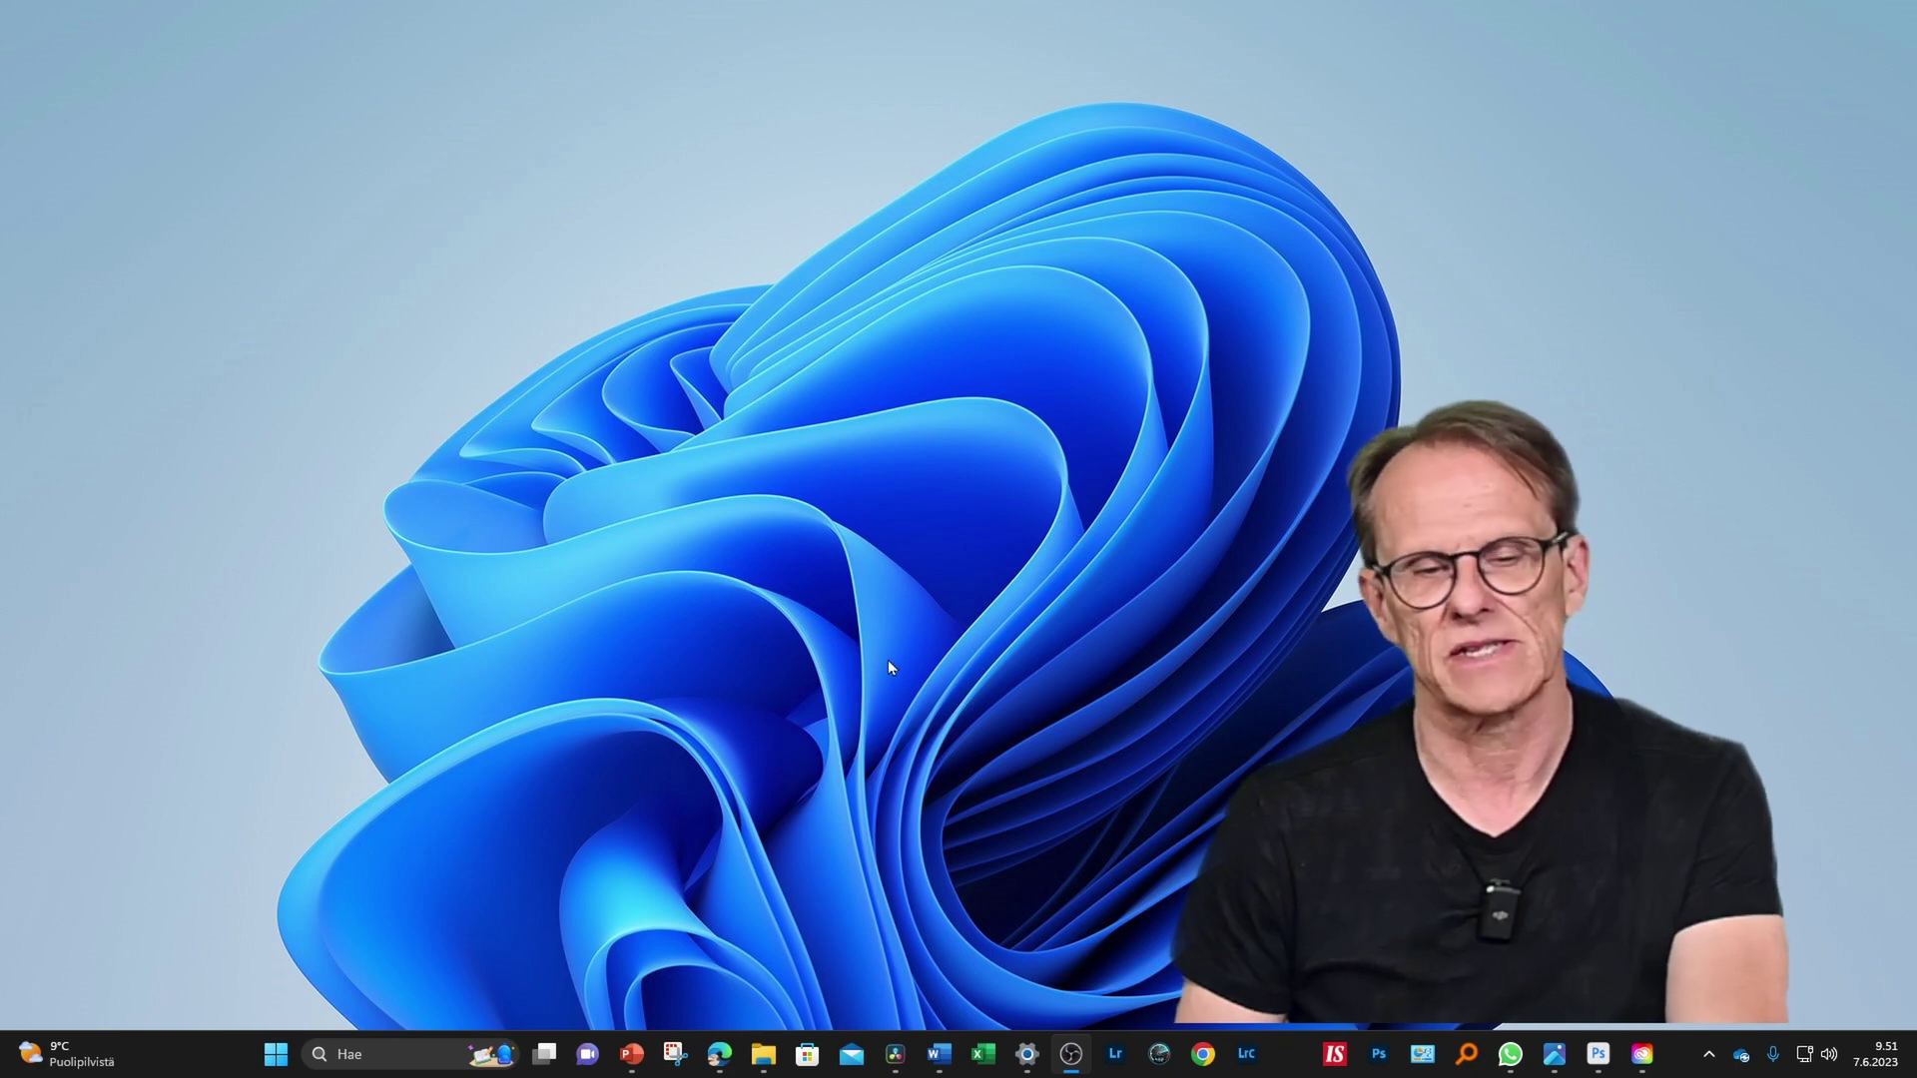
Search the taskbar for Adobe to launch Adobe Photoshop (Beta)
{"action": "left_click", "coordinate": [403, 1056]}
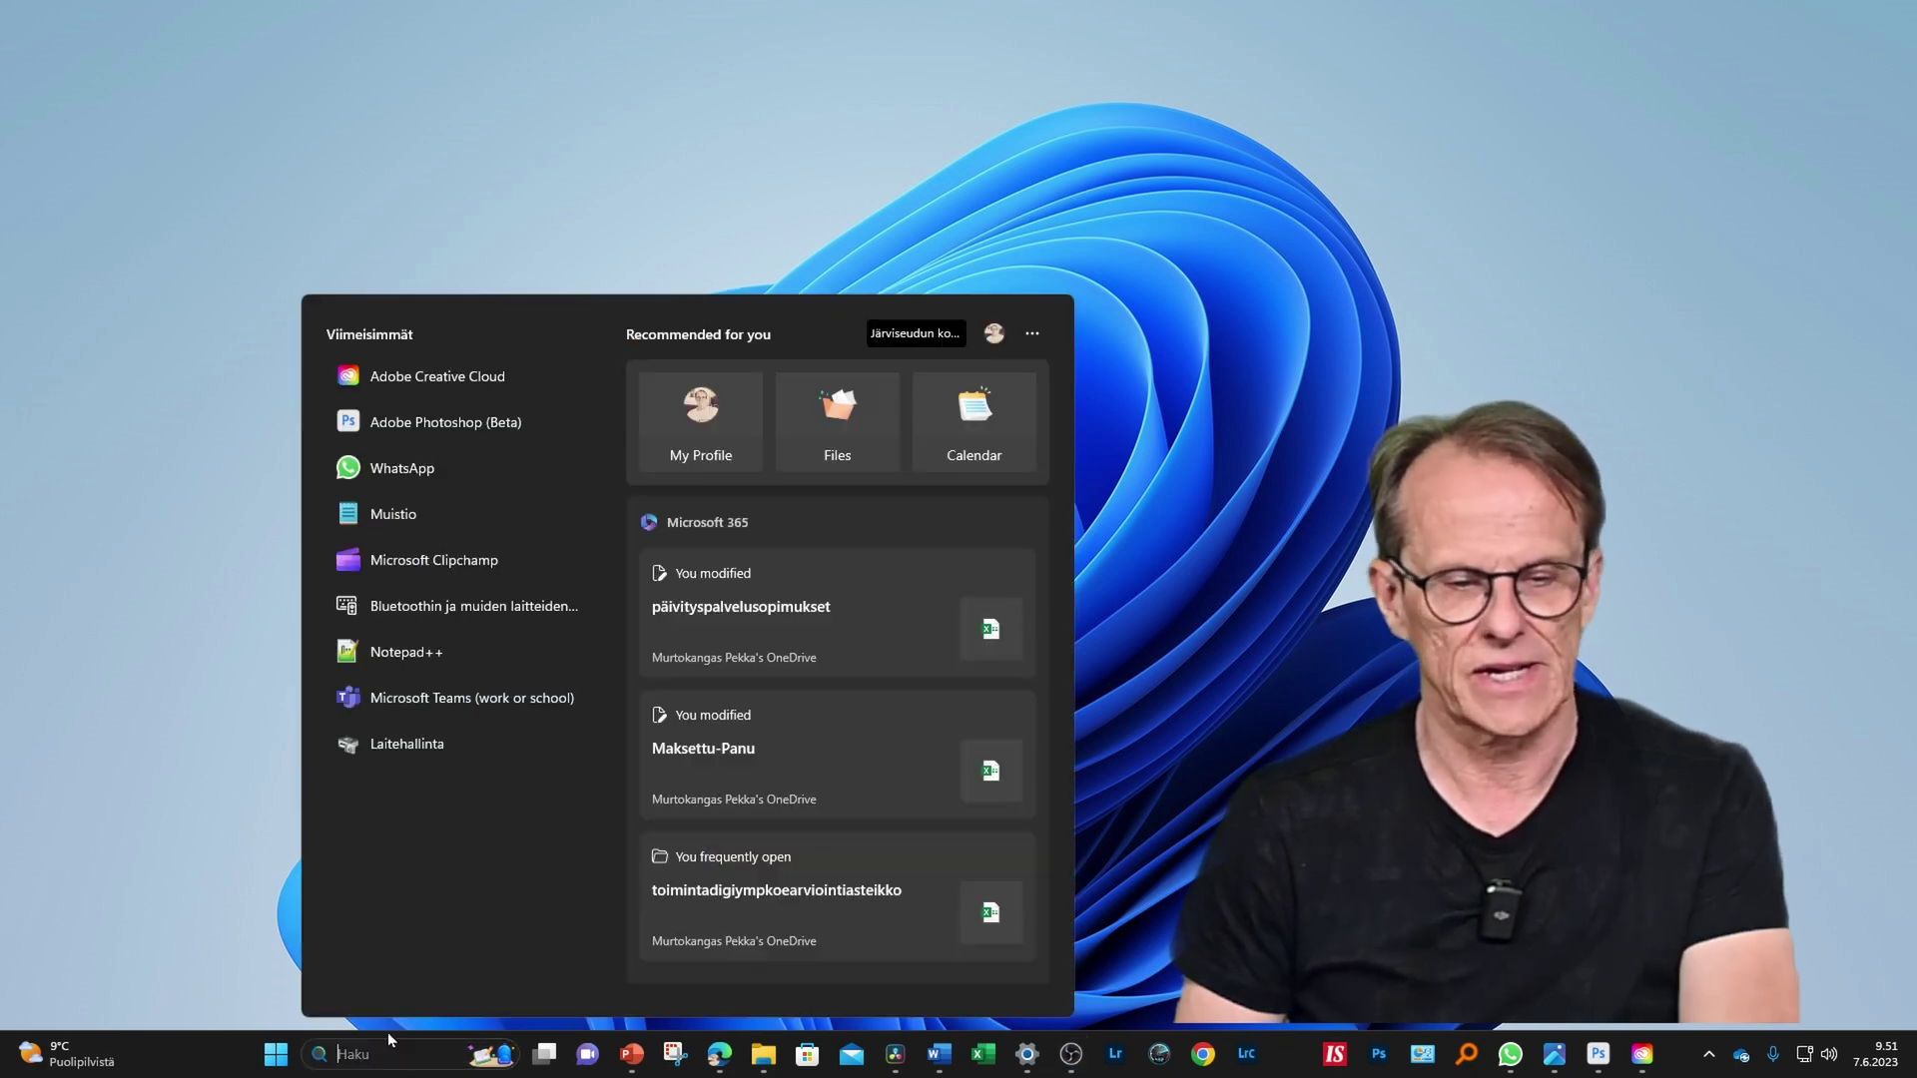
{"action": "type", "text": "adovbe"}
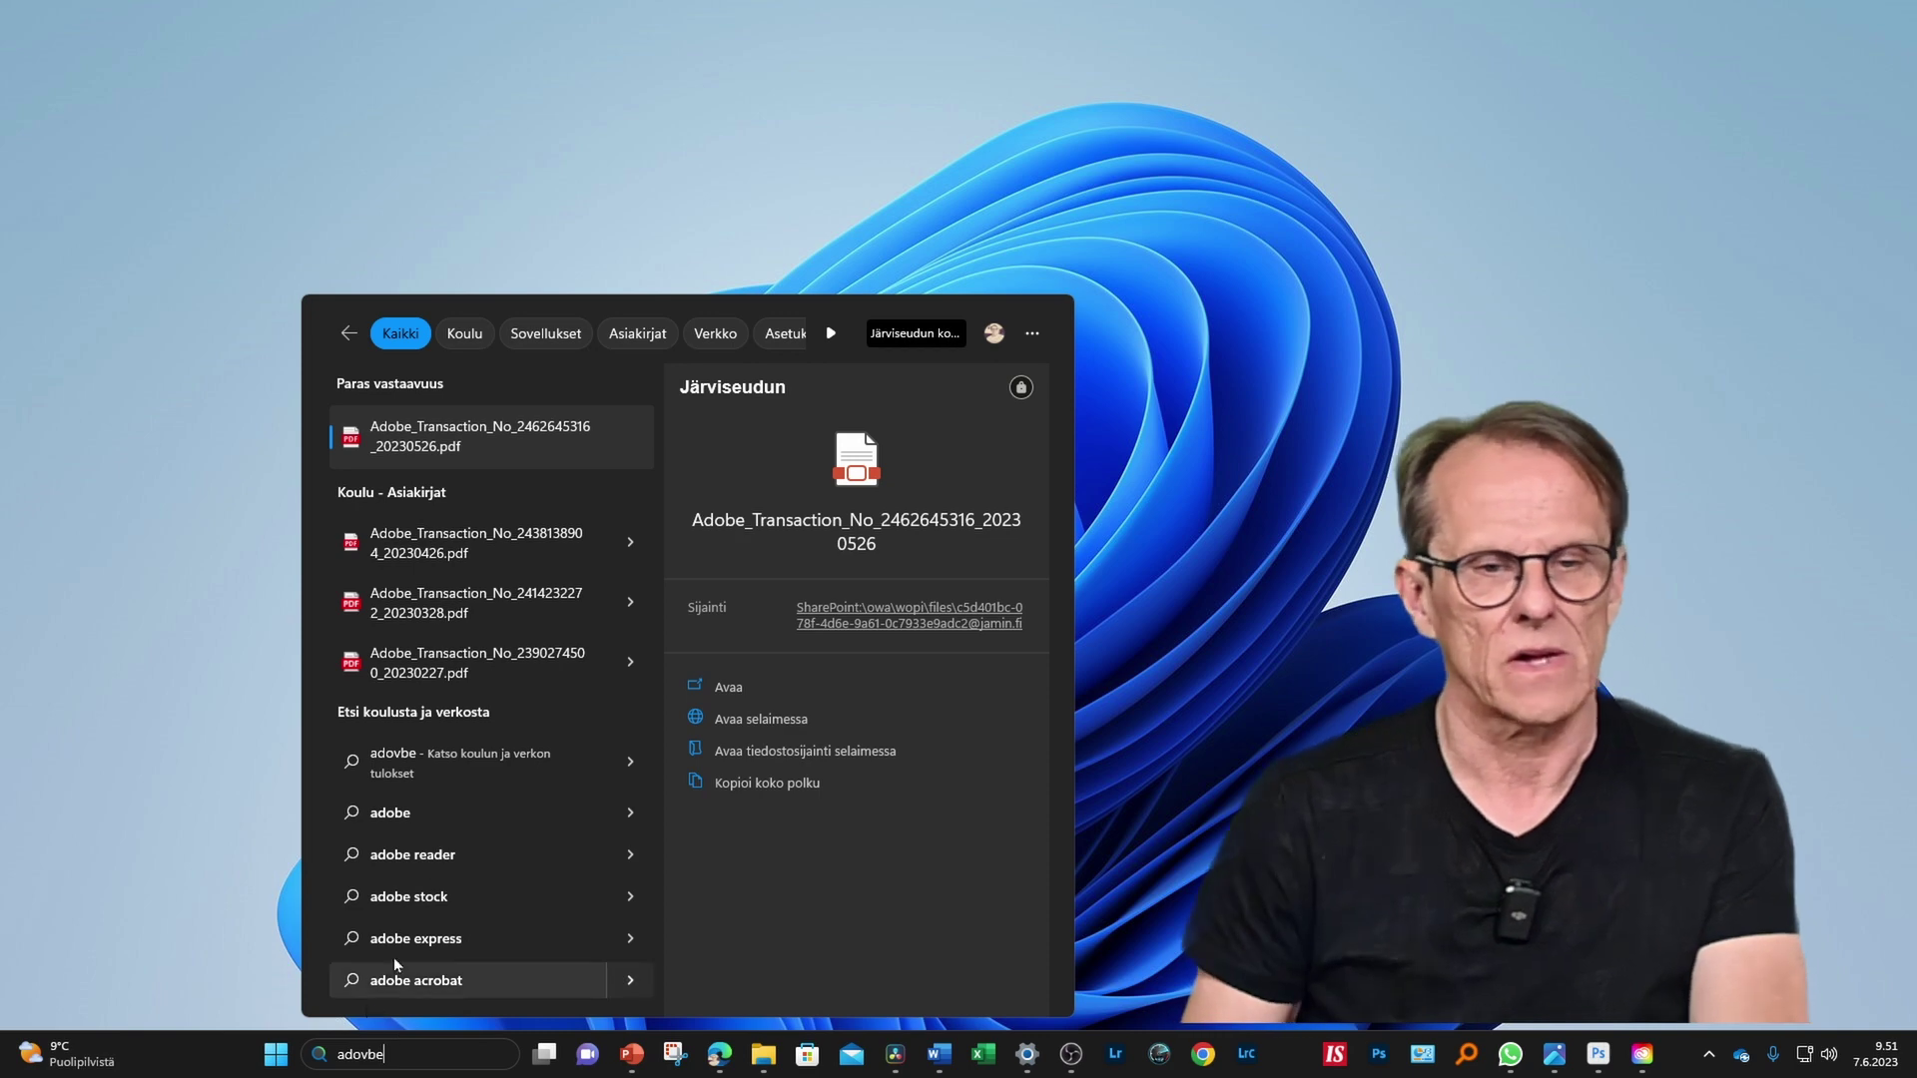
{"action": "key", "text": "BackSpace"}
{"action": "key", "text": "BackSpace"}
{"action": "key", "text": "BackSpace"}
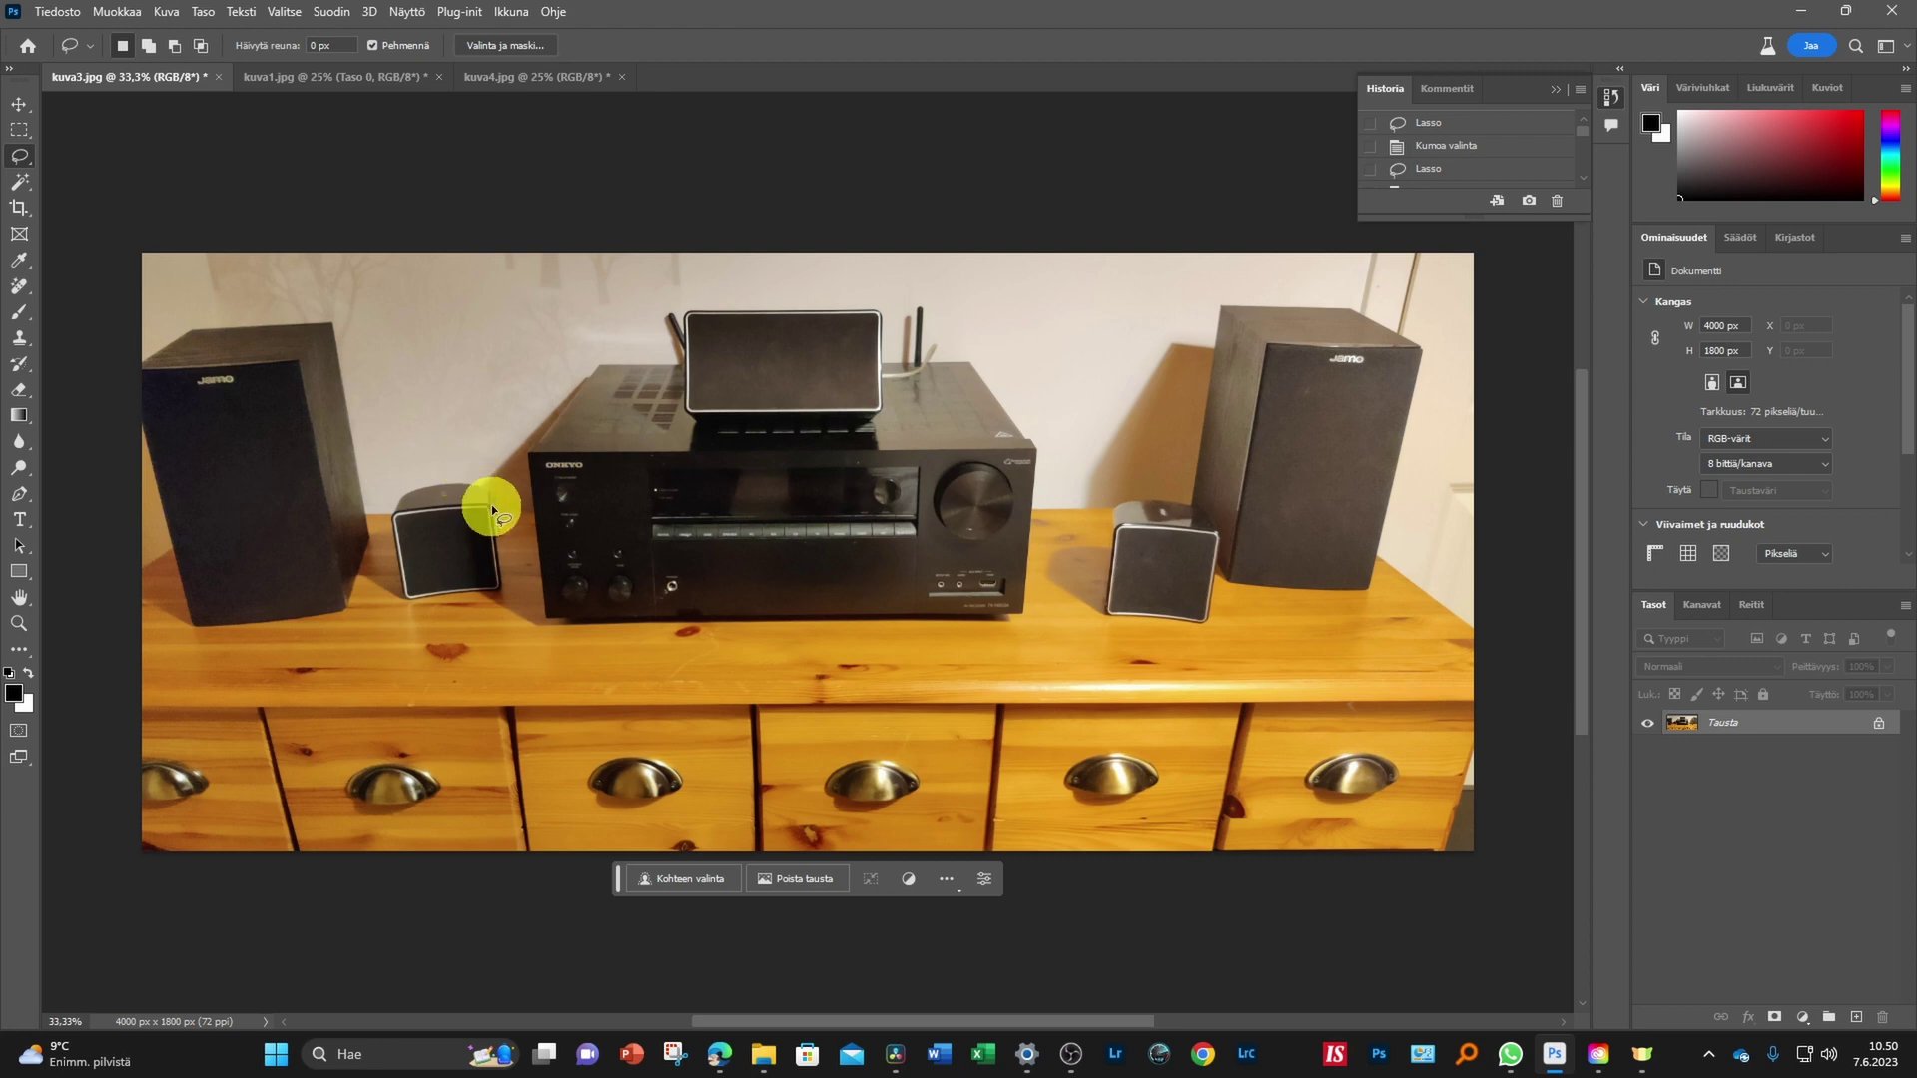
Lasso the small speaker left of the receiver and replace it using an empty-prompt Generative Fill
{"action": "left_click_drag", "start_coordinate": [440, 470], "coordinate": [437, 464]}
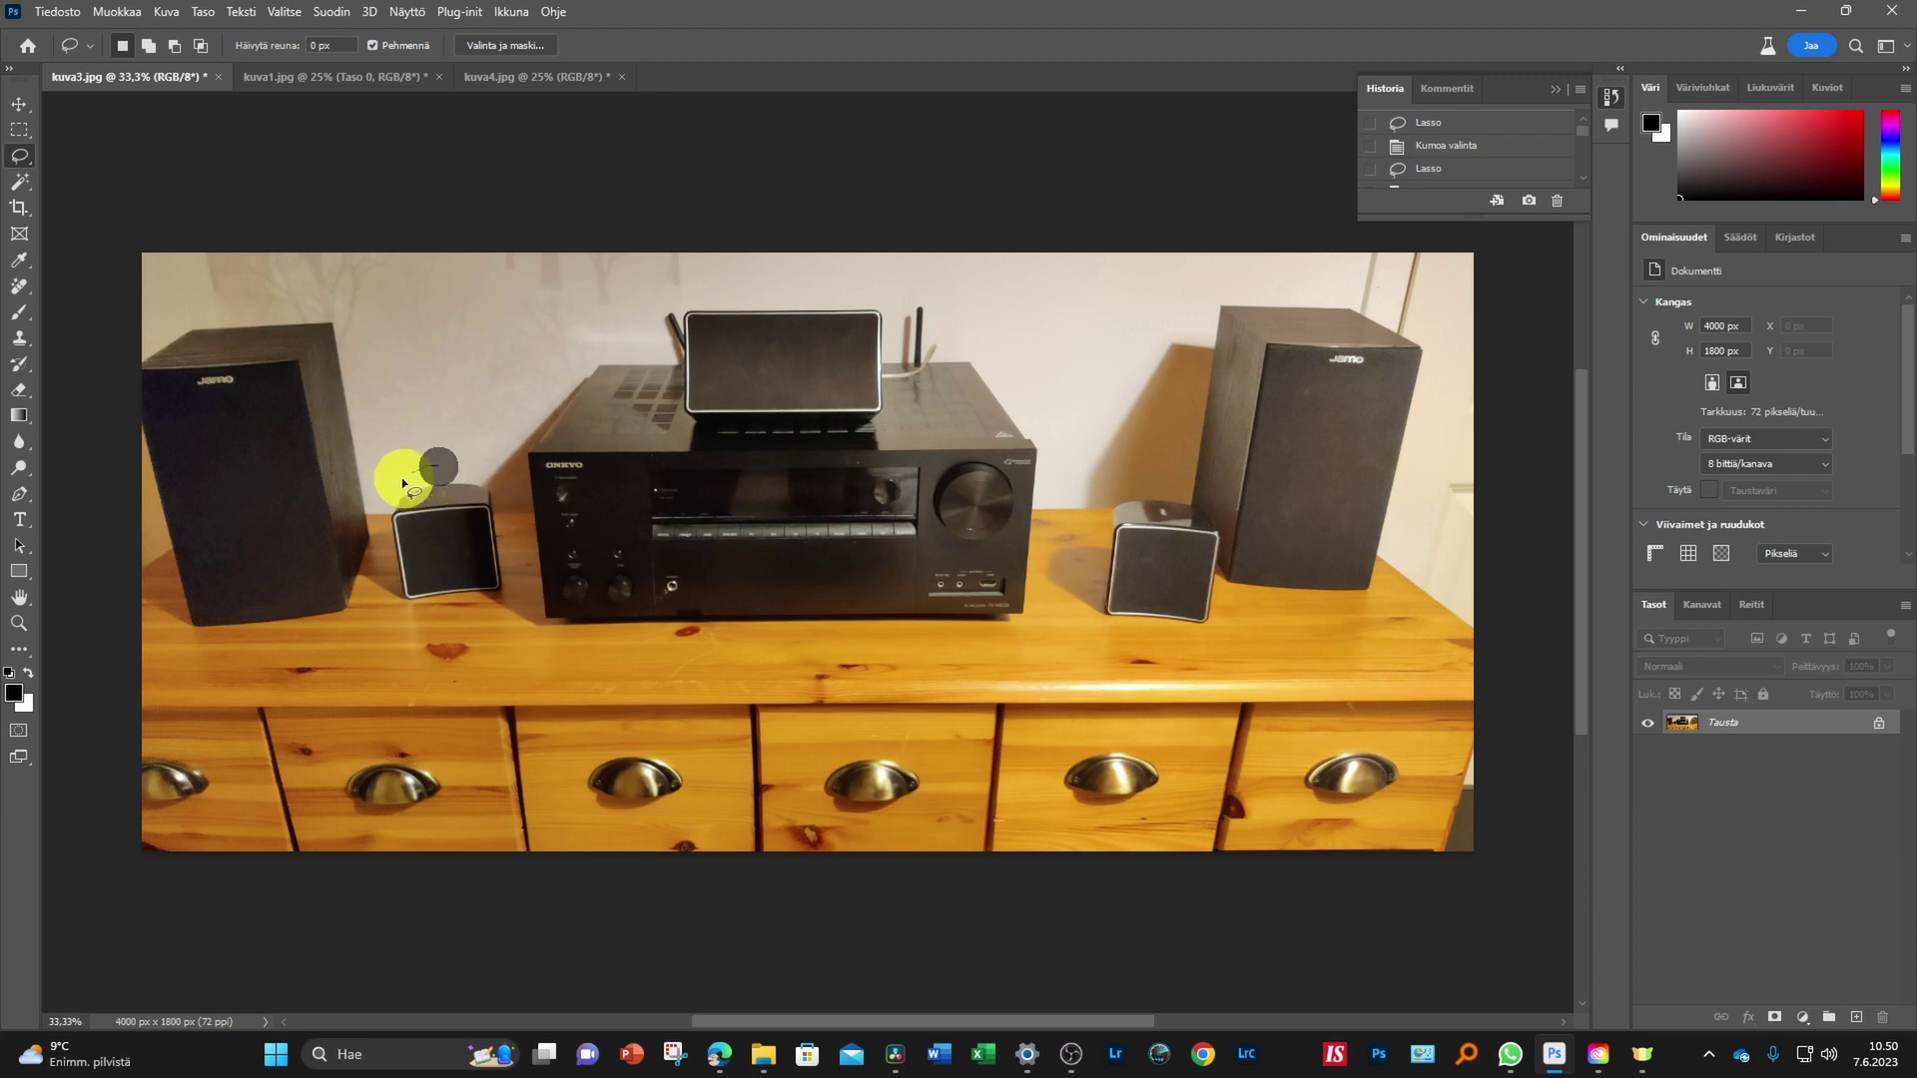
{"action": "left_click_drag", "start_coordinate": [399, 607], "coordinate": [481, 636]}
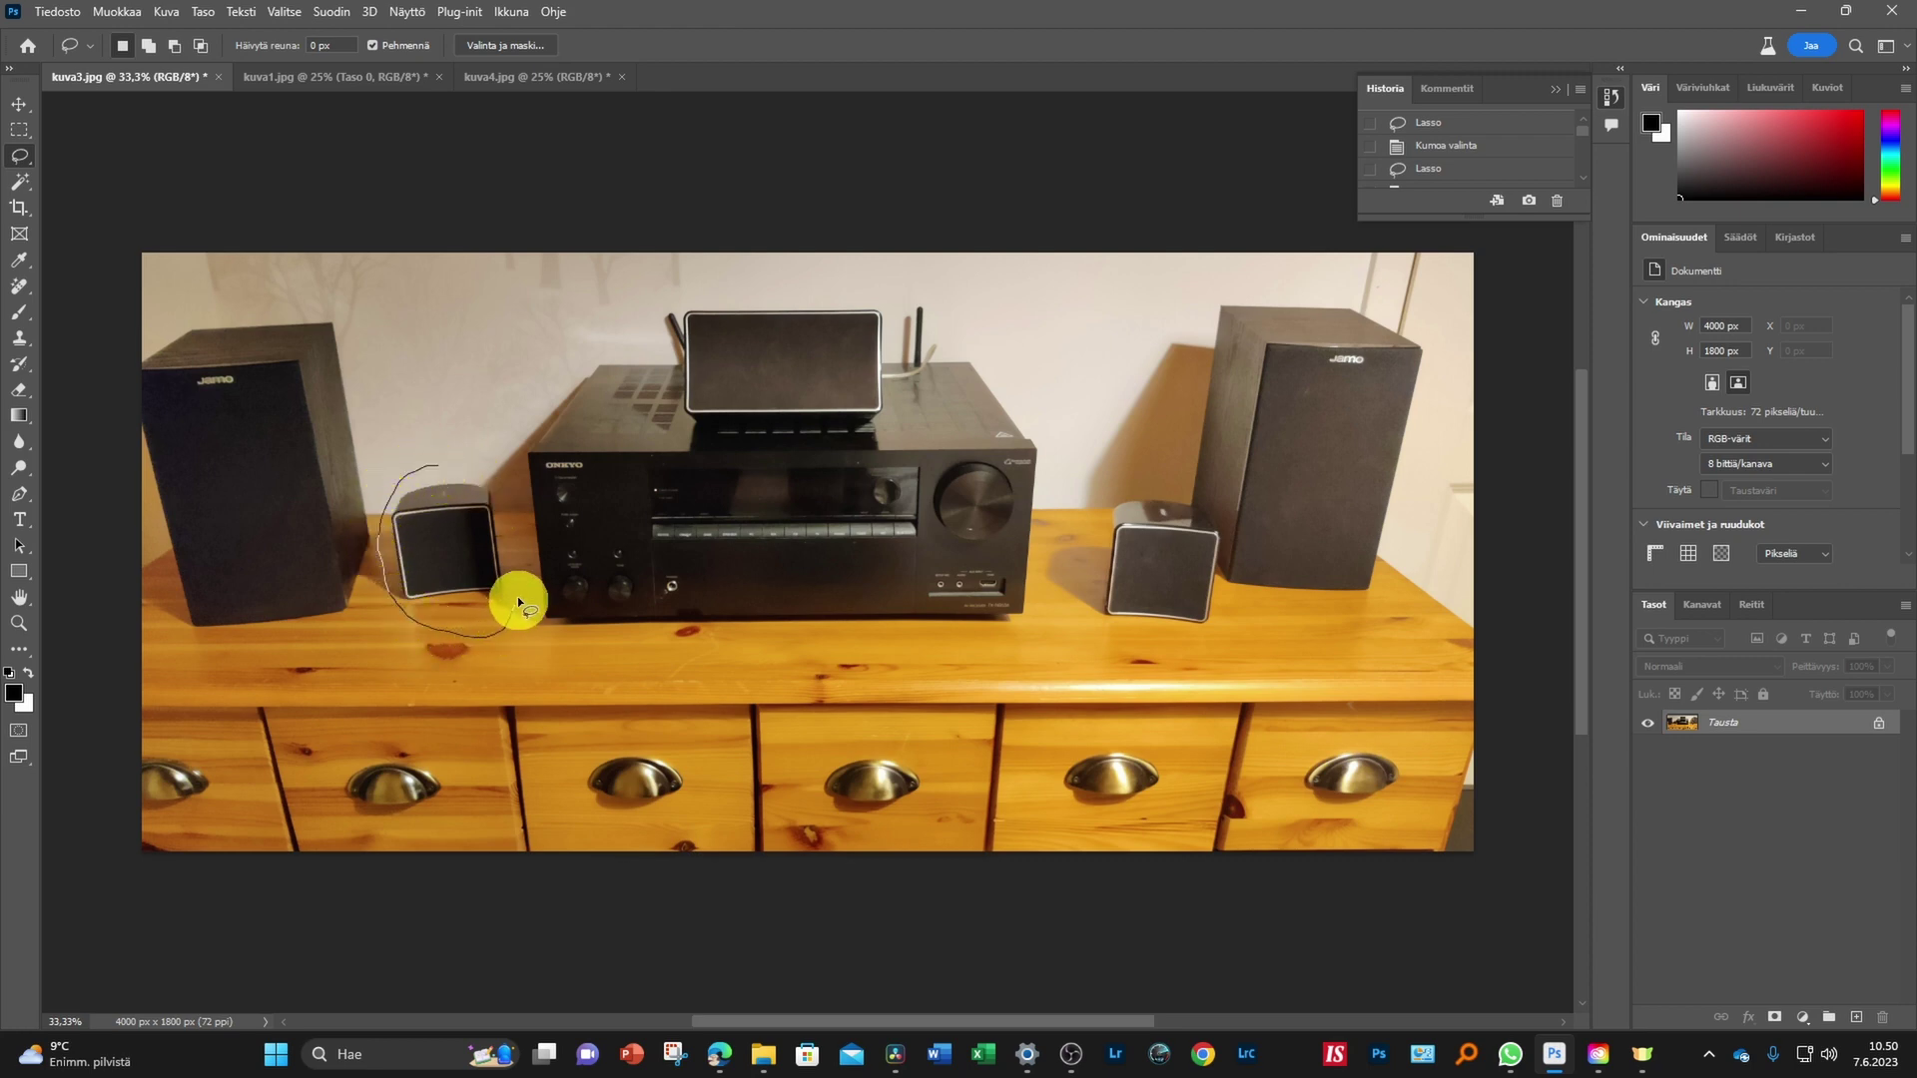
{"action": "left_click_drag", "start_coordinate": [434, 467], "coordinate": [436, 469]}
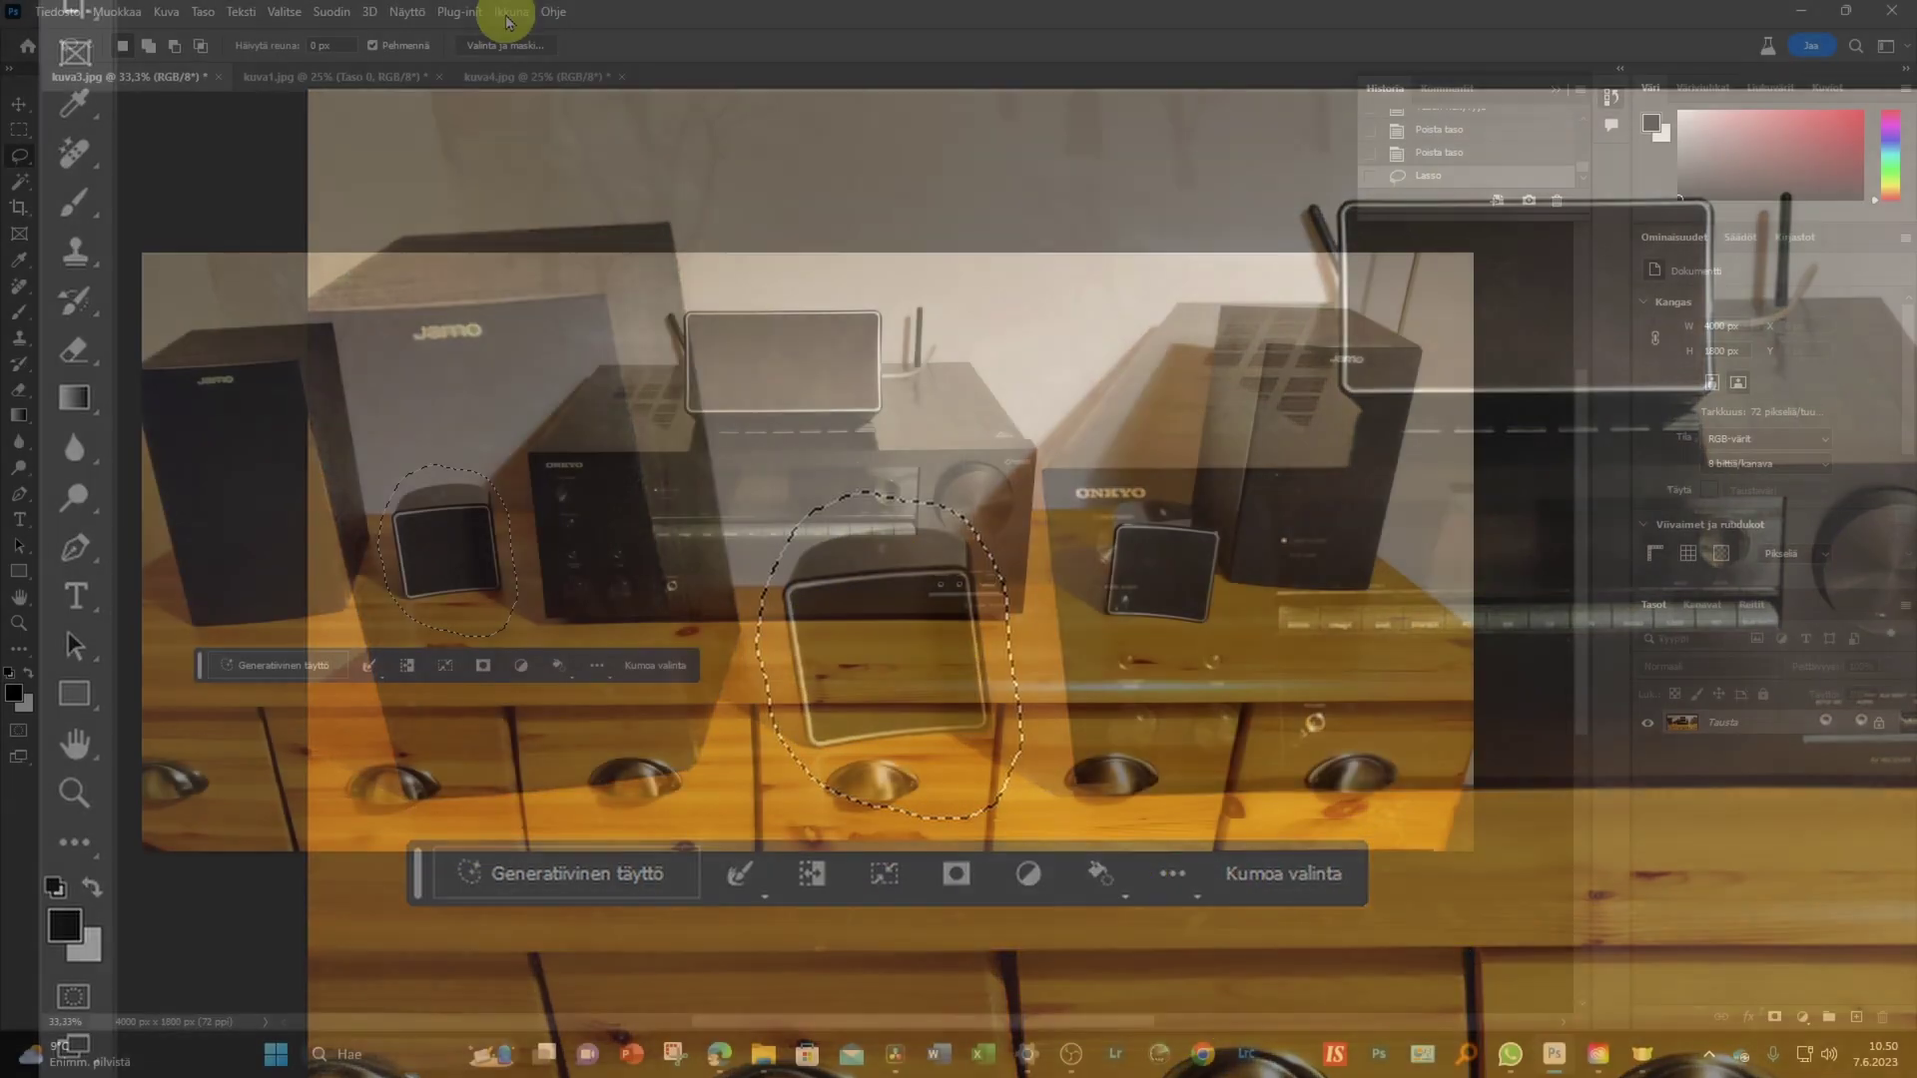
{"action": "left_click", "coordinate": [509, 12]}
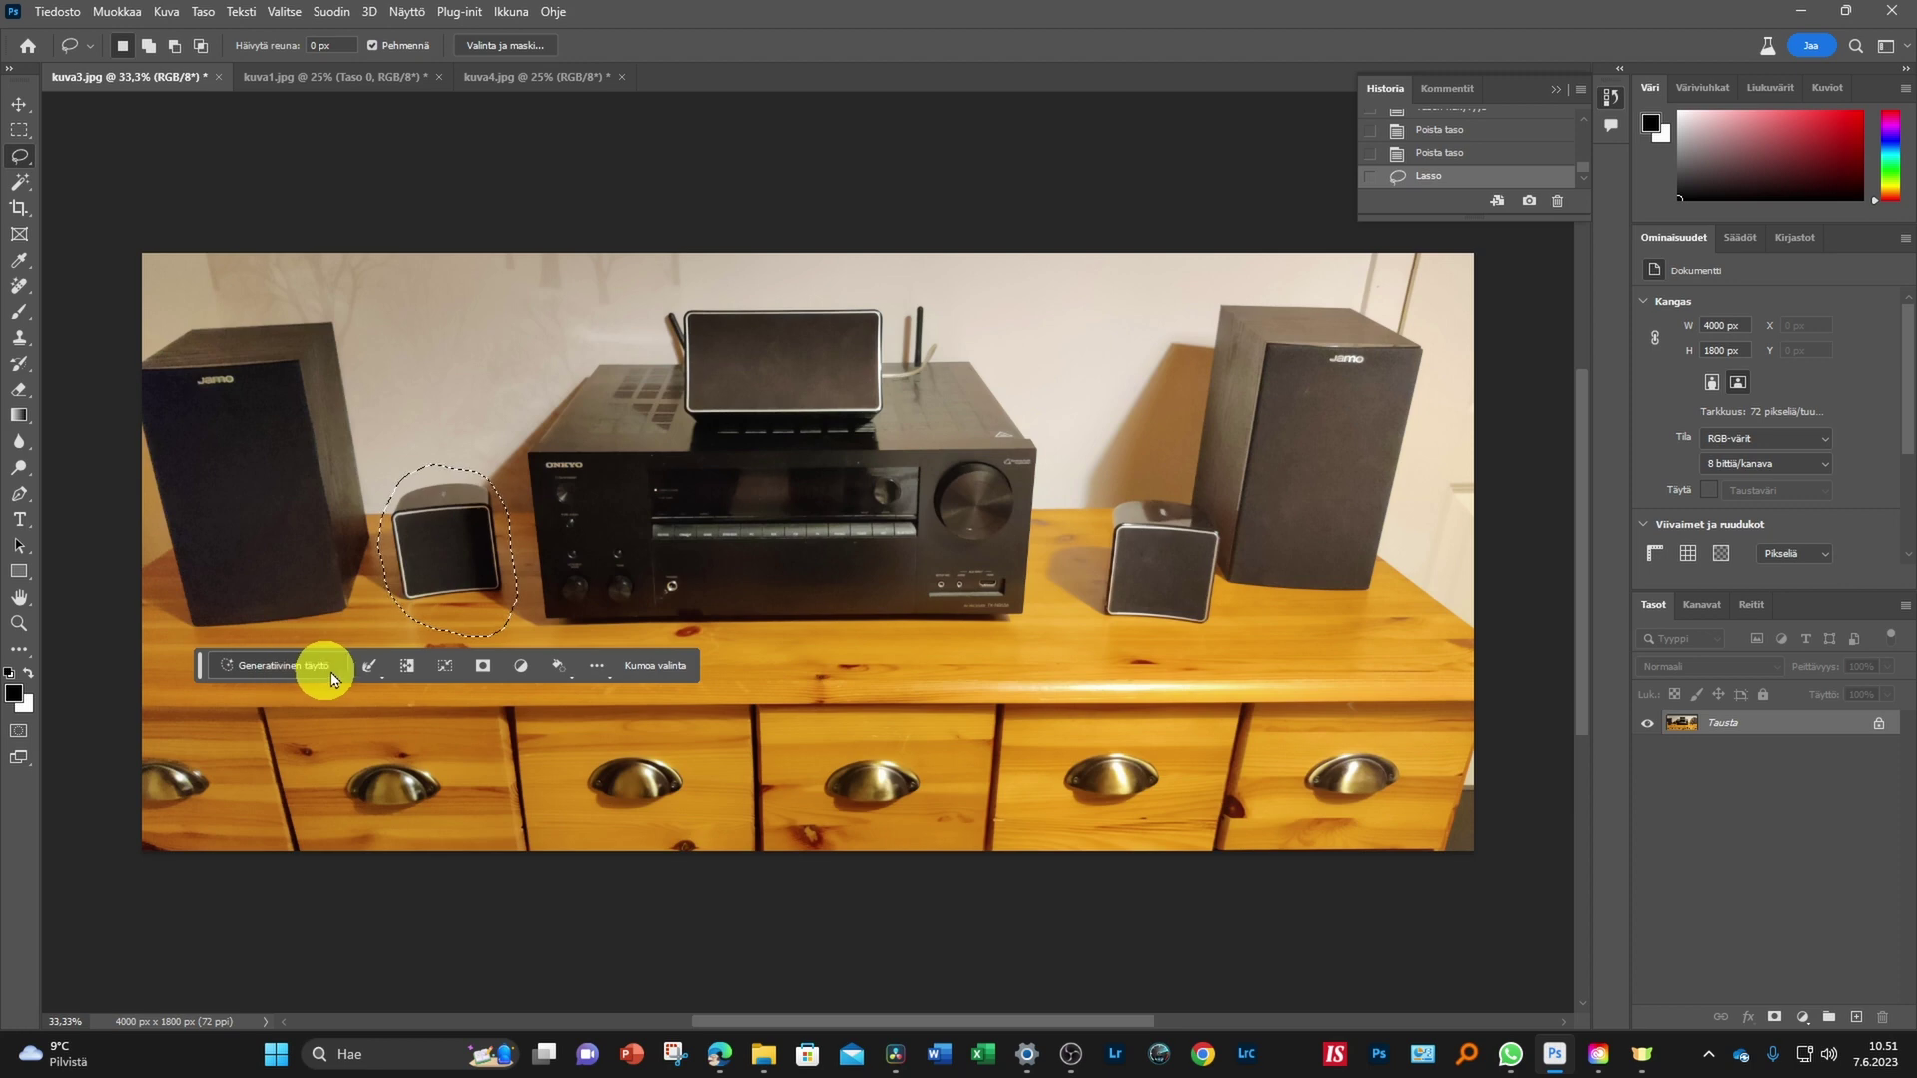
{"action": "left_click", "coordinate": [271, 666]}
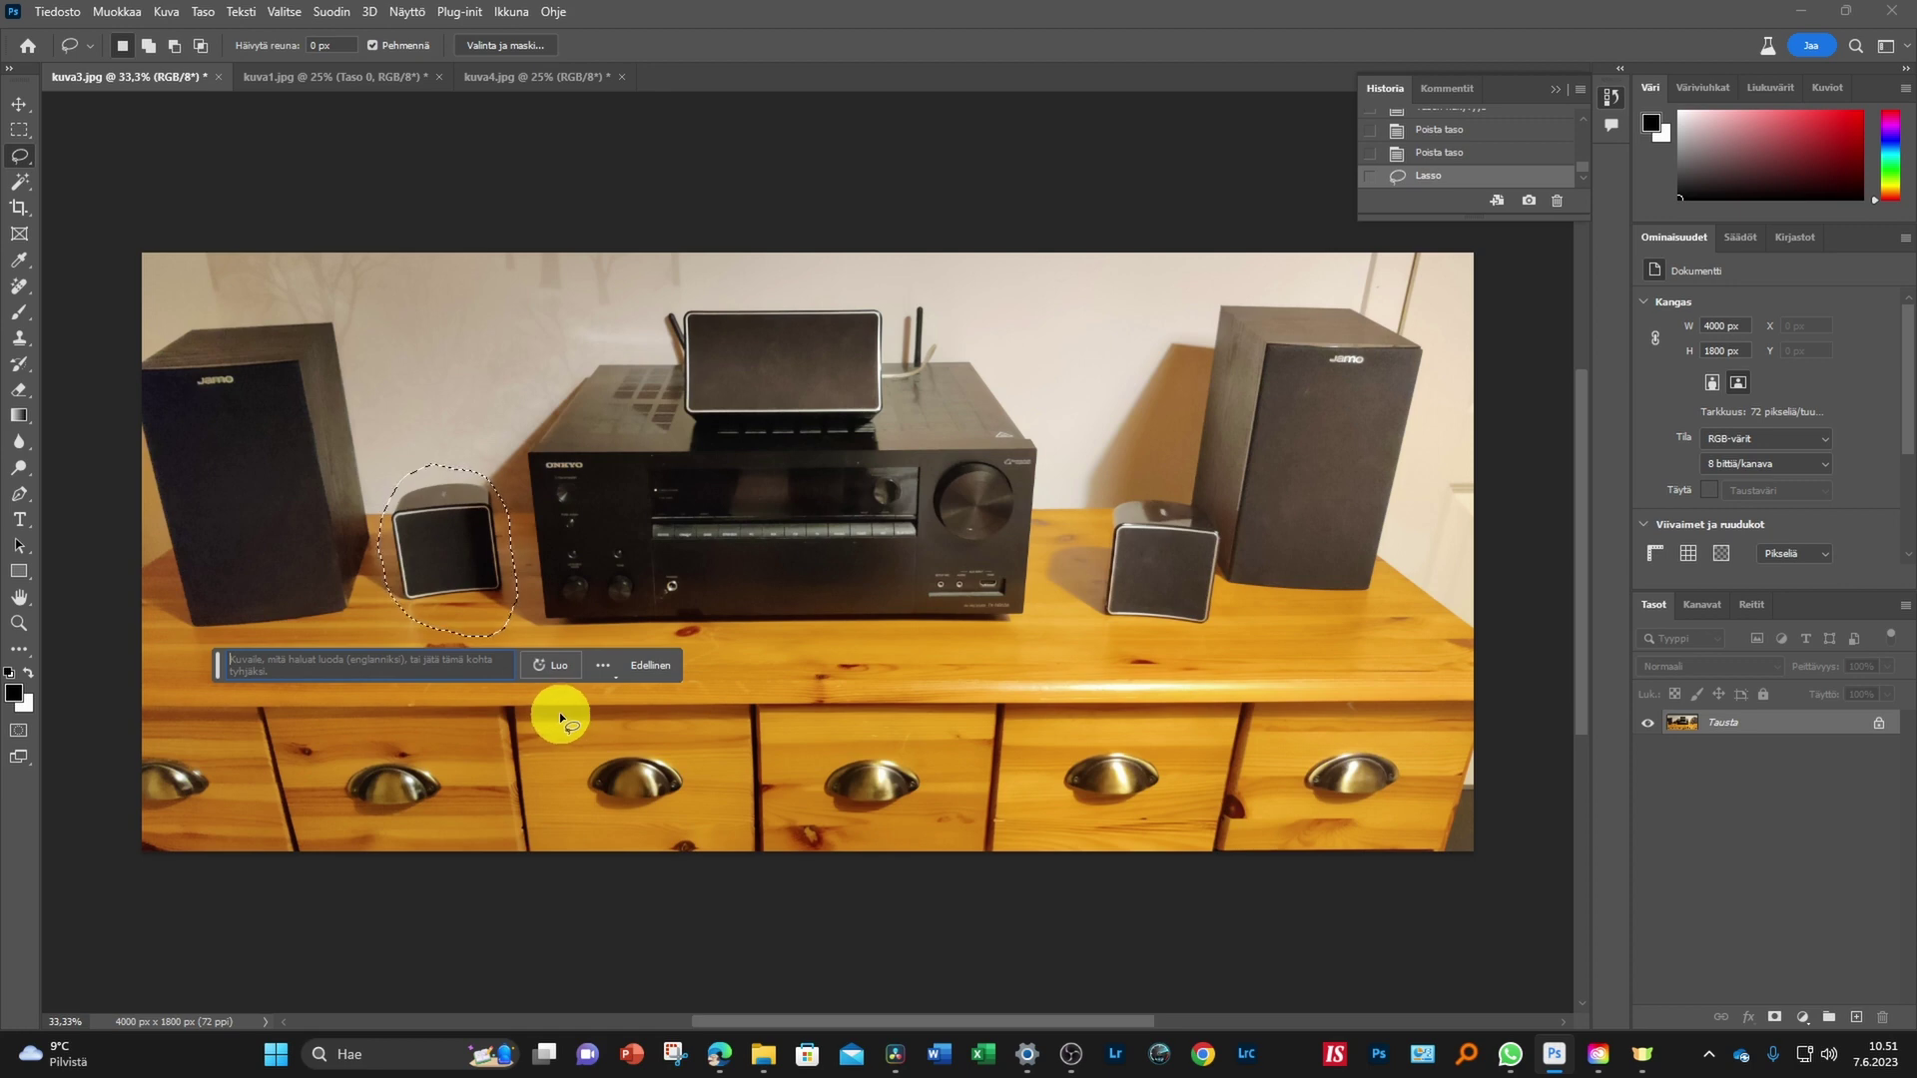
{"action": "left_click", "coordinate": [549, 666]}
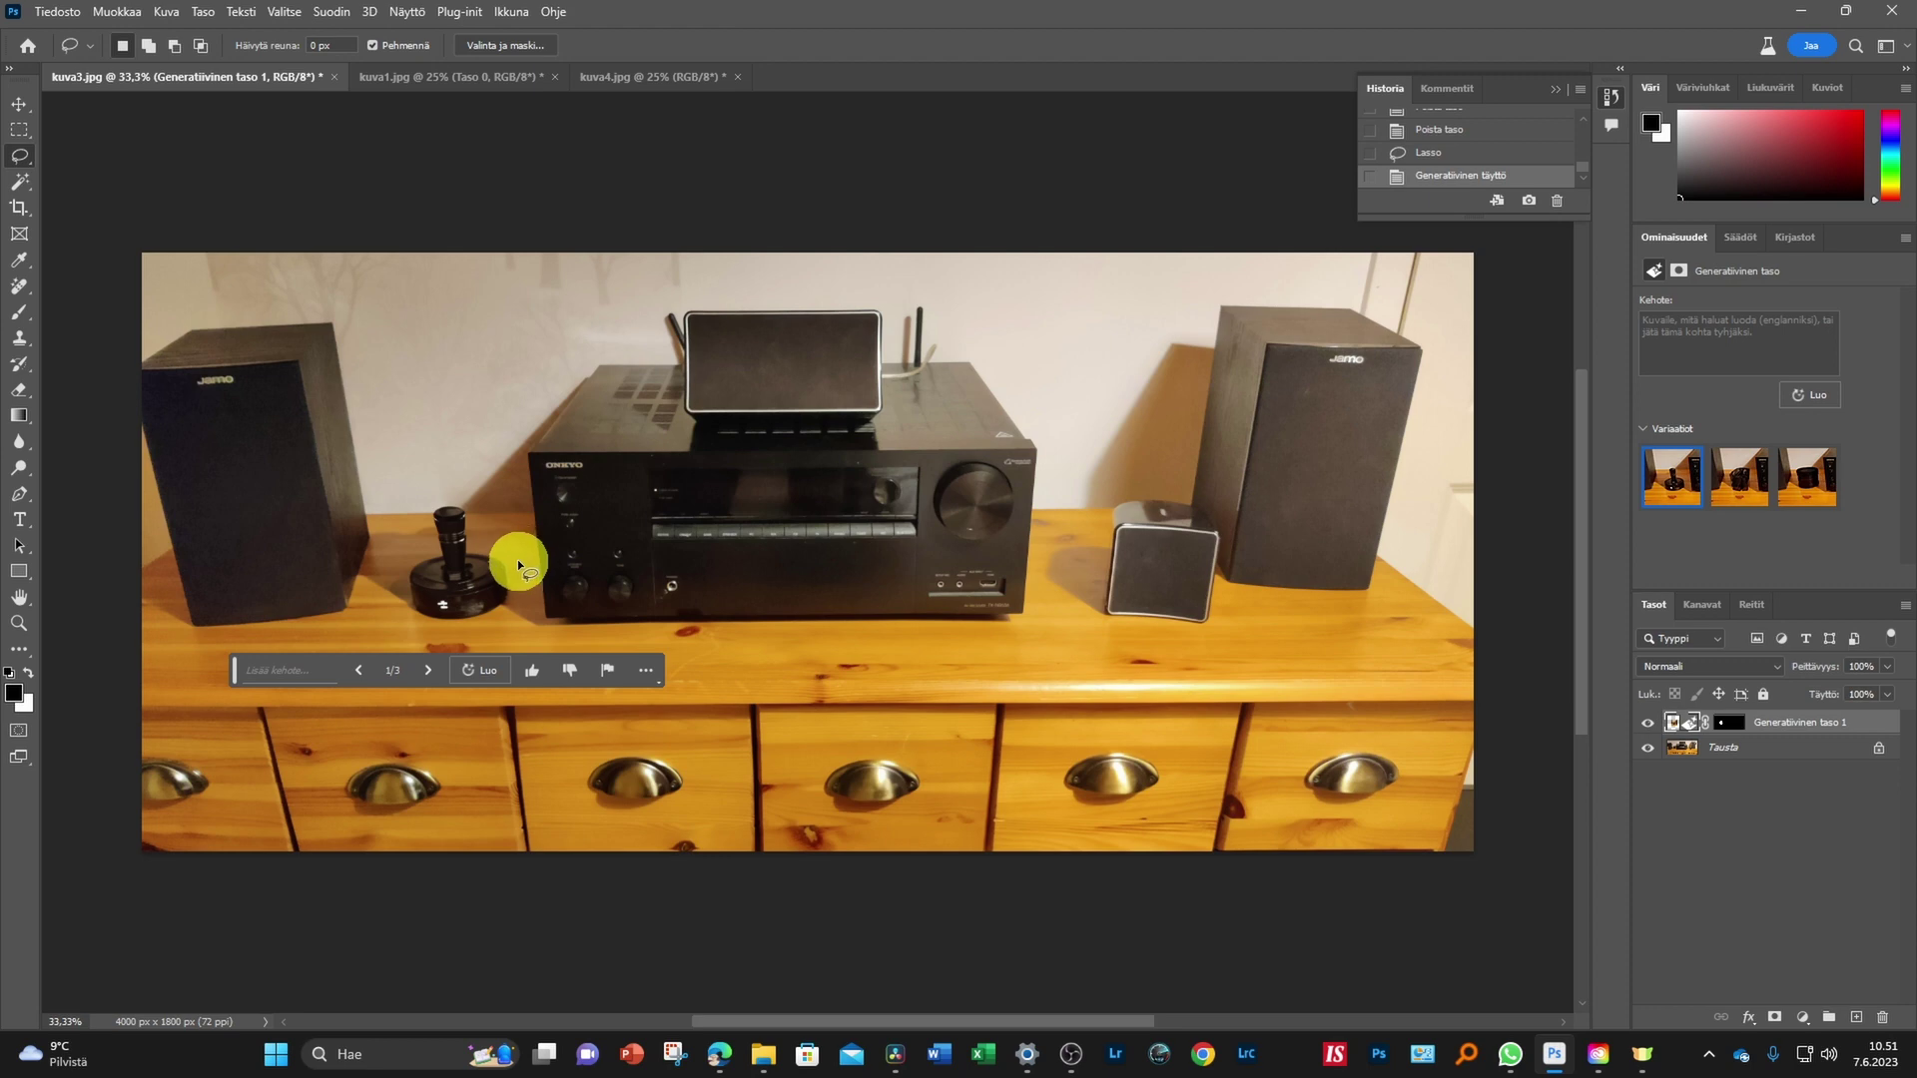
Lasso the generated black object and run an empty-prompt Generative Fill over it again
{"action": "mouse_move", "coordinate": [517, 555]}
{"action": "left_mouse_down"}
{"action": "mouse_move", "coordinate": [499, 507]}
{"action": "mouse_move", "coordinate": [396, 572]}
{"action": "mouse_move", "coordinate": [504, 632]}
{"action": "left_mouse_up"}
{"action": "left_click_drag", "start_coordinate": [521, 557], "coordinate": [515, 551]}
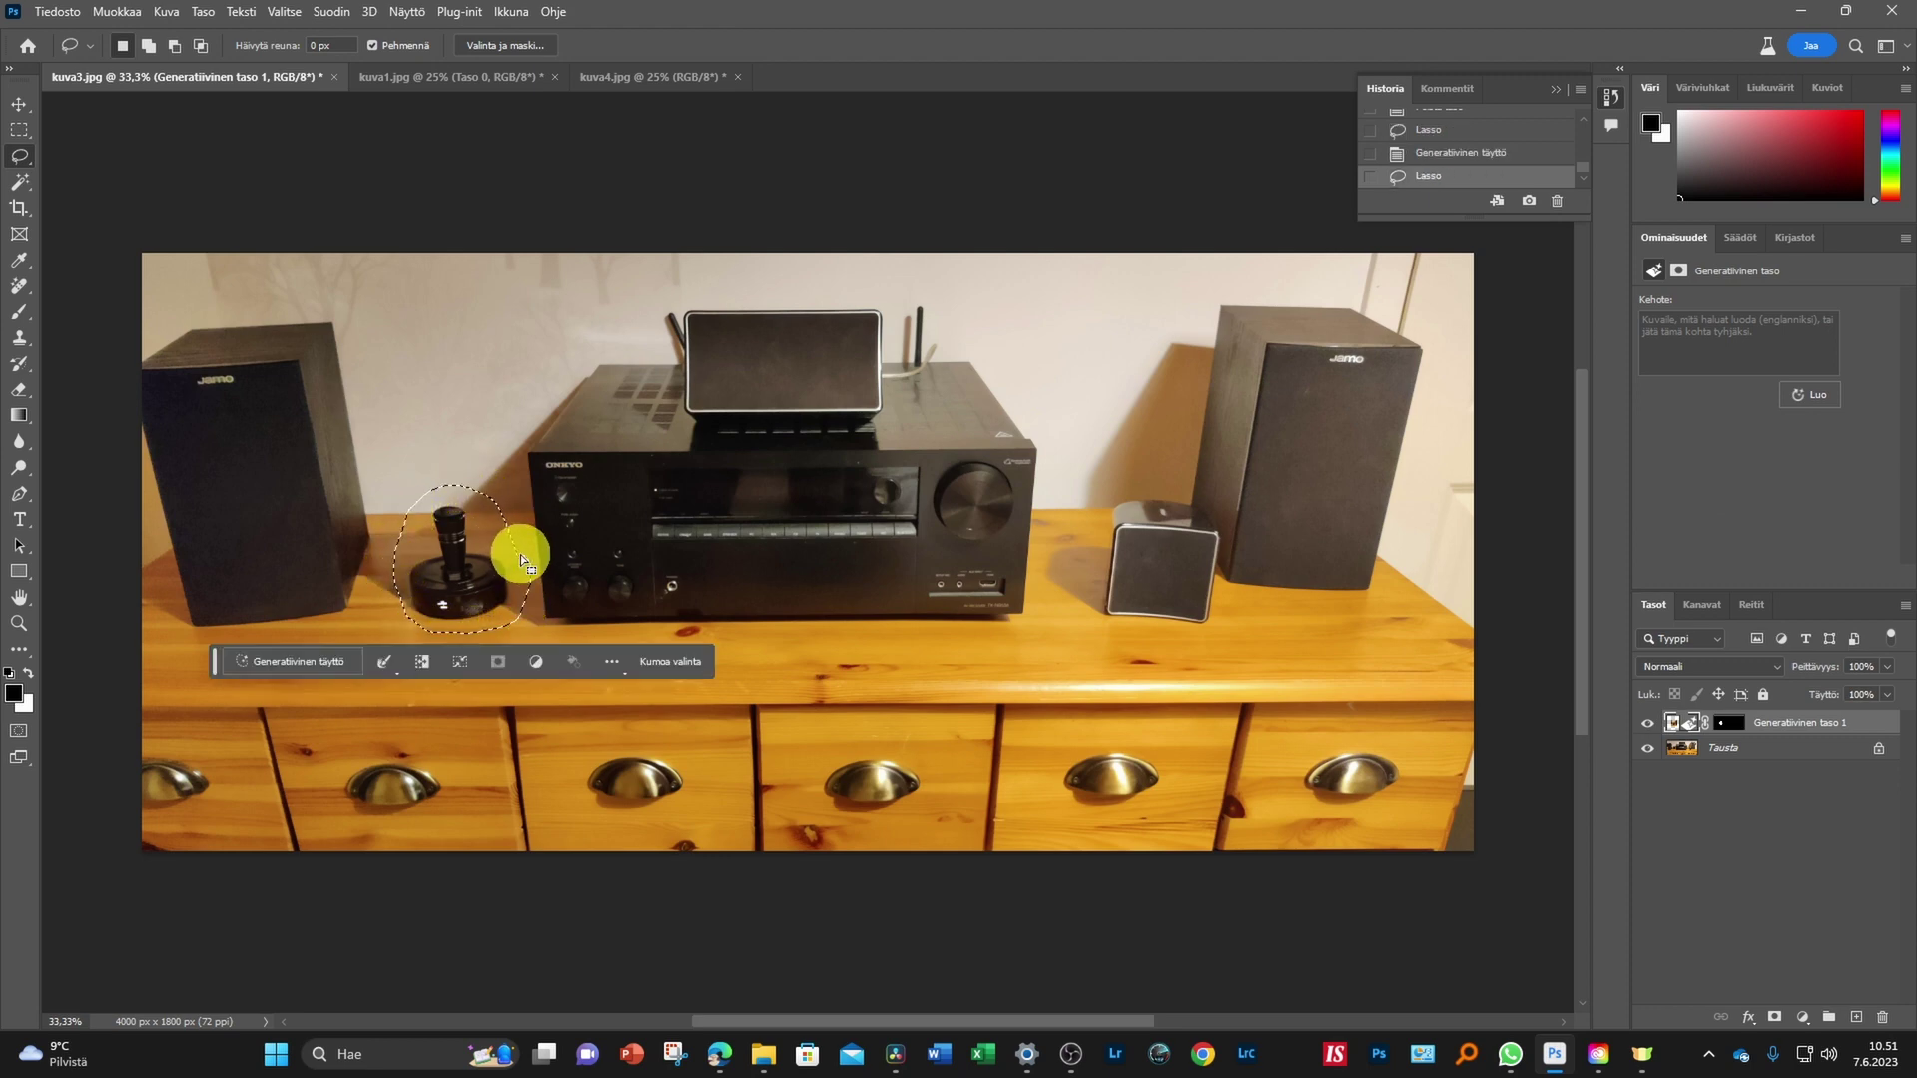
{"action": "left_click", "coordinate": [299, 664]}
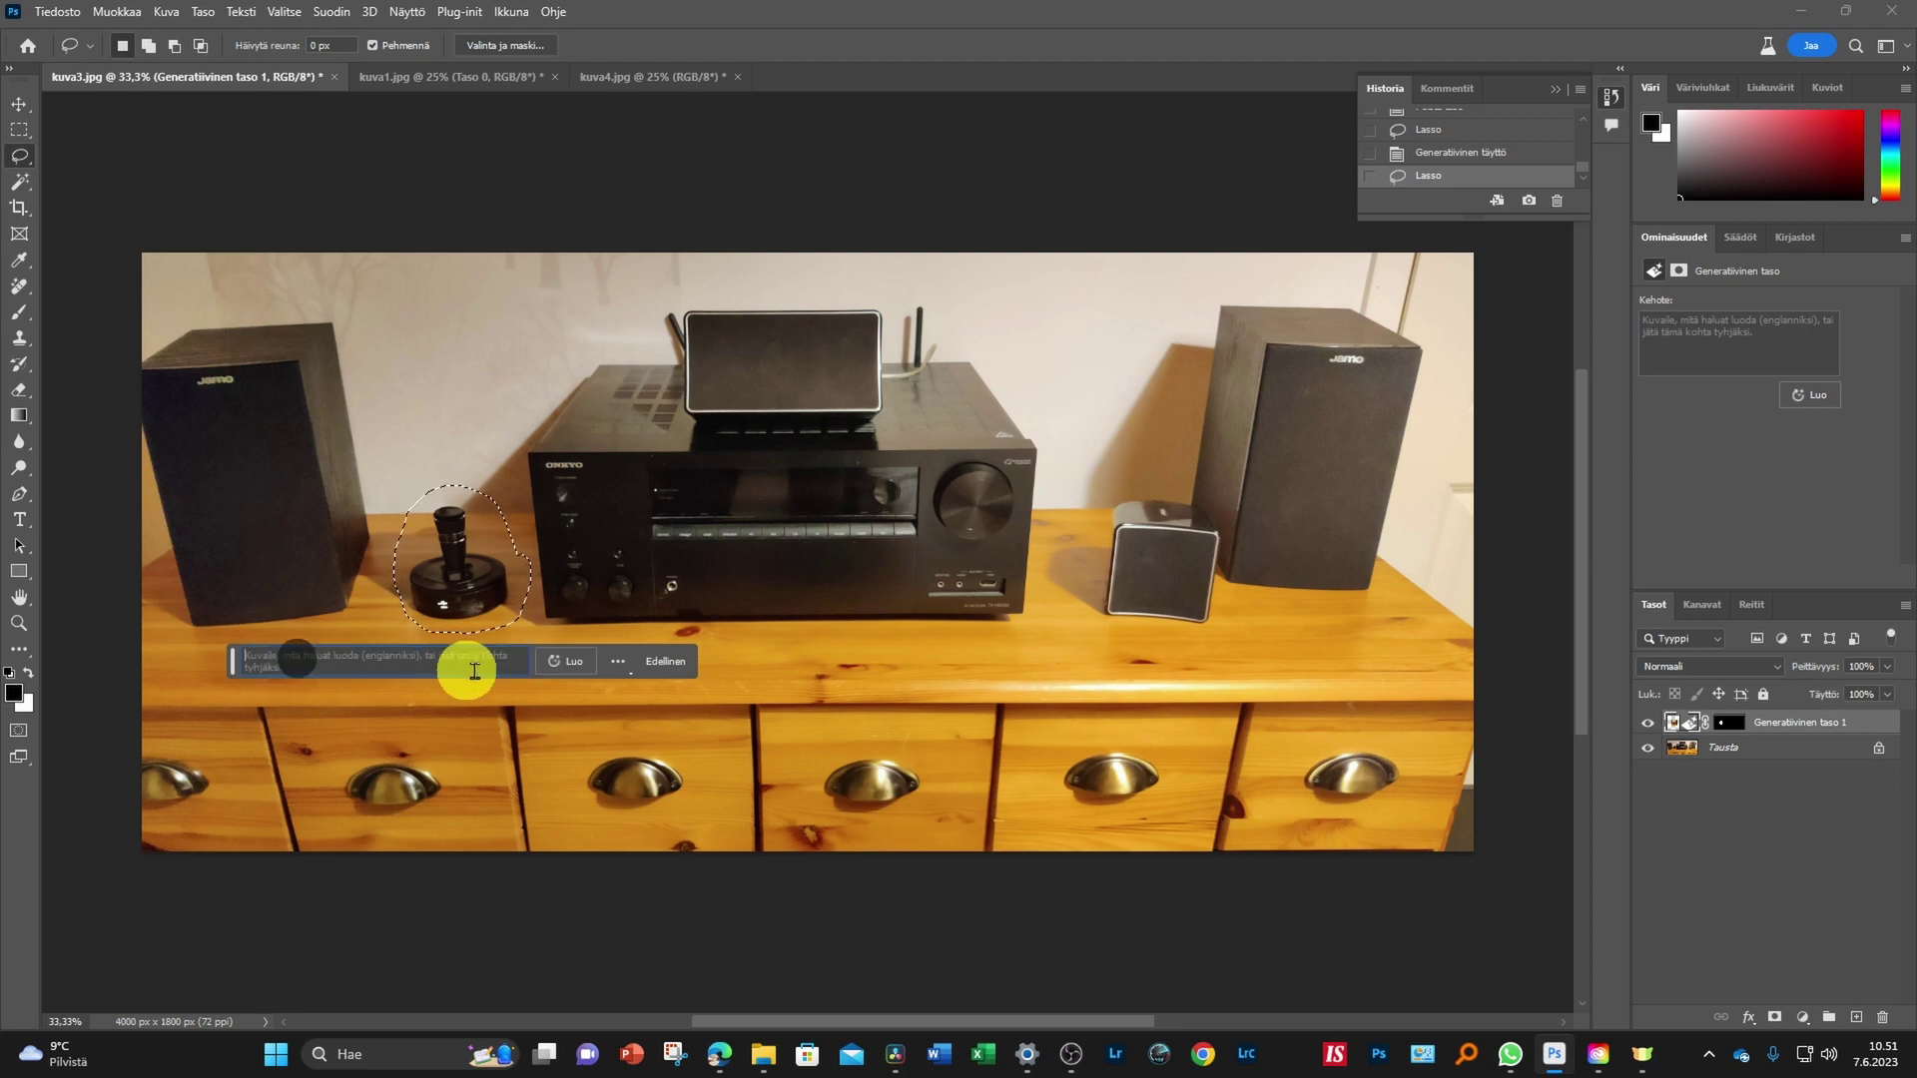
{"action": "left_click", "coordinate": [567, 667]}
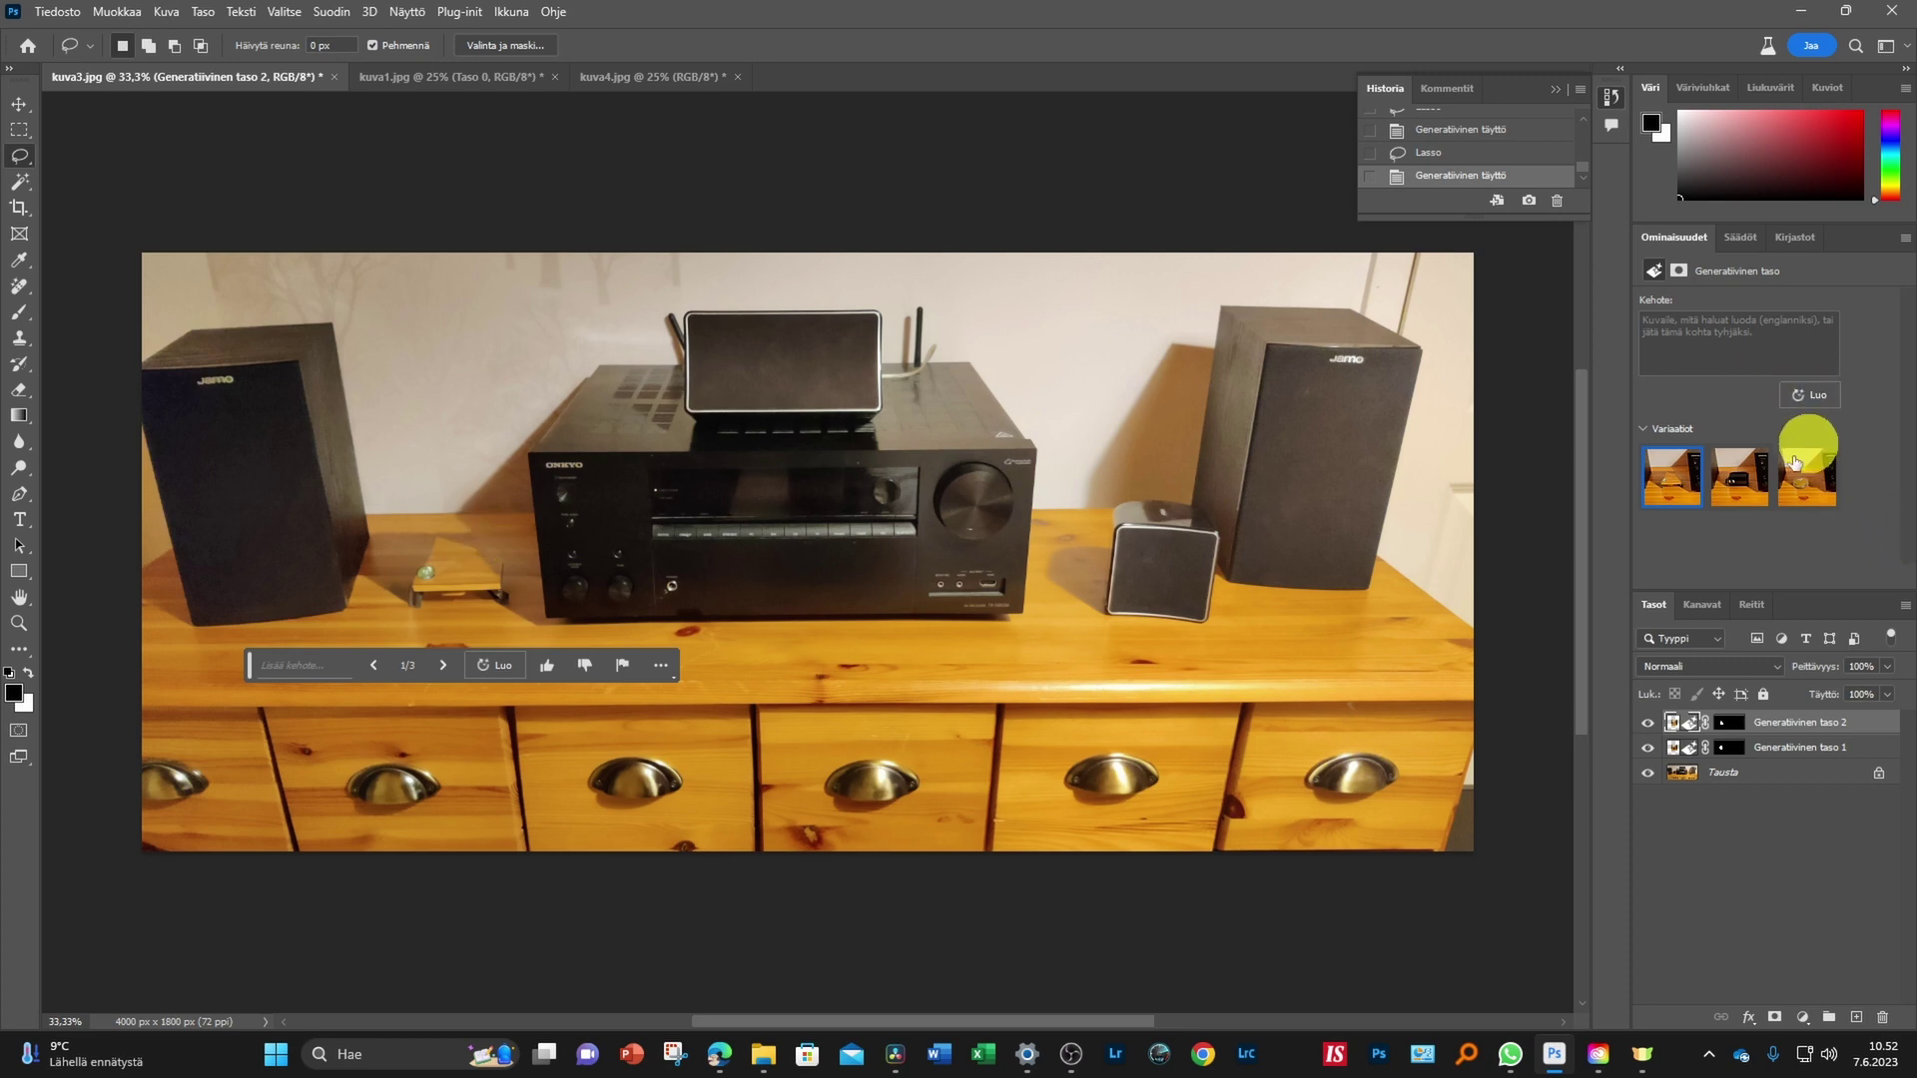
Preview the three variations, return to the first, and generate more variations
{"action": "left_click", "coordinate": [1676, 495]}
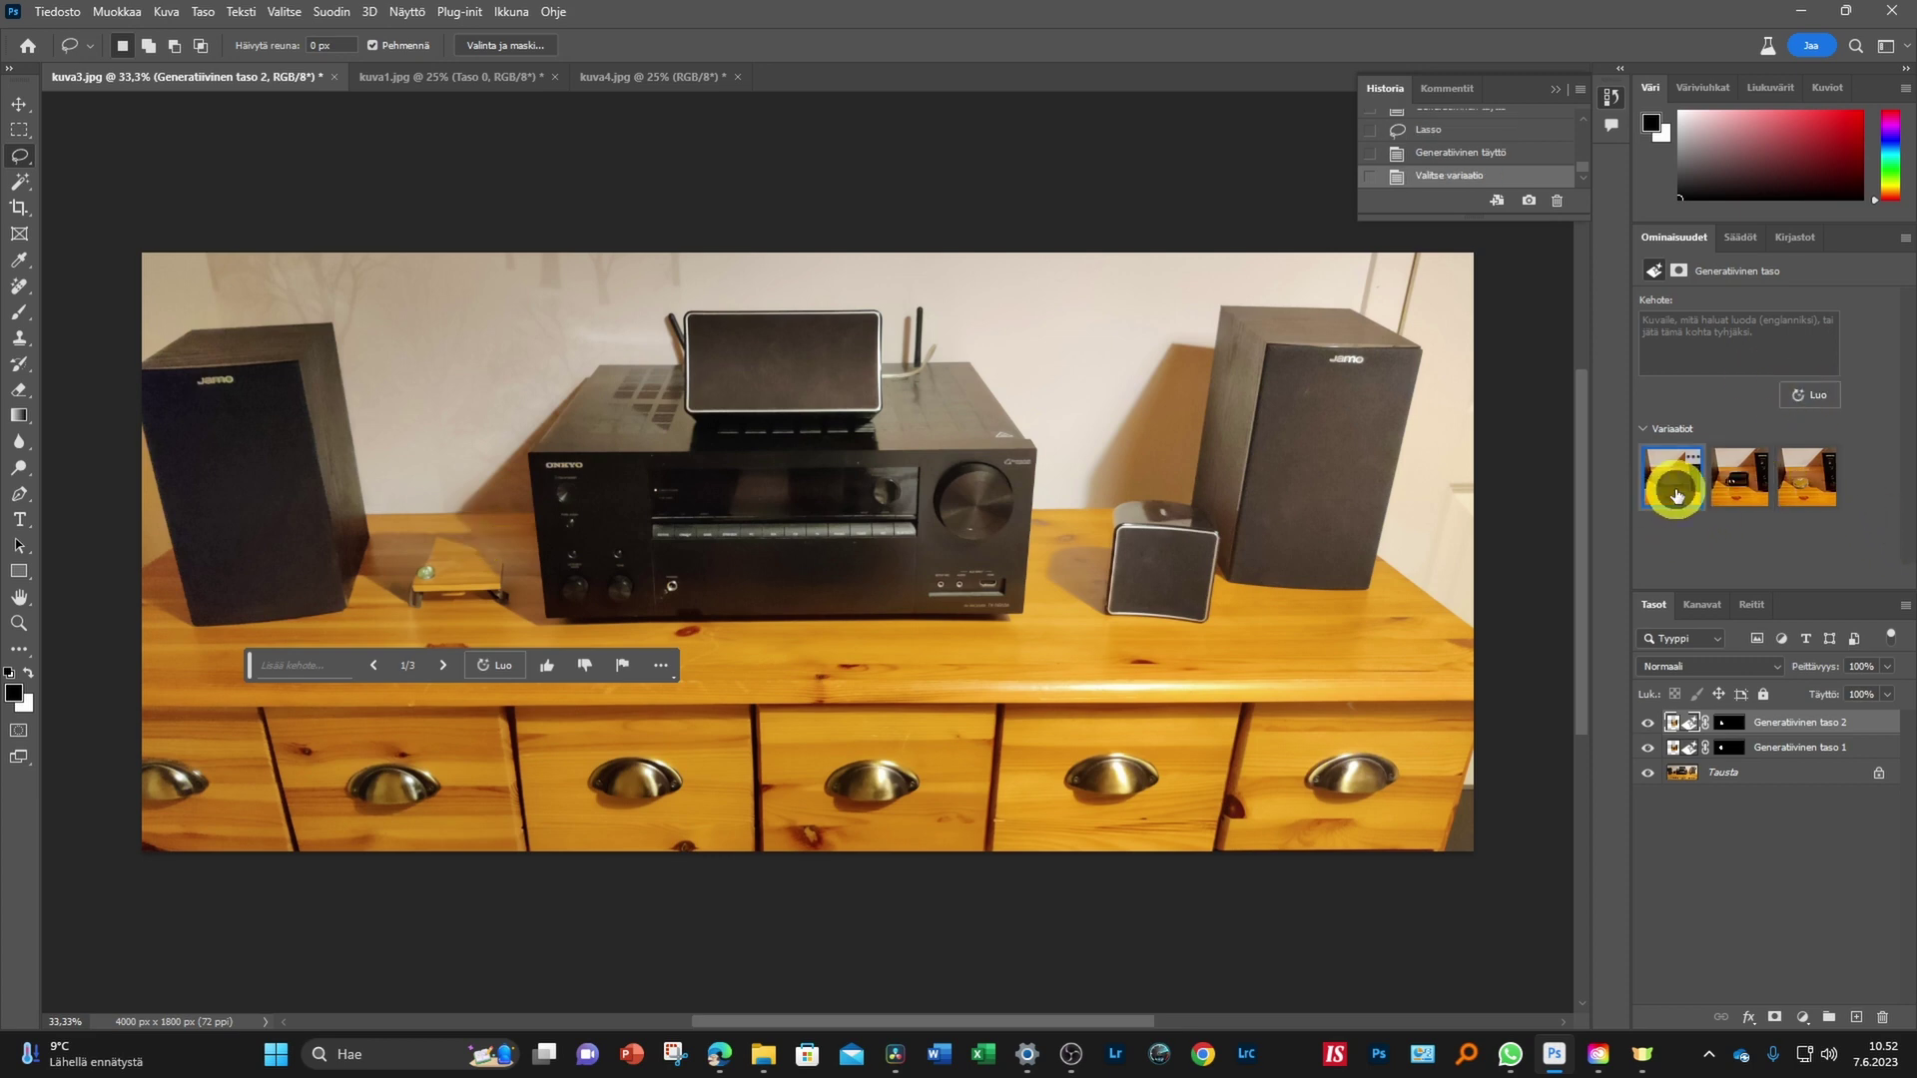
{"action": "left_click", "coordinate": [1742, 489]}
{"action": "mouse_move", "coordinate": [1806, 476]}
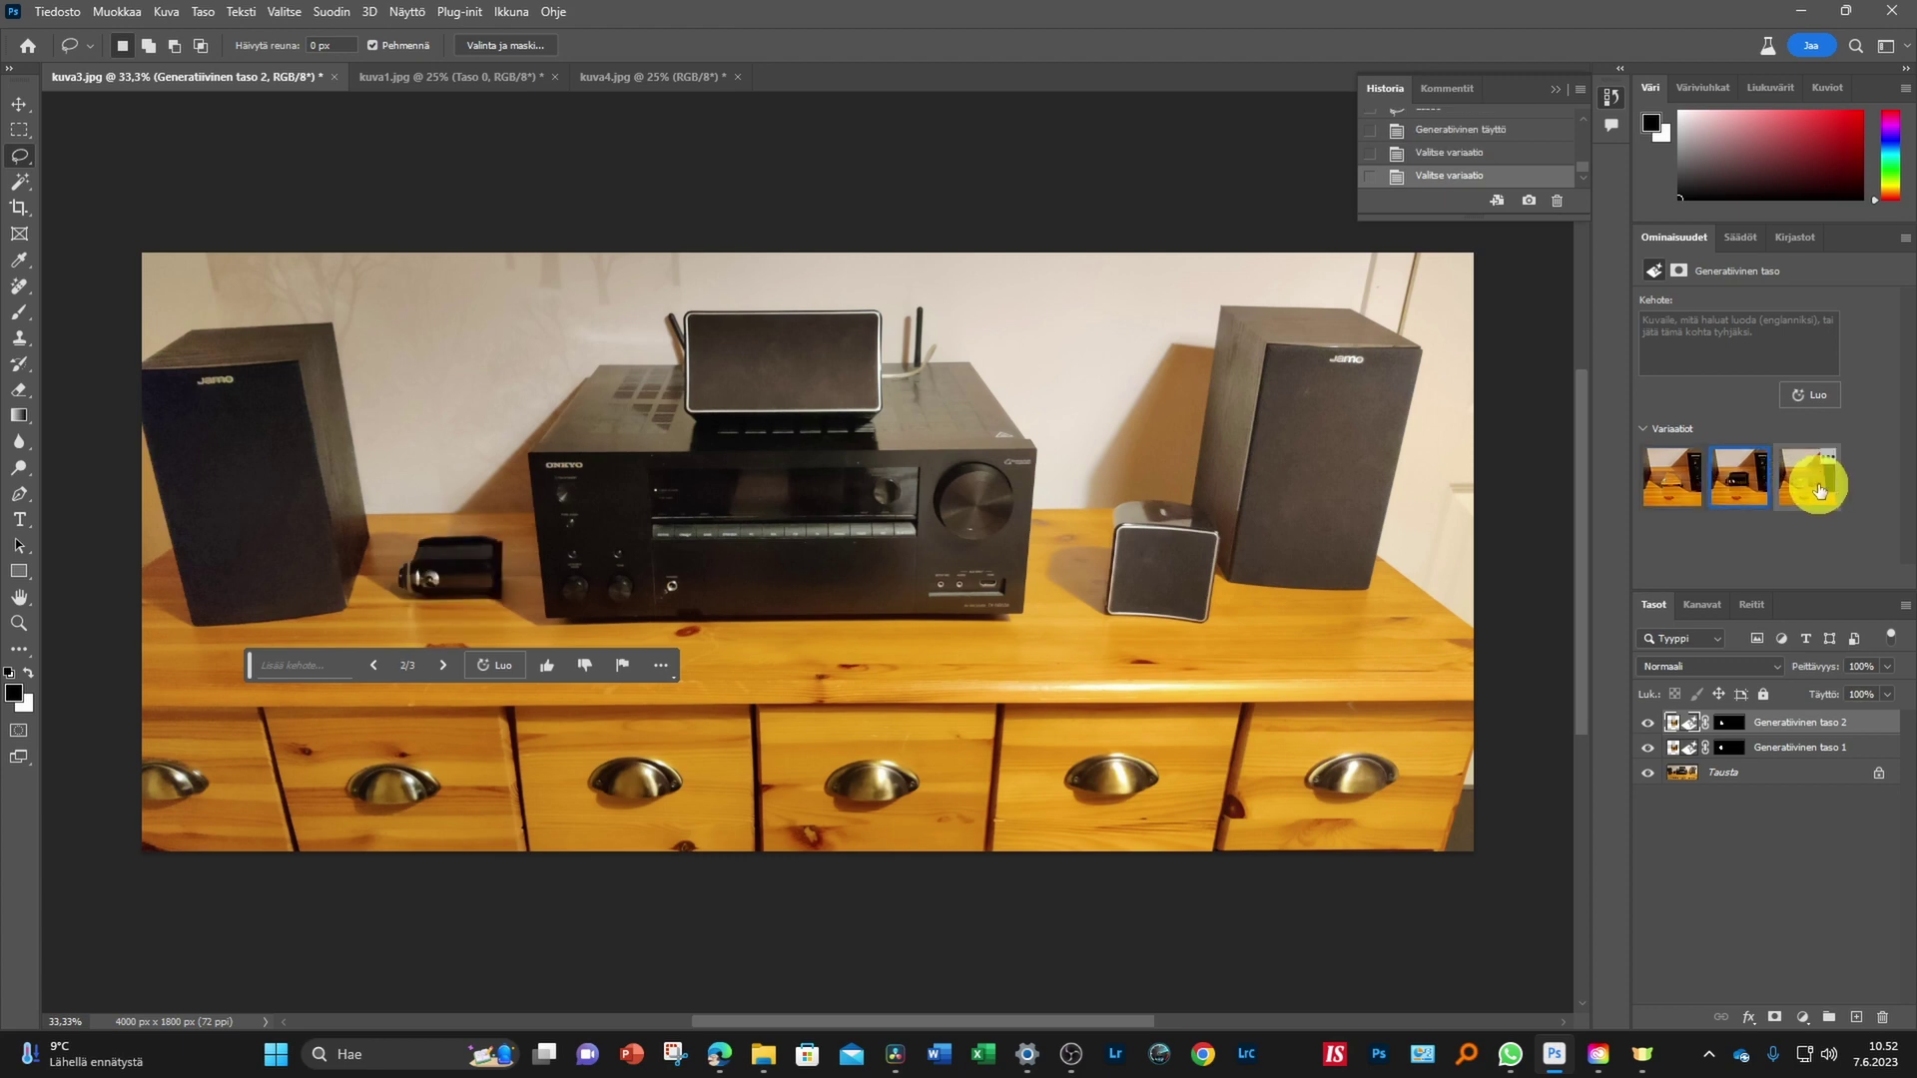
{"action": "left_click", "coordinate": [1818, 489]}
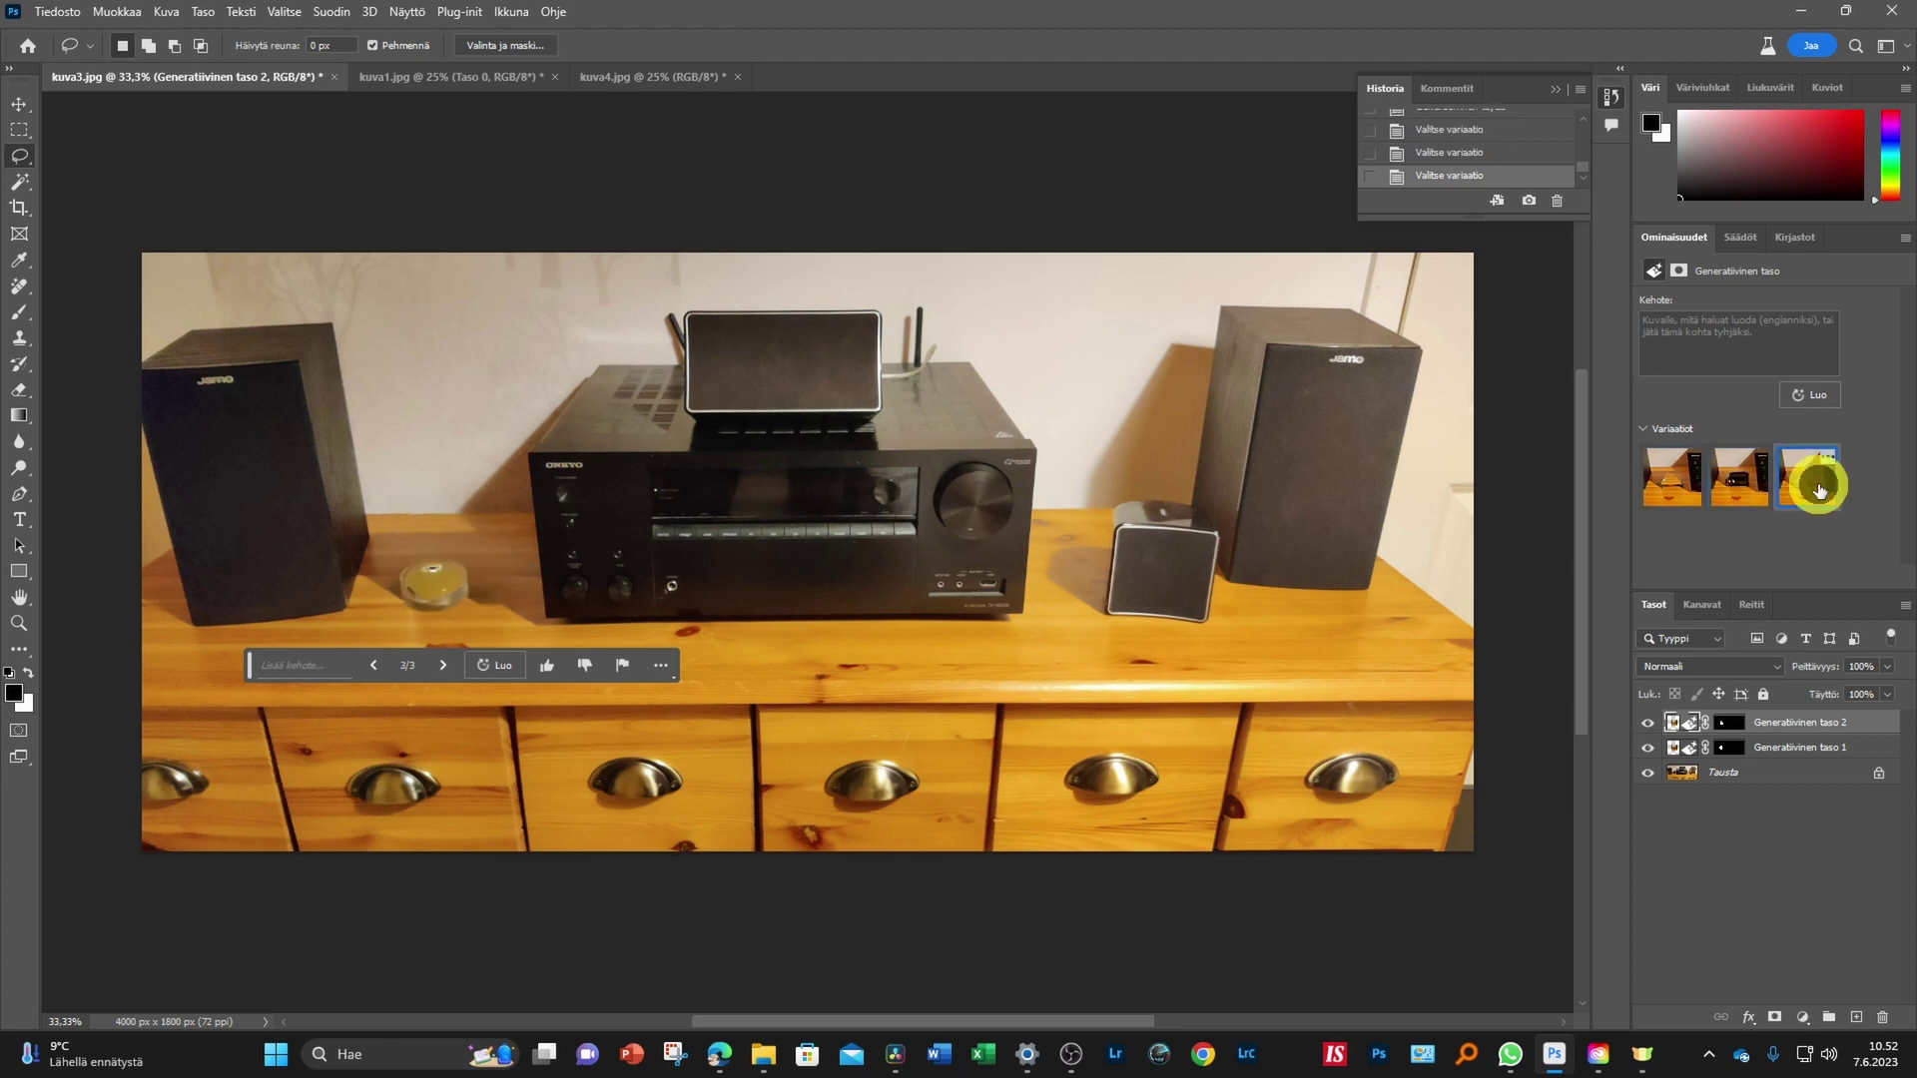
{"action": "left_click", "coordinate": [1681, 492]}
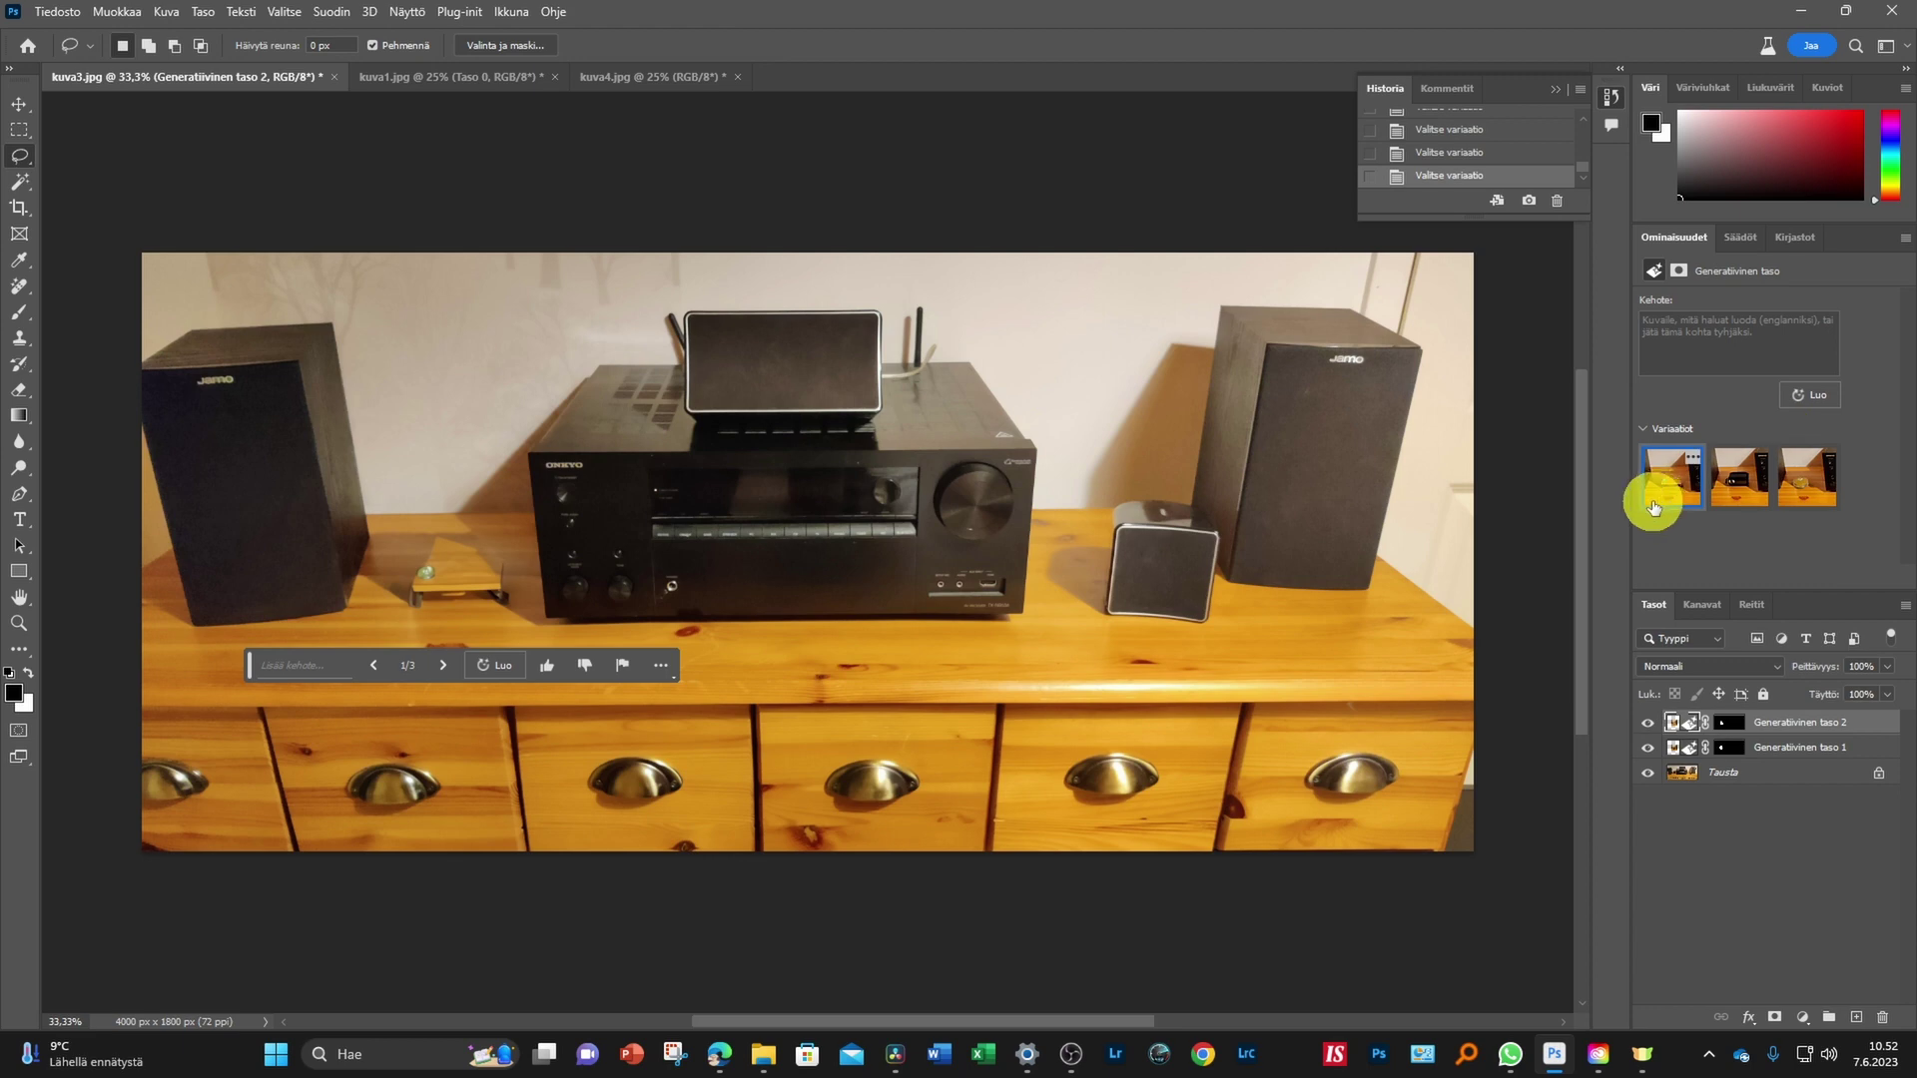
{"action": "left_click", "coordinate": [1814, 399]}
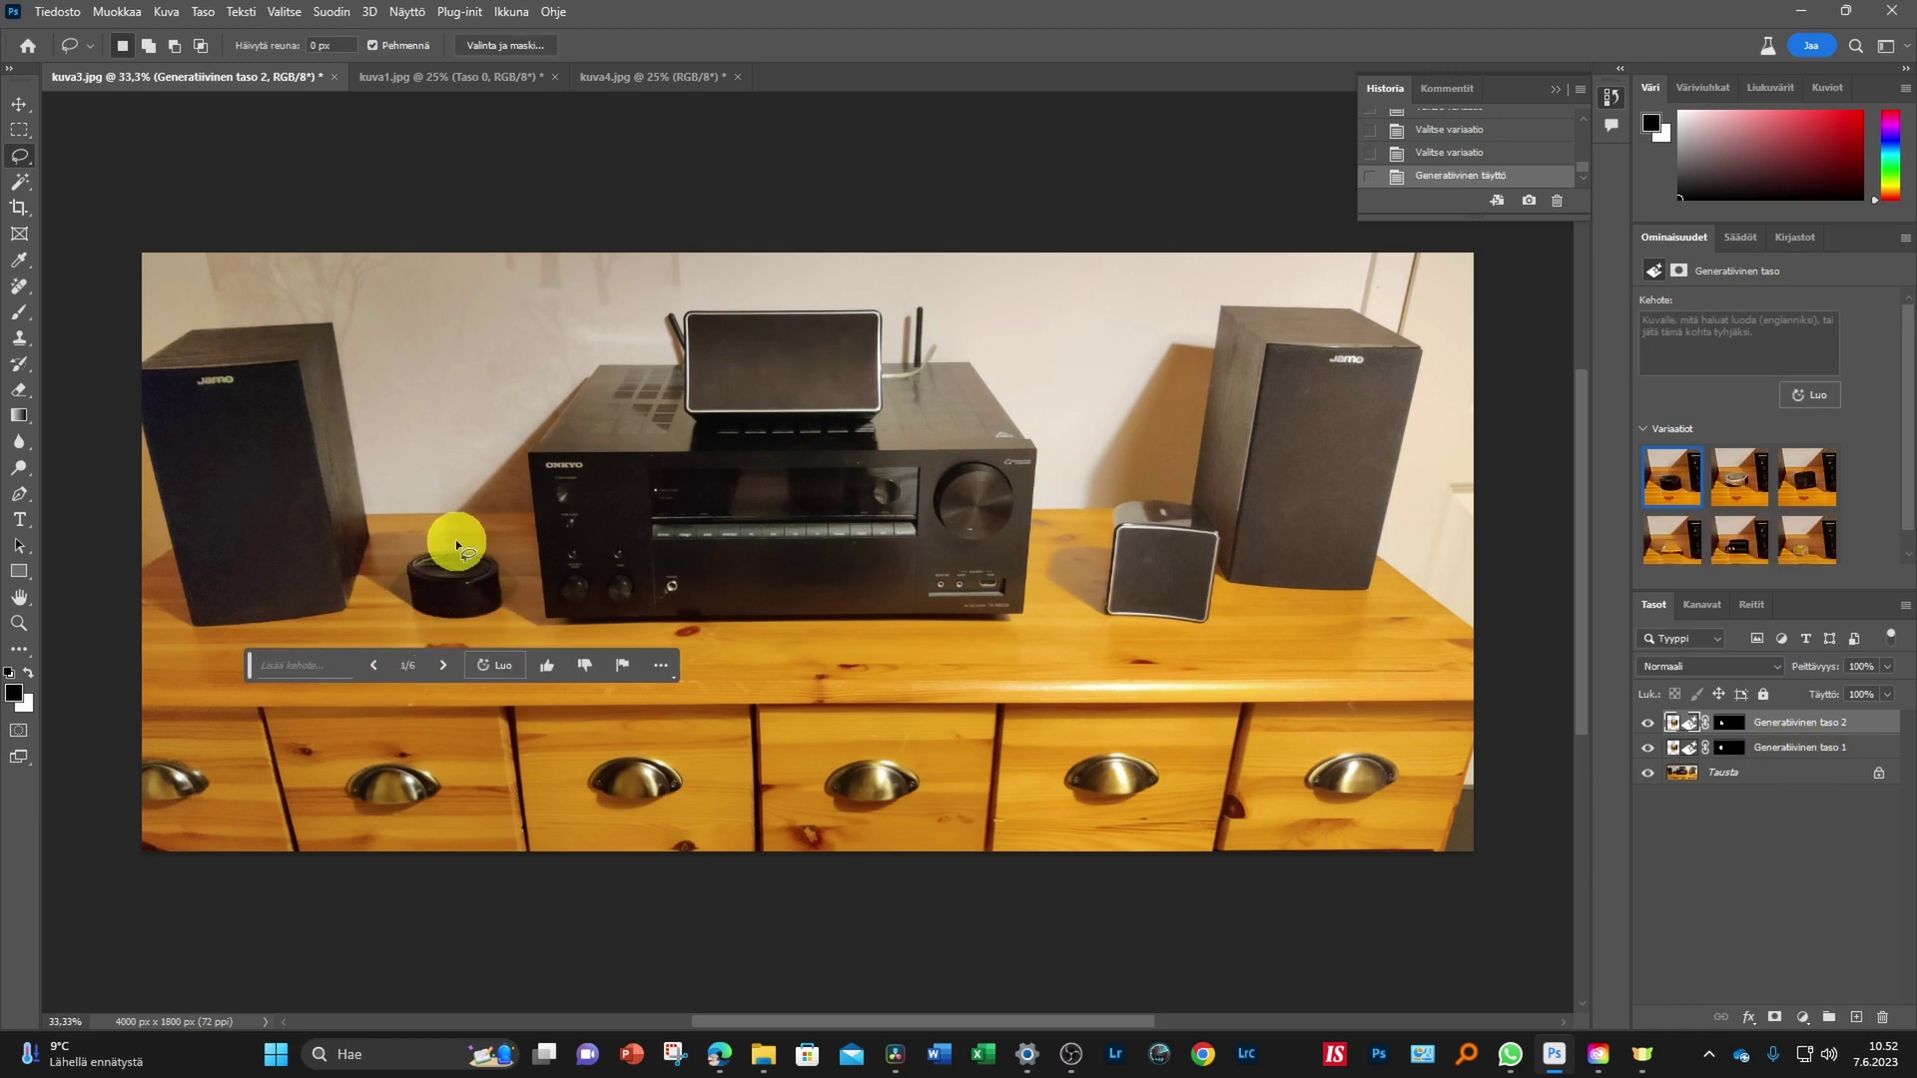
Lasso the round black object and remove it with an empty-prompt Generative Fill
{"action": "left_click_drag", "start_coordinate": [451, 535], "coordinate": [397, 623]}
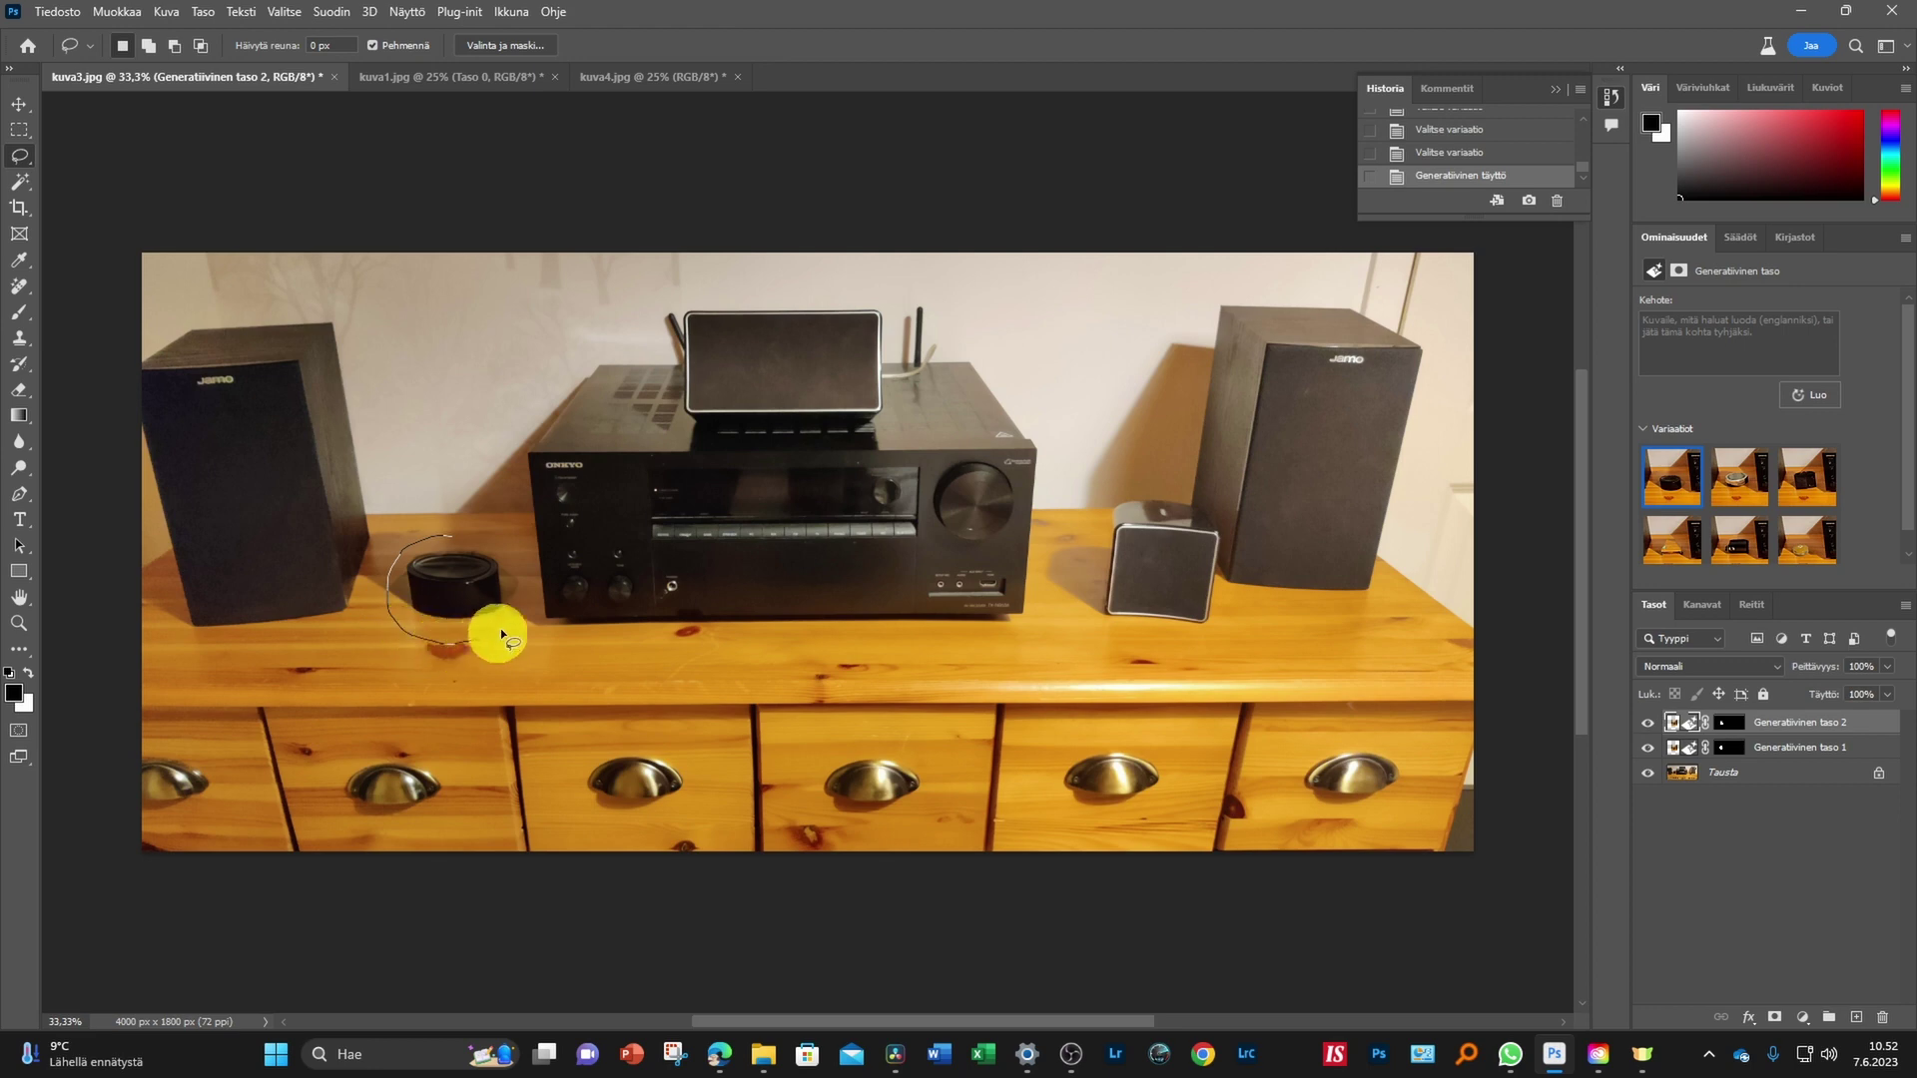
{"action": "left_click_drag", "start_coordinate": [442, 539], "coordinate": [440, 539]}
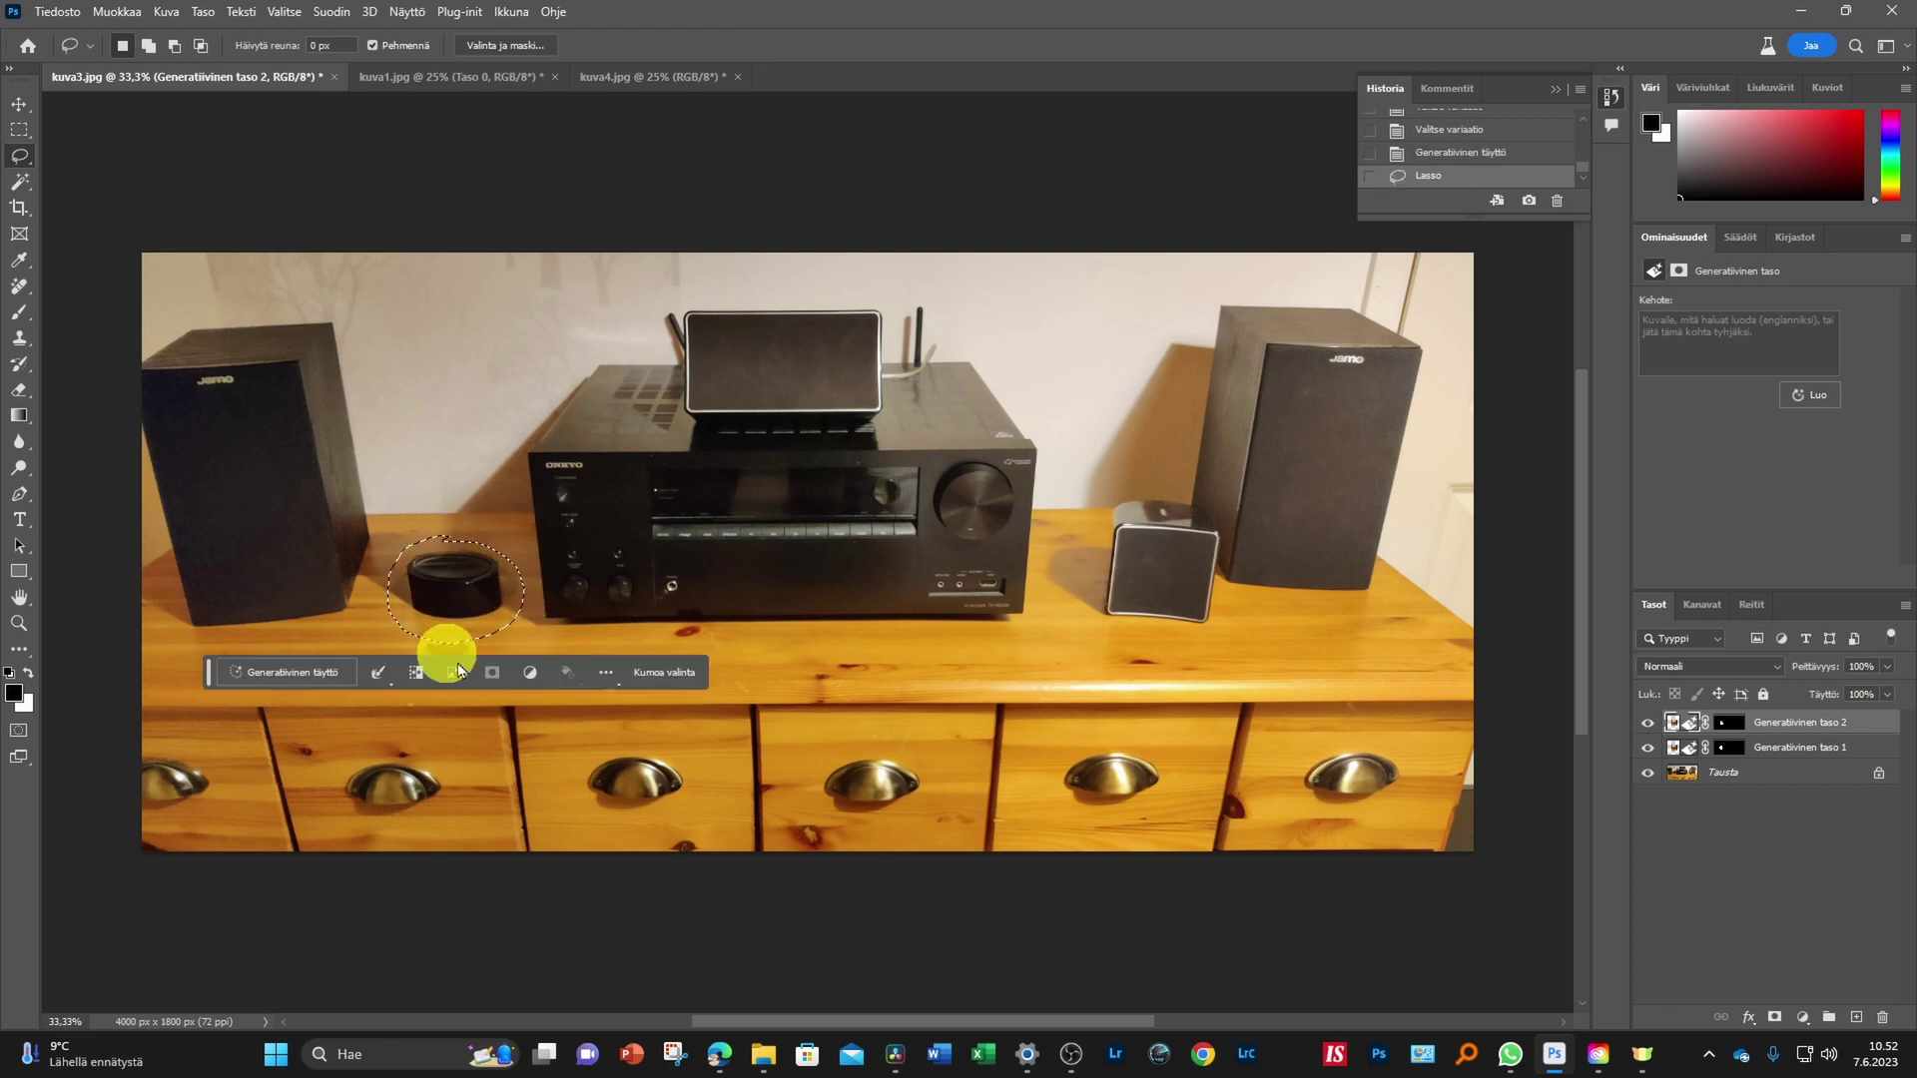
{"action": "left_click", "coordinate": [298, 686]}
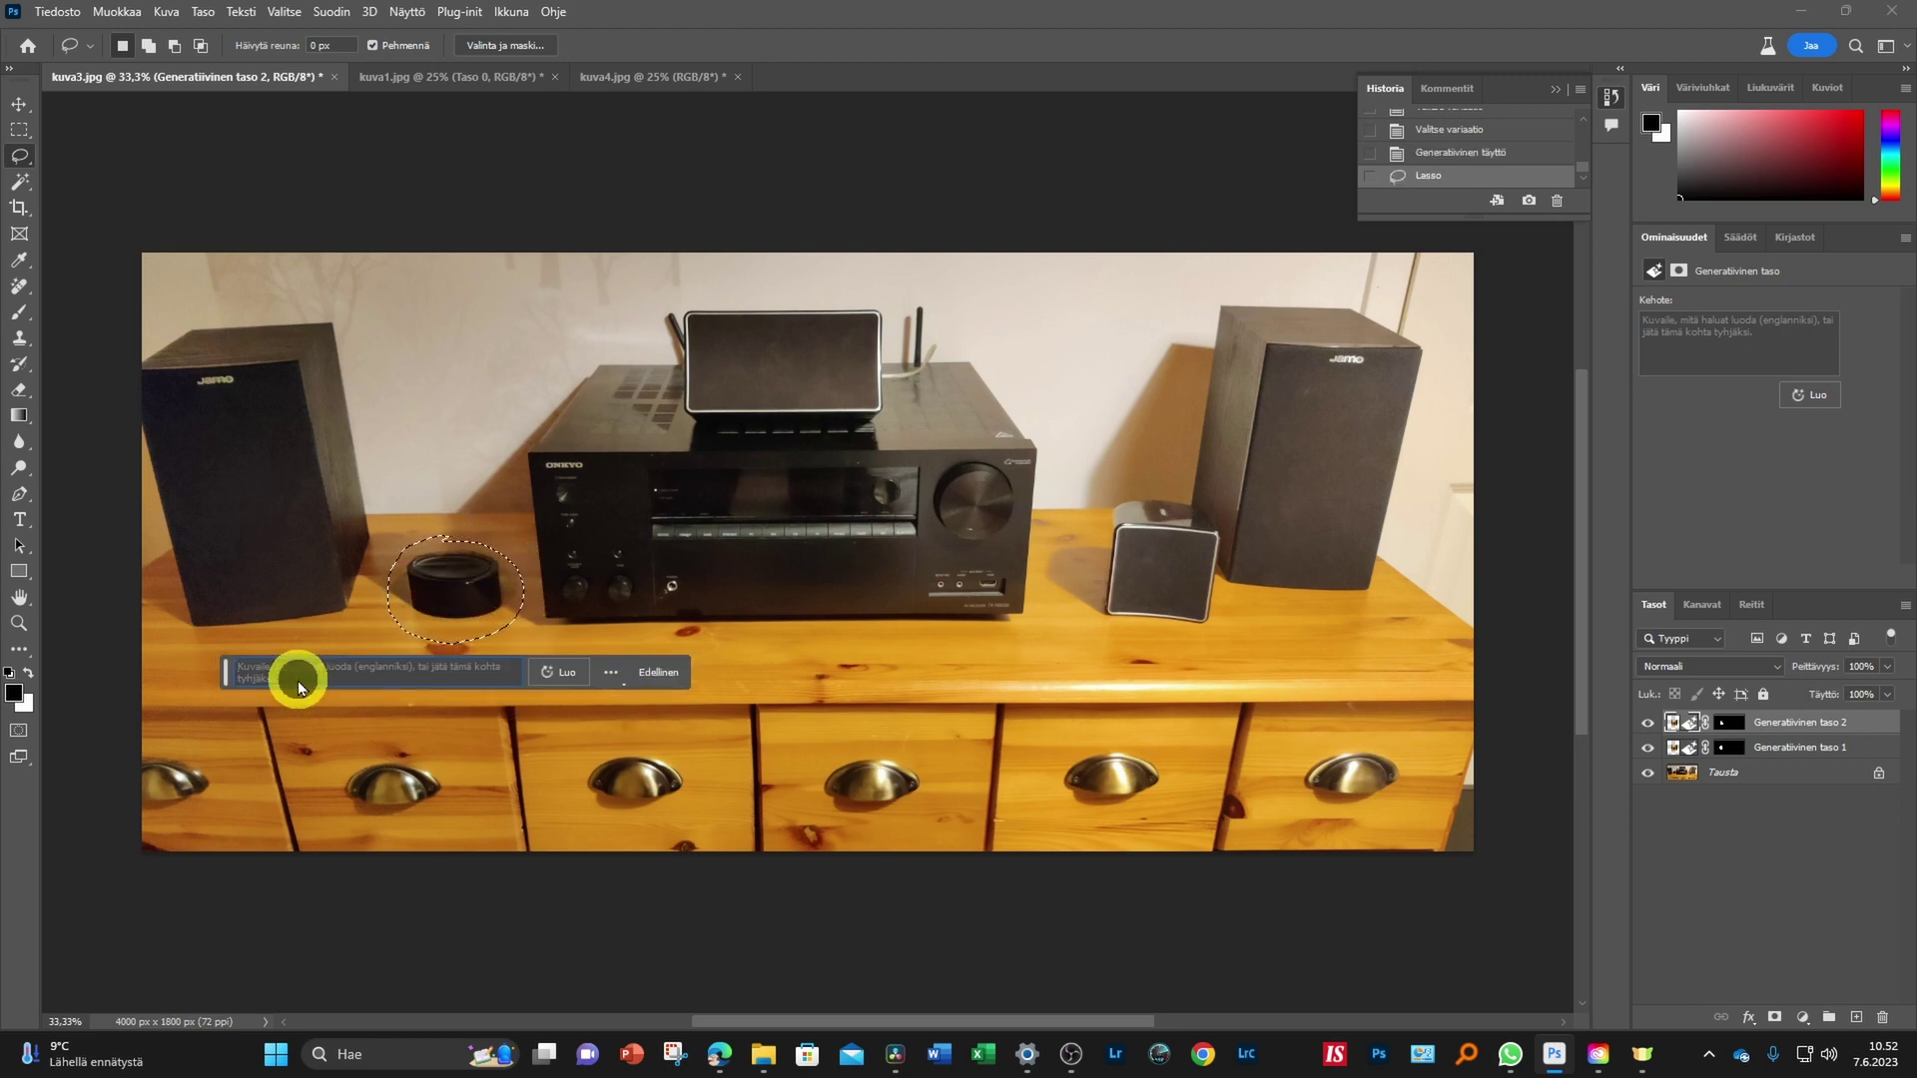
{"action": "left_click", "coordinate": [560, 672]}
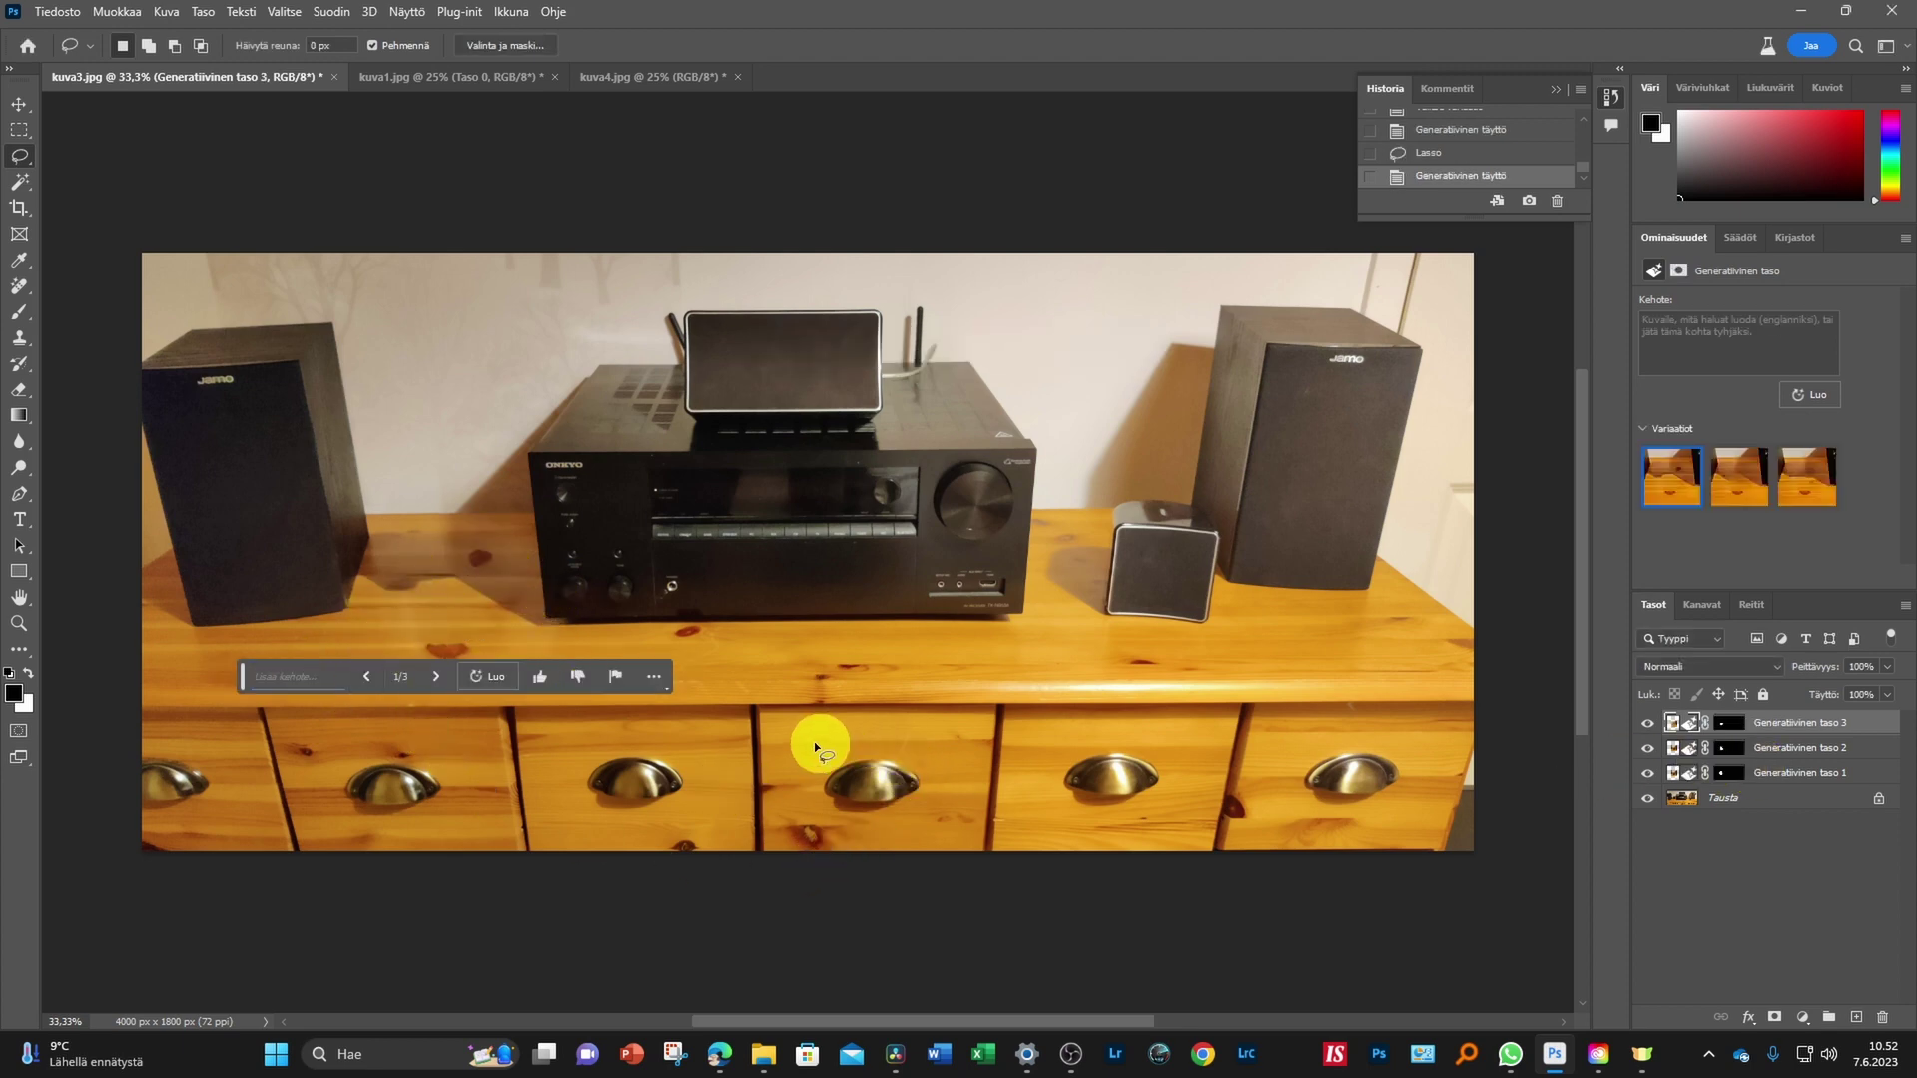
Lasso the middle drawer's handle and erase it with an empty-prompt Generative Fill
{"action": "left_click_drag", "start_coordinate": [888, 745], "coordinate": [799, 799]}
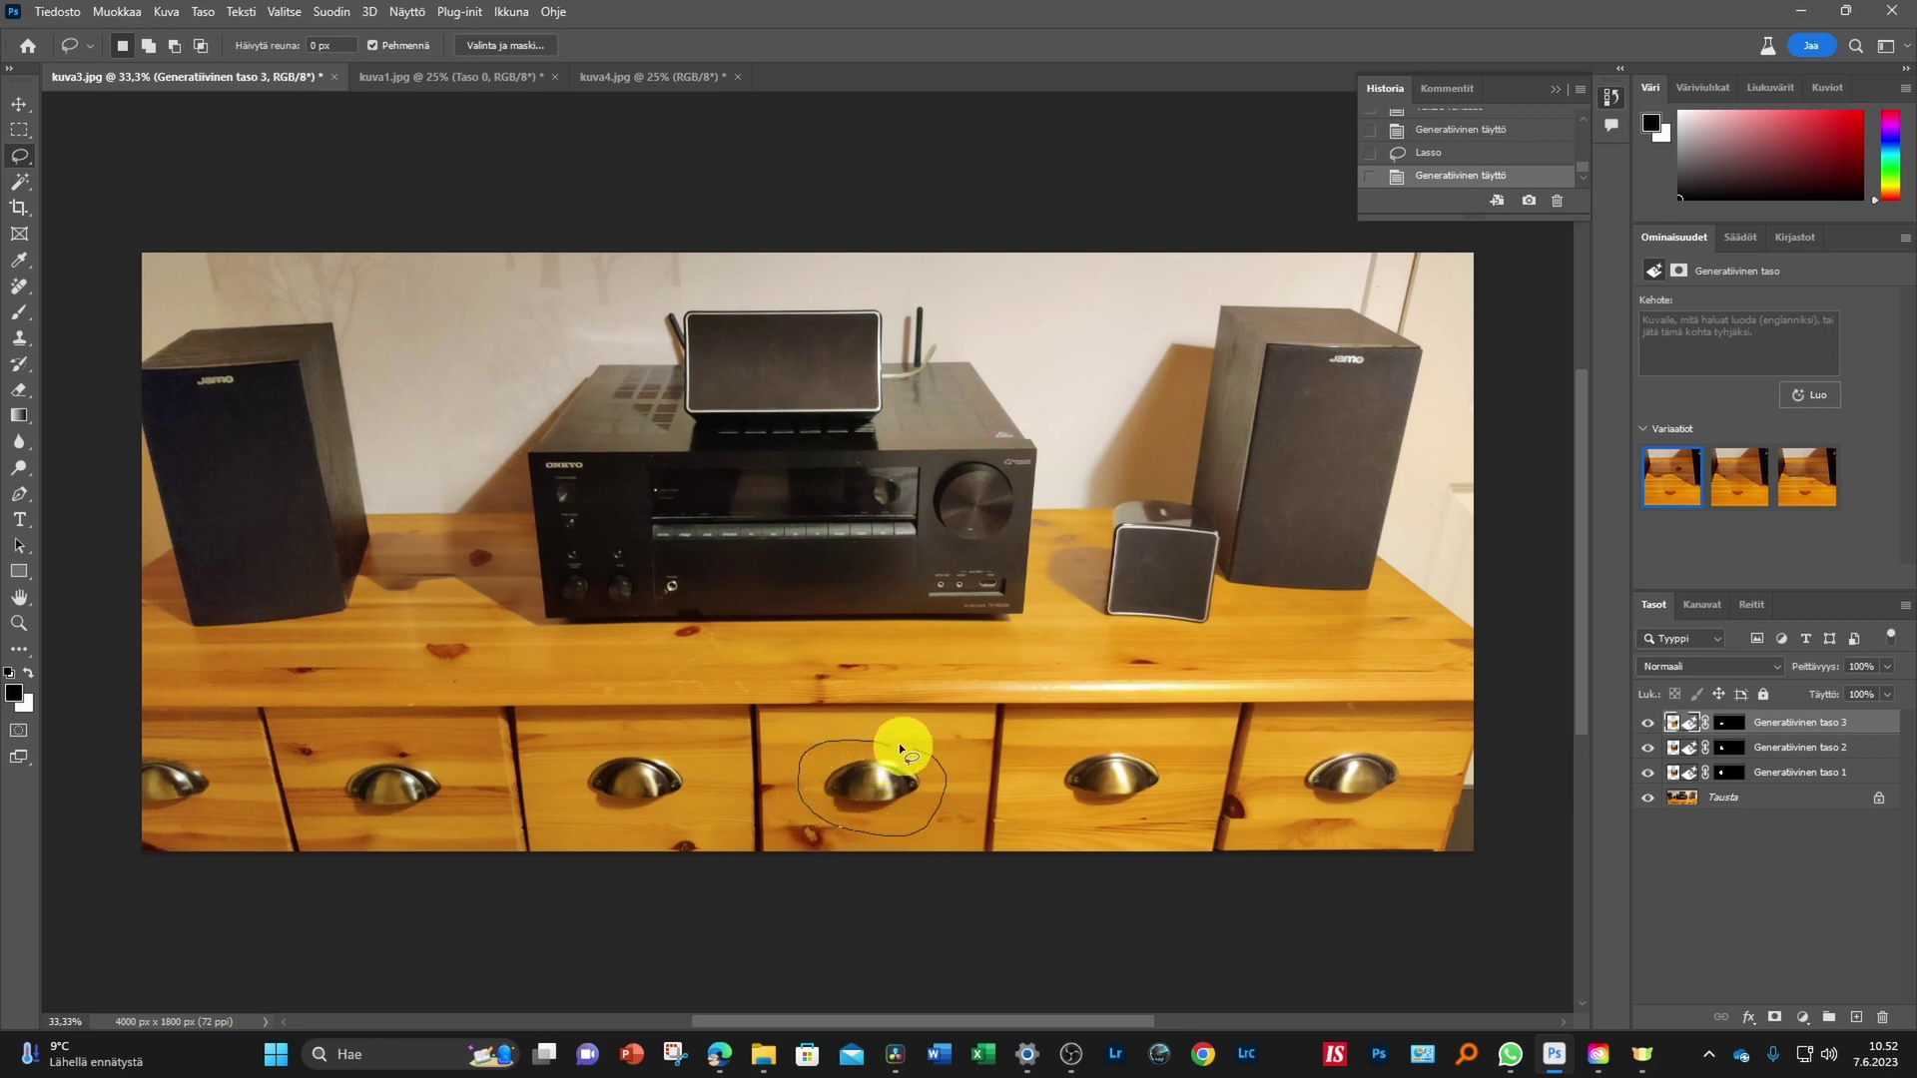
{"action": "left_click_drag", "start_coordinate": [898, 742], "coordinate": [903, 746]}
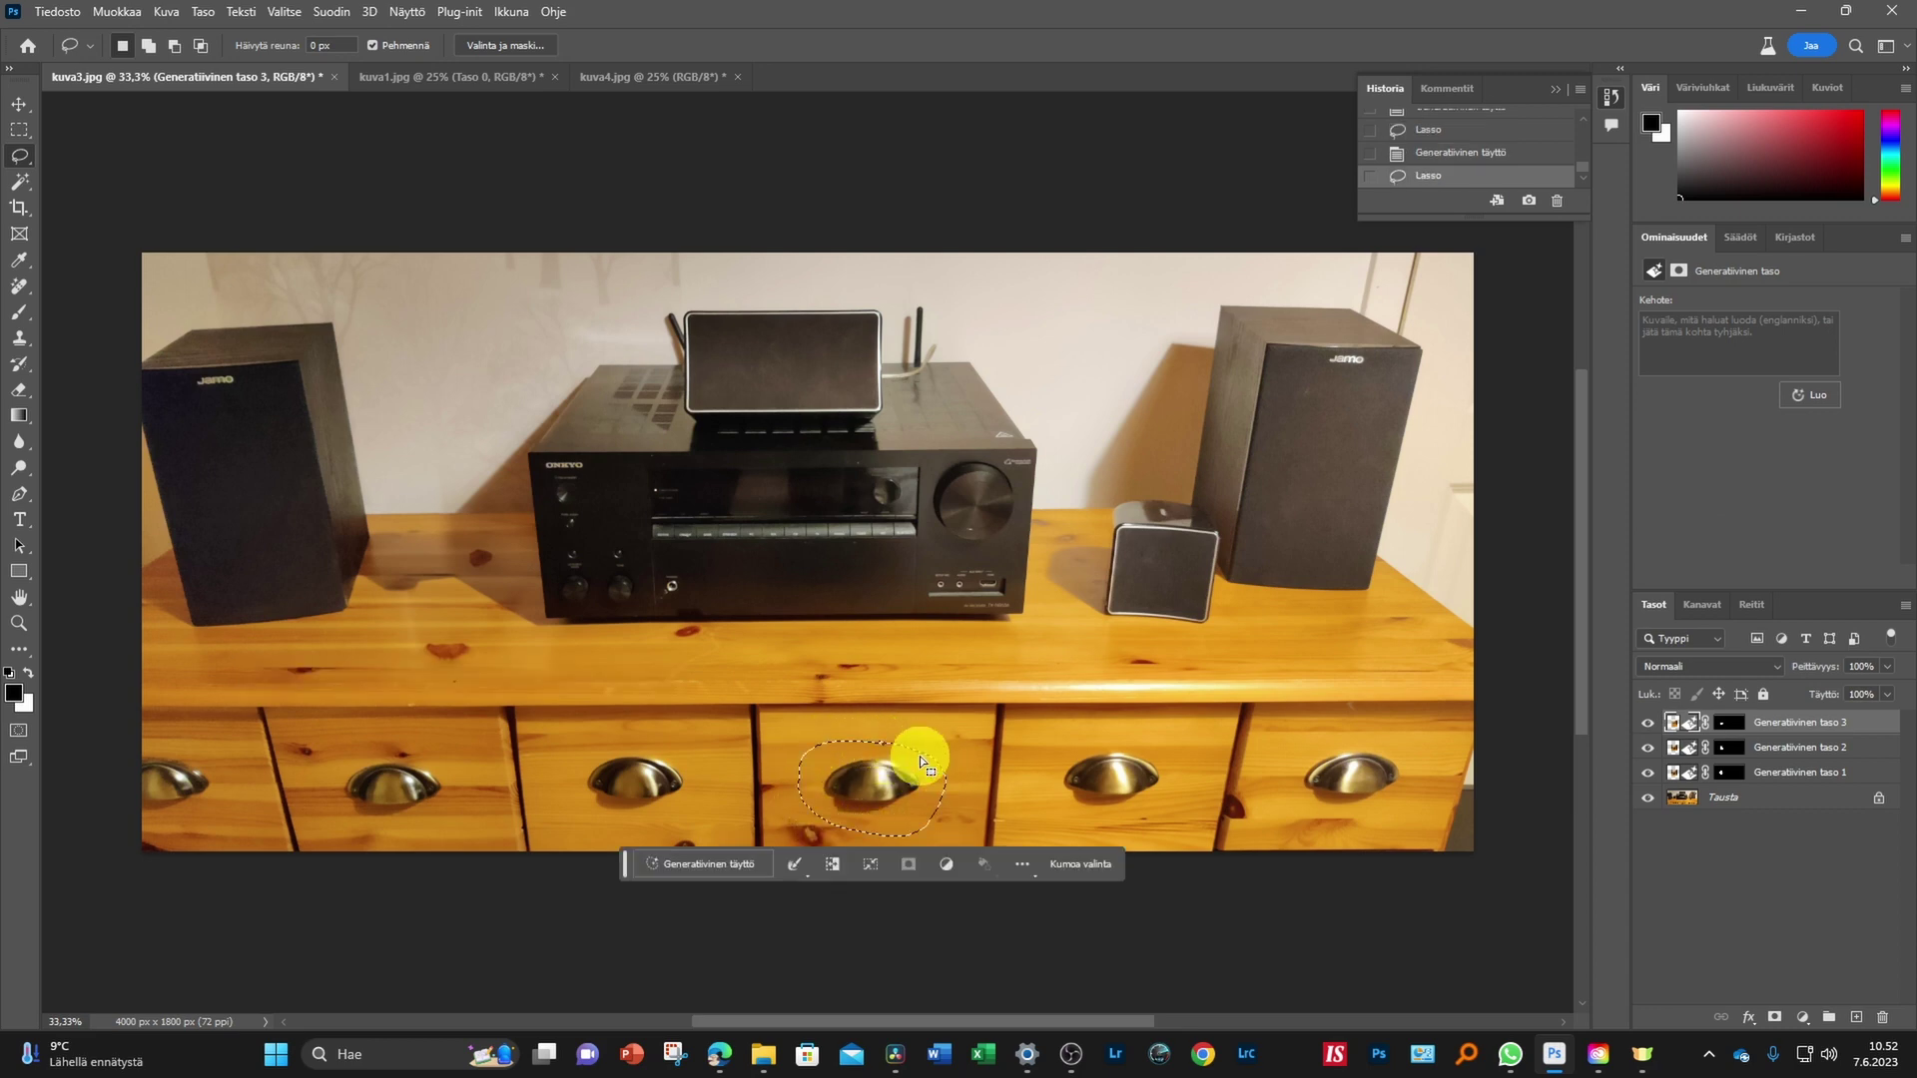
{"action": "left_click", "coordinate": [676, 871]}
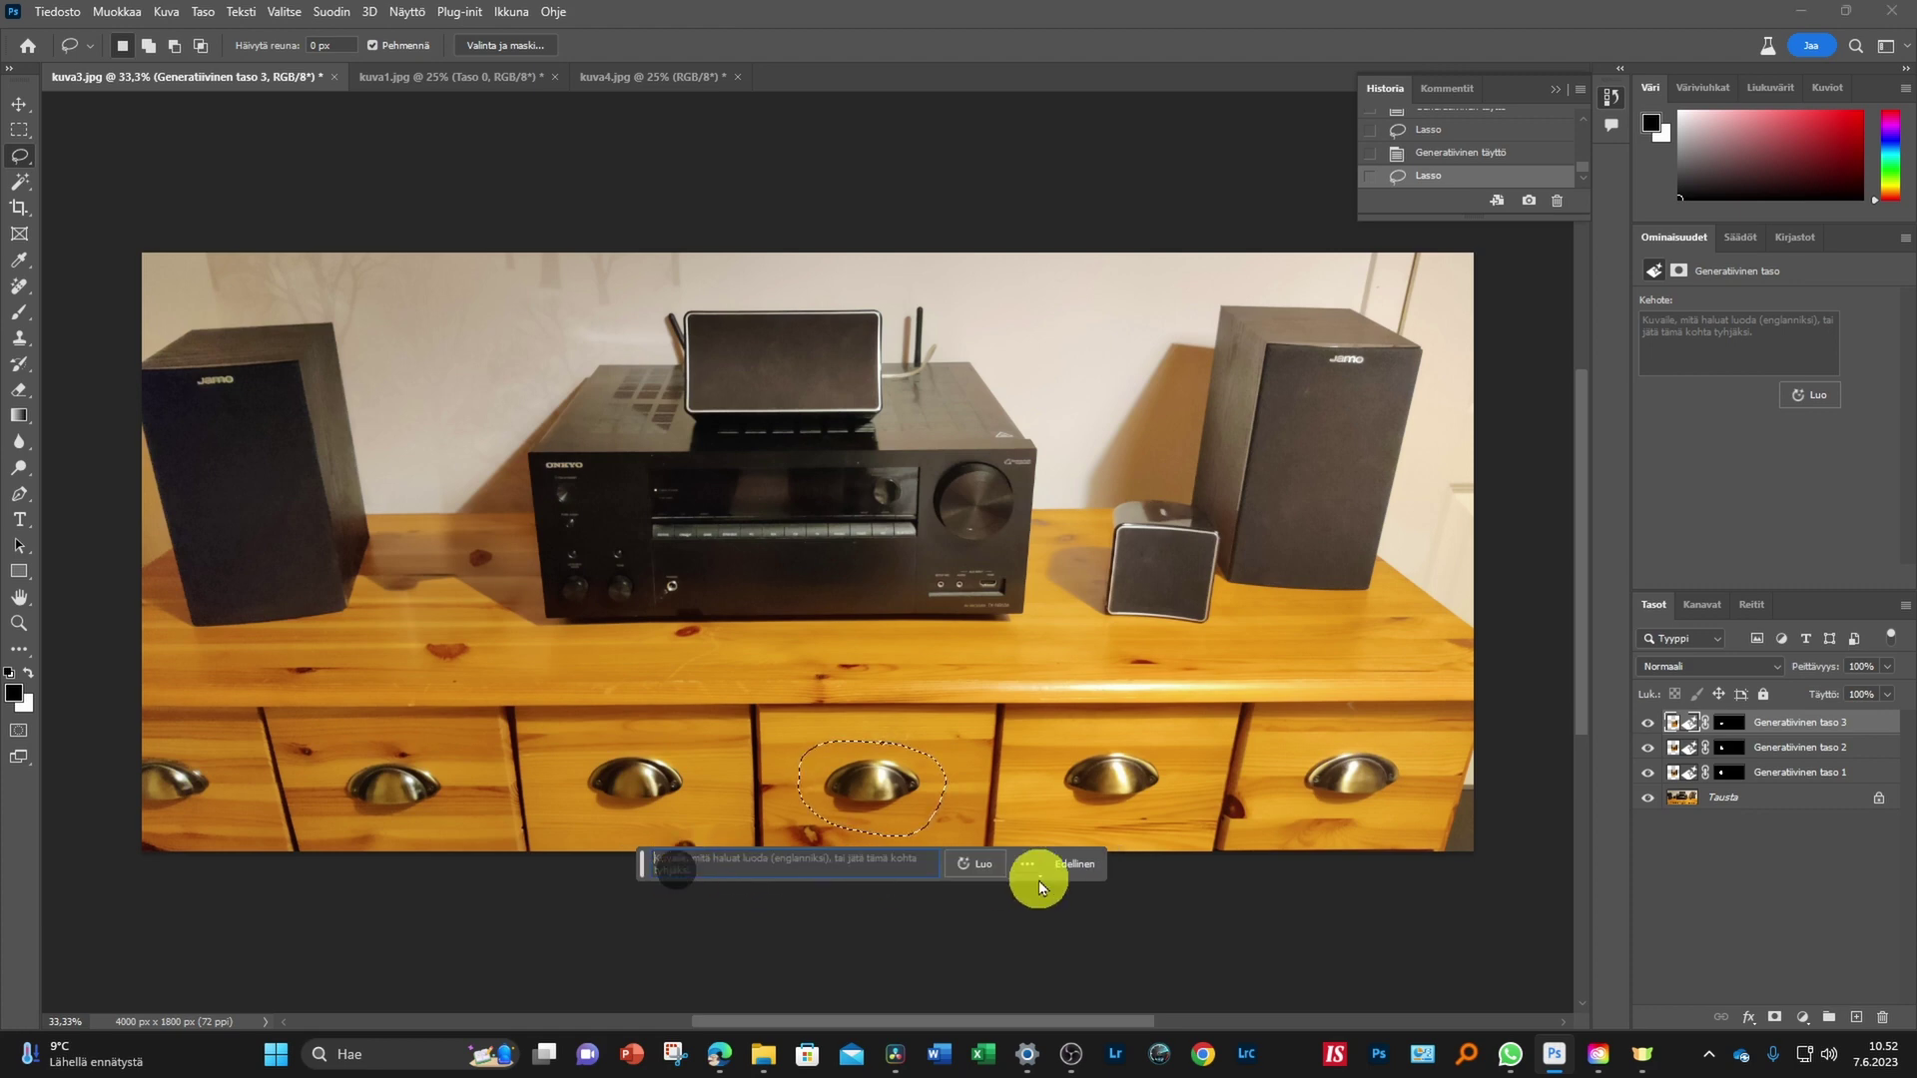
{"action": "left_click", "coordinate": [982, 866]}
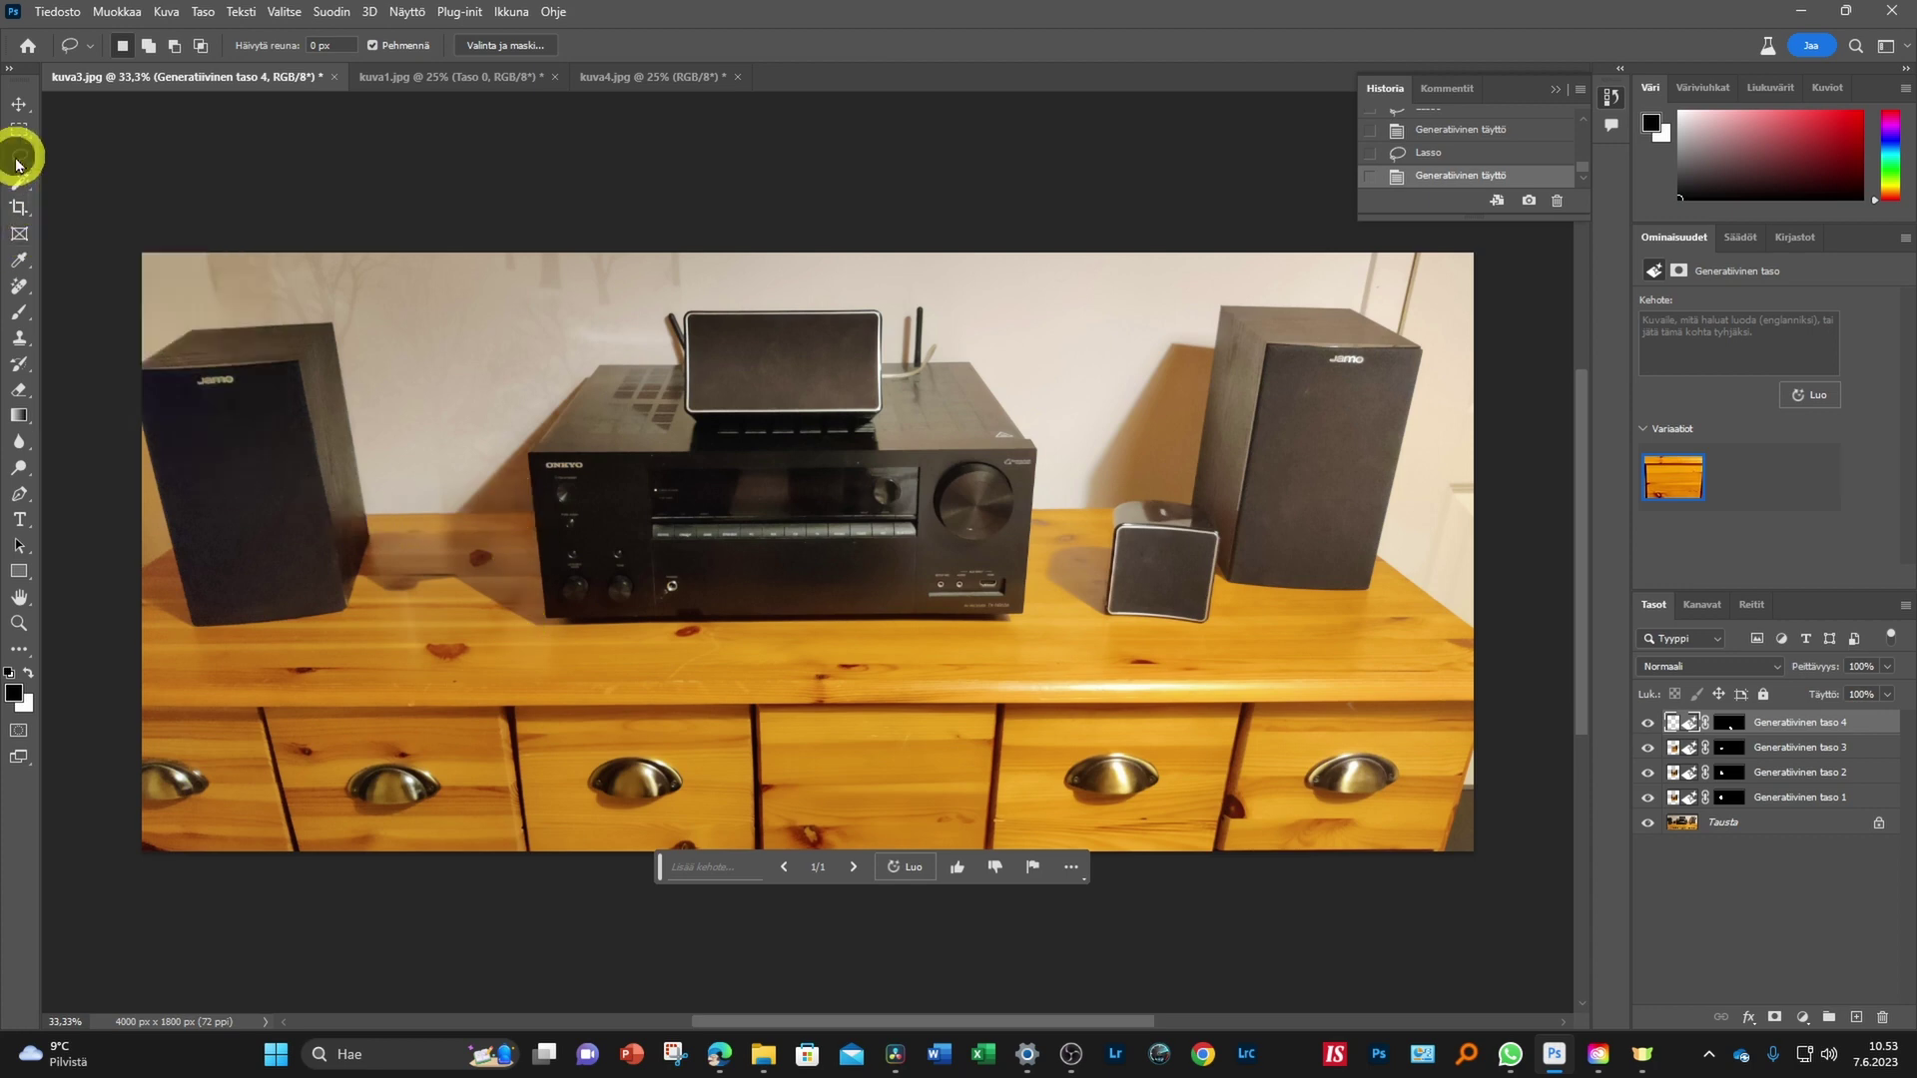
Generate a 'sitting cat' Generative Fill in a lassoed area, then undo the result
{"action": "left_click_drag", "start_coordinate": [386, 361], "coordinate": [399, 617]}
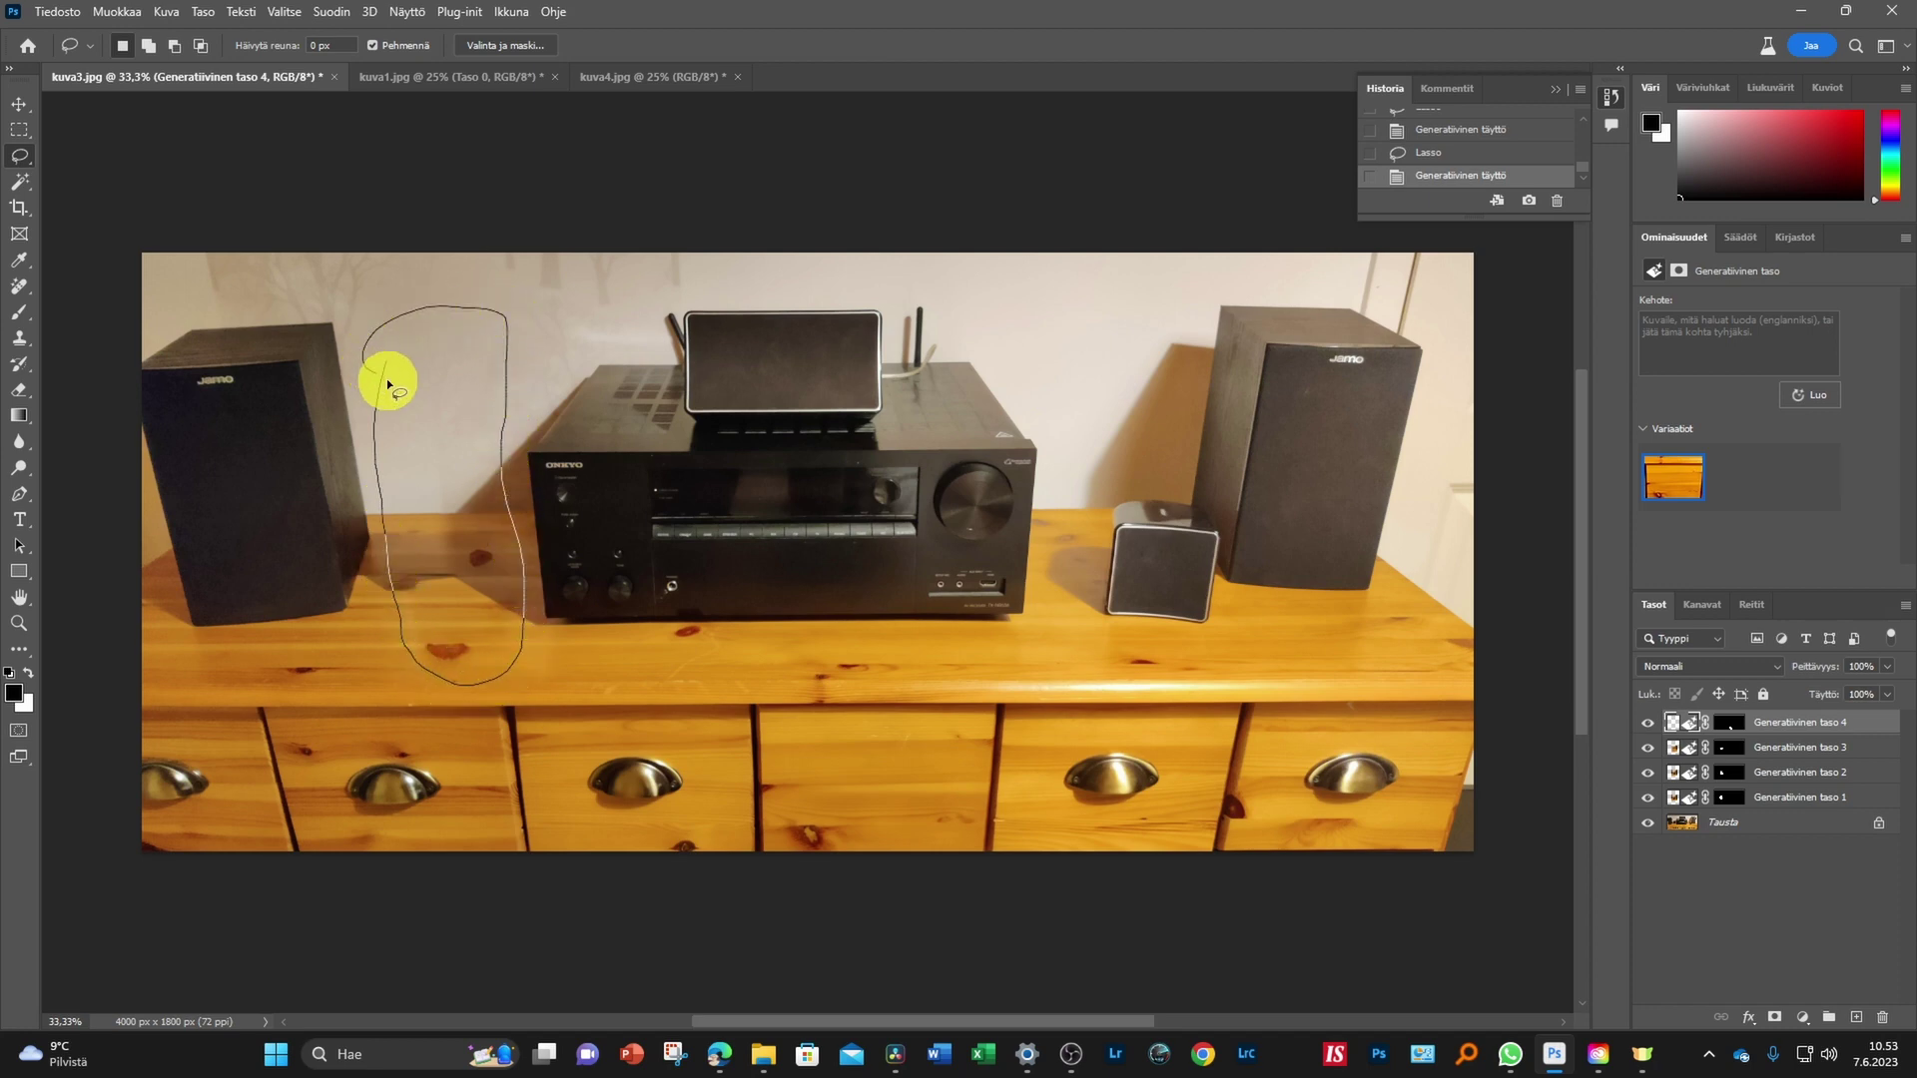
{"action": "left_click_drag", "start_coordinate": [387, 380], "coordinate": [388, 371]}
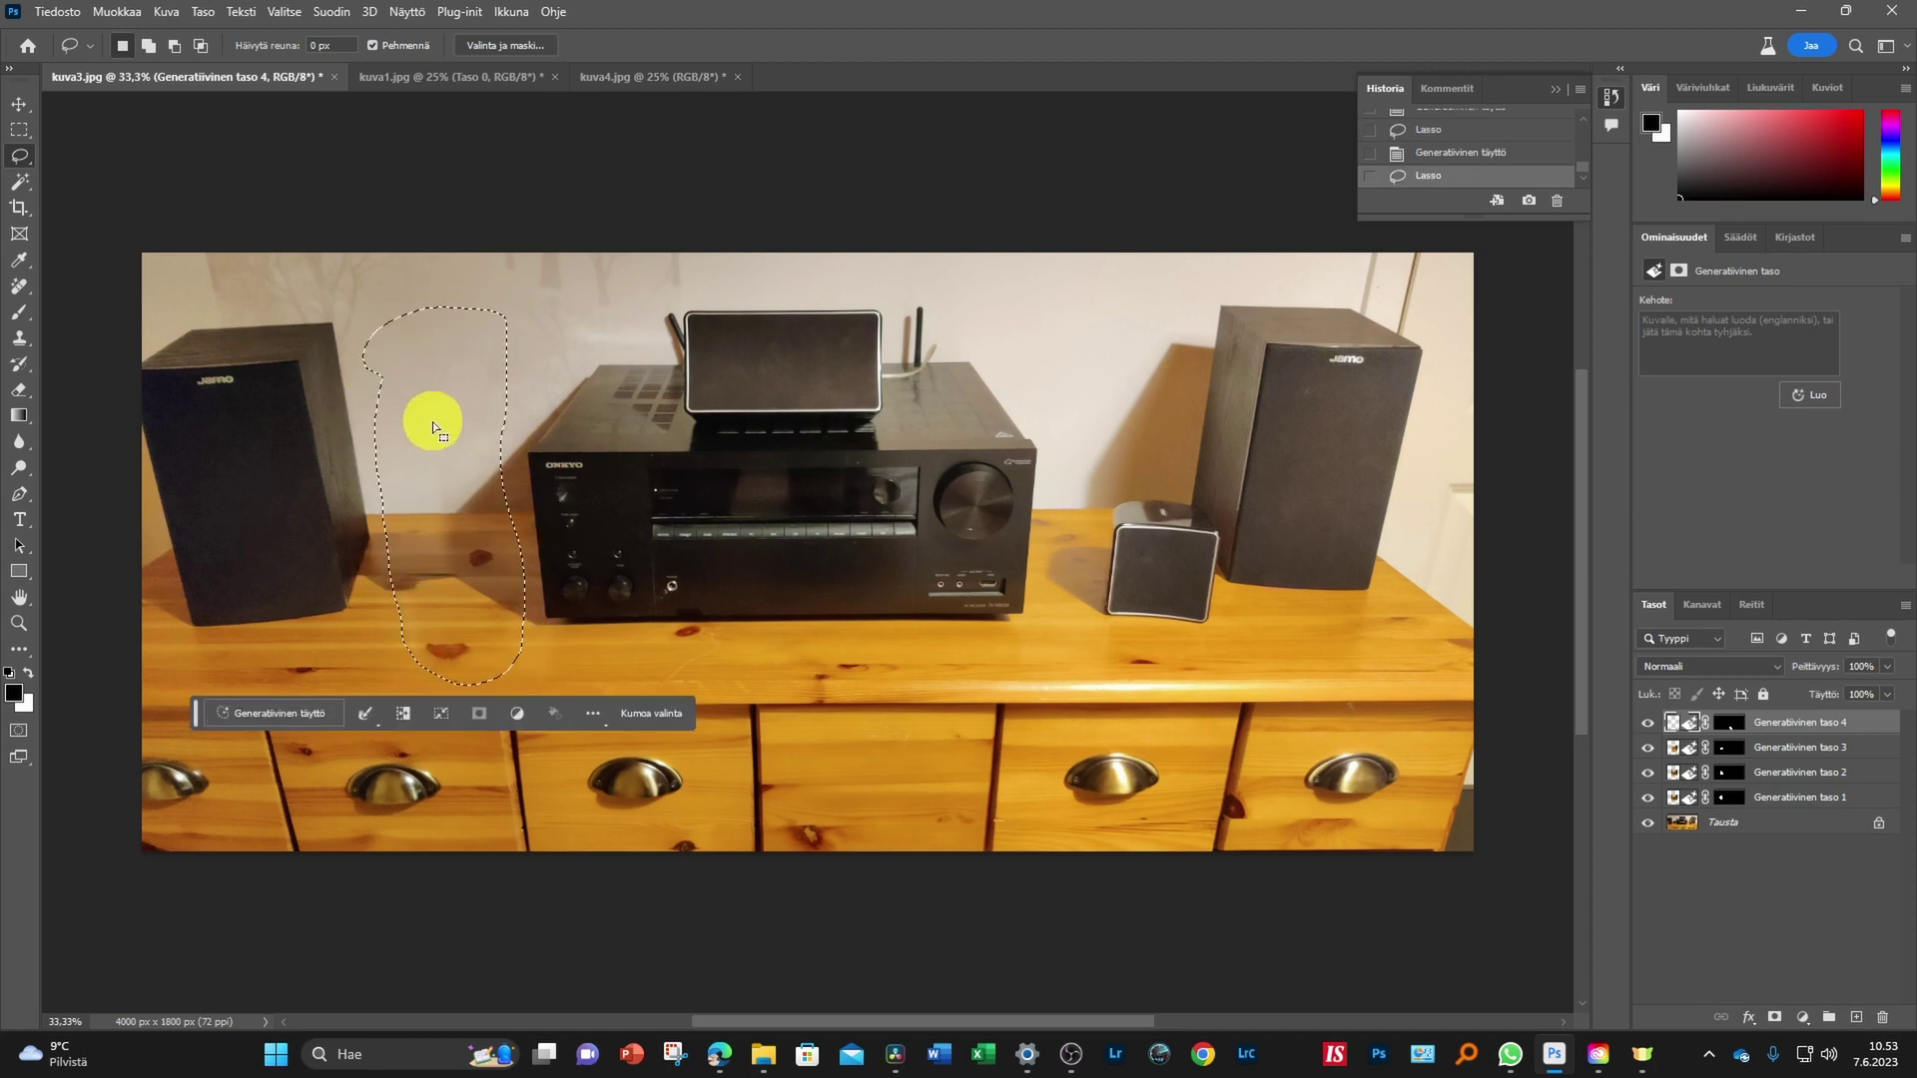
{"action": "left_click", "coordinate": [281, 719]}
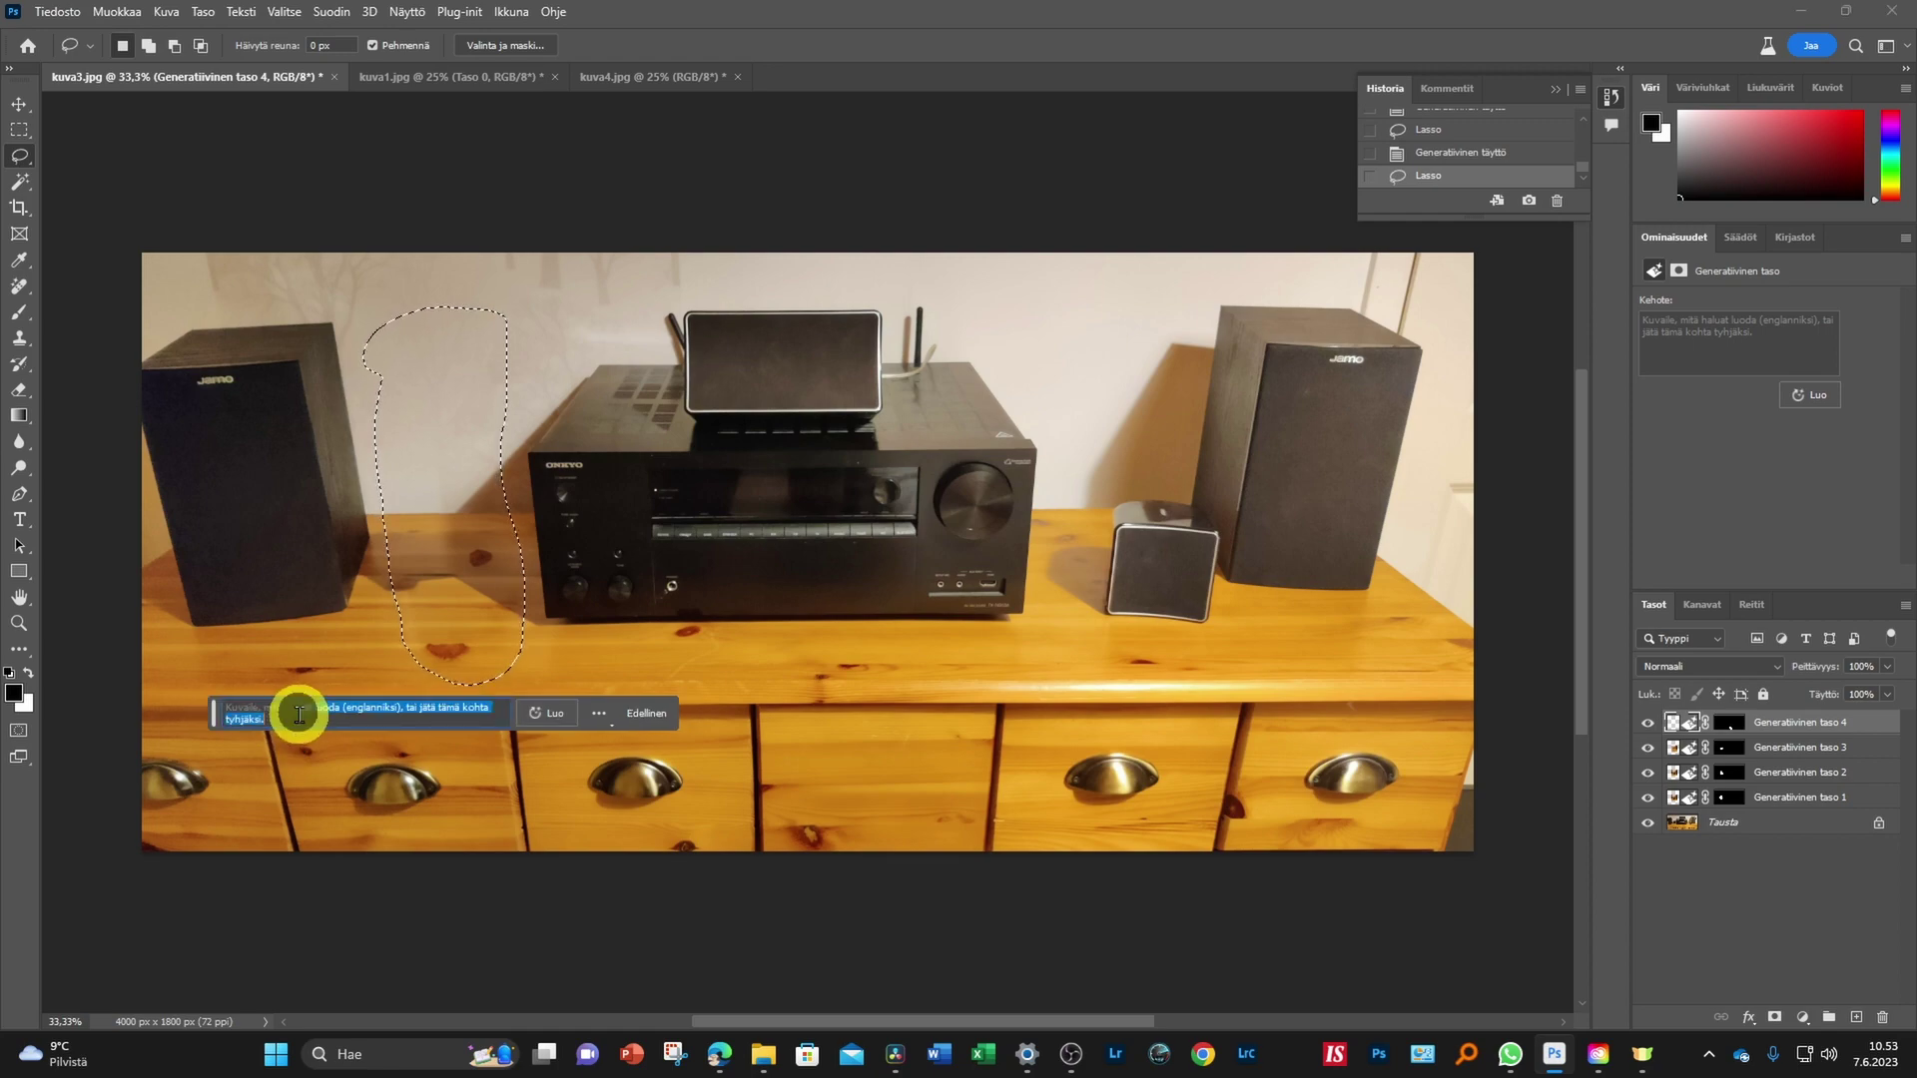
{"action": "key", "text": "Return"}
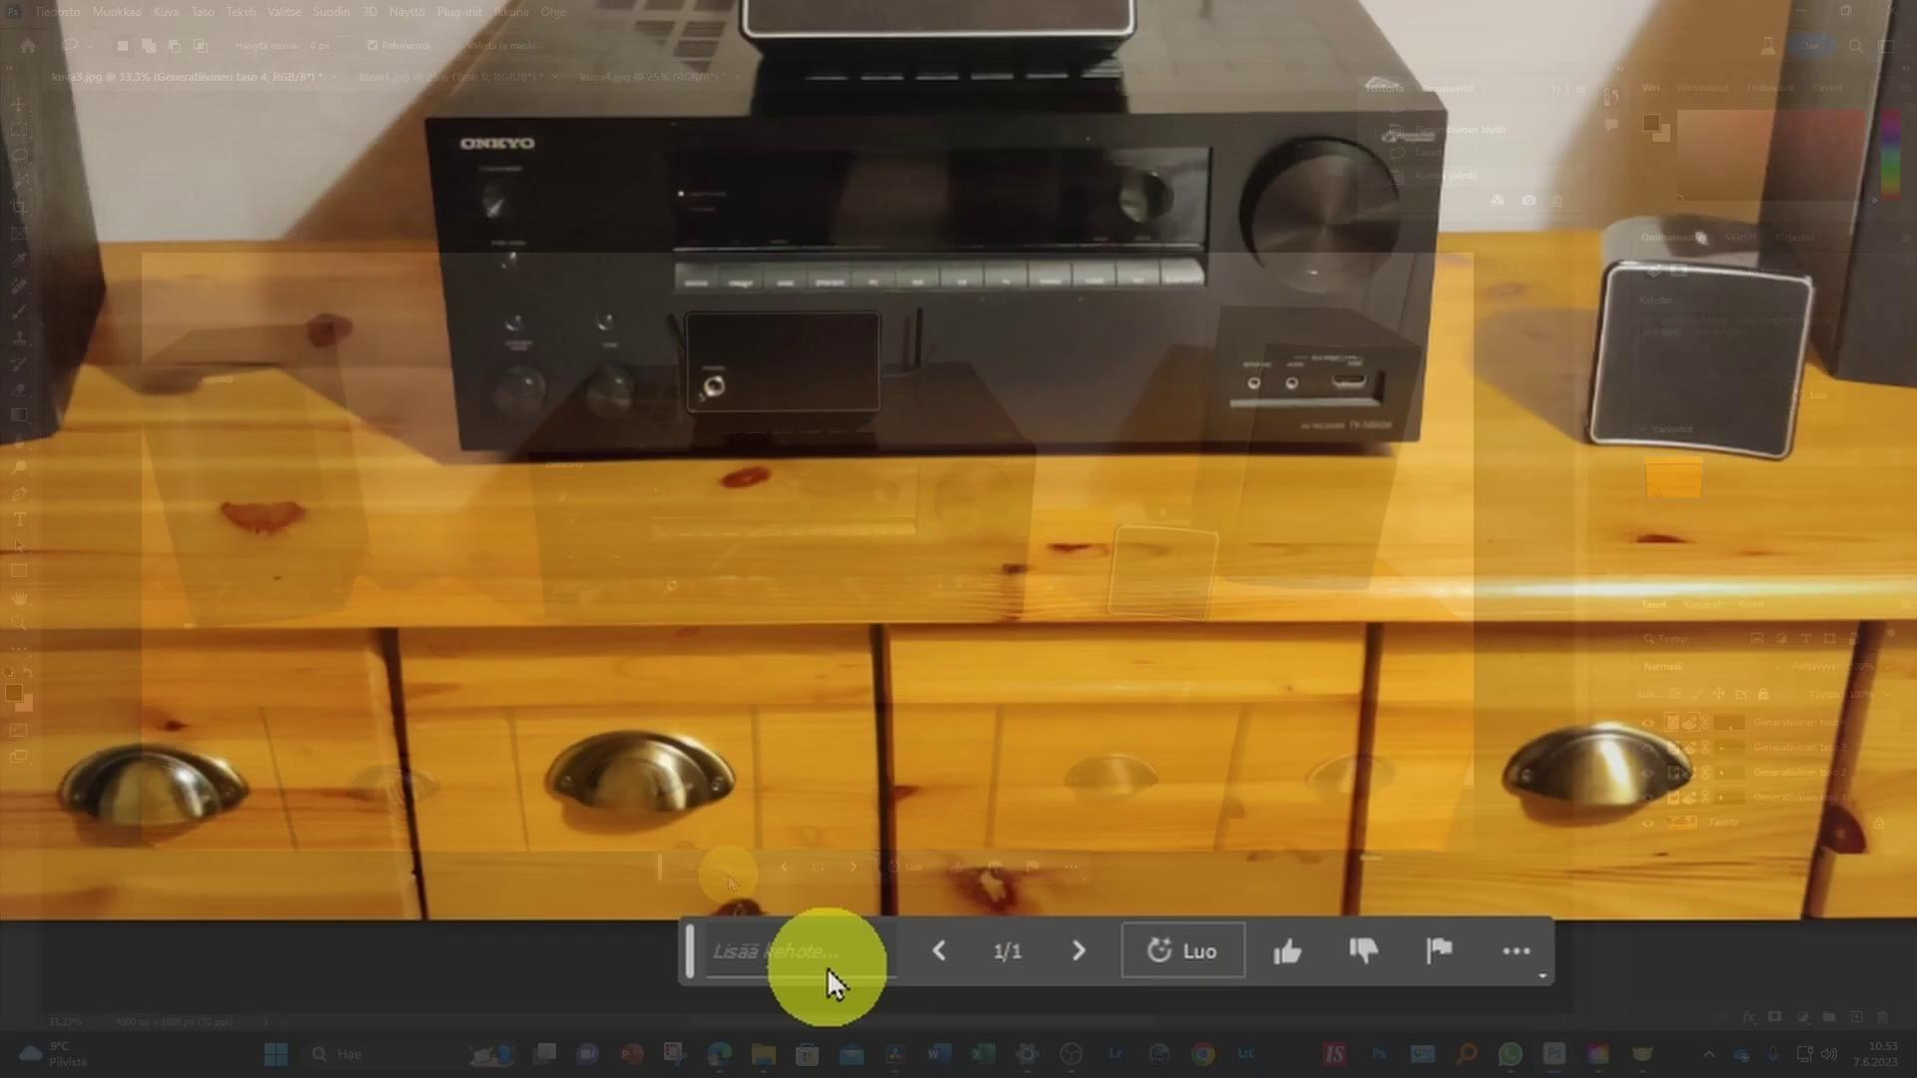
{"action": "left_click", "coordinate": [825, 966]}
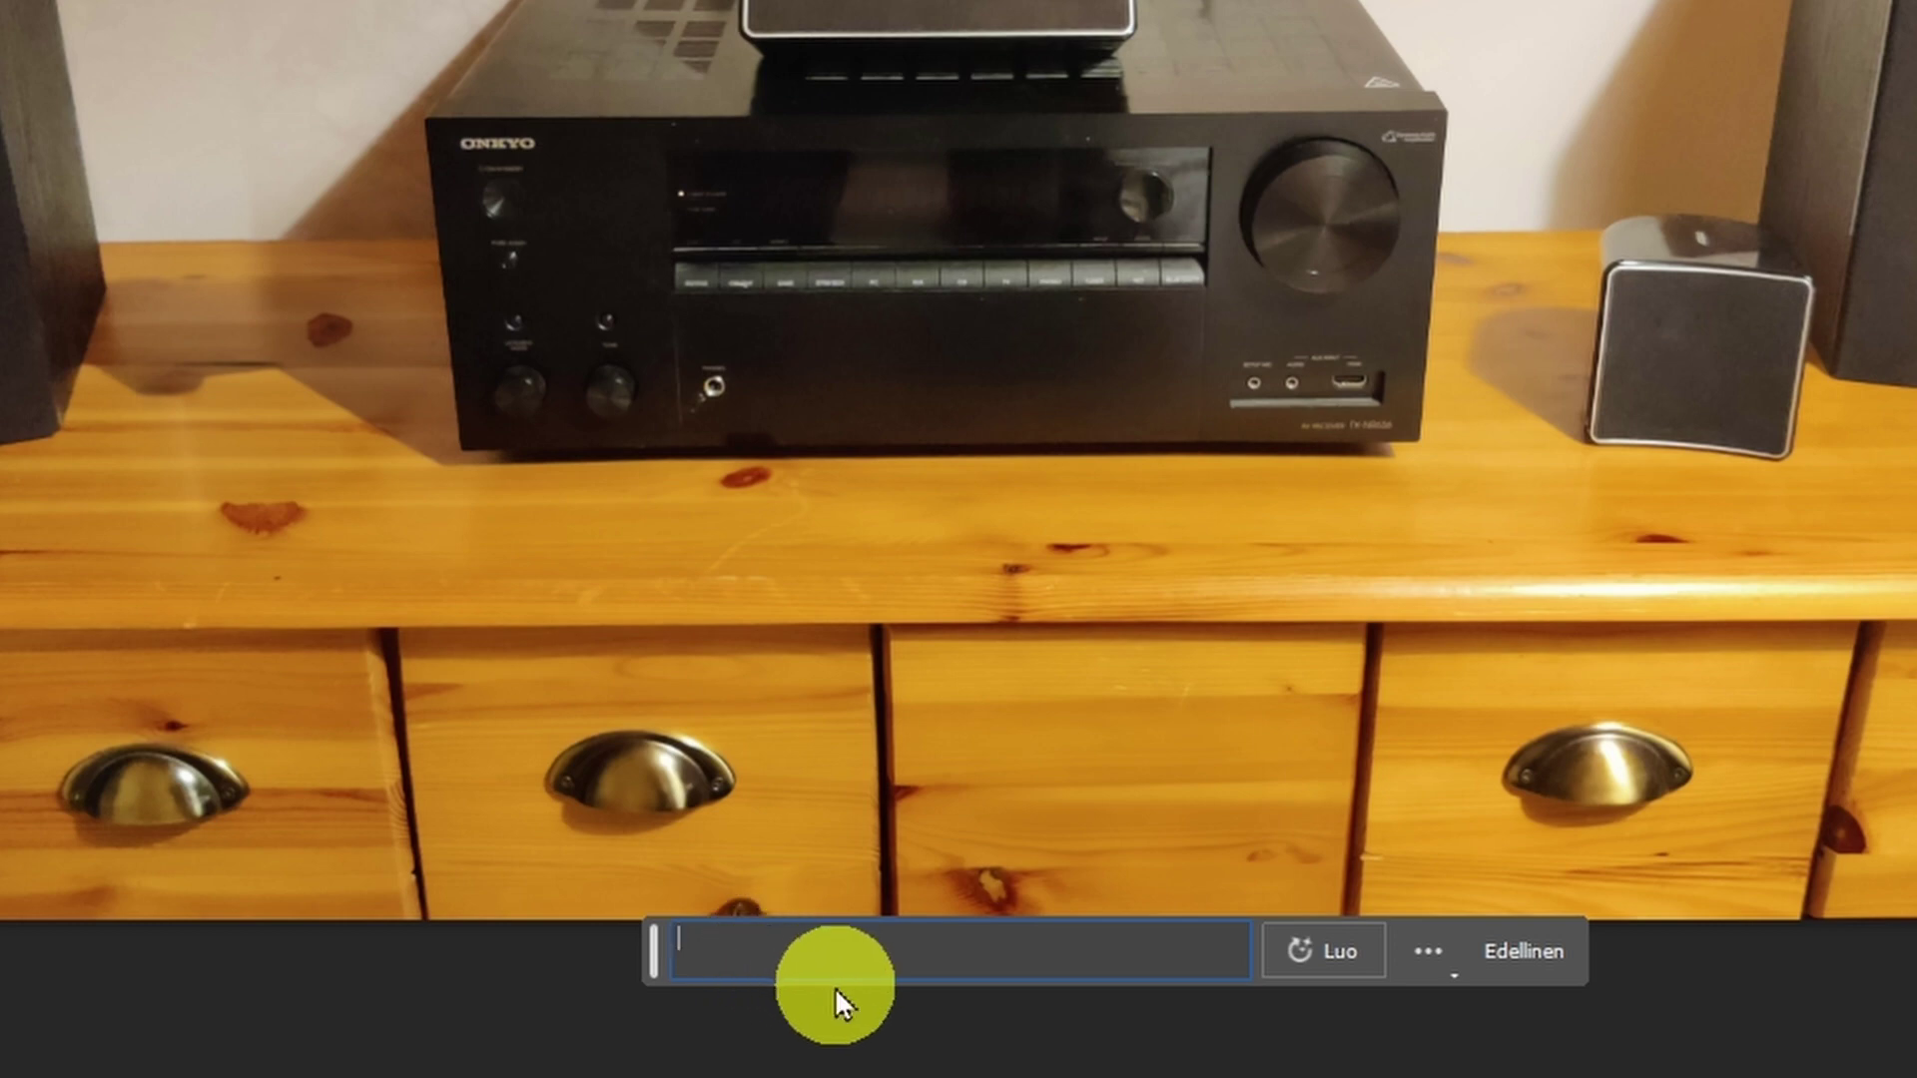
{"action": "type", "text": "si"}
{"action": "type", "text": "tting cat"}
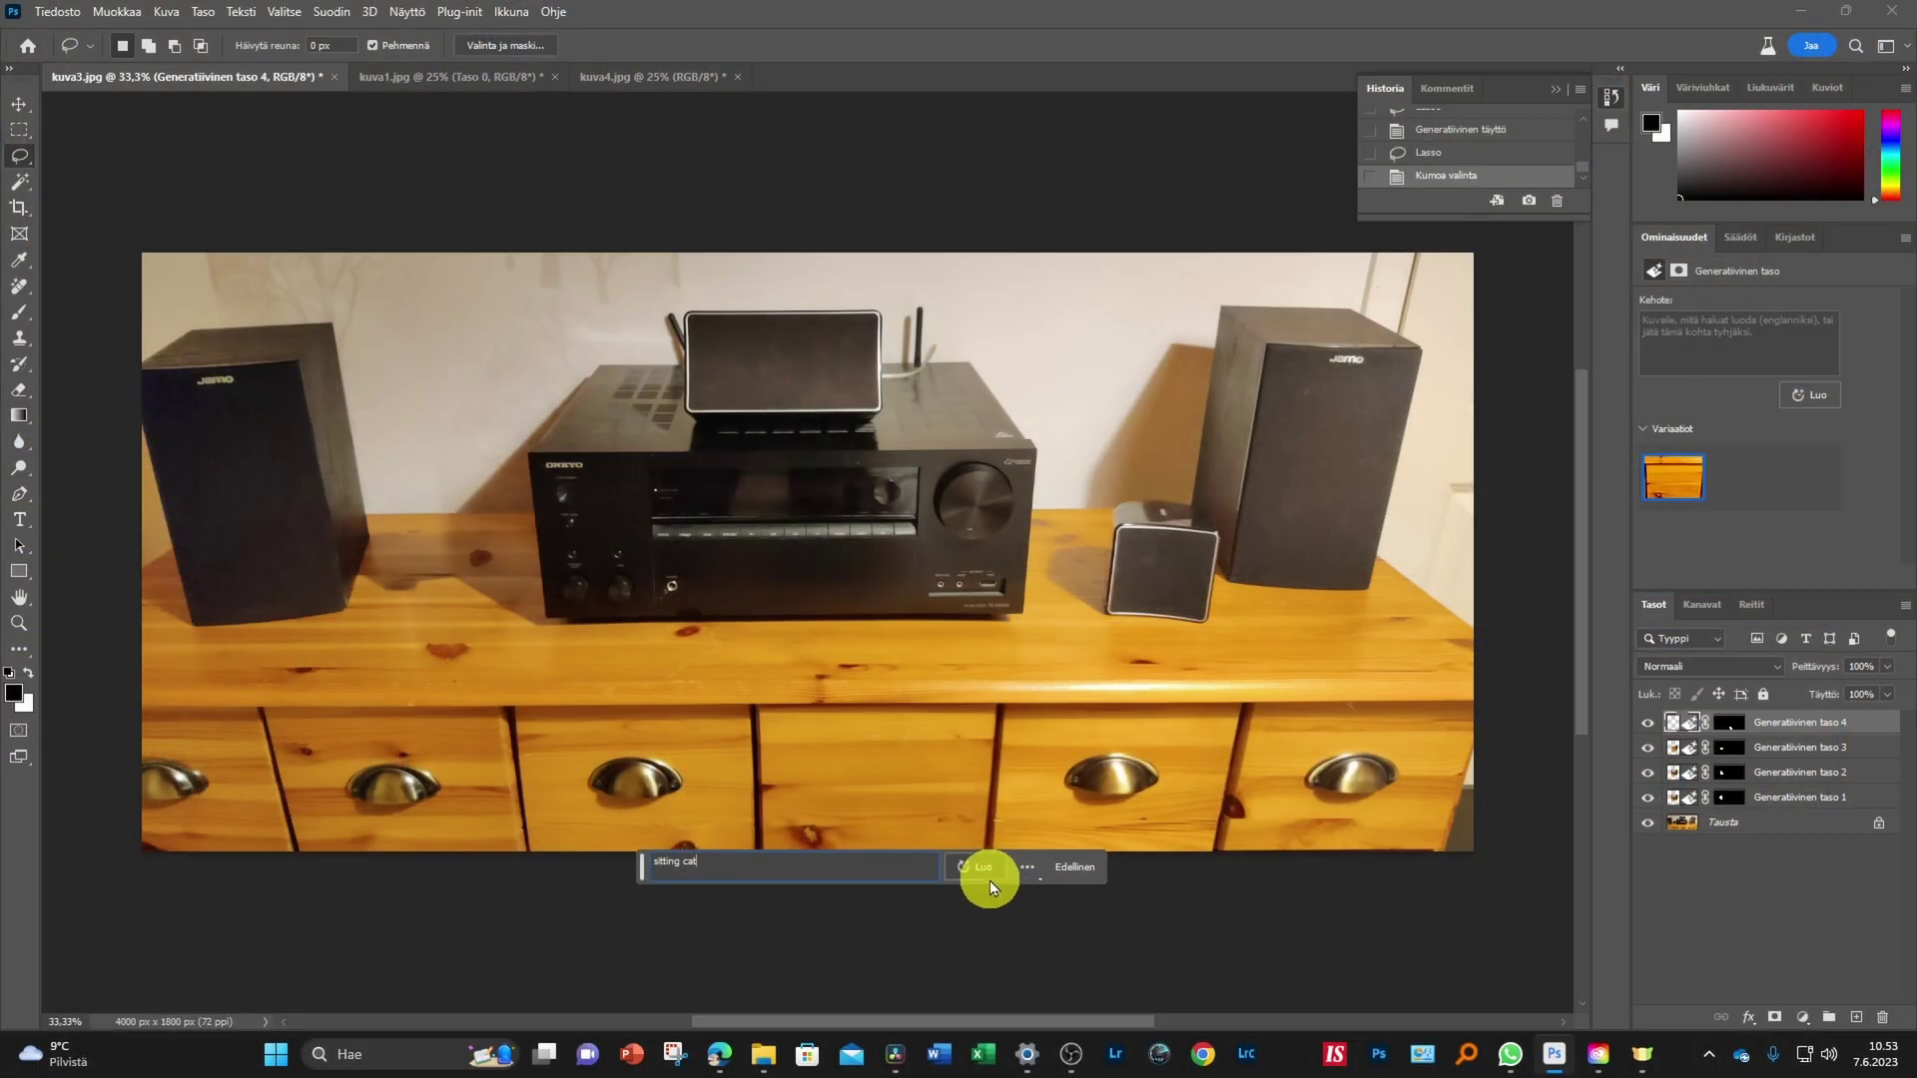
{"action": "left_click", "coordinate": [985, 876]}
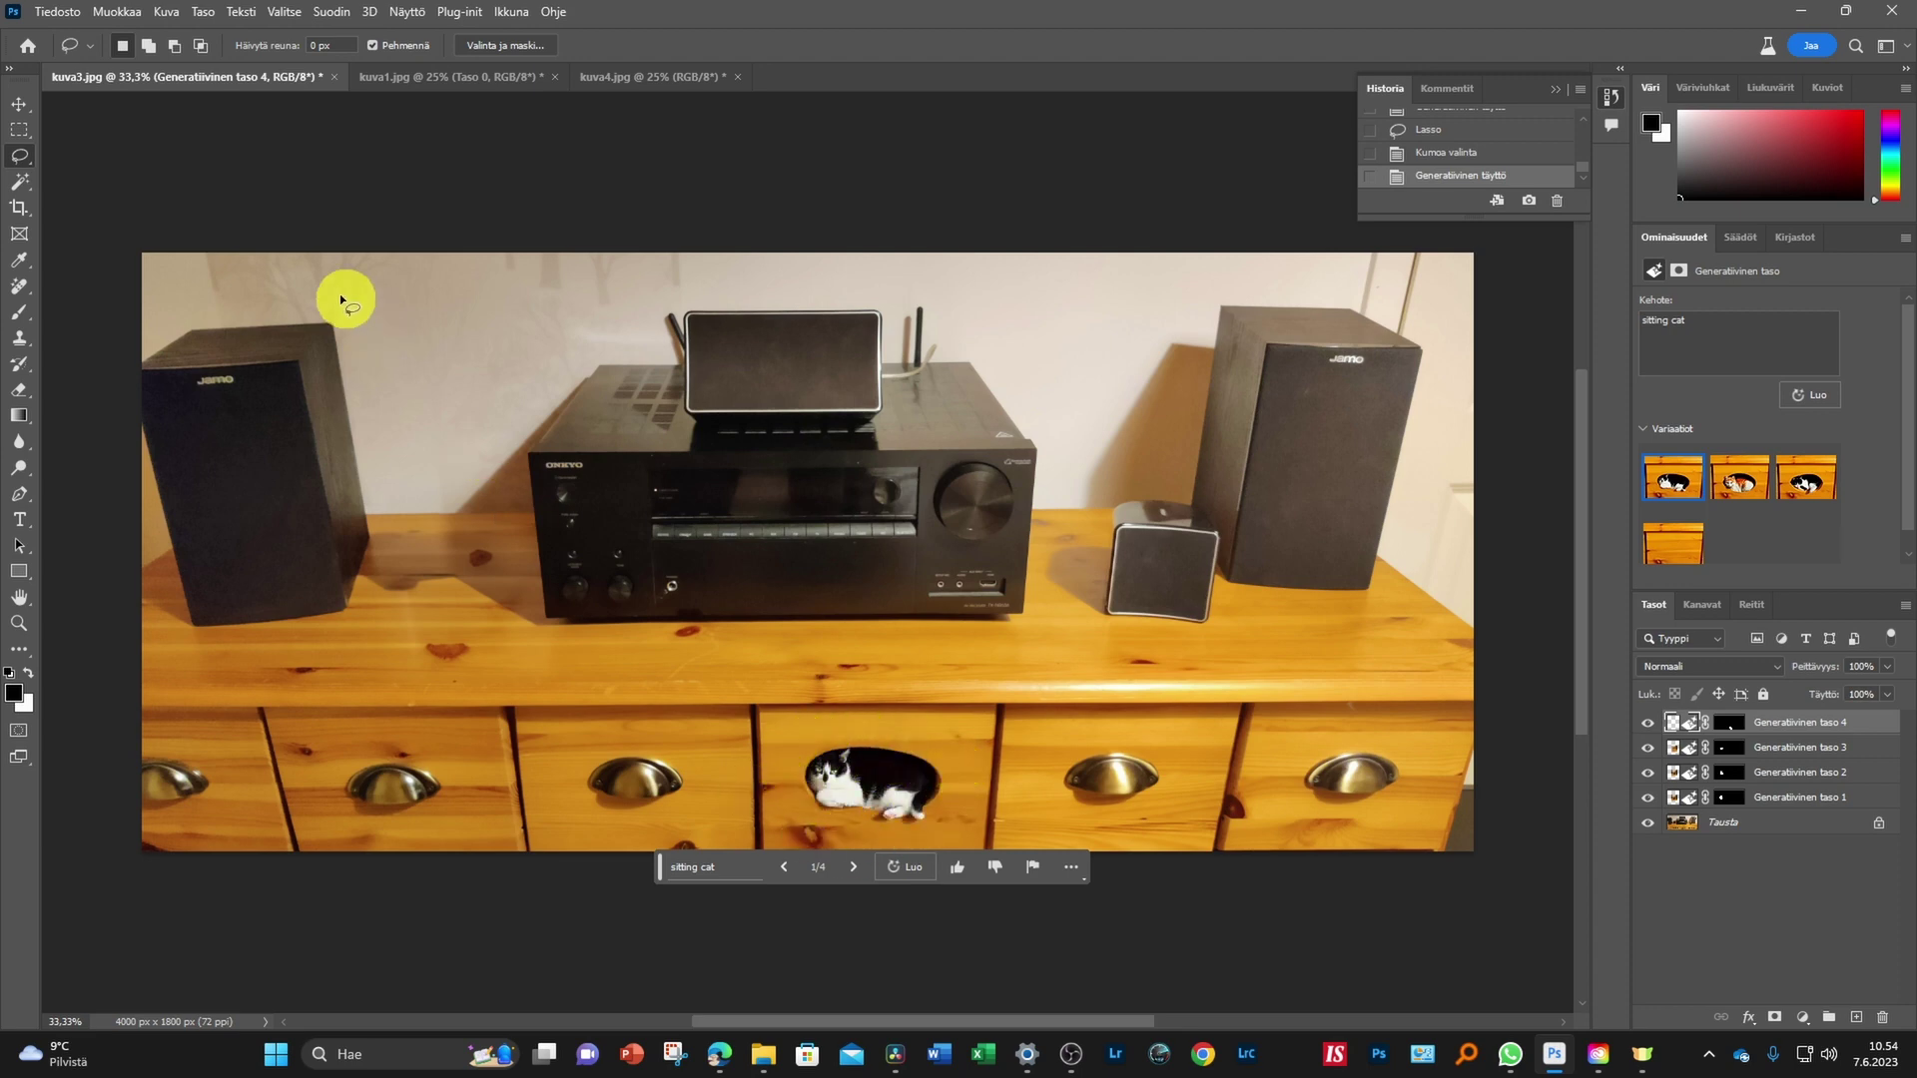
{"action": "left_click", "coordinate": [117, 11]}
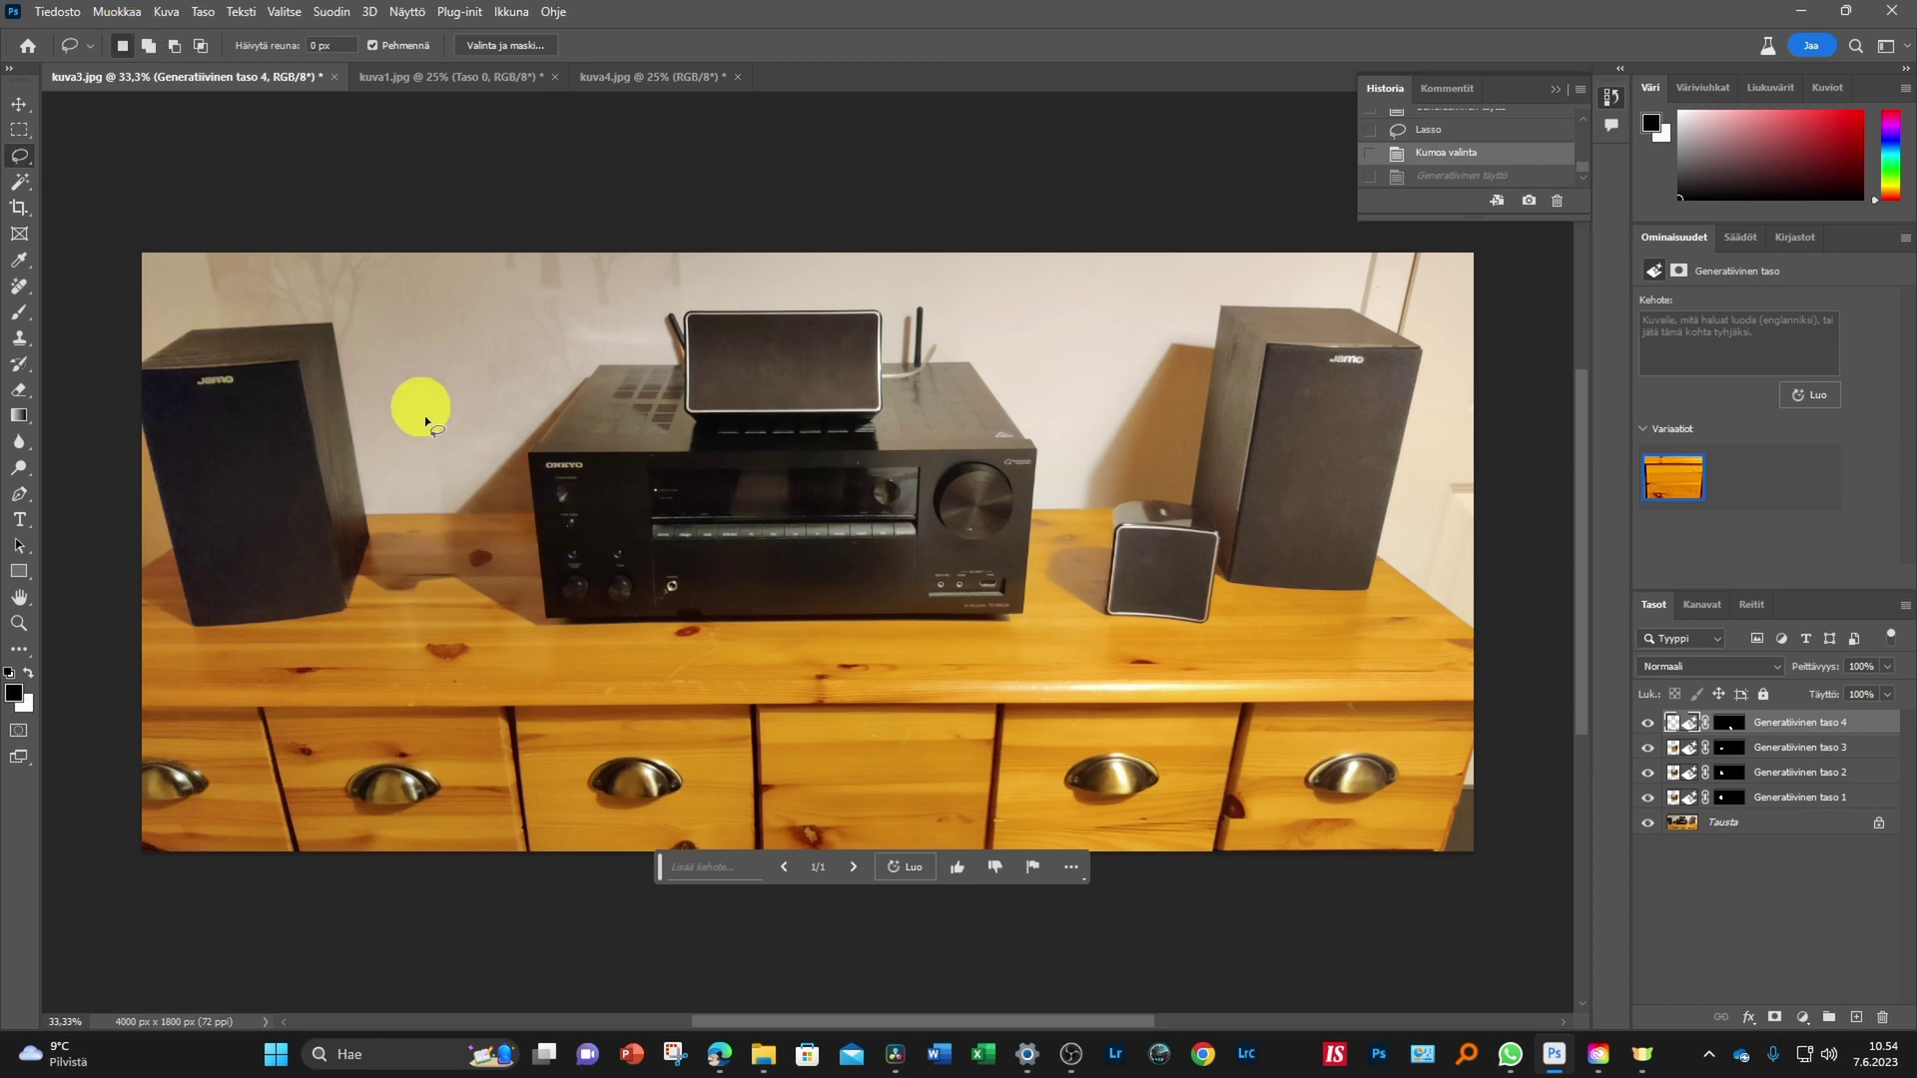
Lasso the gap left of the receiver and generate a 'sitting cat' into it
{"action": "left_click_drag", "start_coordinate": [403, 347], "coordinate": [446, 661]}
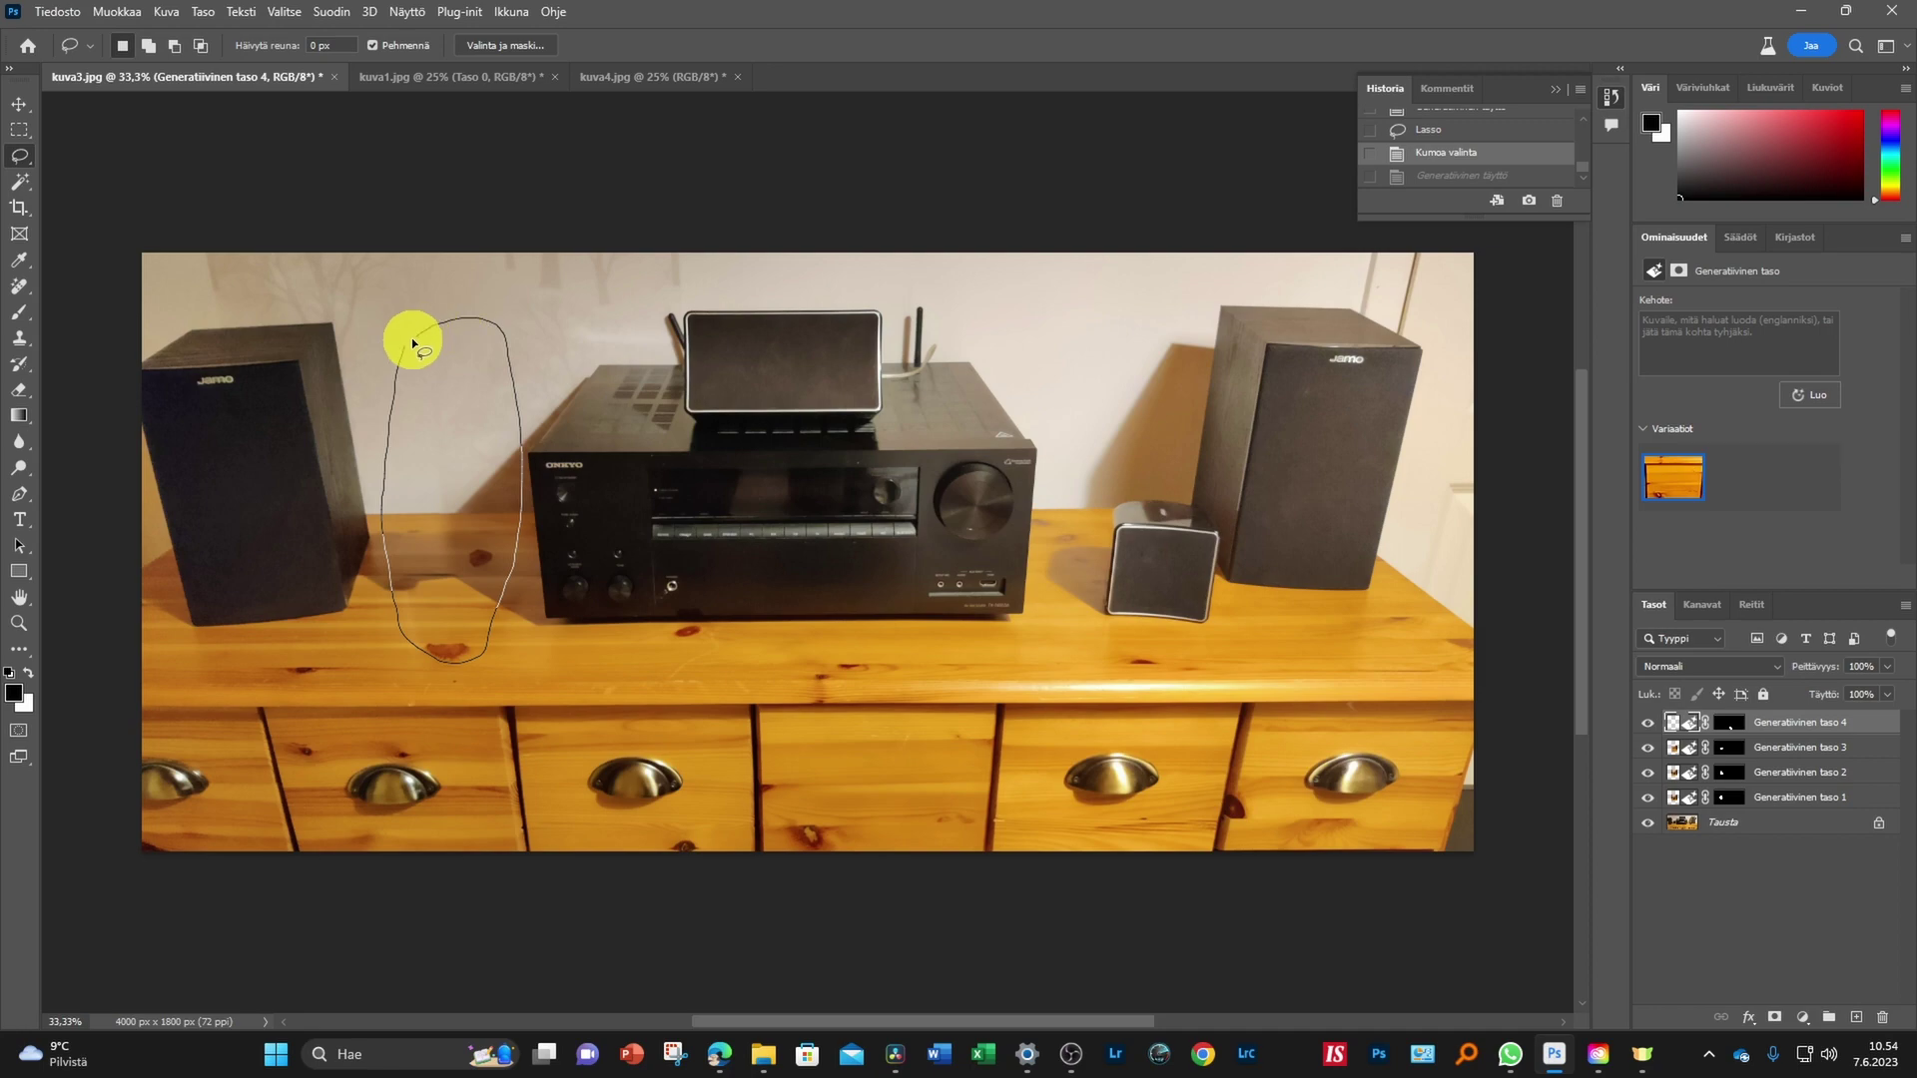
{"action": "left_click_drag", "start_coordinate": [412, 337], "coordinate": [403, 340]}
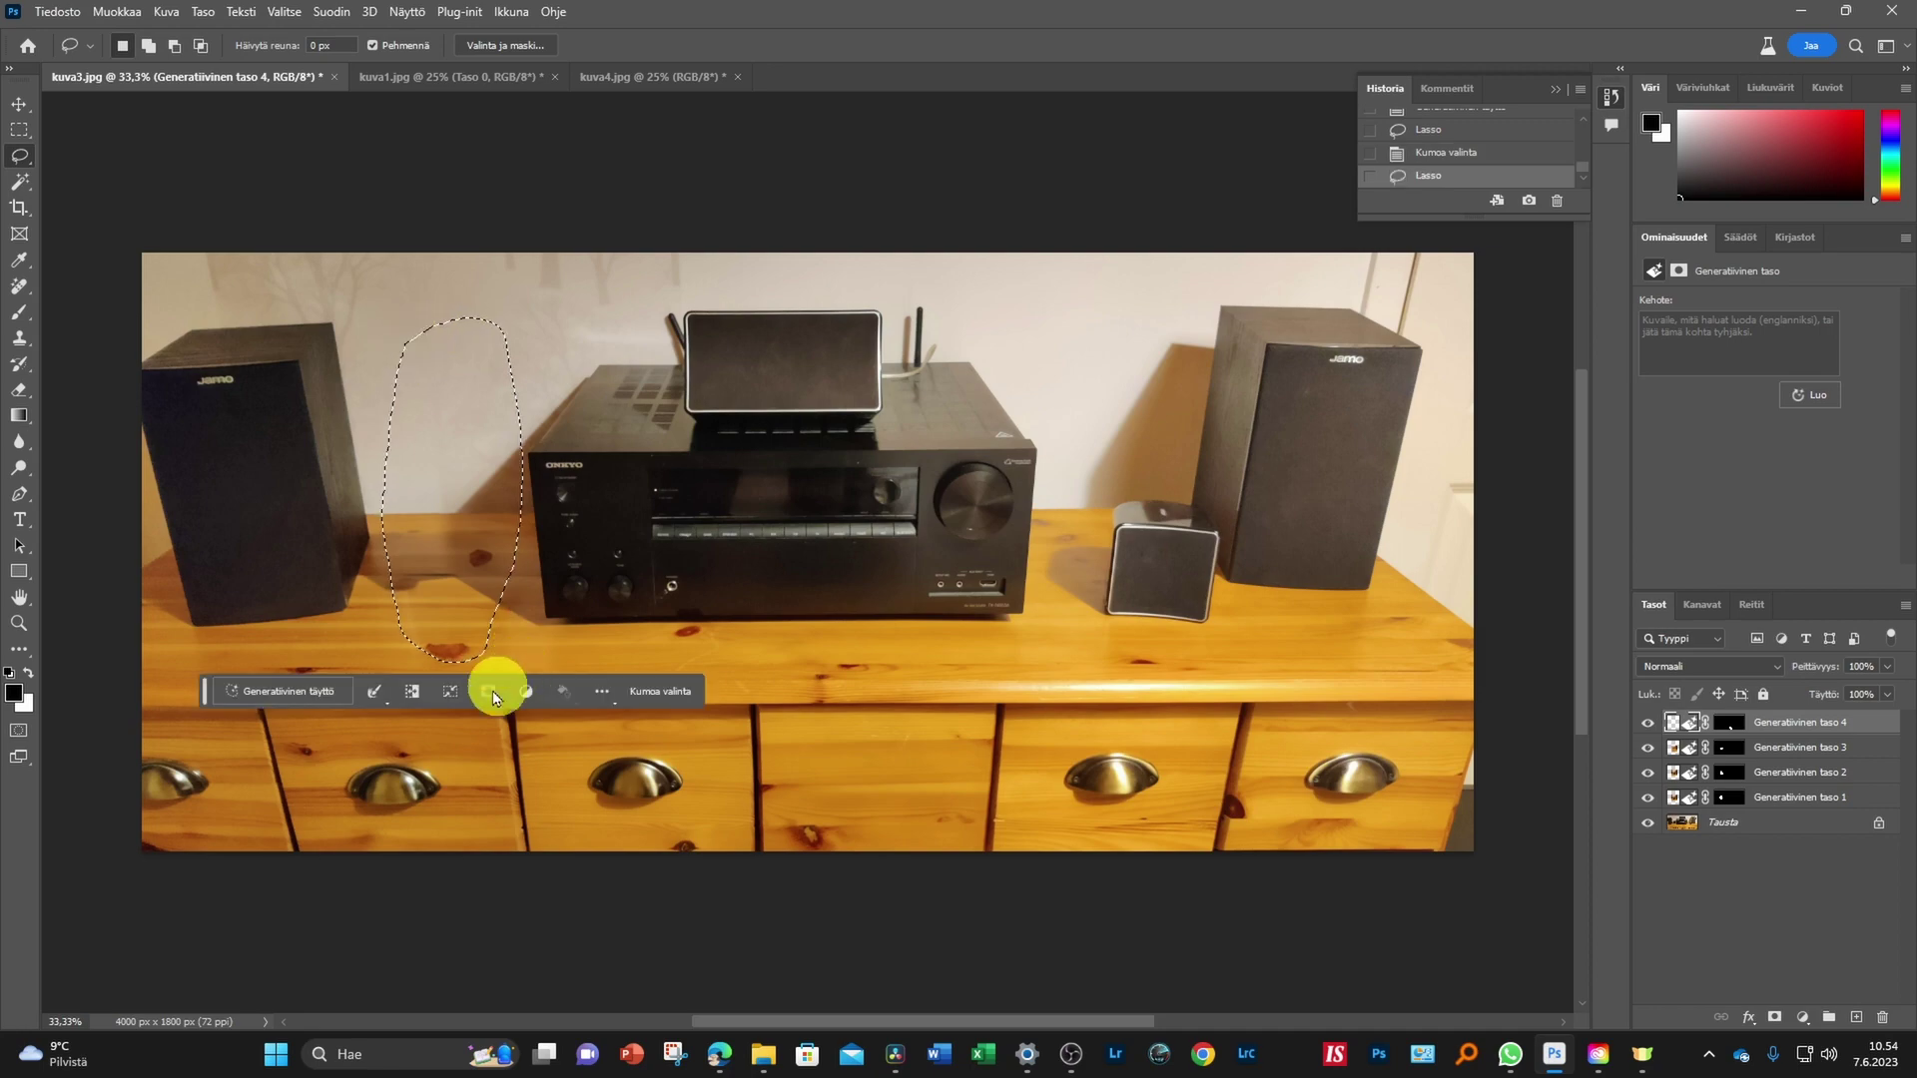
{"action": "left_click", "coordinate": [278, 703]}
{"action": "type", "text": "s"}
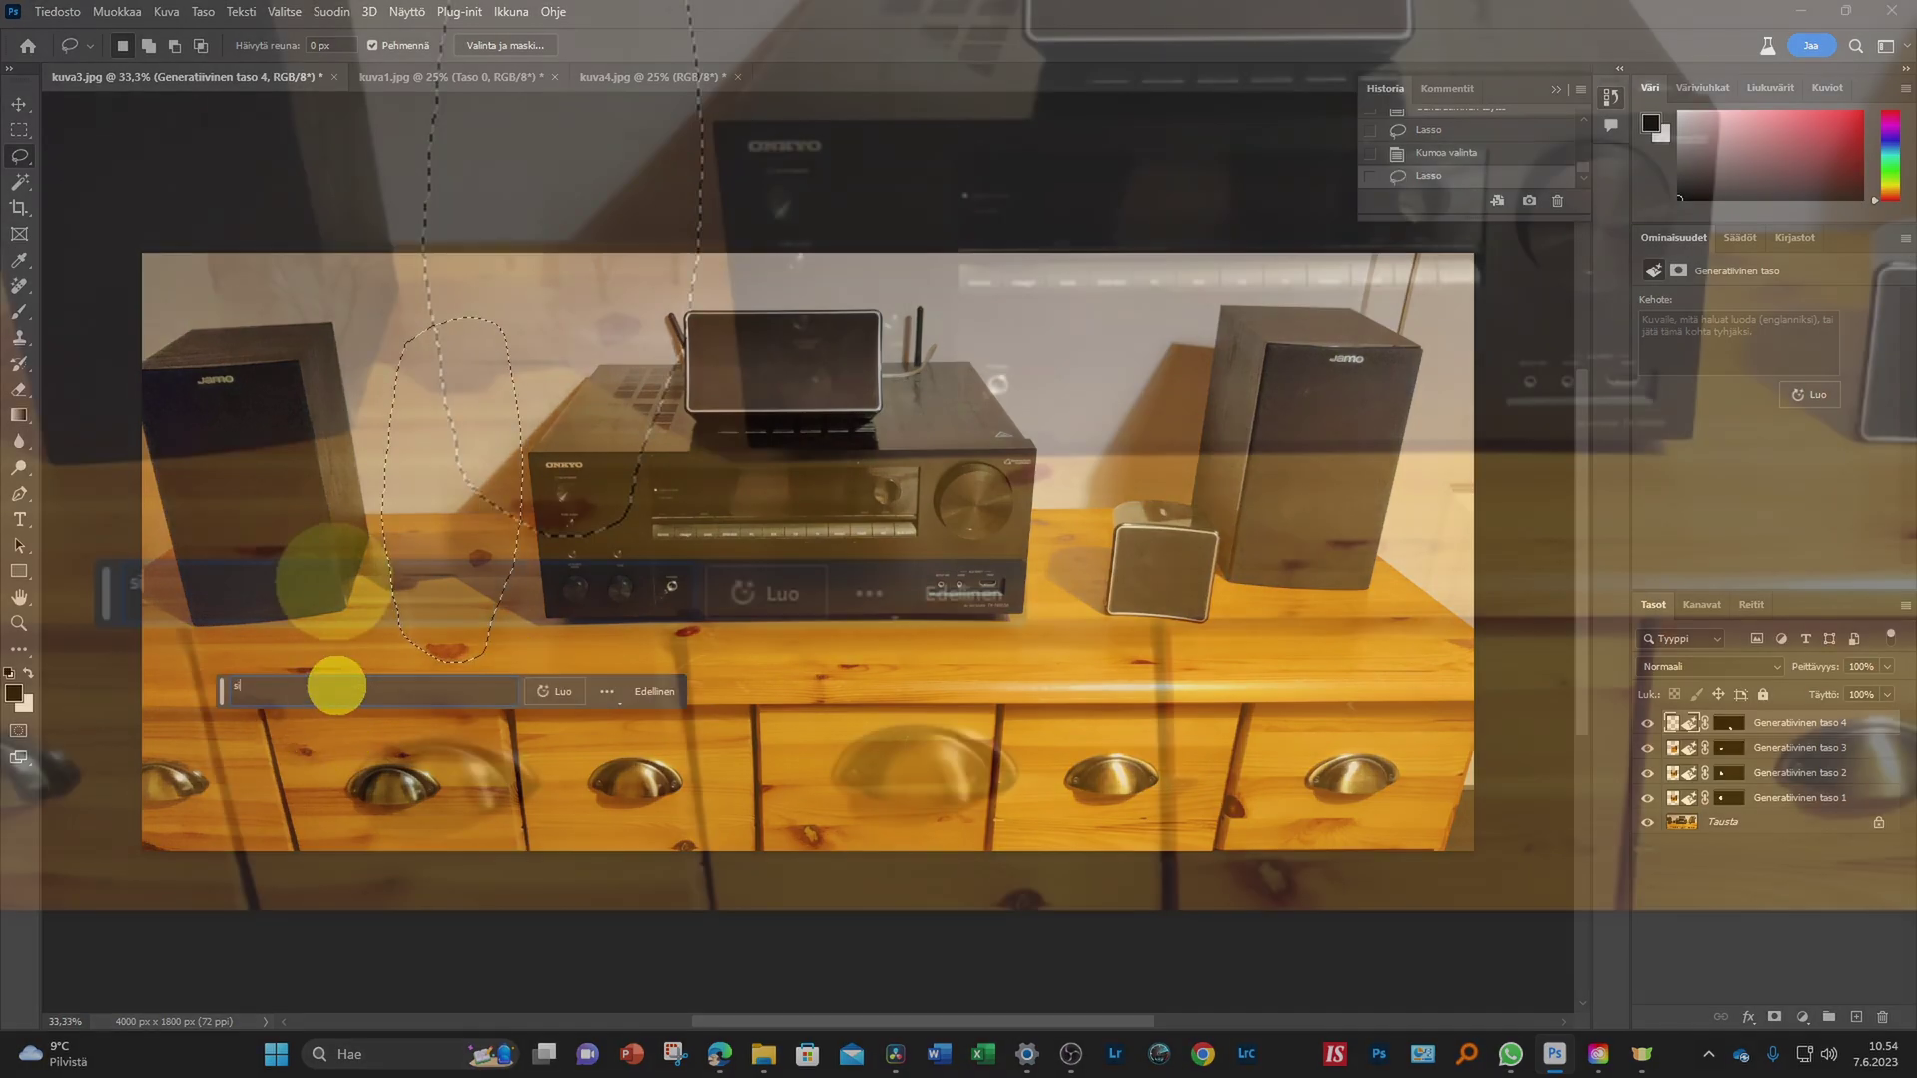
{"action": "type", "text": "itti"}
{"action": "type", "text": "ng ca"}
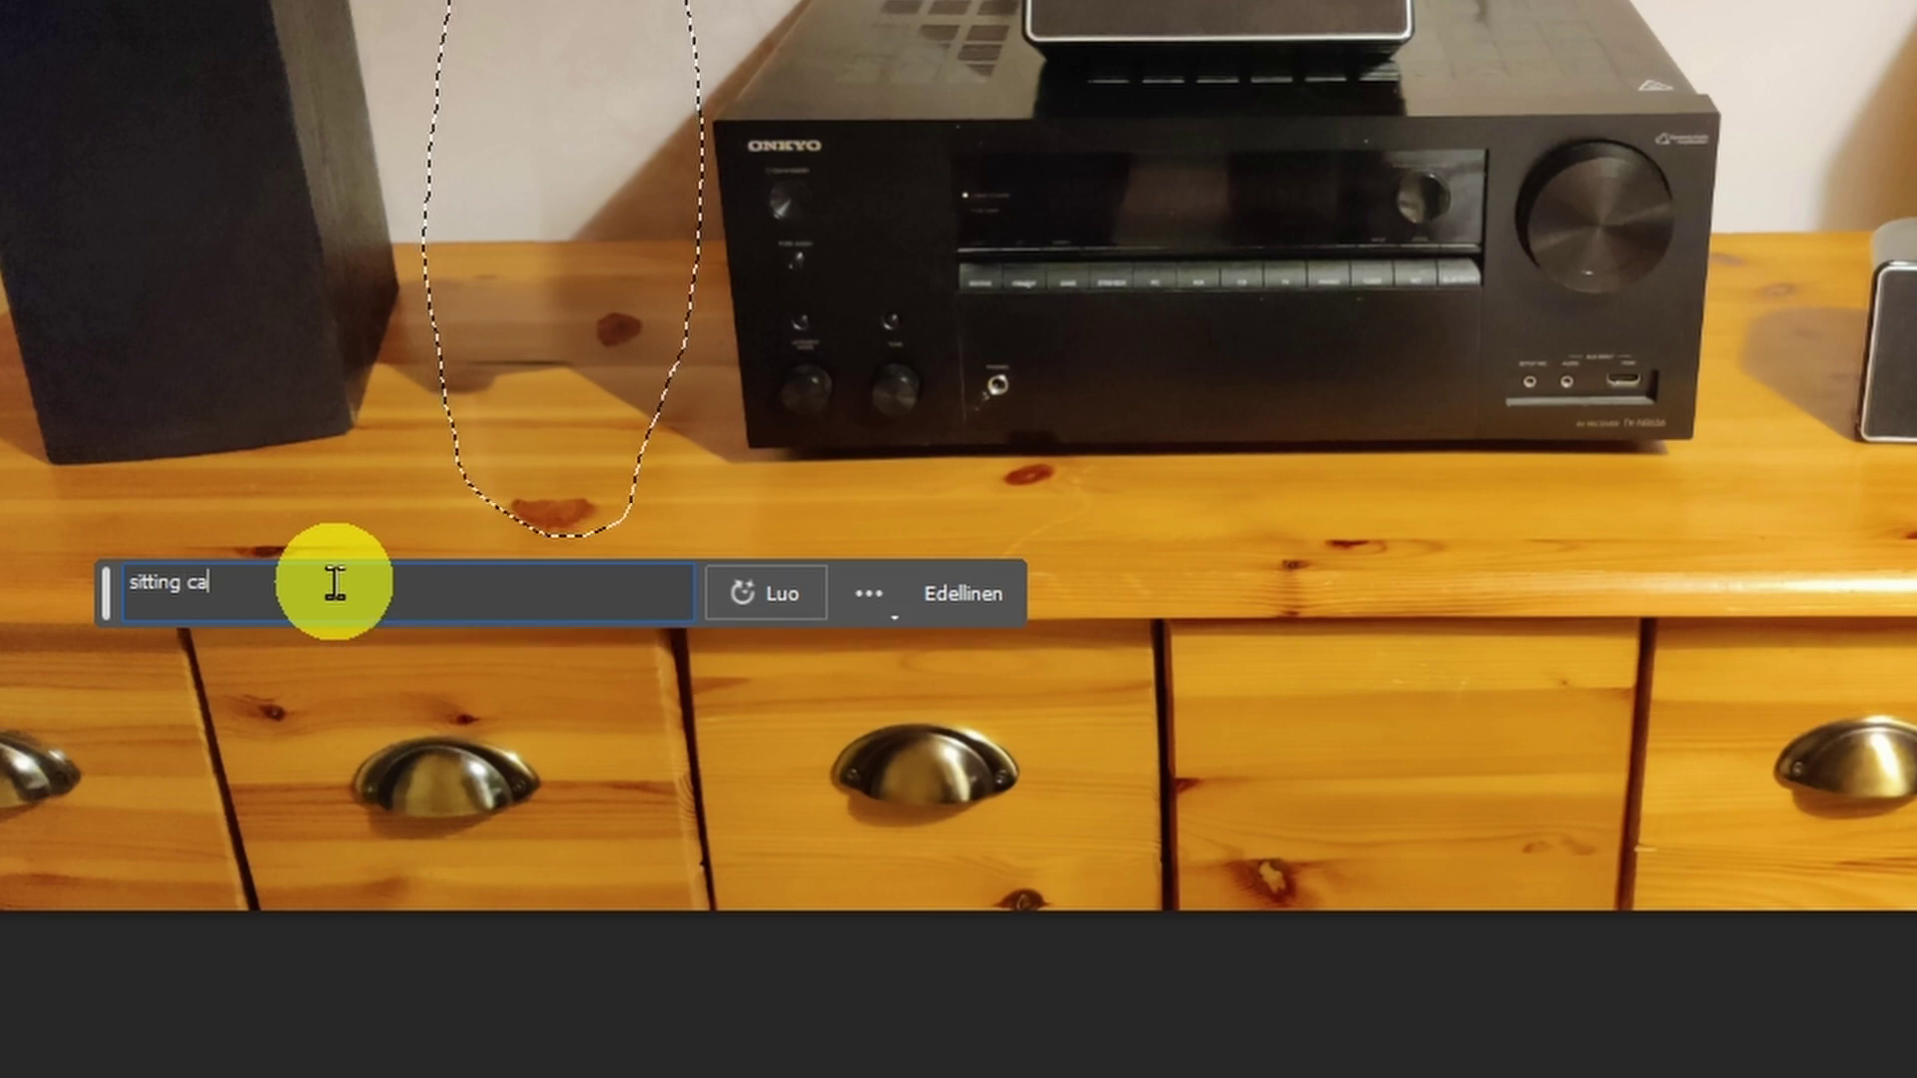
{"action": "type", "text": "t"}
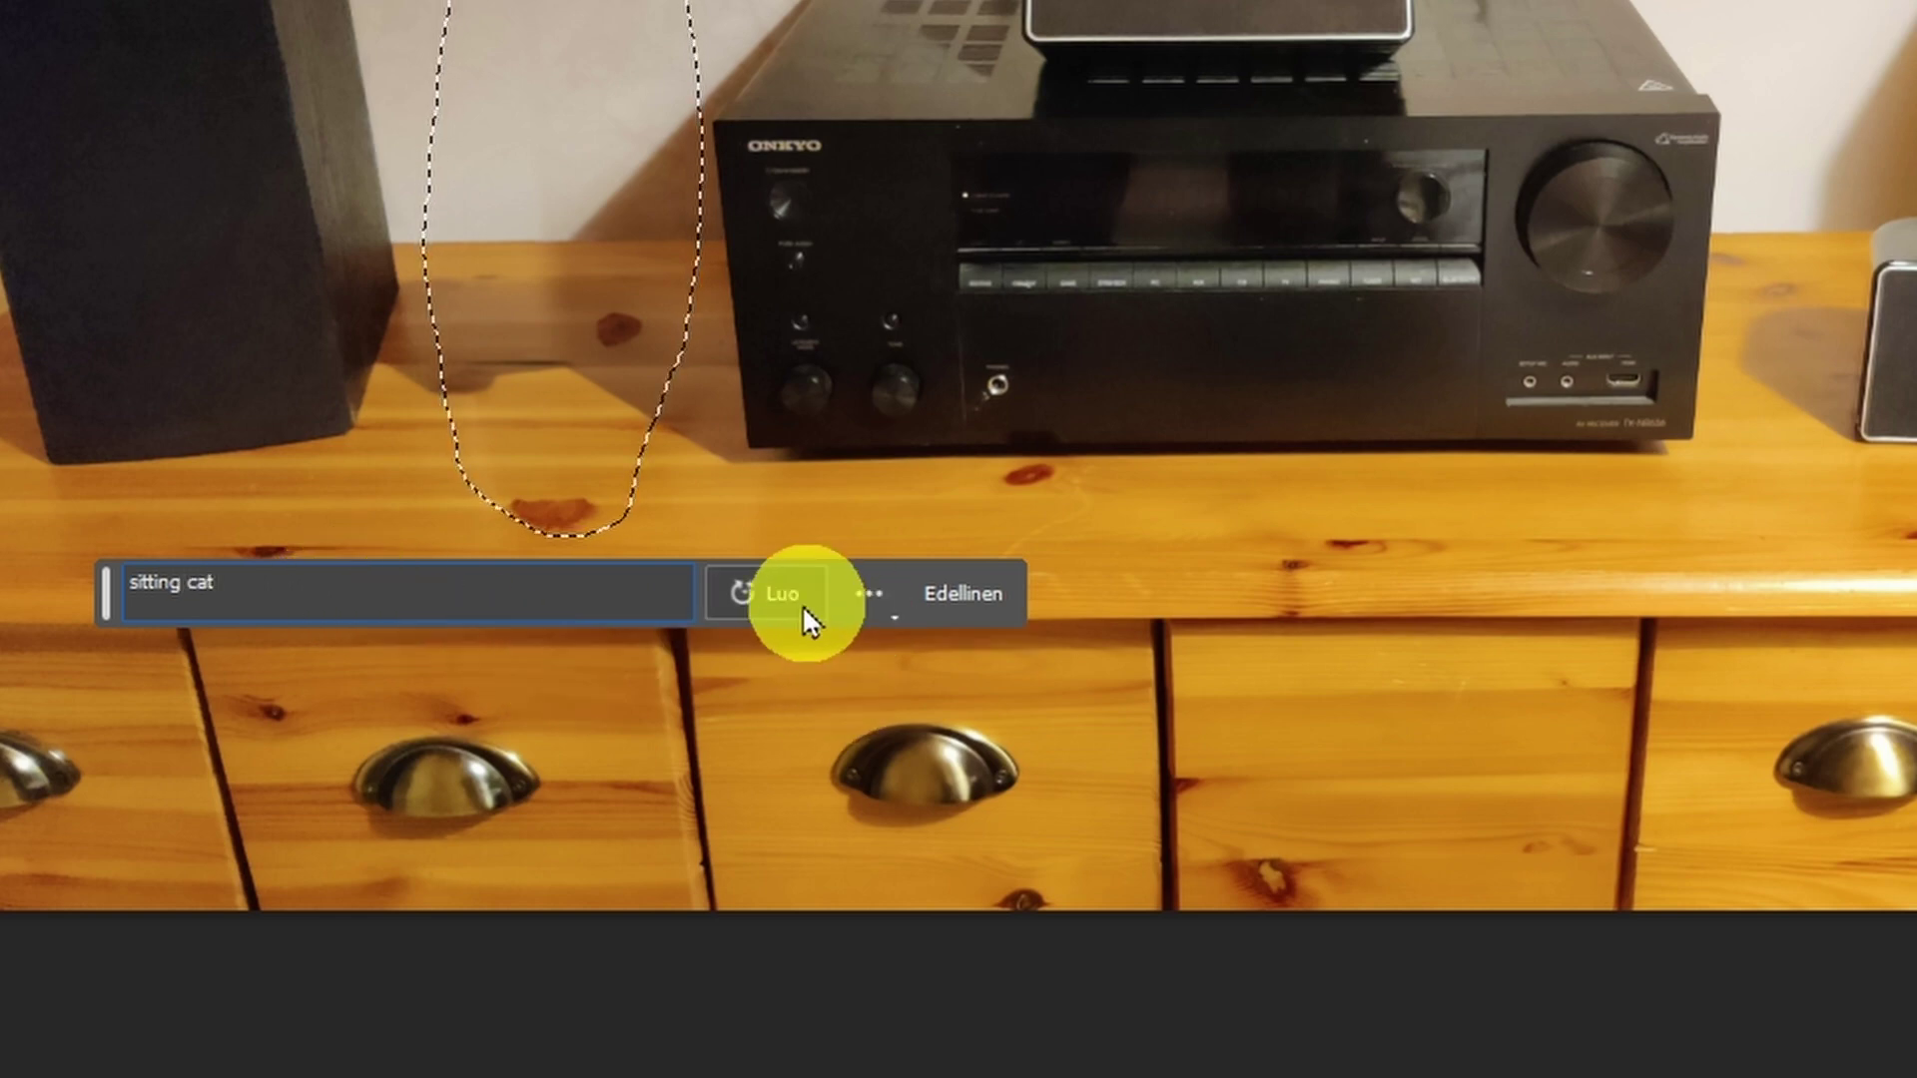
{"action": "left_click", "coordinate": [794, 603]}
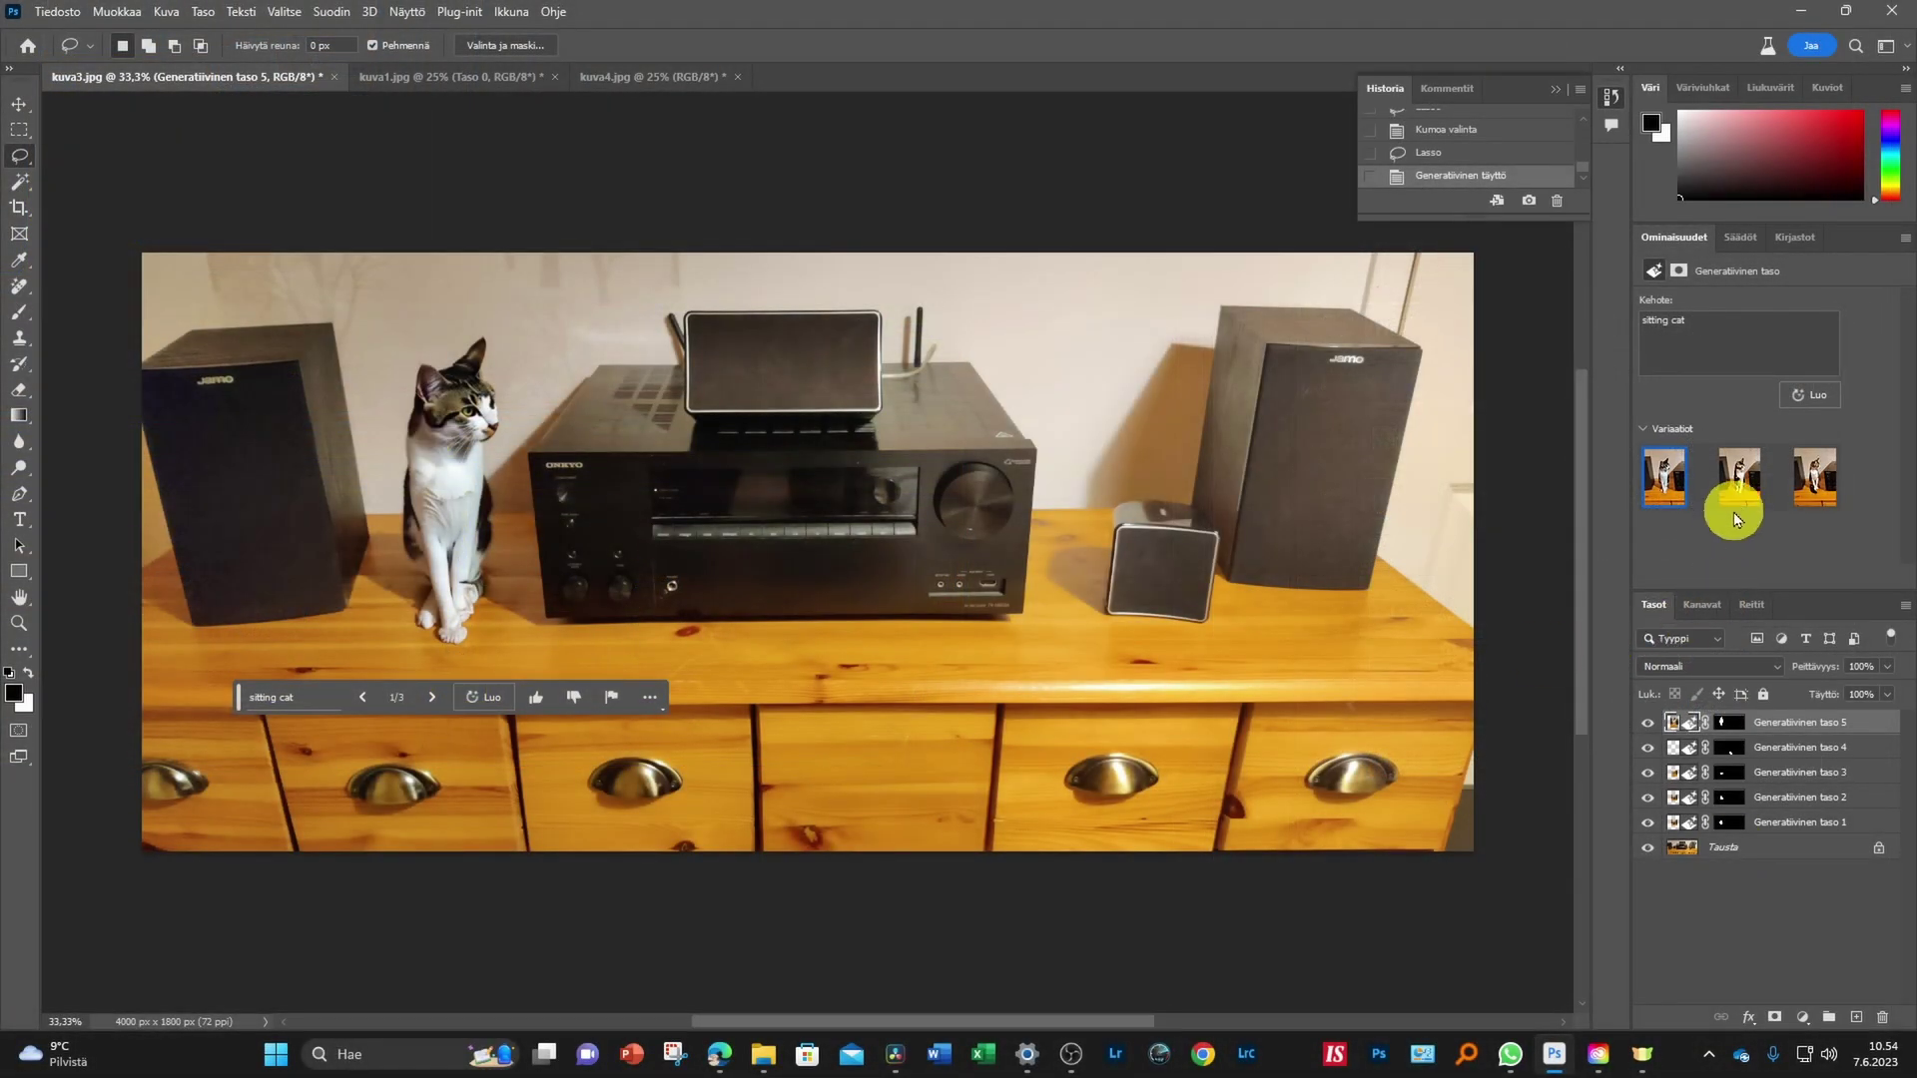
Compare the cat variations and keep the second, calico cat
{"action": "left_click", "coordinate": [1744, 481]}
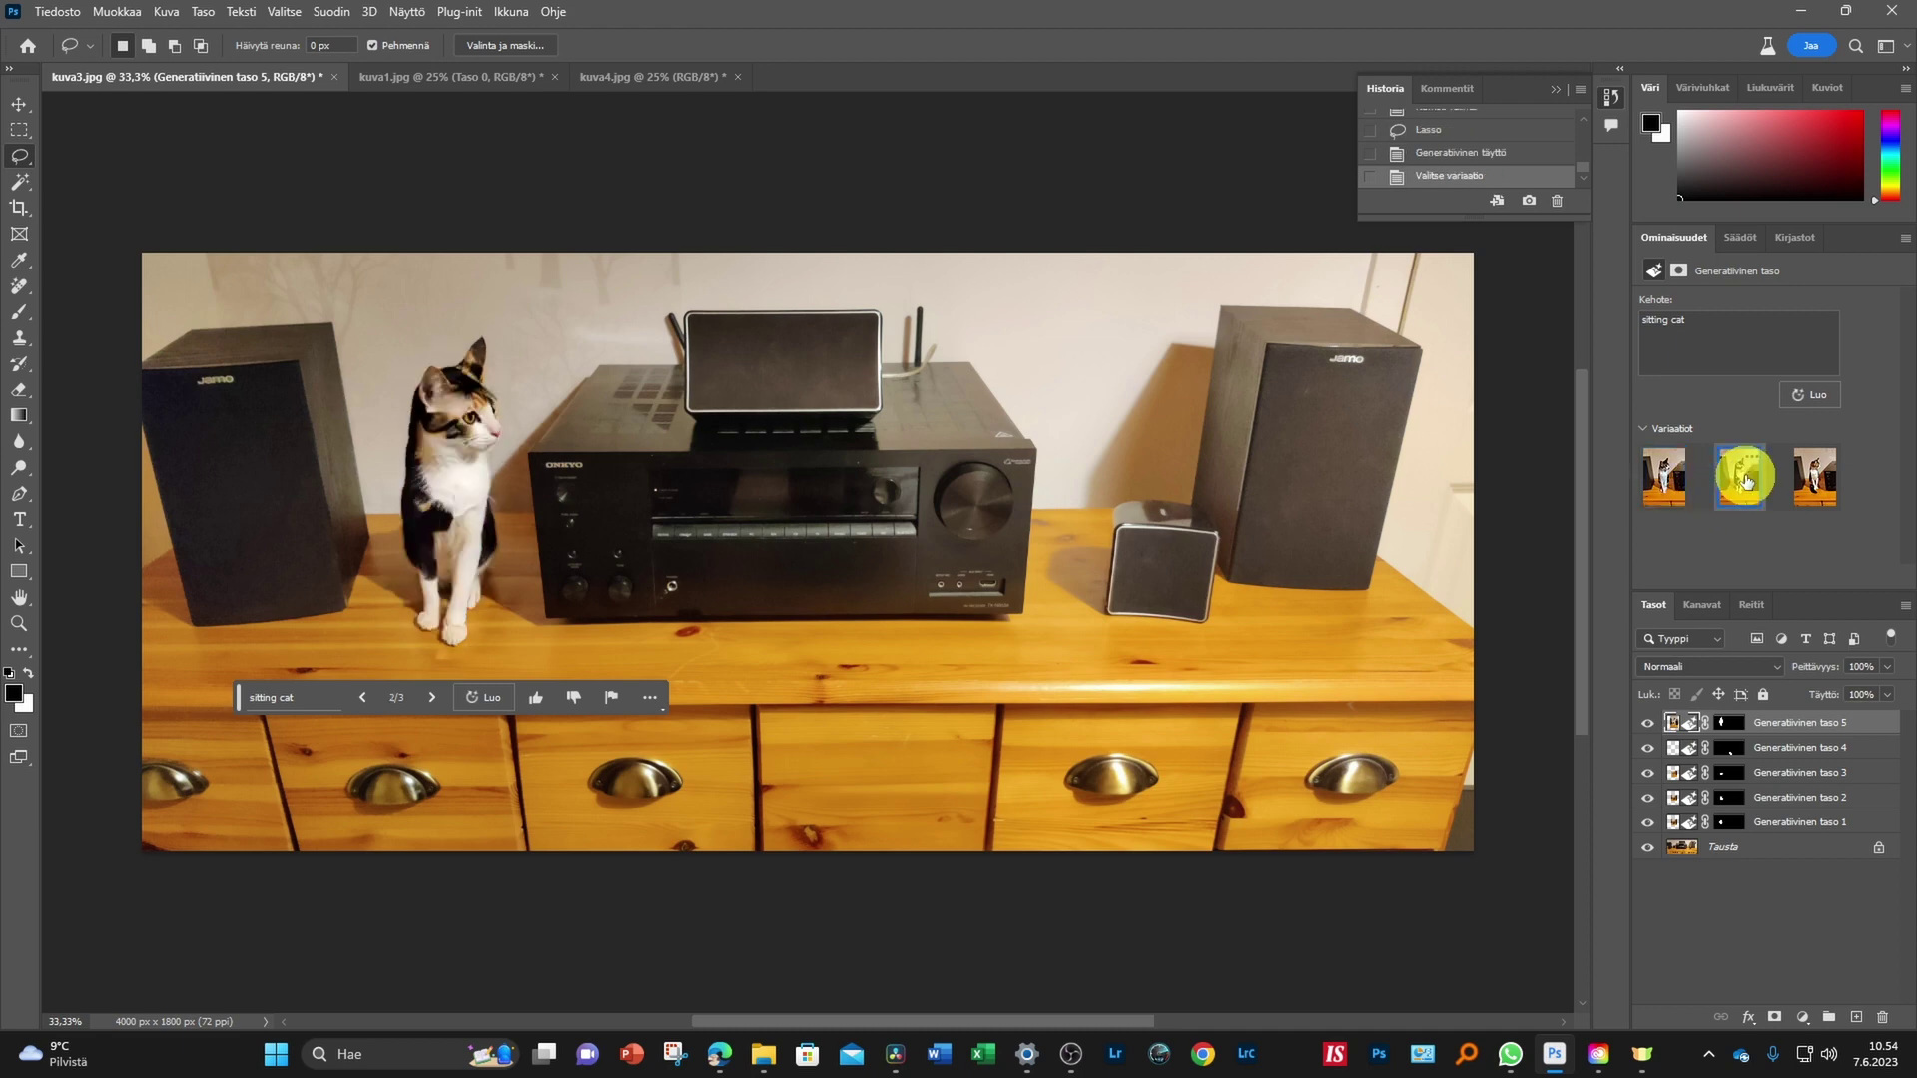
{"action": "left_click", "coordinate": [1827, 484]}
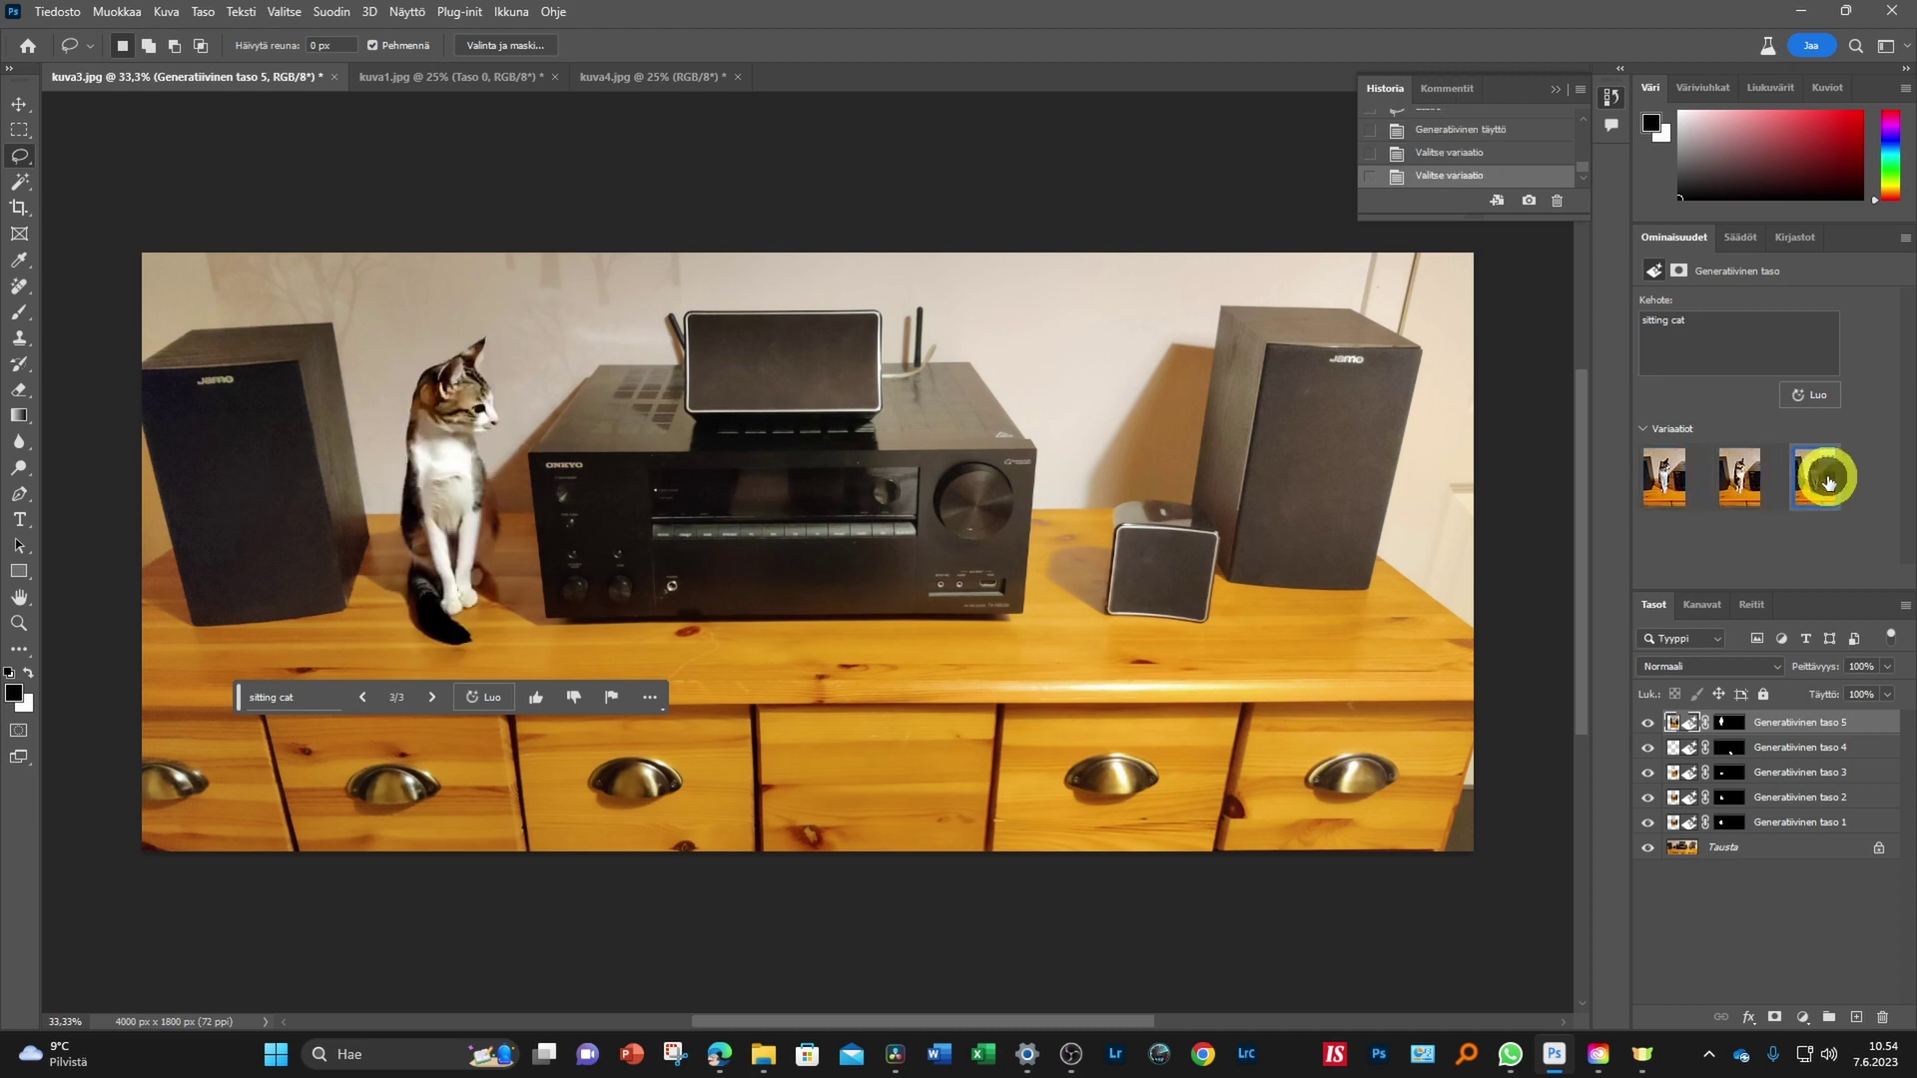
{"action": "left_click", "coordinate": [1749, 481]}
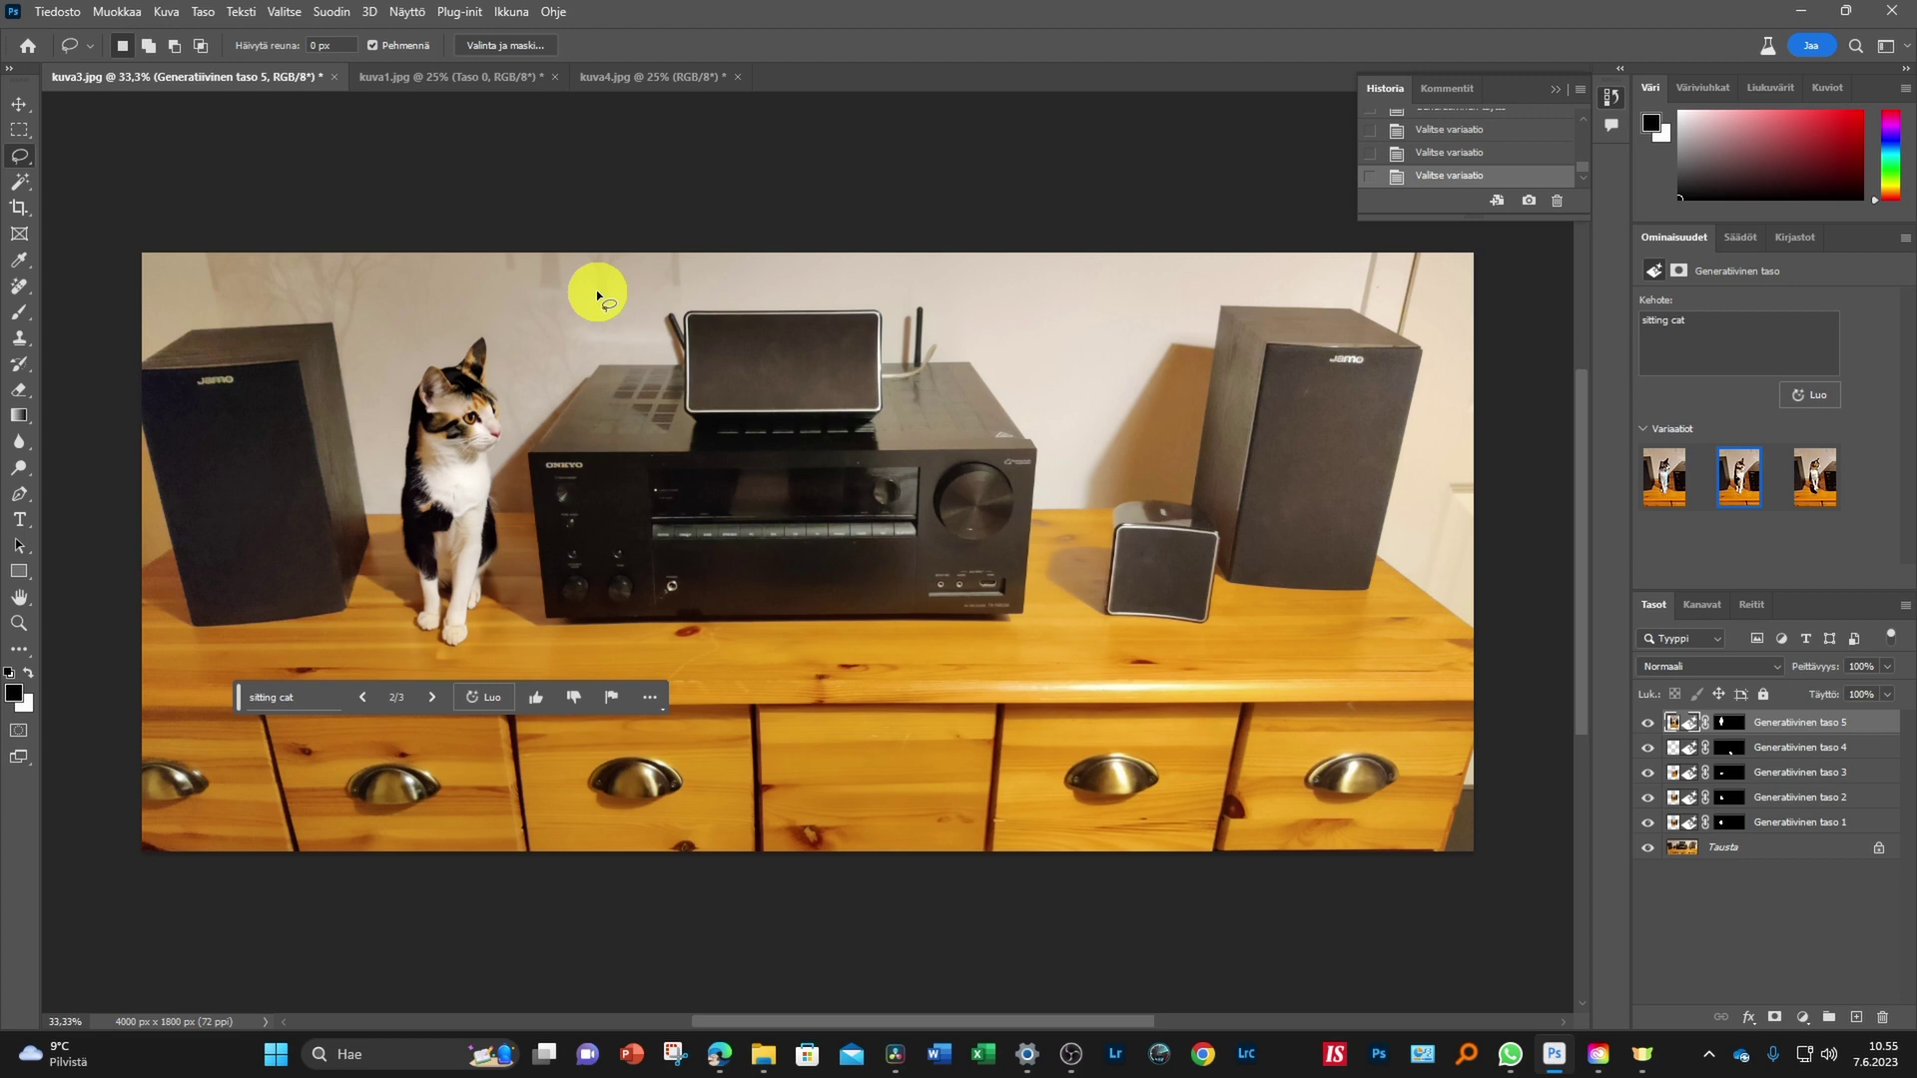
Switch to the aerial church photo kuva4.jpg and begin lassoing around the church
{"action": "left_click", "coordinate": [612, 86]}
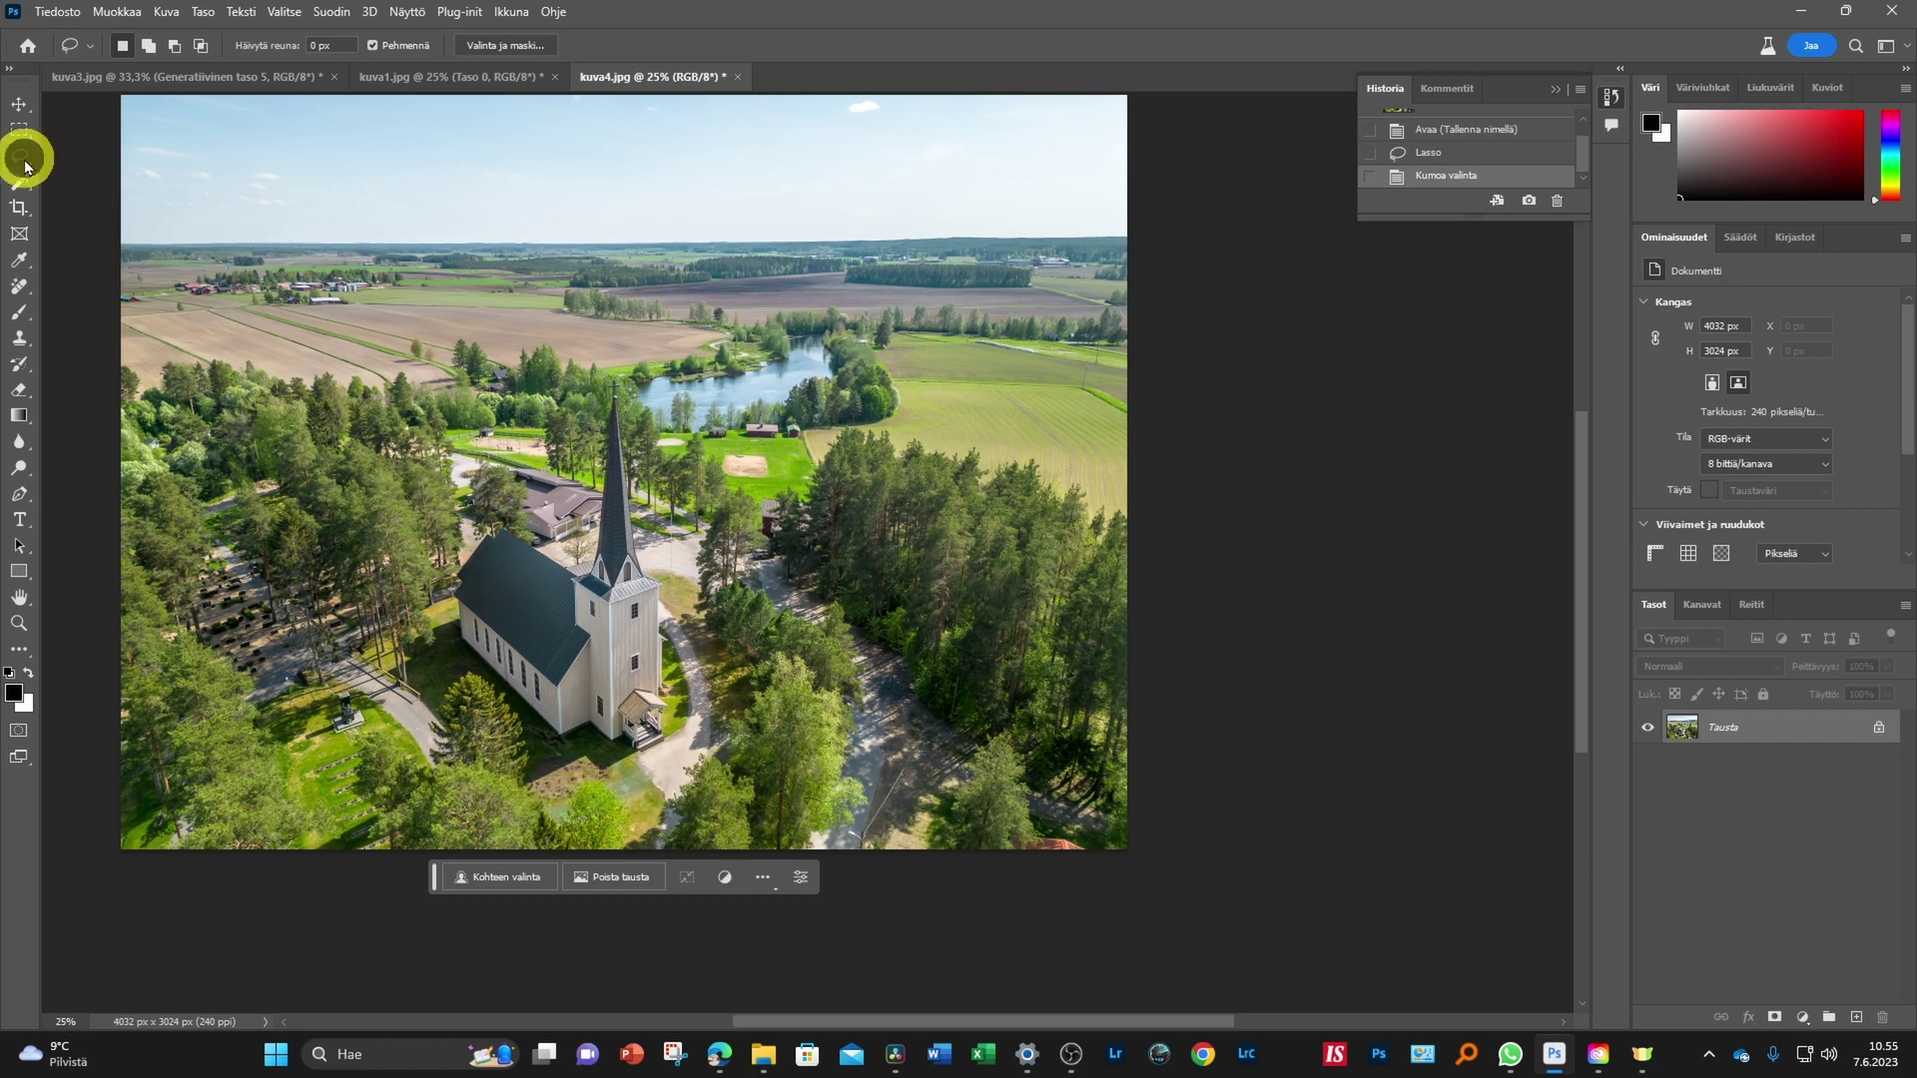
{"action": "left_click_drag", "start_coordinate": [495, 501], "coordinate": [446, 530]}
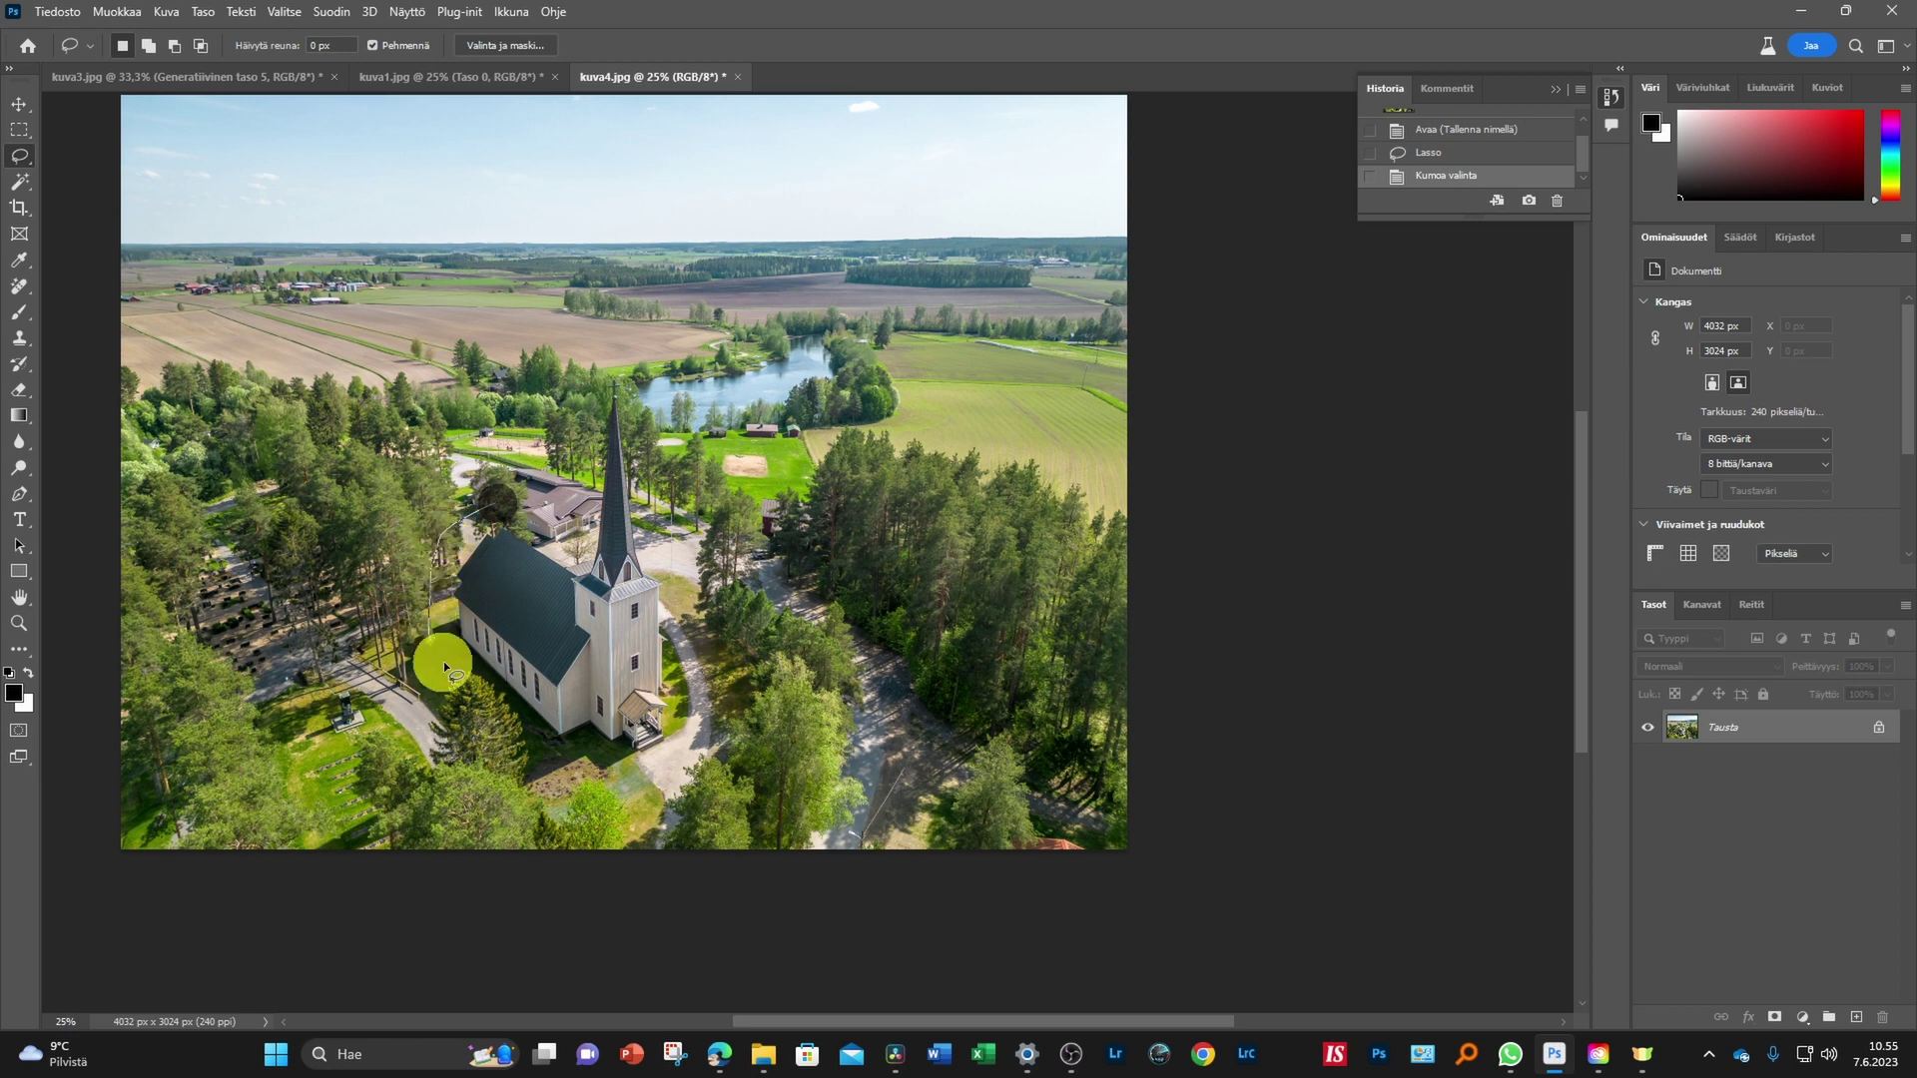
{"action": "left_click_drag", "start_coordinate": [443, 661], "coordinate": [507, 727]}
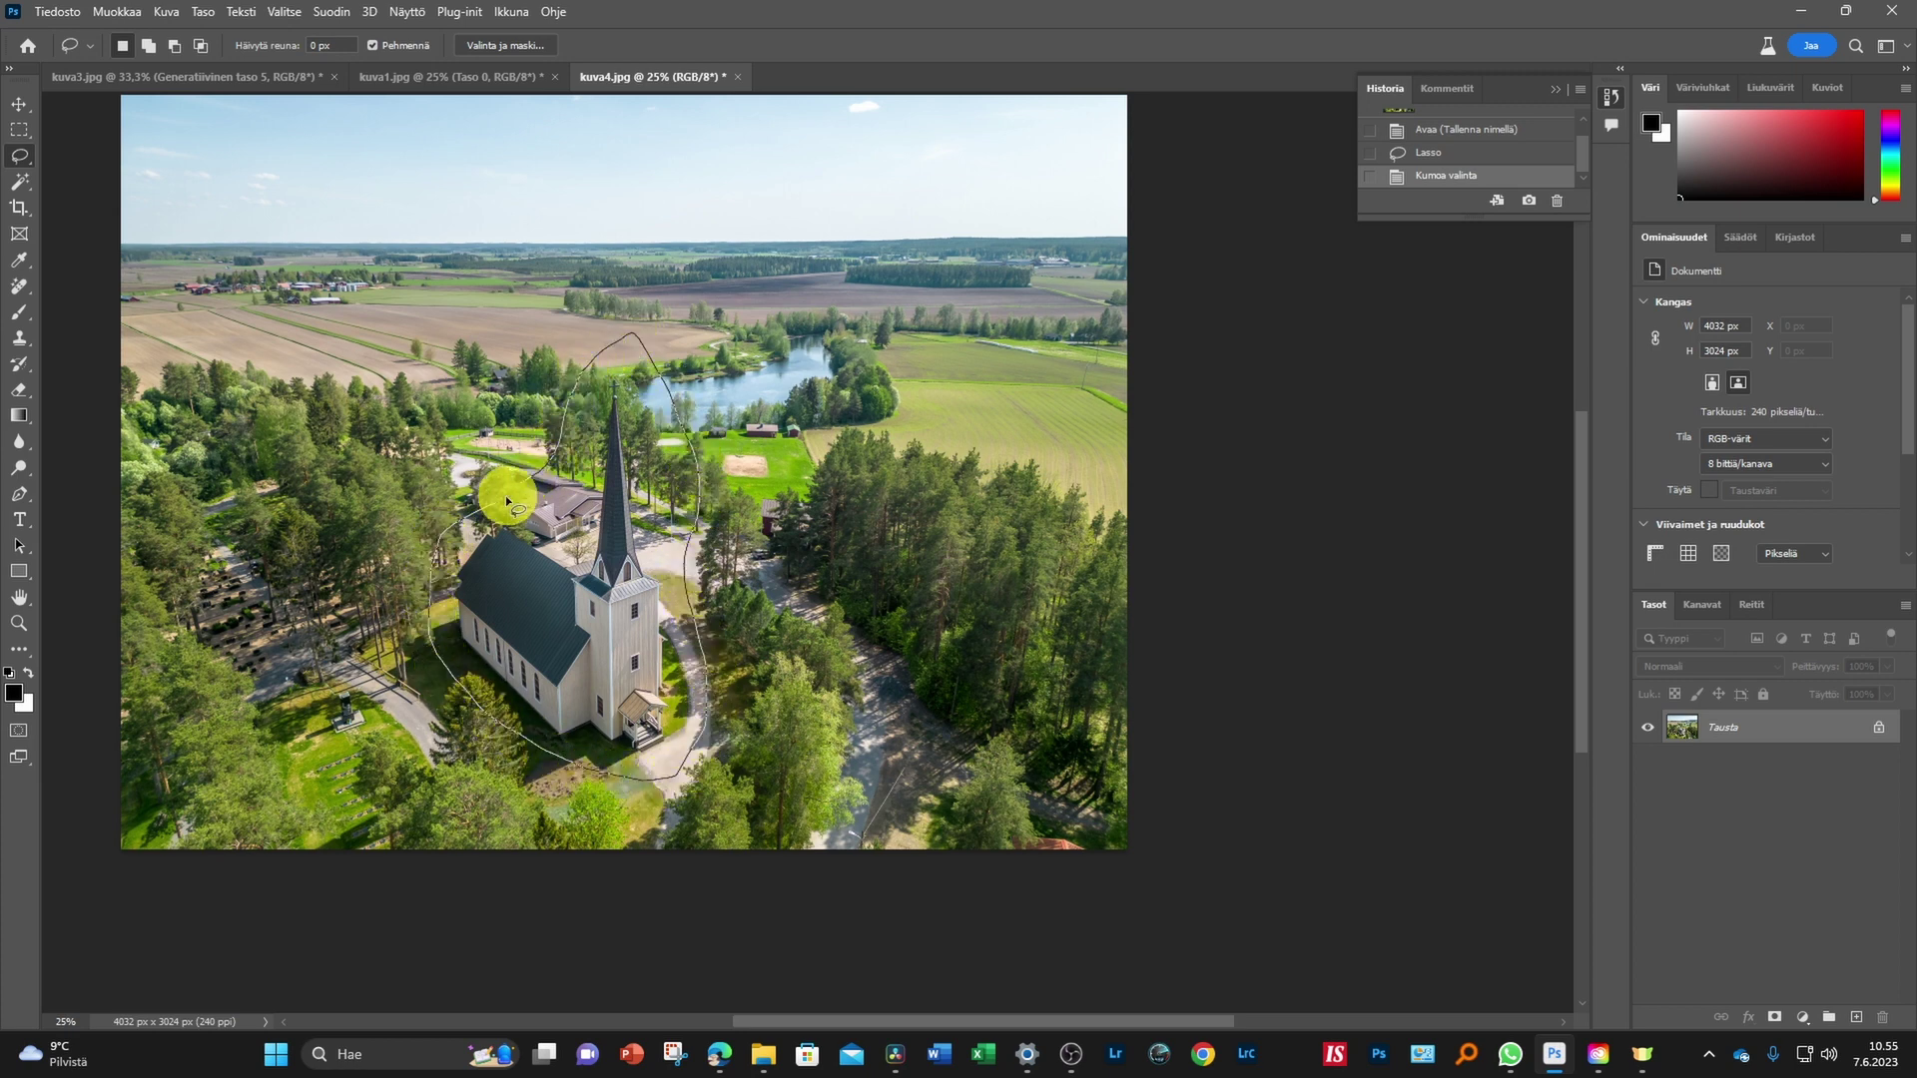
Close the lasso around the church and remove it with an empty-prompt Generative Fill
{"action": "left_click_drag", "start_coordinate": [475, 511], "coordinate": [476, 511]}
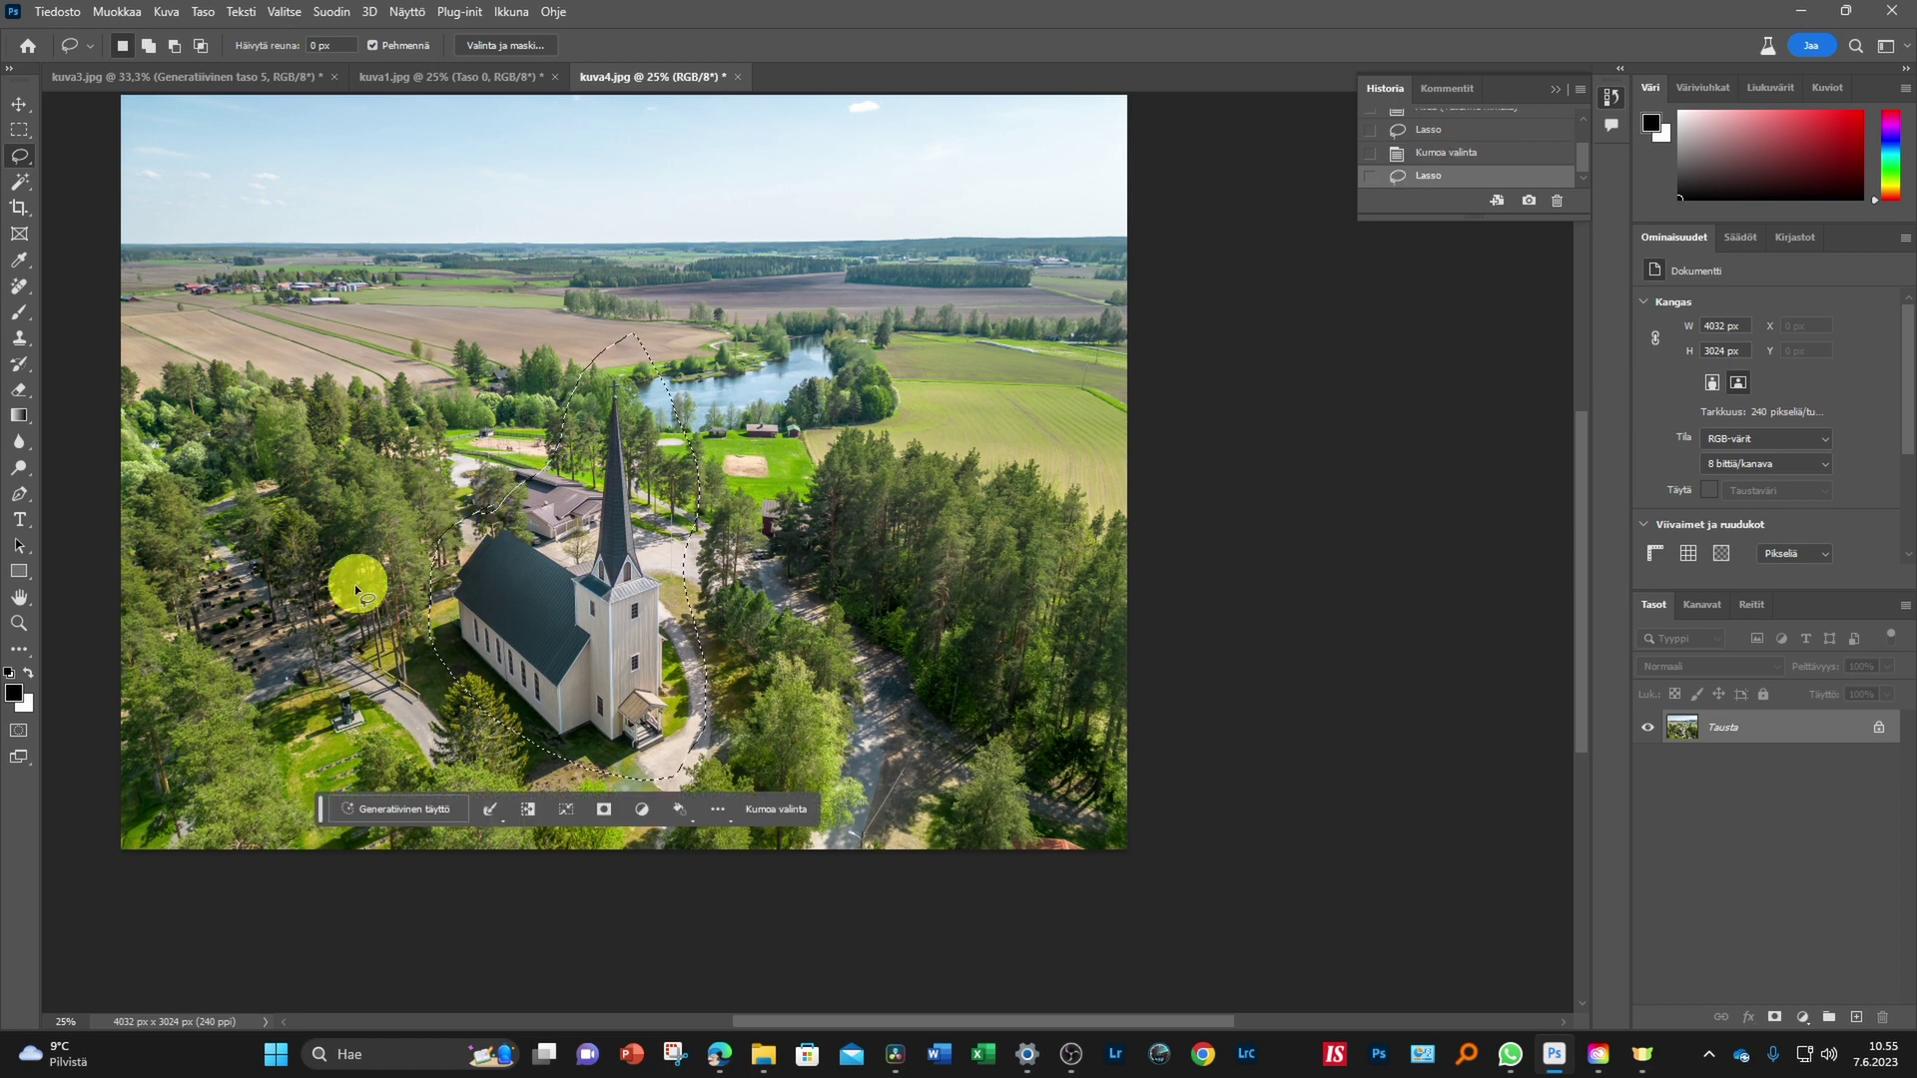
{"action": "left_click", "coordinate": [404, 809]}
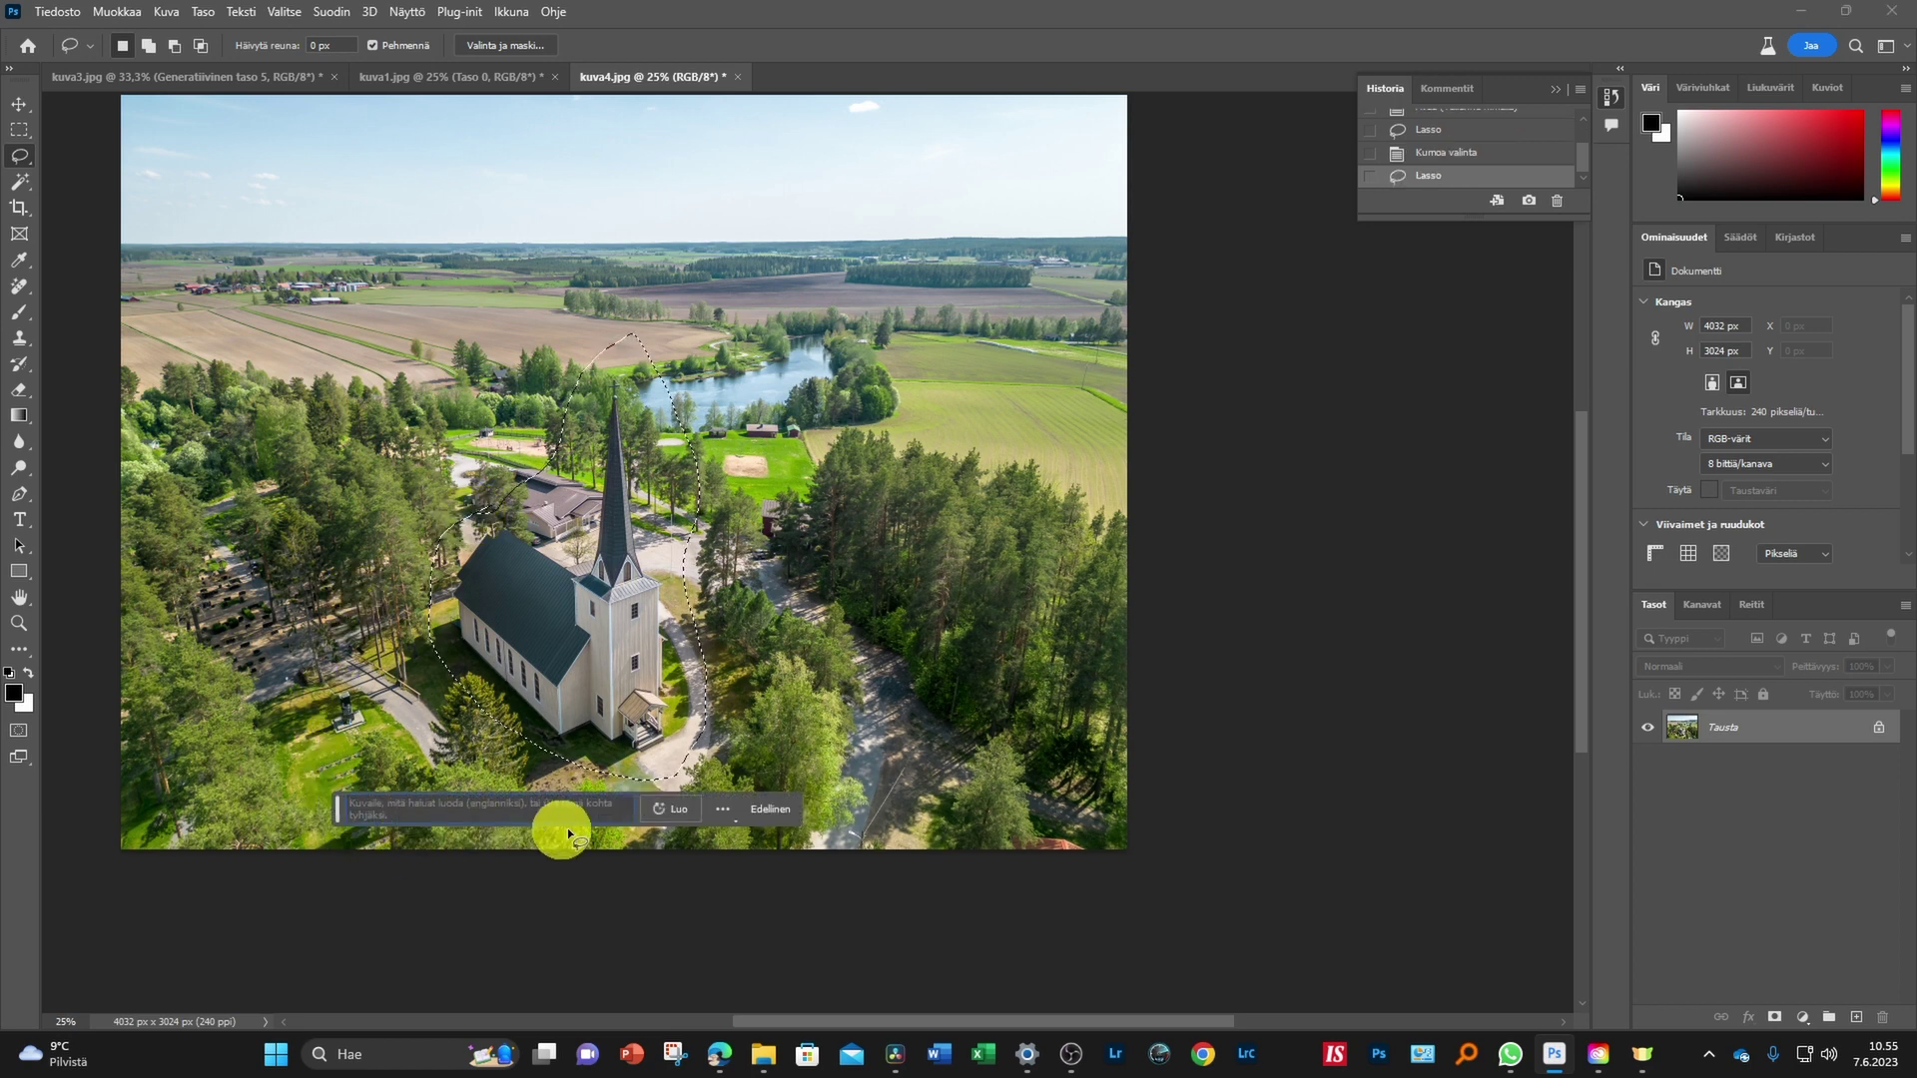
{"action": "left_click", "coordinate": [674, 824]}
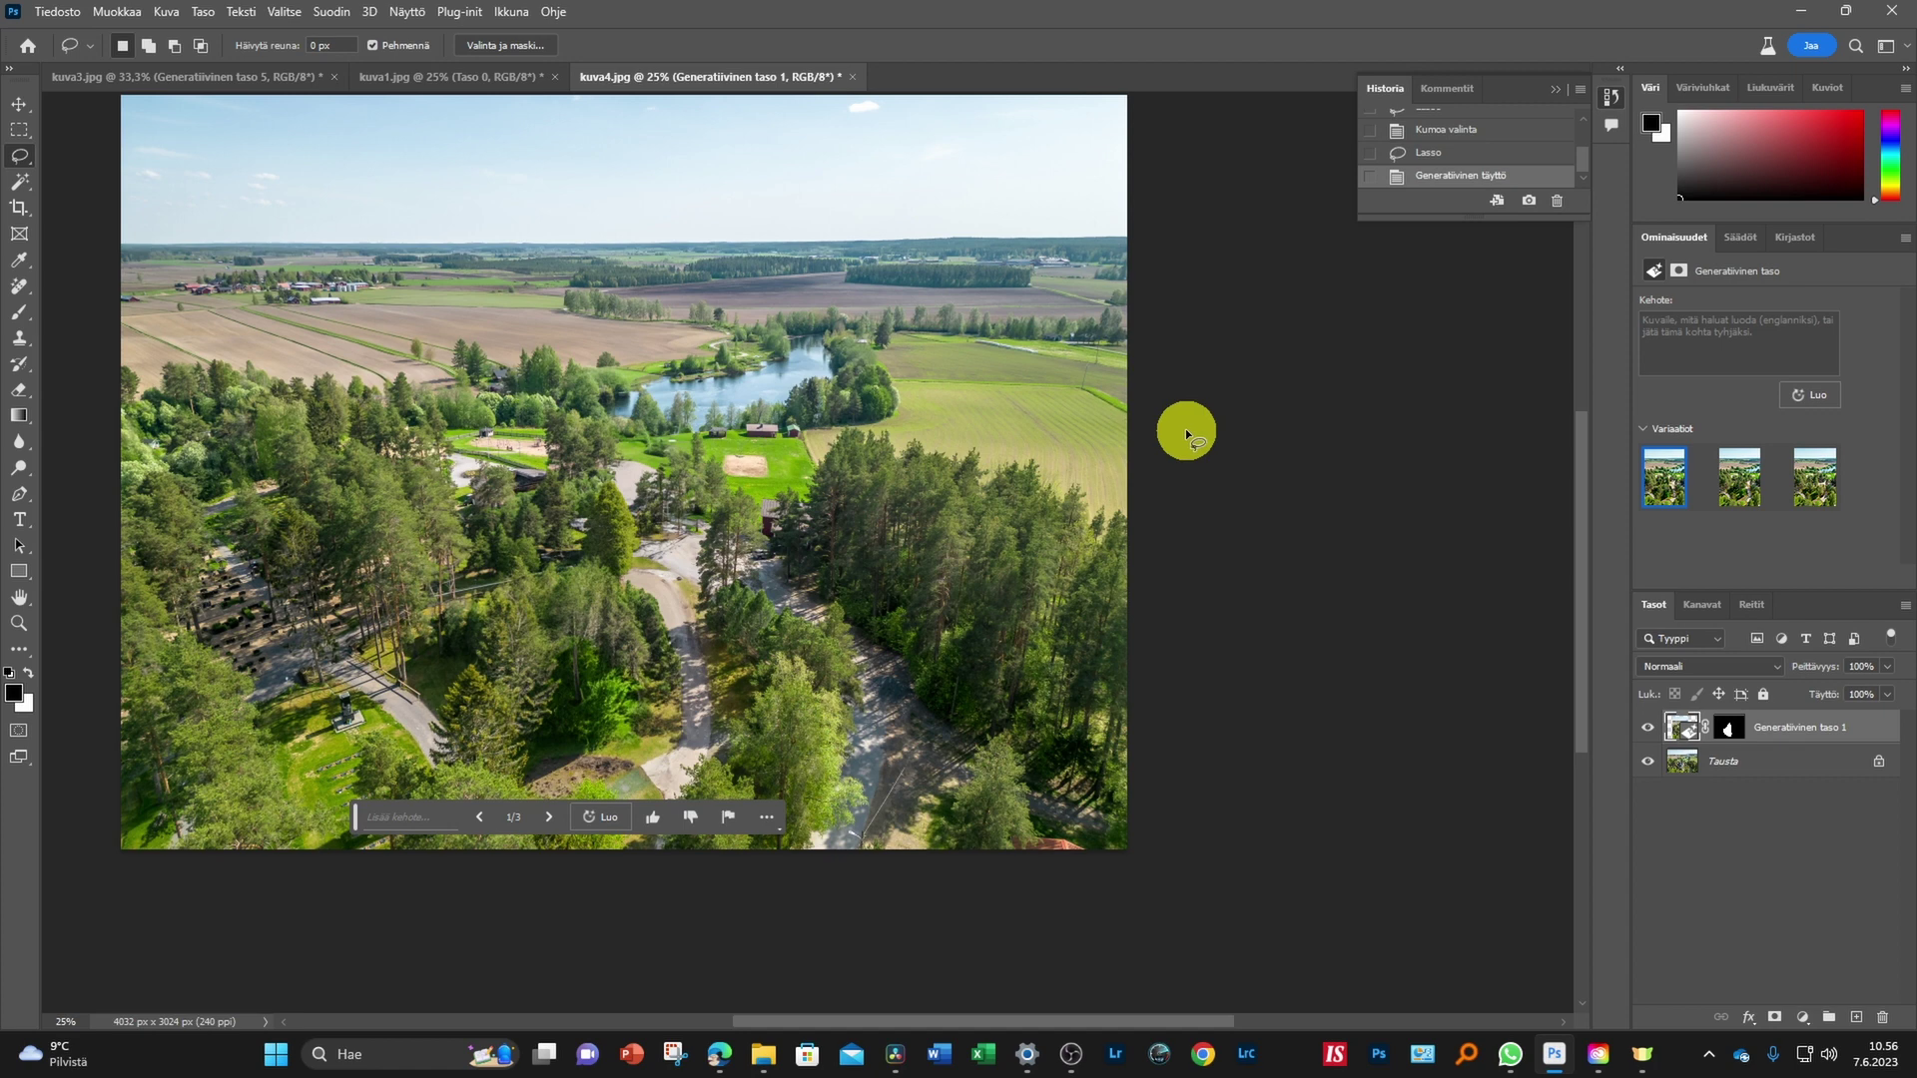
Marquee-select the full-width top of the photo and generate 'beautiful mountains' there
{"action": "left_click", "coordinate": [18, 131]}
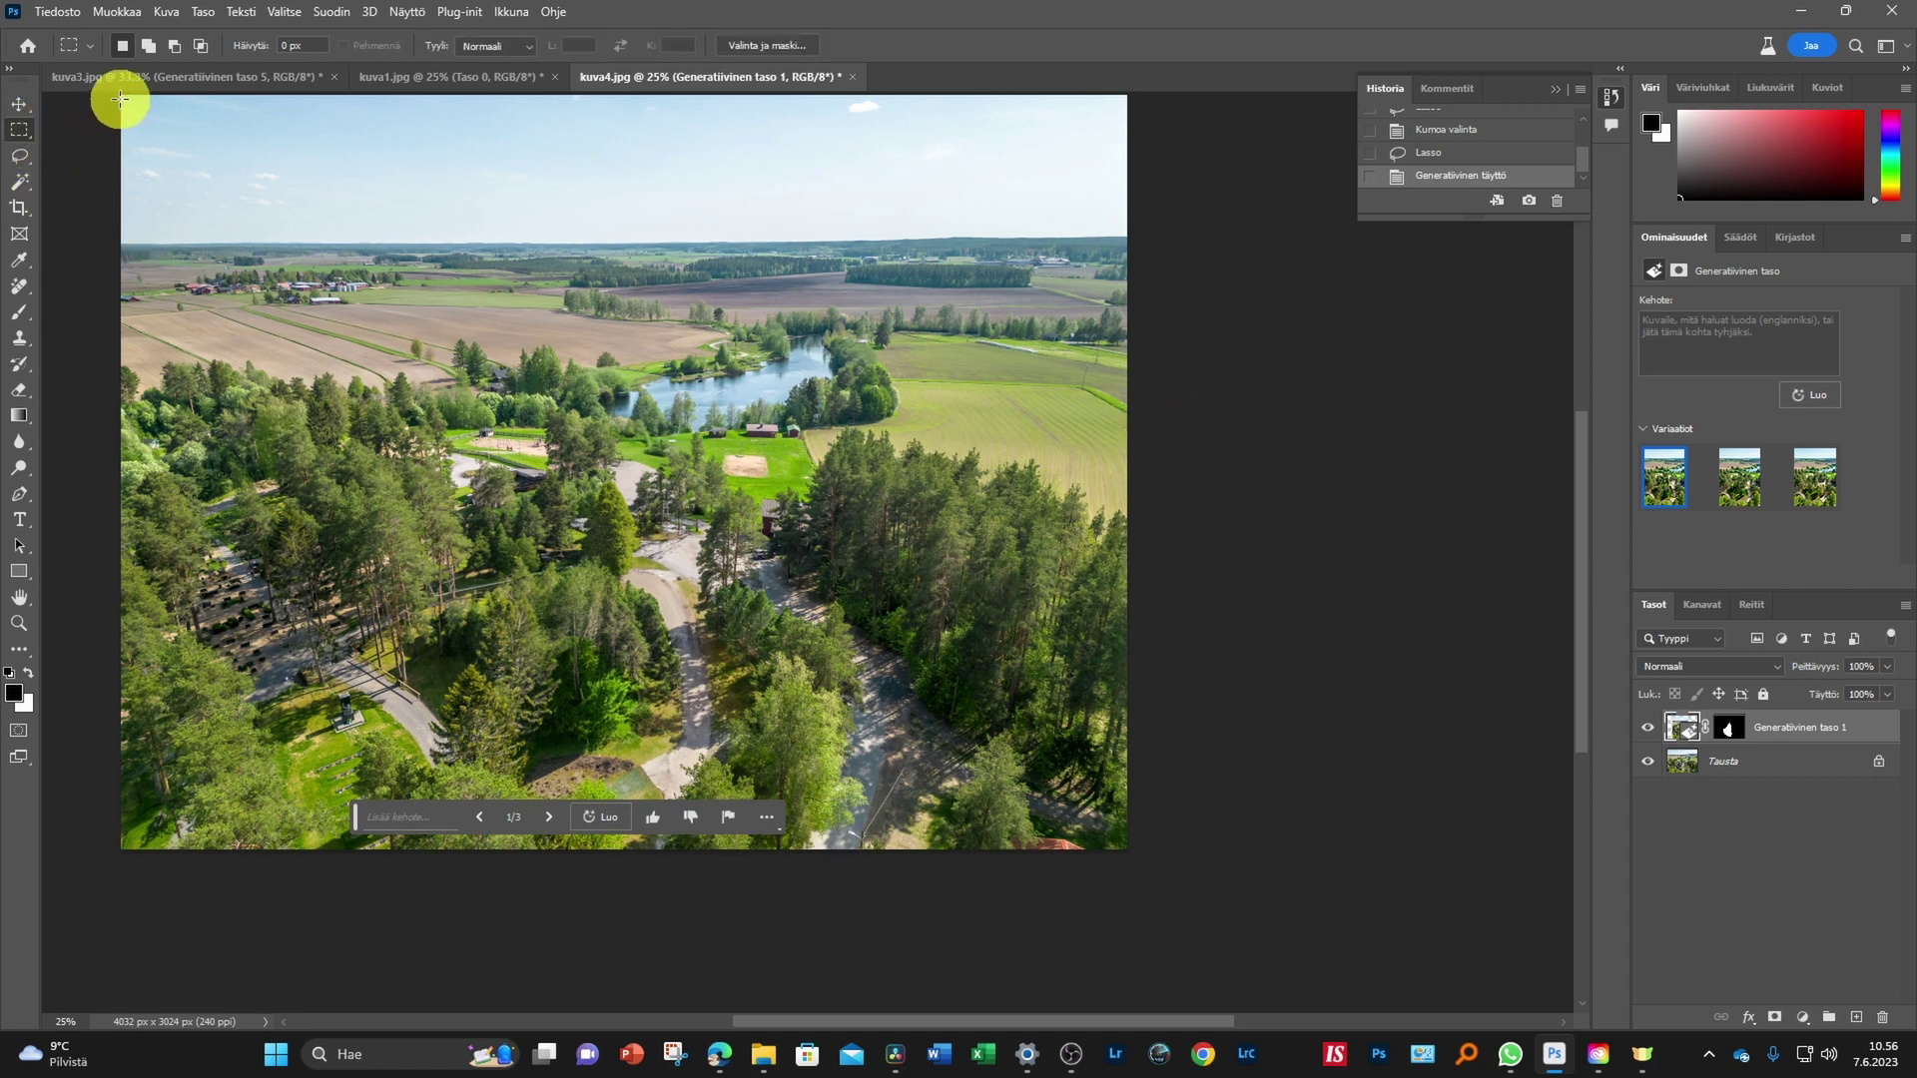
{"action": "left_click_drag", "start_coordinate": [122, 93], "coordinate": [1033, 406]}
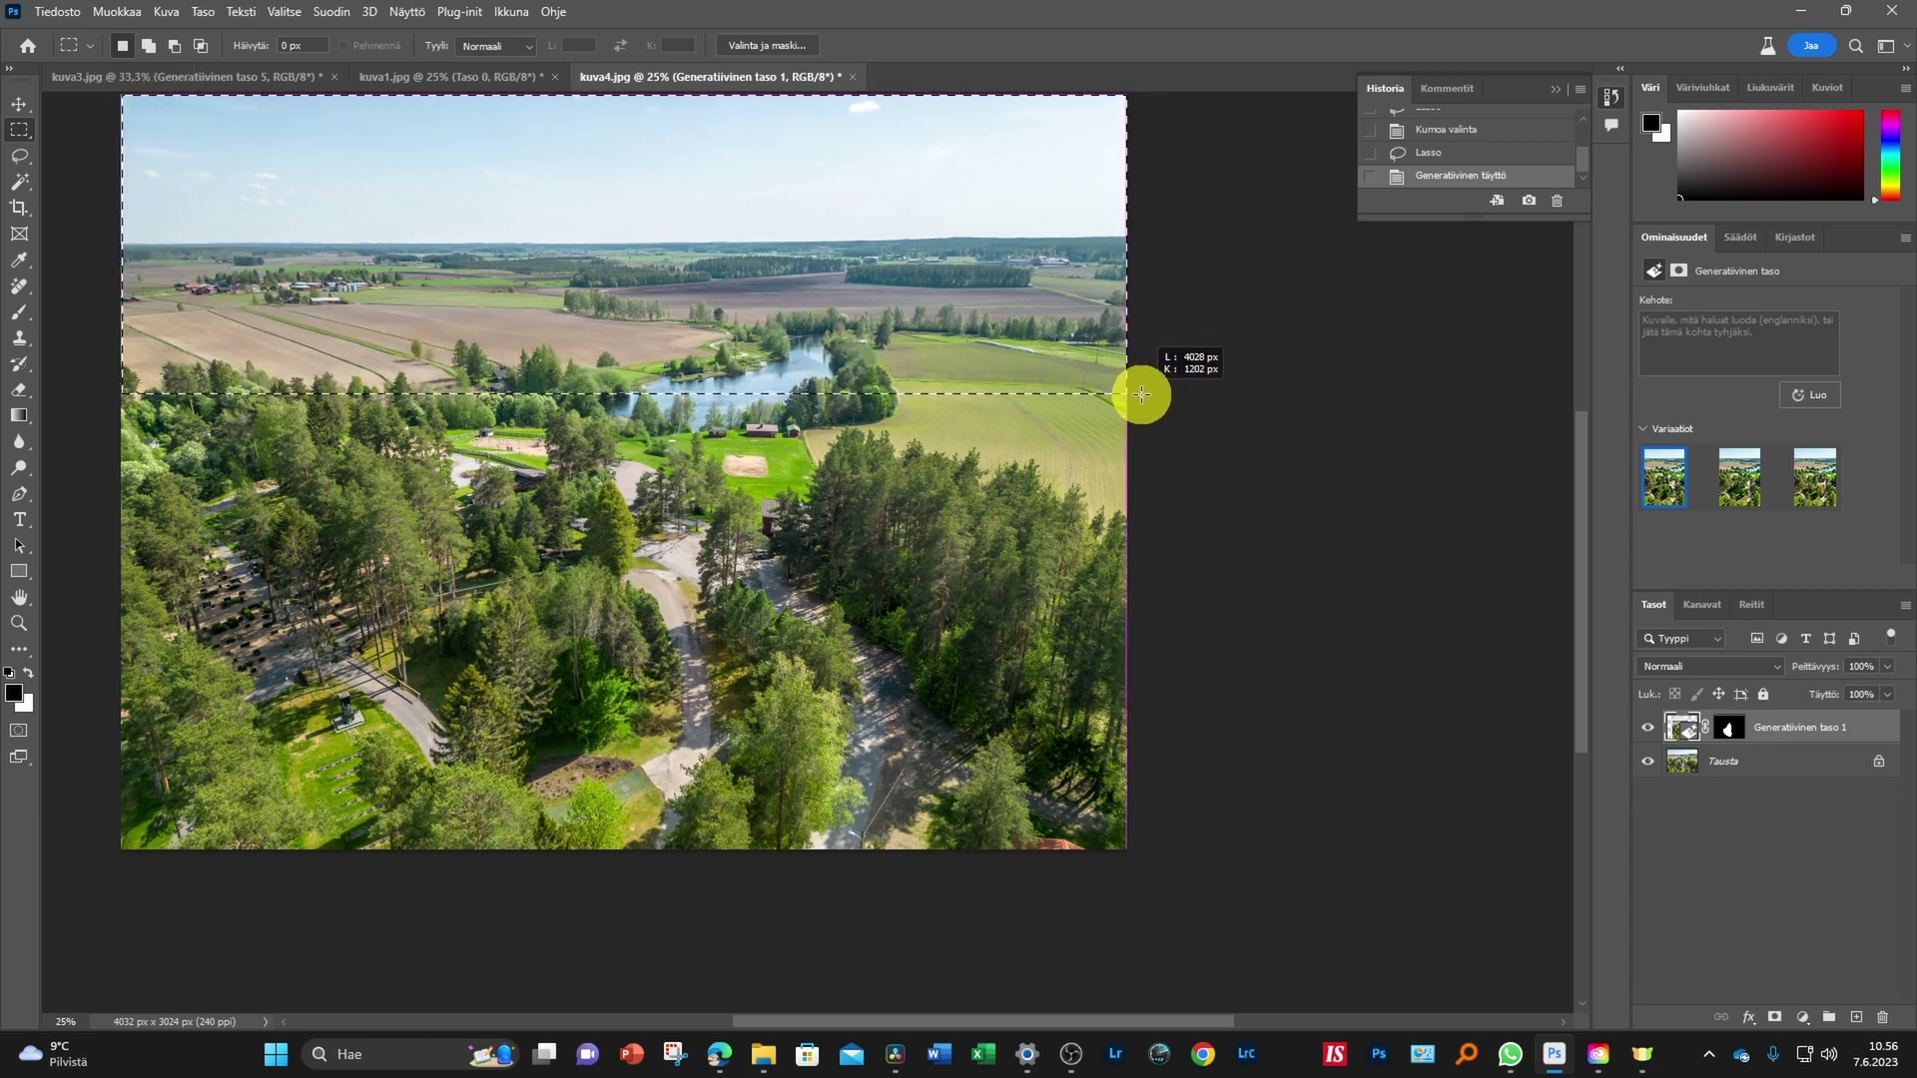
{"action": "left_click_drag", "start_coordinate": [1033, 405], "coordinate": [1136, 394]}
{"action": "left_click", "coordinate": [472, 422]}
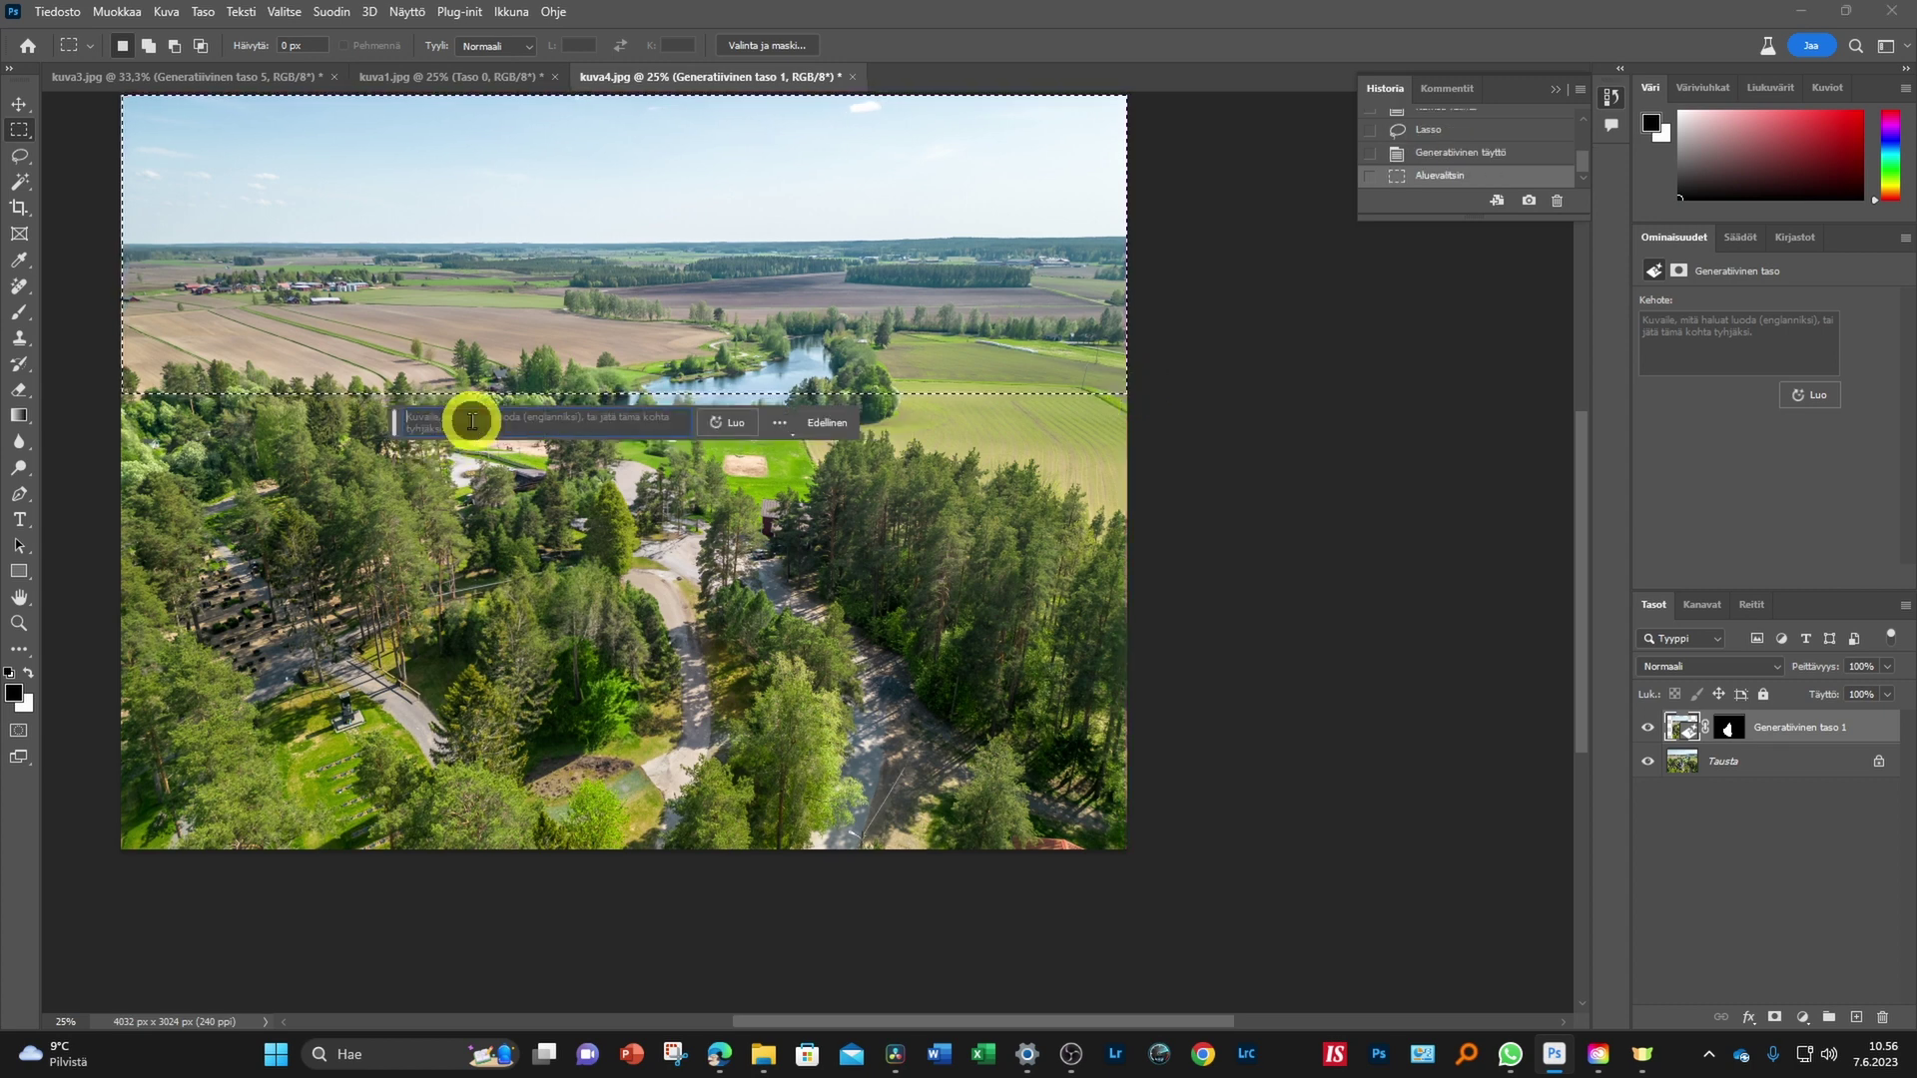
{"action": "type", "text": "b"}
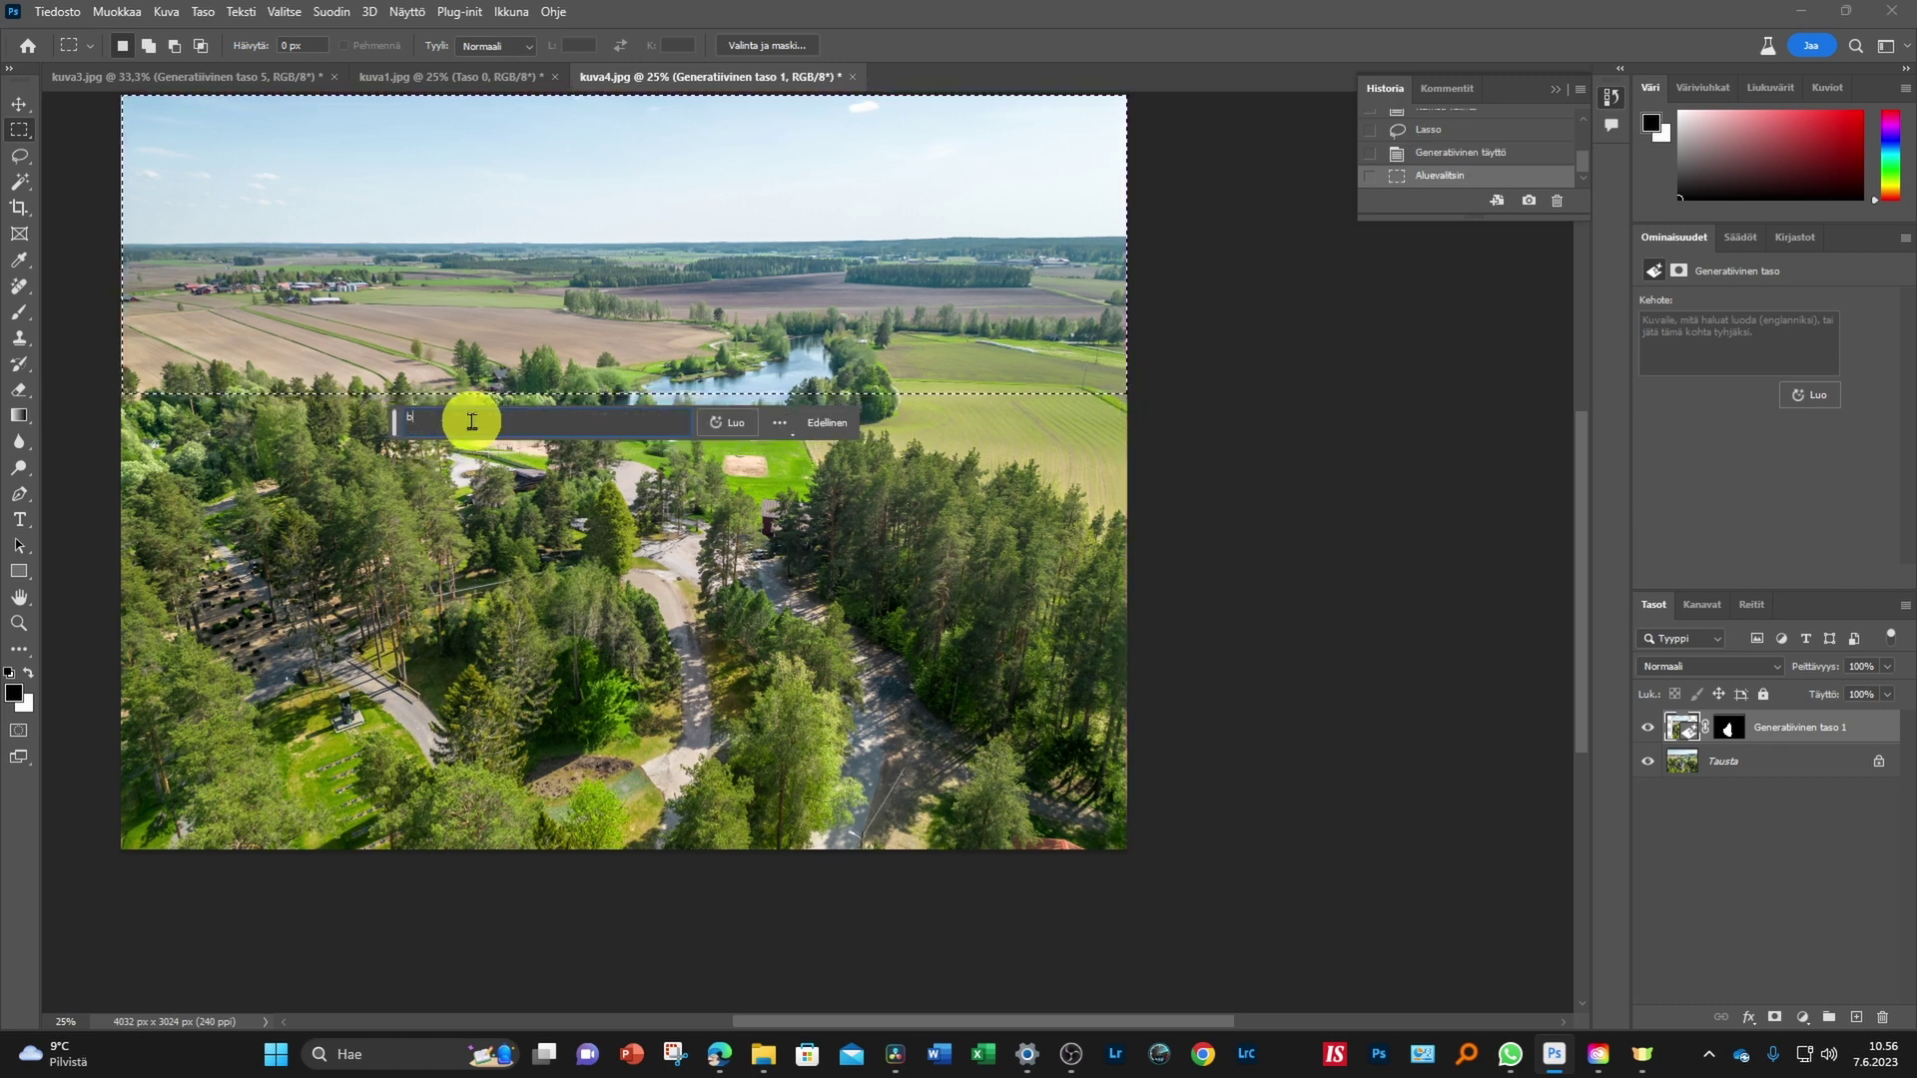
{"action": "type", "text": "eautful mountains"}
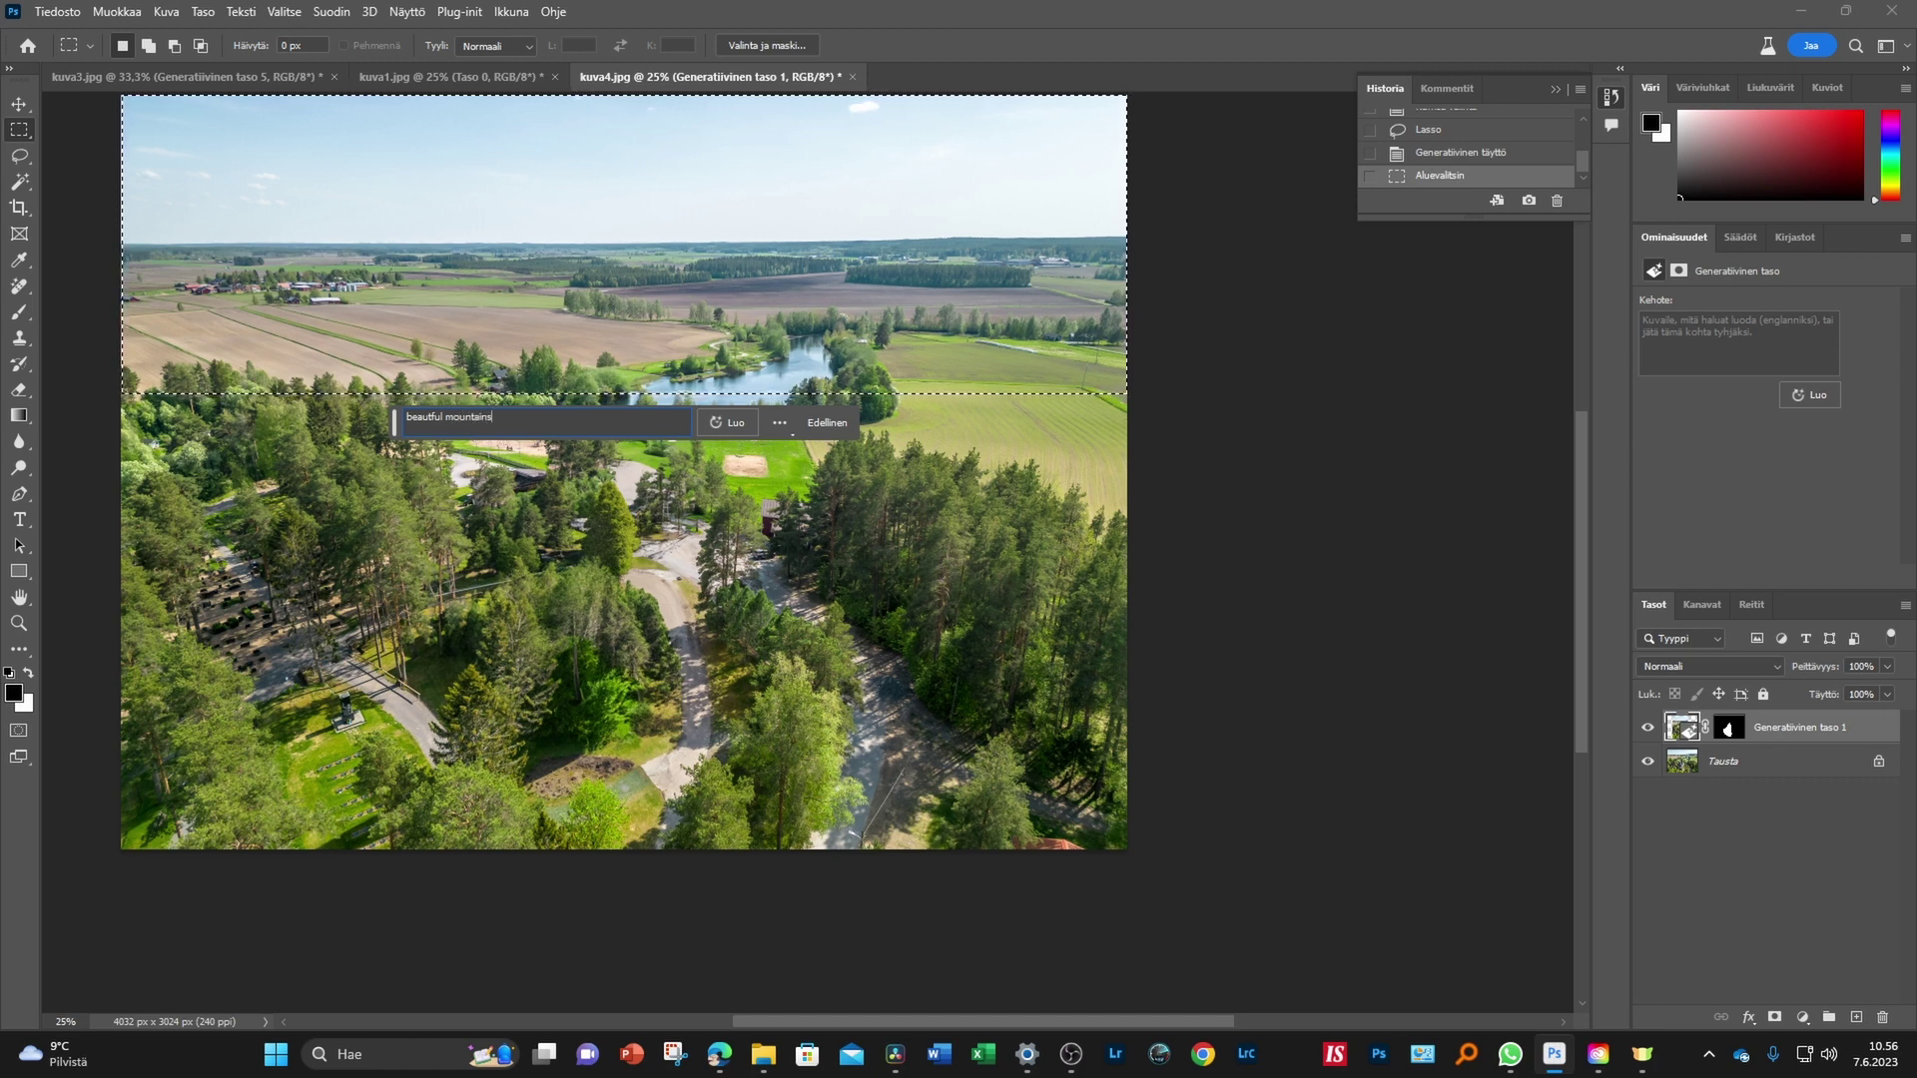
{"action": "left_click", "coordinate": [725, 426]}
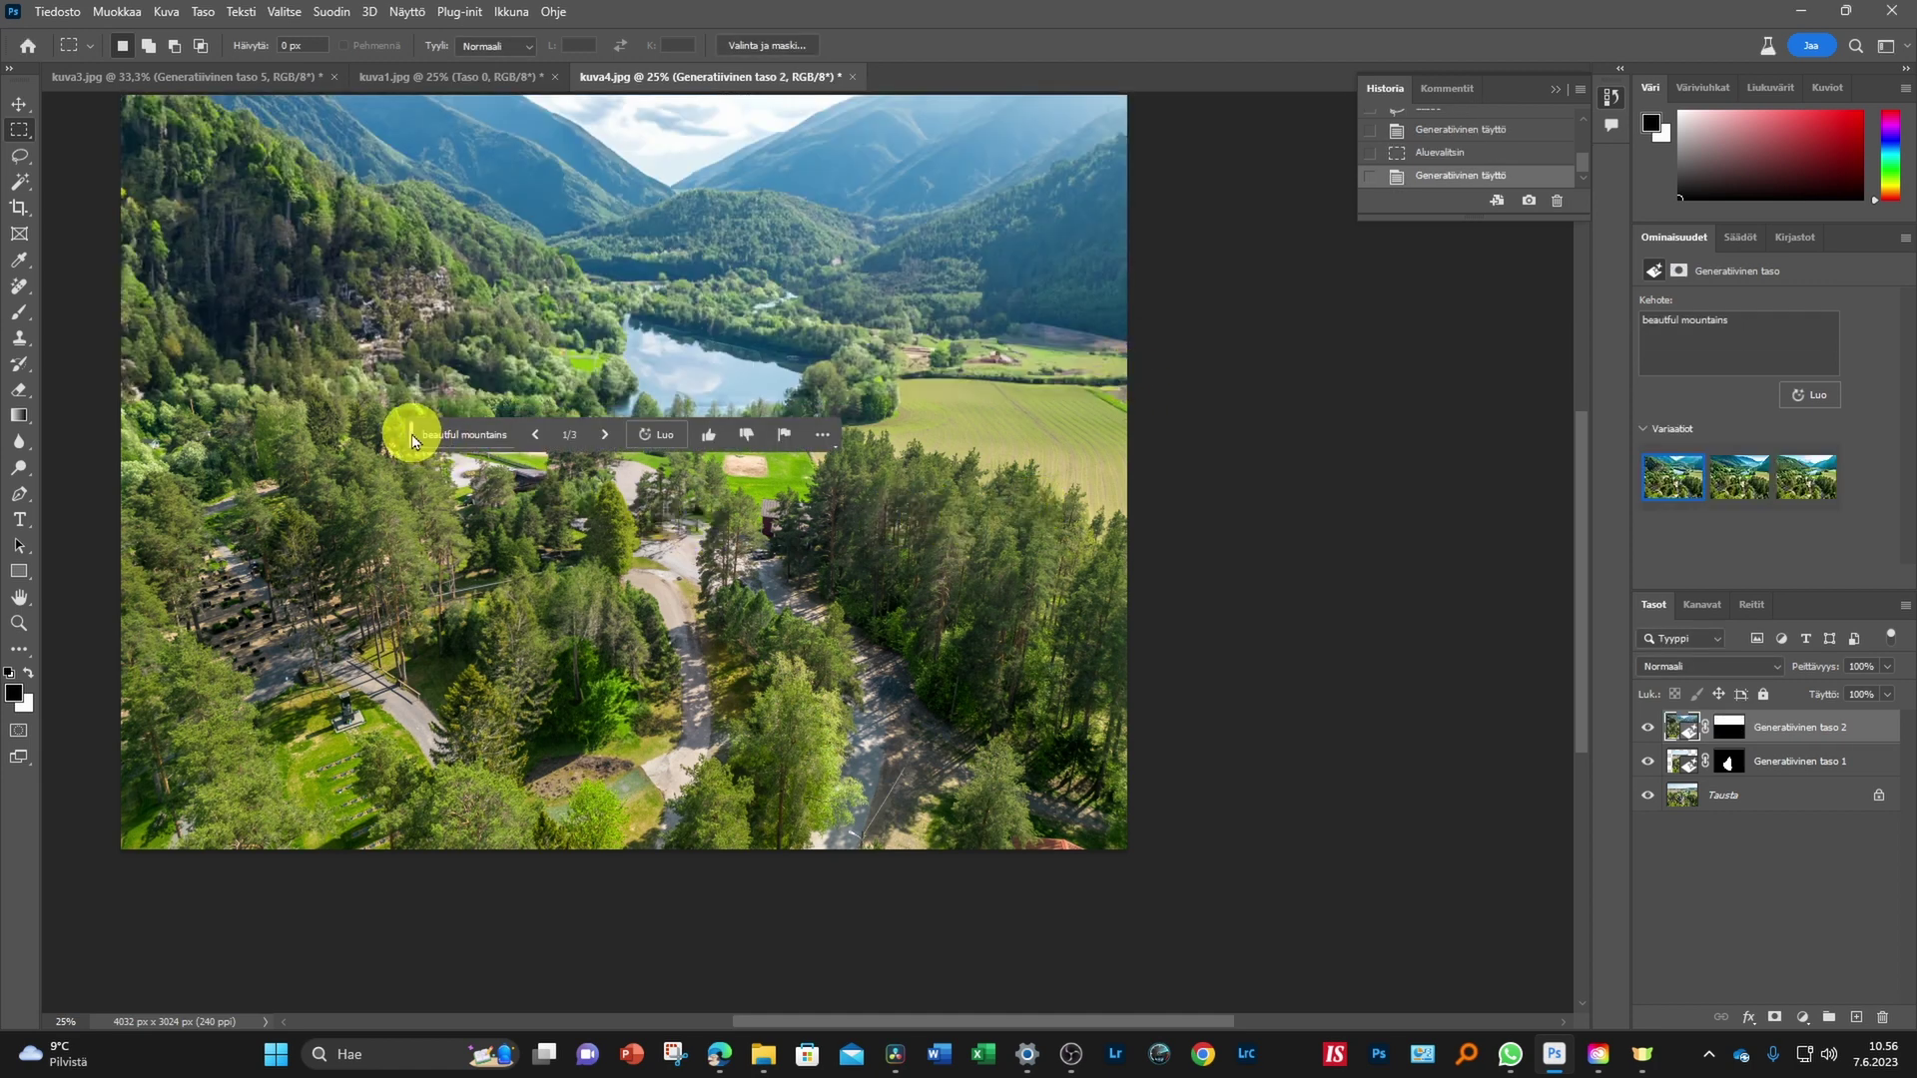
{"action": "mouse_move", "coordinate": [412, 435]}
{"action": "left_mouse_down"}
{"action": "mouse_move", "coordinate": [321, 777]}
{"action": "mouse_move", "coordinate": [268, 782]}
{"action": "left_mouse_up"}
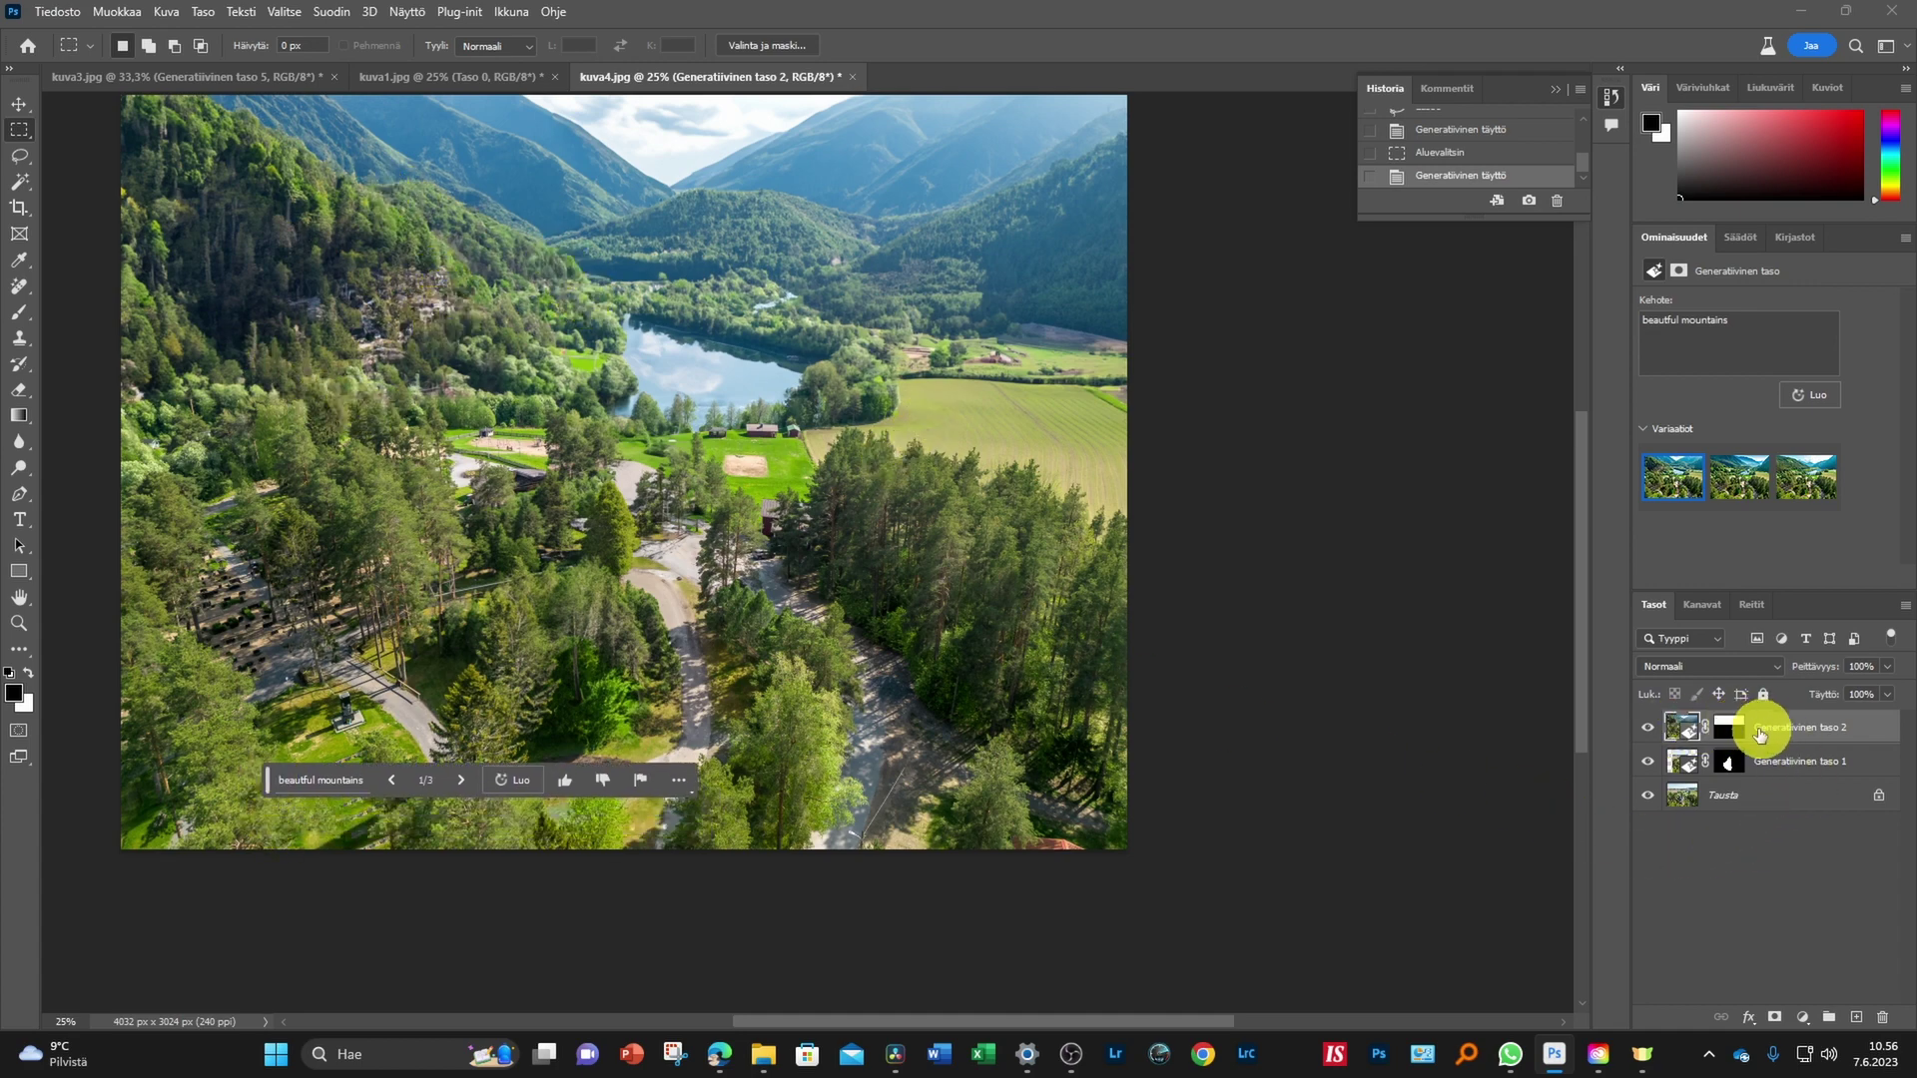
Try painting the mountain layer's mask with a 155 px brush, then undo the stroke
{"action": "left_click", "coordinate": [1738, 732]}
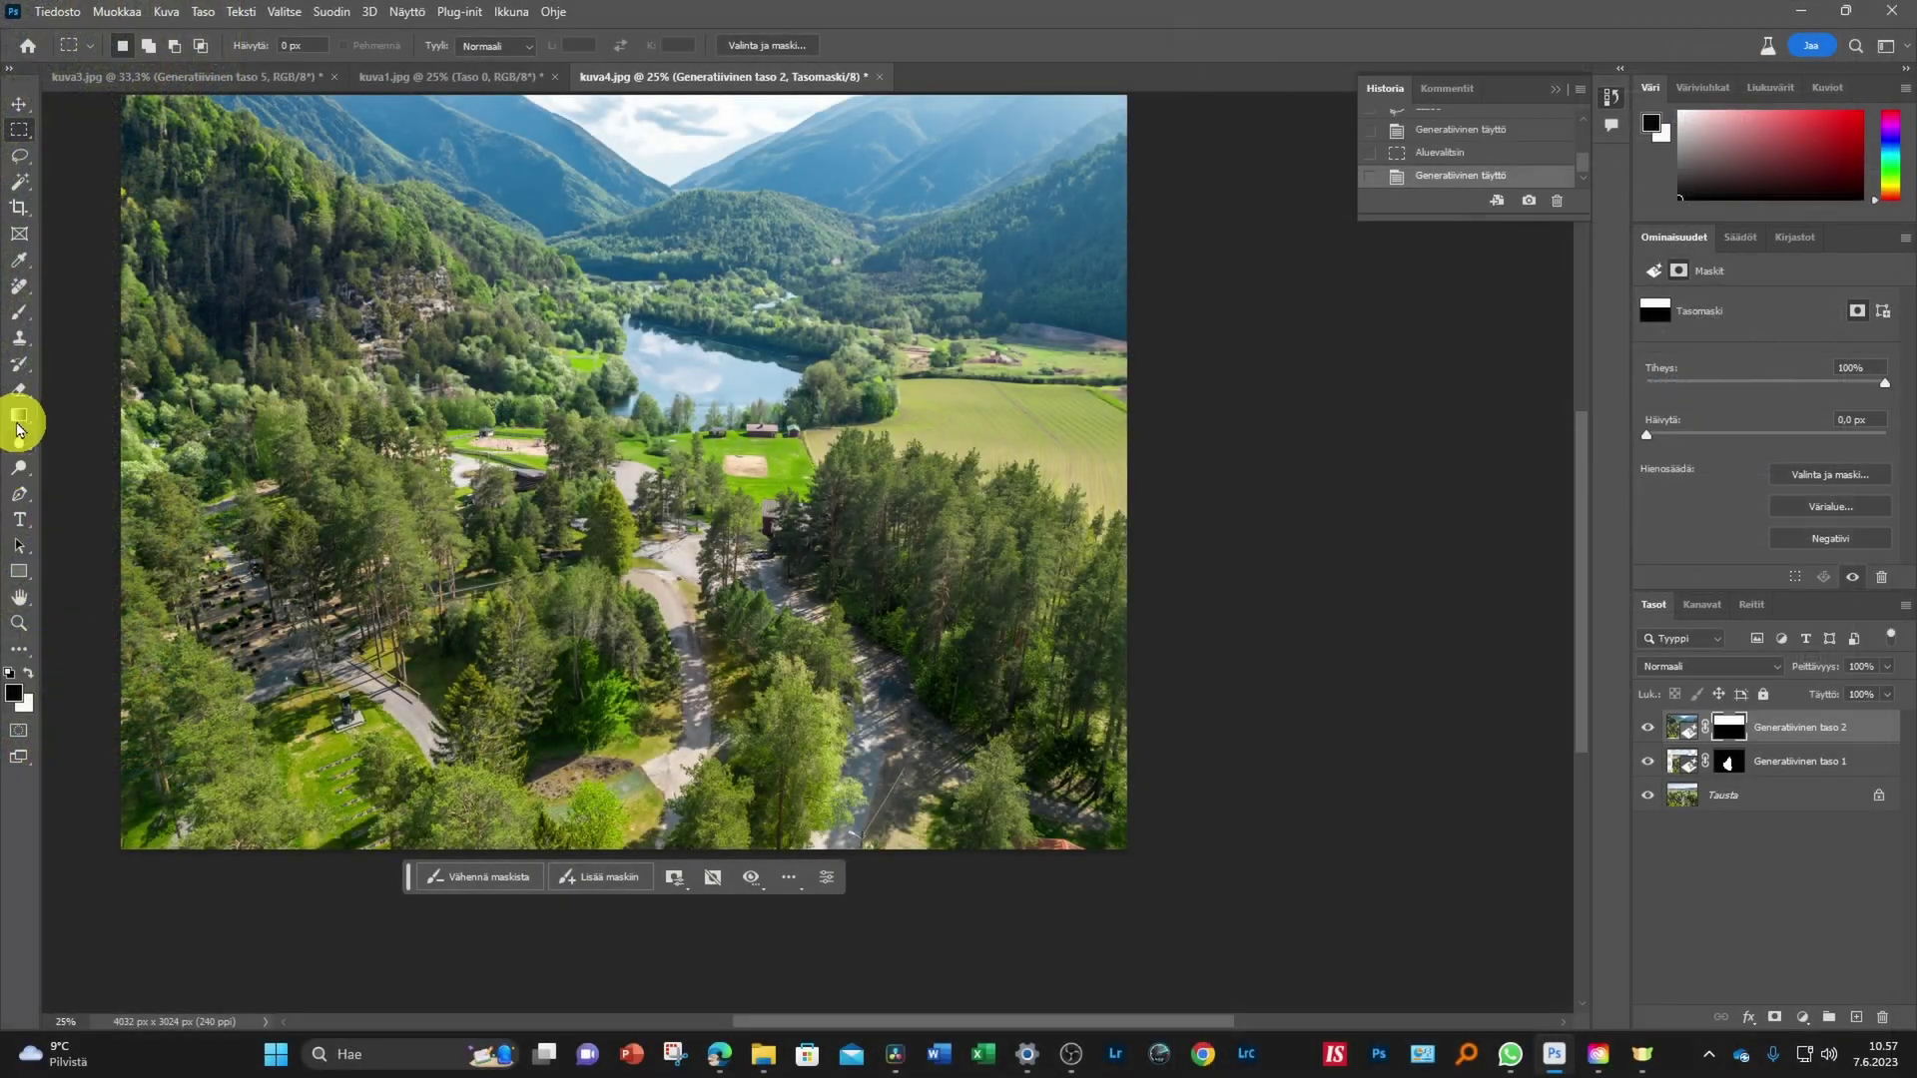
{"action": "left_click", "coordinate": [24, 317]}
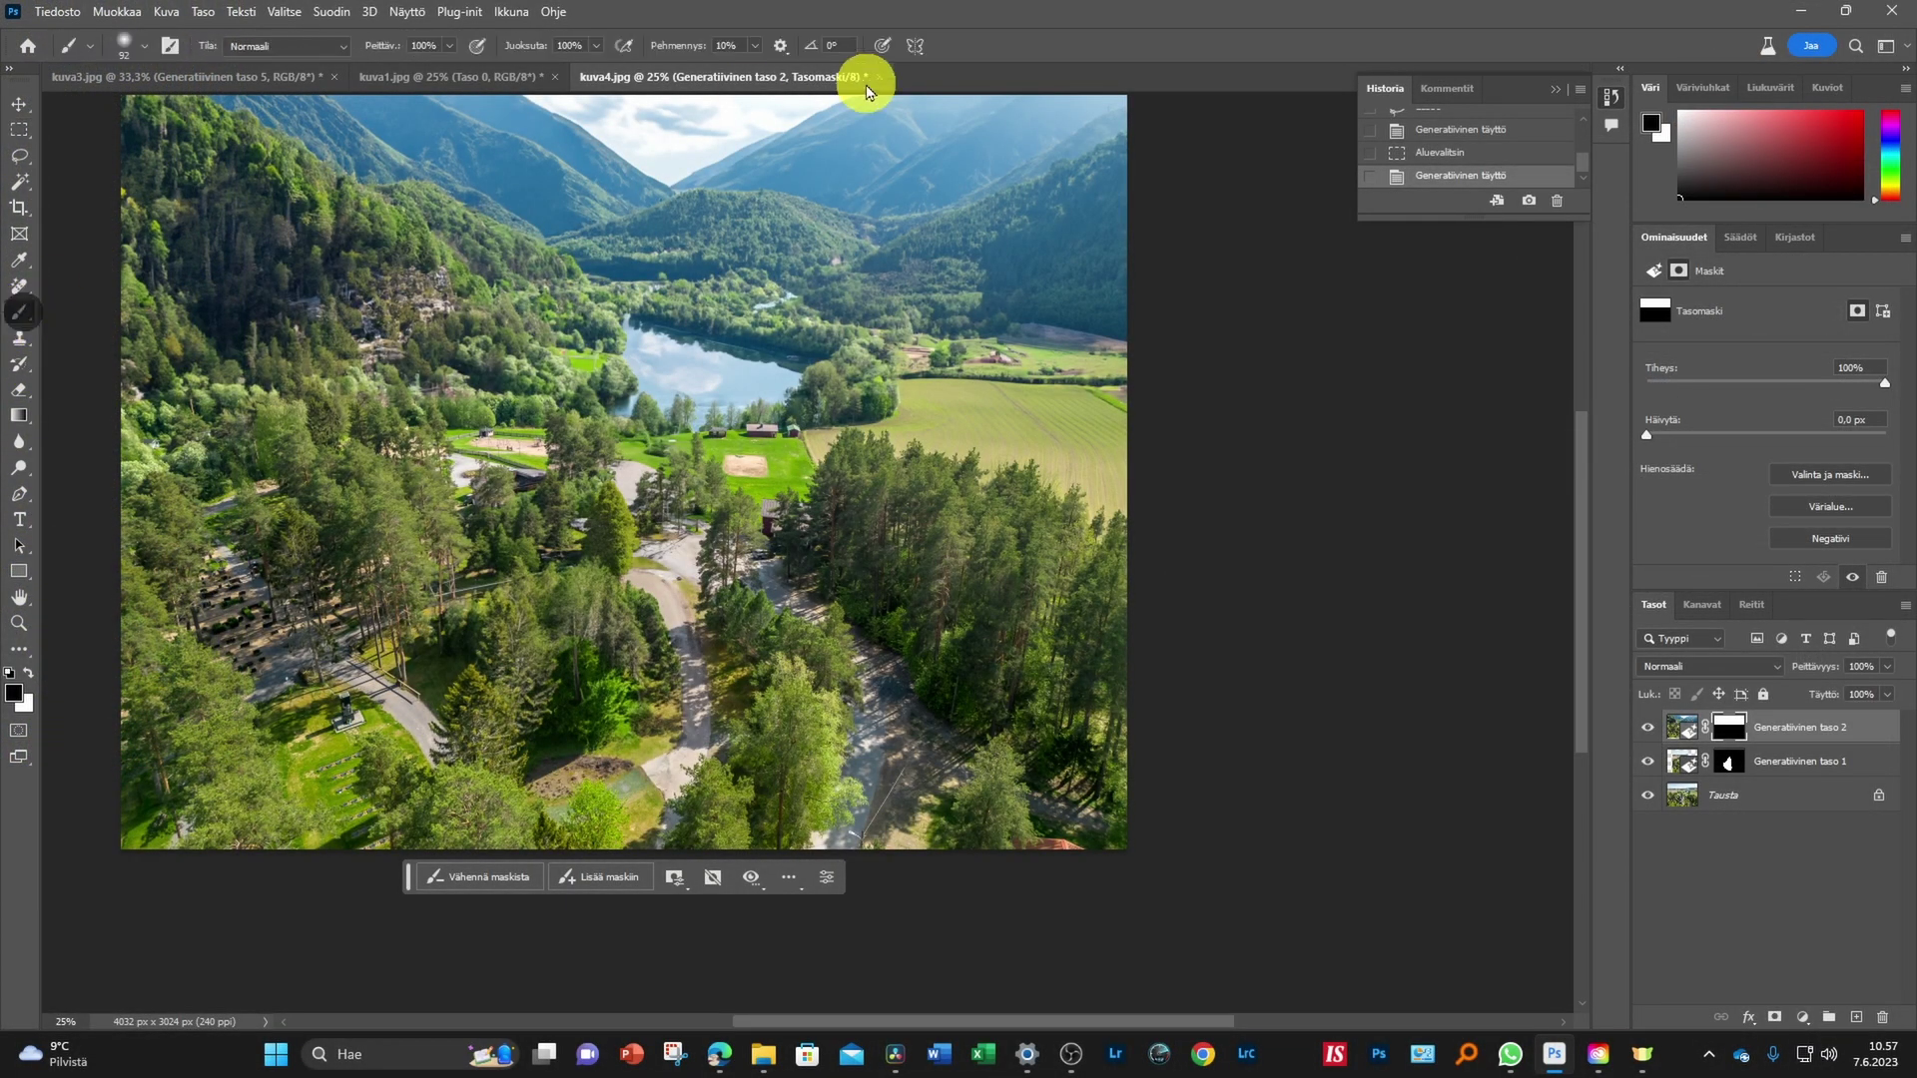
{"action": "left_click", "coordinate": [143, 47]}
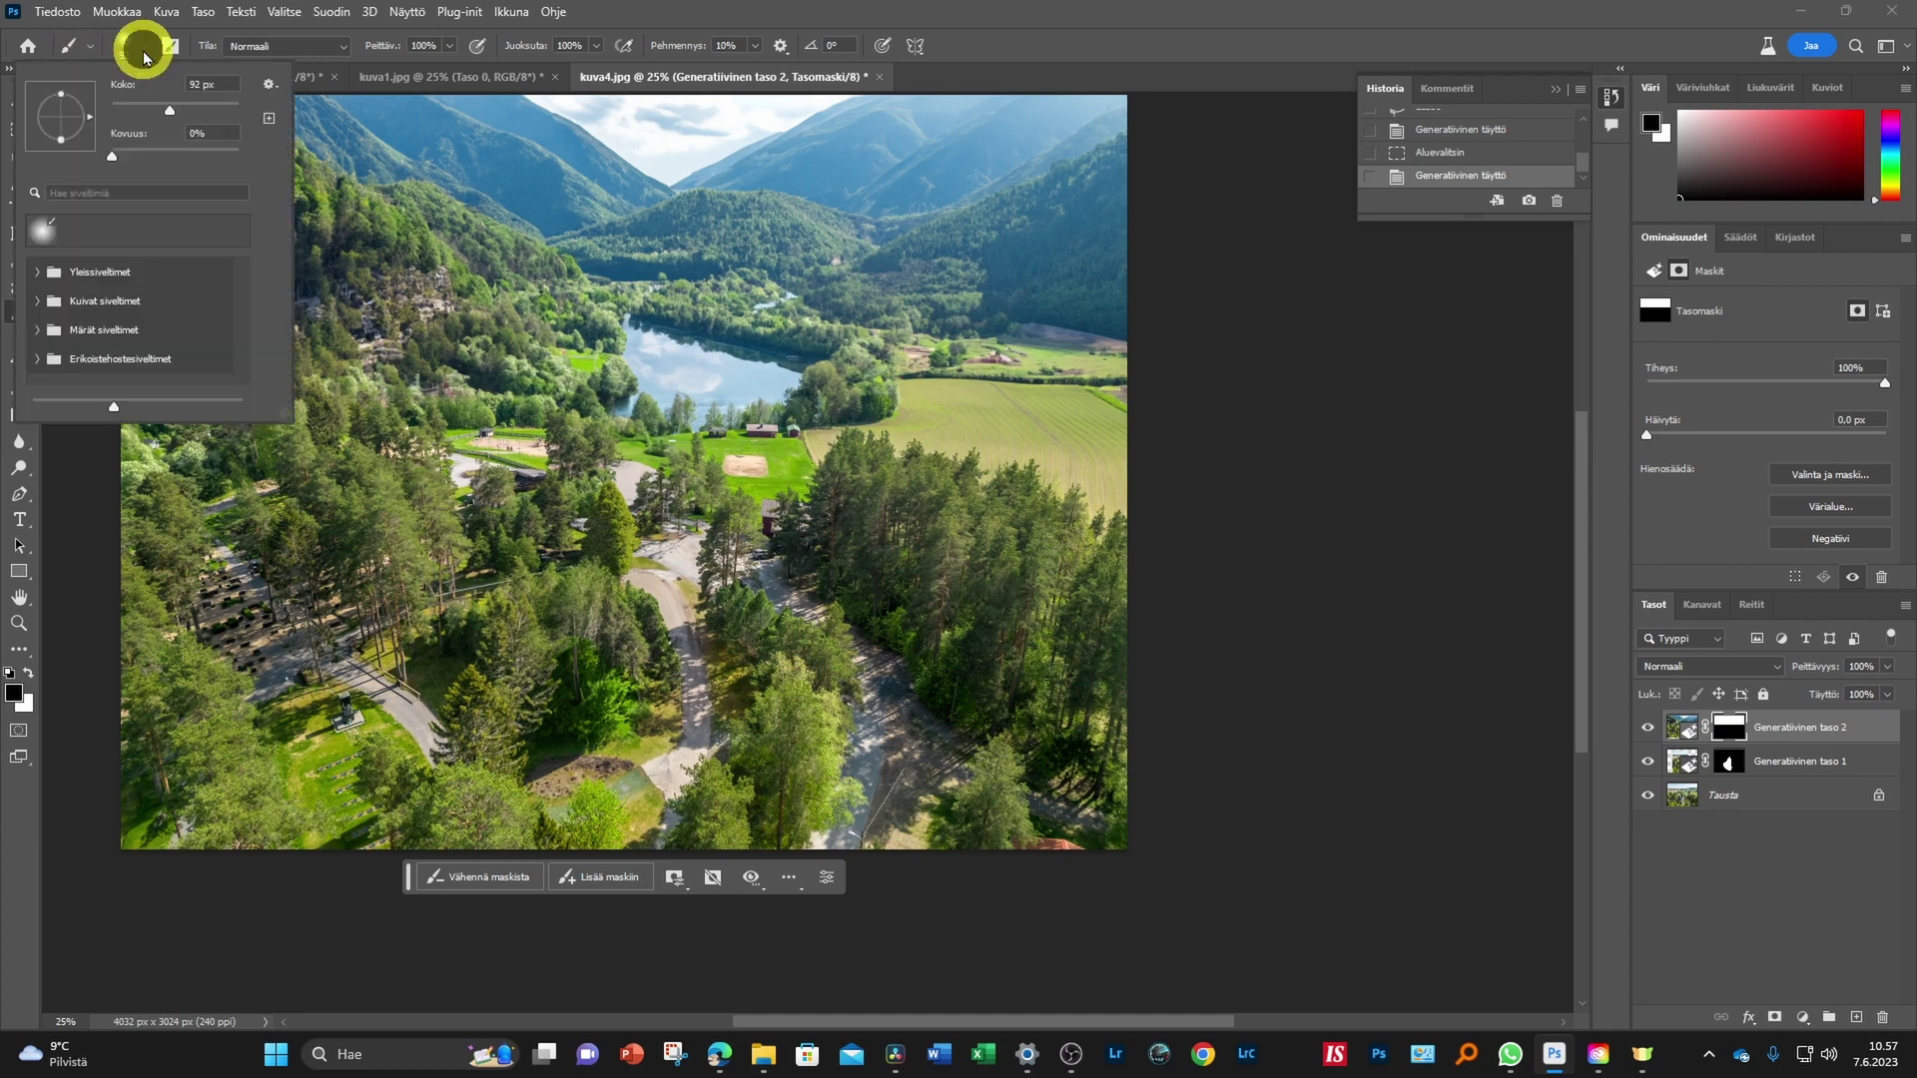
{"action": "left_click_drag", "start_coordinate": [150, 110], "coordinate": [192, 110]}
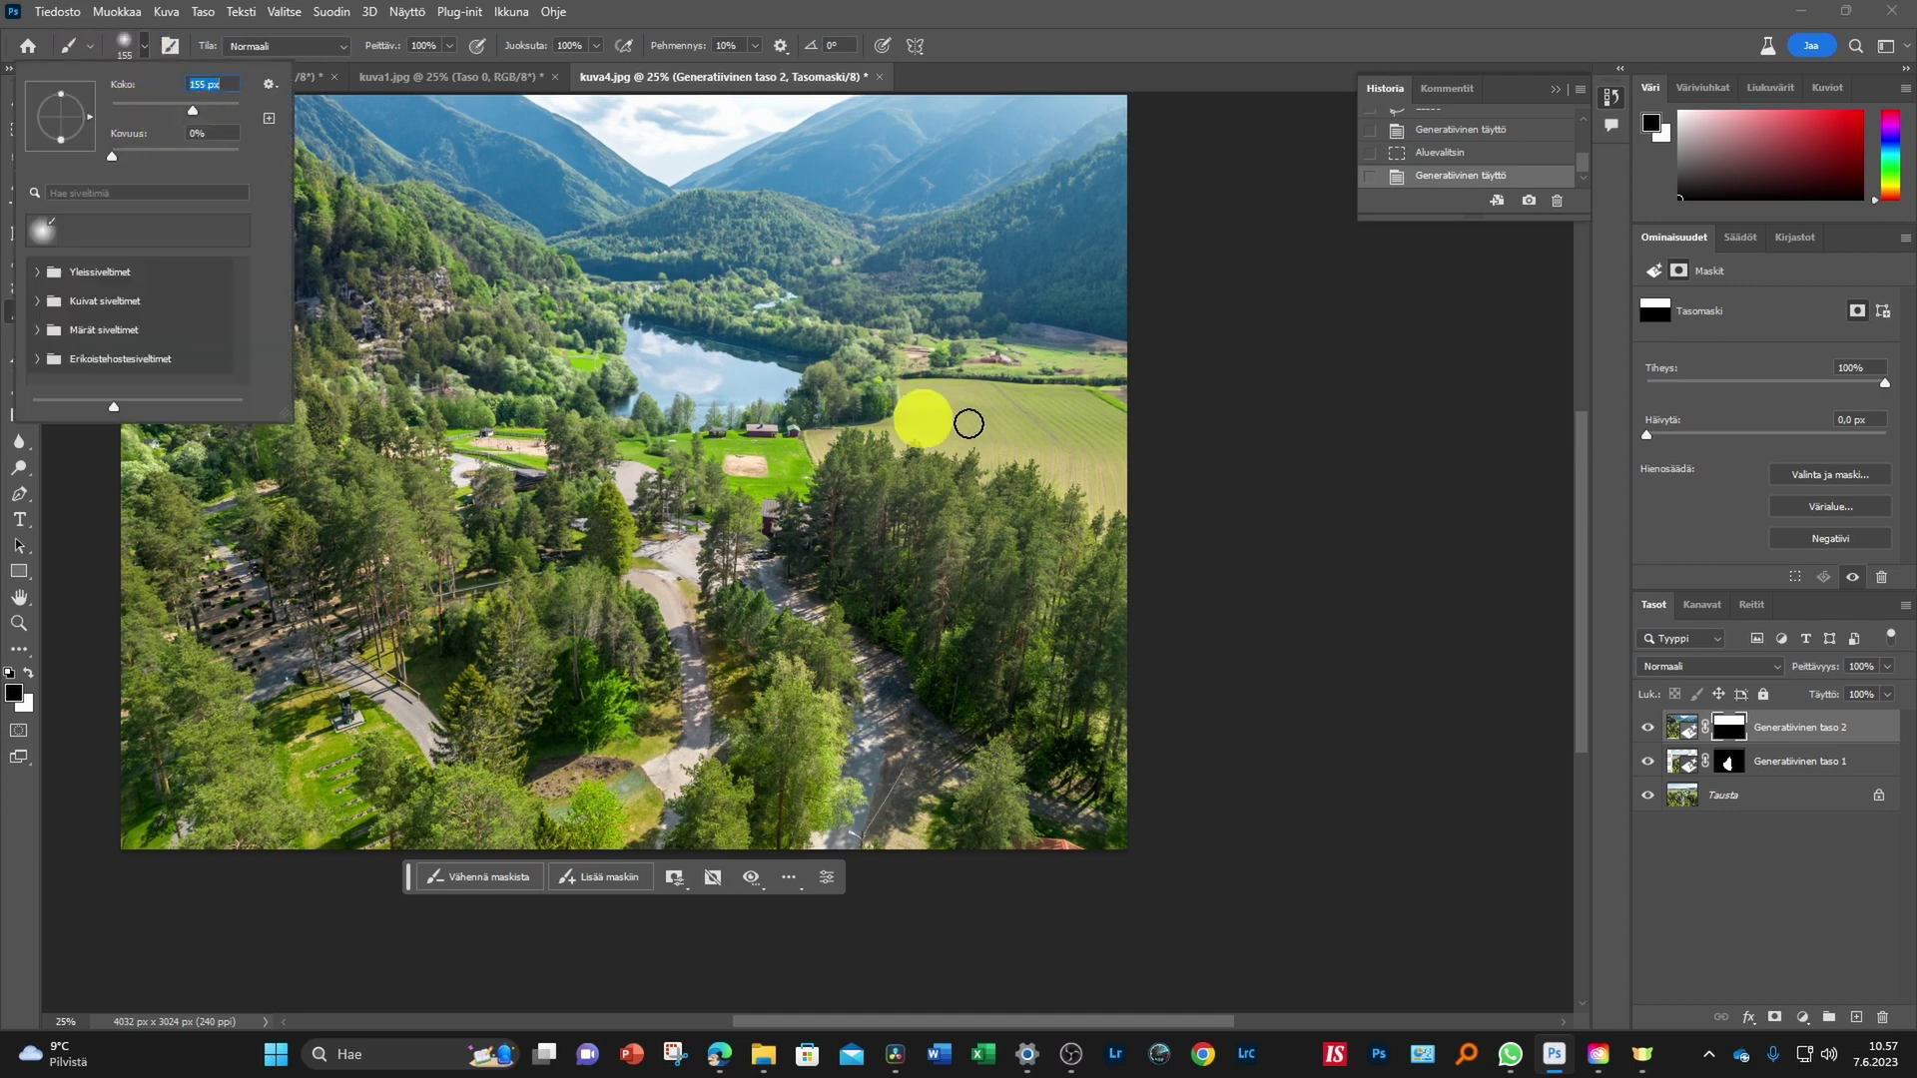
{"action": "left_click", "coordinate": [1028, 288]}
{"action": "mouse_move", "coordinate": [963, 325]}
{"action": "left_mouse_down"}
{"action": "mouse_move", "coordinate": [941, 329]}
{"action": "mouse_move", "coordinate": [928, 304]}
{"action": "mouse_move", "coordinate": [975, 350]}
{"action": "mouse_move", "coordinate": [980, 403]}
{"action": "mouse_move", "coordinate": [890, 449]}
{"action": "mouse_move", "coordinate": [800, 300]}
{"action": "mouse_move", "coordinate": [872, 300]}
{"action": "mouse_move", "coordinate": [788, 338]}
{"action": "mouse_move", "coordinate": [1074, 309]}
{"action": "mouse_move", "coordinate": [1048, 219]}
{"action": "mouse_move", "coordinate": [804, 231]}
{"action": "mouse_move", "coordinate": [861, 164]}
{"action": "mouse_move", "coordinate": [812, 171]}
{"action": "mouse_move", "coordinate": [1005, 205]}
{"action": "left_mouse_up"}
{"action": "left_click", "coordinate": [118, 12]}
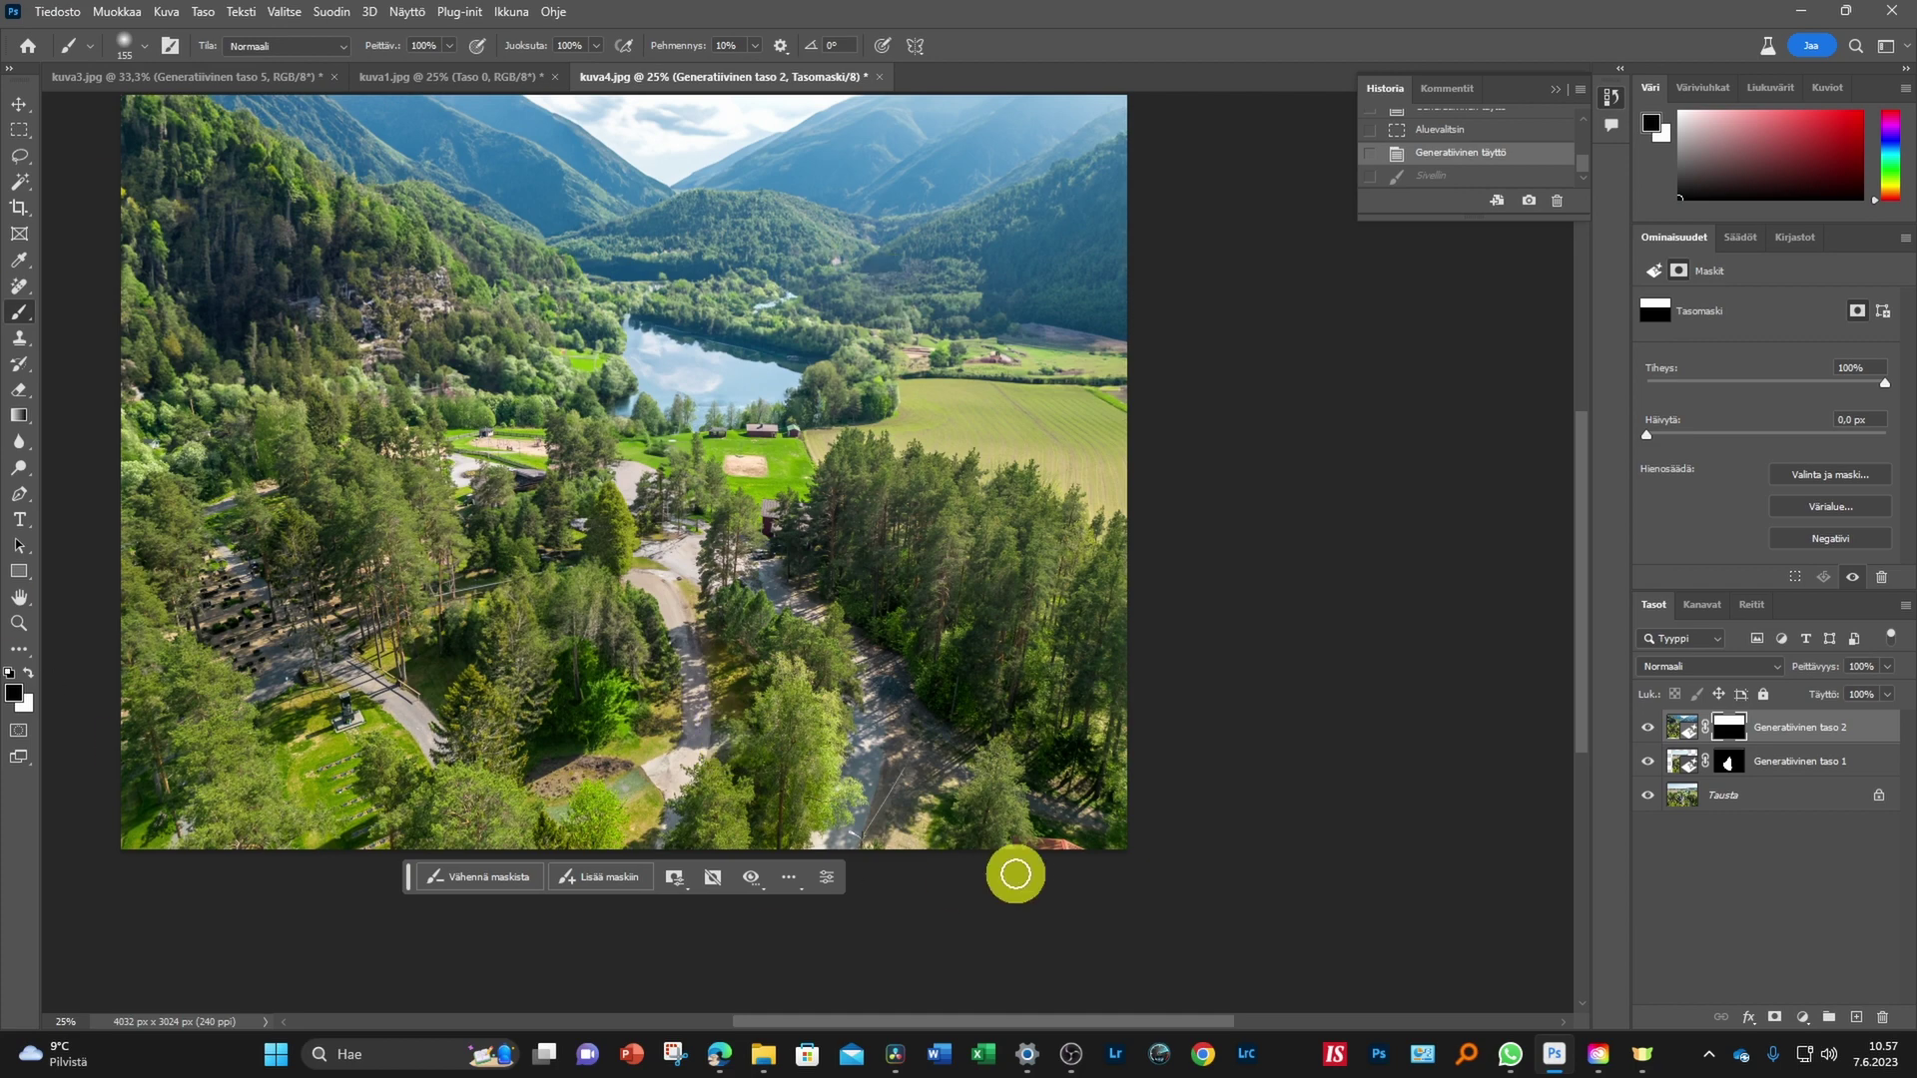
Toggle the generated mountain and tree layers off and on to compare with the original
{"action": "left_click", "coordinate": [1649, 729]}
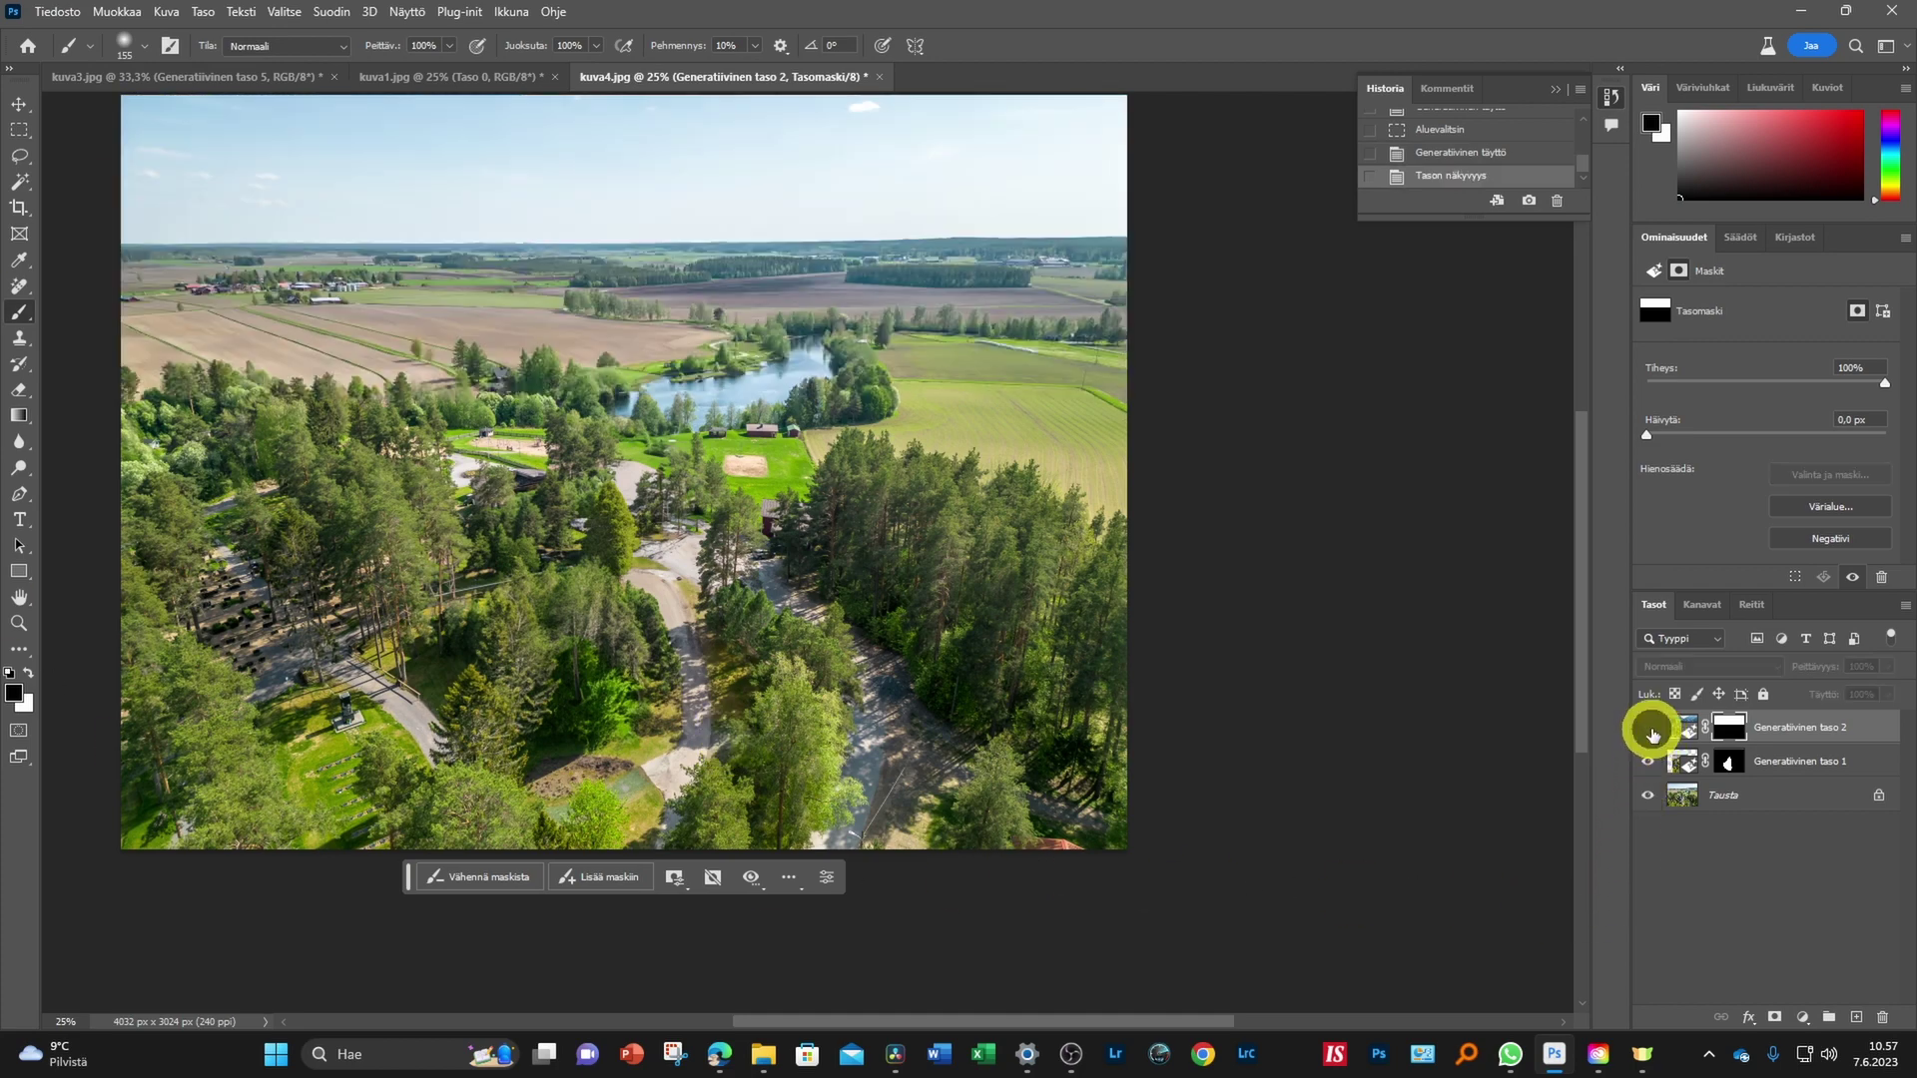
{"action": "left_click", "coordinate": [1649, 729]}
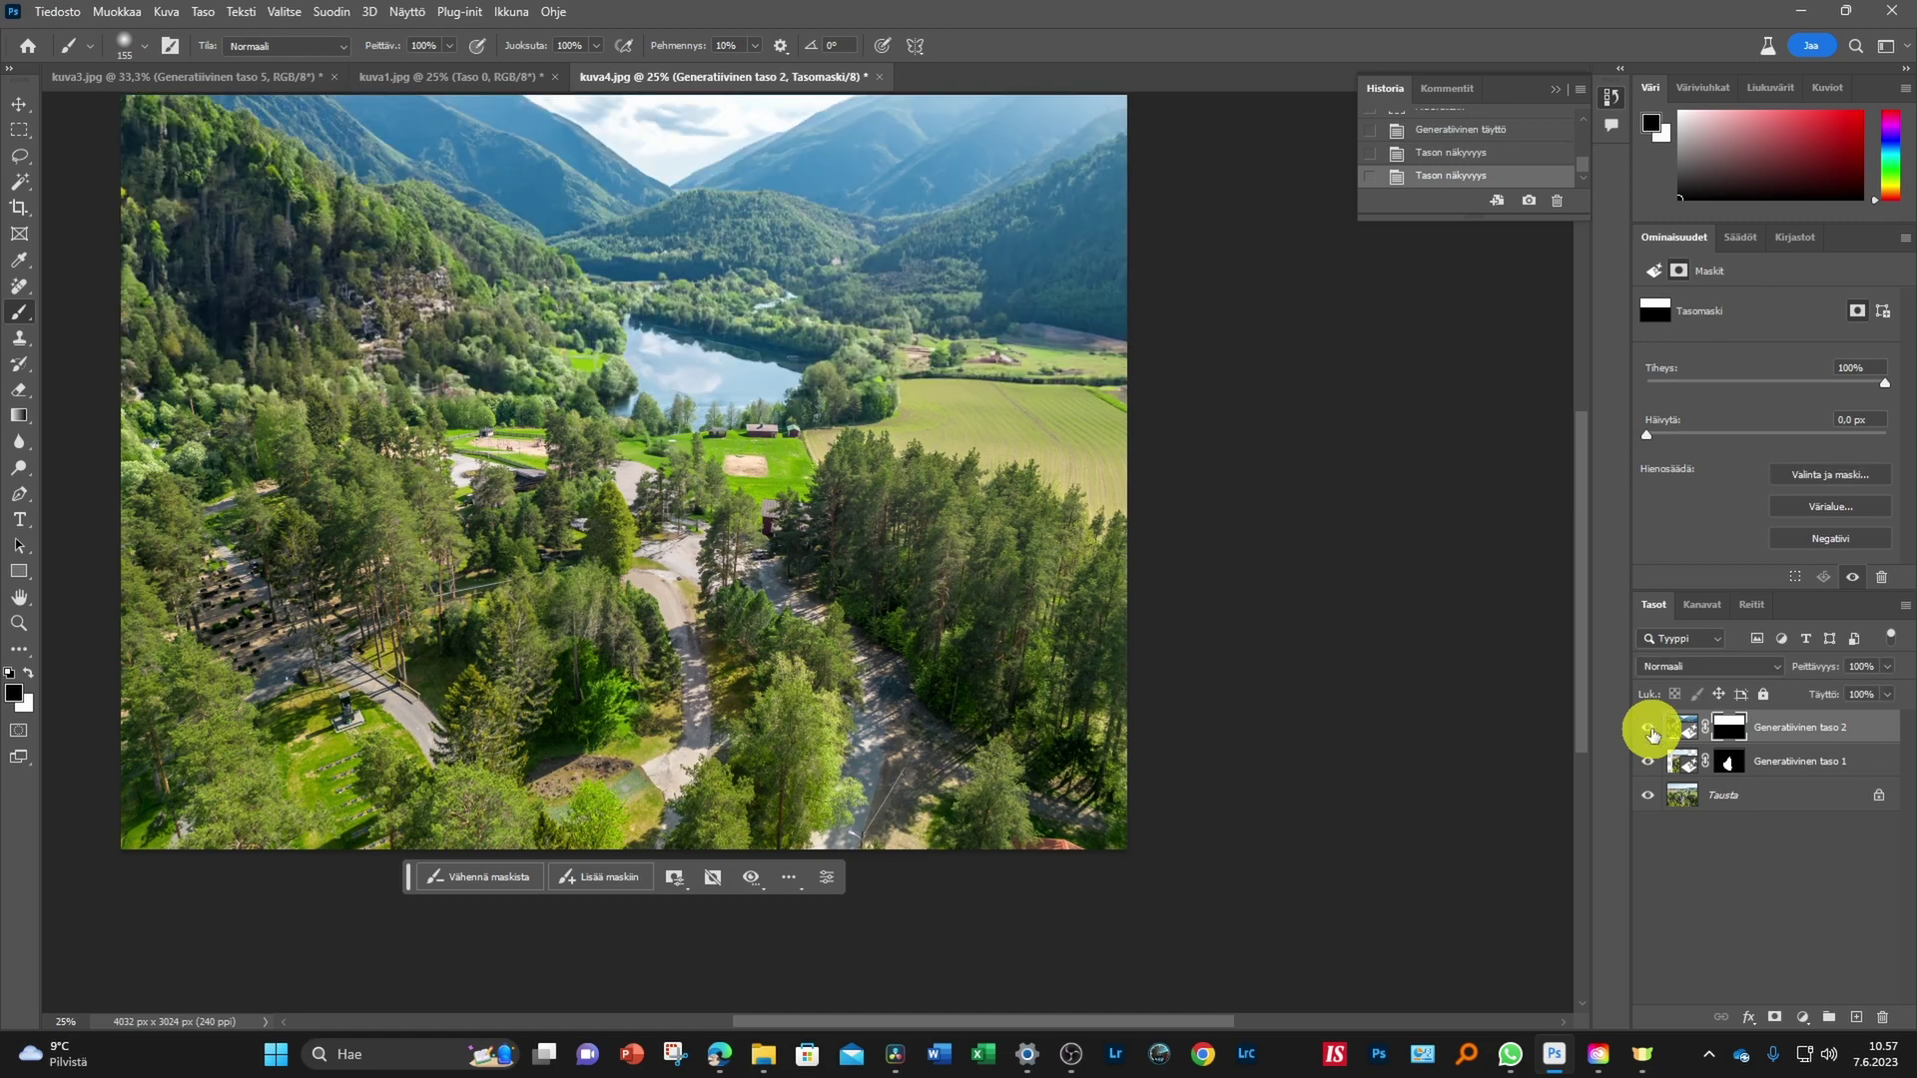
{"action": "left_click", "coordinate": [1649, 730]}
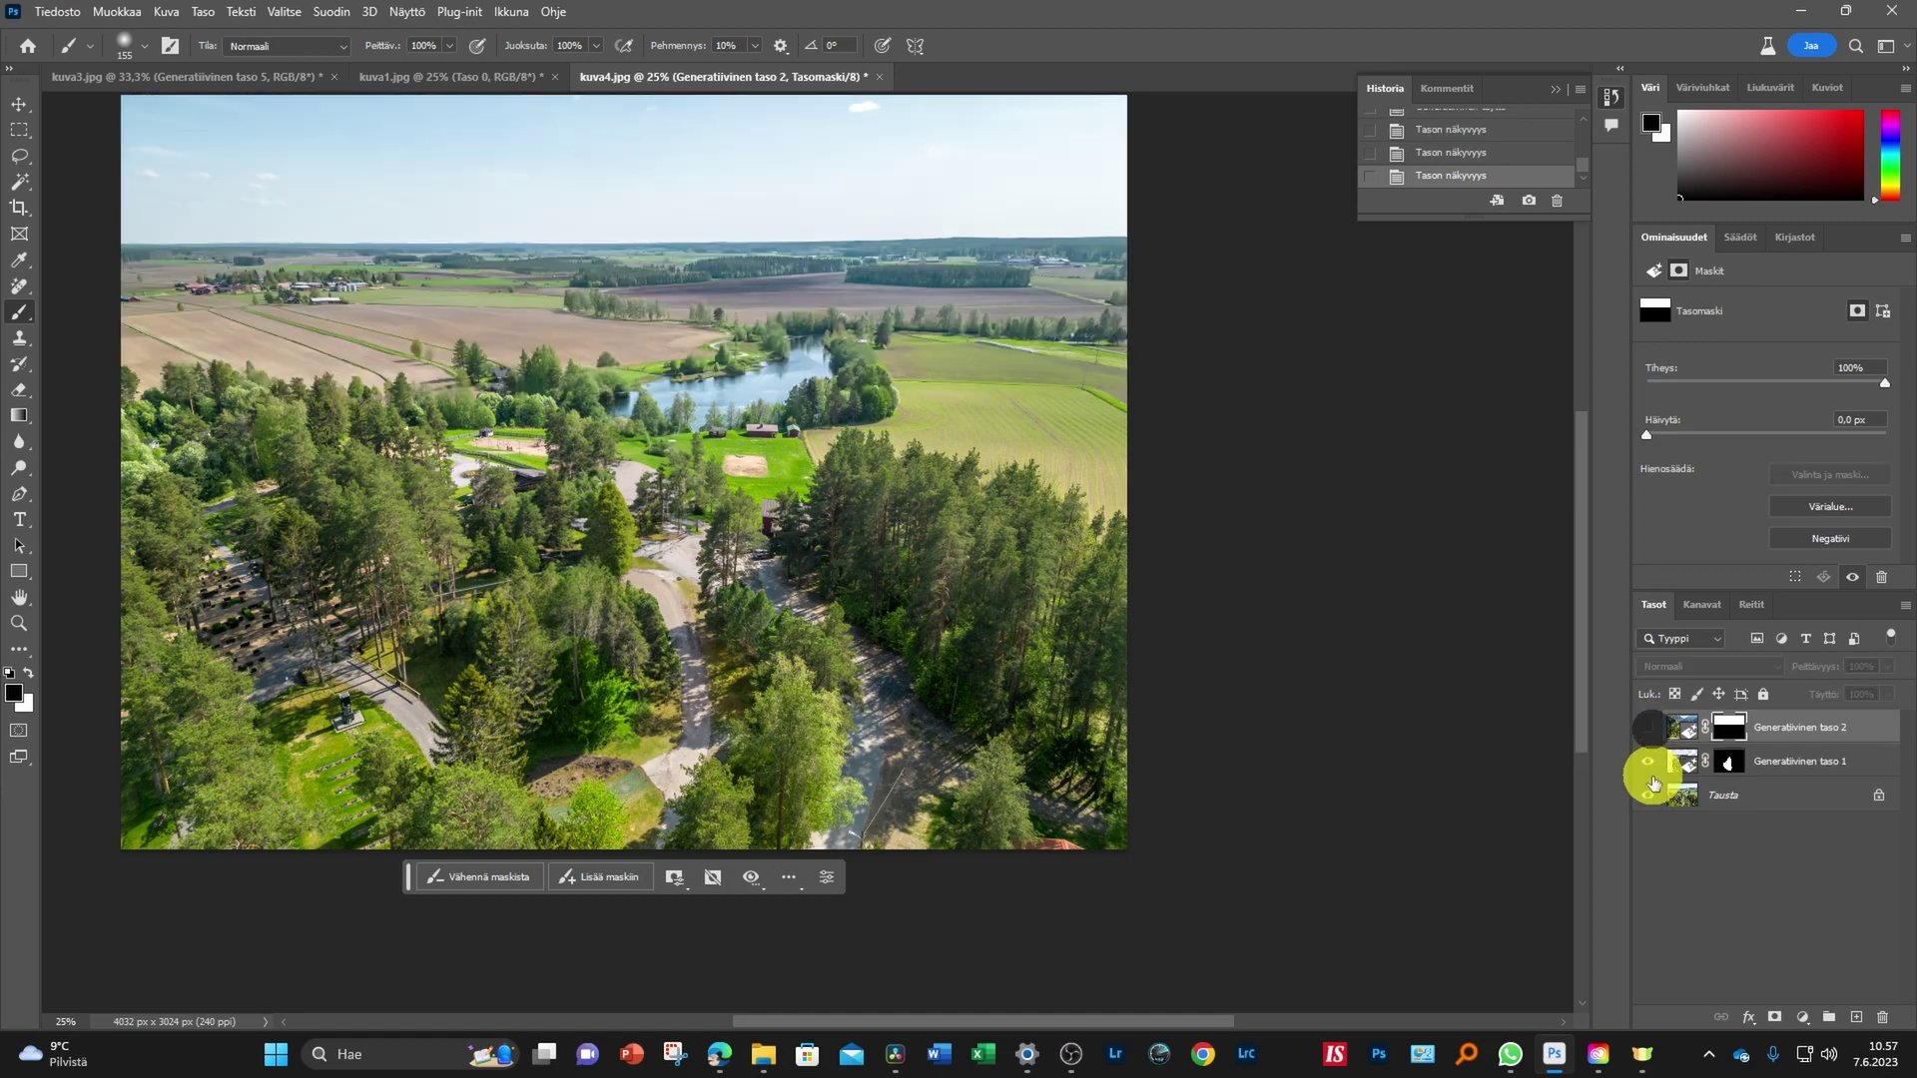
{"action": "left_click", "coordinate": [1650, 764]}
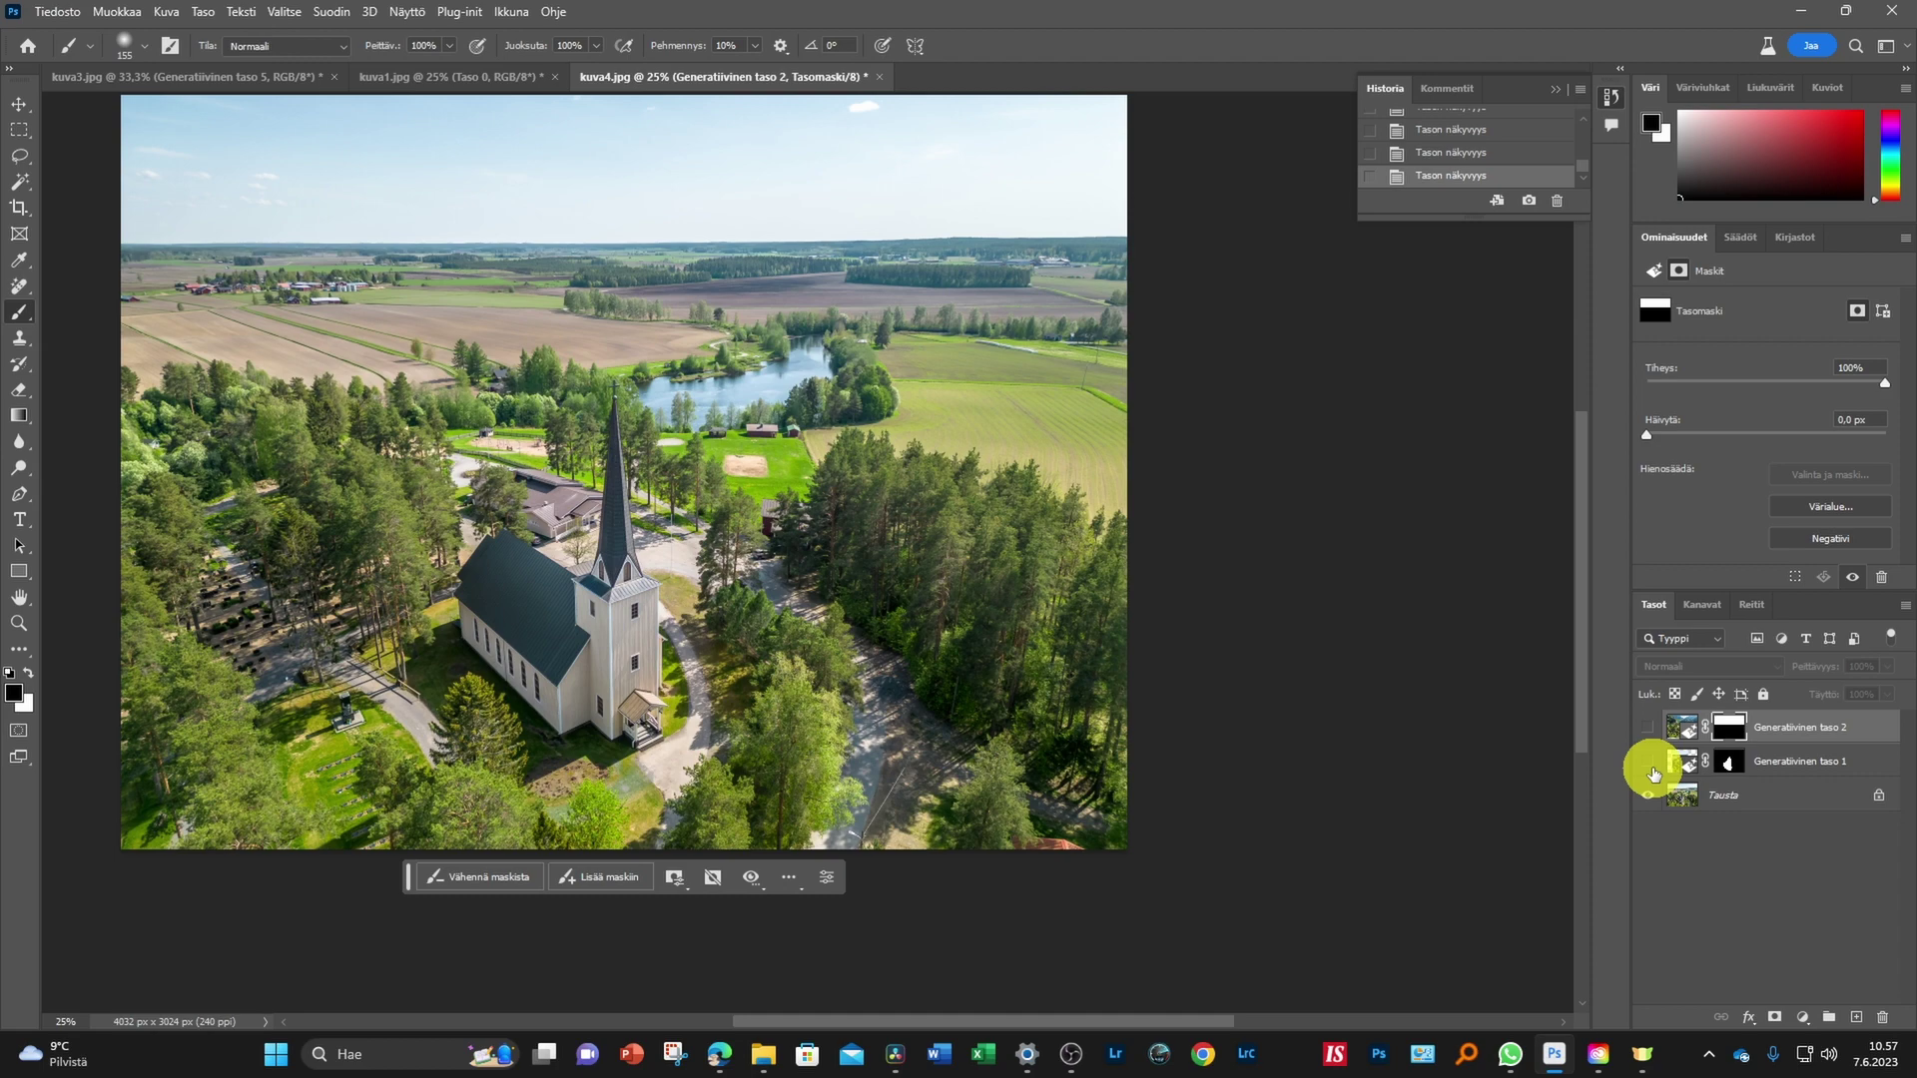
{"action": "left_click", "coordinate": [1649, 765]}
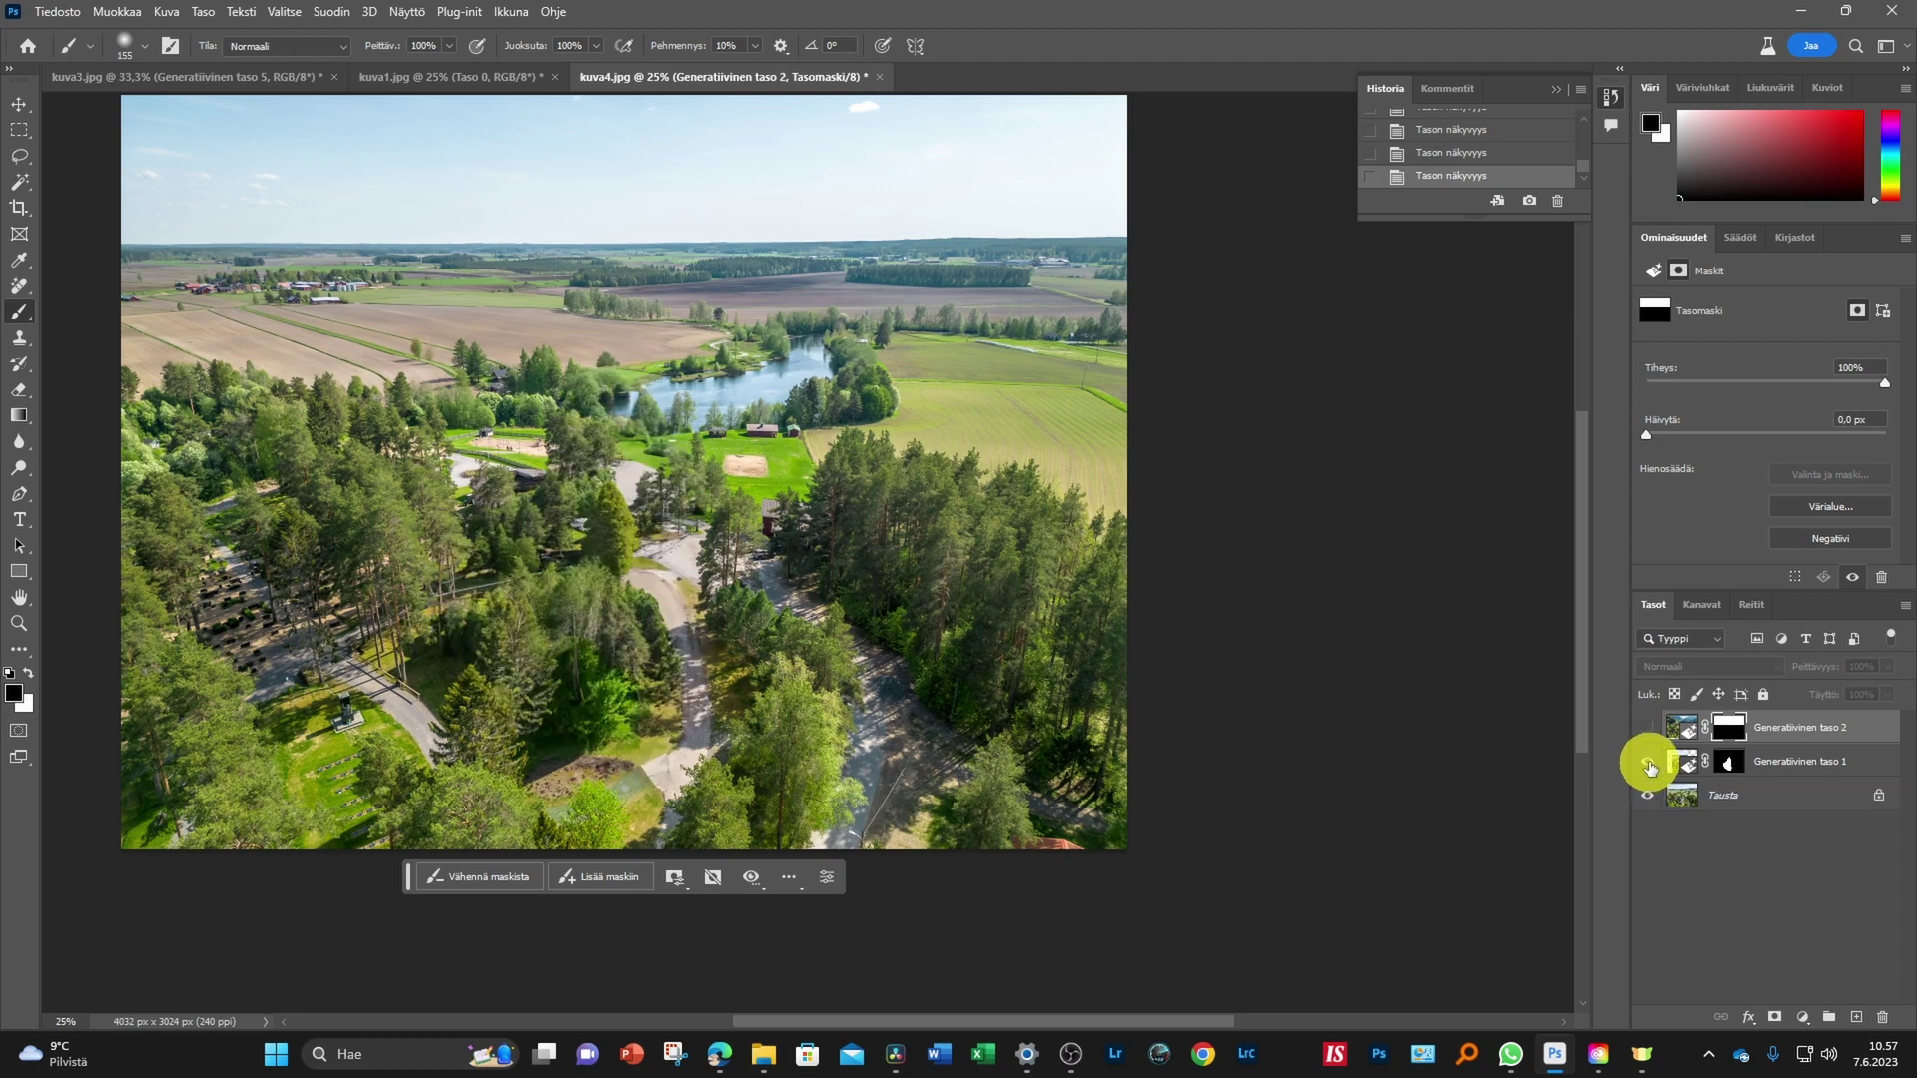
{"action": "left_click", "coordinate": [1648, 727]}
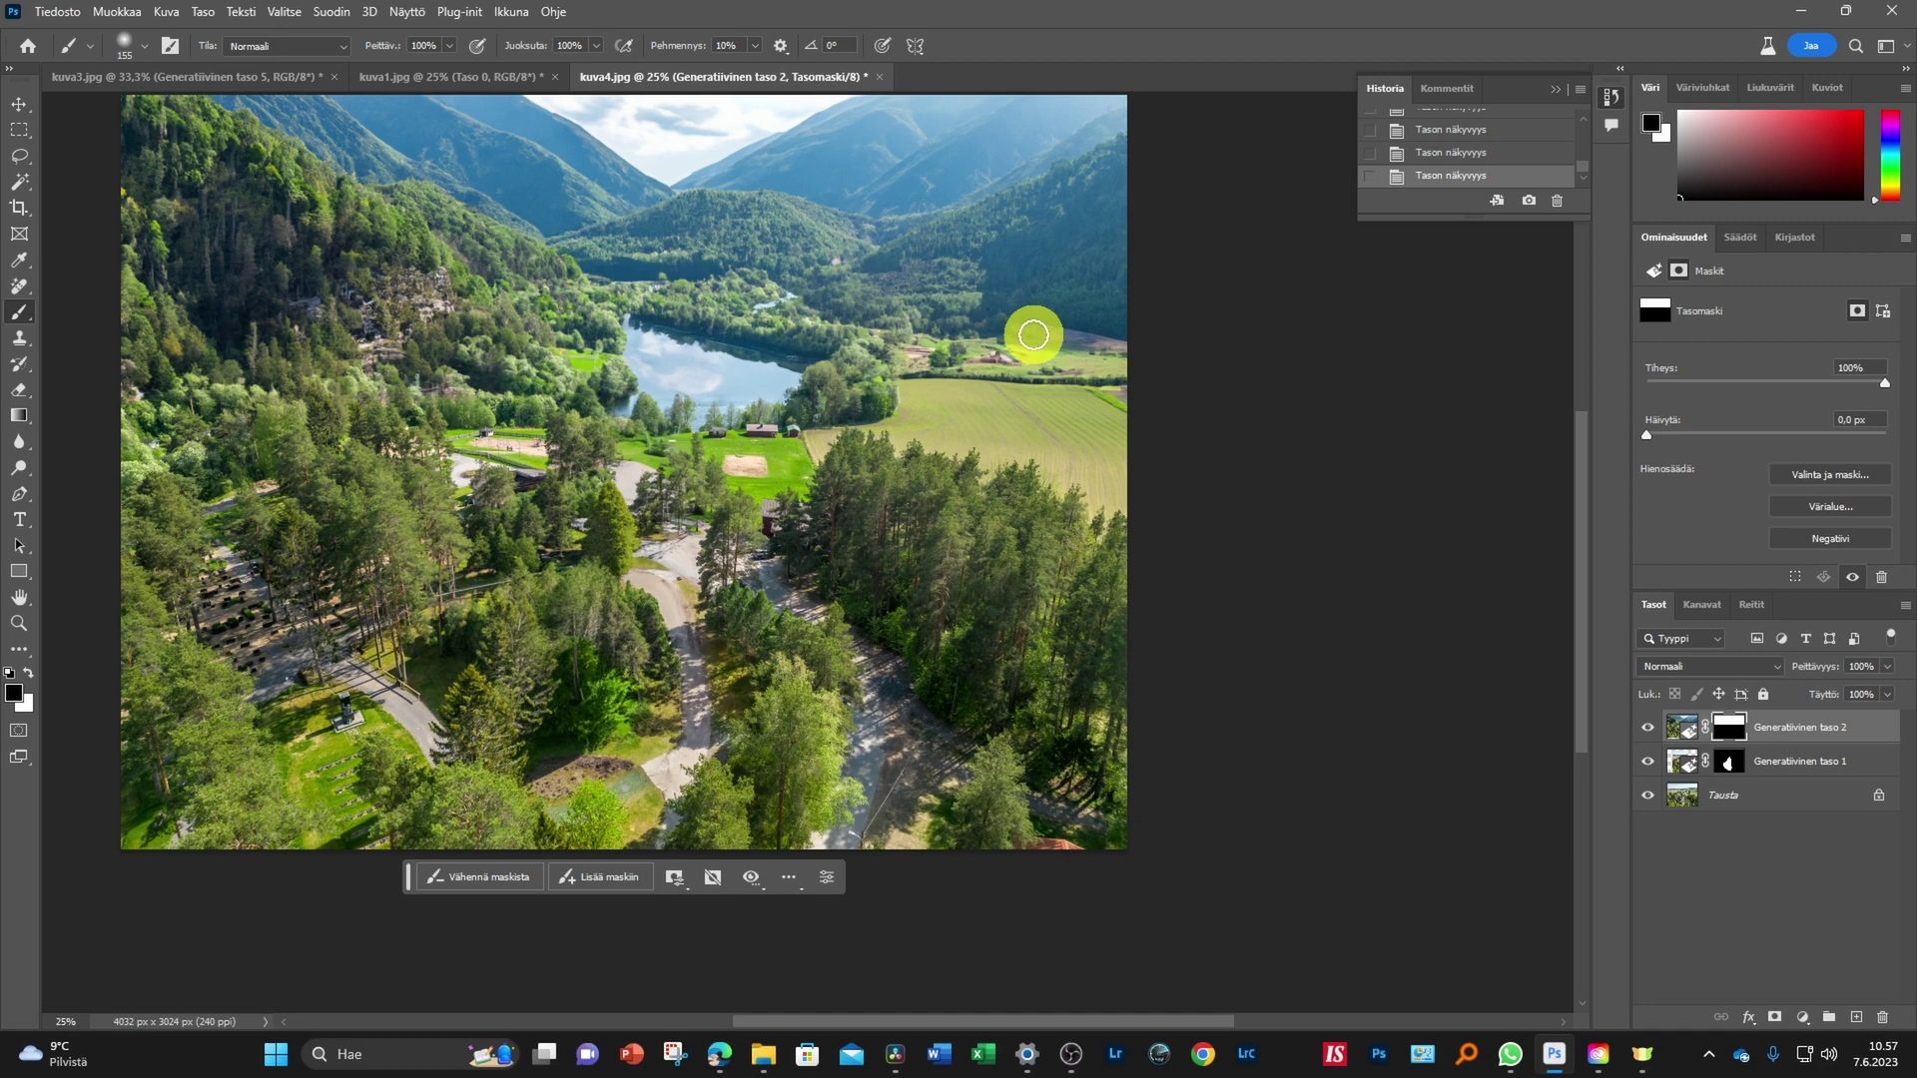
Switch from the cat photo to the green-screen portrait kuva1.jpg
{"action": "left_click", "coordinate": [222, 86]}
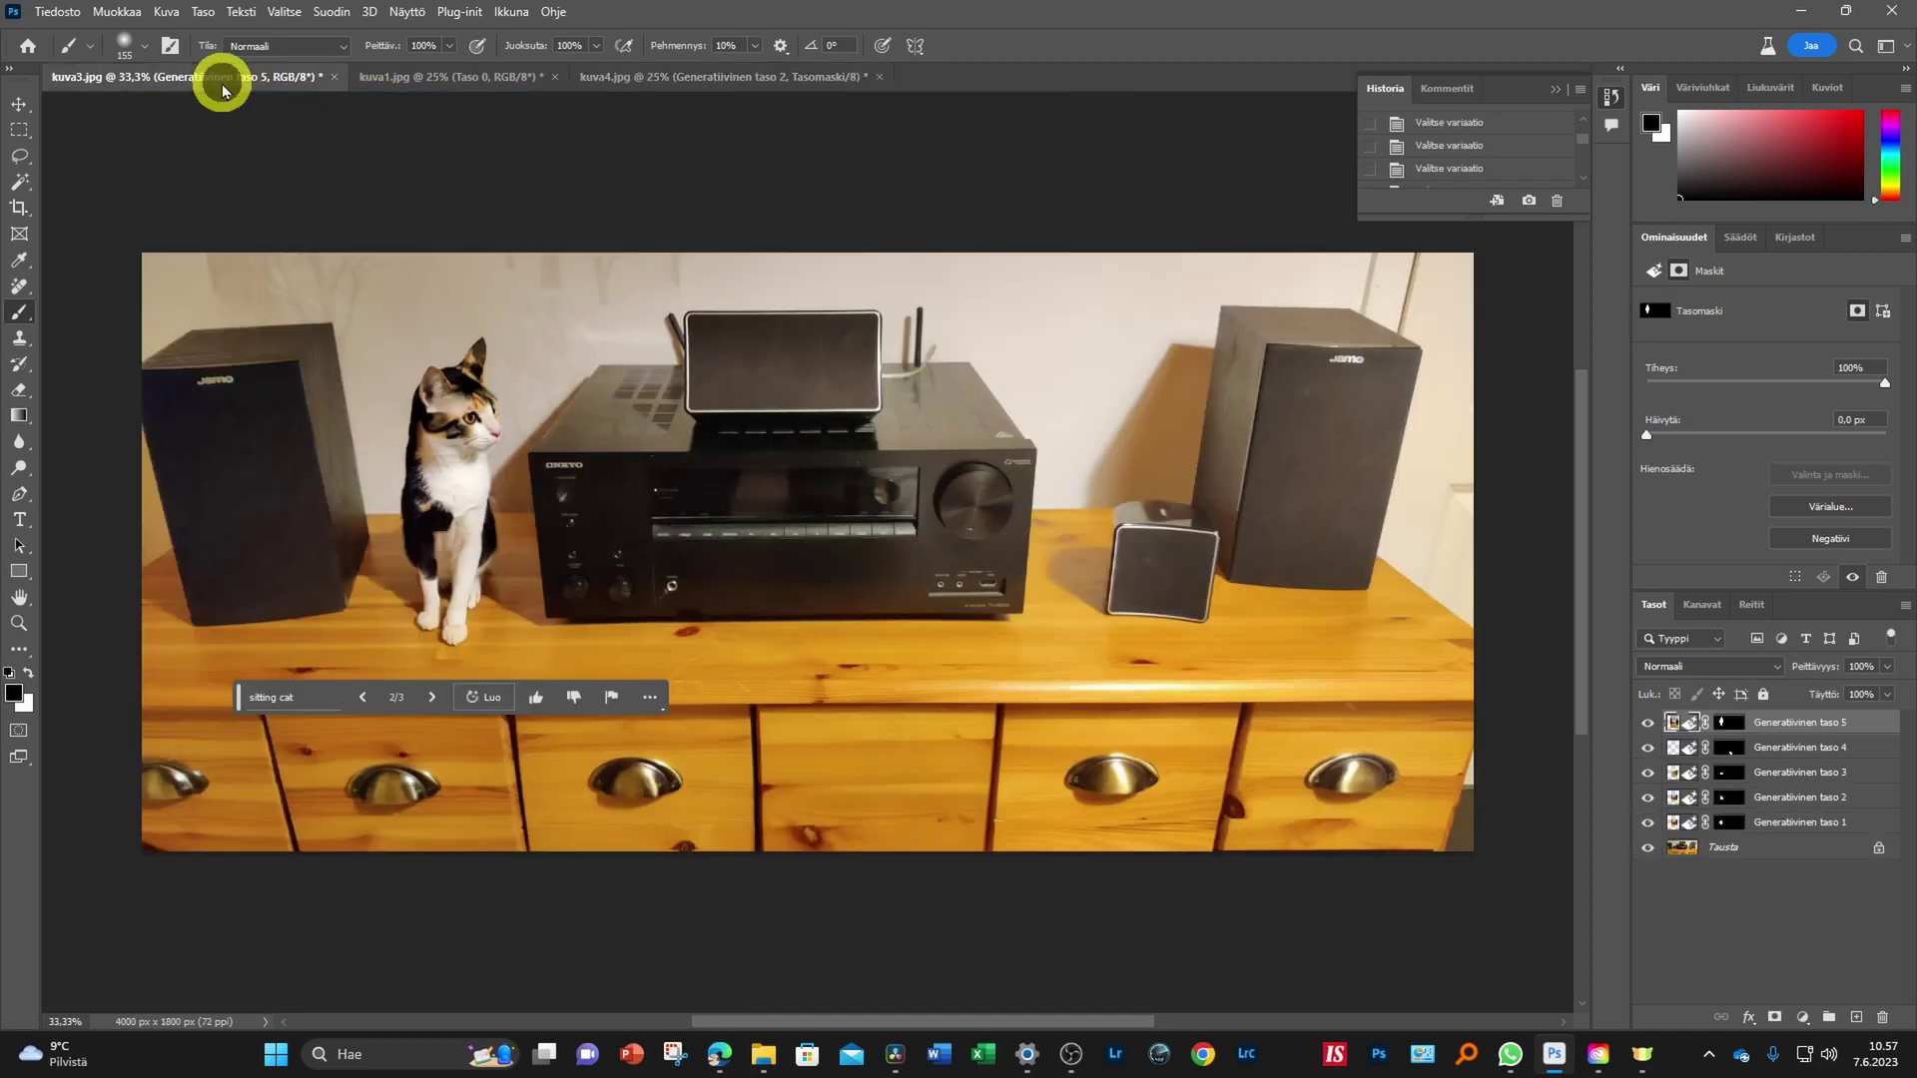
{"action": "left_click", "coordinate": [432, 76]}
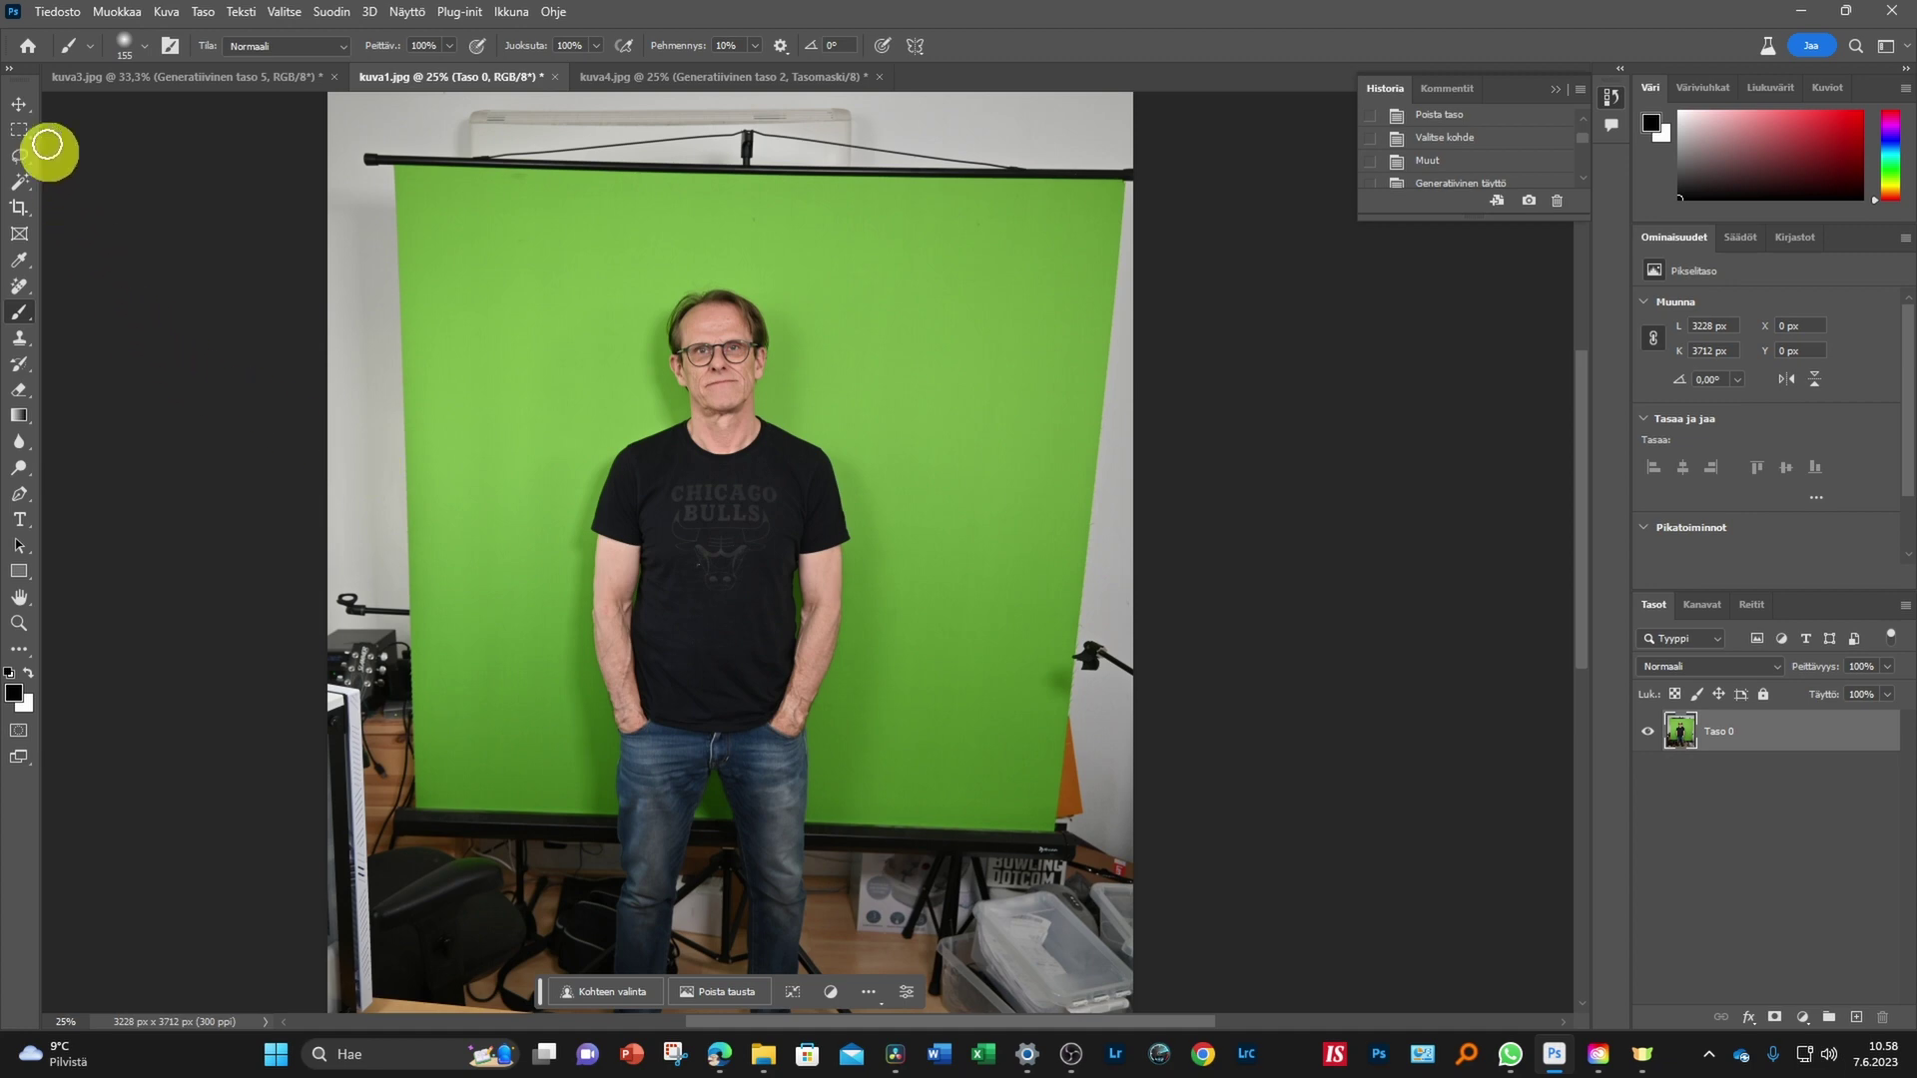
Lasso the man's torso and Generative Fill it with the prompt 'red leather jacket'
{"action": "left_click", "coordinate": [19, 156]}
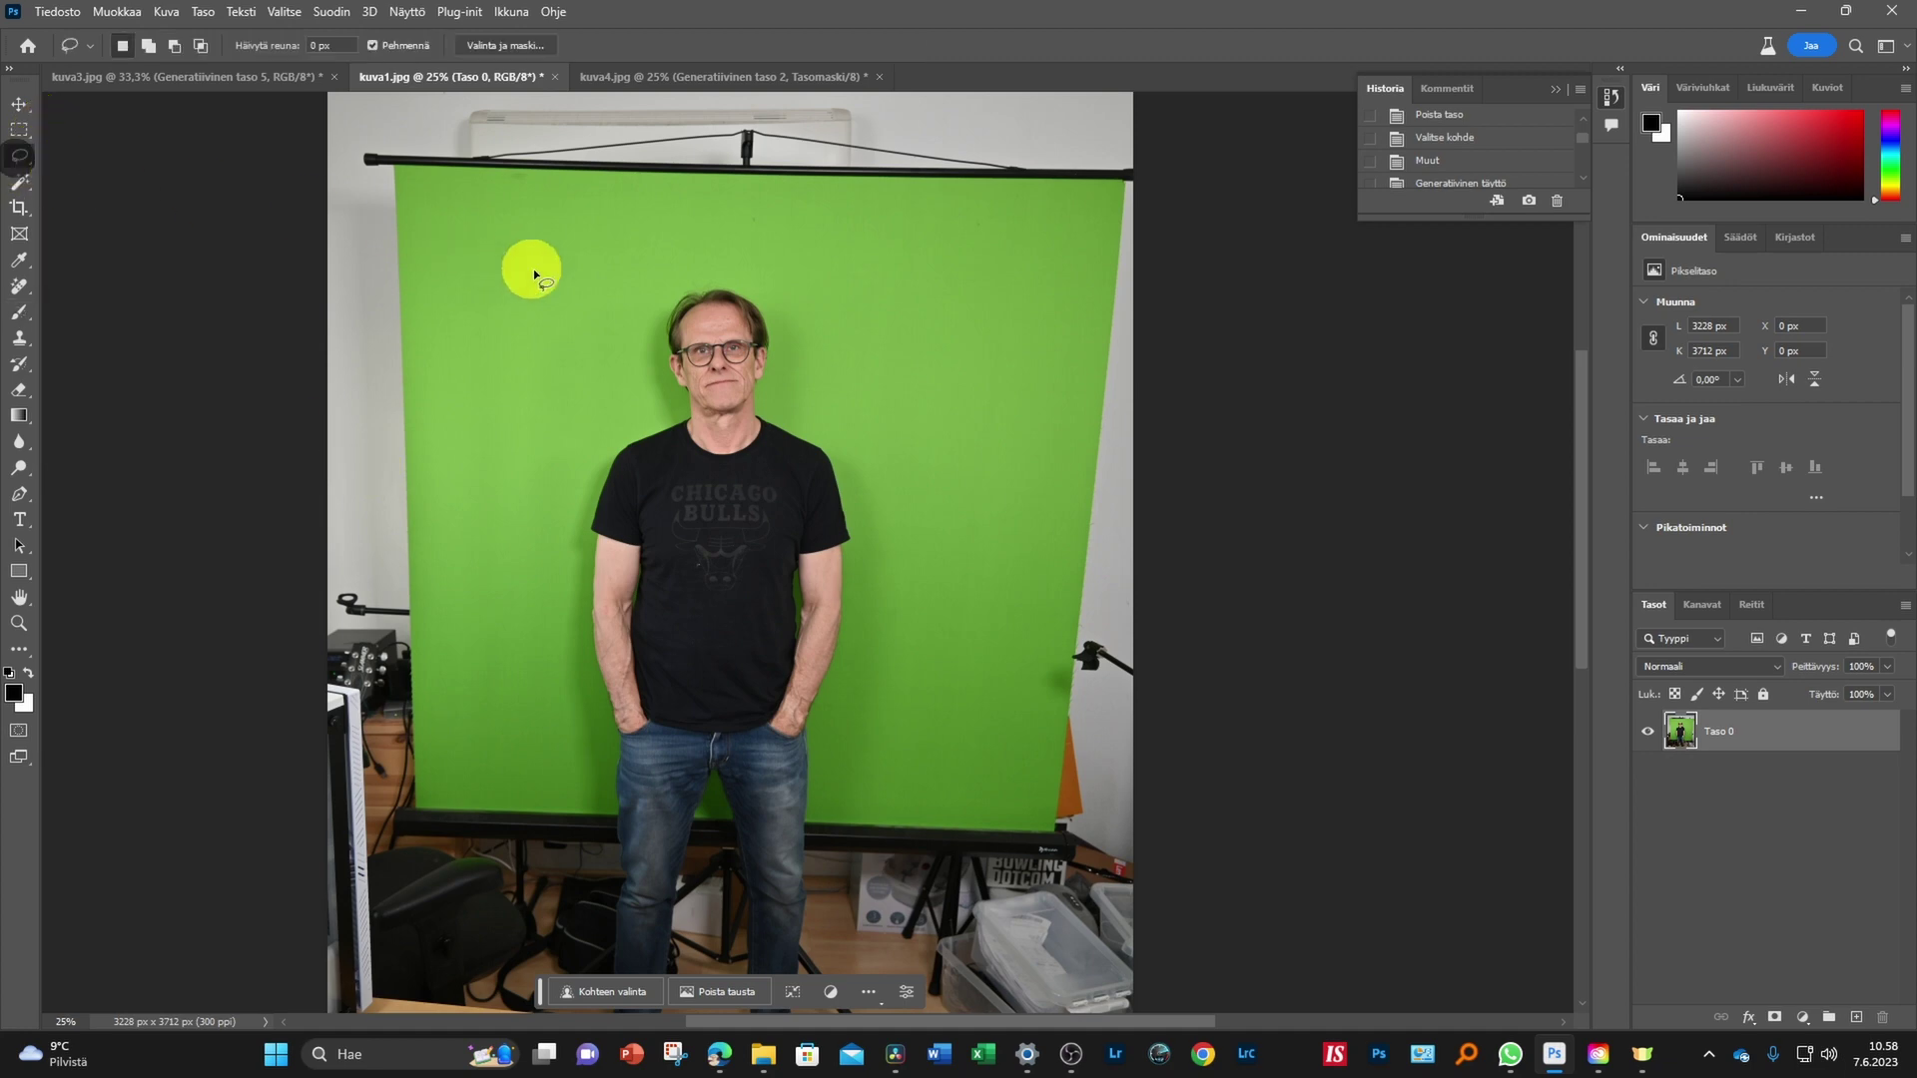
{"action": "mouse_move", "coordinate": [657, 423]}
{"action": "left_mouse_down"}
{"action": "mouse_move", "coordinate": [616, 442]}
{"action": "mouse_move", "coordinate": [577, 511]}
{"action": "left_mouse_up"}
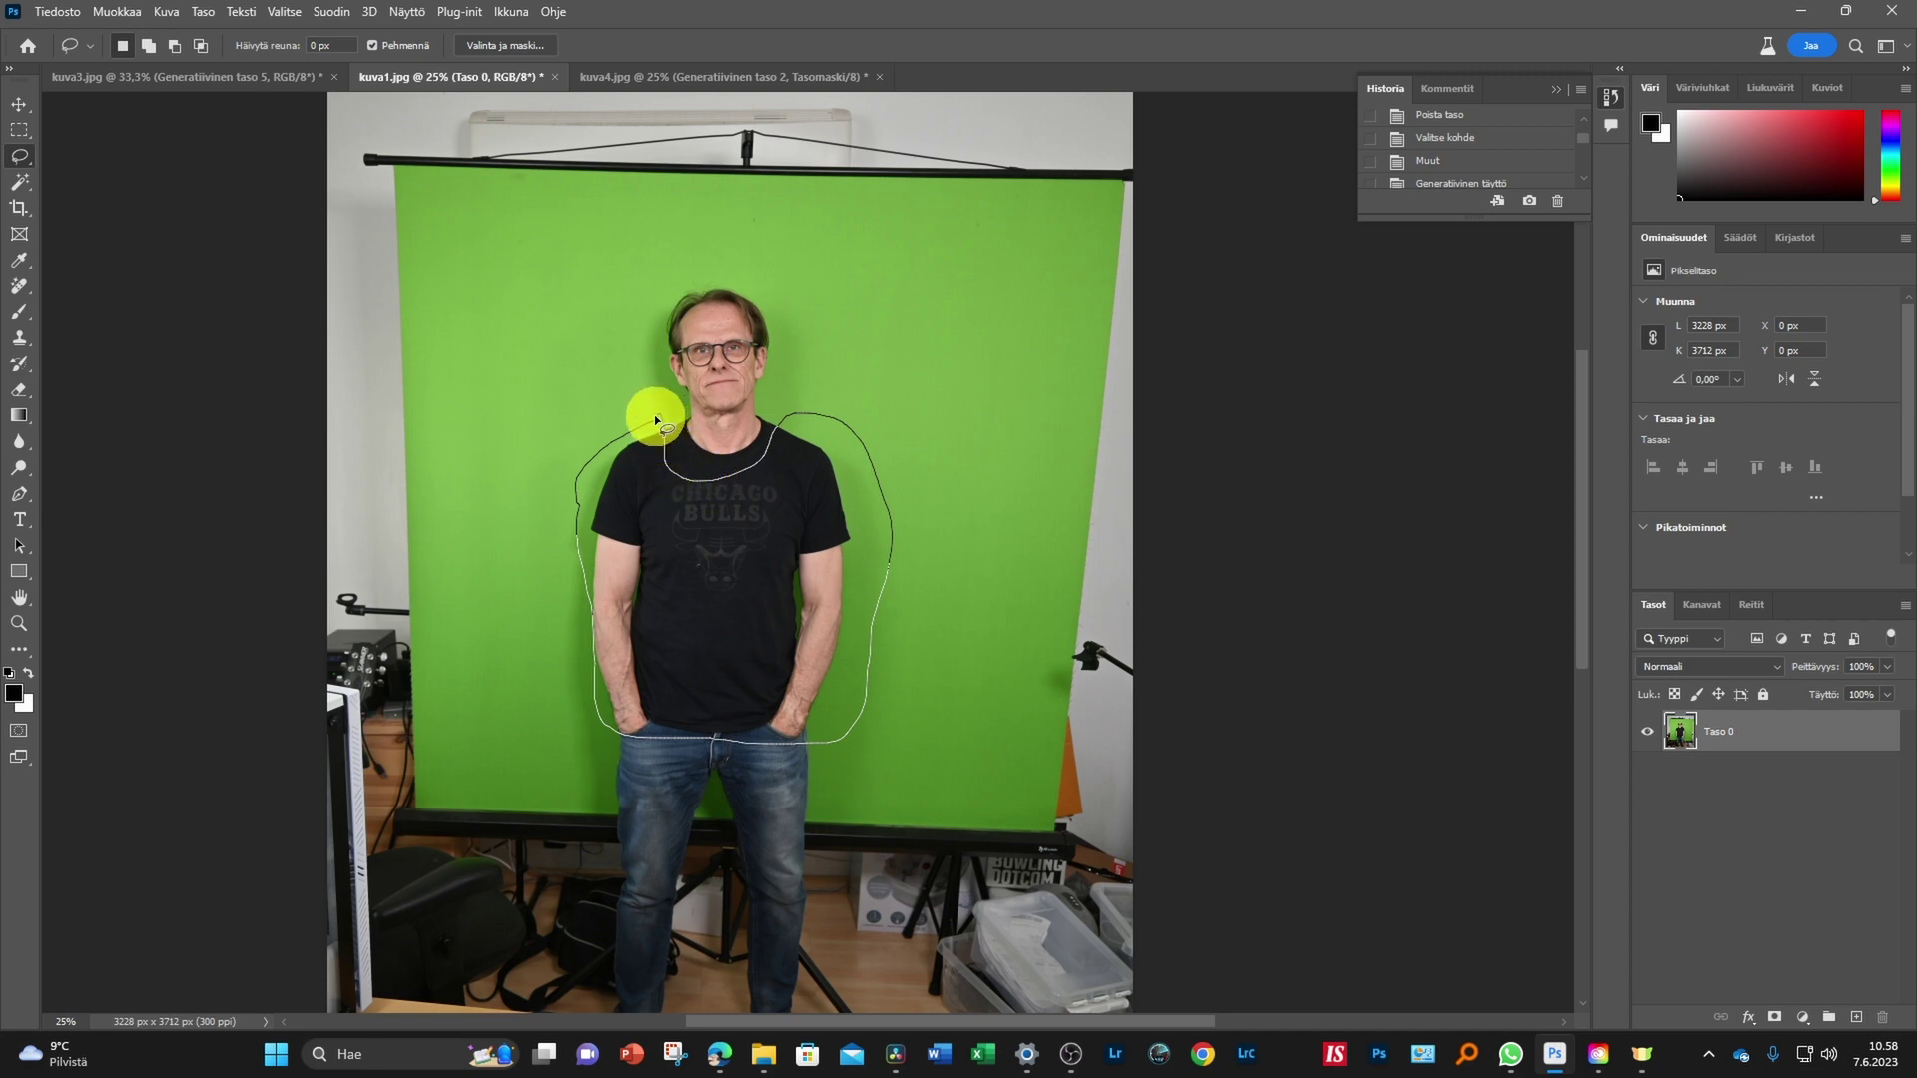
{"action": "left_click_drag", "start_coordinate": [657, 420], "coordinate": [654, 416]}
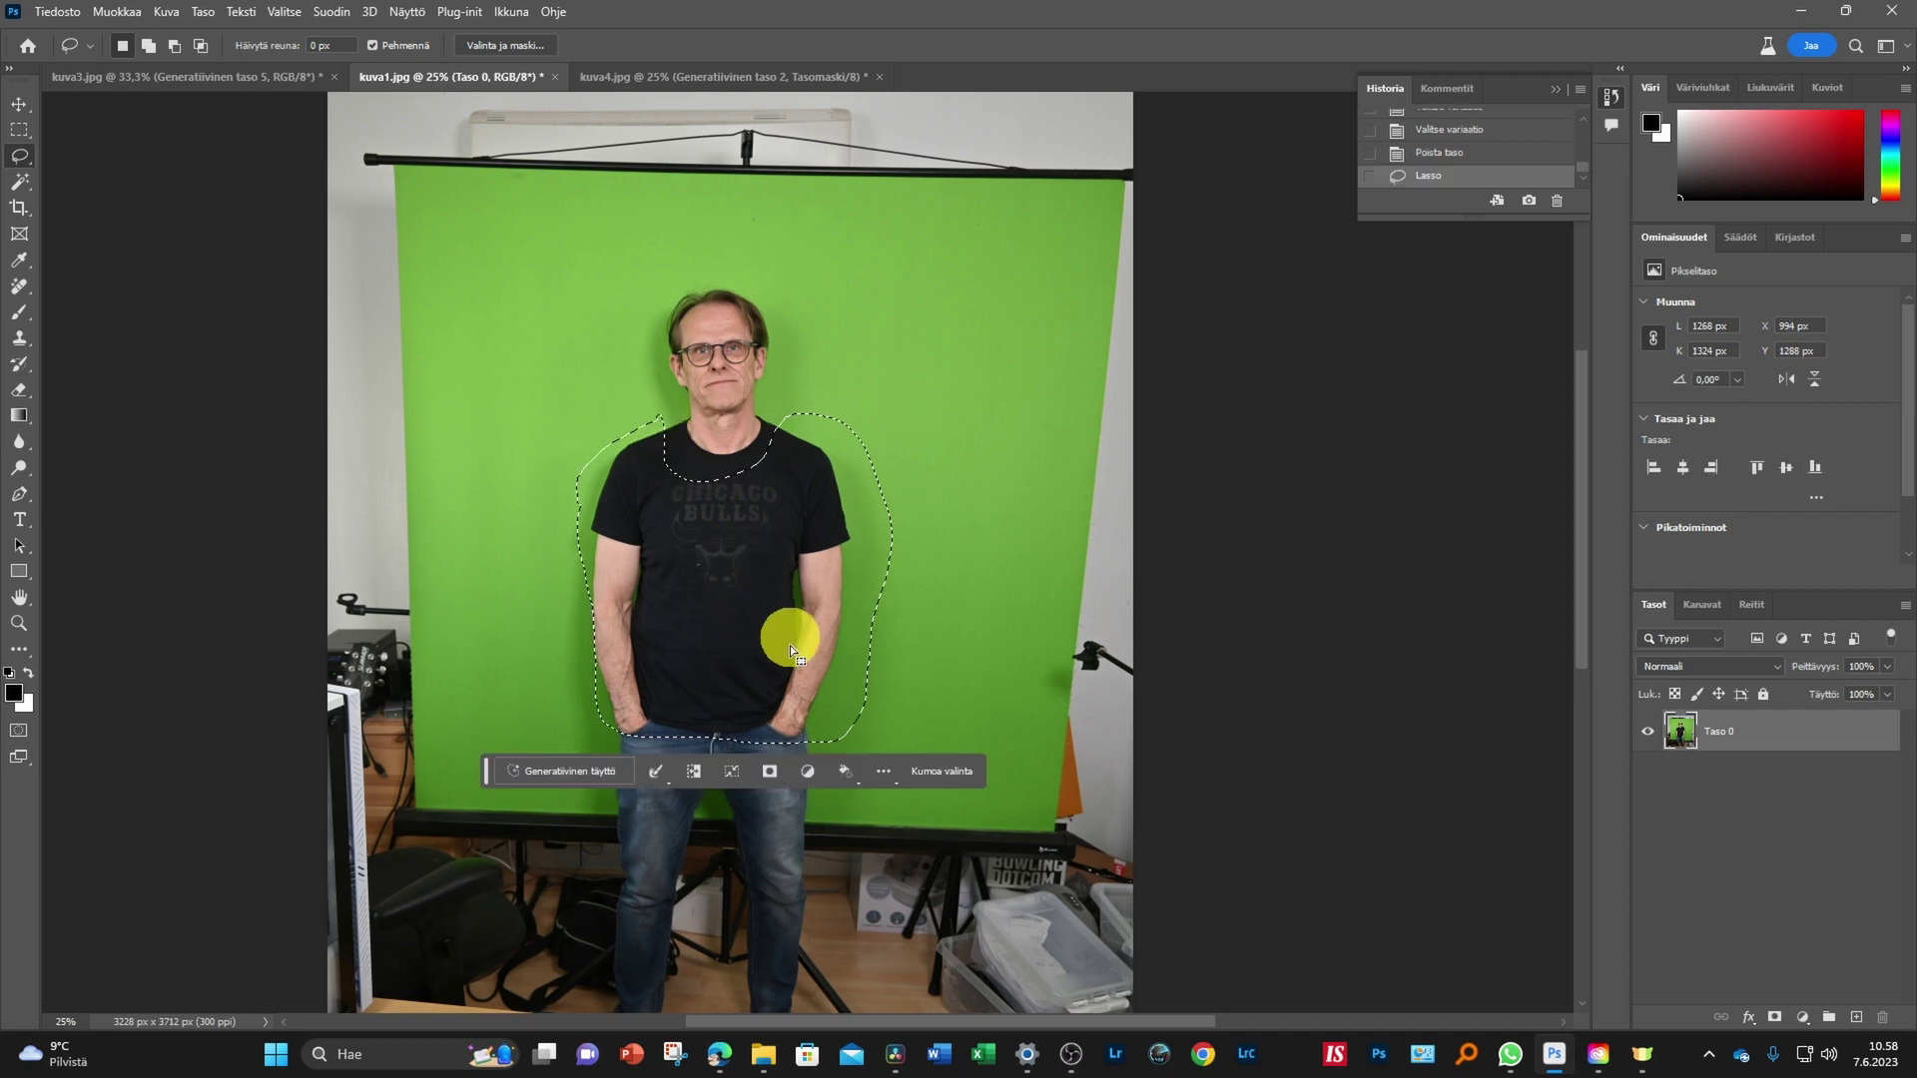
{"action": "left_click", "coordinate": [556, 785]}
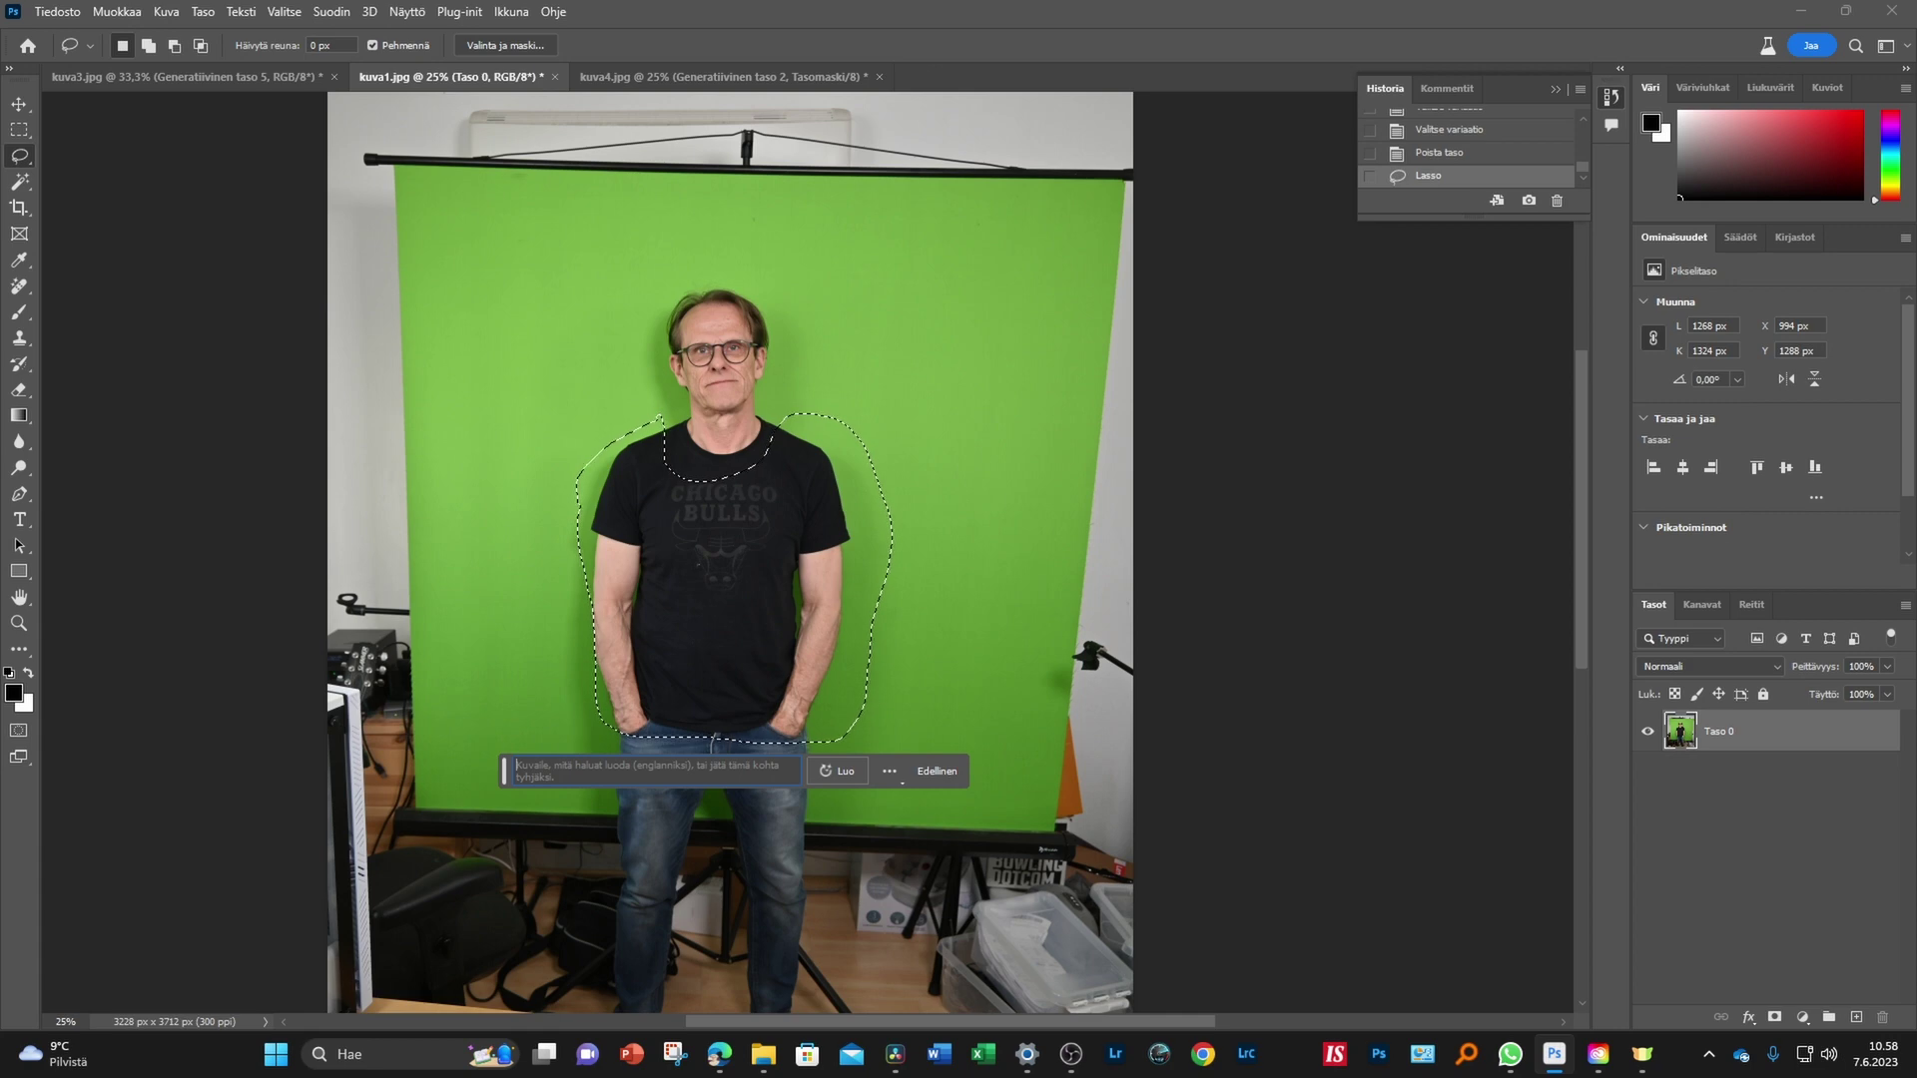
{"action": "type", "text": "red"}
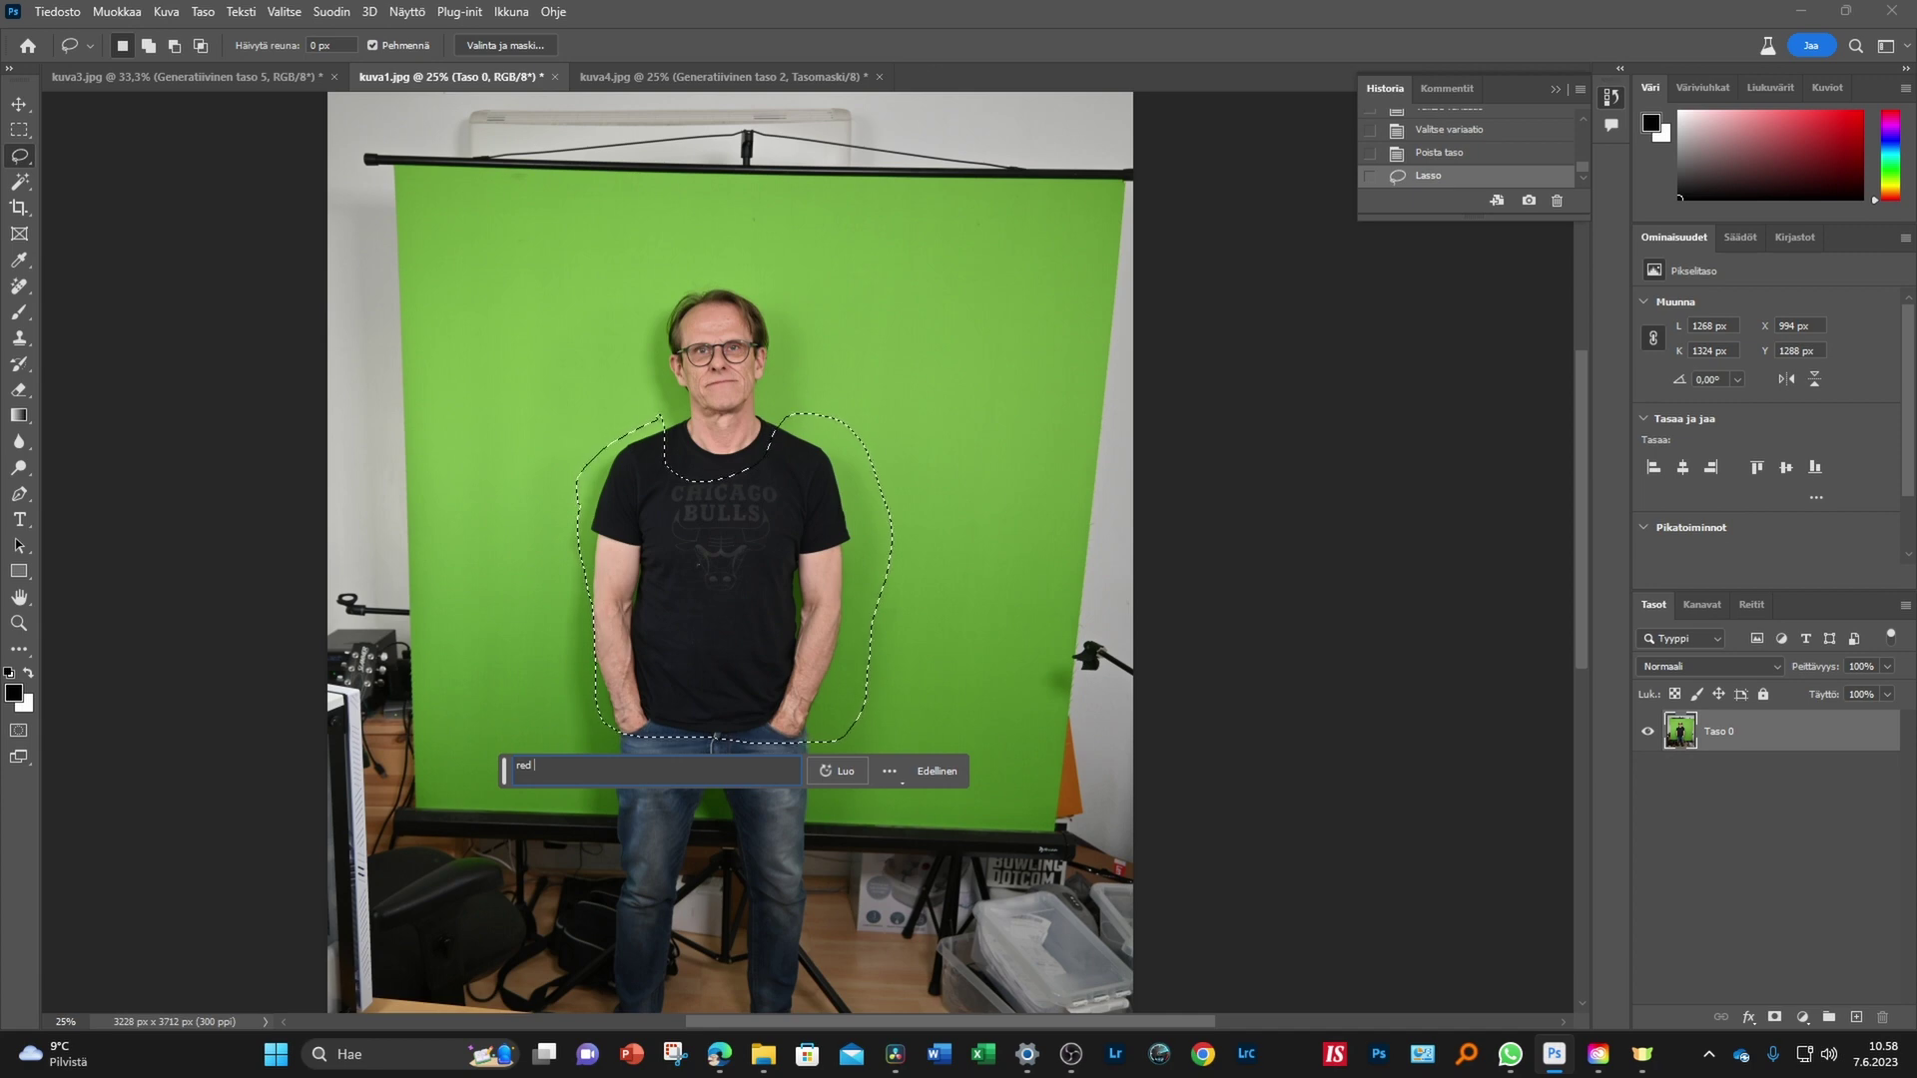
{"action": "type", "text": "leath"}
{"action": "type", "text": "er "}
{"action": "type", "text": "jacket"}
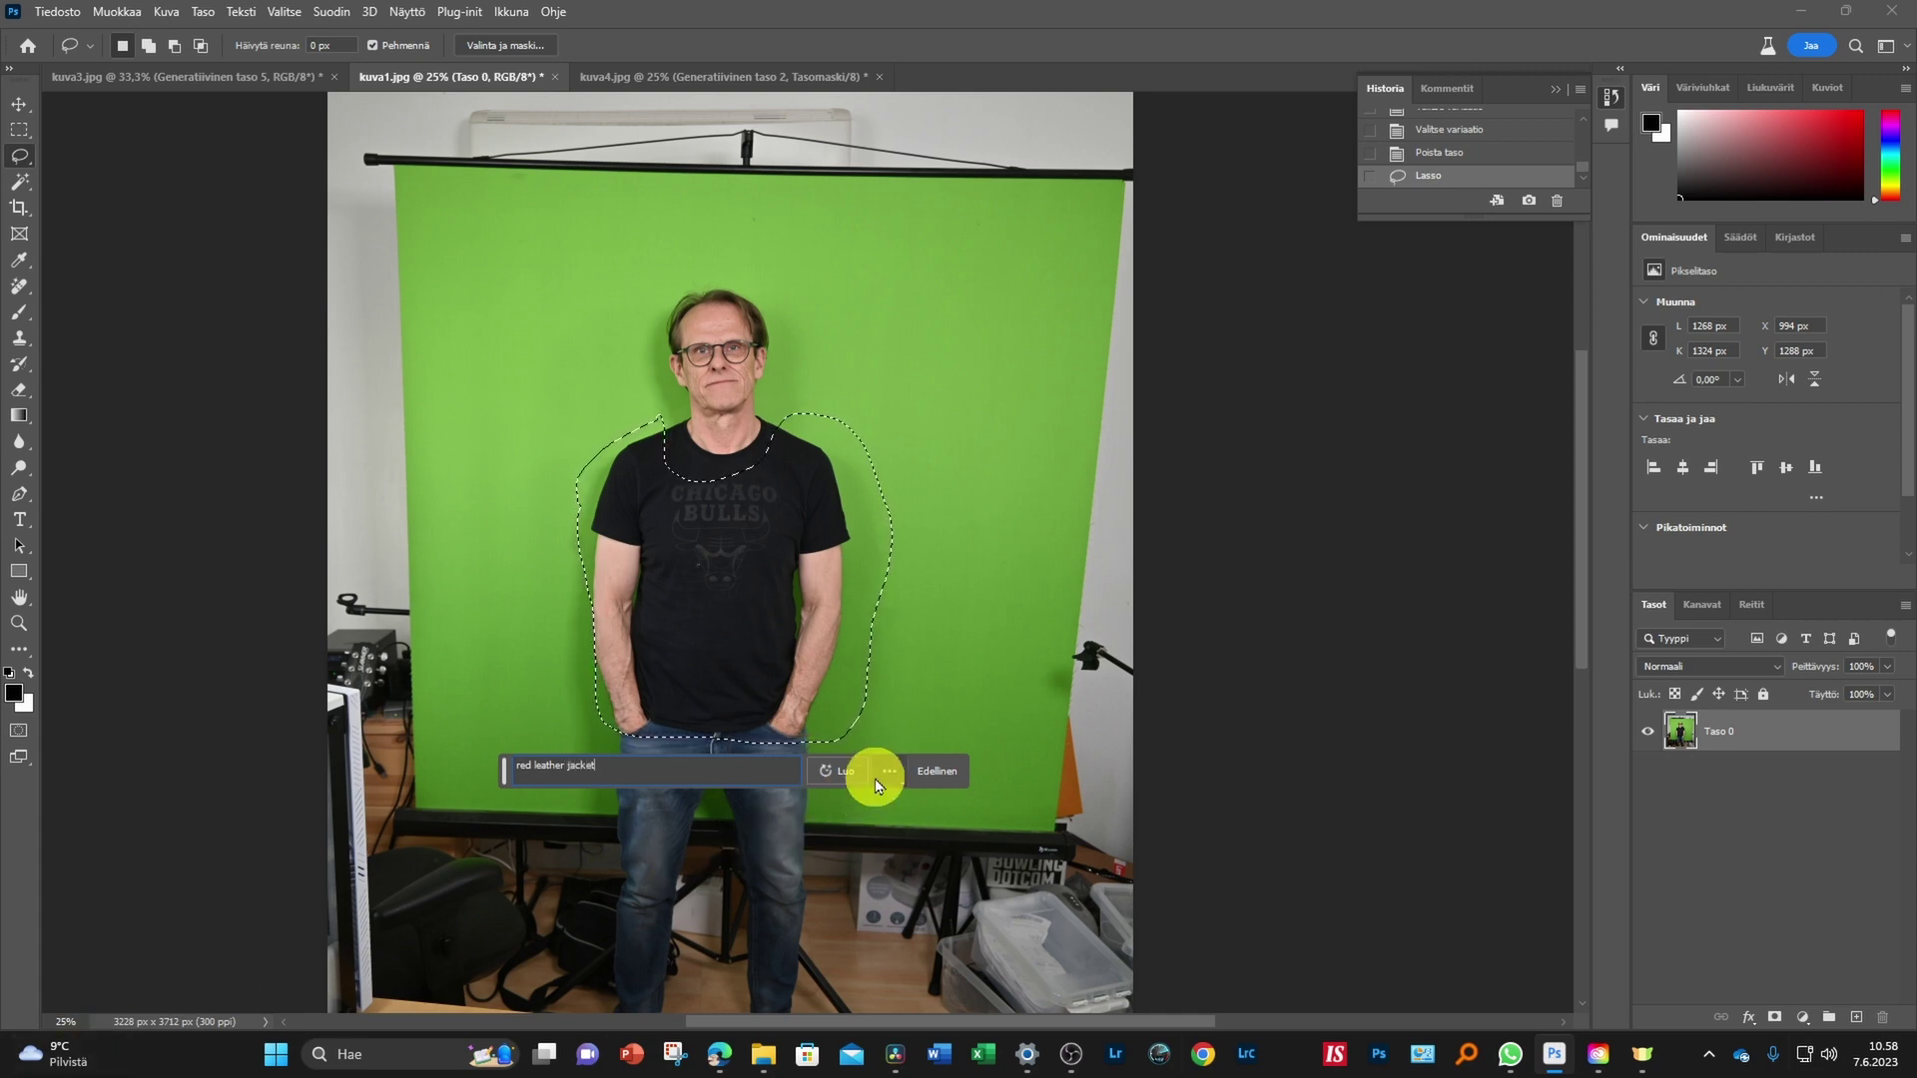
{"action": "left_click", "coordinate": [841, 773]}
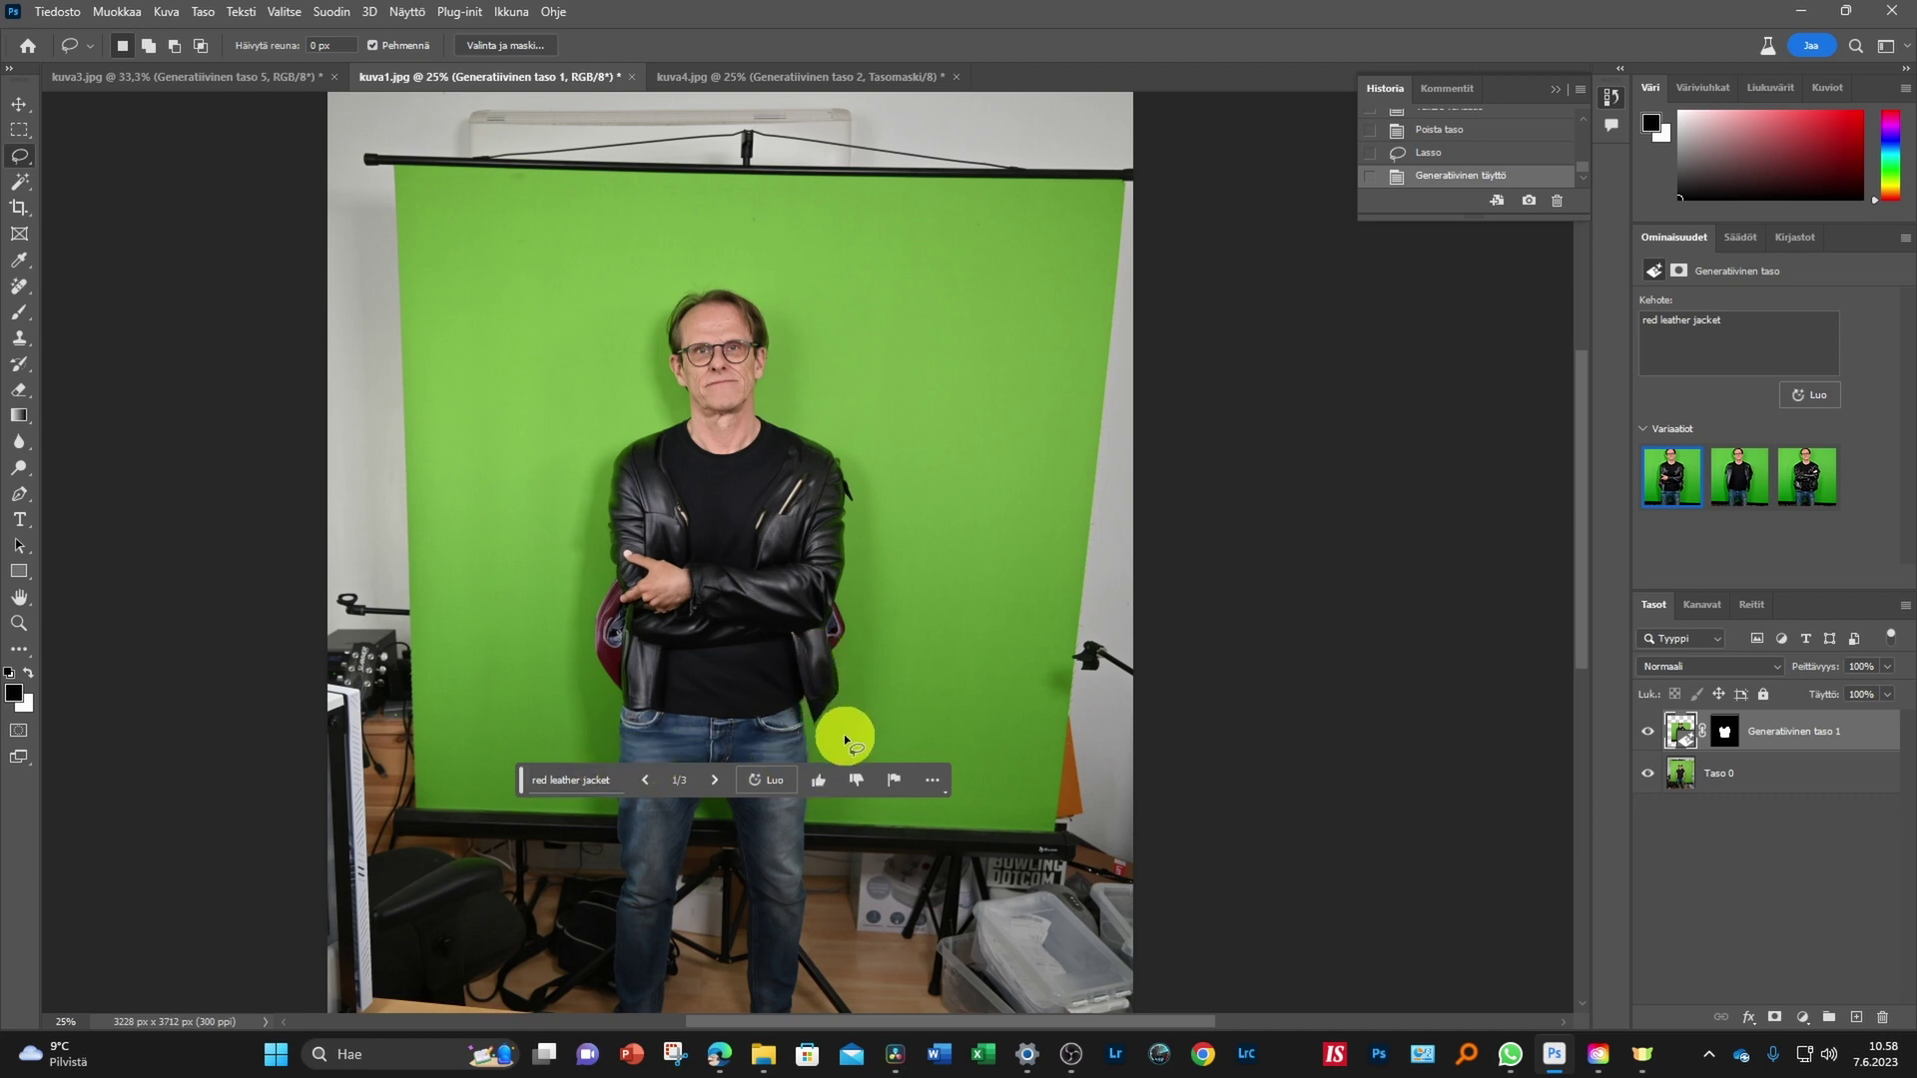
Compare the first jacket variations and generate three more
{"action": "left_click", "coordinate": [1745, 496]}
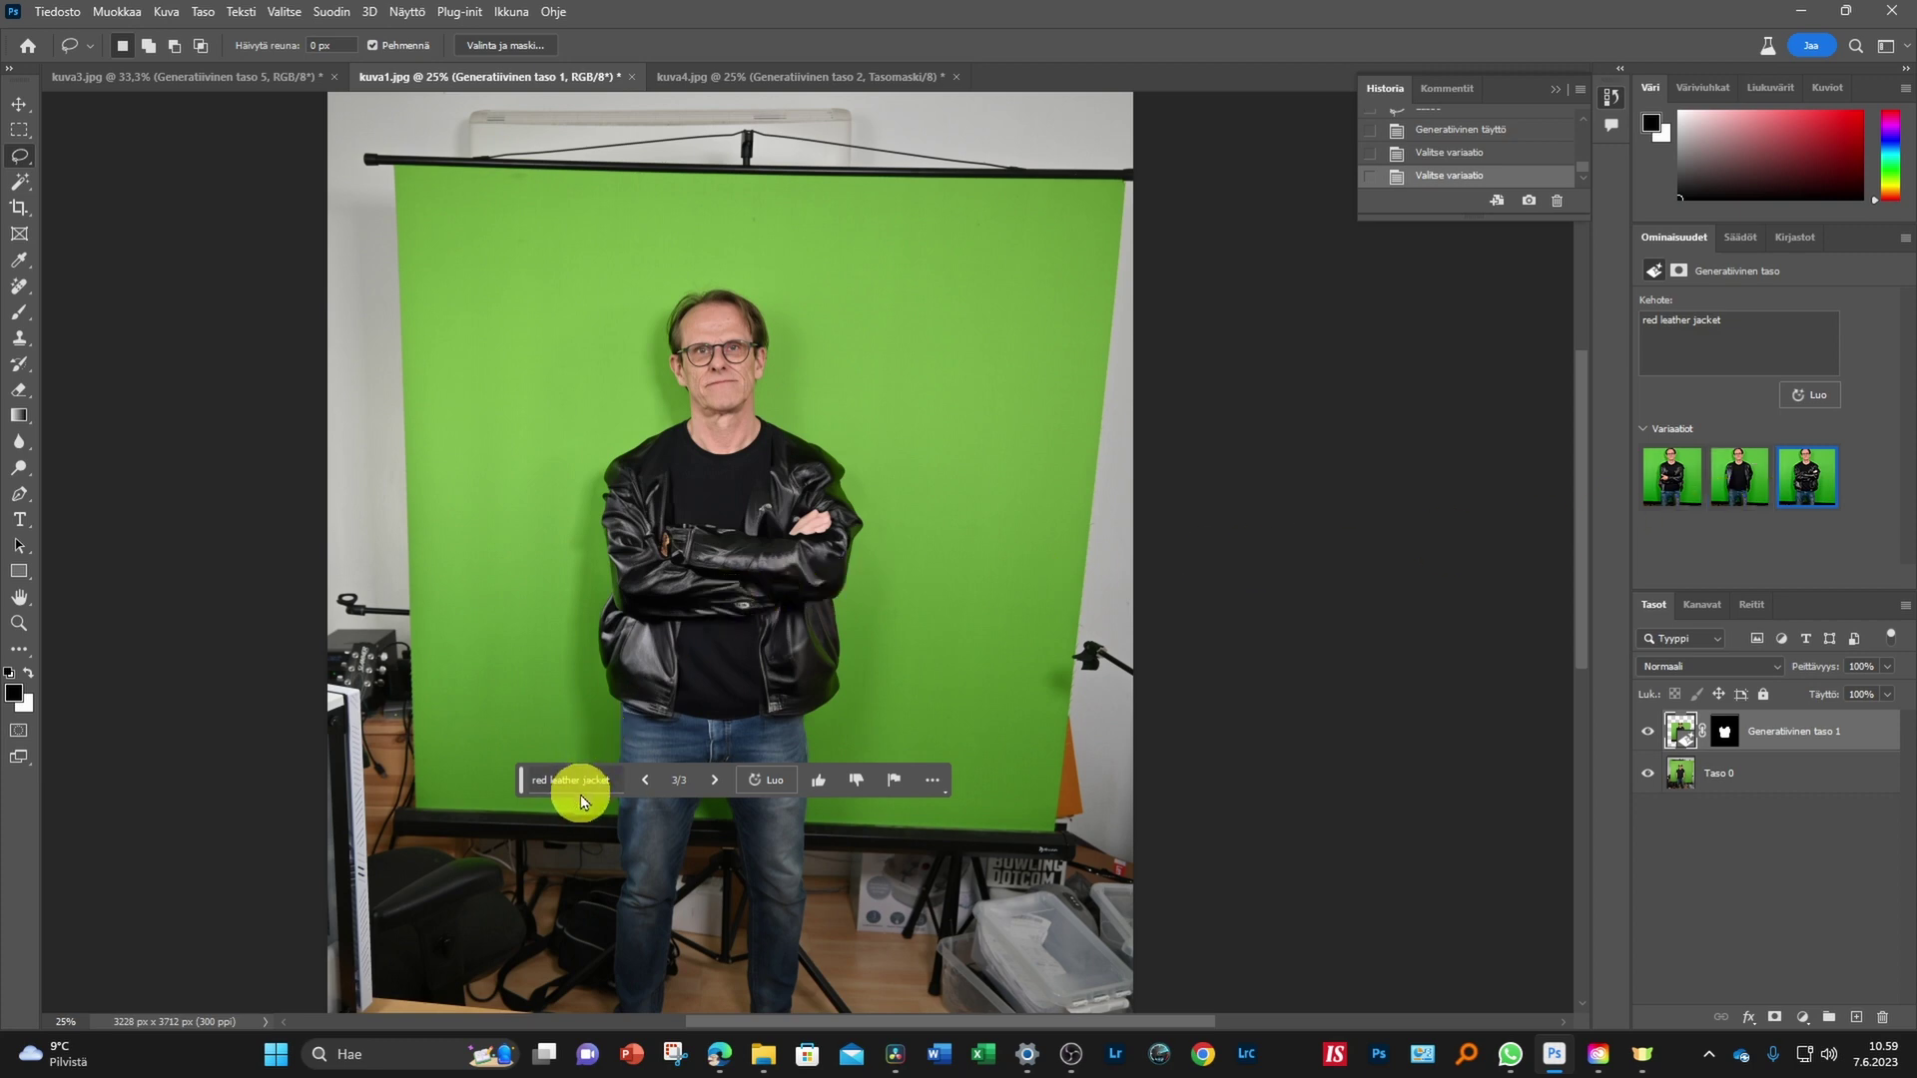
{"action": "left_click", "coordinate": [1681, 483]}
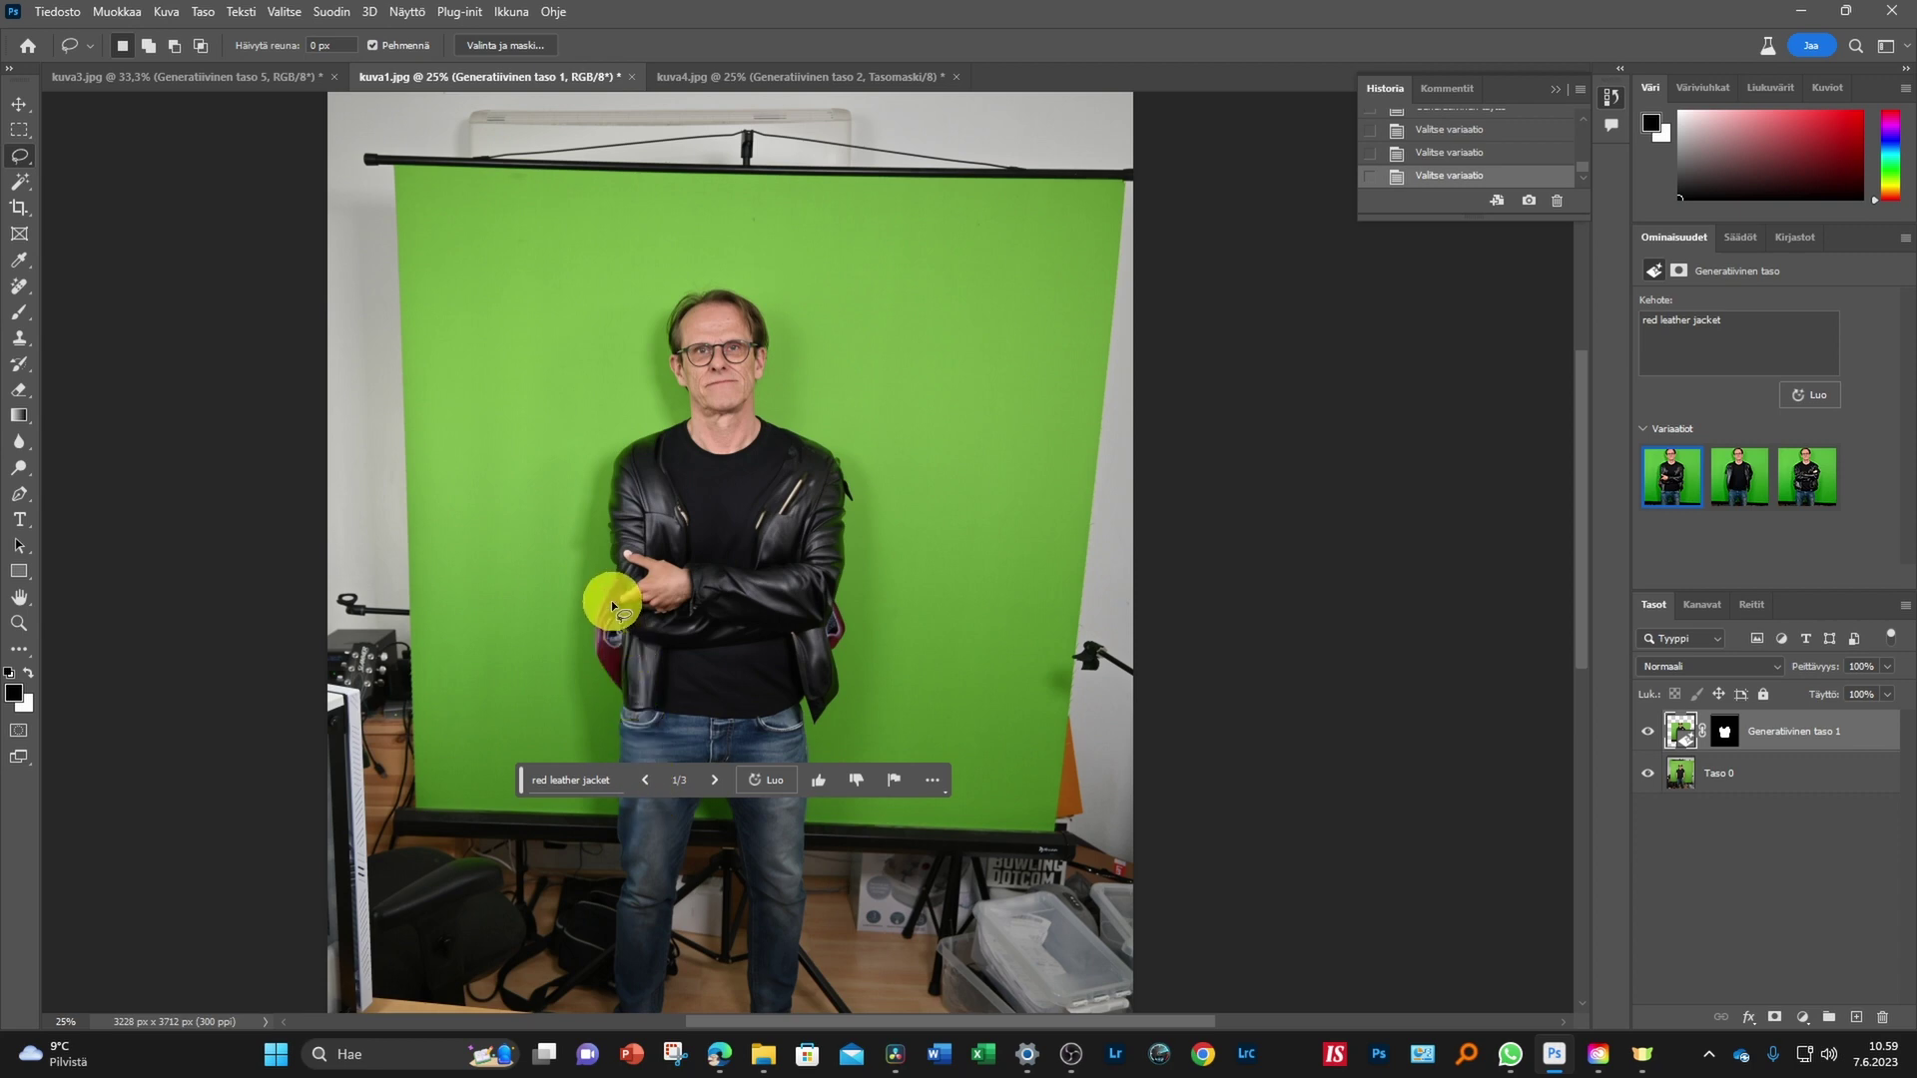
{"action": "left_click", "coordinate": [1739, 484]}
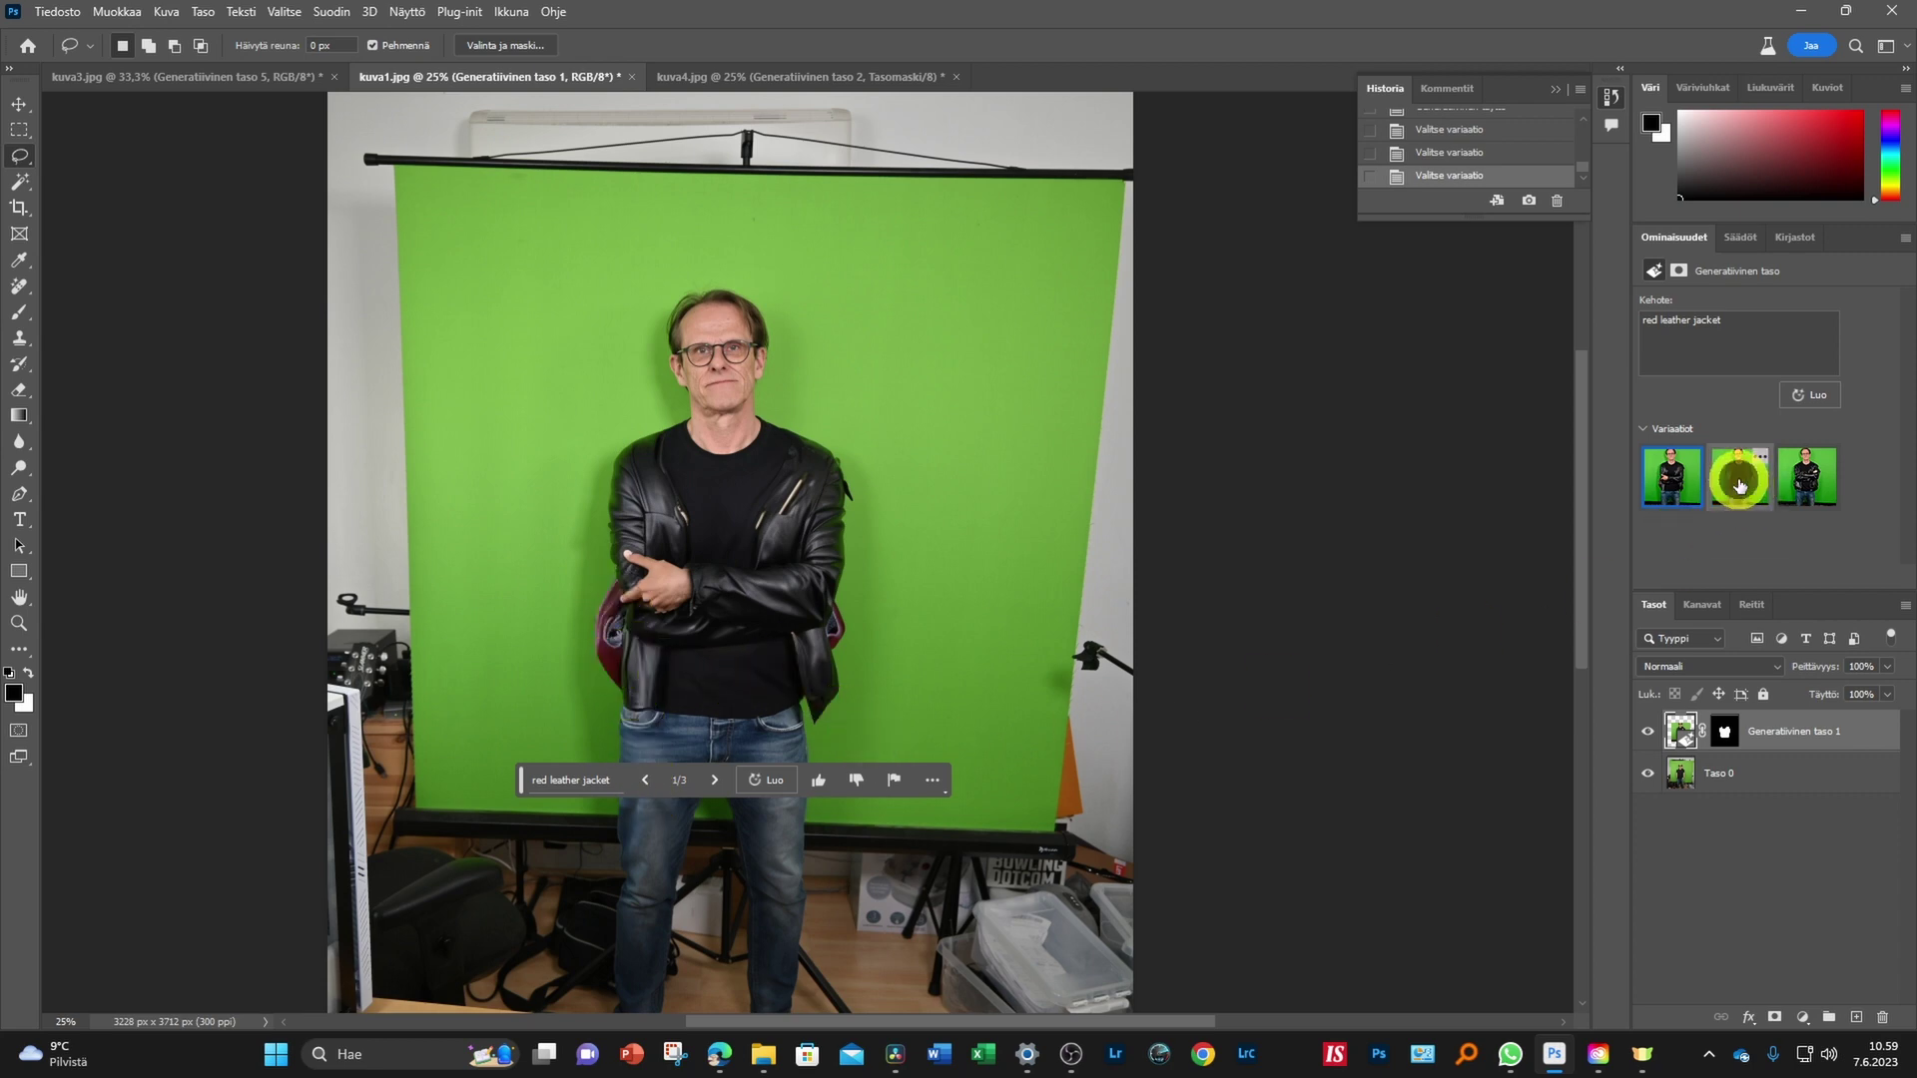
{"action": "left_click", "coordinate": [1821, 397]}
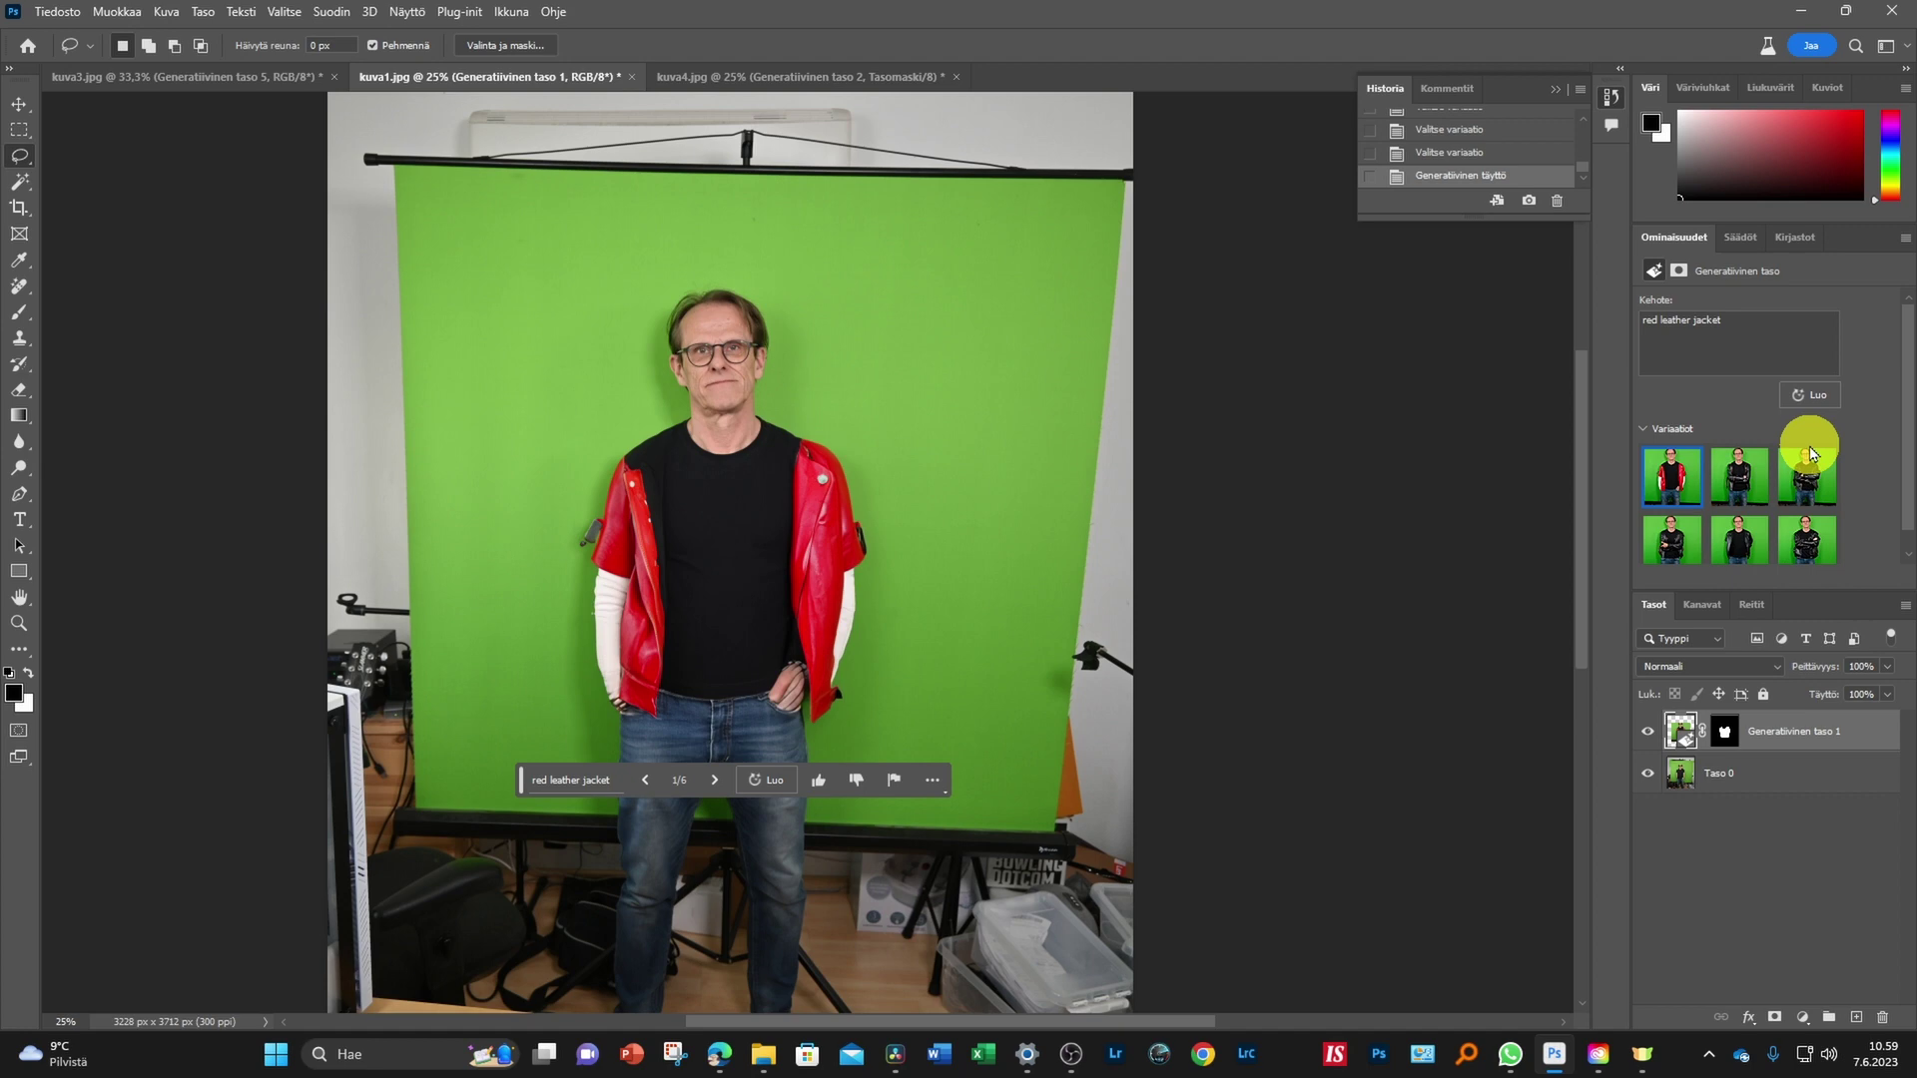
Browse all six jacket variations and keep the second, black jacket with red trim
{"action": "left_click", "coordinate": [1742, 497]}
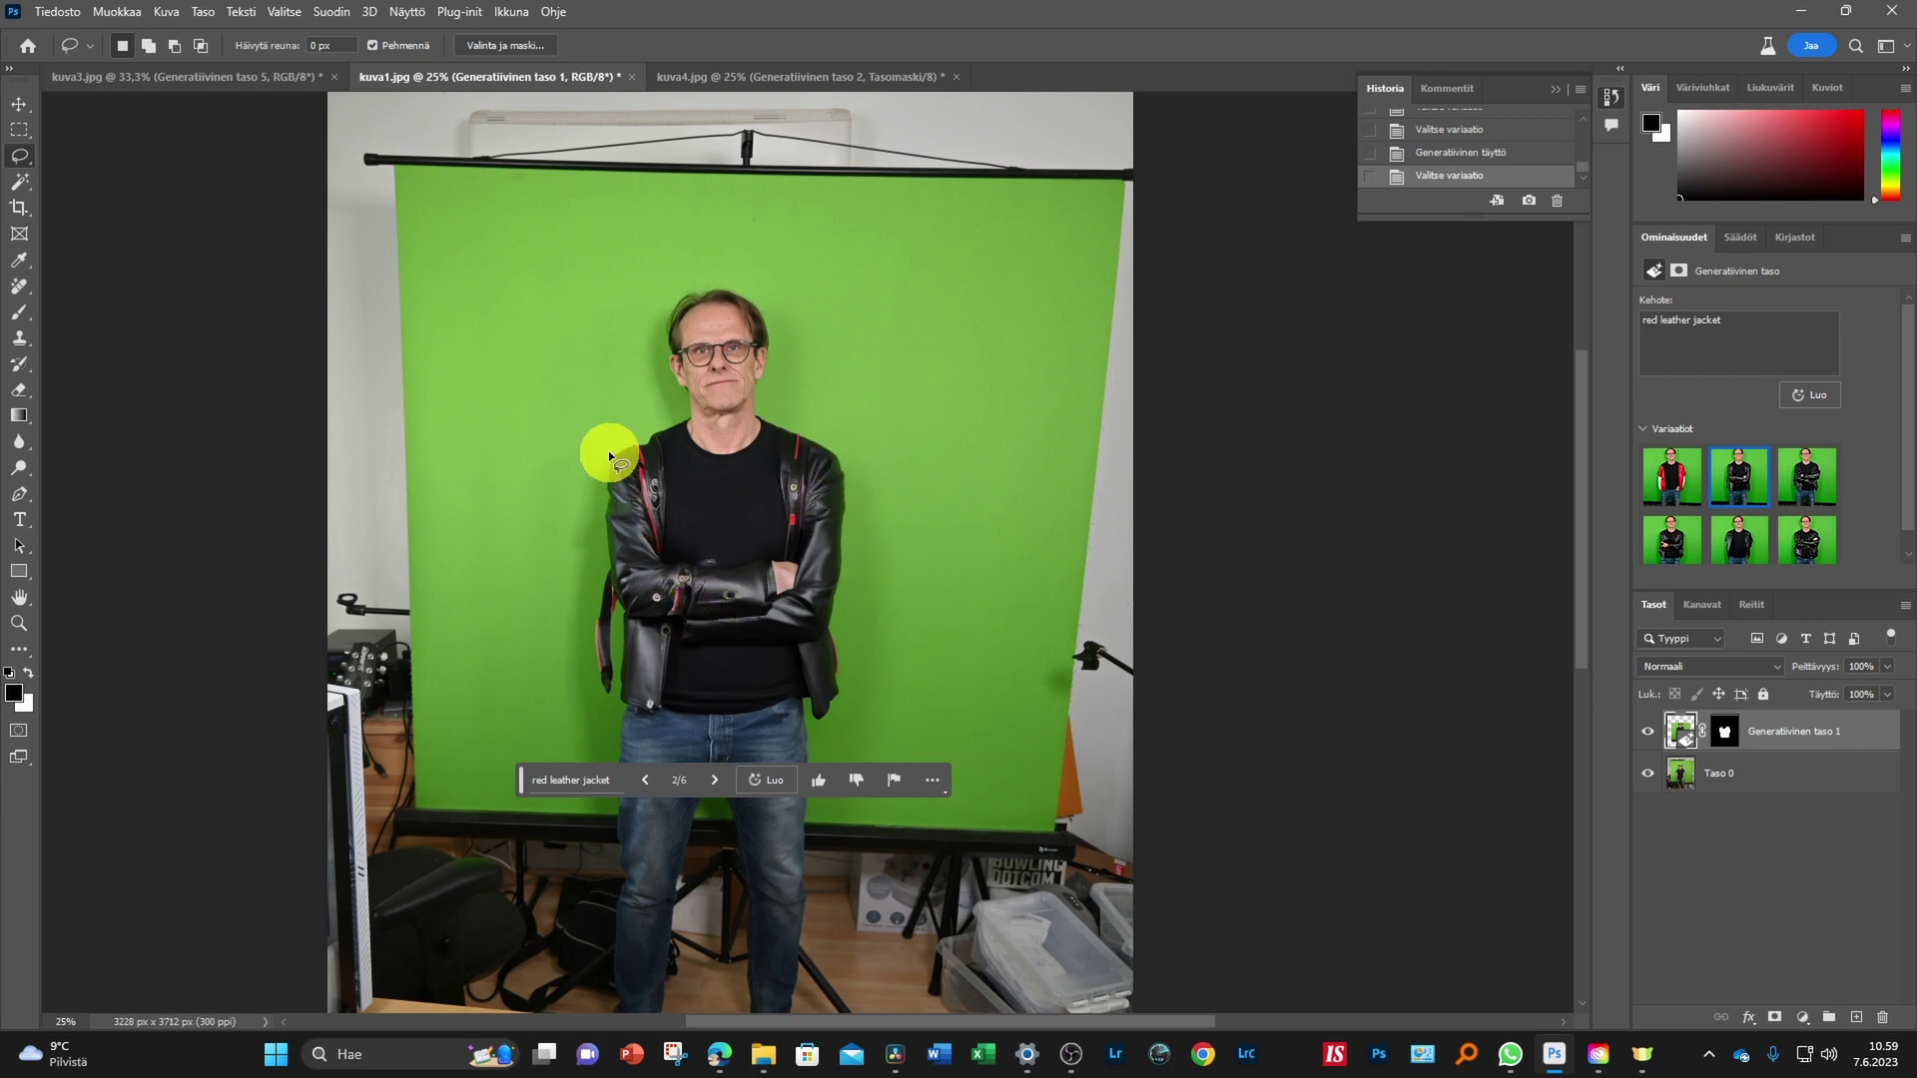
{"action": "left_click", "coordinate": [1806, 544]}
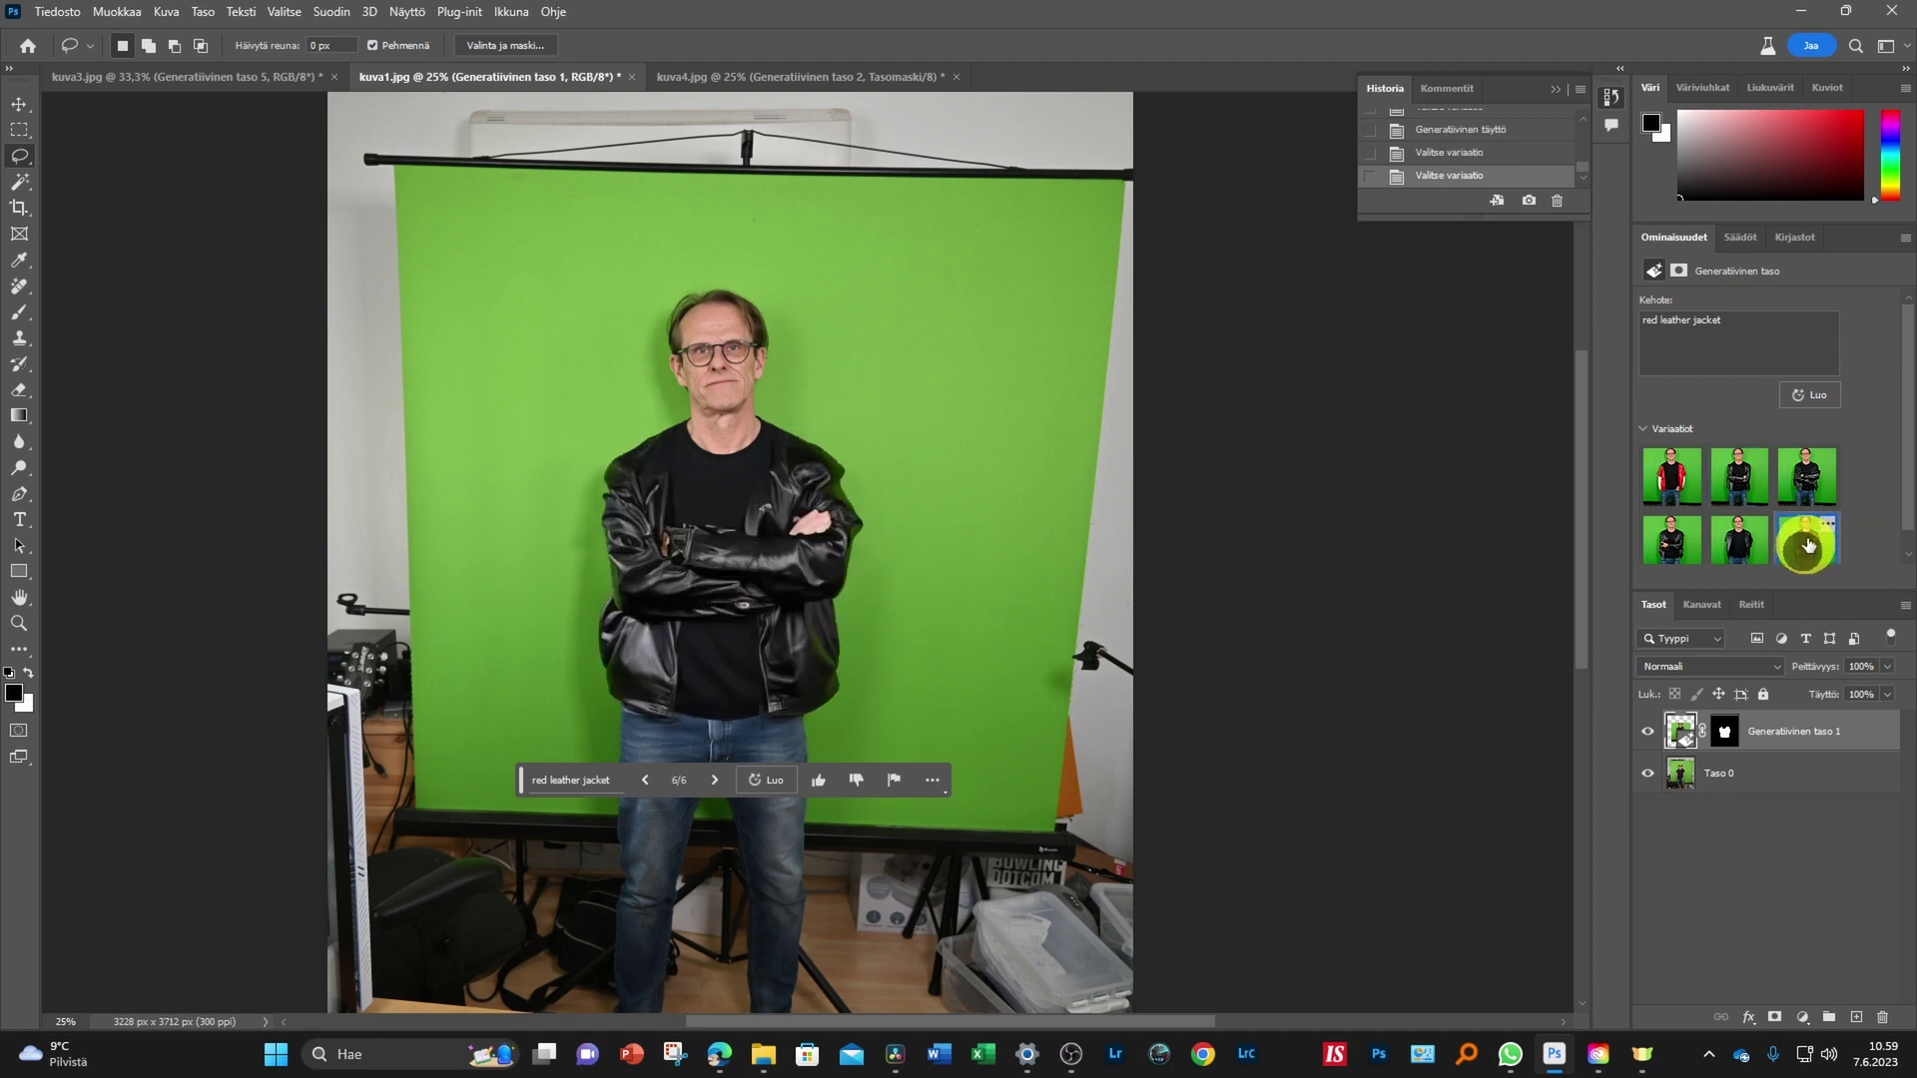
{"action": "left_click", "coordinate": [1809, 486]}
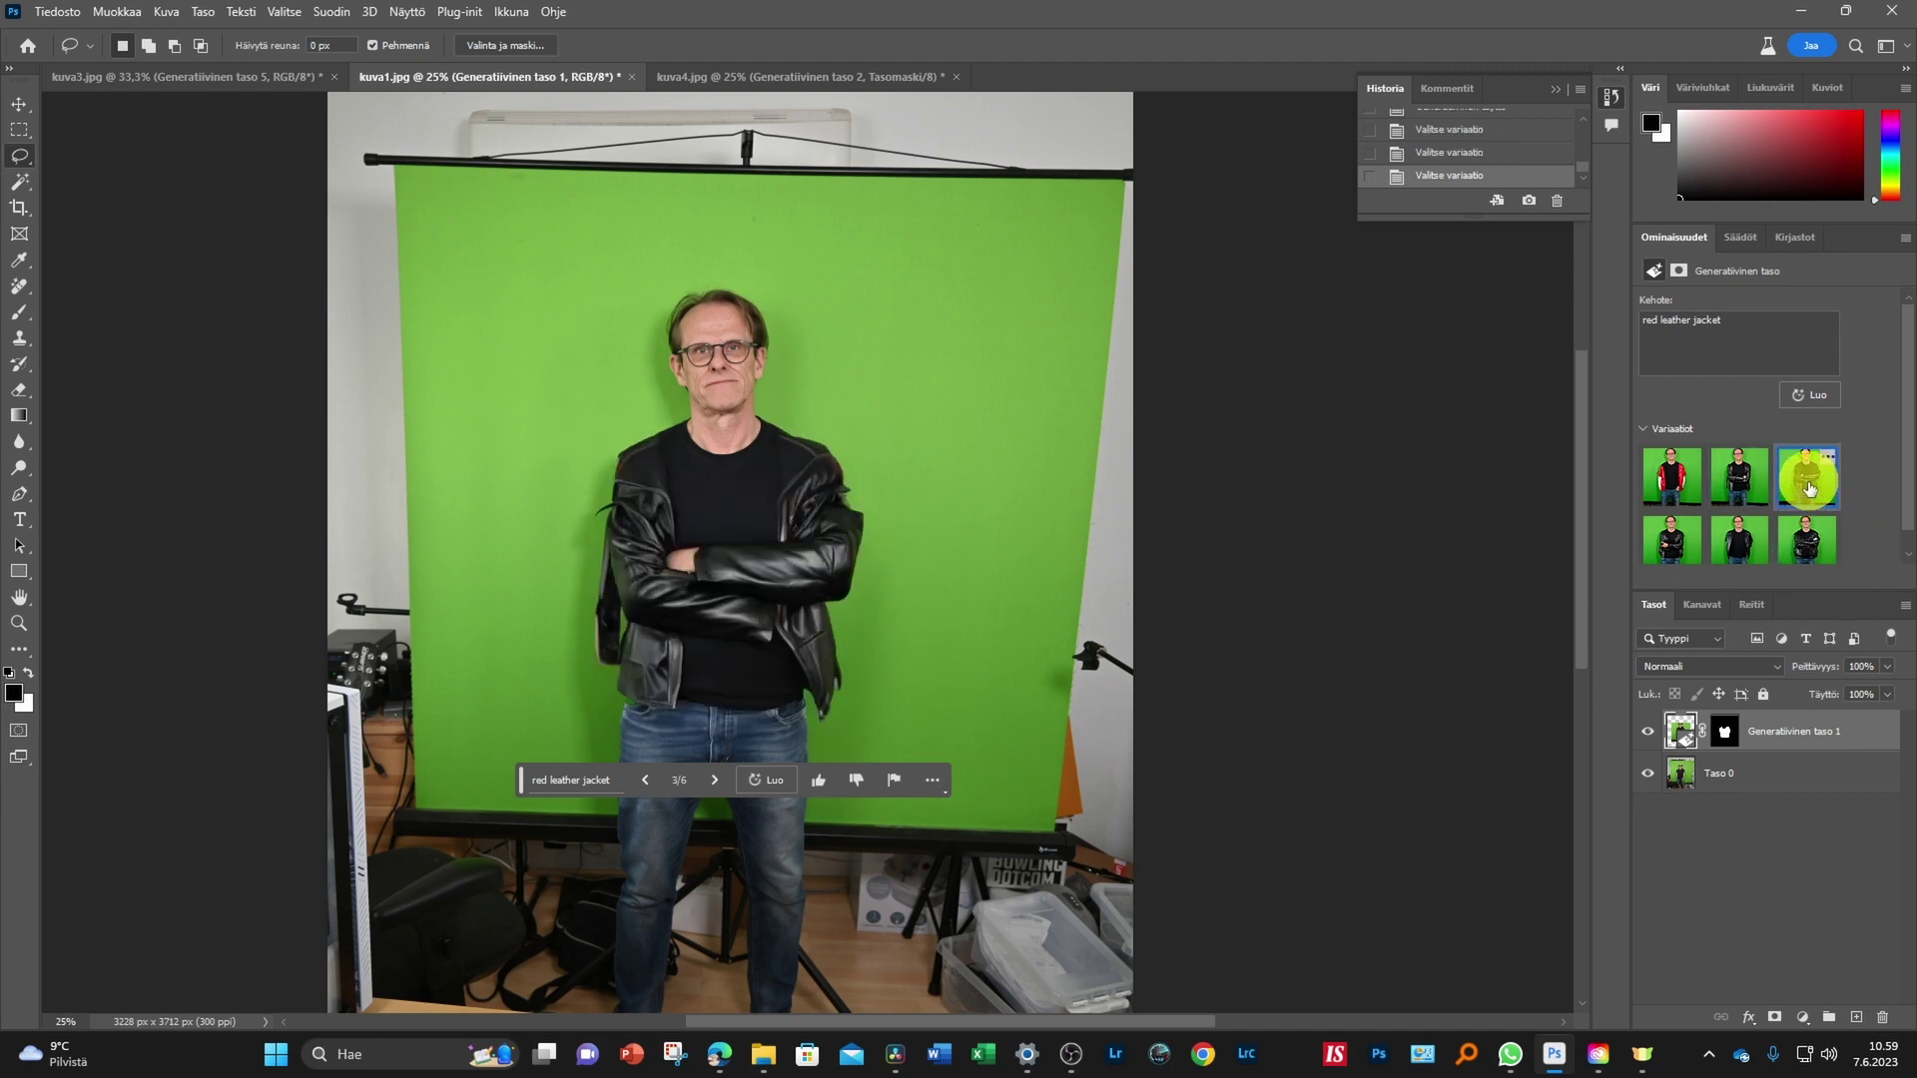
{"action": "left_click", "coordinate": [1807, 547]}
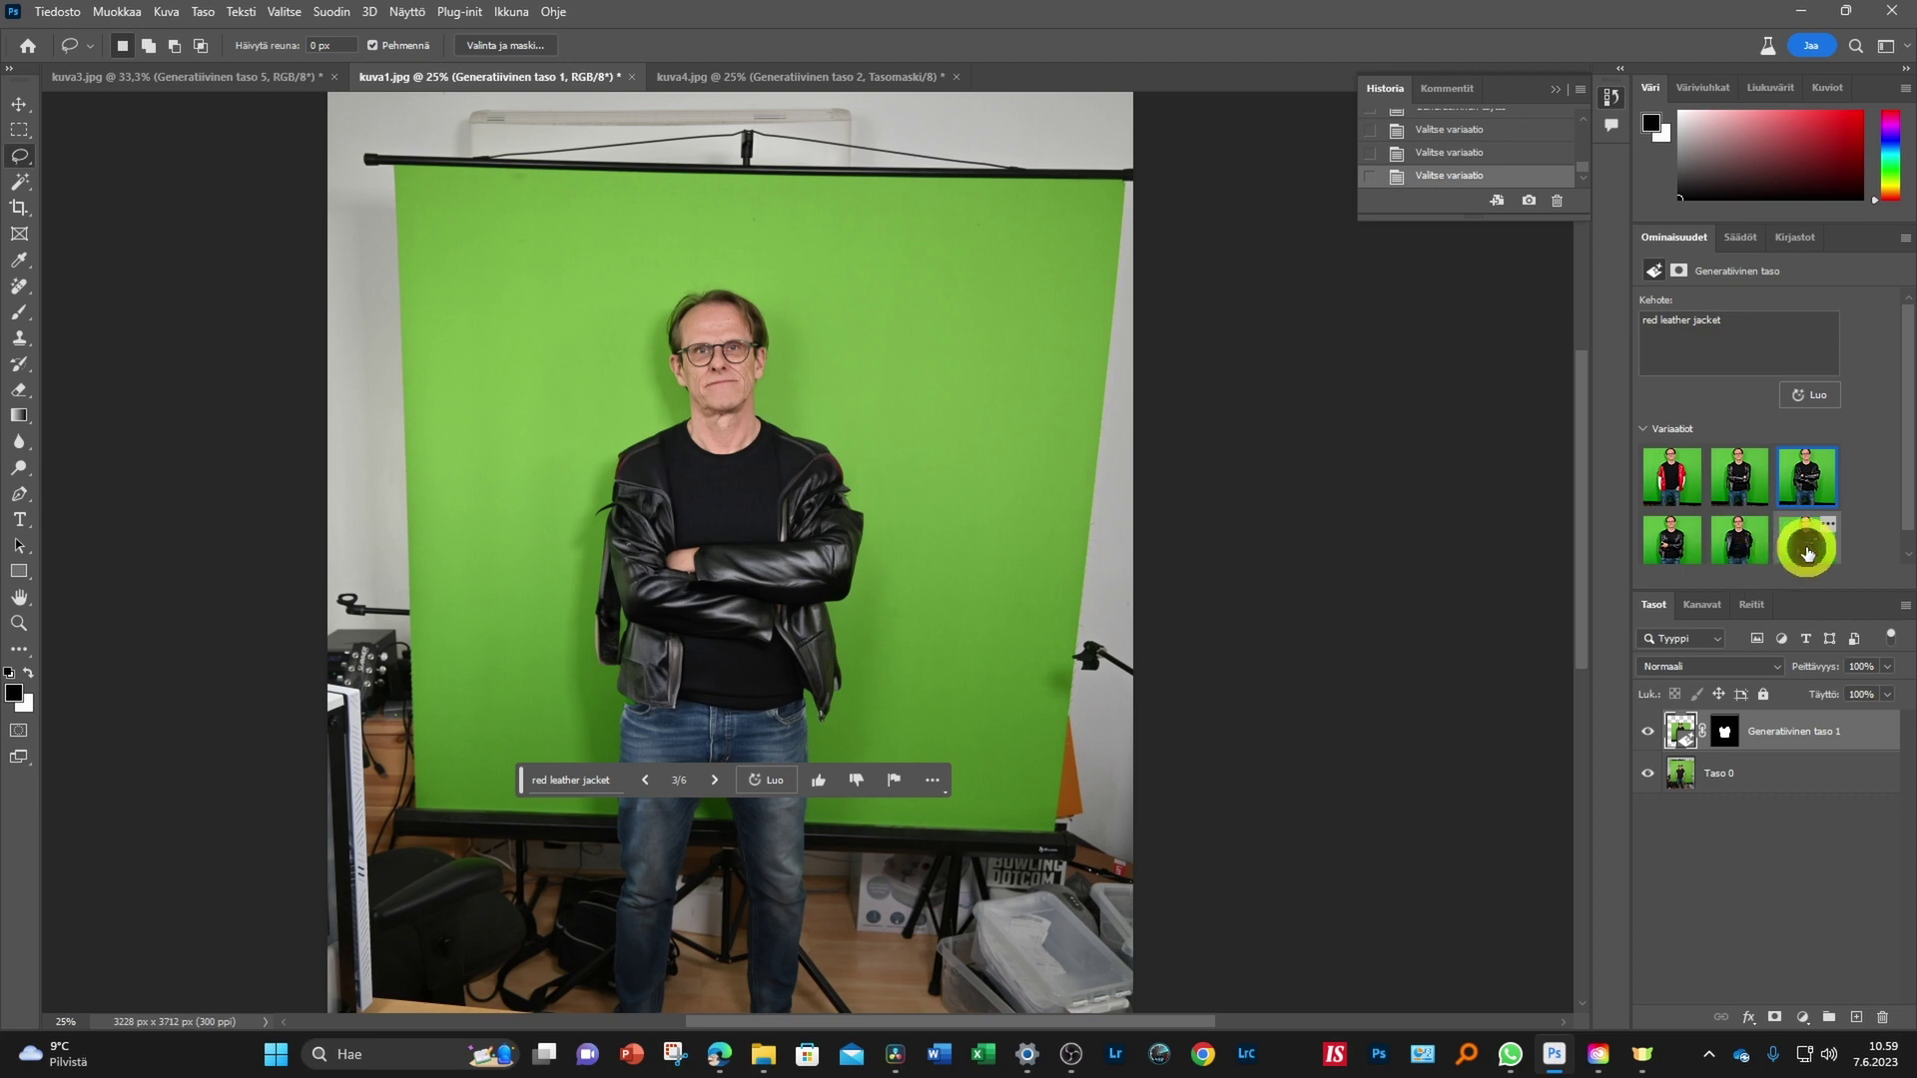
{"action": "left_click", "coordinate": [1746, 554]}
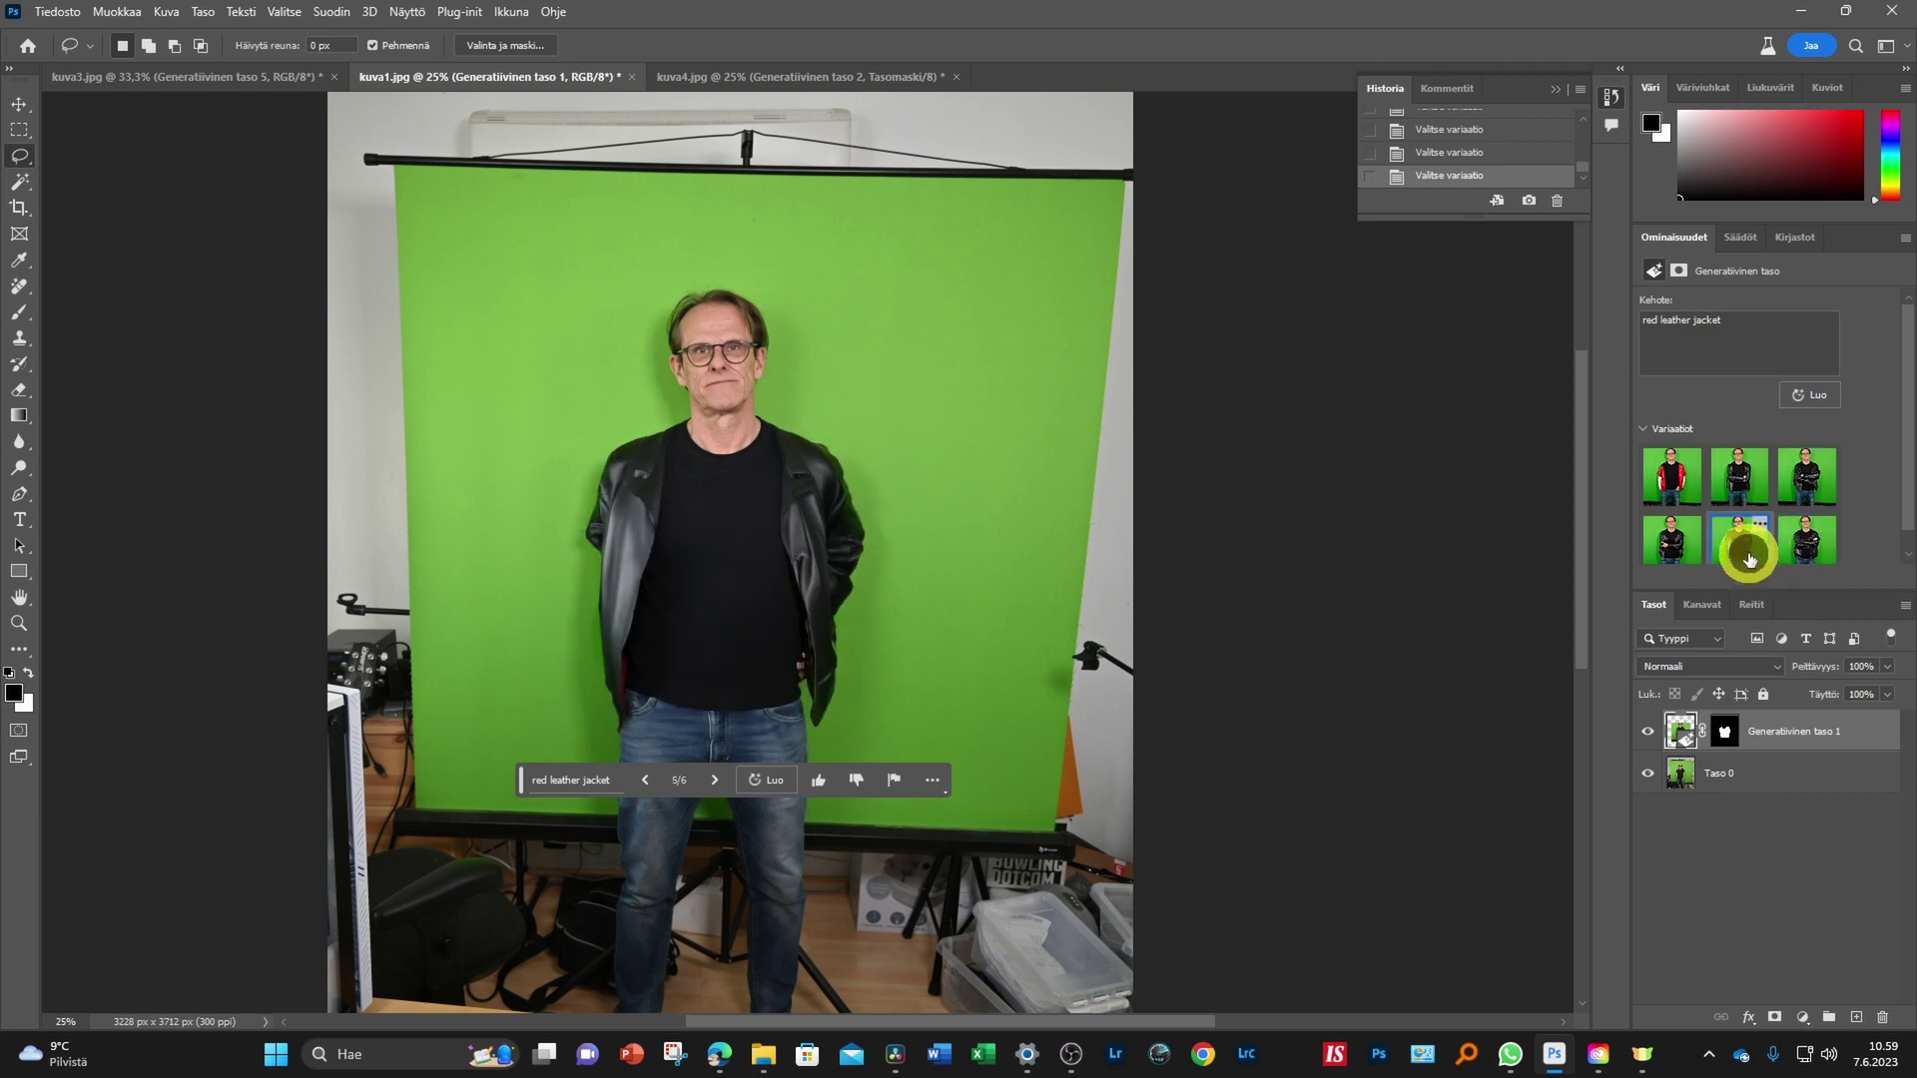
{"action": "left_click", "coordinate": [1676, 551]}
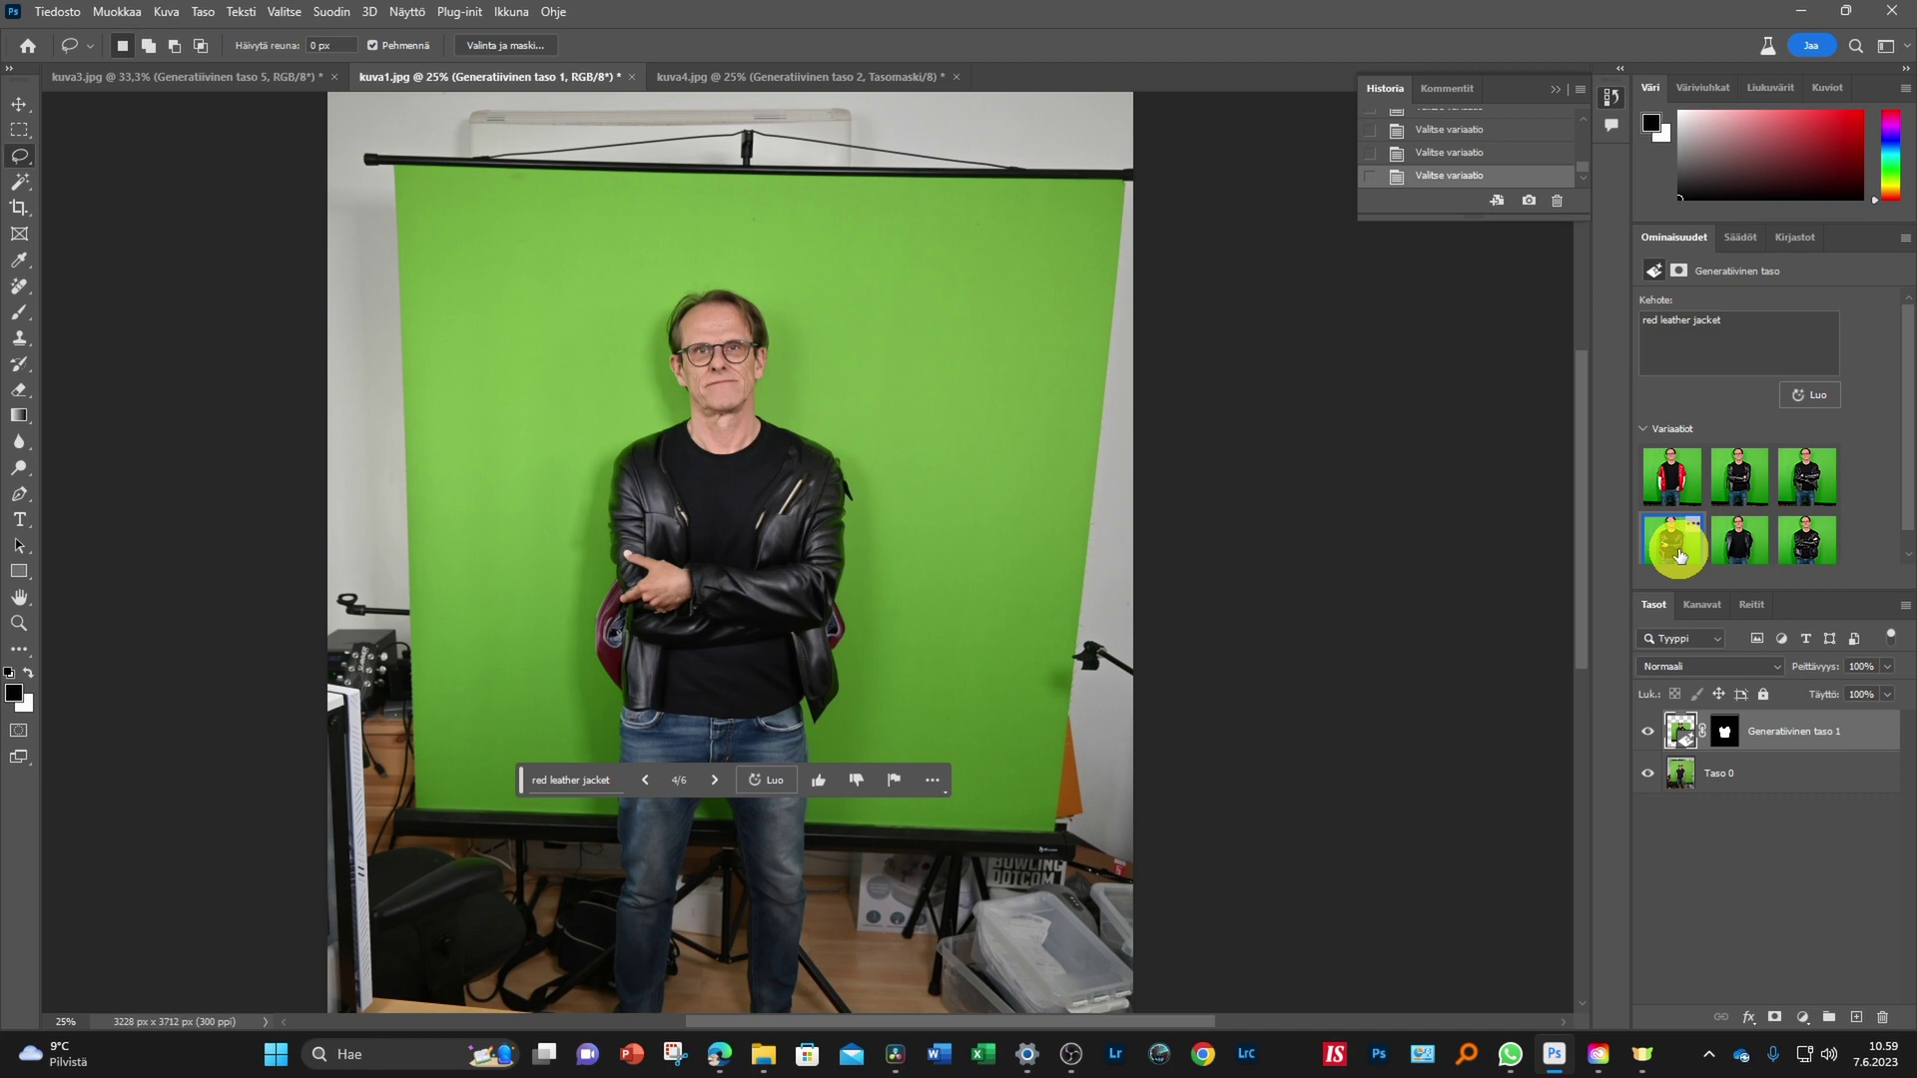
{"action": "left_click", "coordinate": [1738, 481]}
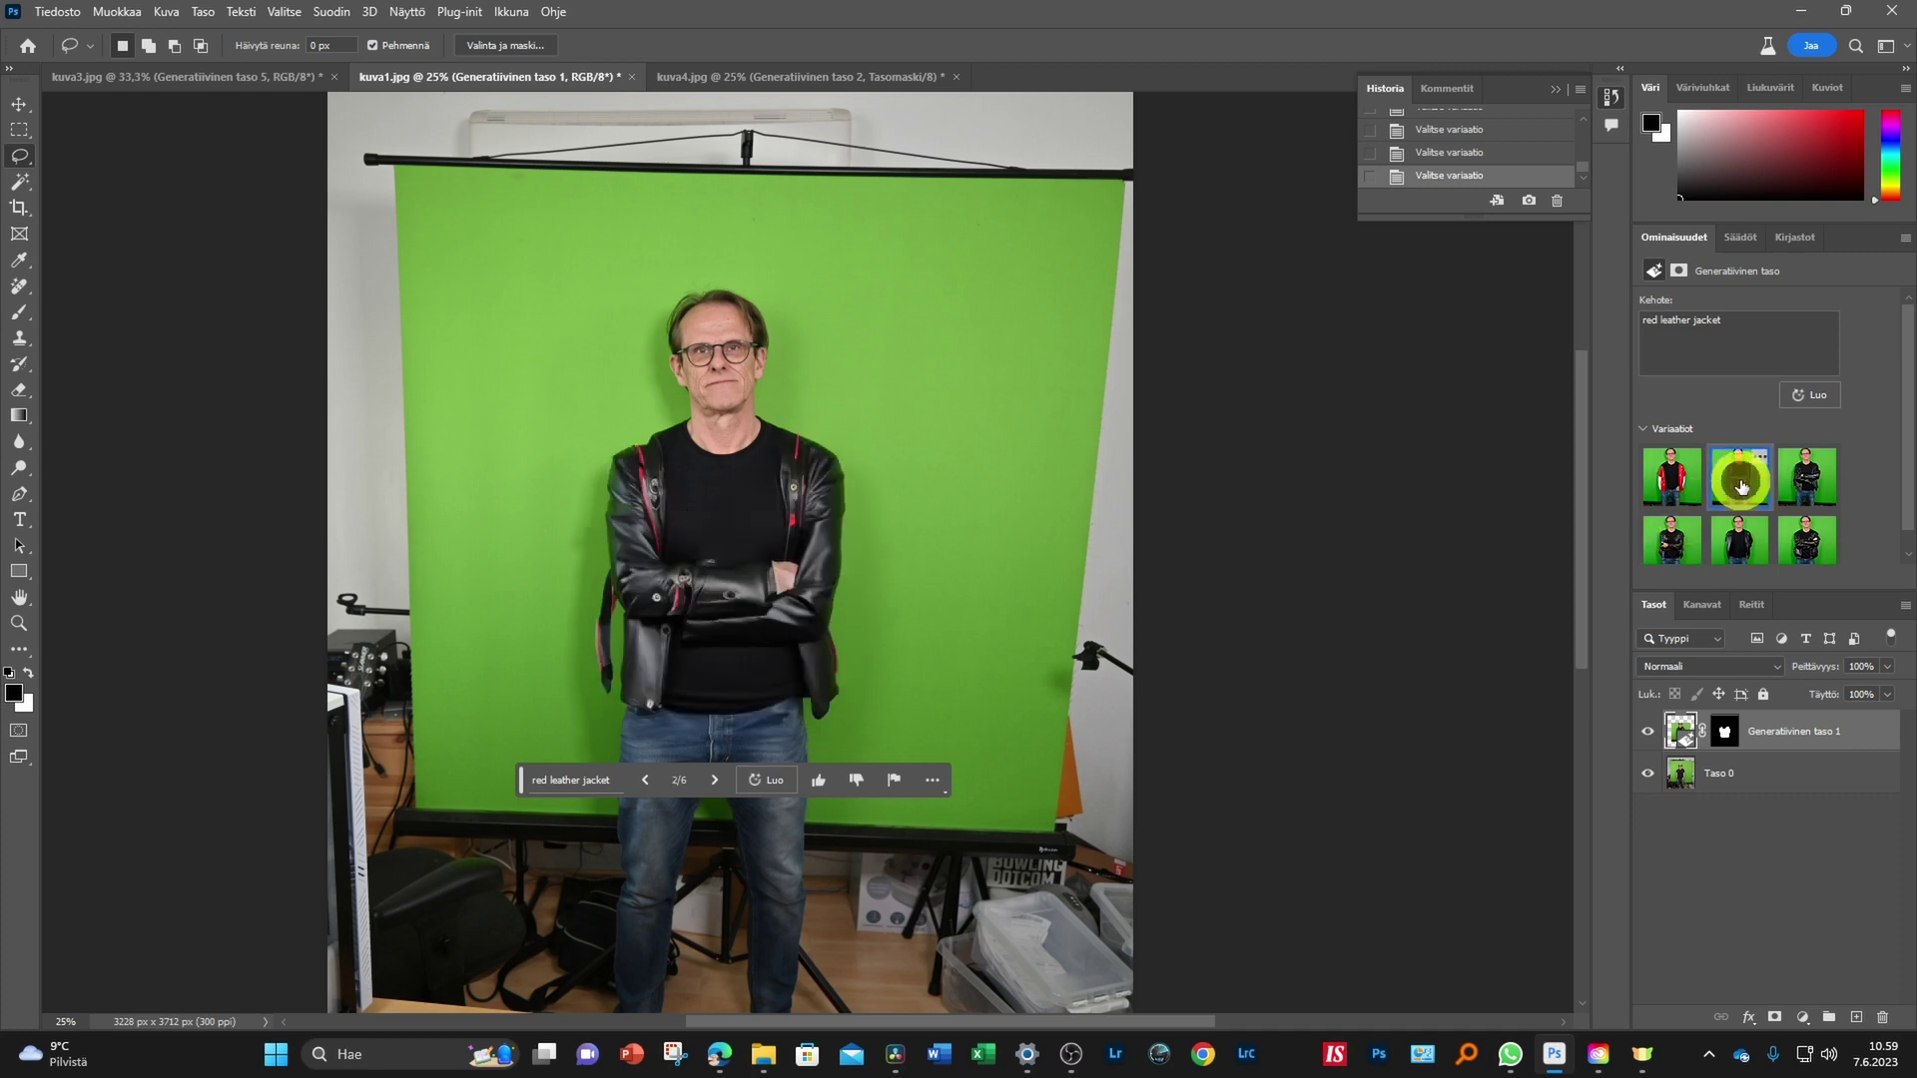
Generate another batch of jacket variations and preview all six, choosing the zipped jacket
{"action": "left_click", "coordinate": [1815, 404]}
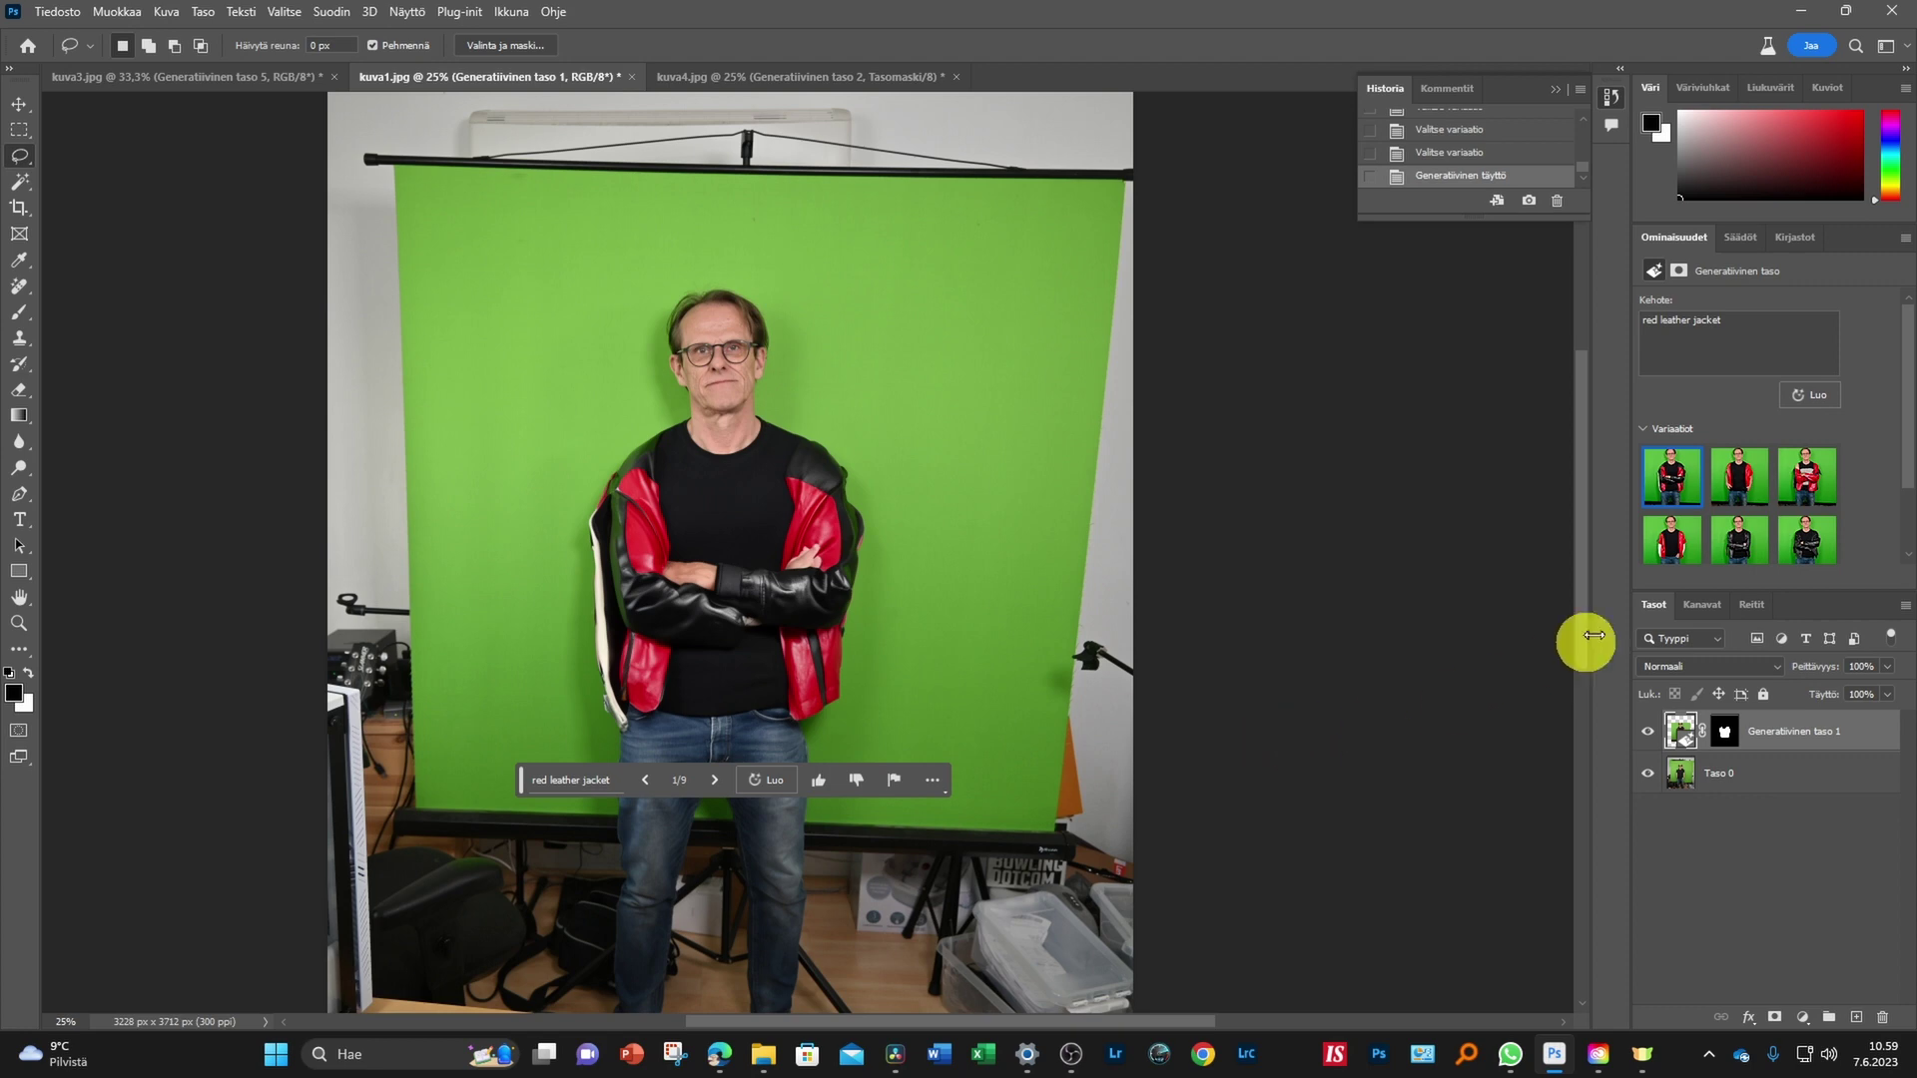
{"action": "left_click", "coordinate": [1745, 486]}
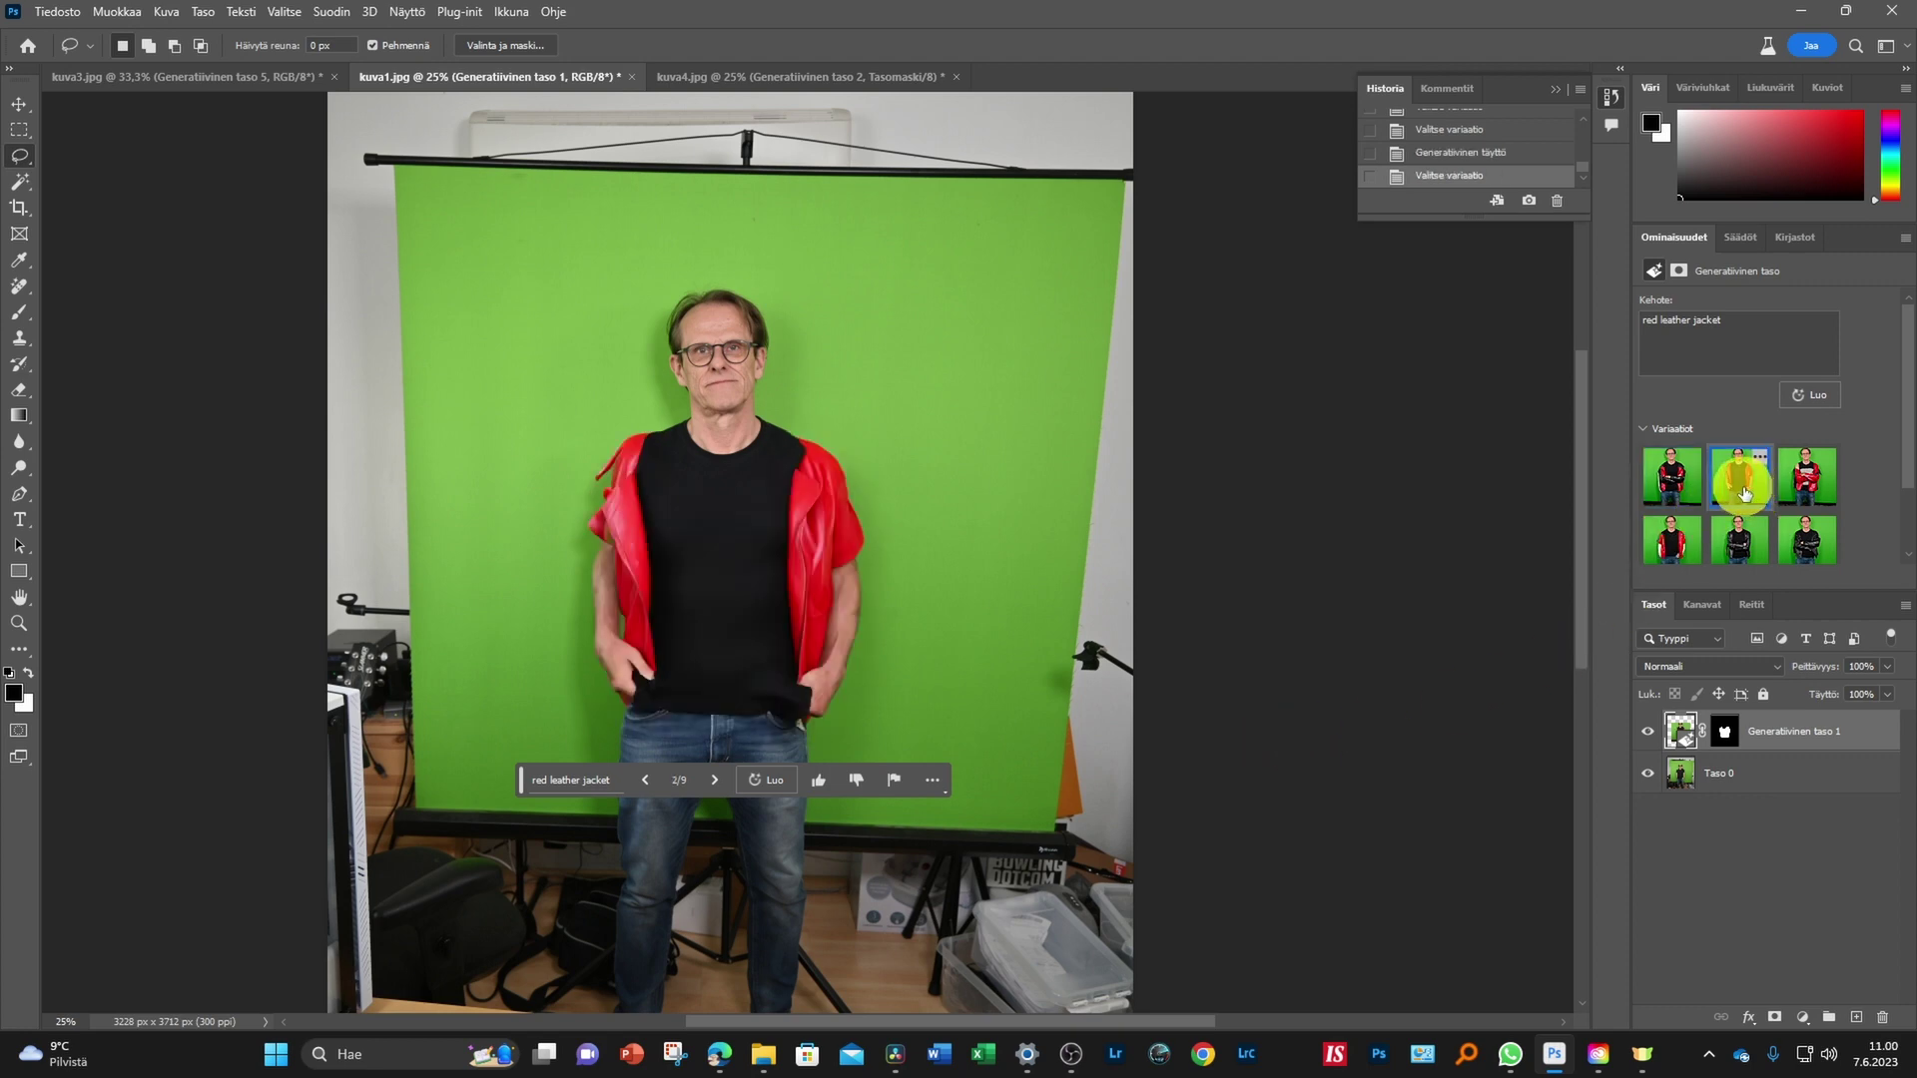
{"action": "left_click", "coordinate": [1814, 487]}
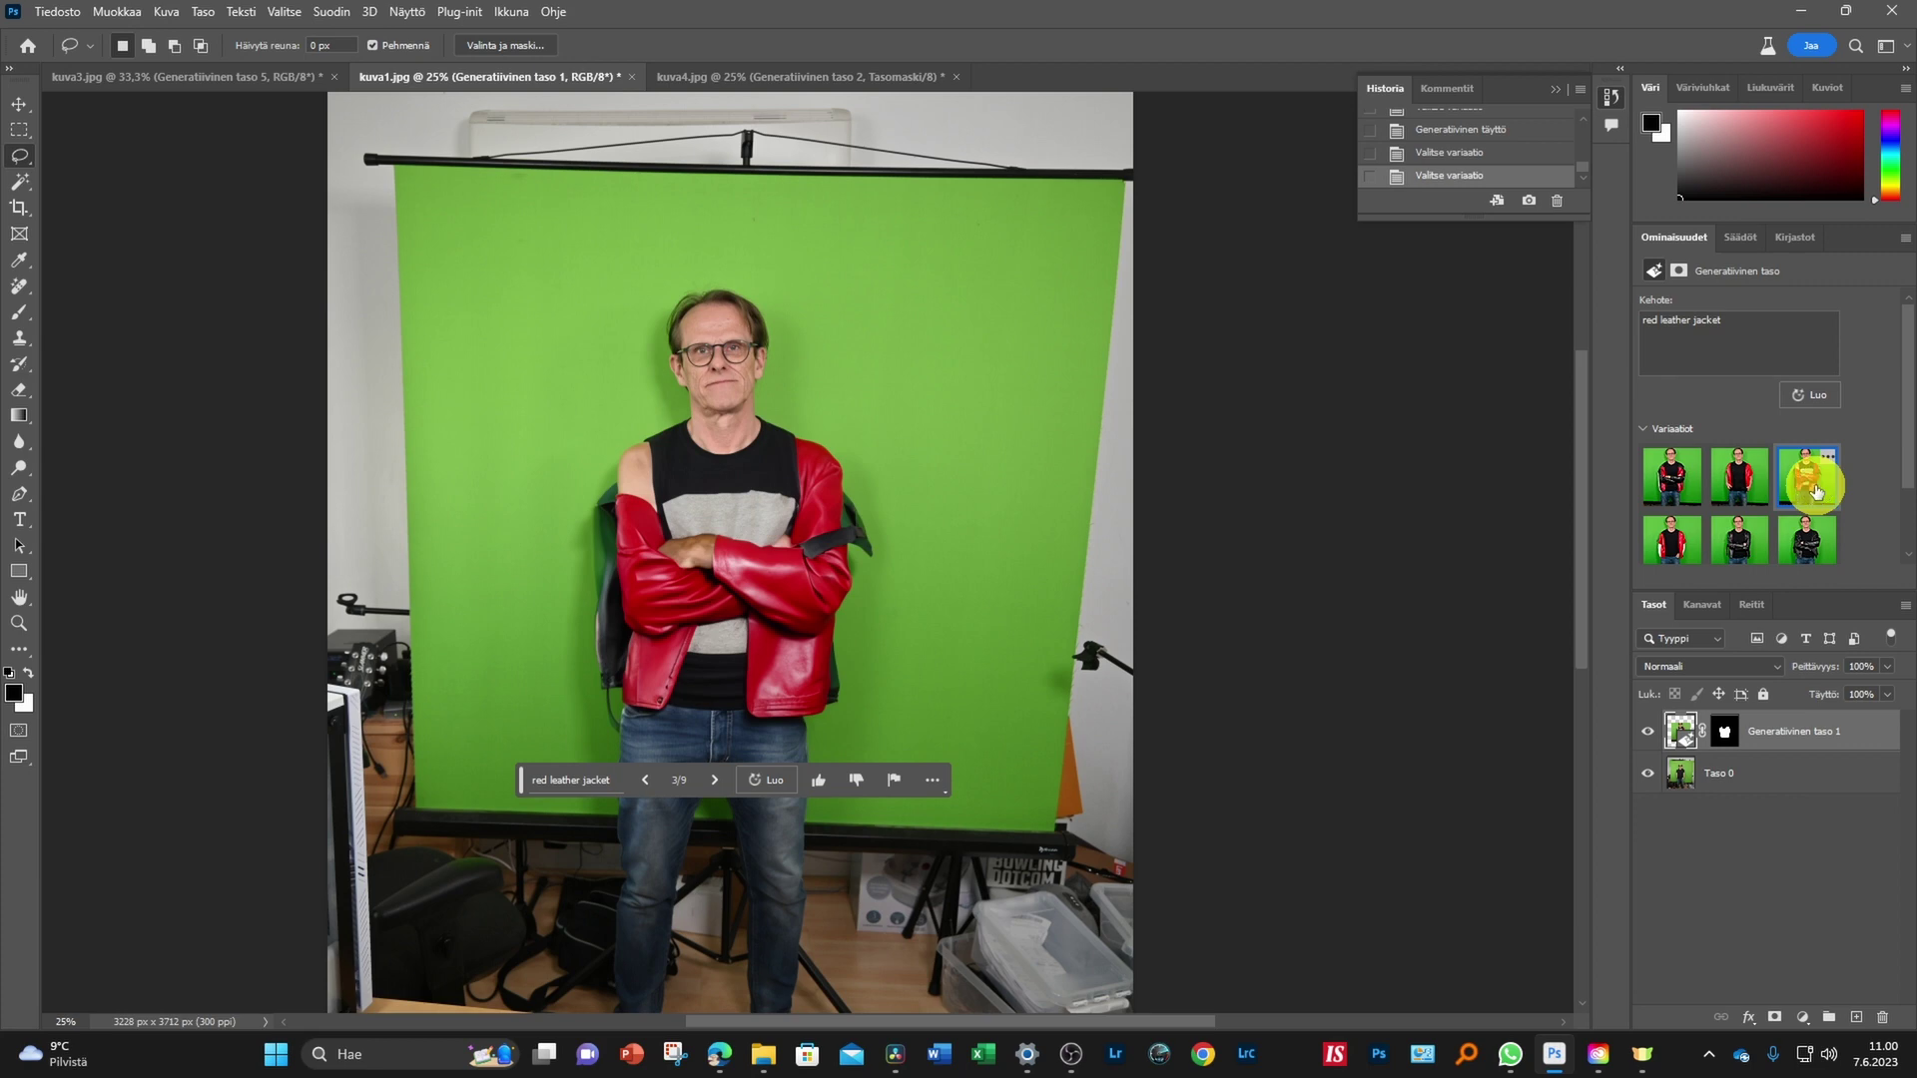
{"action": "left_click", "coordinate": [1672, 494]}
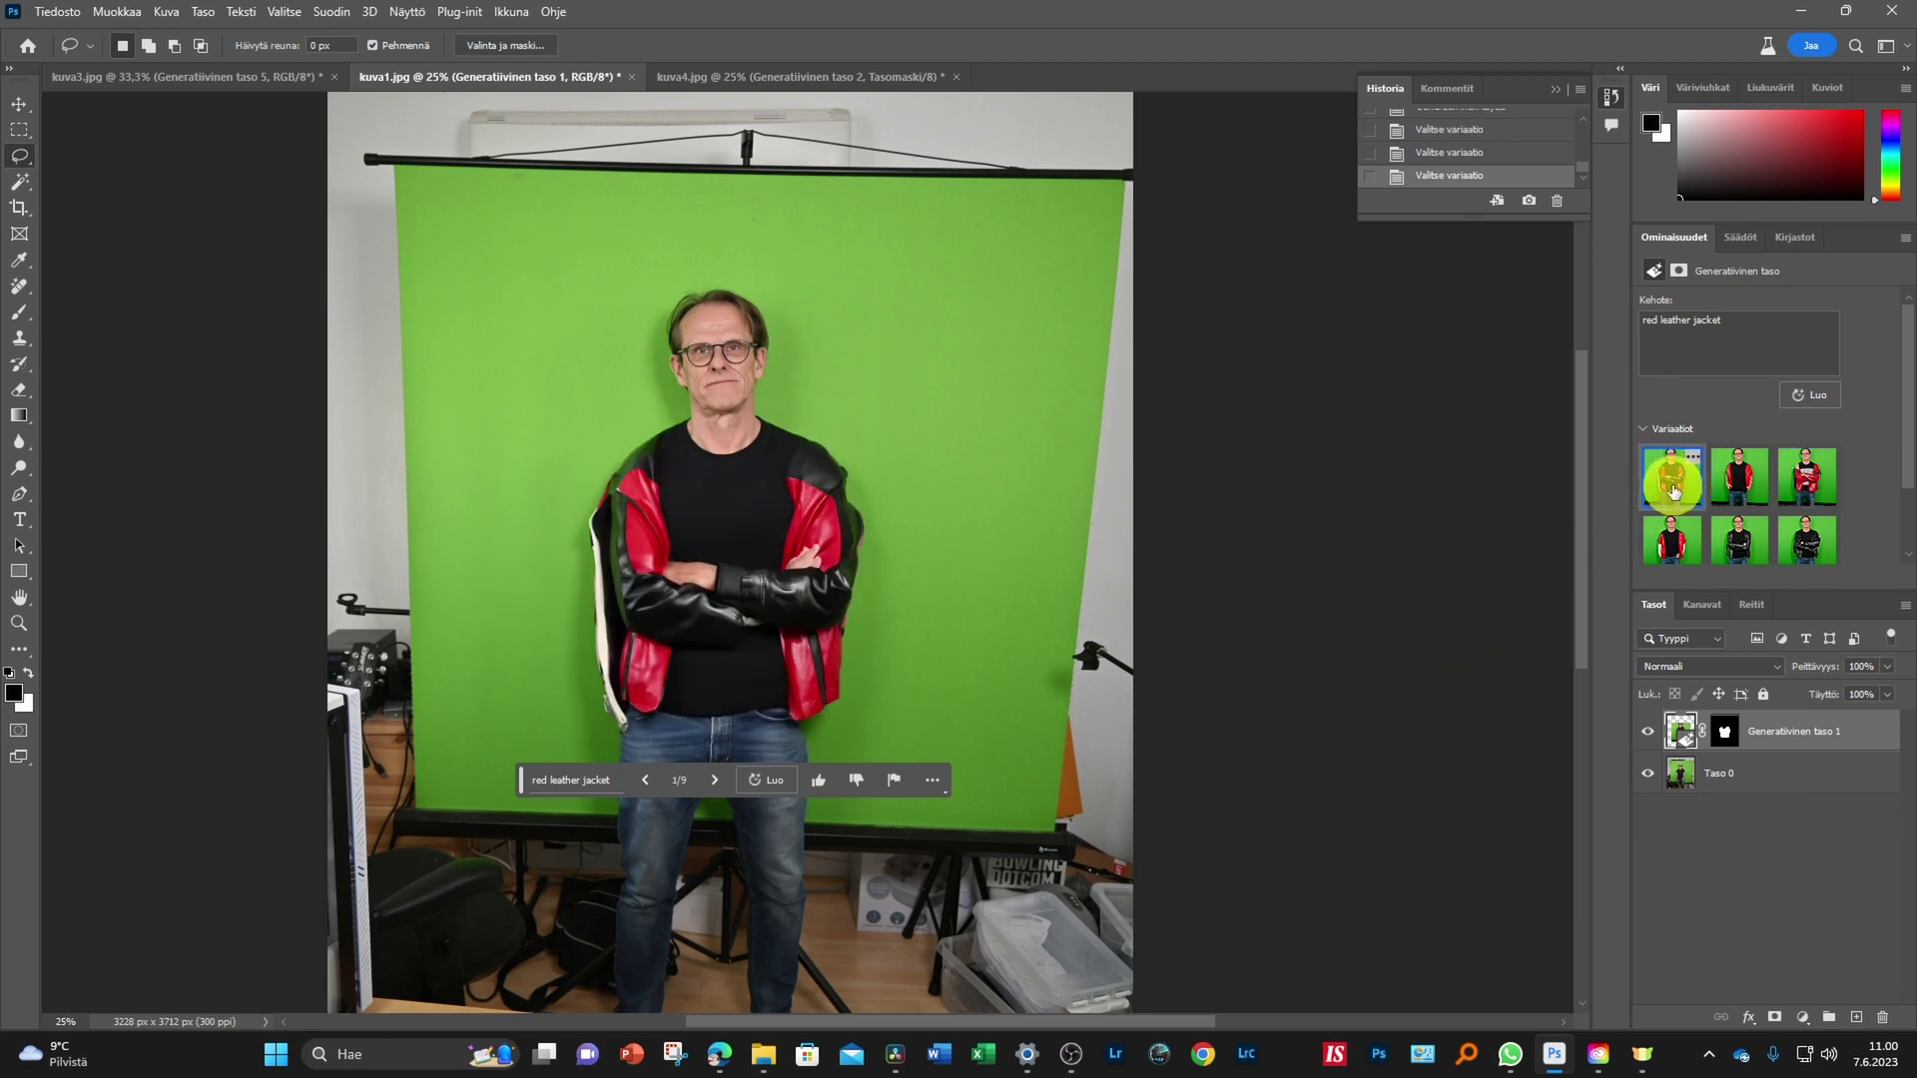
{"action": "left_click", "coordinate": [1674, 549]}
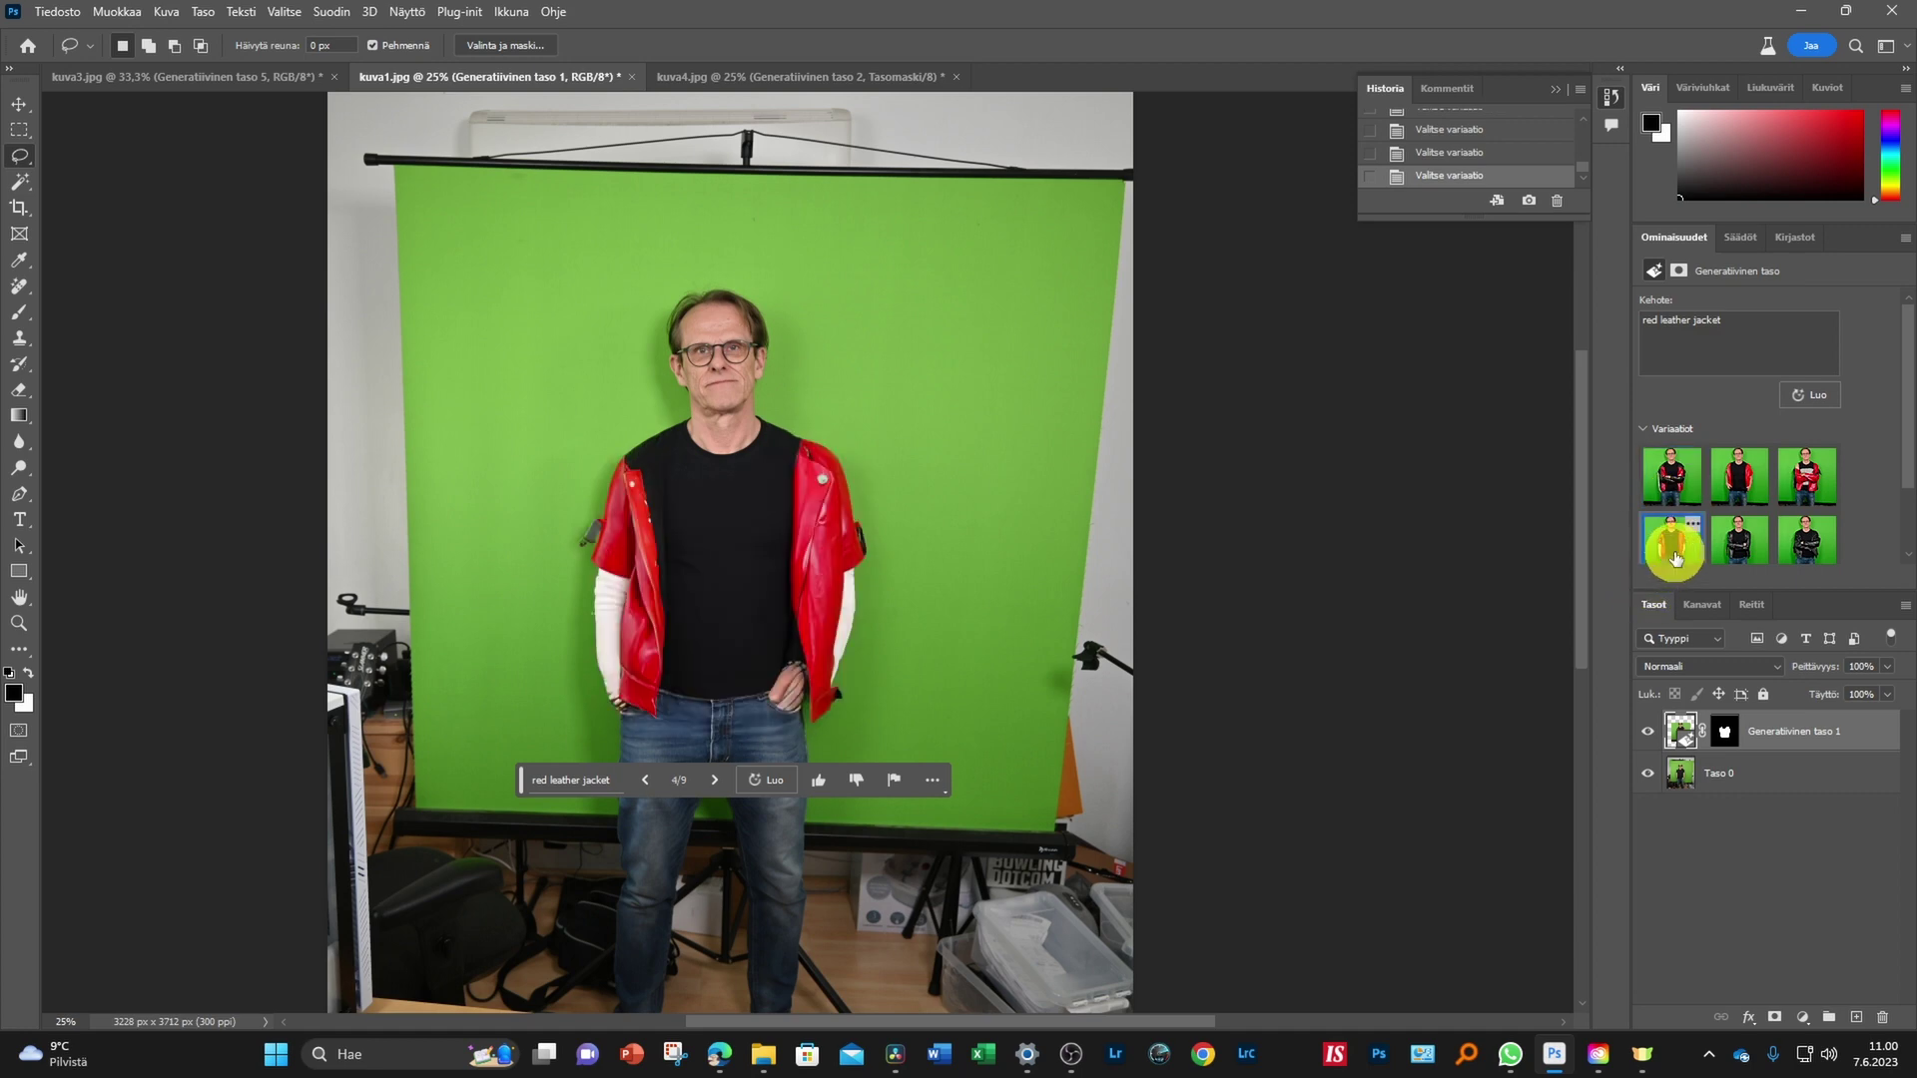
{"action": "left_click", "coordinate": [1739, 547]}
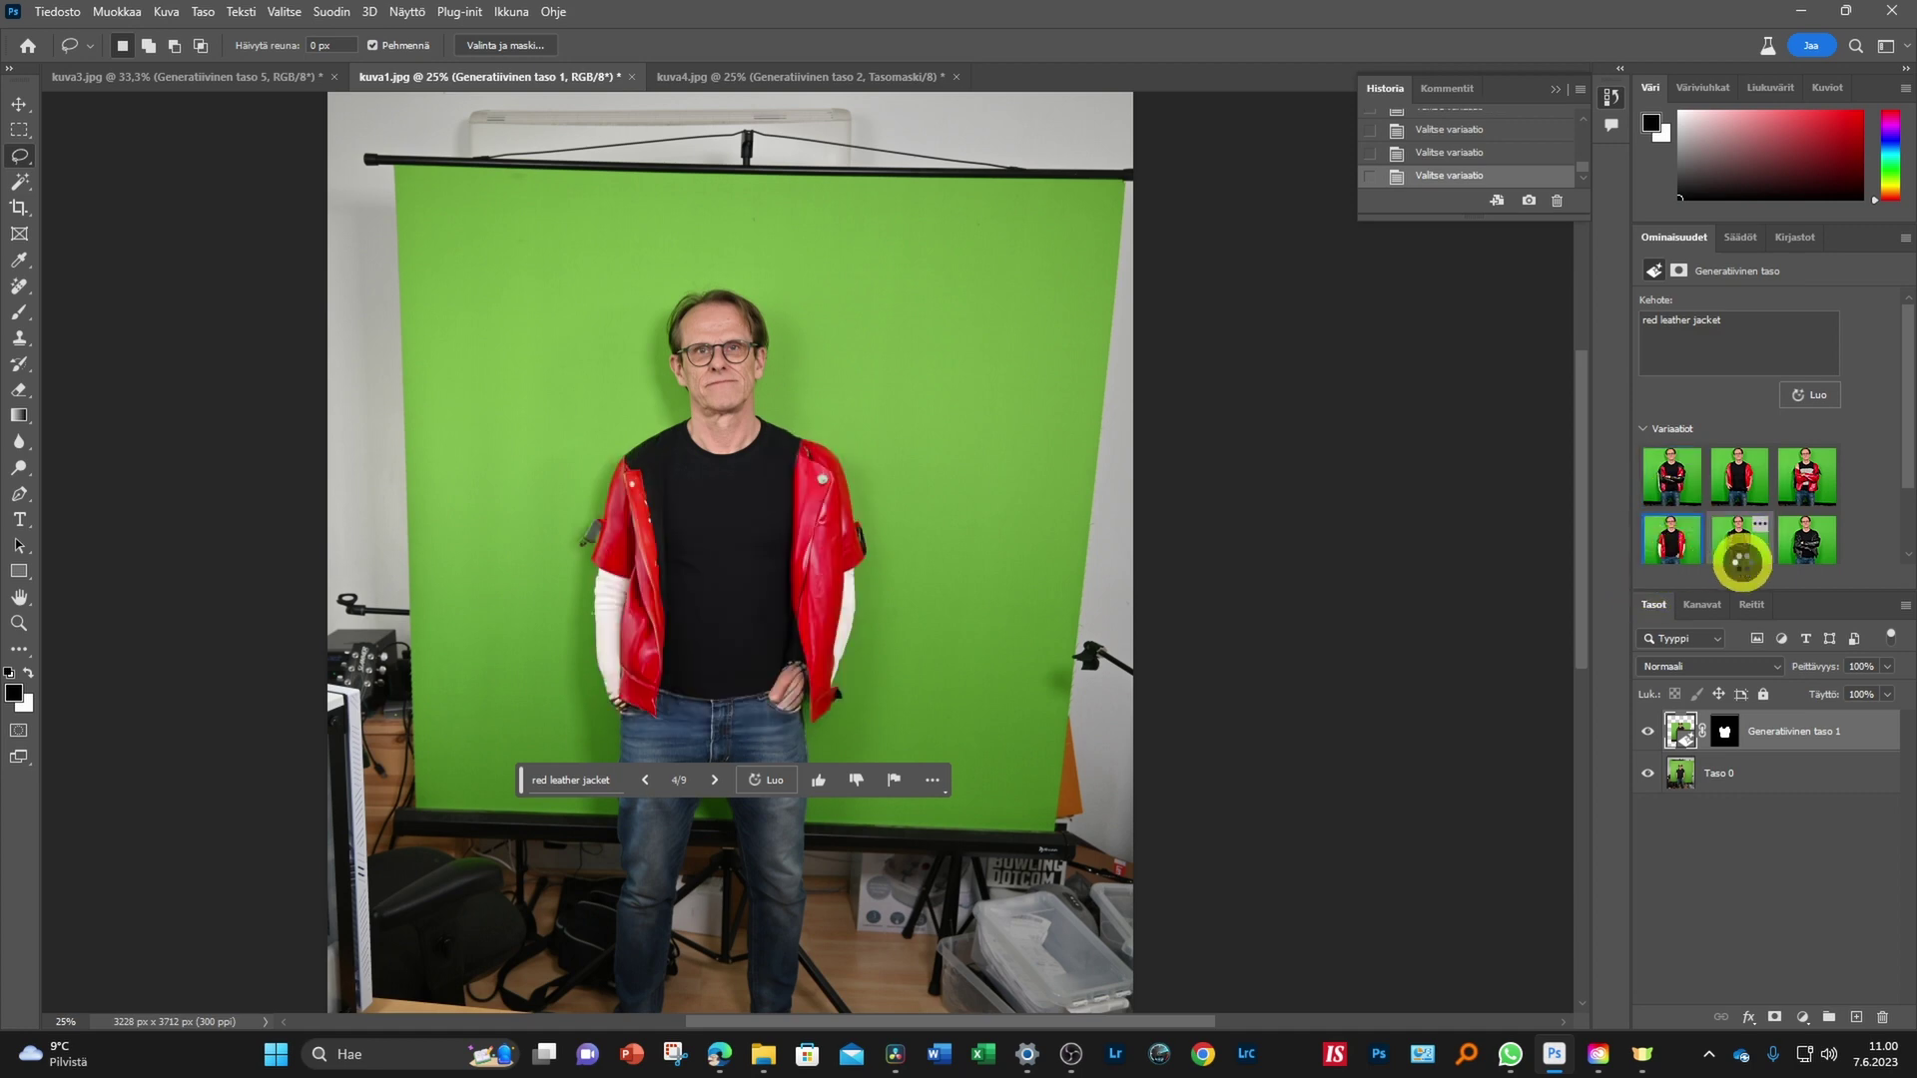
{"action": "left_click", "coordinate": [1812, 547]}
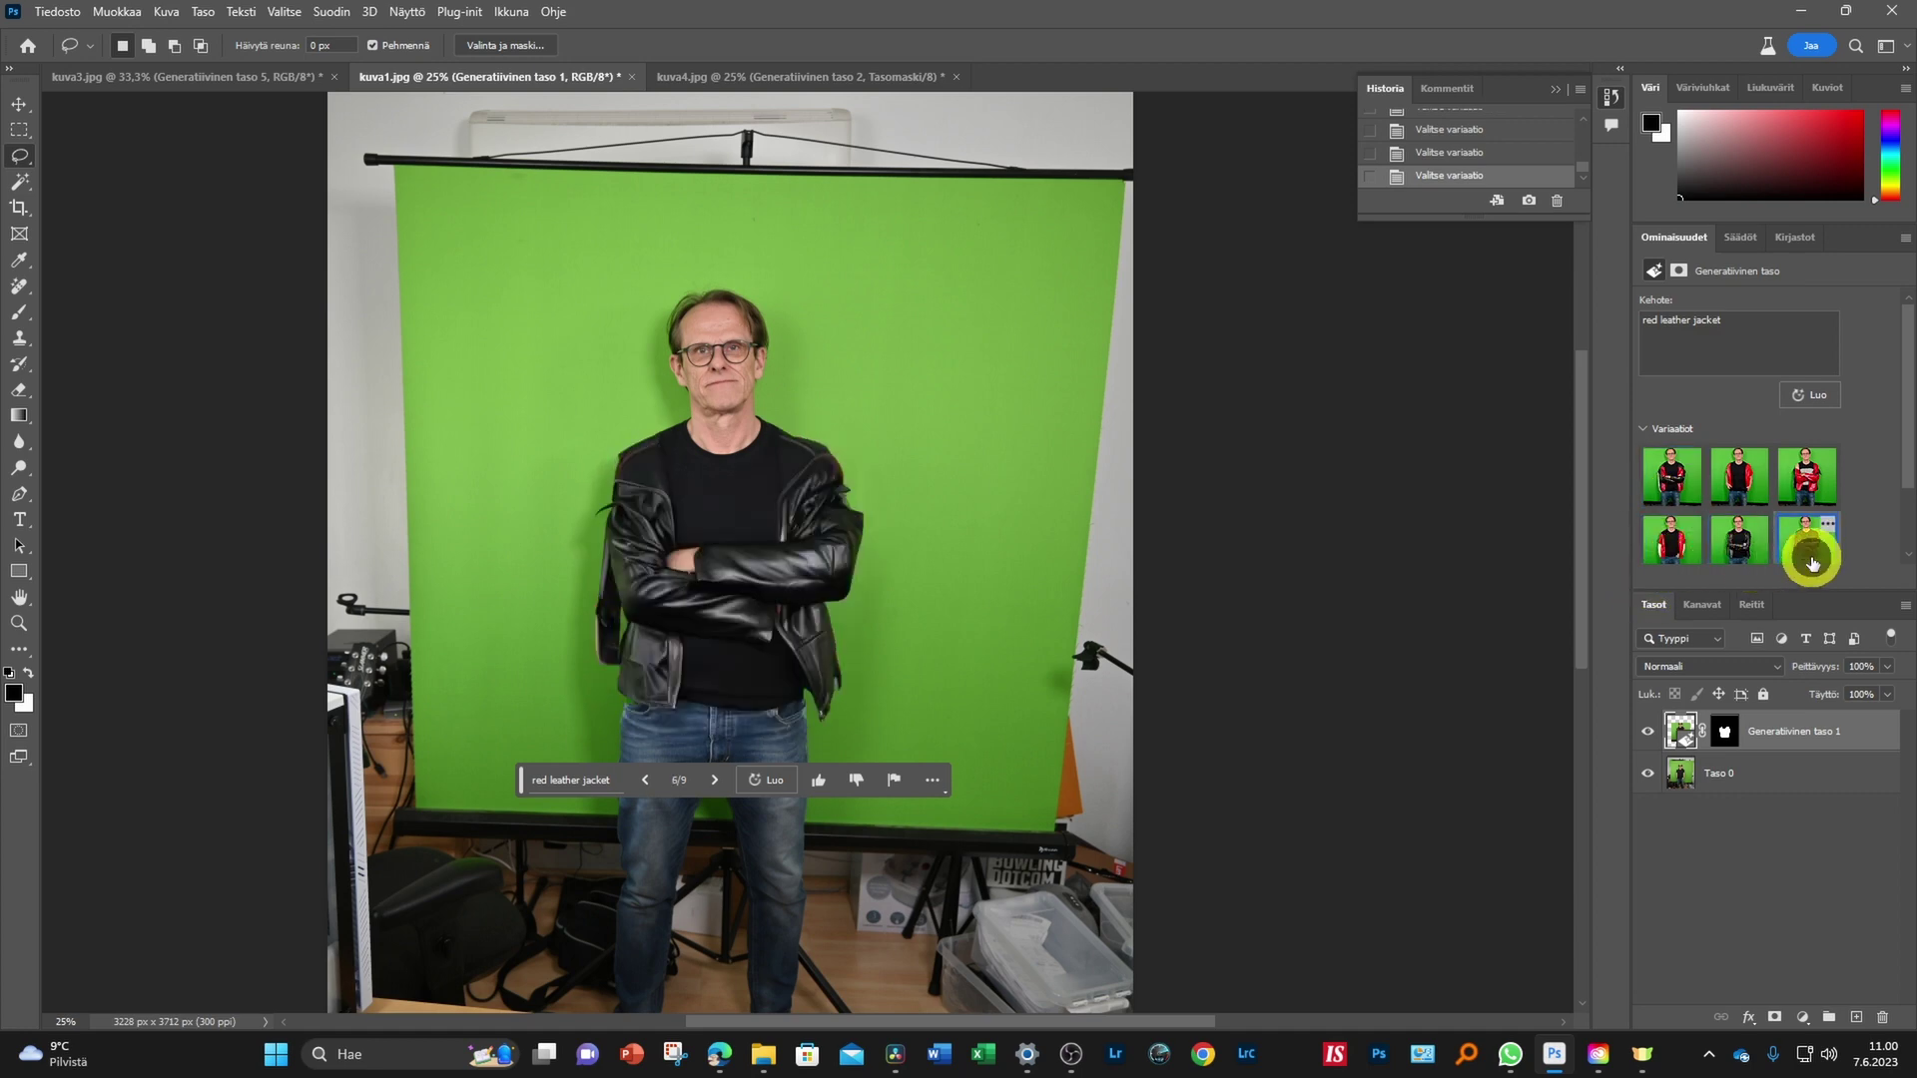
{"action": "left_click", "coordinate": [1752, 557]}
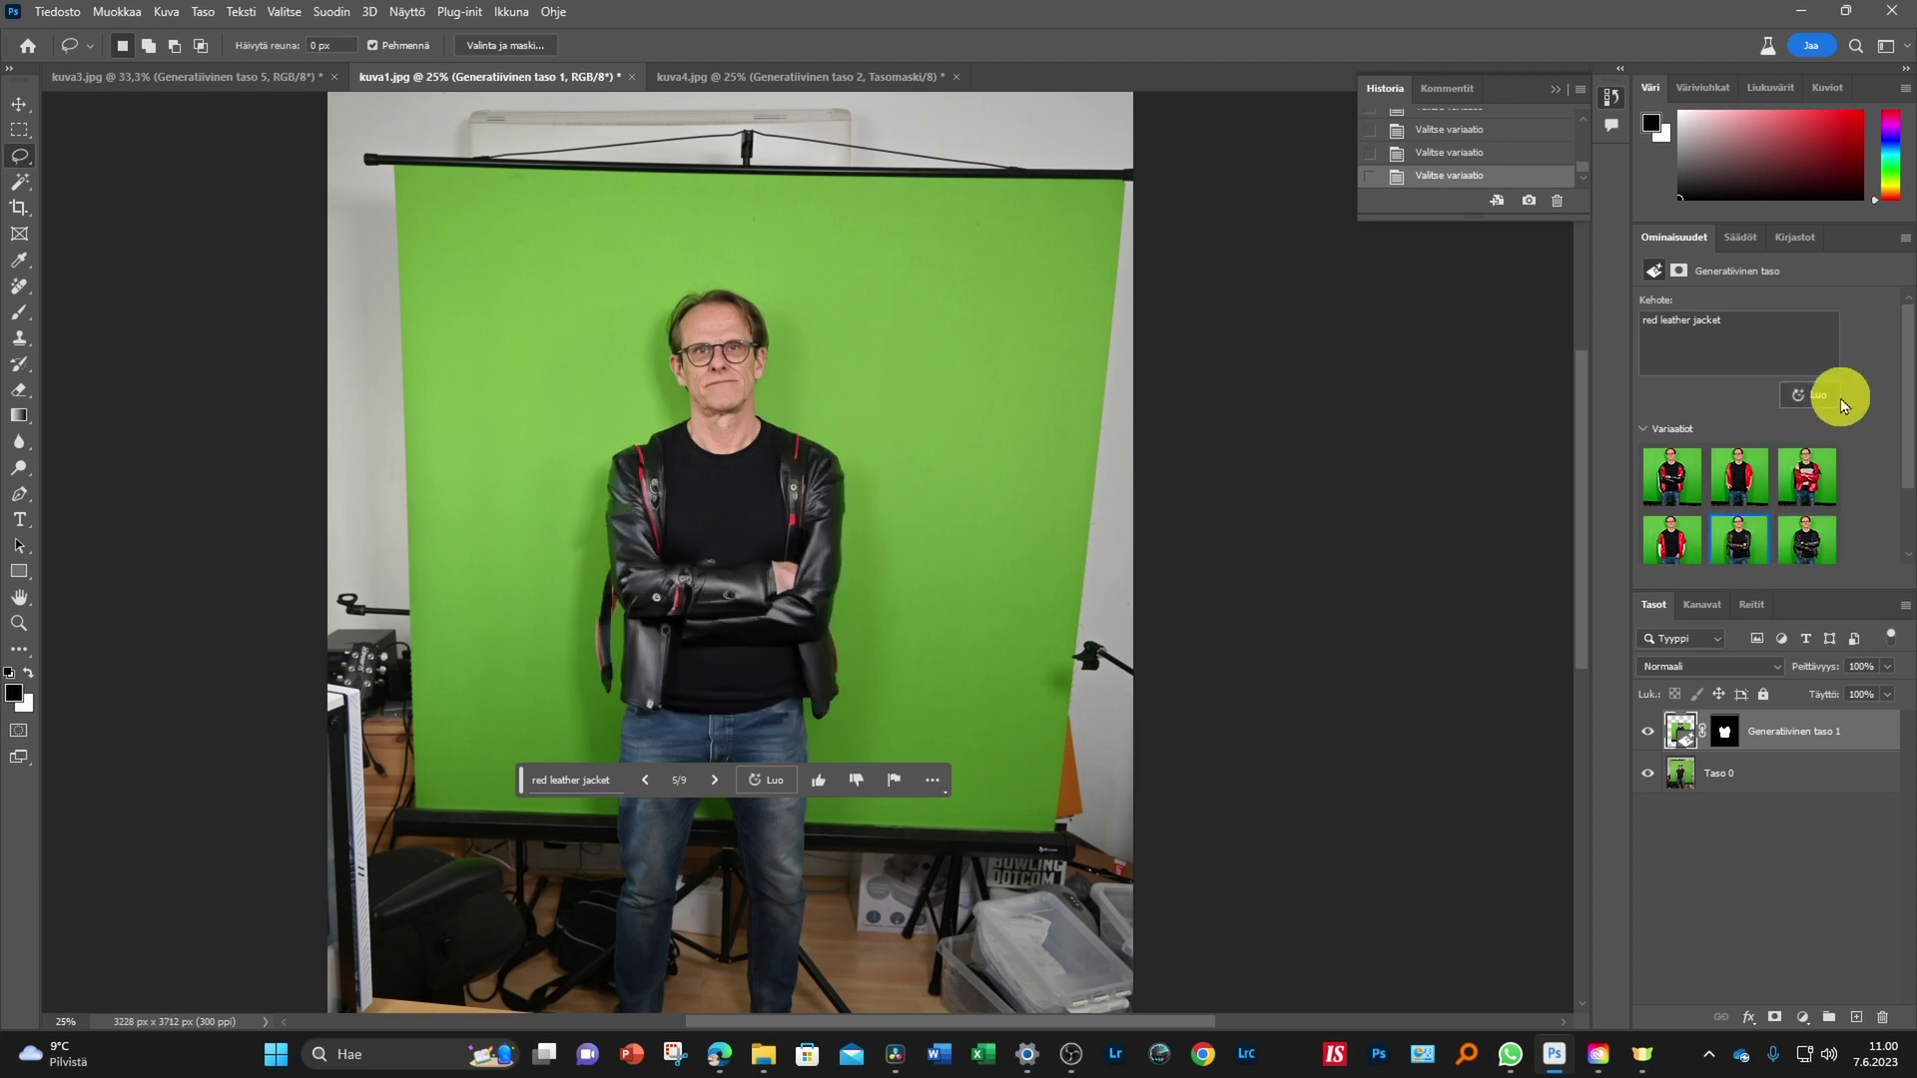
Generate more jackets, keep the third with hands in pockets, and move the prompt bar aside
{"action": "left_click", "coordinate": [1810, 397]}
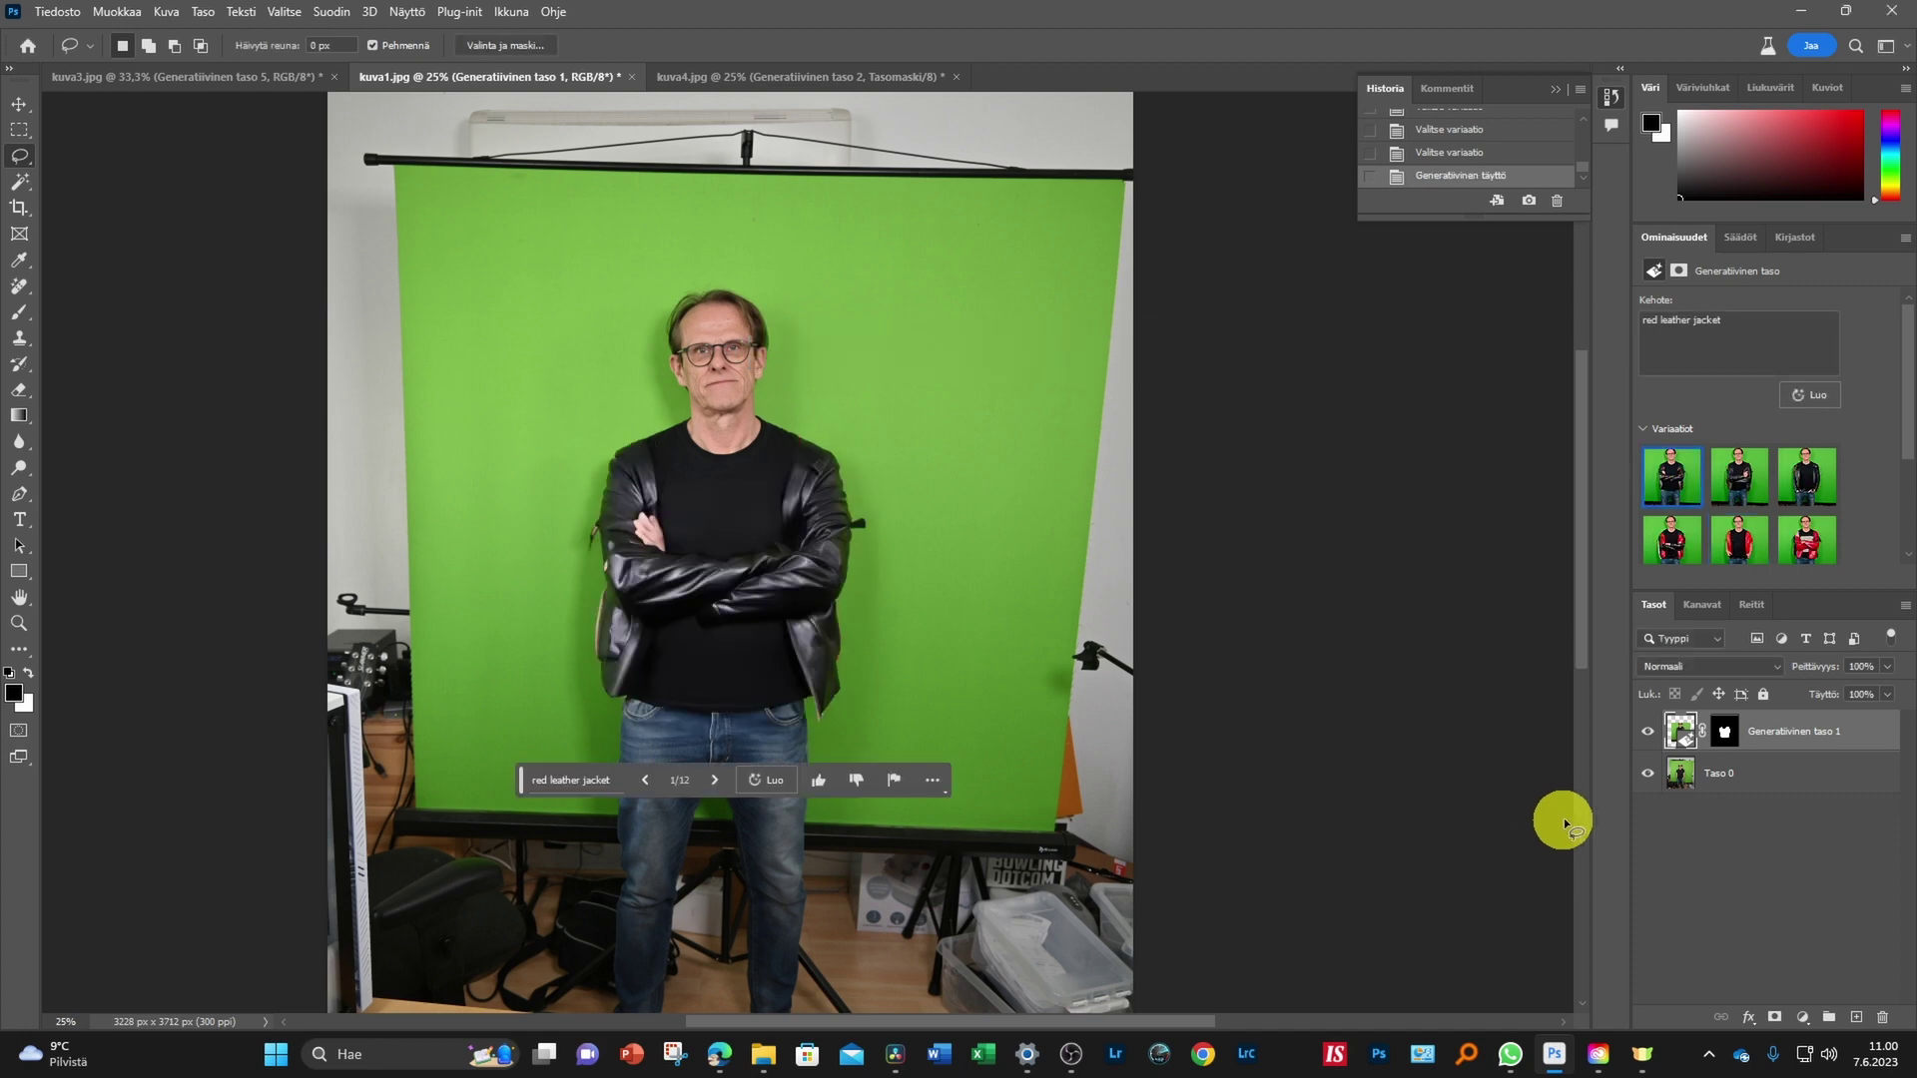
{"action": "left_click", "coordinate": [1673, 499]}
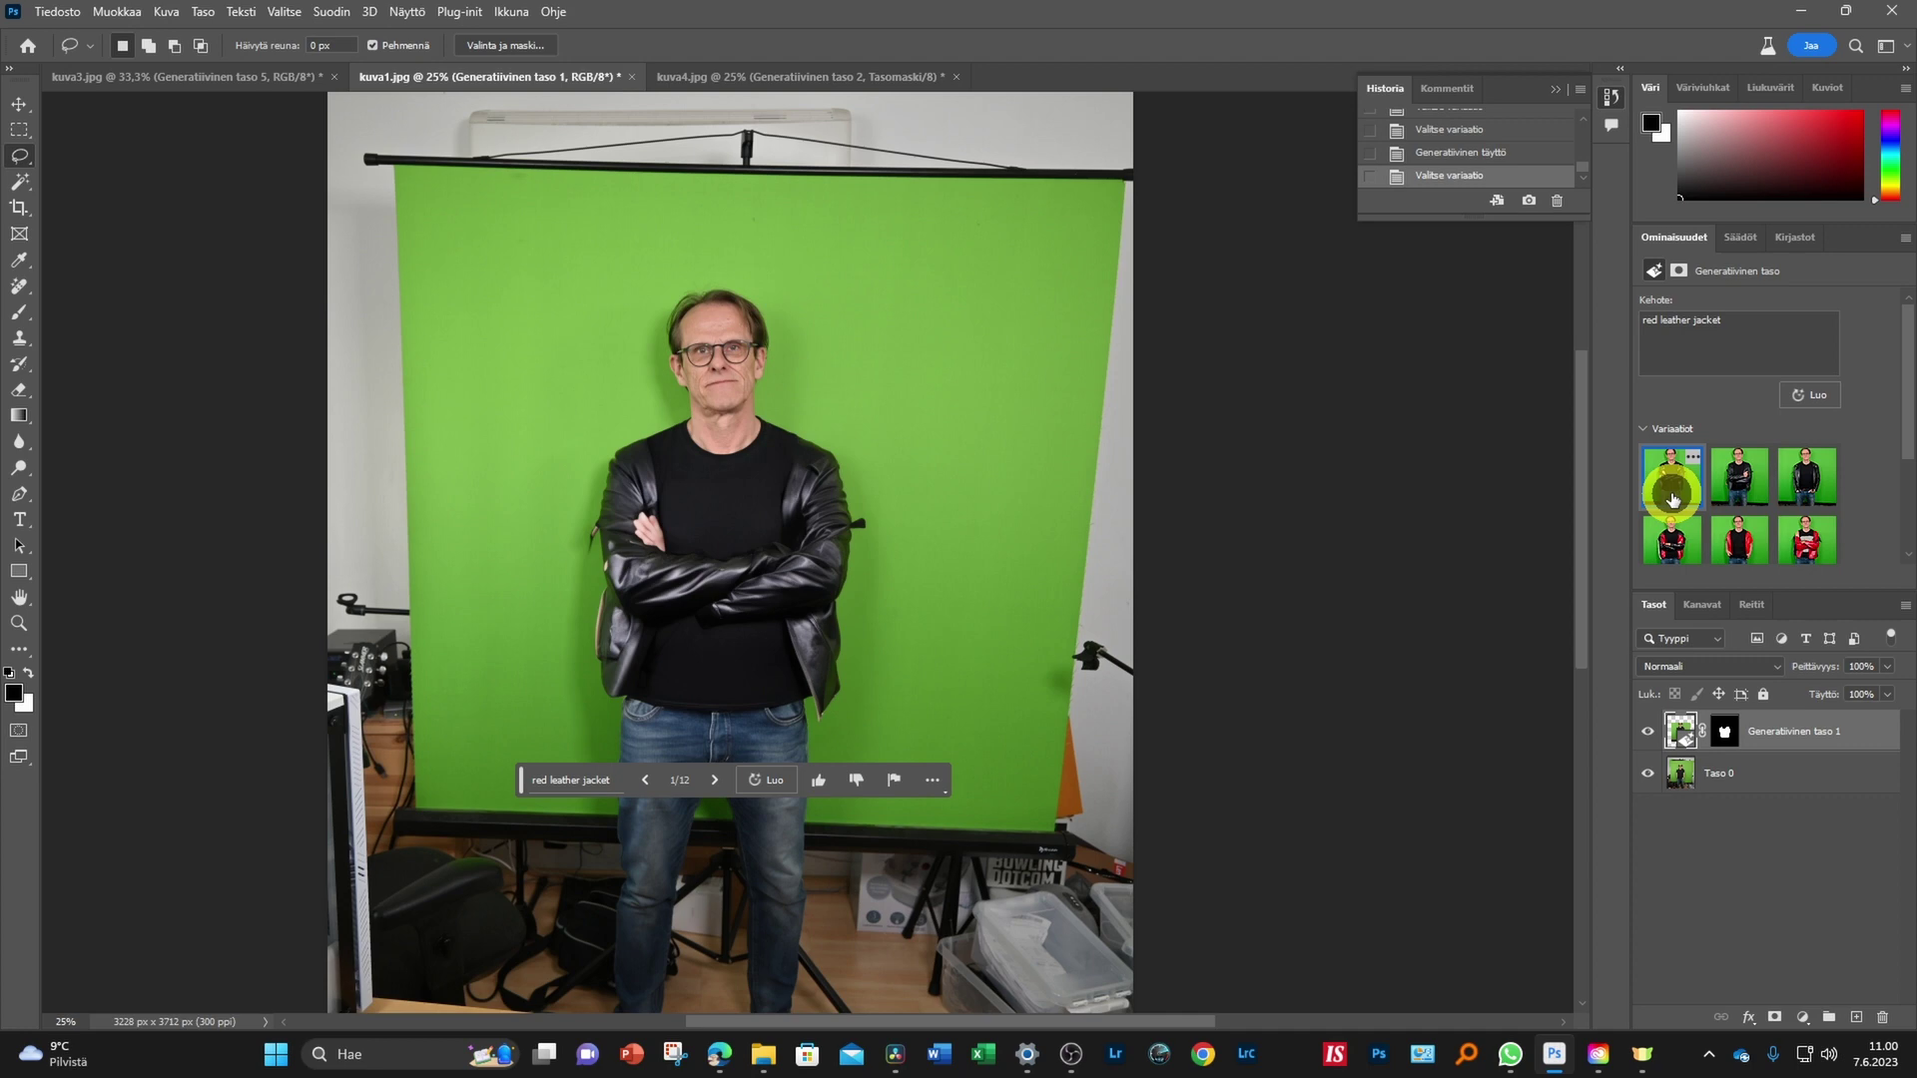
{"action": "left_click", "coordinate": [1720, 490]}
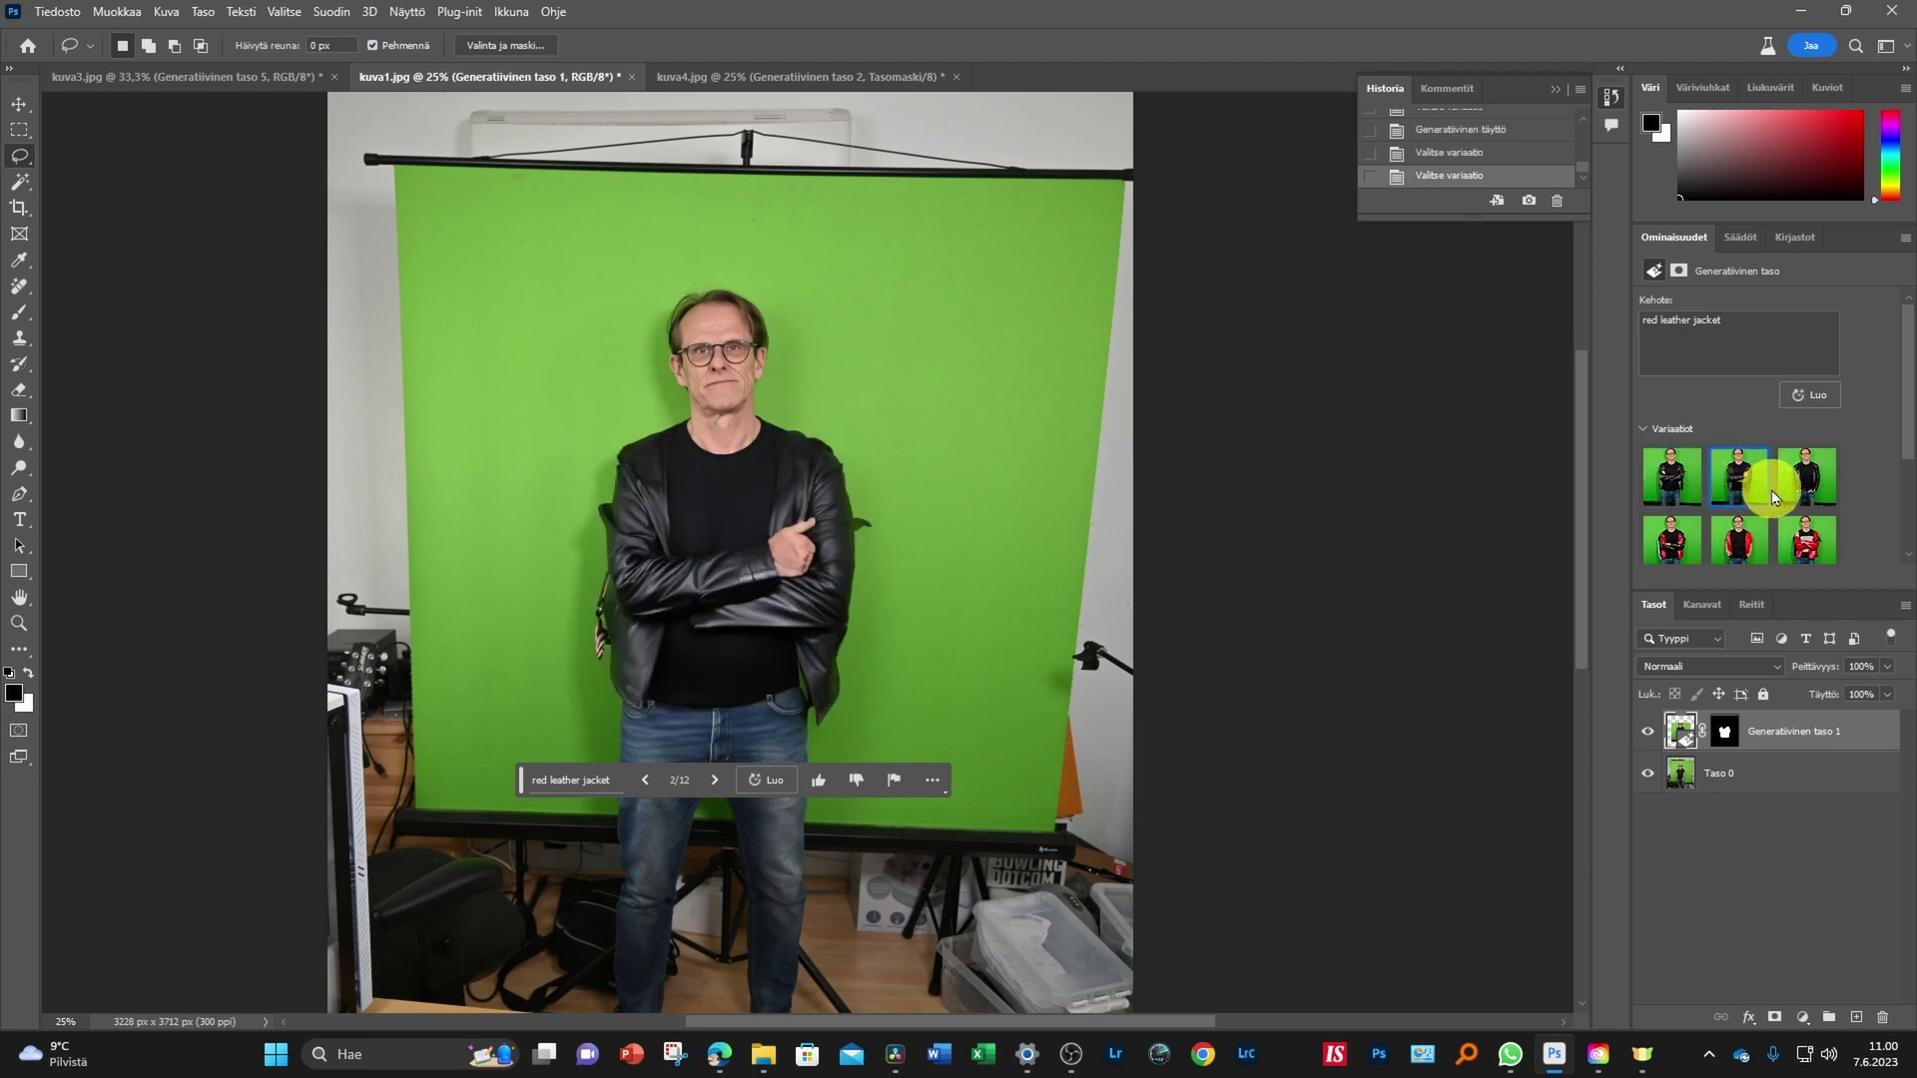
{"action": "left_click", "coordinate": [1813, 482]}
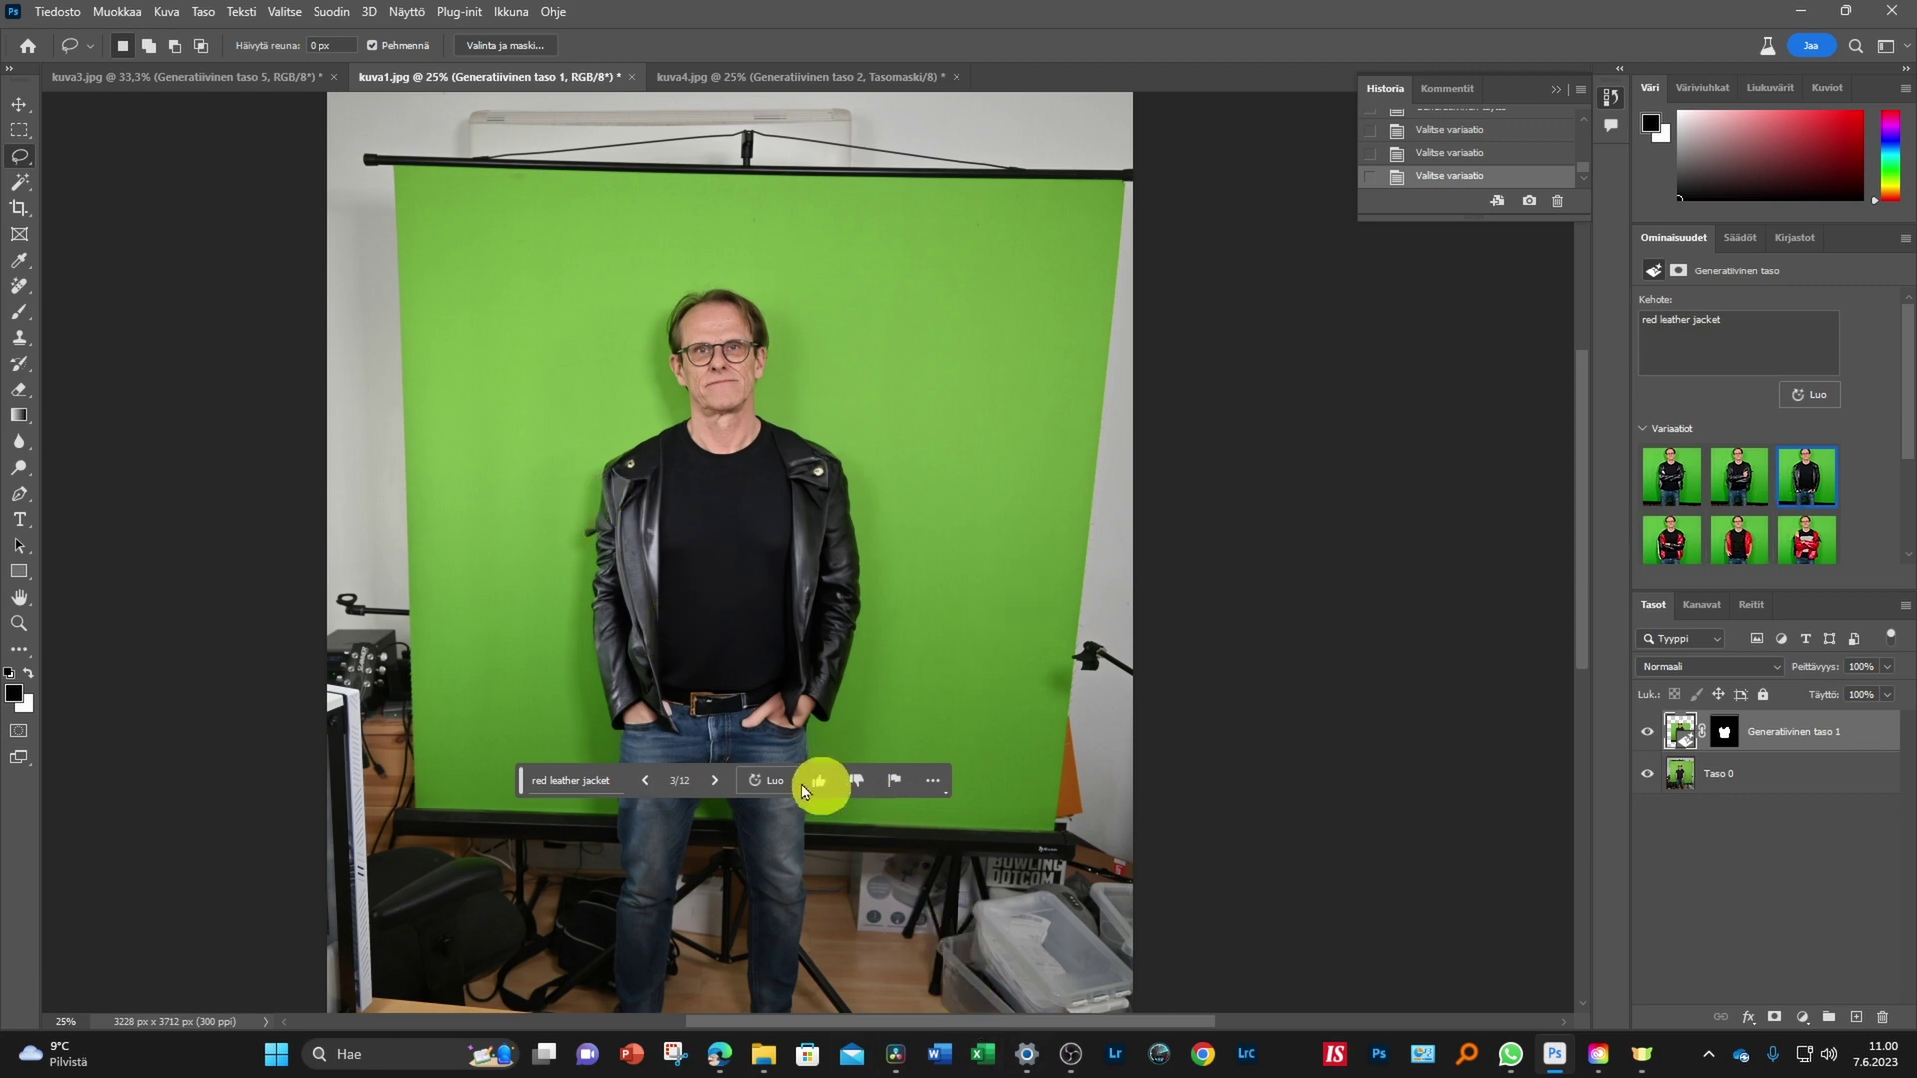
{"action": "mouse_move", "coordinate": [518, 780]}
{"action": "left_mouse_down"}
{"action": "mouse_move", "coordinate": [328, 848]}
{"action": "mouse_move", "coordinate": [65, 879]}
{"action": "left_mouse_up"}
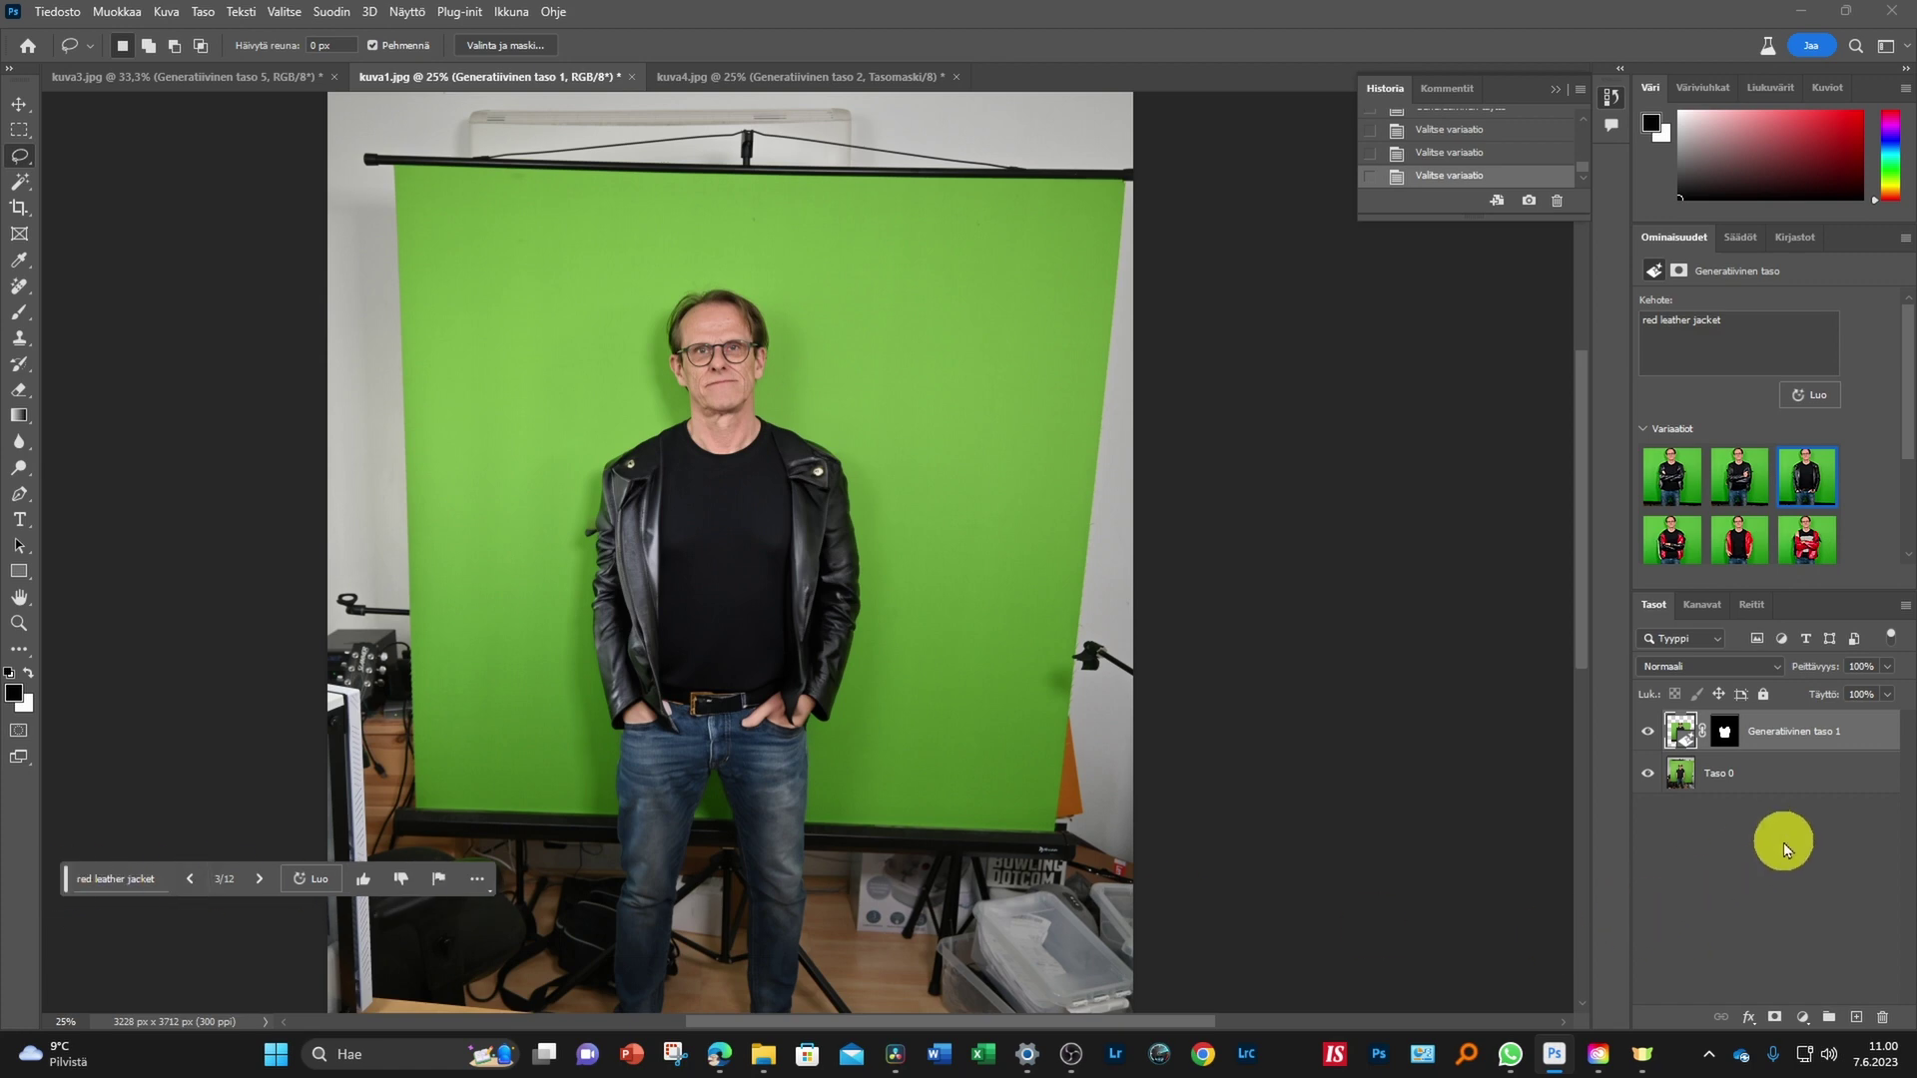
On Taso 0, lasso the jeans and Generative Fill them with 'red trousers'
{"action": "left_click", "coordinate": [1682, 777]}
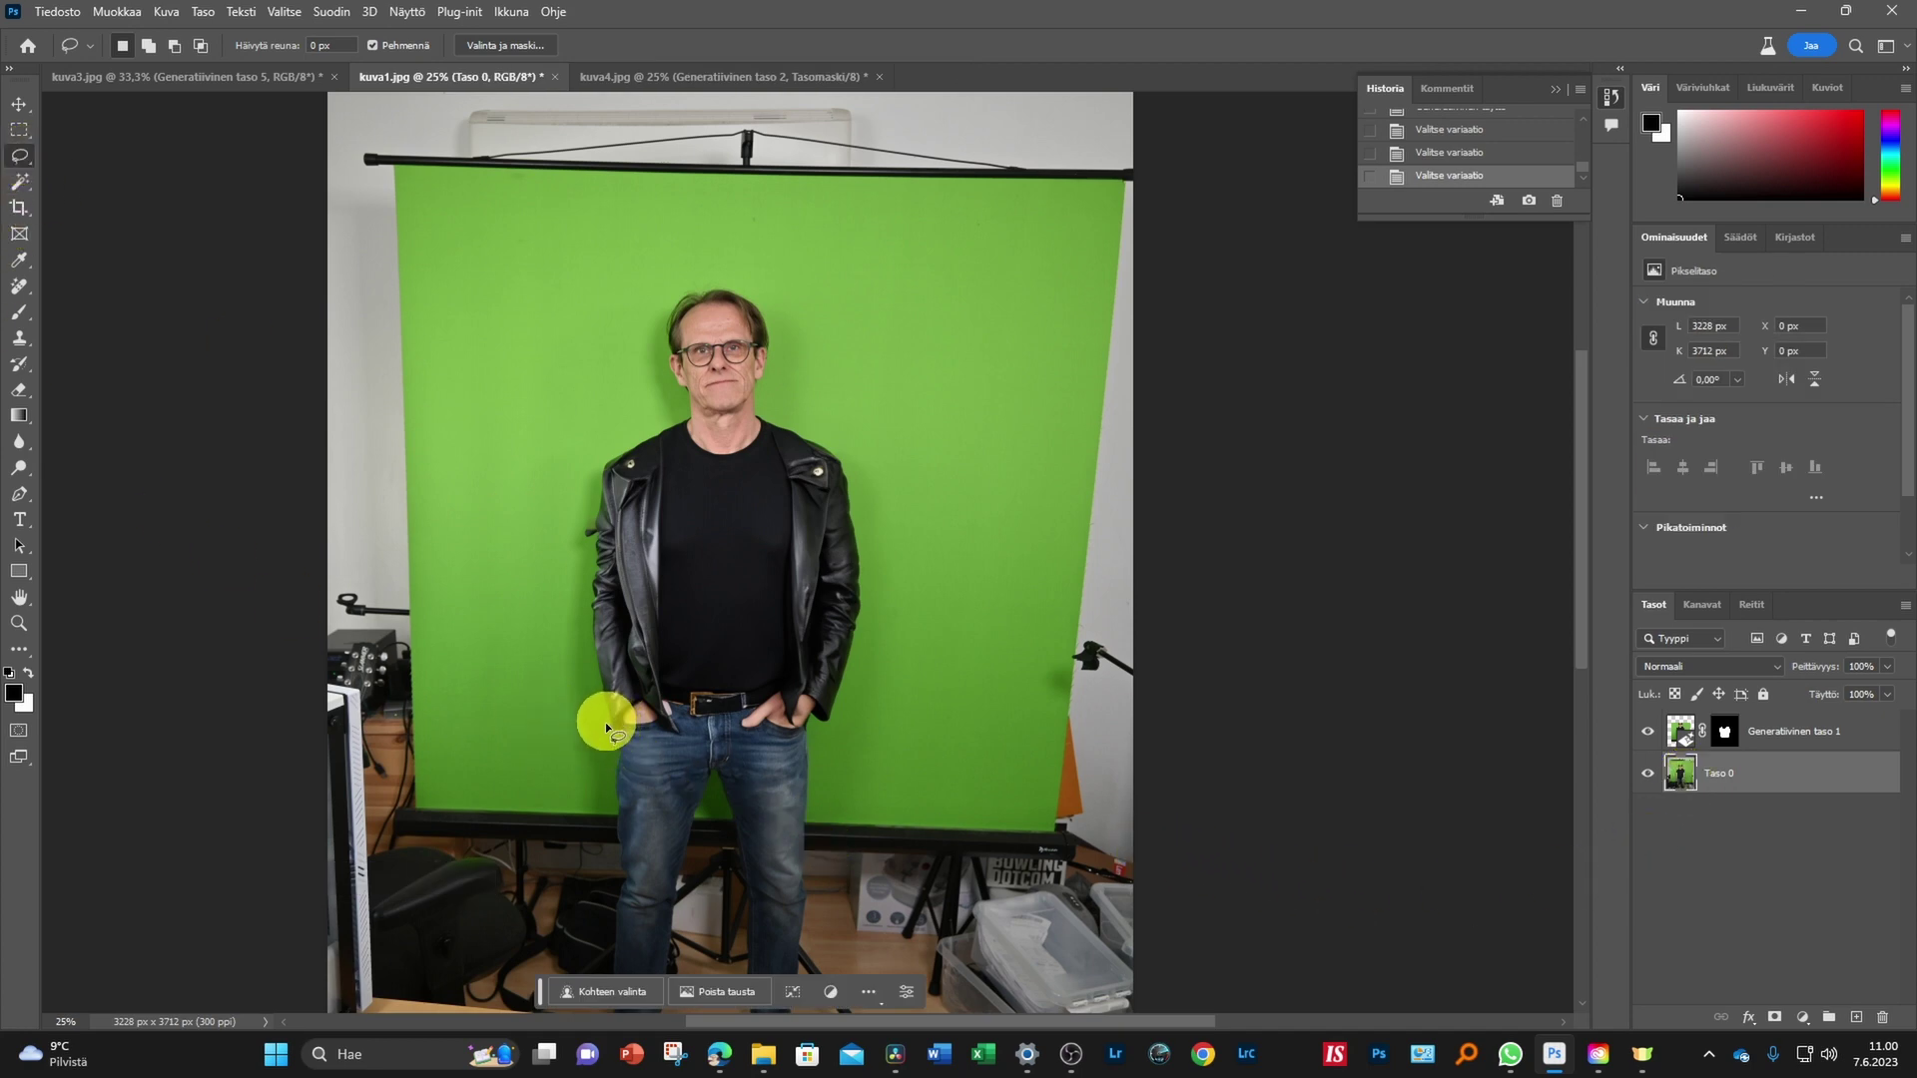
{"action": "mouse_move", "coordinate": [605, 722]}
{"action": "left_mouse_down"}
{"action": "mouse_move", "coordinate": [818, 1026]}
{"action": "mouse_move", "coordinate": [834, 798]}
{"action": "left_mouse_up"}
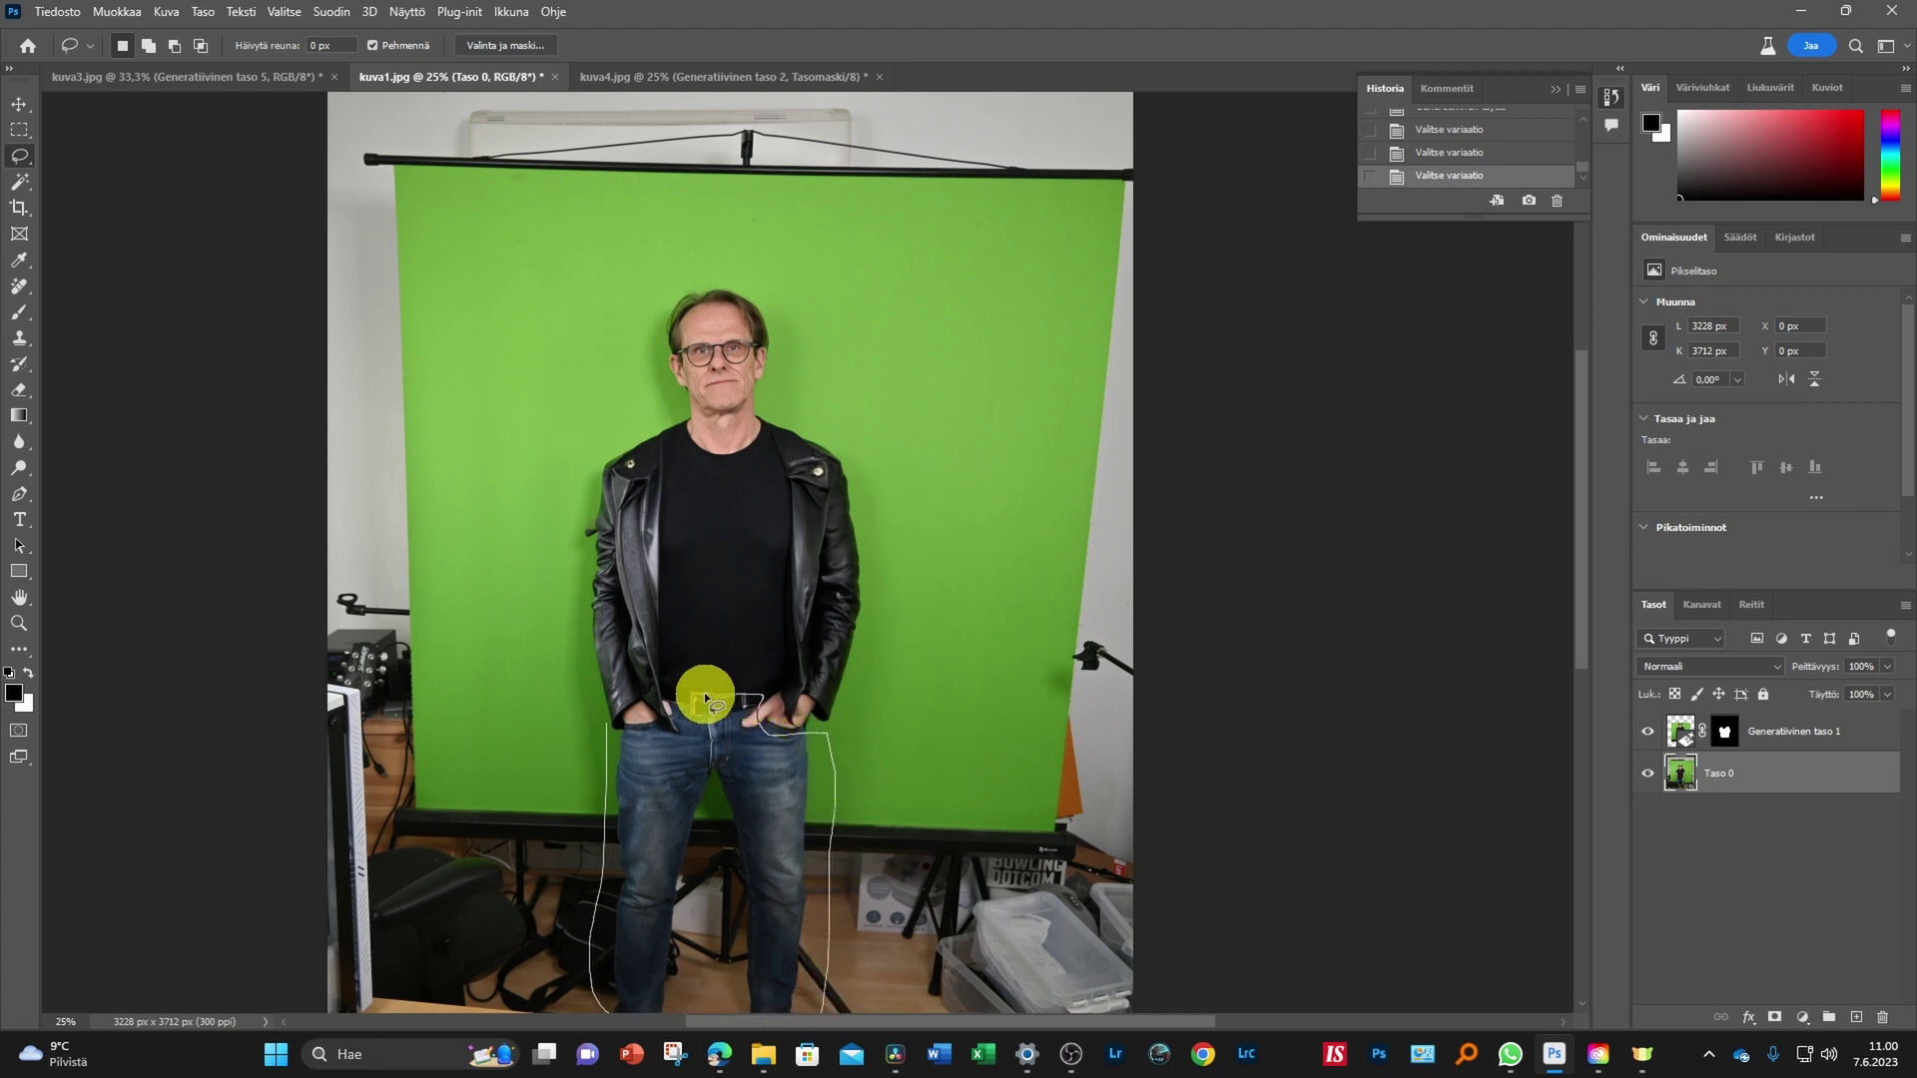
{"action": "left_click_drag", "start_coordinate": [656, 707], "coordinate": [619, 719]}
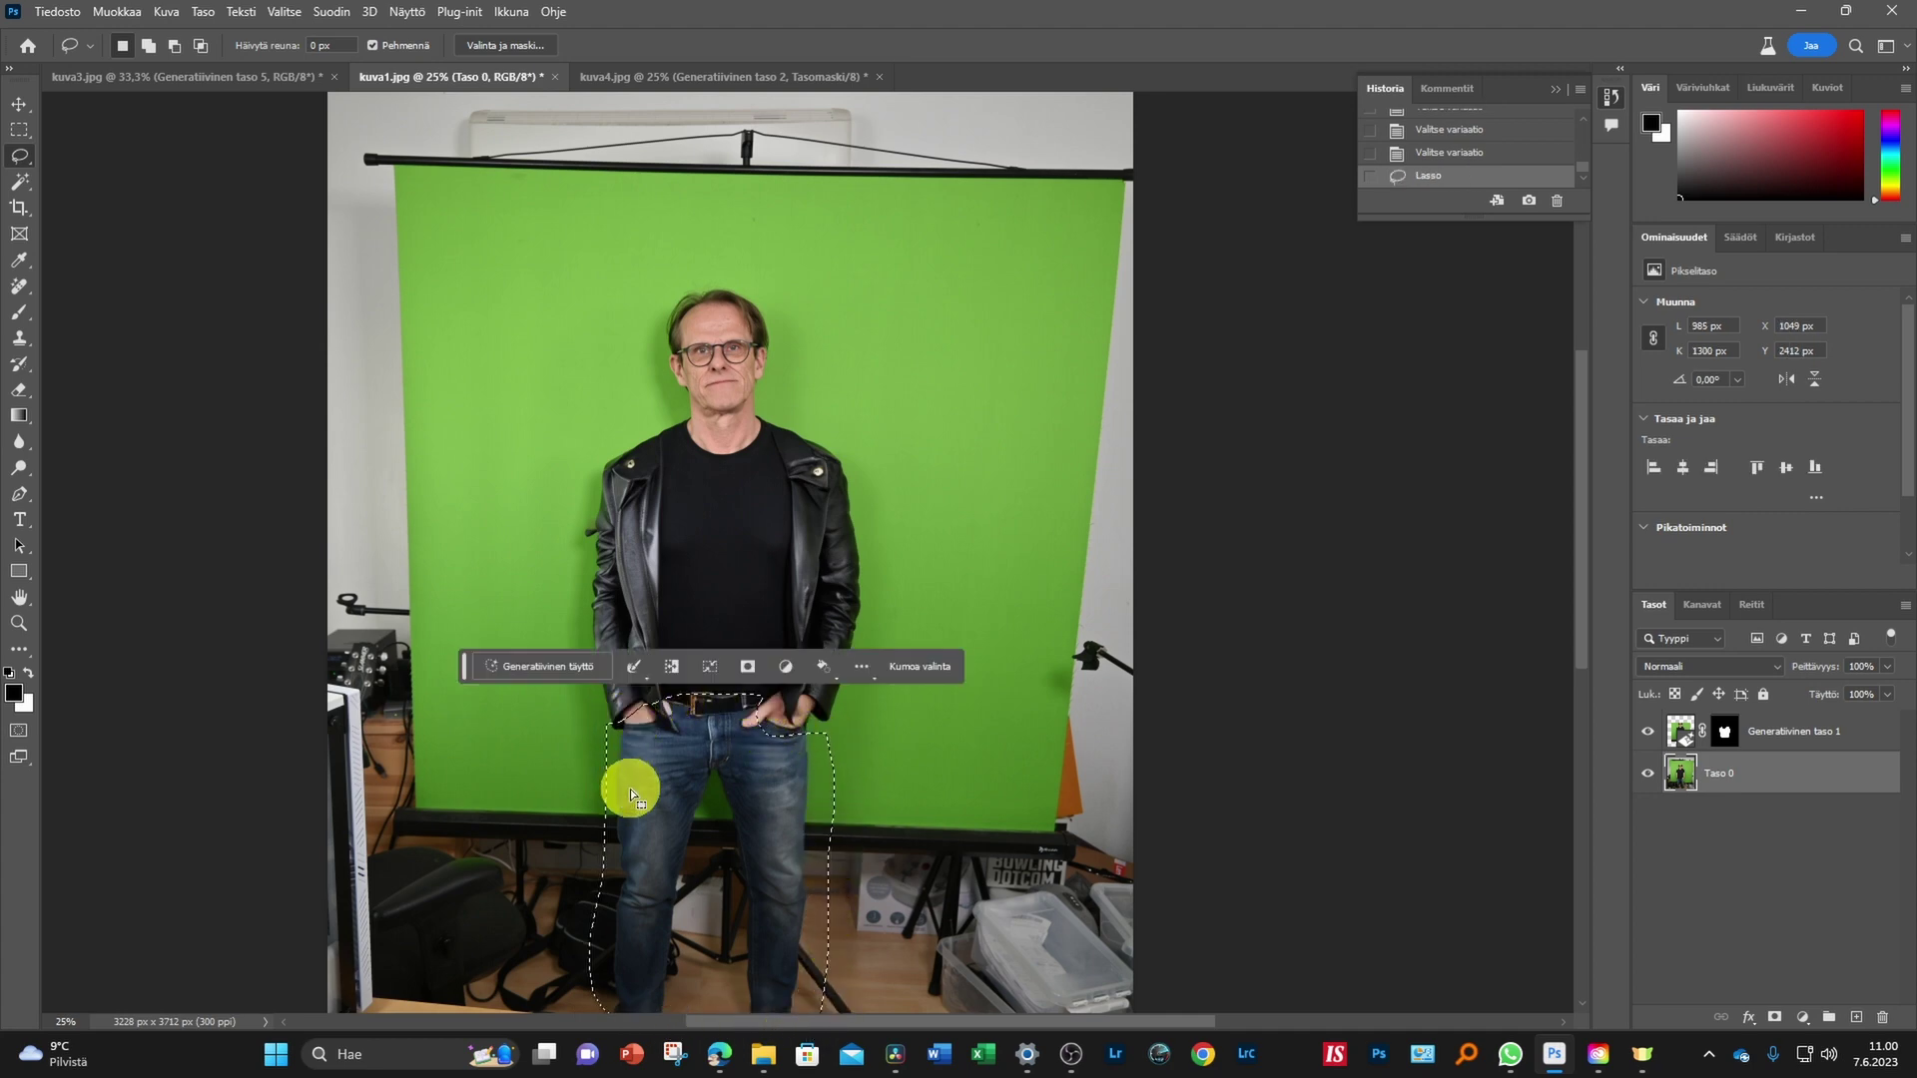
{"action": "left_click", "coordinate": [530, 669]}
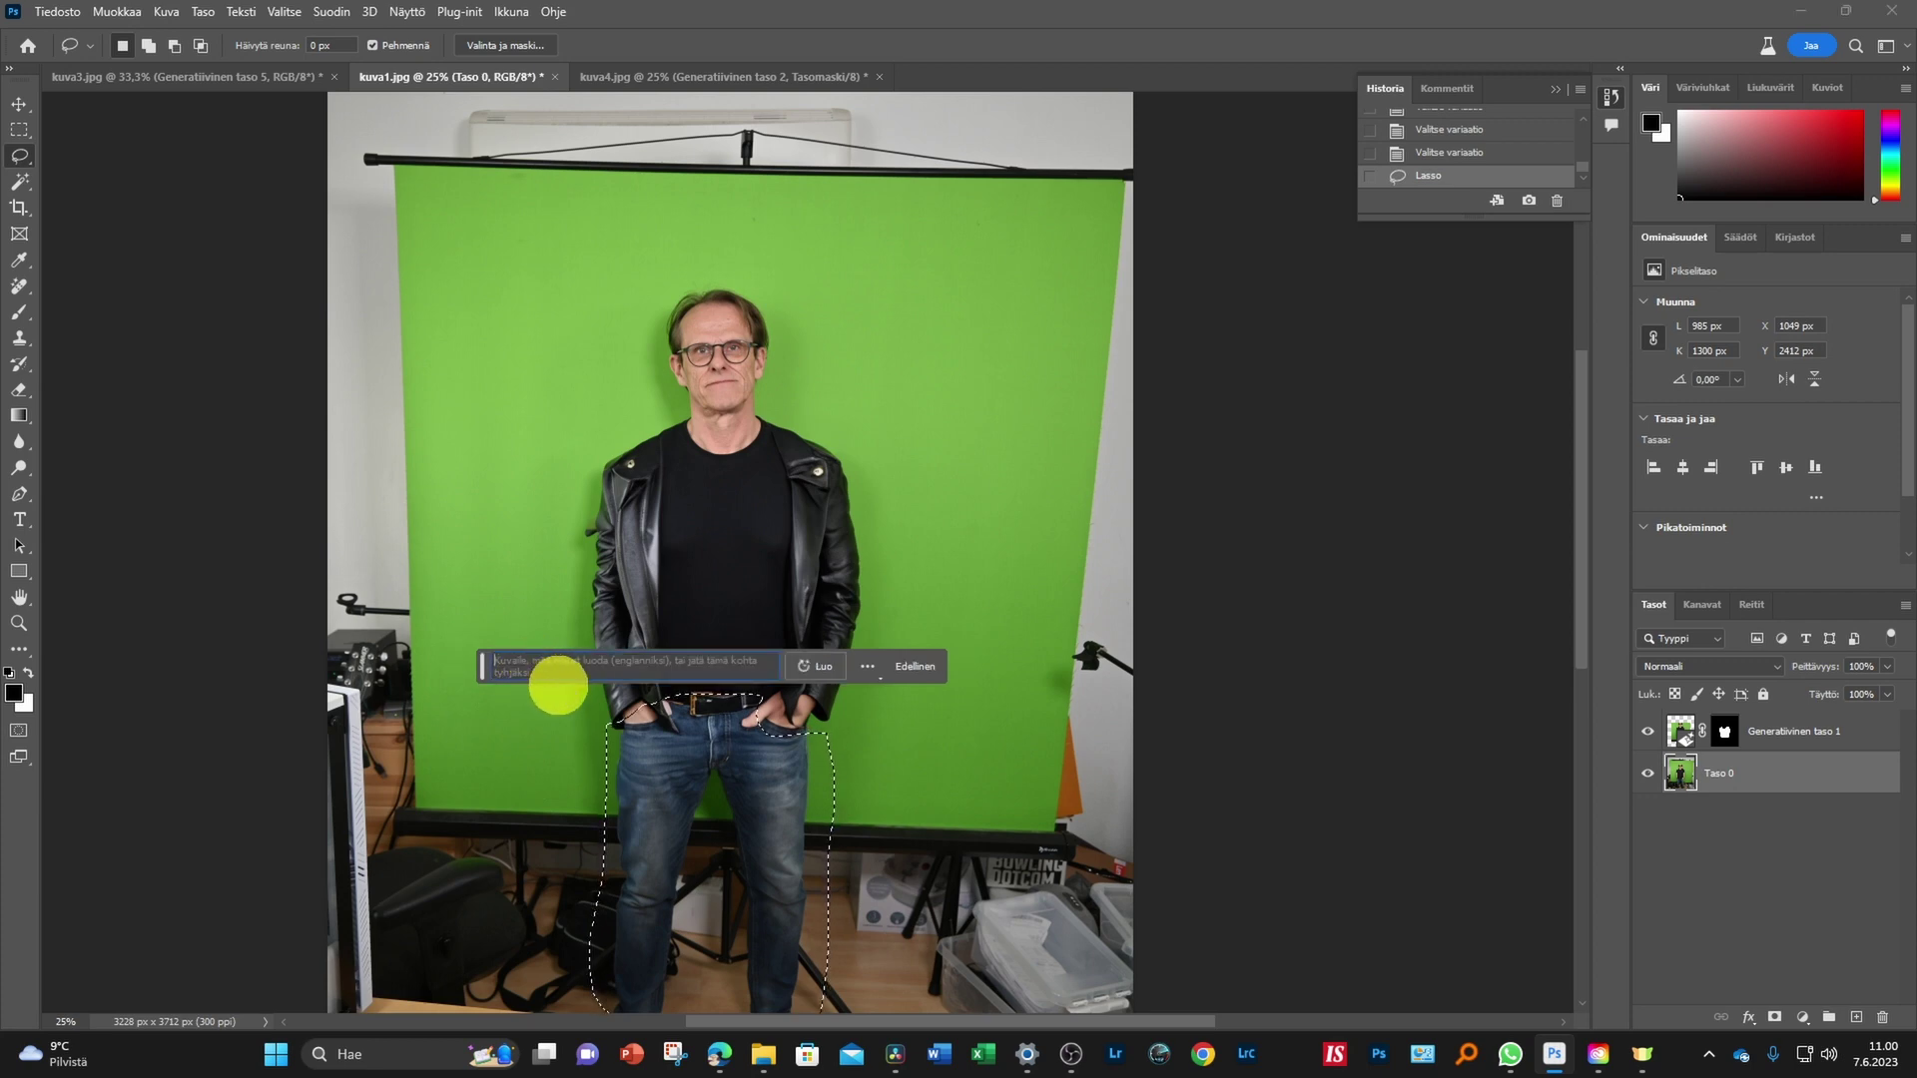
{"action": "type", "text": "red trousers"}
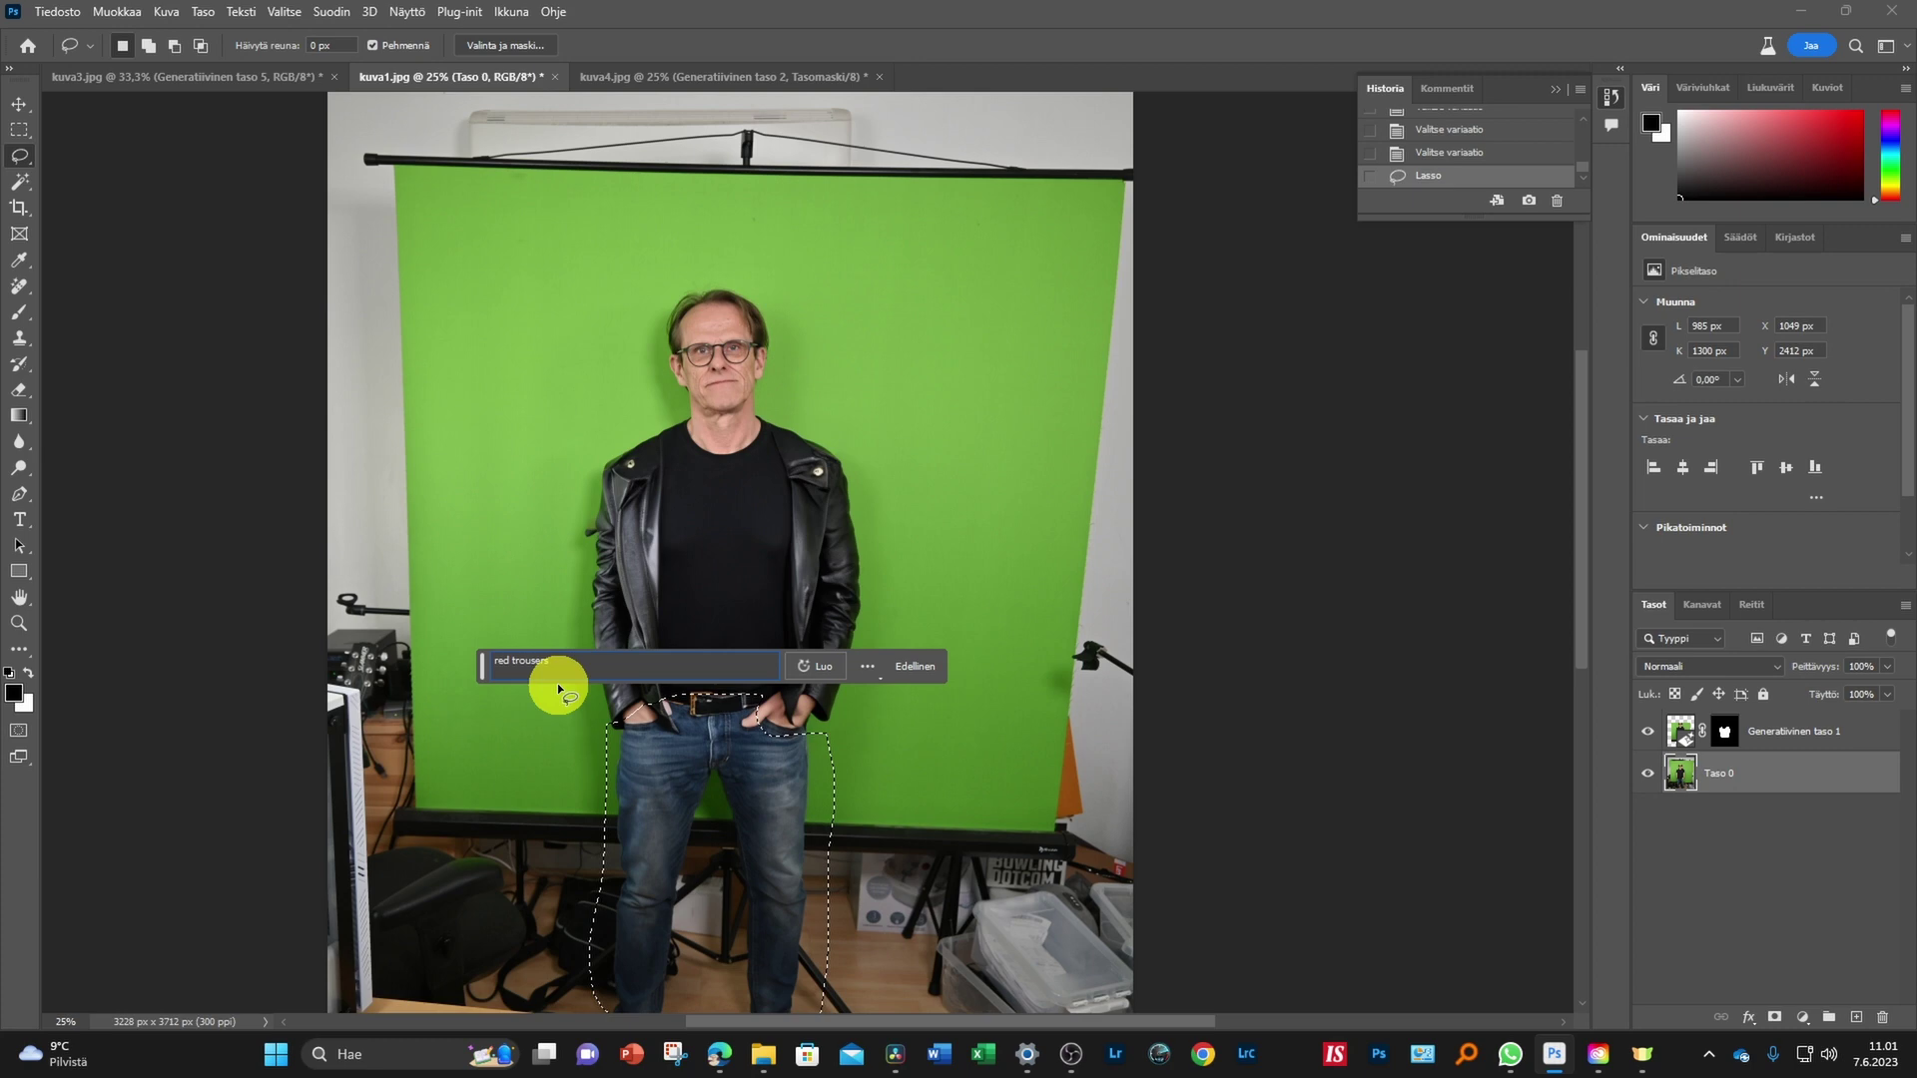
{"action": "key", "text": "Return"}
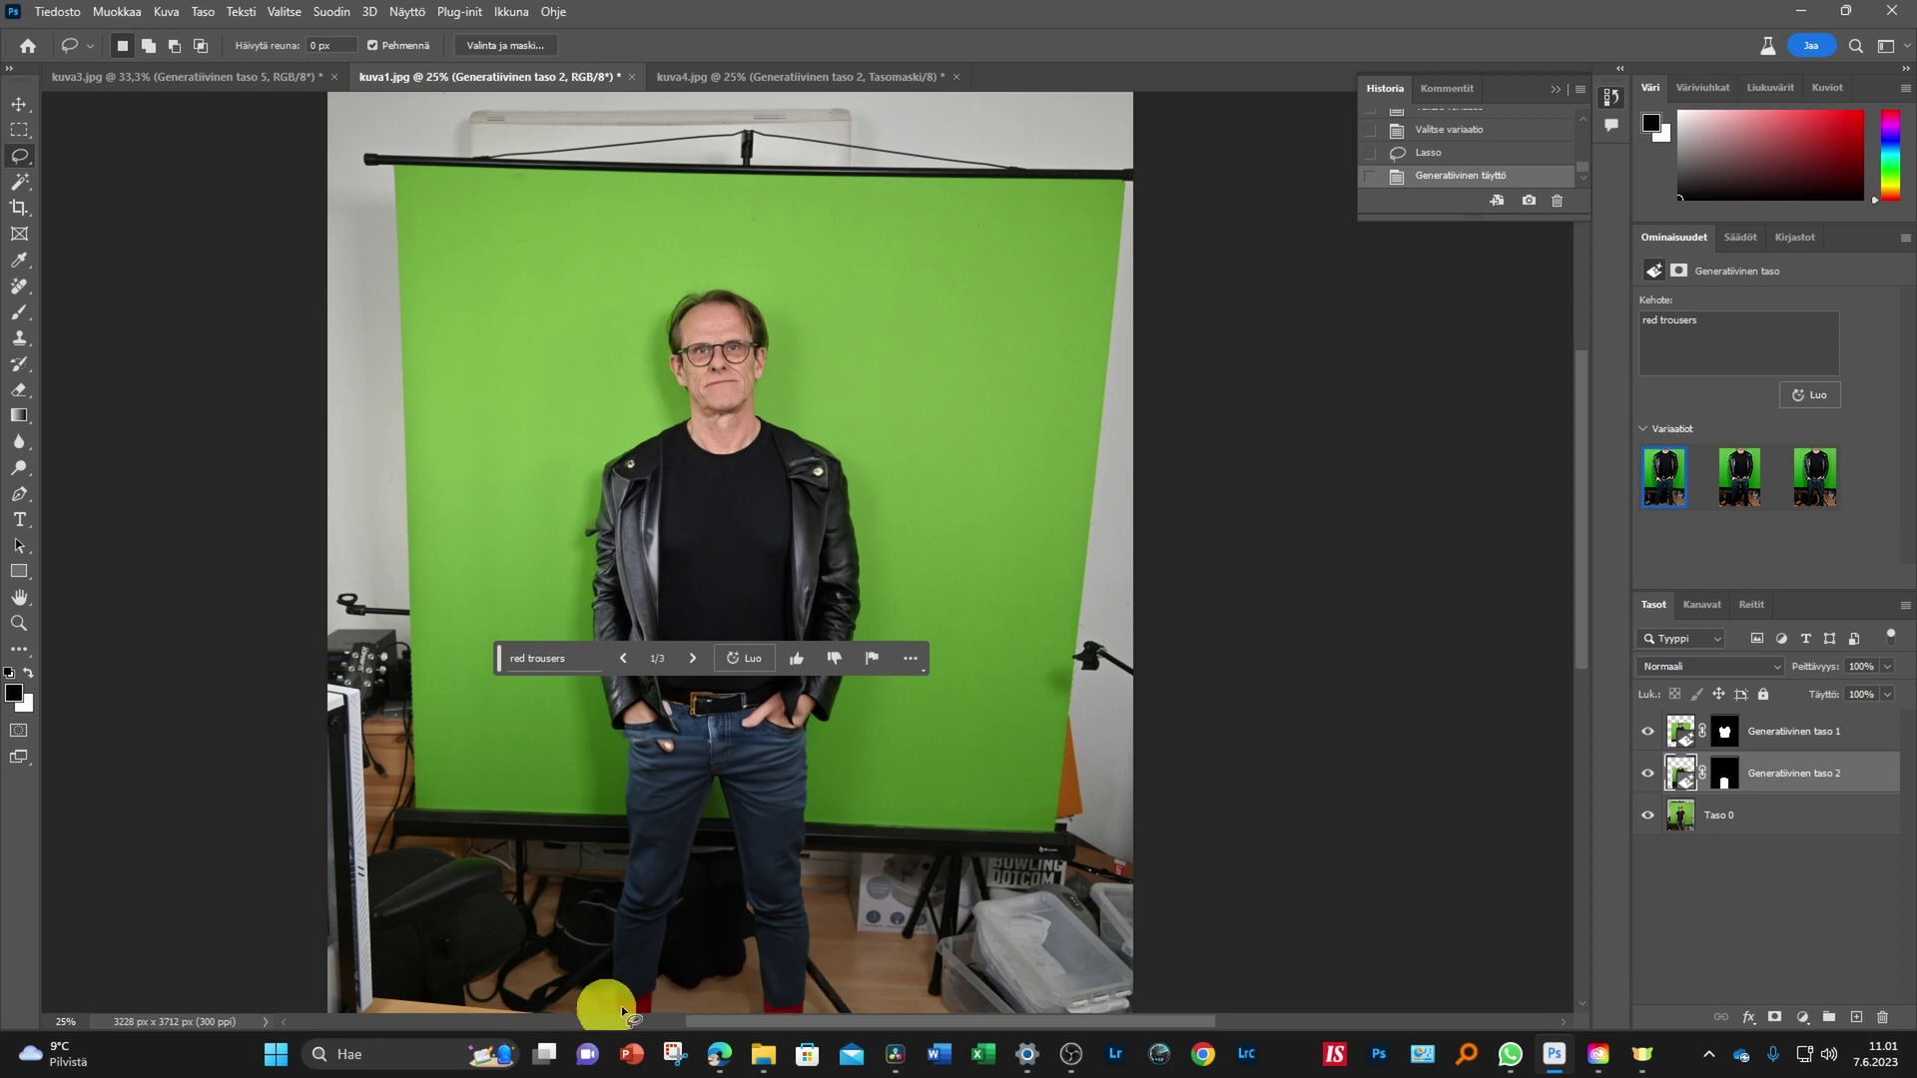
Compare the three trousers variations, keep the first, and move the prompt bar aside
{"action": "left_click", "coordinate": [1738, 484]}
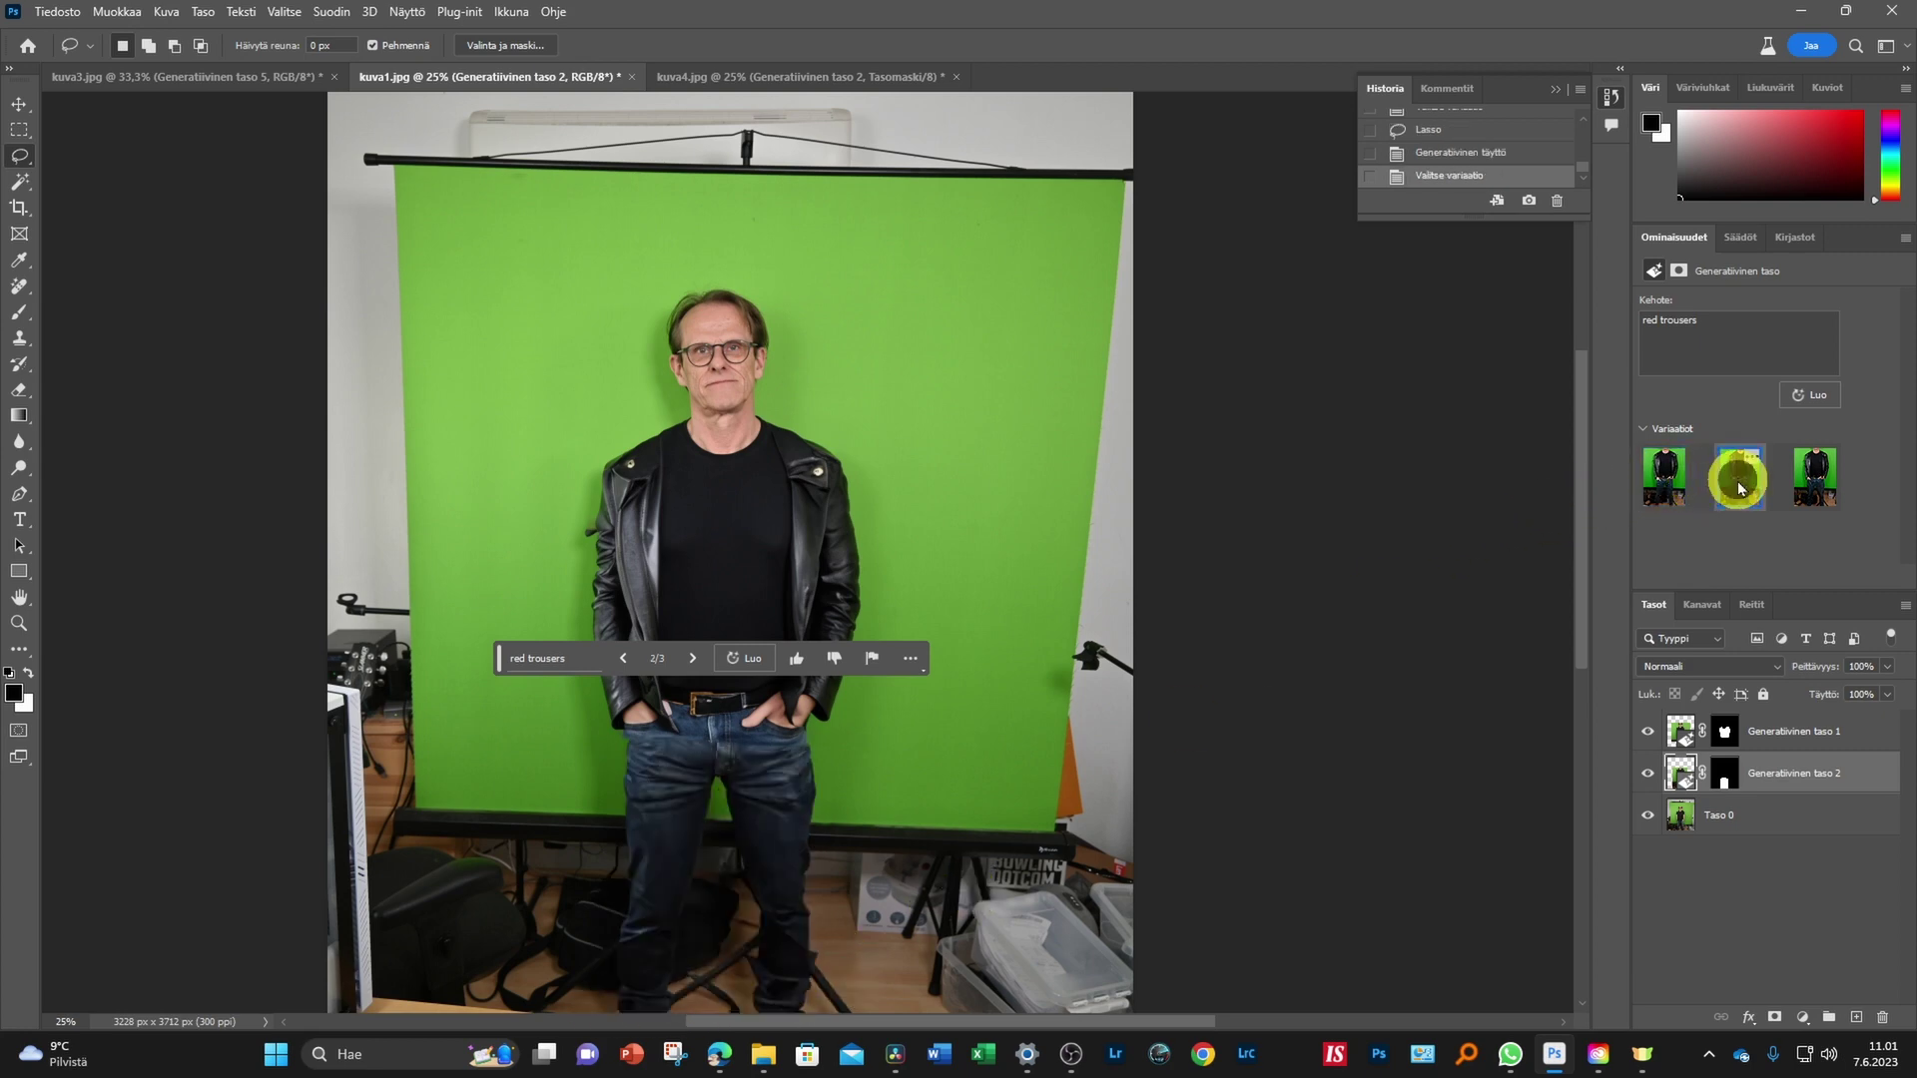
{"action": "left_click", "coordinate": [1820, 476]}
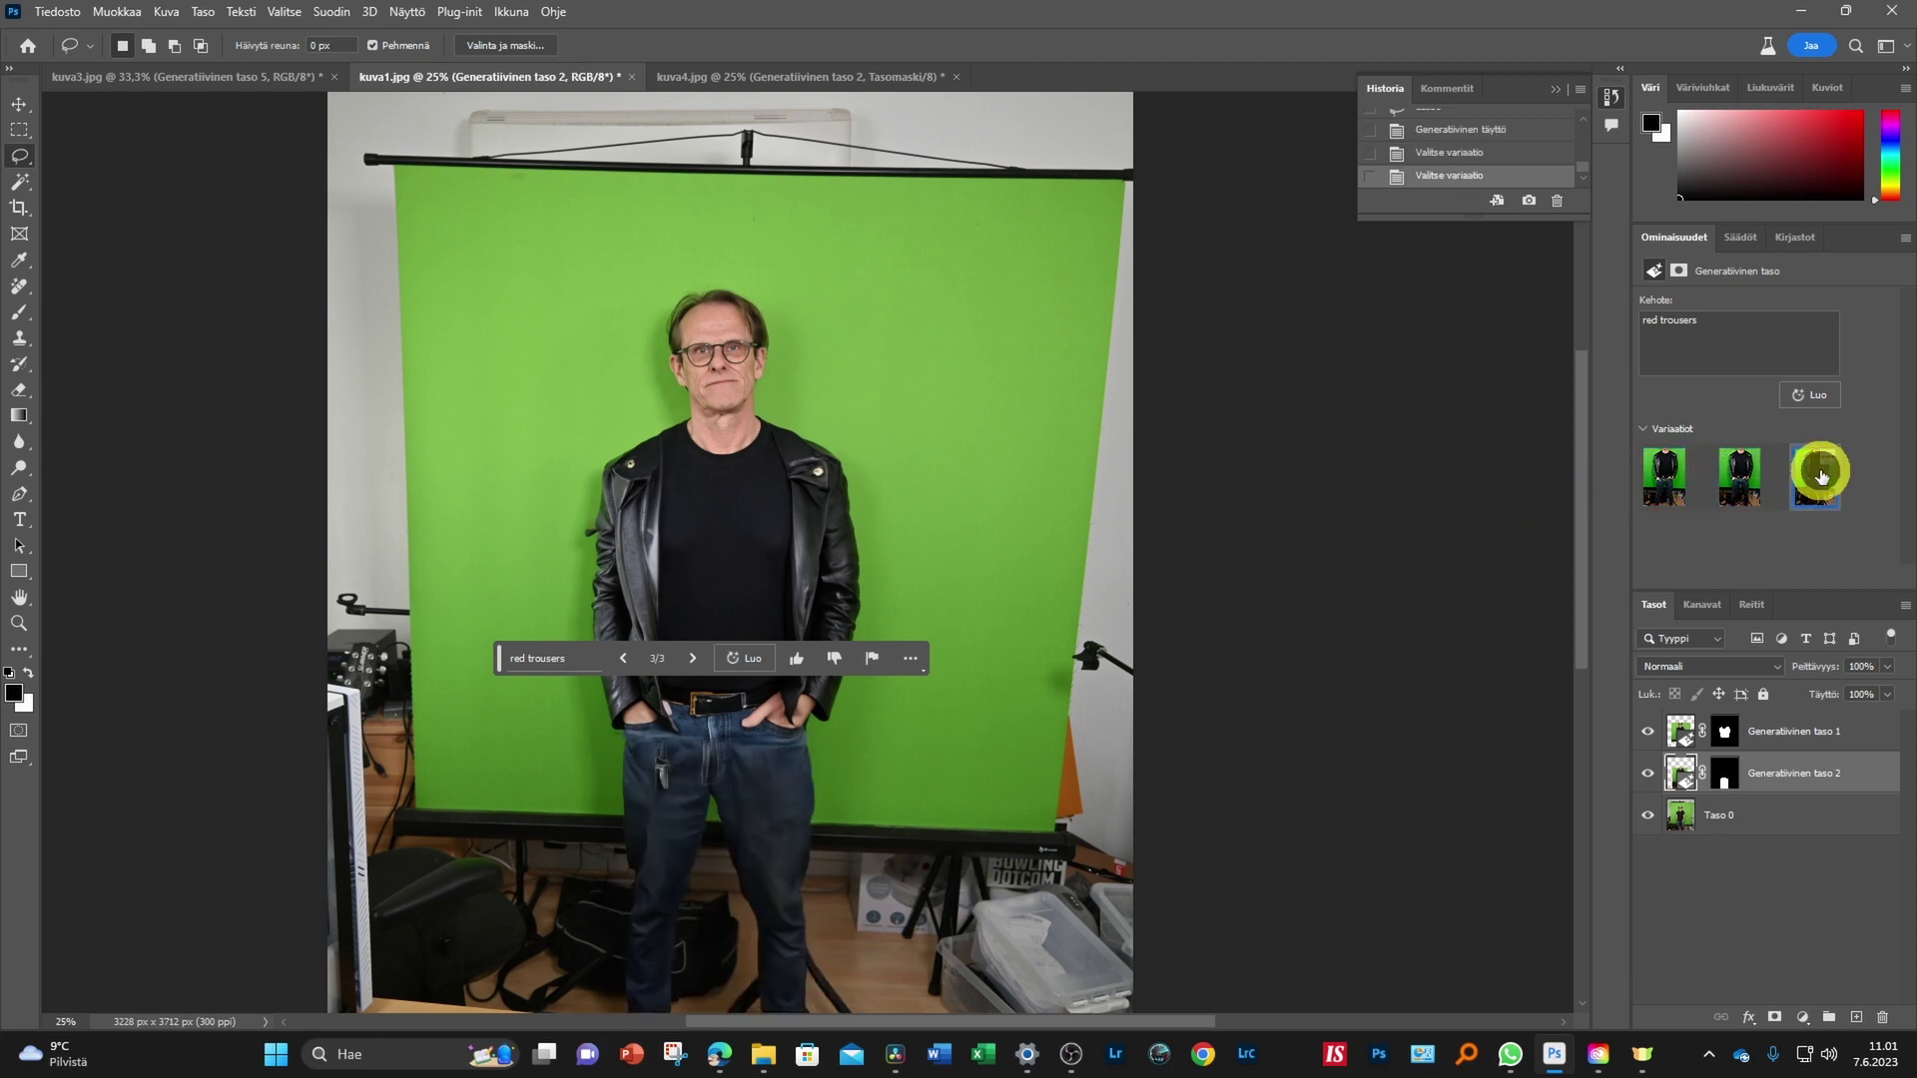
{"action": "left_click", "coordinate": [1661, 487]}
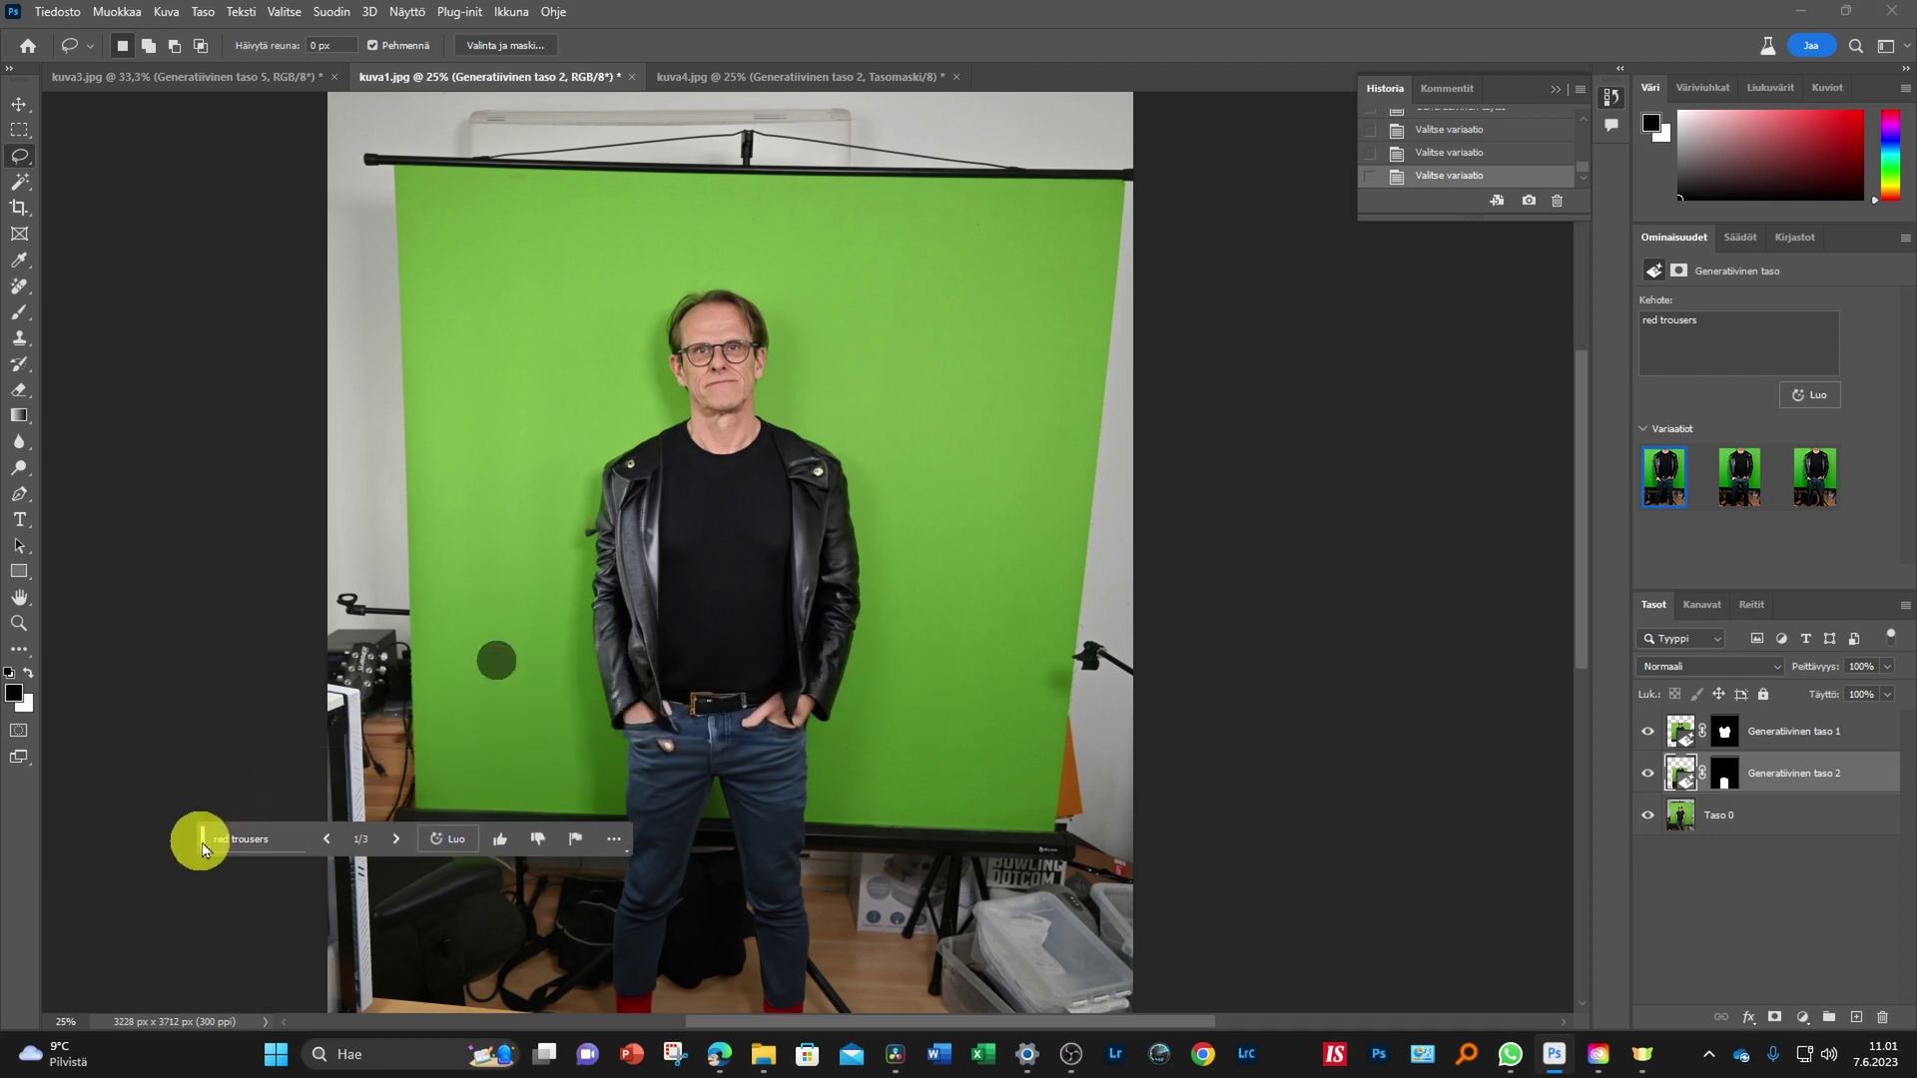
{"action": "left_click_drag", "start_coordinate": [502, 670], "coordinate": [228, 901]}
Zoom in on the head and shoulders and begin lassoing the hair
{"action": "left_click", "coordinate": [820, 477]}
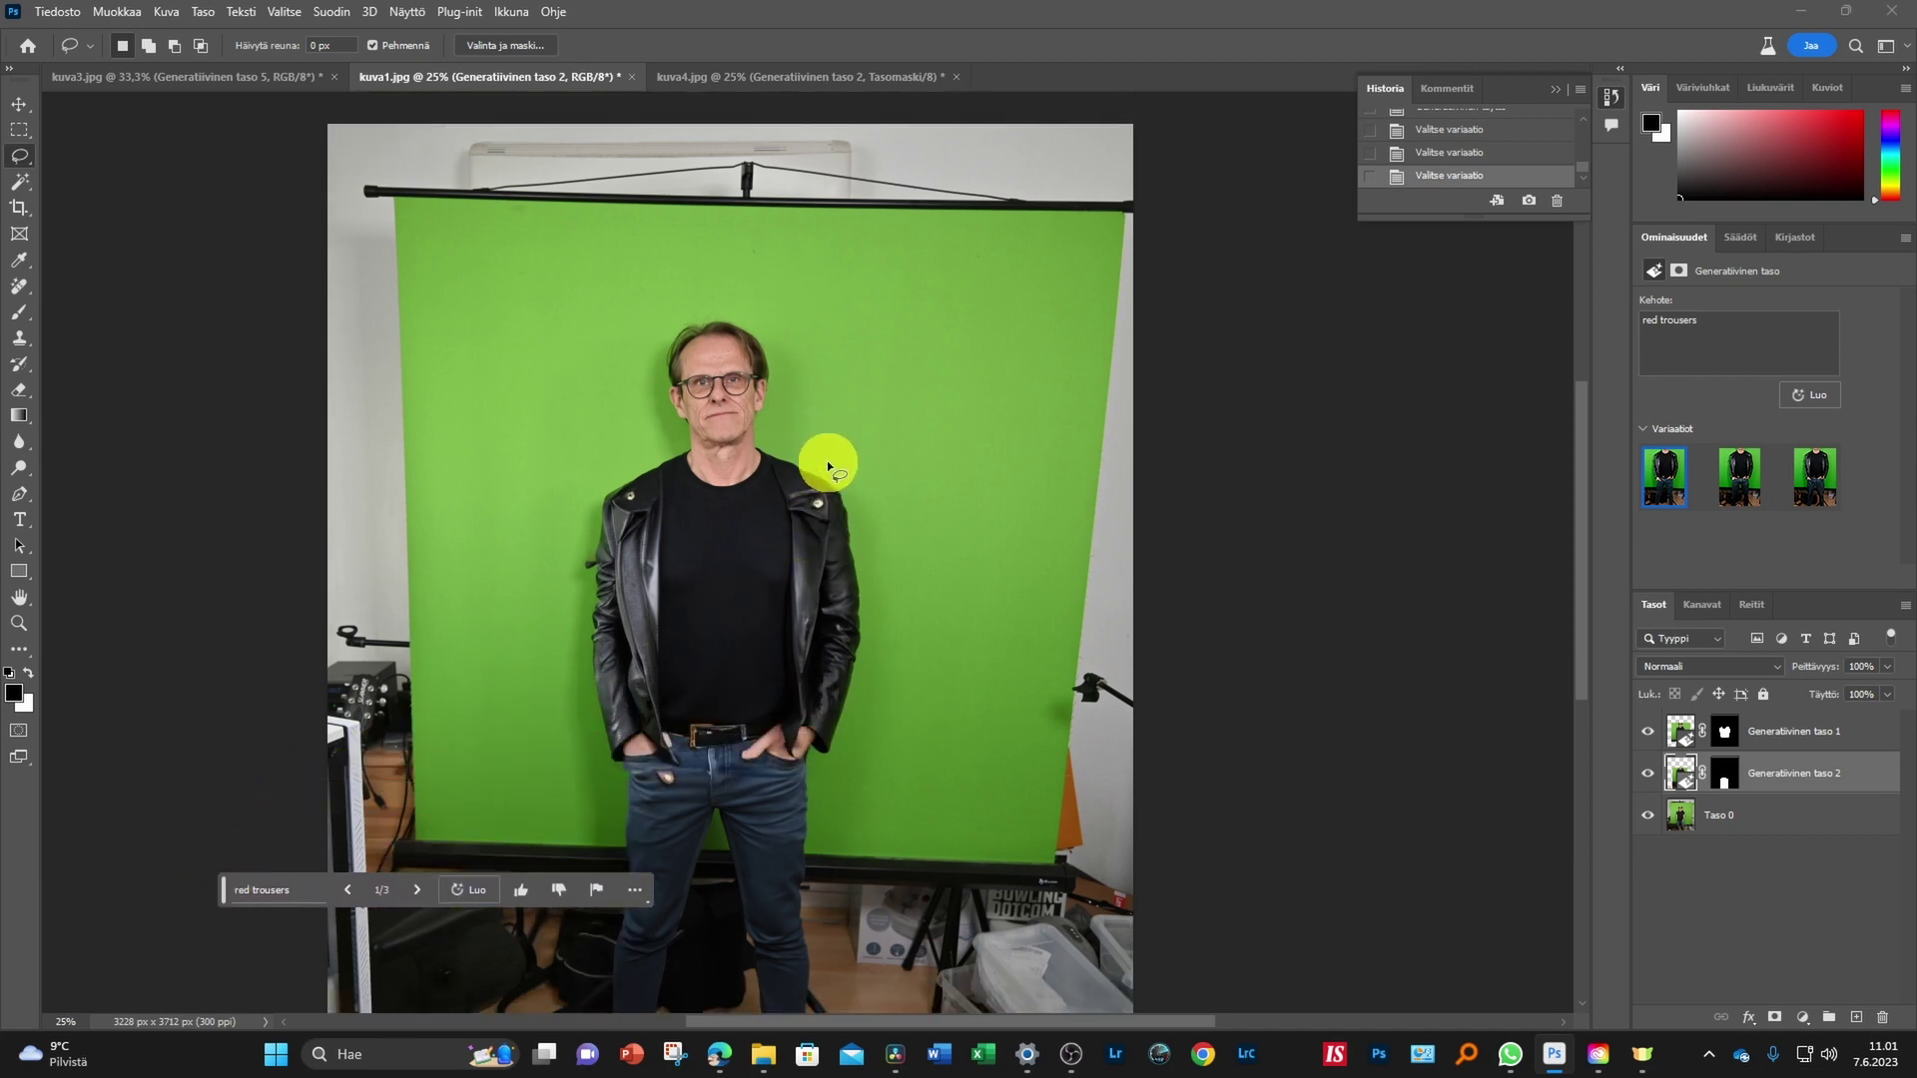
{"action": "scroll", "coordinate": [826, 460], "scroll_direction": "up", "scroll_amount": 2}
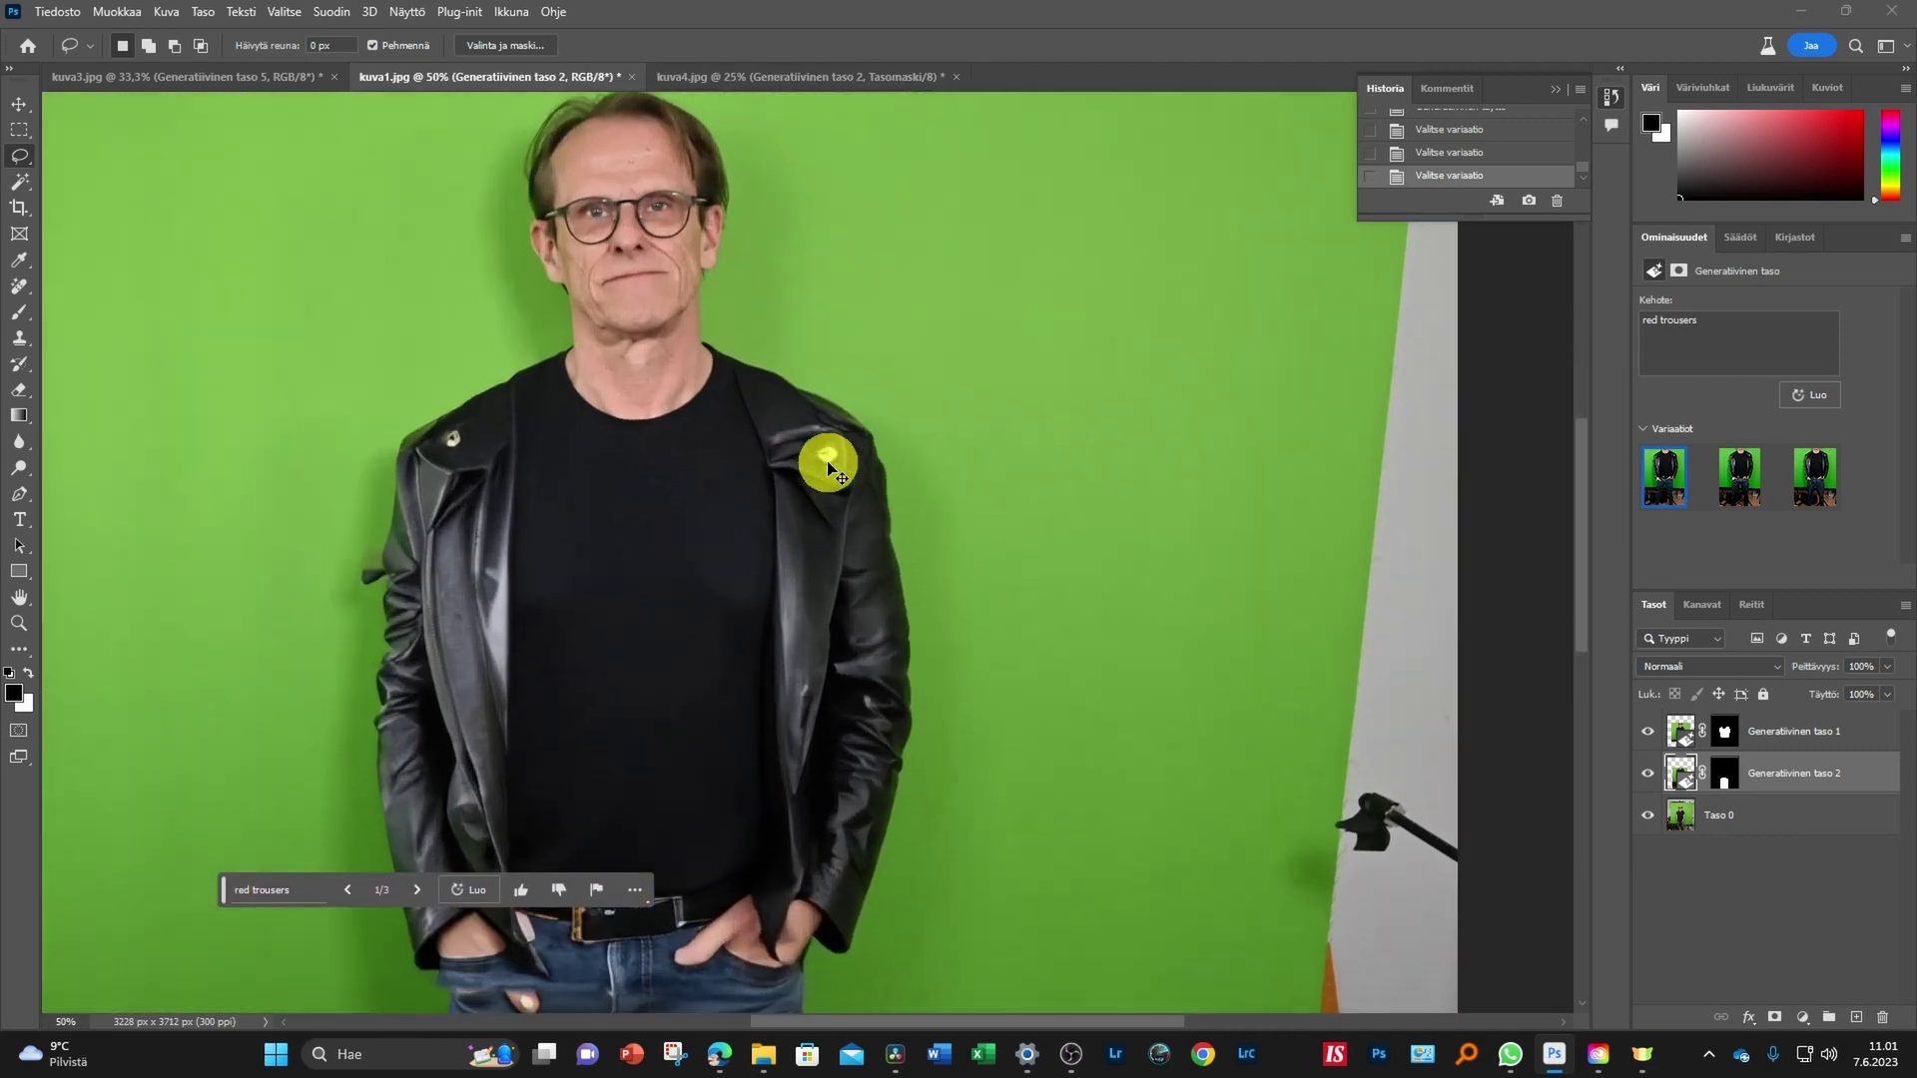
{"action": "left_click_drag", "start_coordinate": [848, 462], "coordinate": [920, 604]}
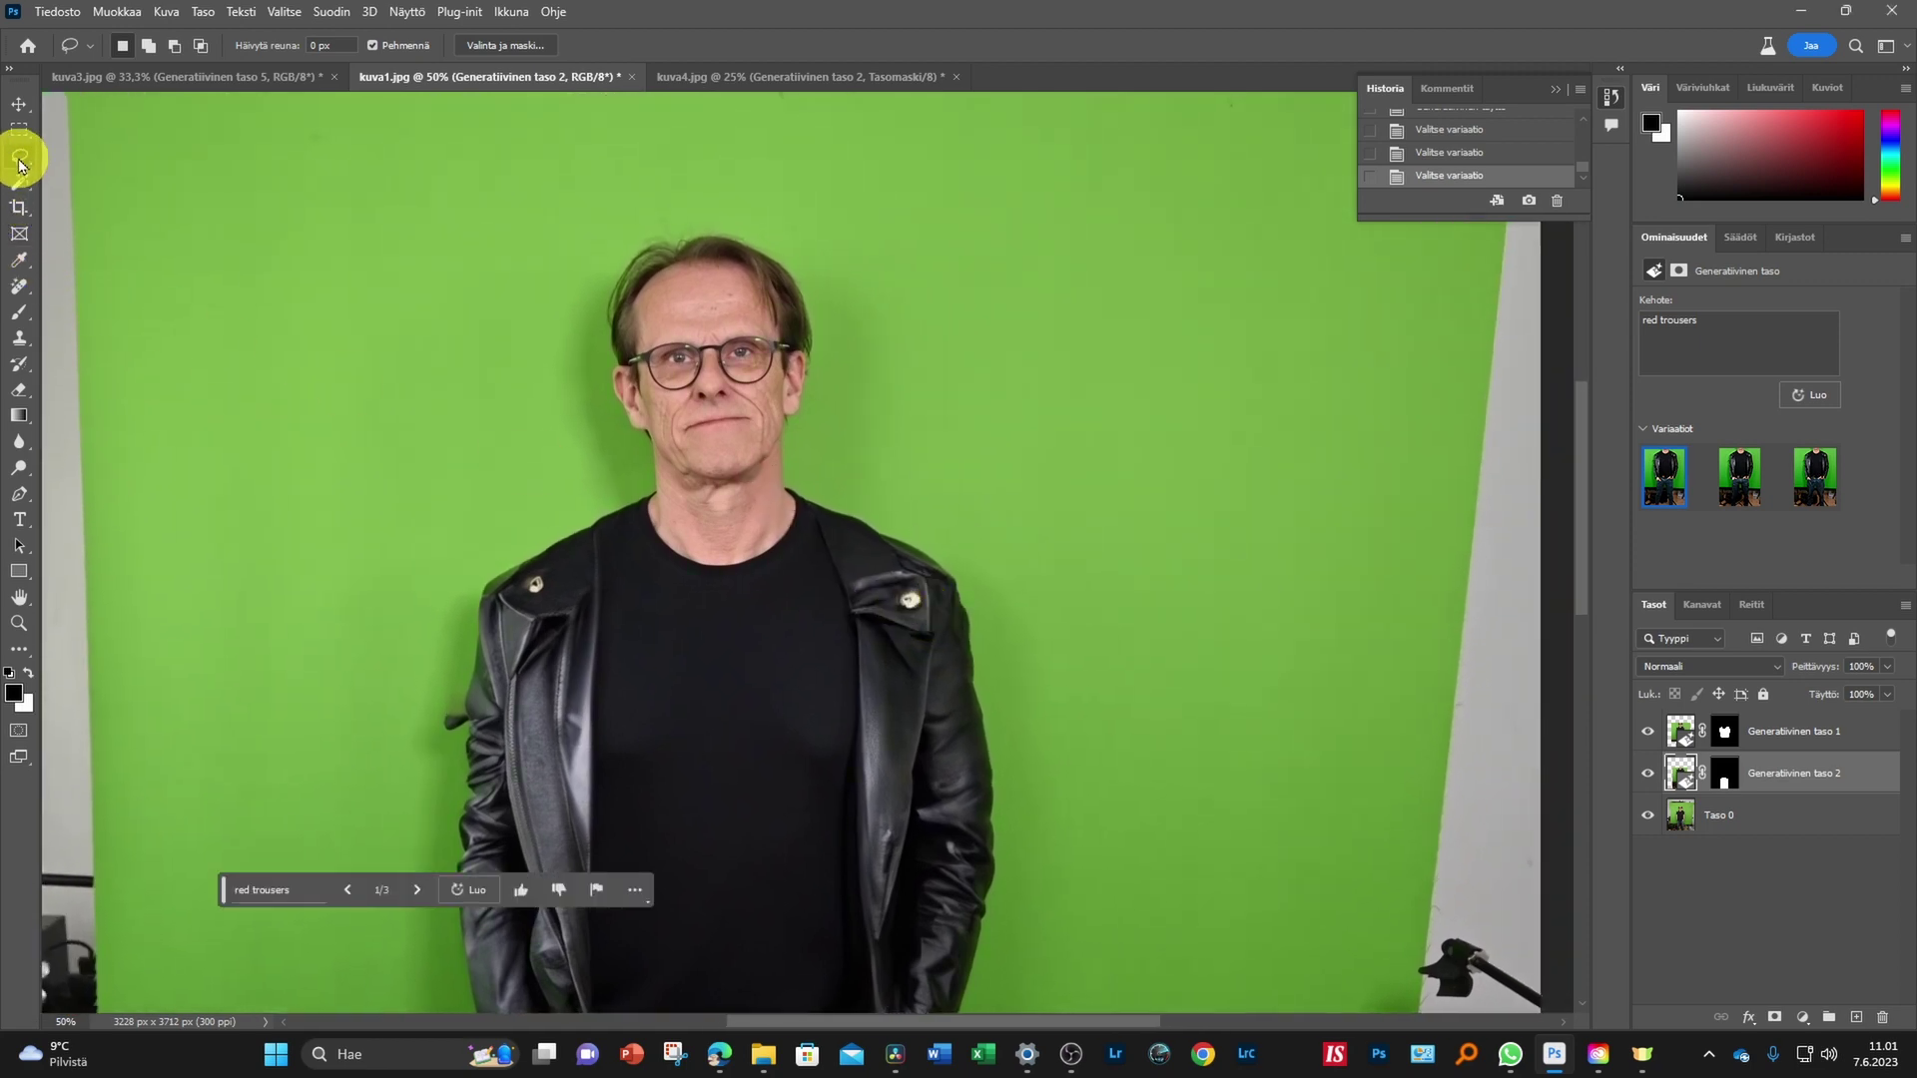
{"action": "left_click_drag", "start_coordinate": [637, 334], "coordinate": [622, 370]}
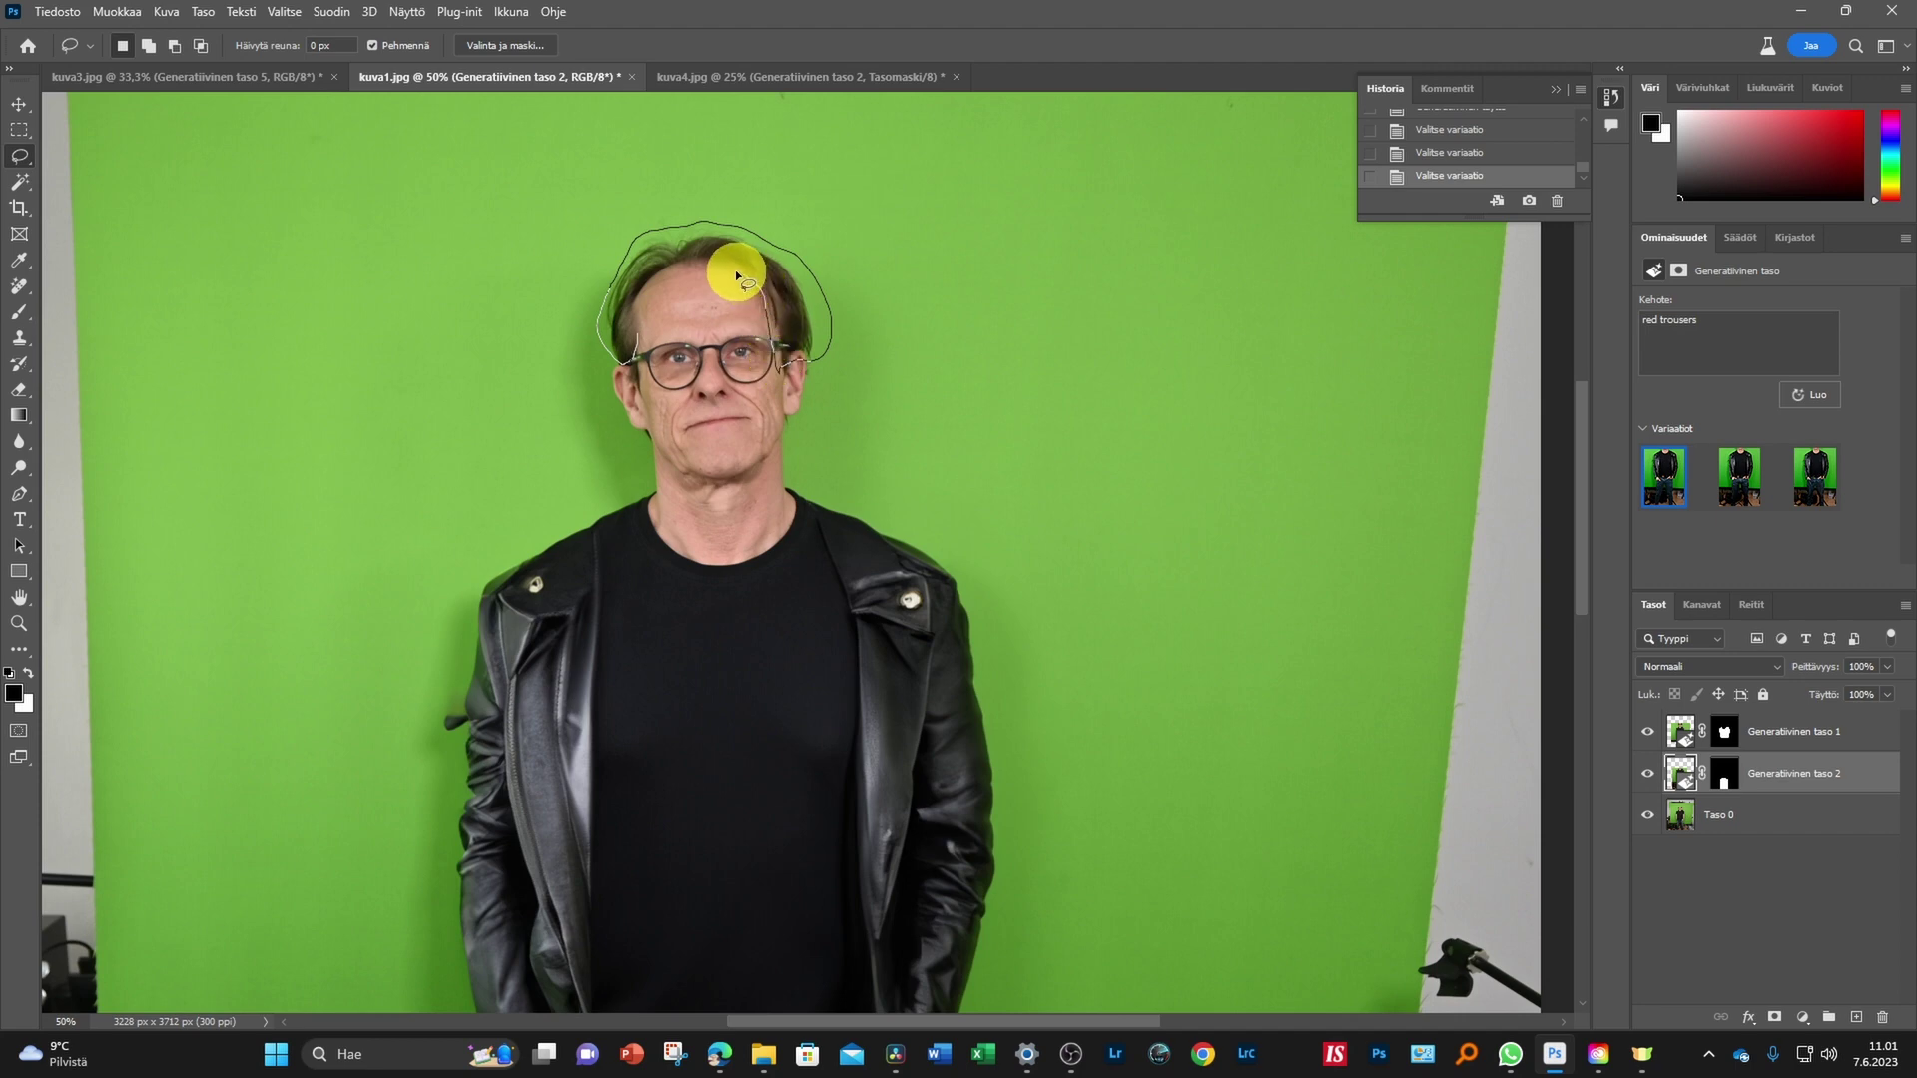
Generate 'blond hair' for the hair selection and preview its second and third variations
{"action": "left_click_drag", "start_coordinate": [629, 355], "coordinate": [625, 359]}
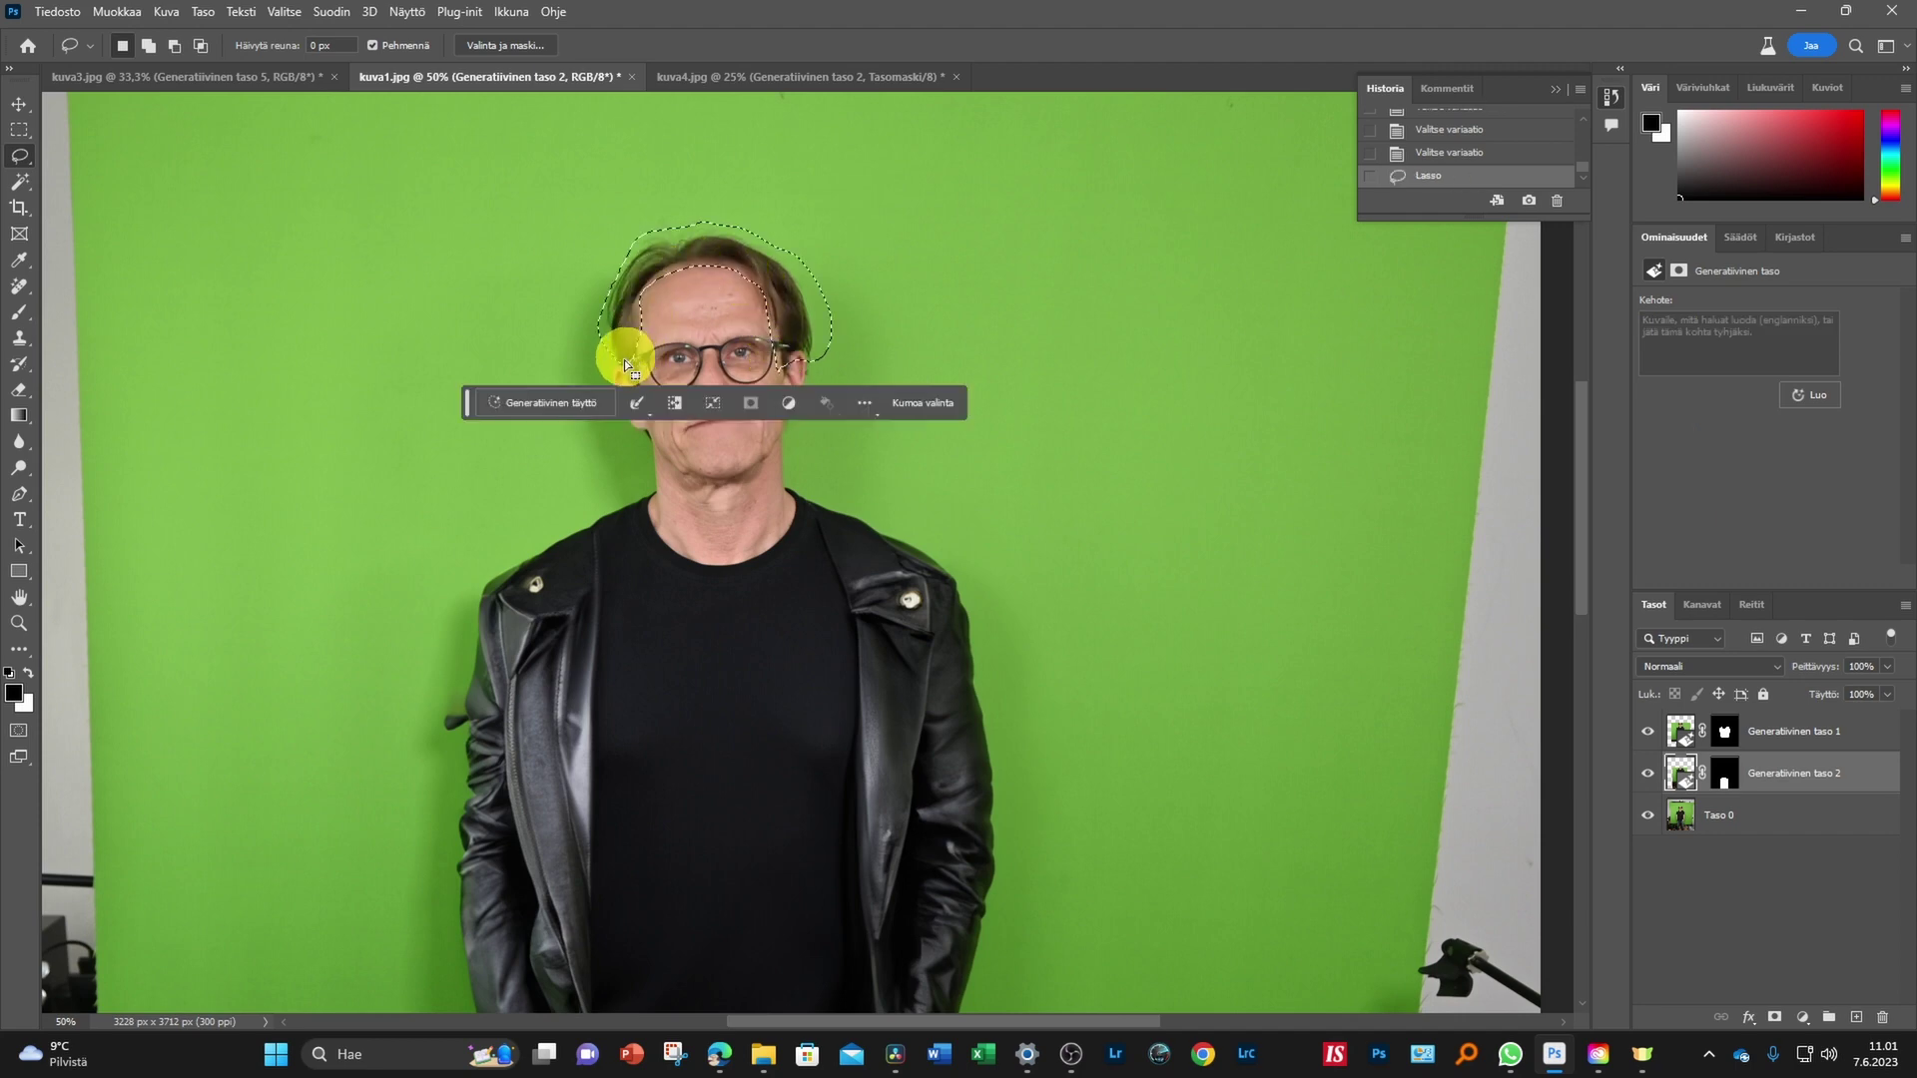
{"action": "left_click", "coordinate": [548, 403]}
{"action": "type", "text": "blond"}
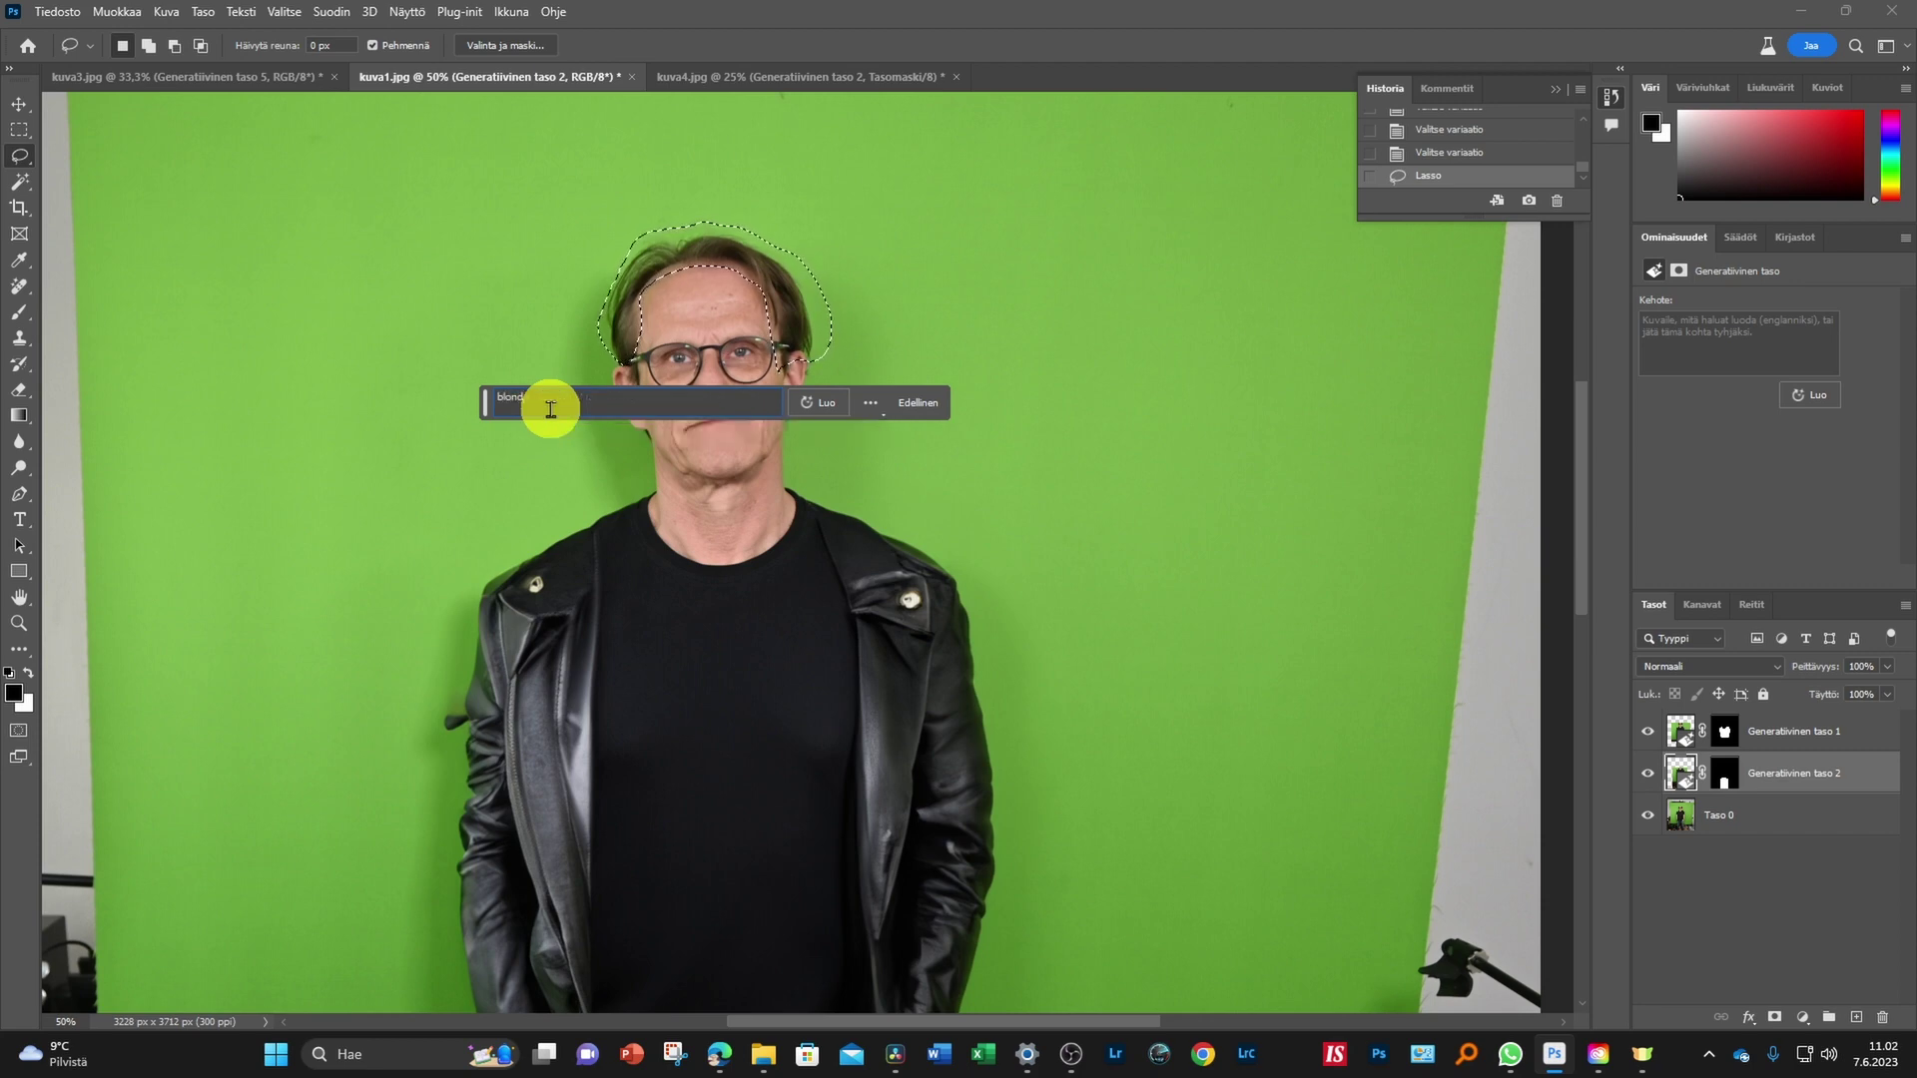
{"action": "type", "text": " ha"}
{"action": "type", "text": "ir"}
{"action": "left_click", "coordinate": [813, 404]}
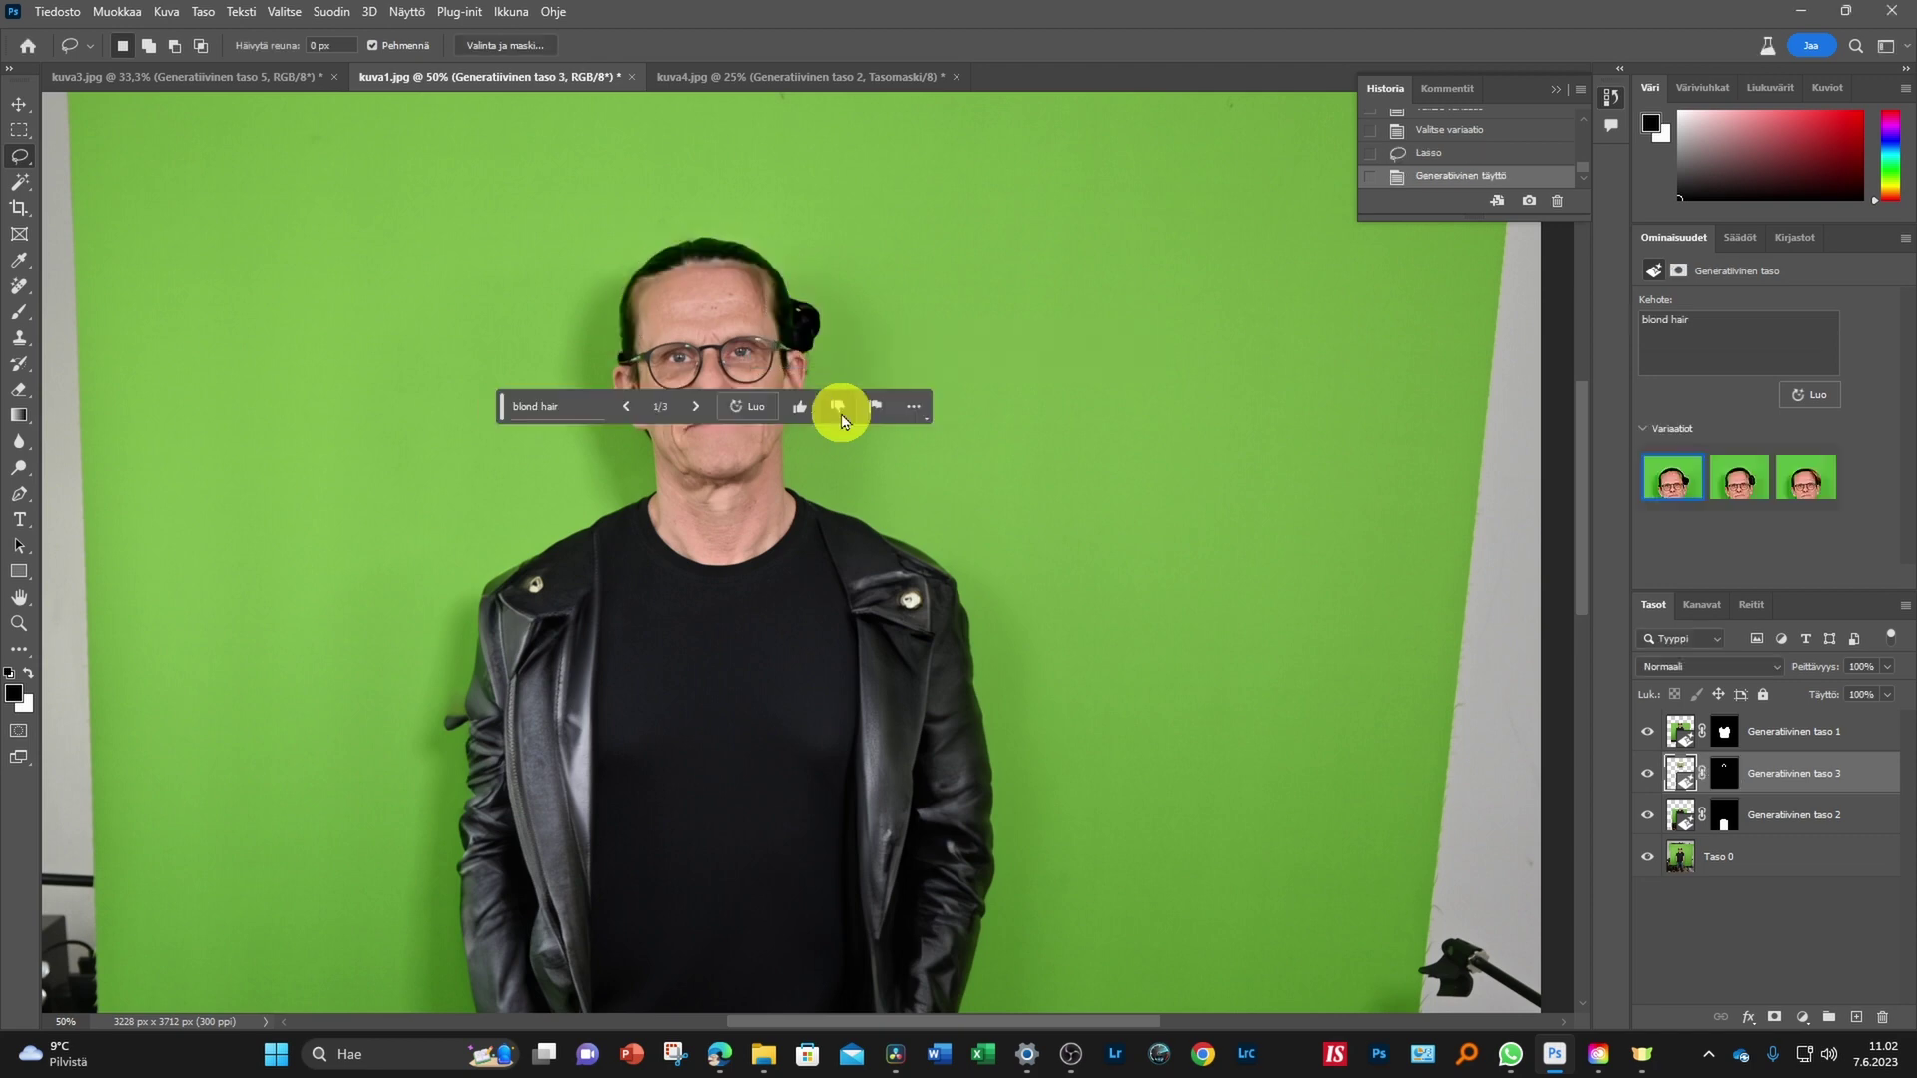
{"action": "left_click", "coordinate": [1739, 479]}
{"action": "left_click", "coordinate": [1811, 481]}
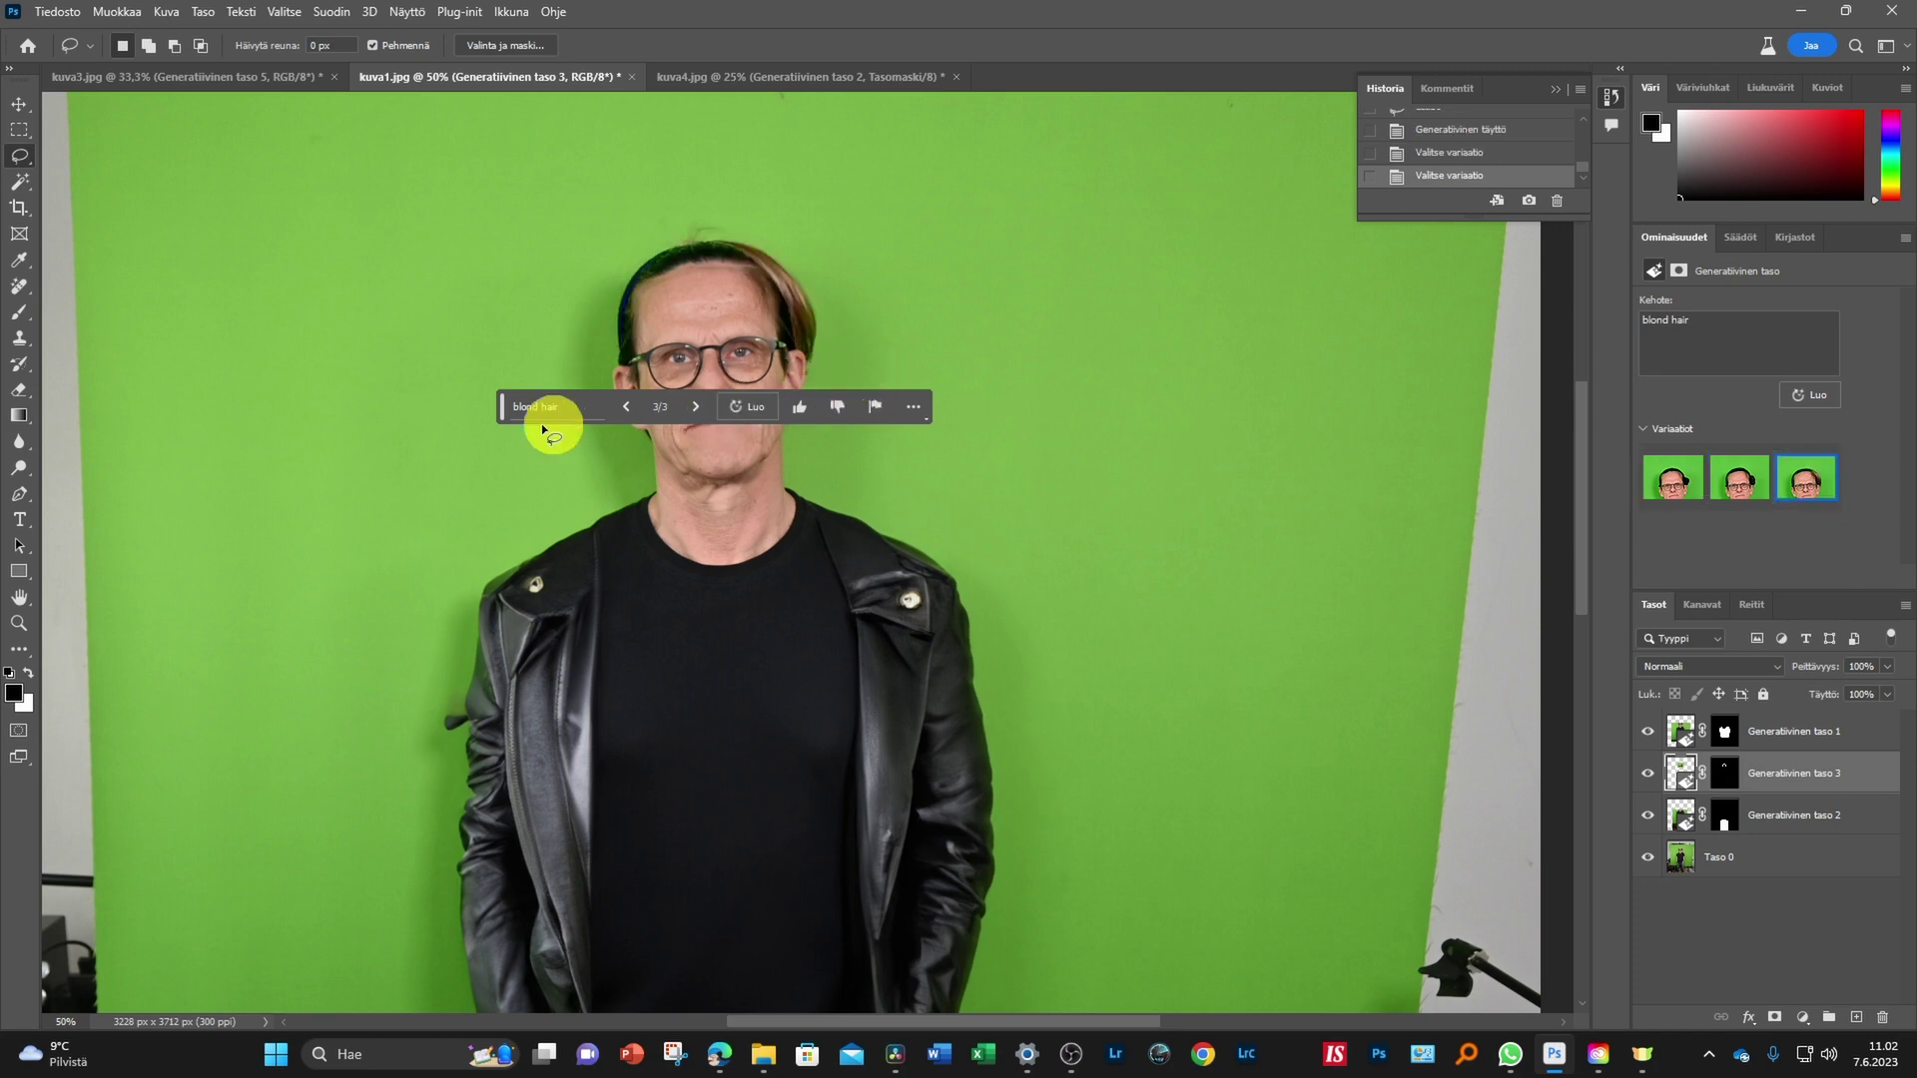
{"action": "left_click_drag", "start_coordinate": [503, 421], "coordinate": [222, 645]}
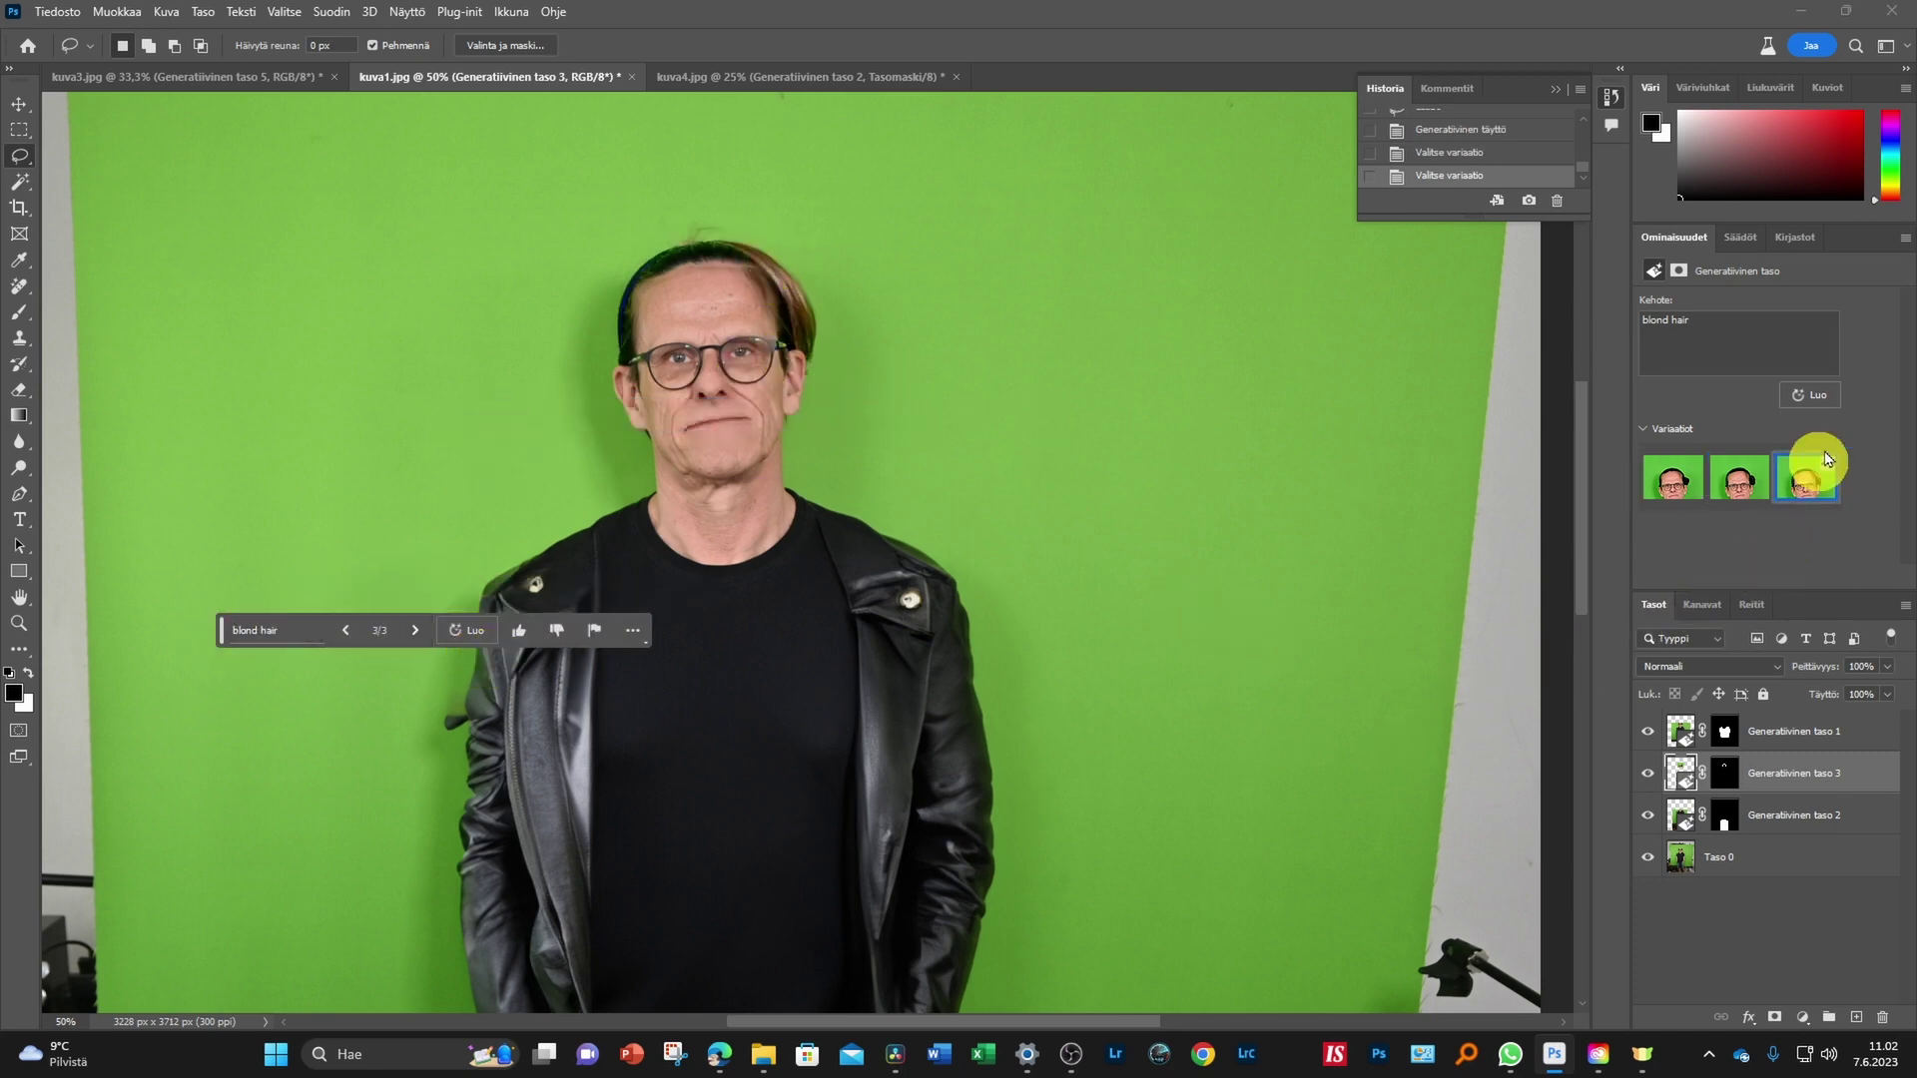
Generate more hair variations and keep the third, blond one
{"action": "left_click", "coordinate": [1812, 398]}
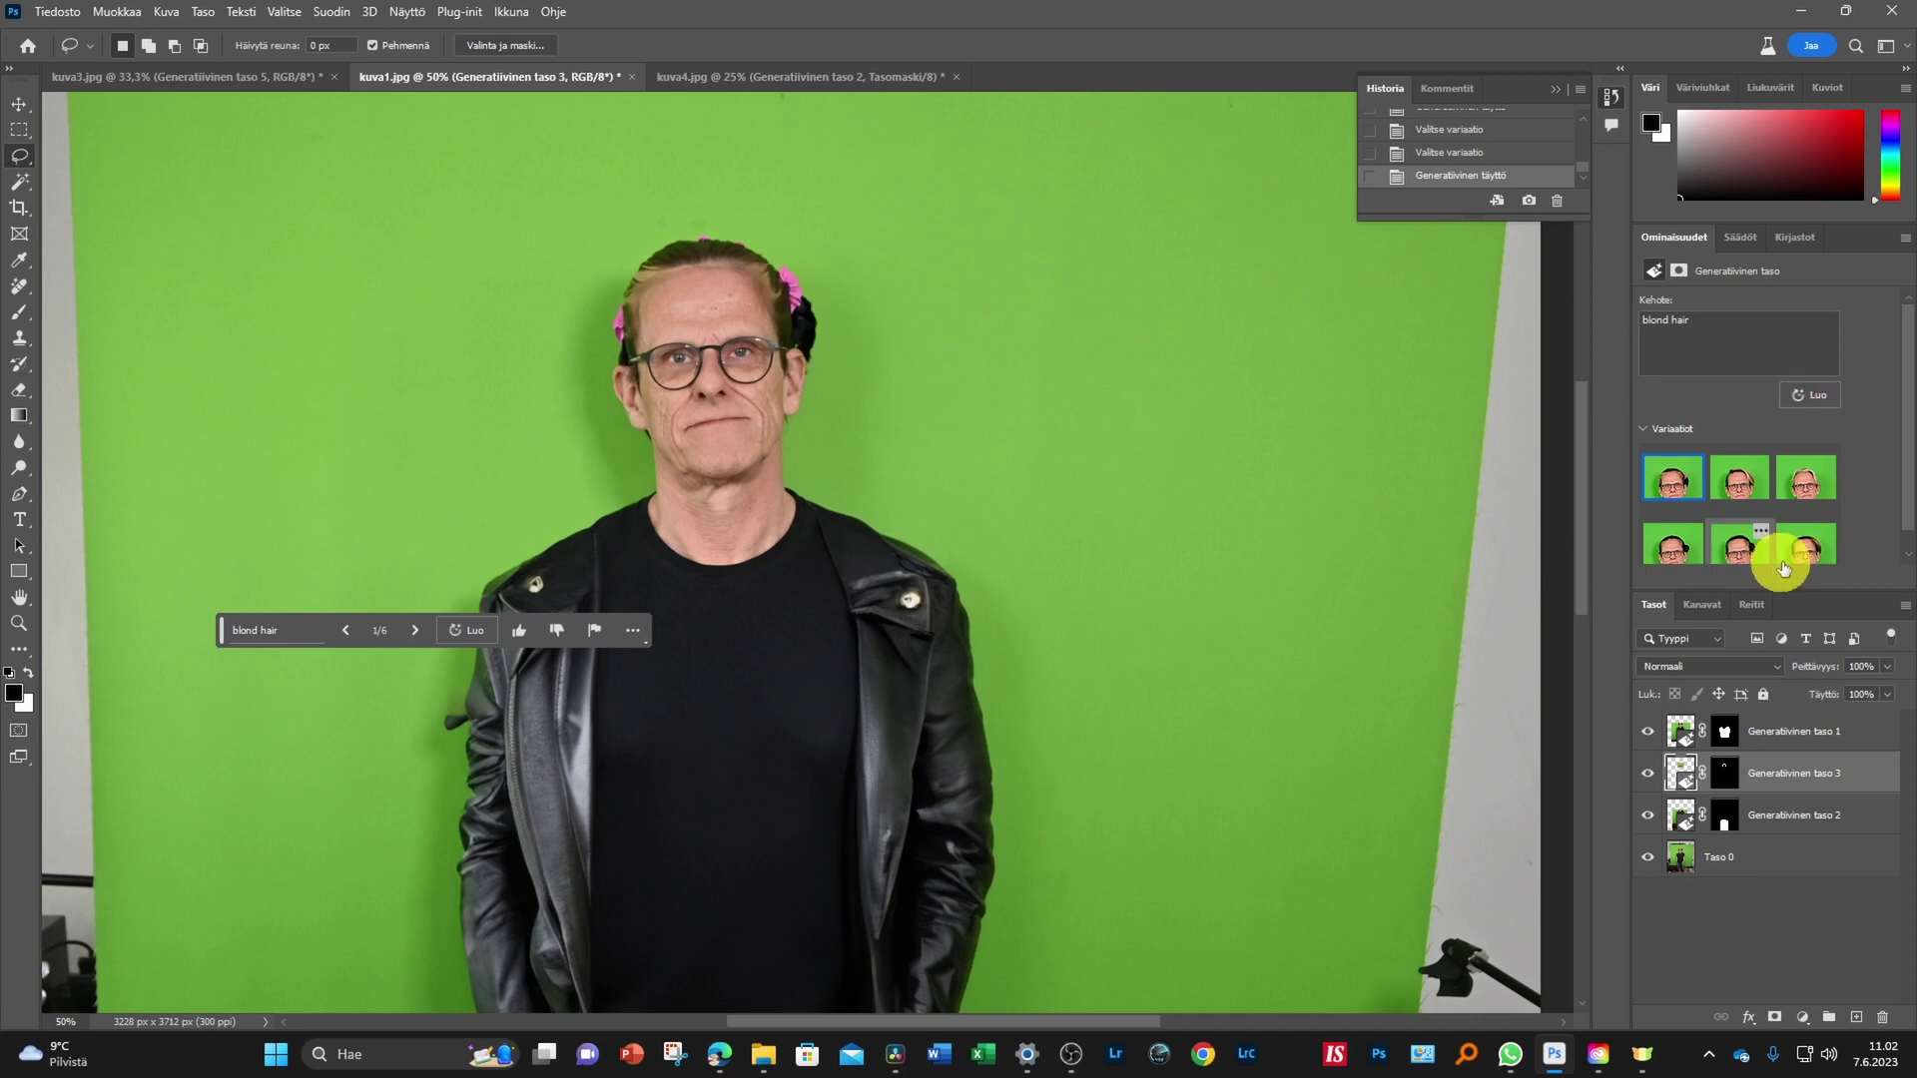
{"action": "left_click", "coordinate": [1814, 487]}
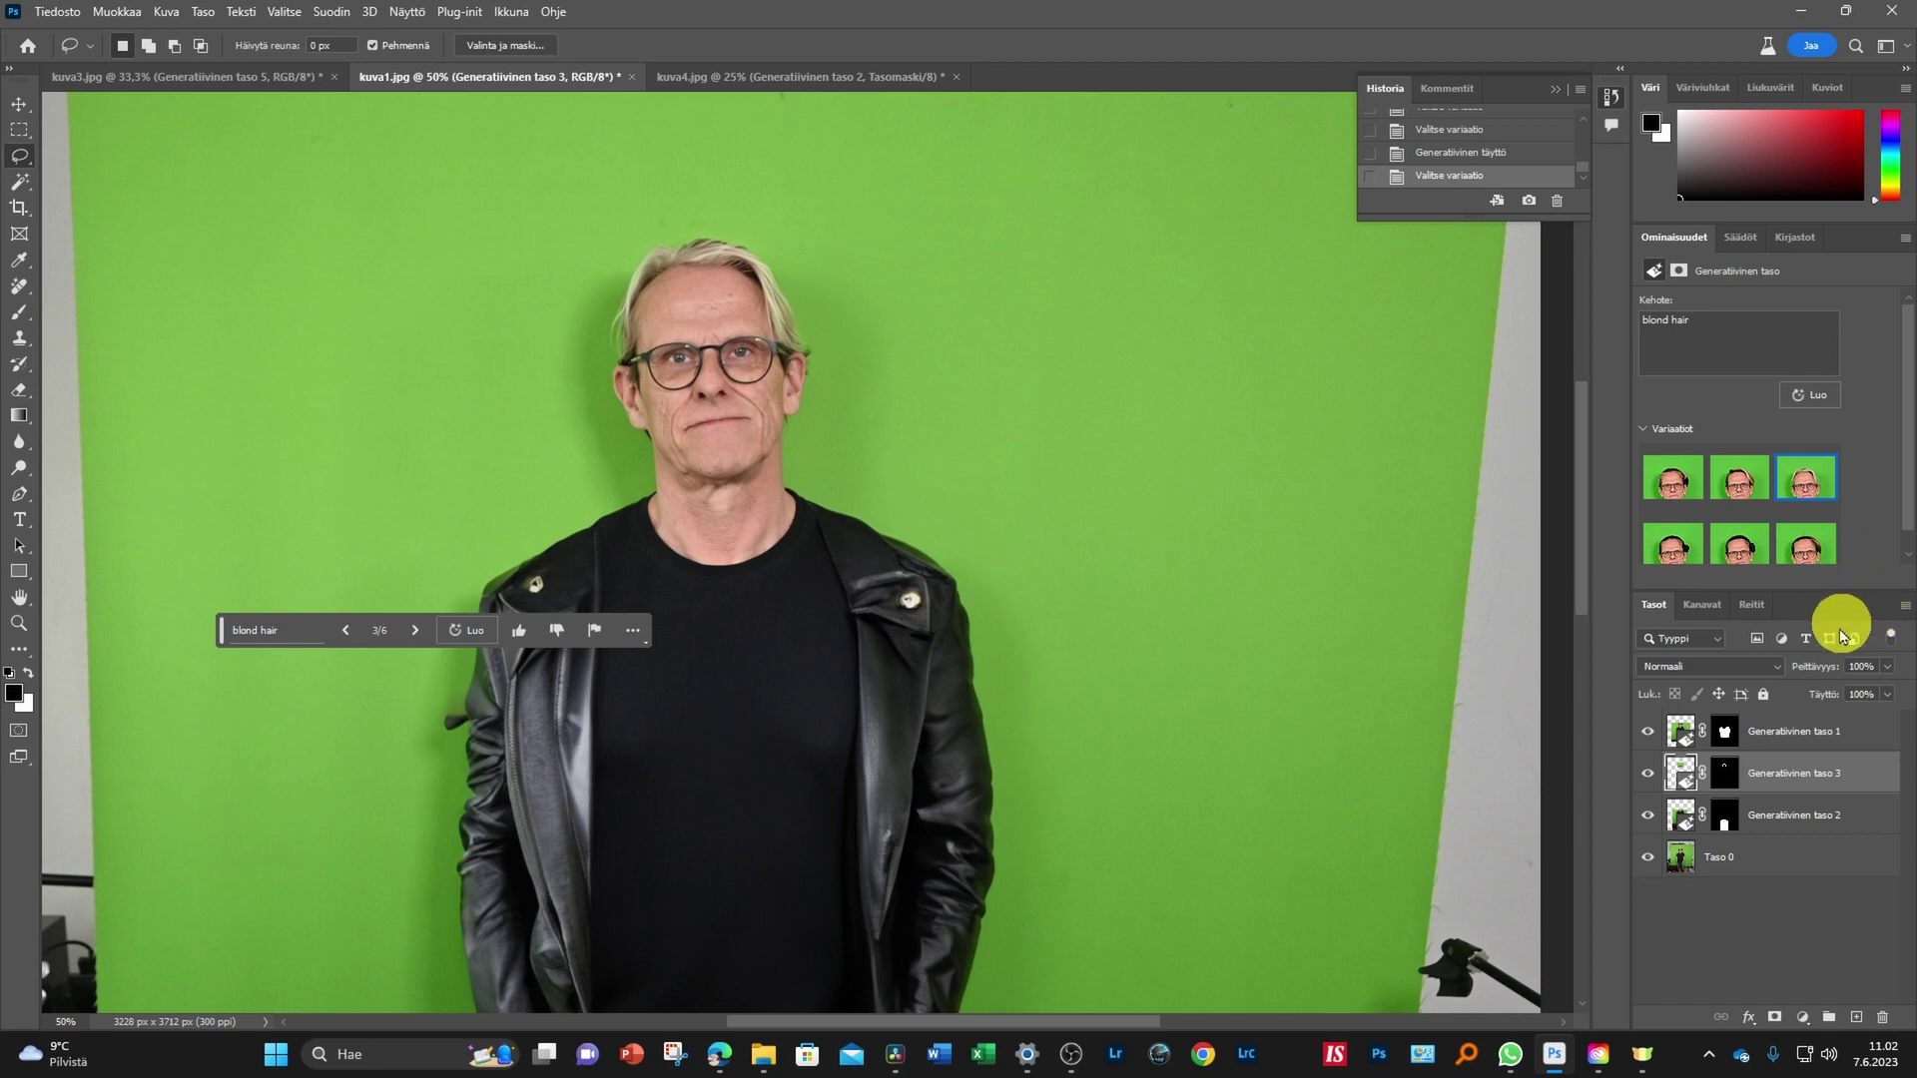
{"action": "scroll", "coordinate": [1822, 539], "scroll_direction": "down", "scroll_amount": 1}
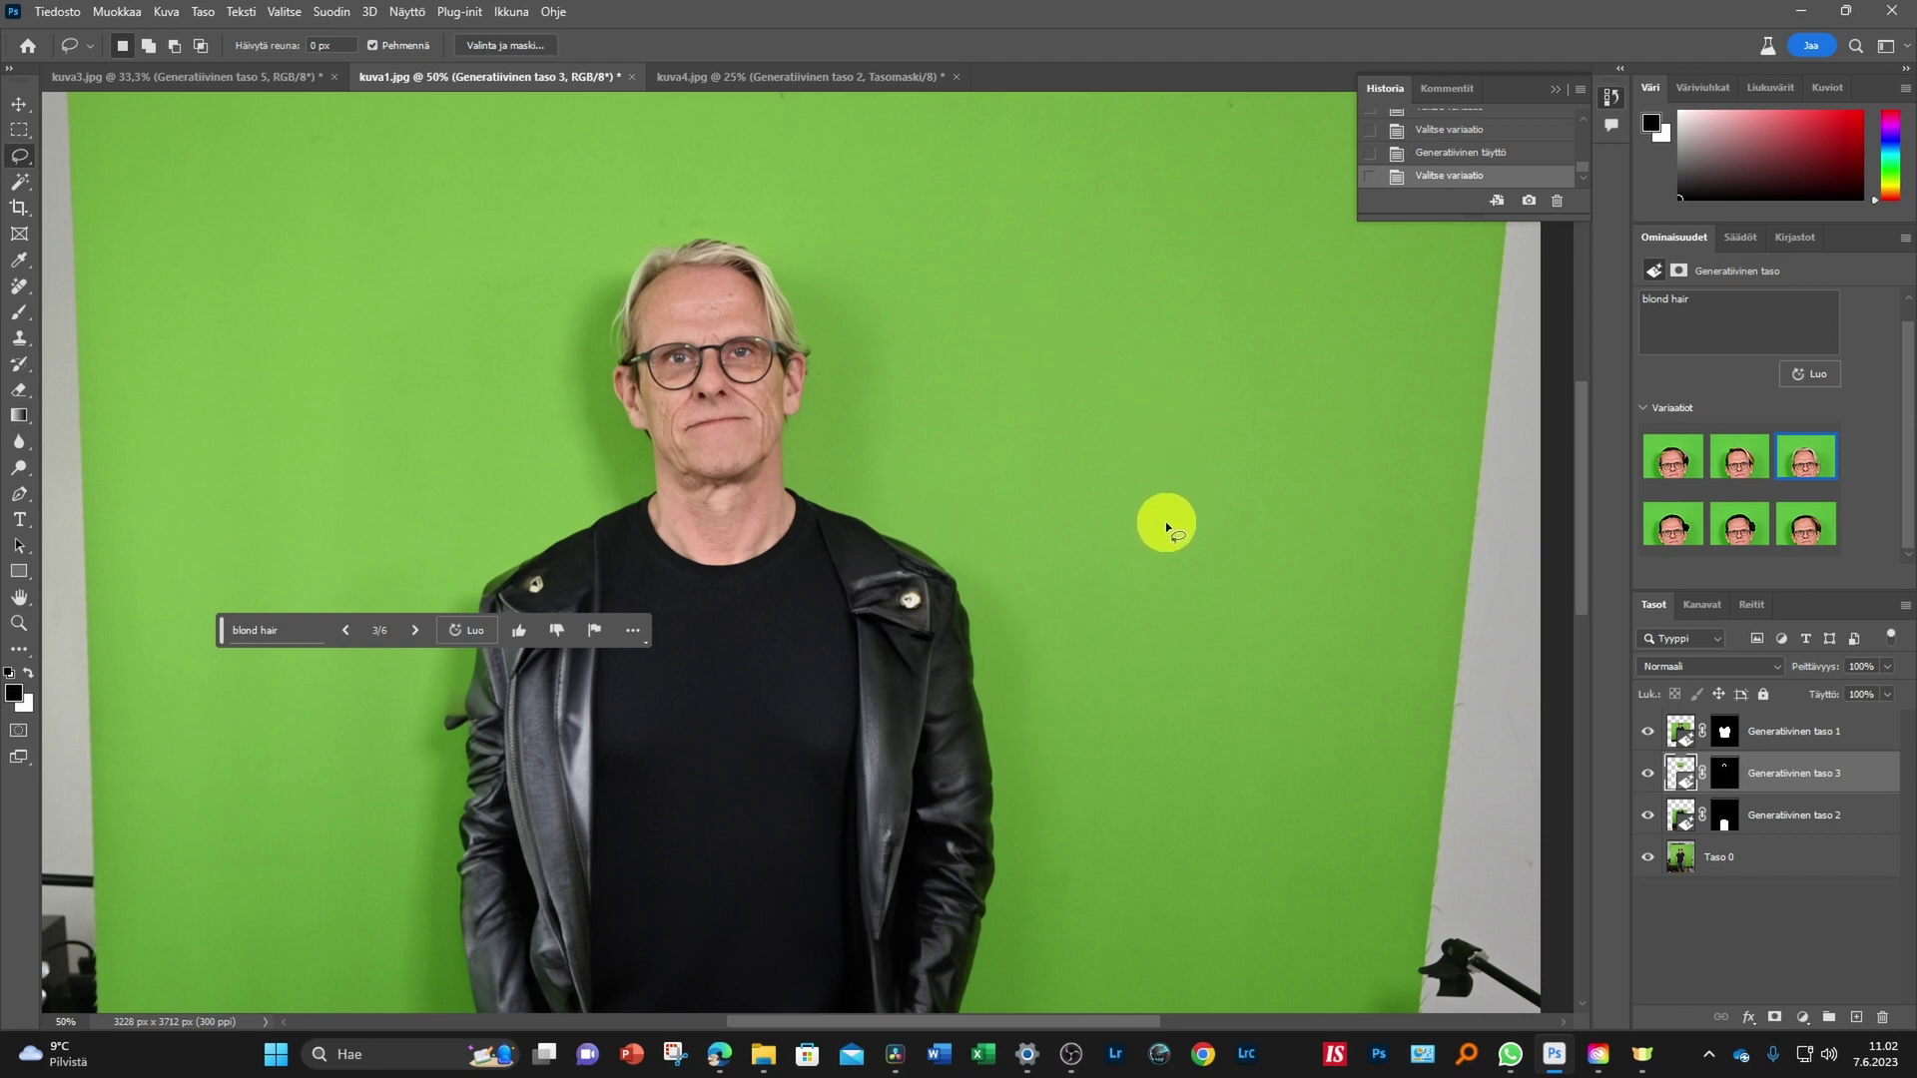
{"action": "scroll", "coordinate": [1111, 635], "scroll_direction": "down", "scroll_amount": 1}
{"action": "scroll", "coordinate": [1111, 635], "scroll_direction": "down", "scroll_amount": 1}
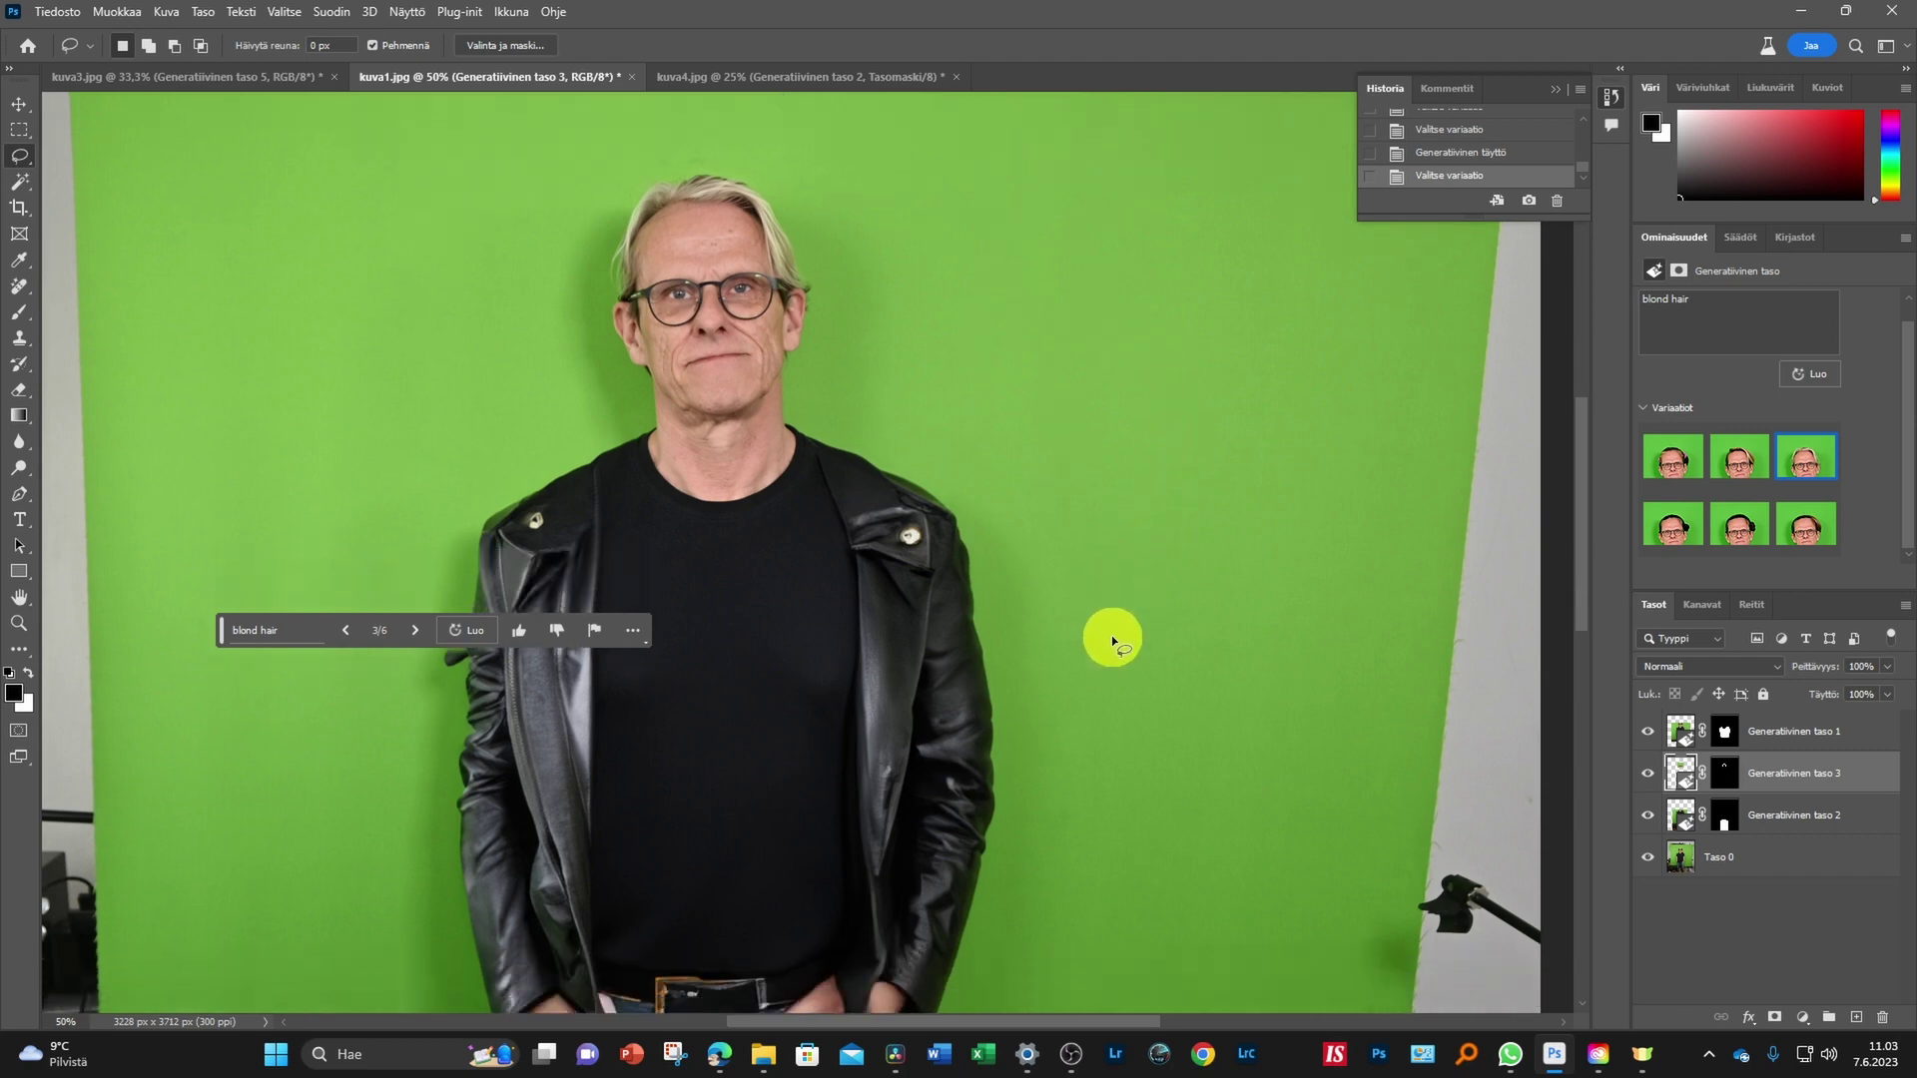
{"action": "scroll", "coordinate": [1111, 635], "scroll_direction": "down", "scroll_amount": 1}
{"action": "scroll", "coordinate": [1111, 635], "scroll_direction": "down", "scroll_amount": 1}
{"action": "scroll", "coordinate": [1111, 635], "scroll_direction": "up", "scroll_amount": 1}
{"action": "scroll", "coordinate": [1110, 631], "scroll_direction": "up", "scroll_amount": 1}
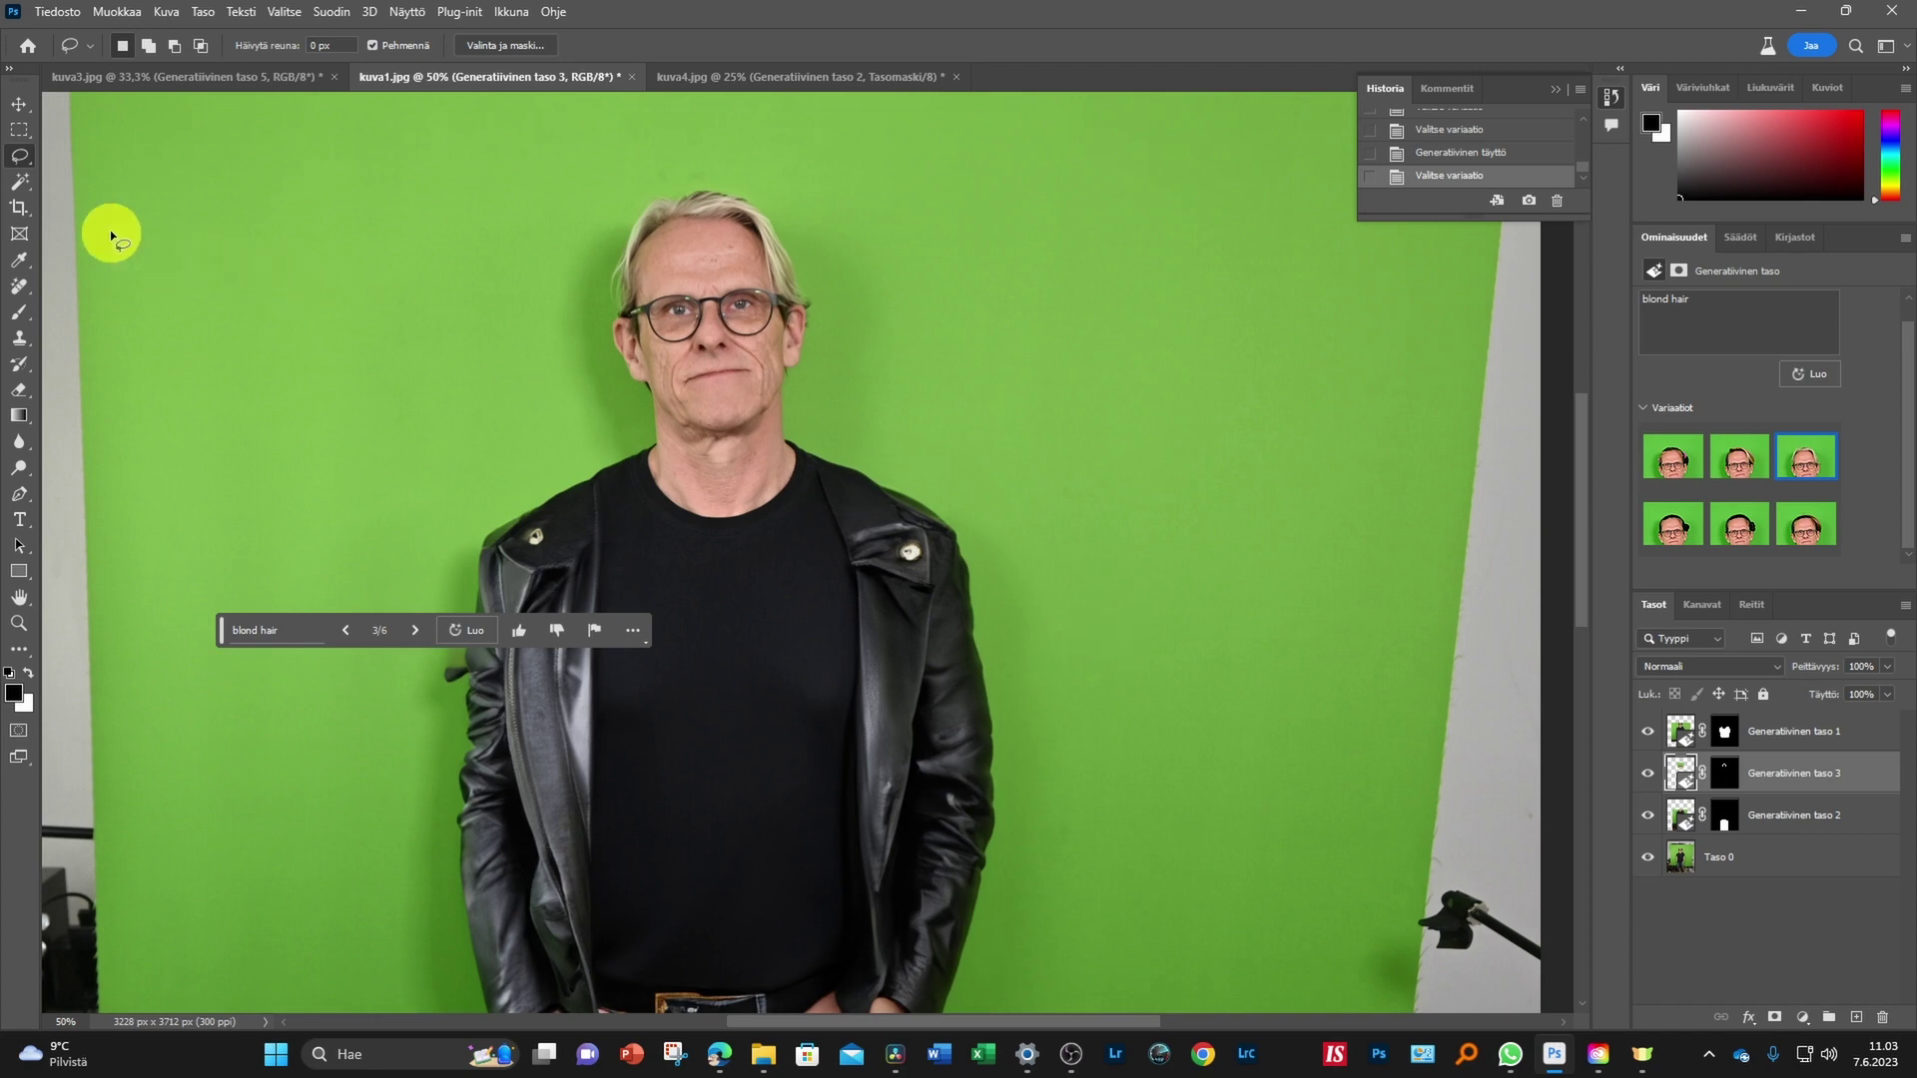
Rectangle-select the sunglasses and Generative Fill them with the prompt 'red glasses'
{"action": "left_click", "coordinate": [21, 132]}
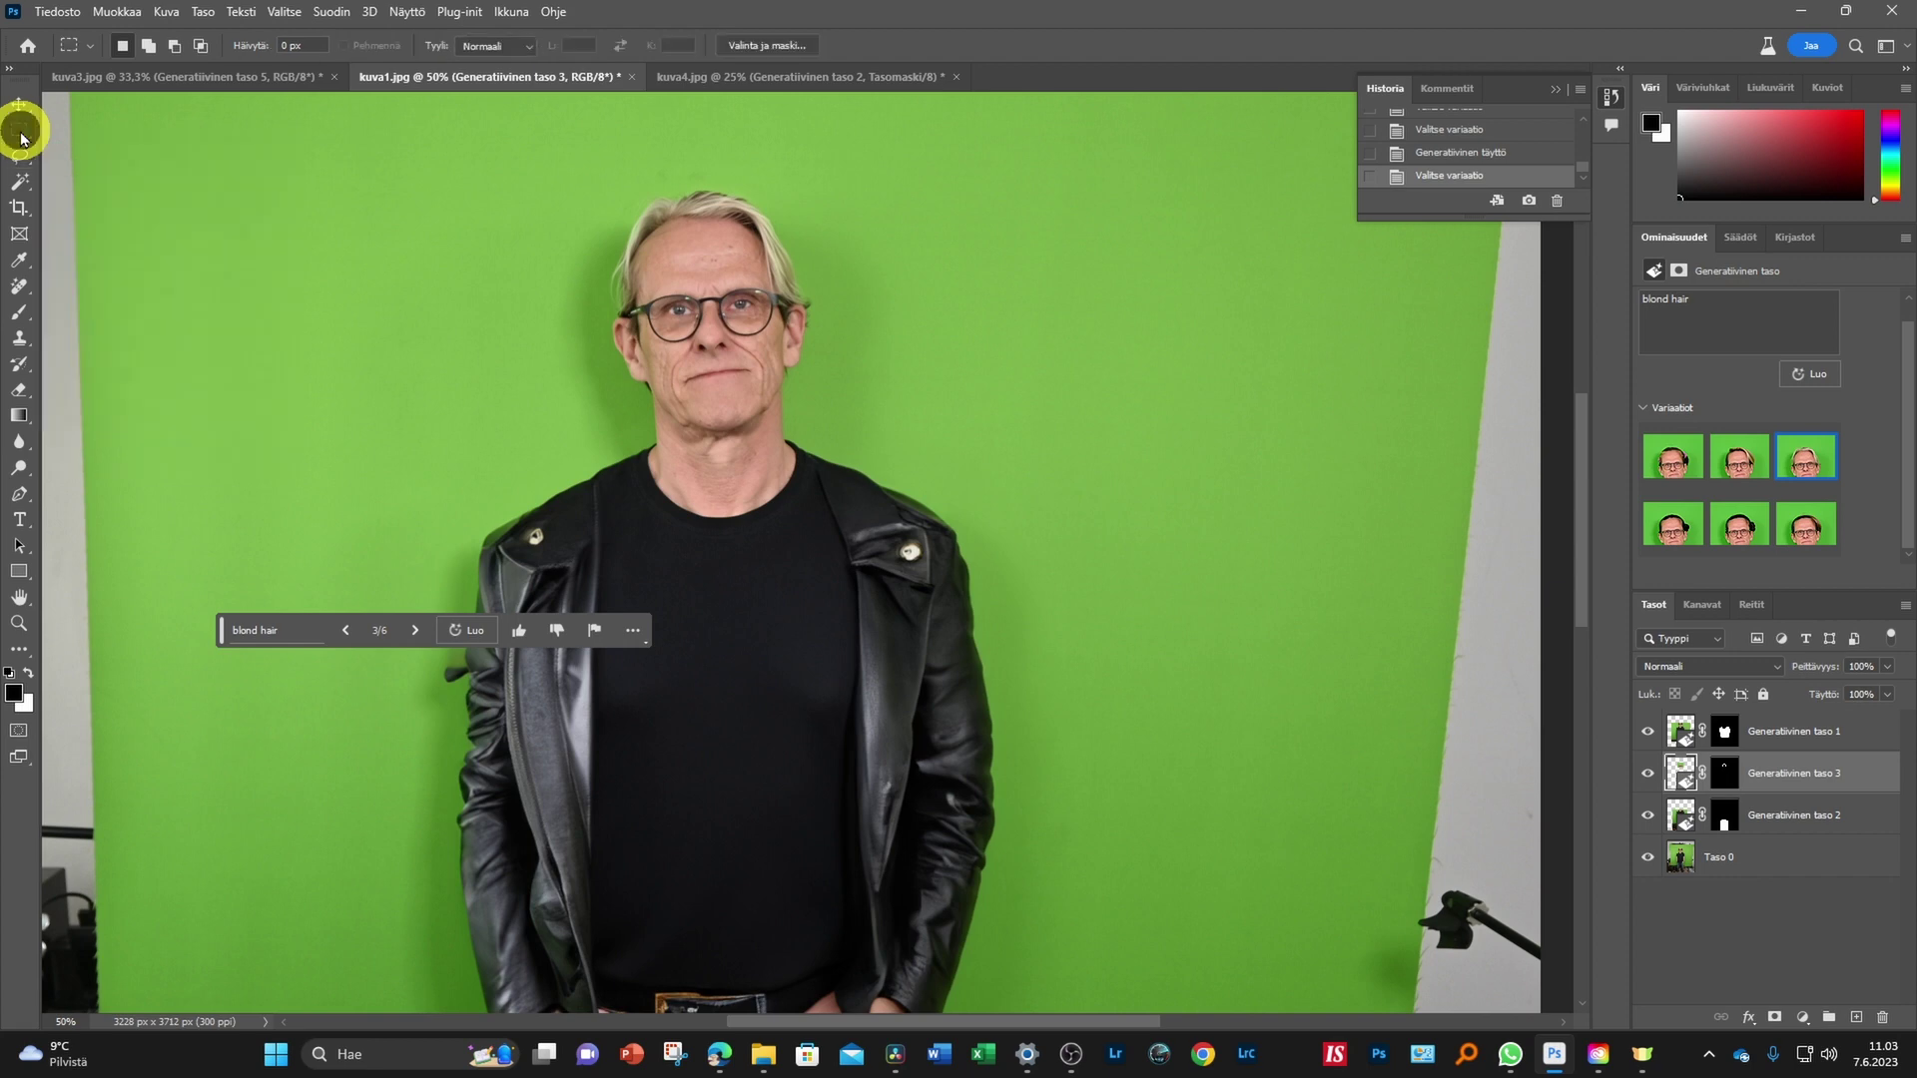
{"action": "left_click_drag", "start_coordinate": [620, 294], "coordinate": [794, 335]}
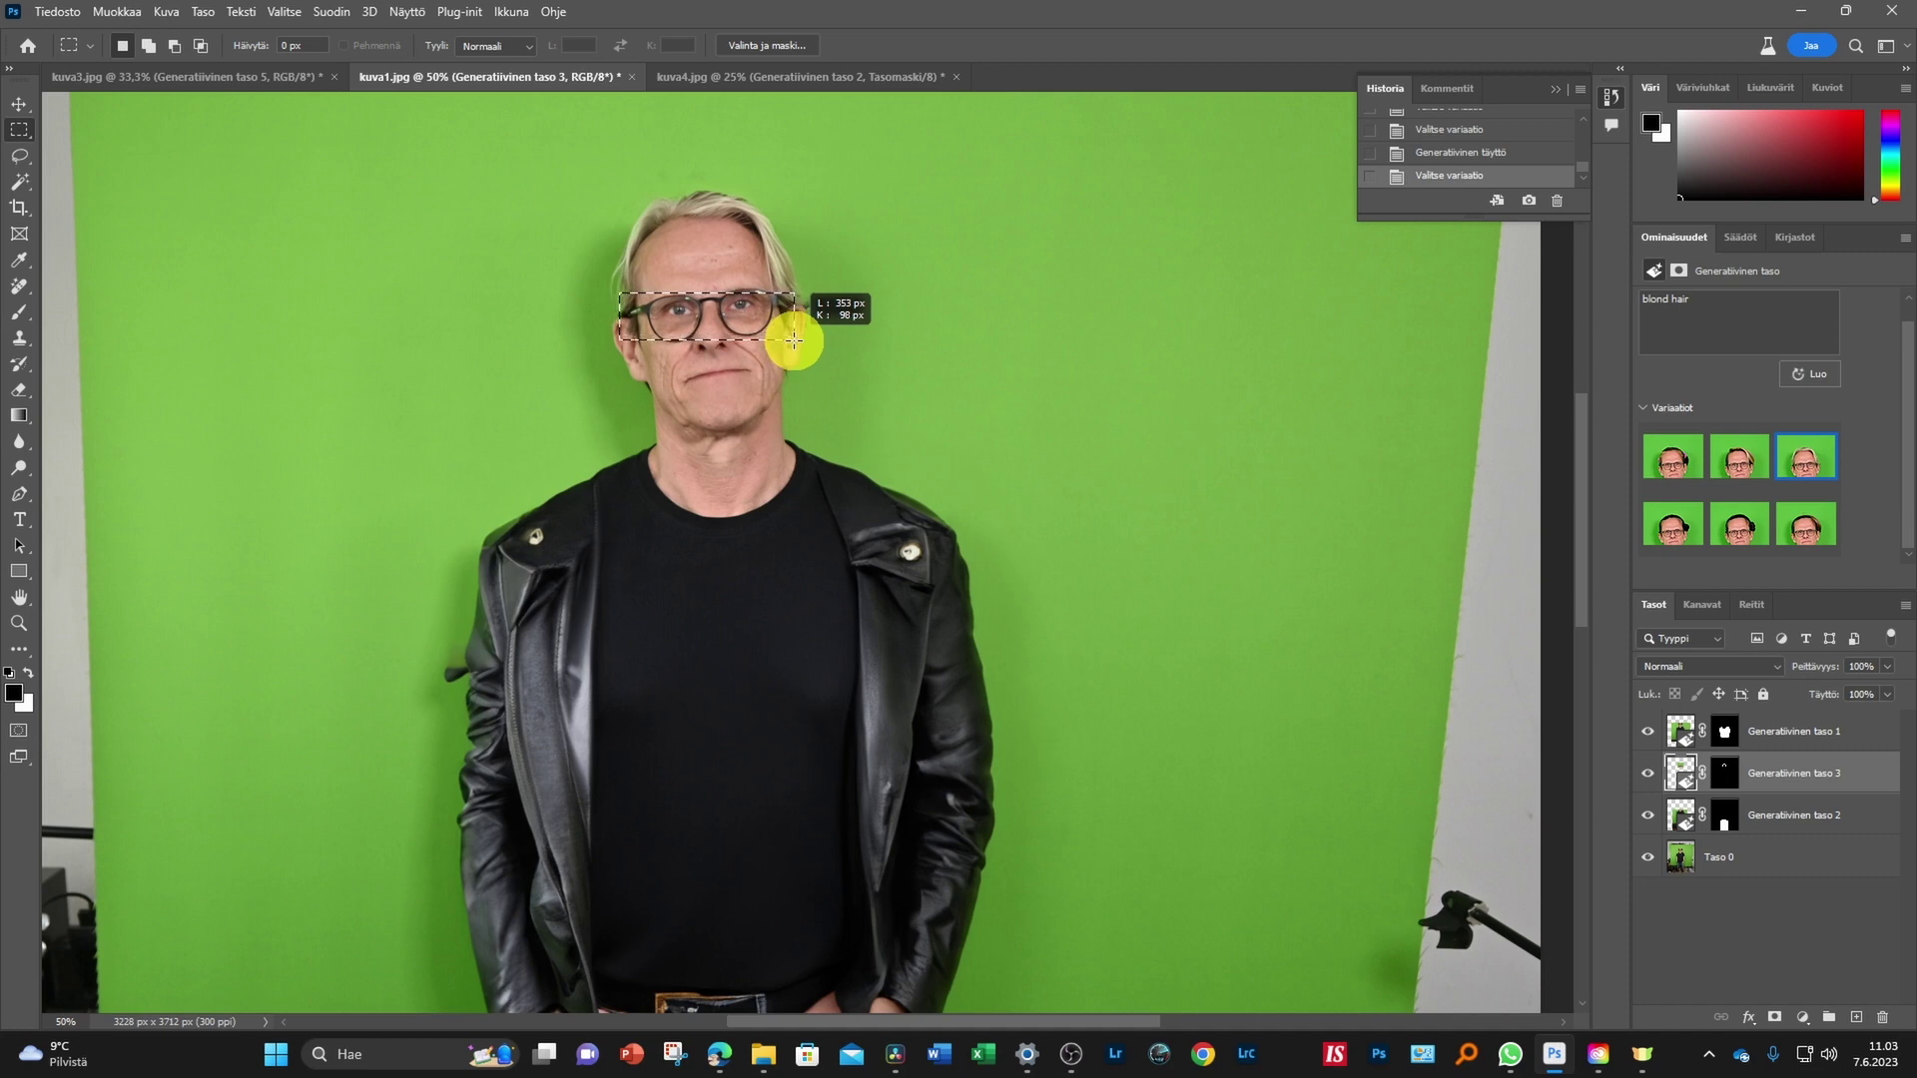
{"action": "left_click_drag", "start_coordinate": [795, 335], "coordinate": [794, 336]}
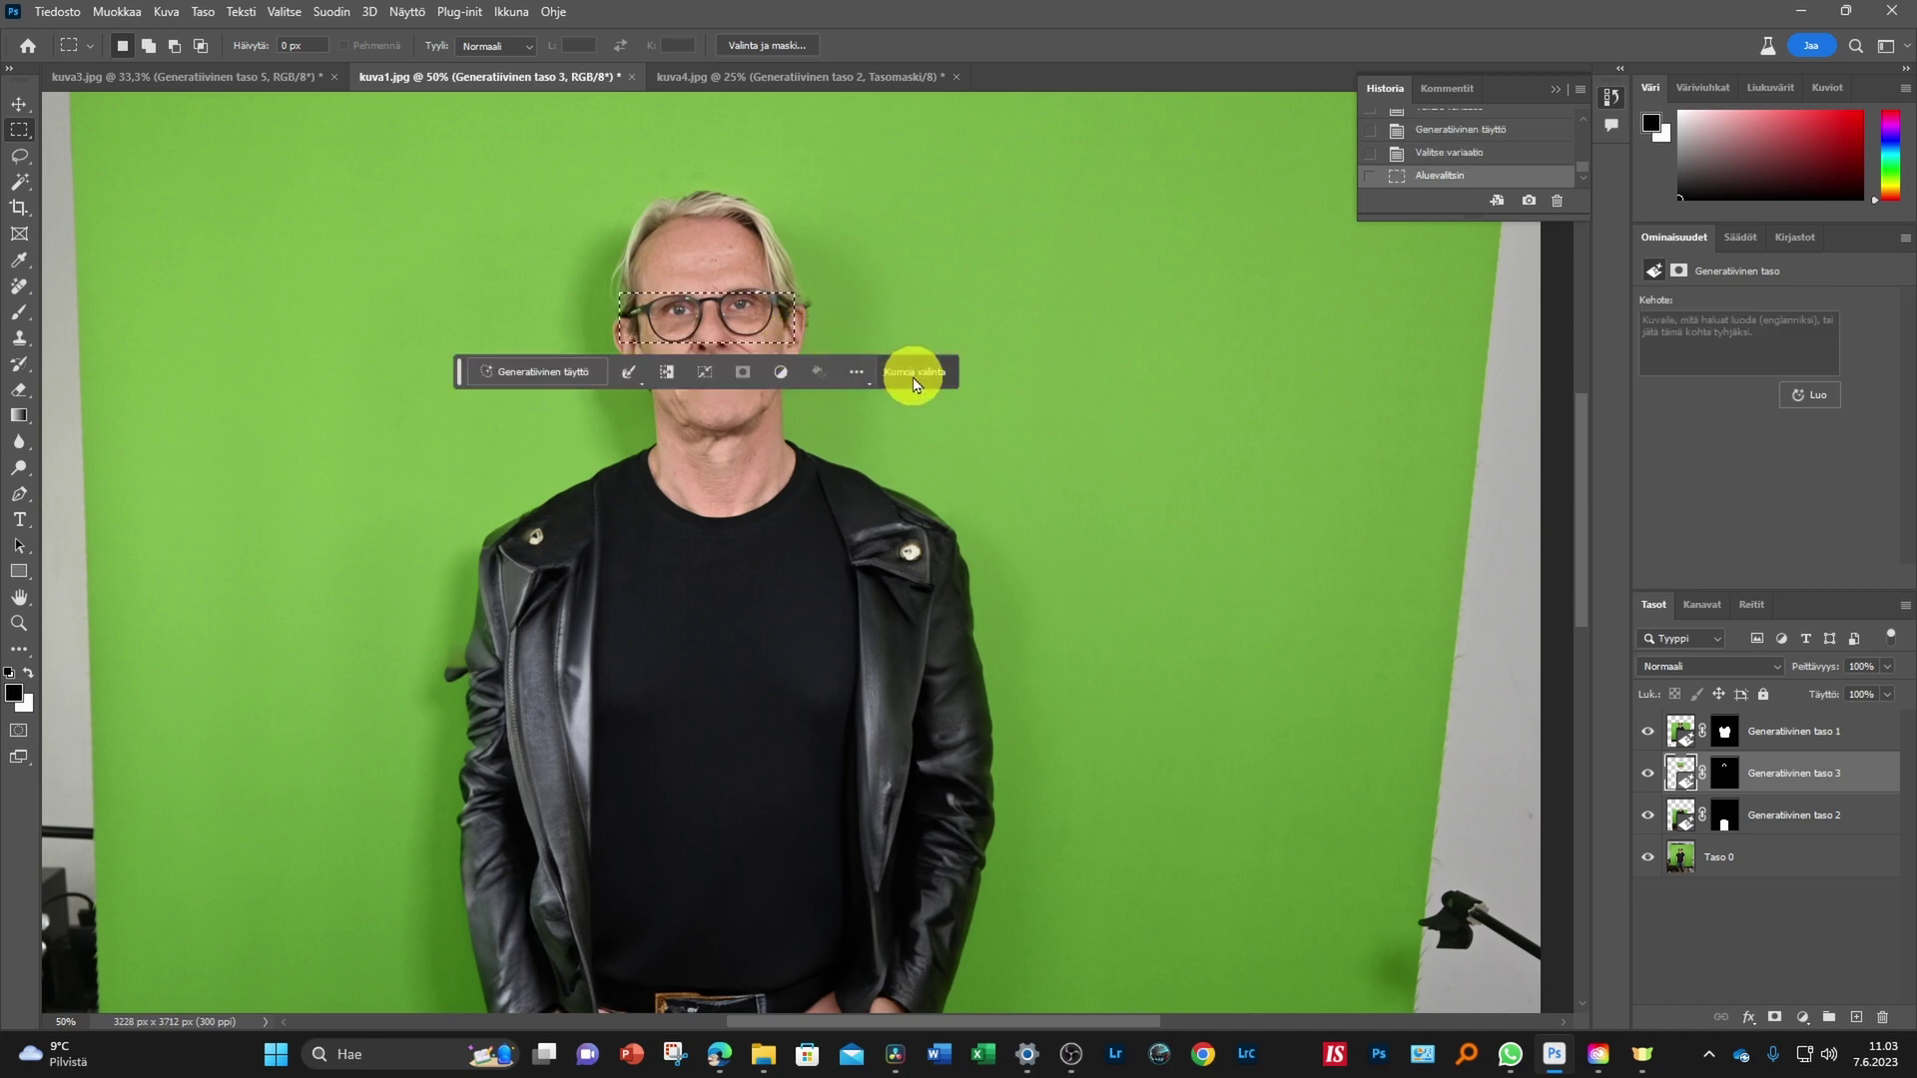
{"action": "left_click", "coordinate": [531, 373]}
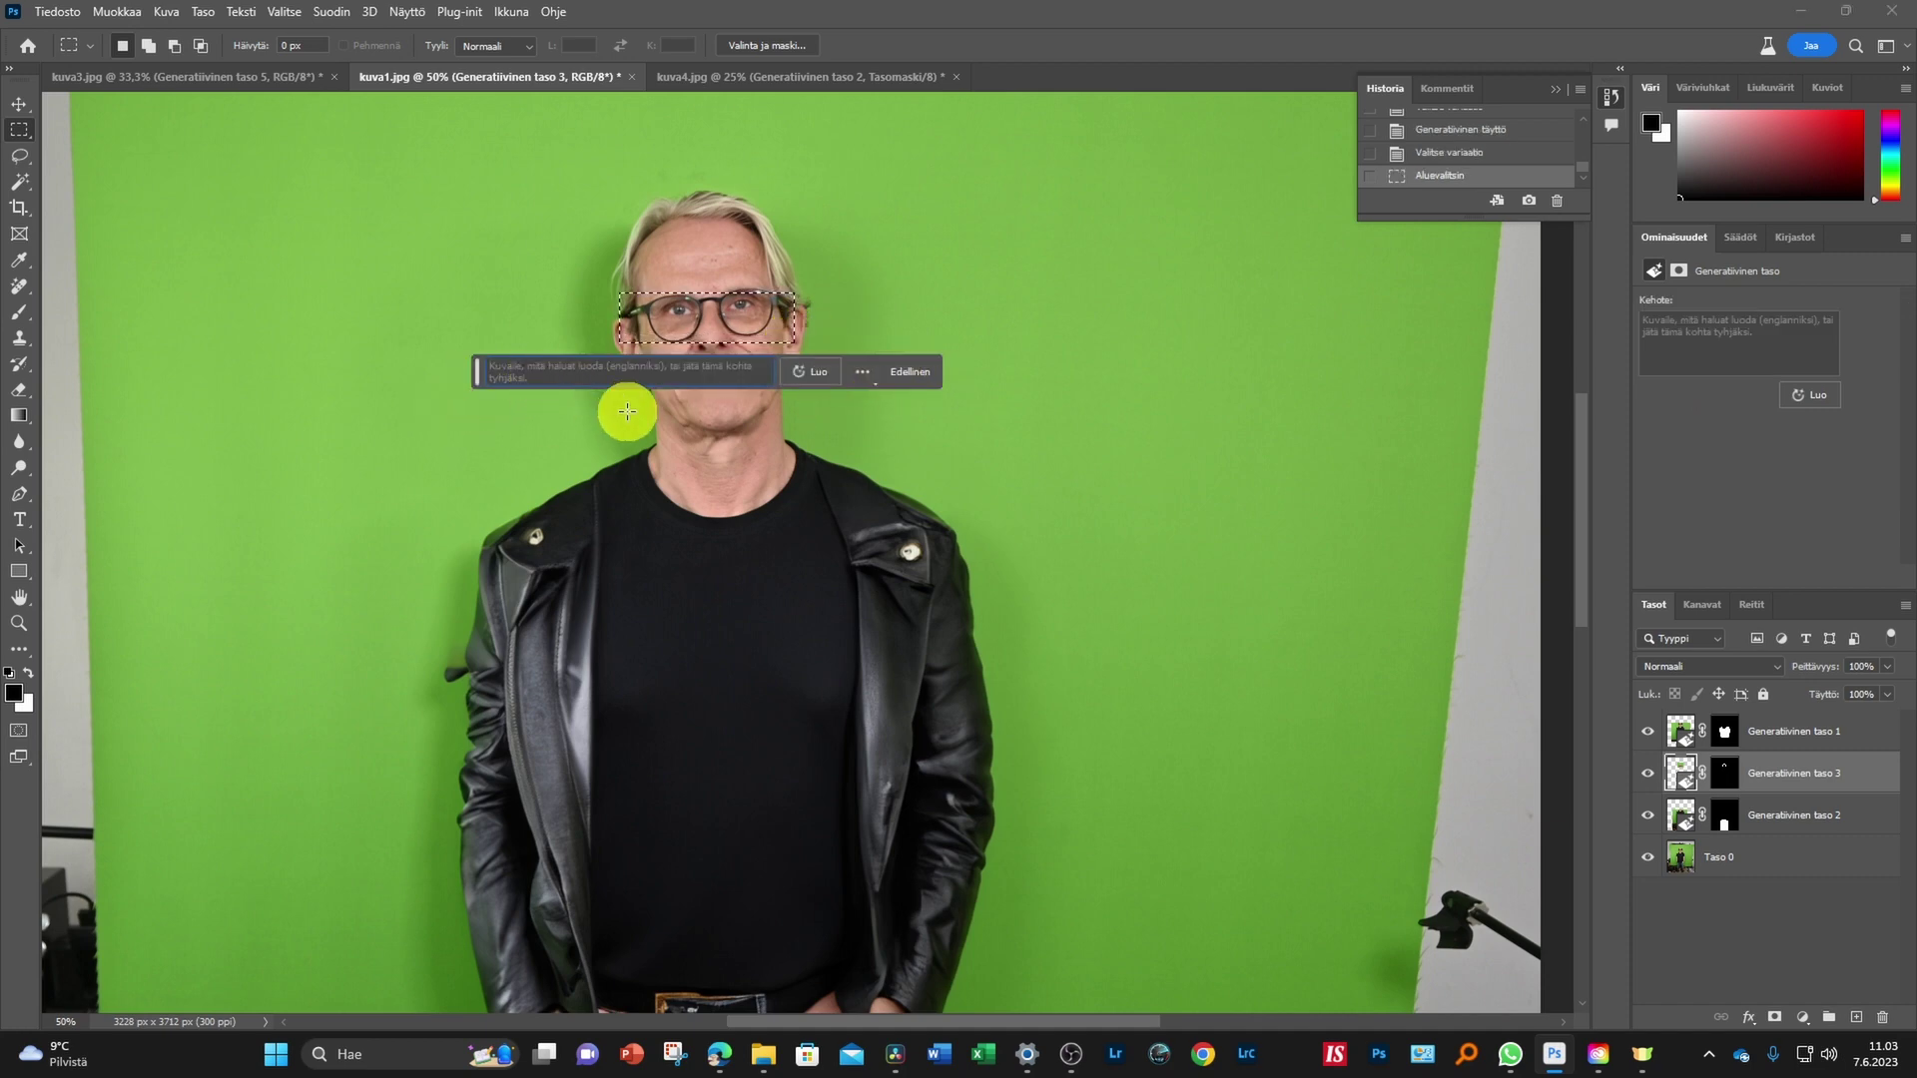
{"action": "type", "text": "red glasses"}
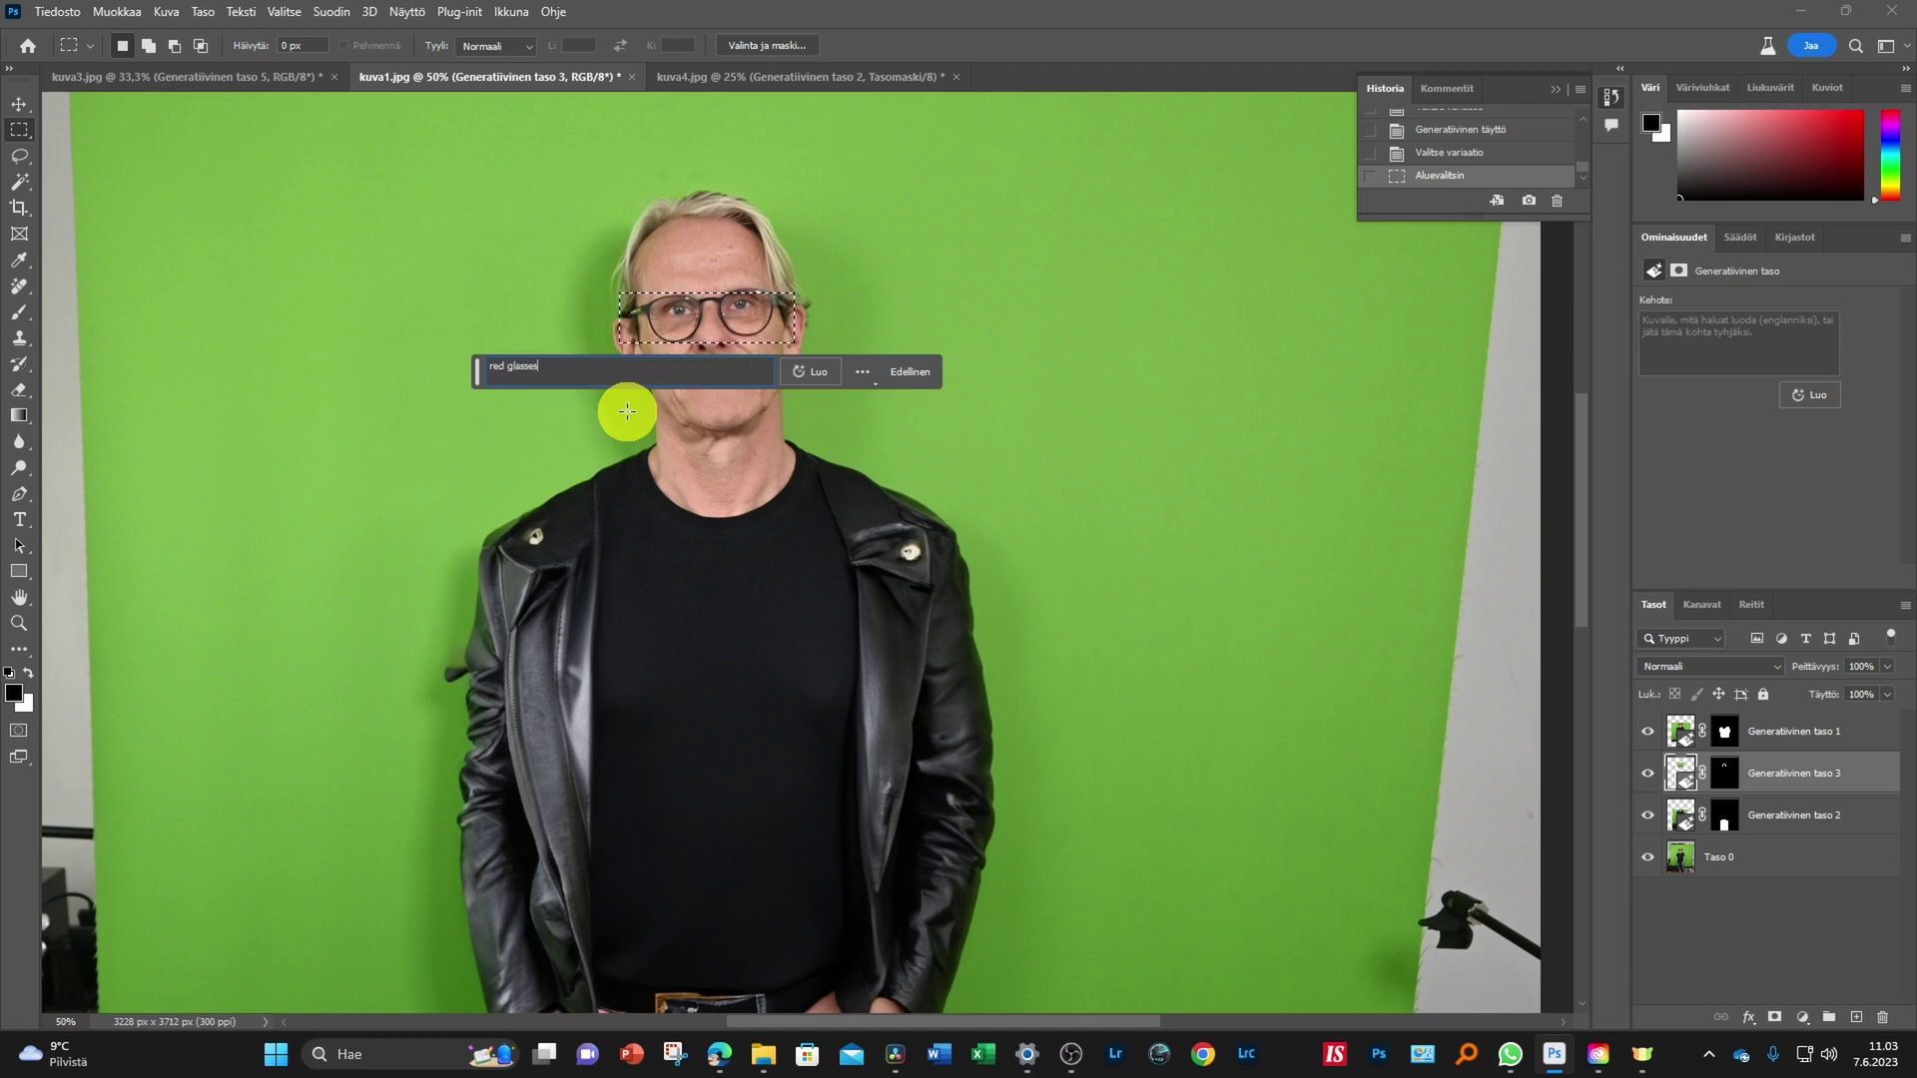
{"action": "key", "text": "Return"}
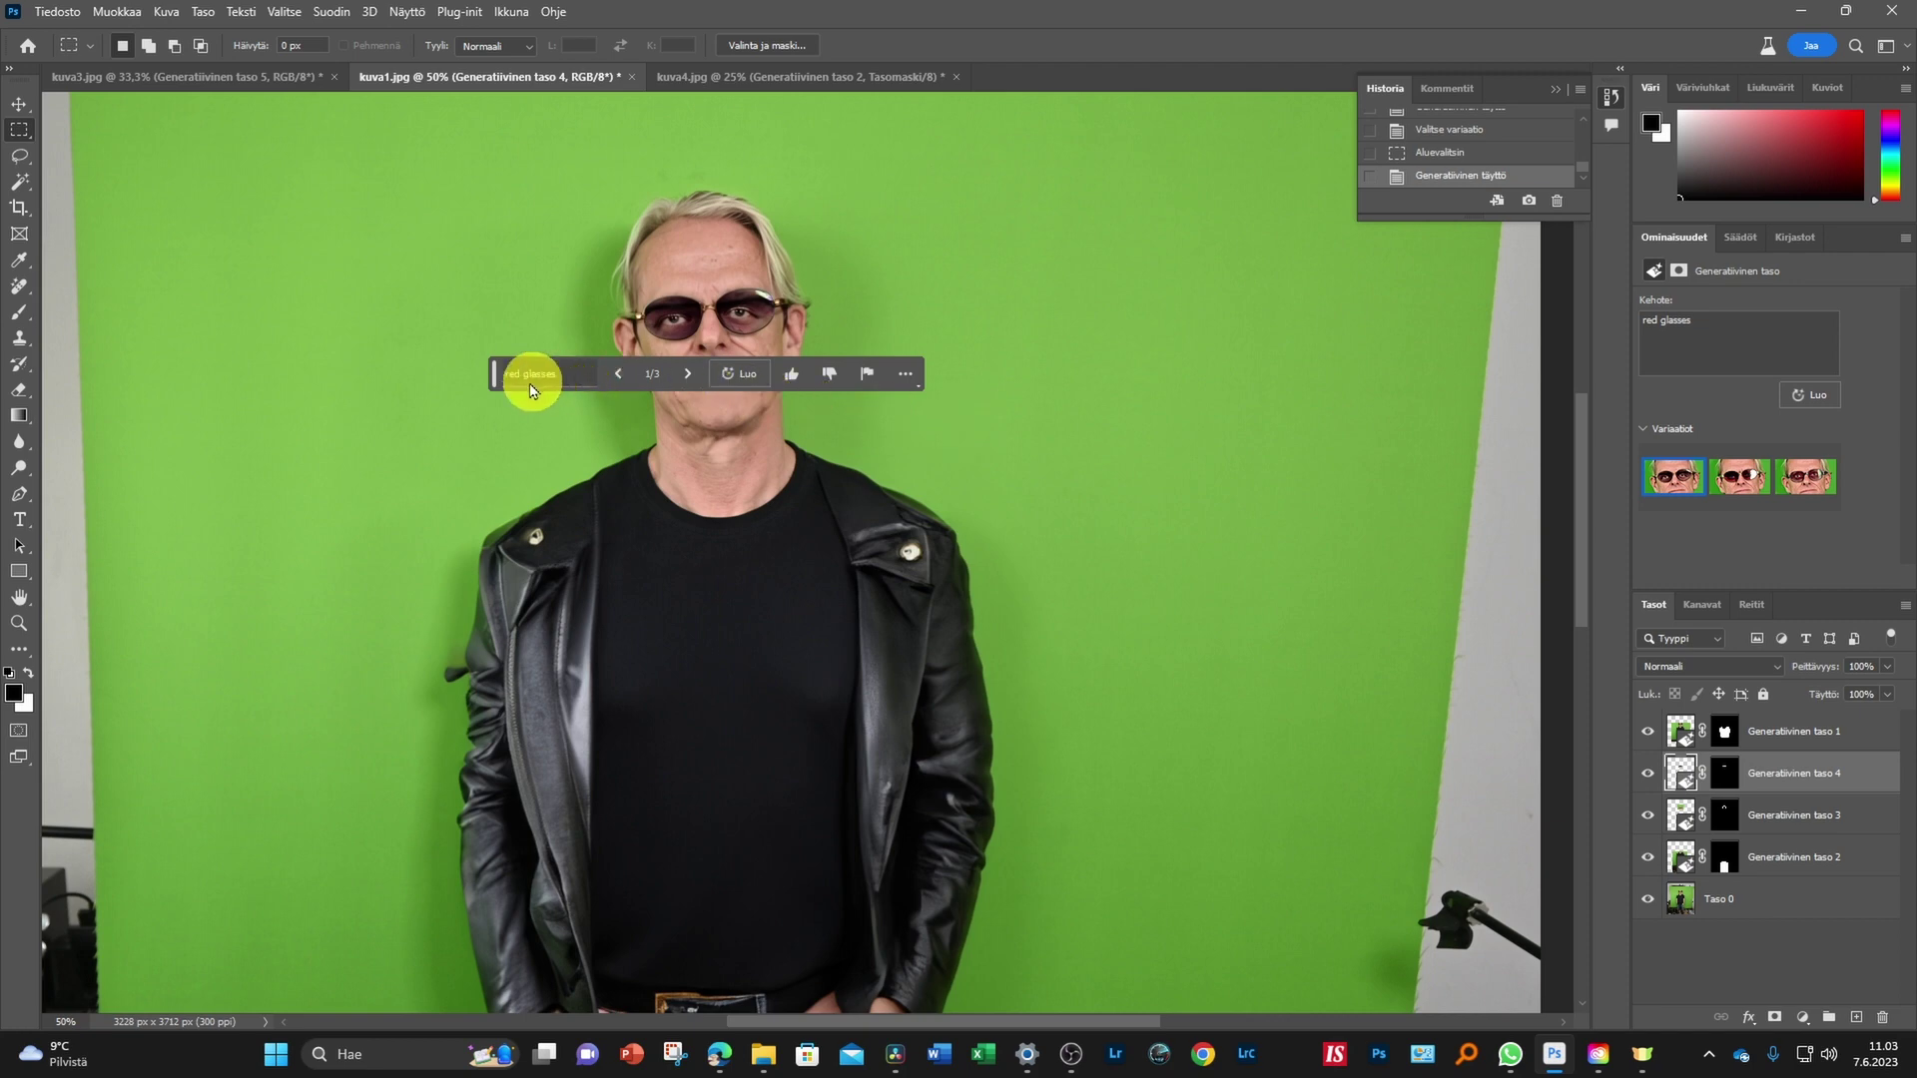
Move the prompt bar off the face and pick the third red-glasses variation
{"action": "mouse_move", "coordinate": [494, 377]}
{"action": "left_mouse_down"}
{"action": "mouse_move", "coordinate": [399, 449]}
{"action": "mouse_move", "coordinate": [193, 342]}
{"action": "mouse_move", "coordinate": [205, 180]}
{"action": "mouse_move", "coordinate": [188, 173]}
{"action": "left_mouse_up"}
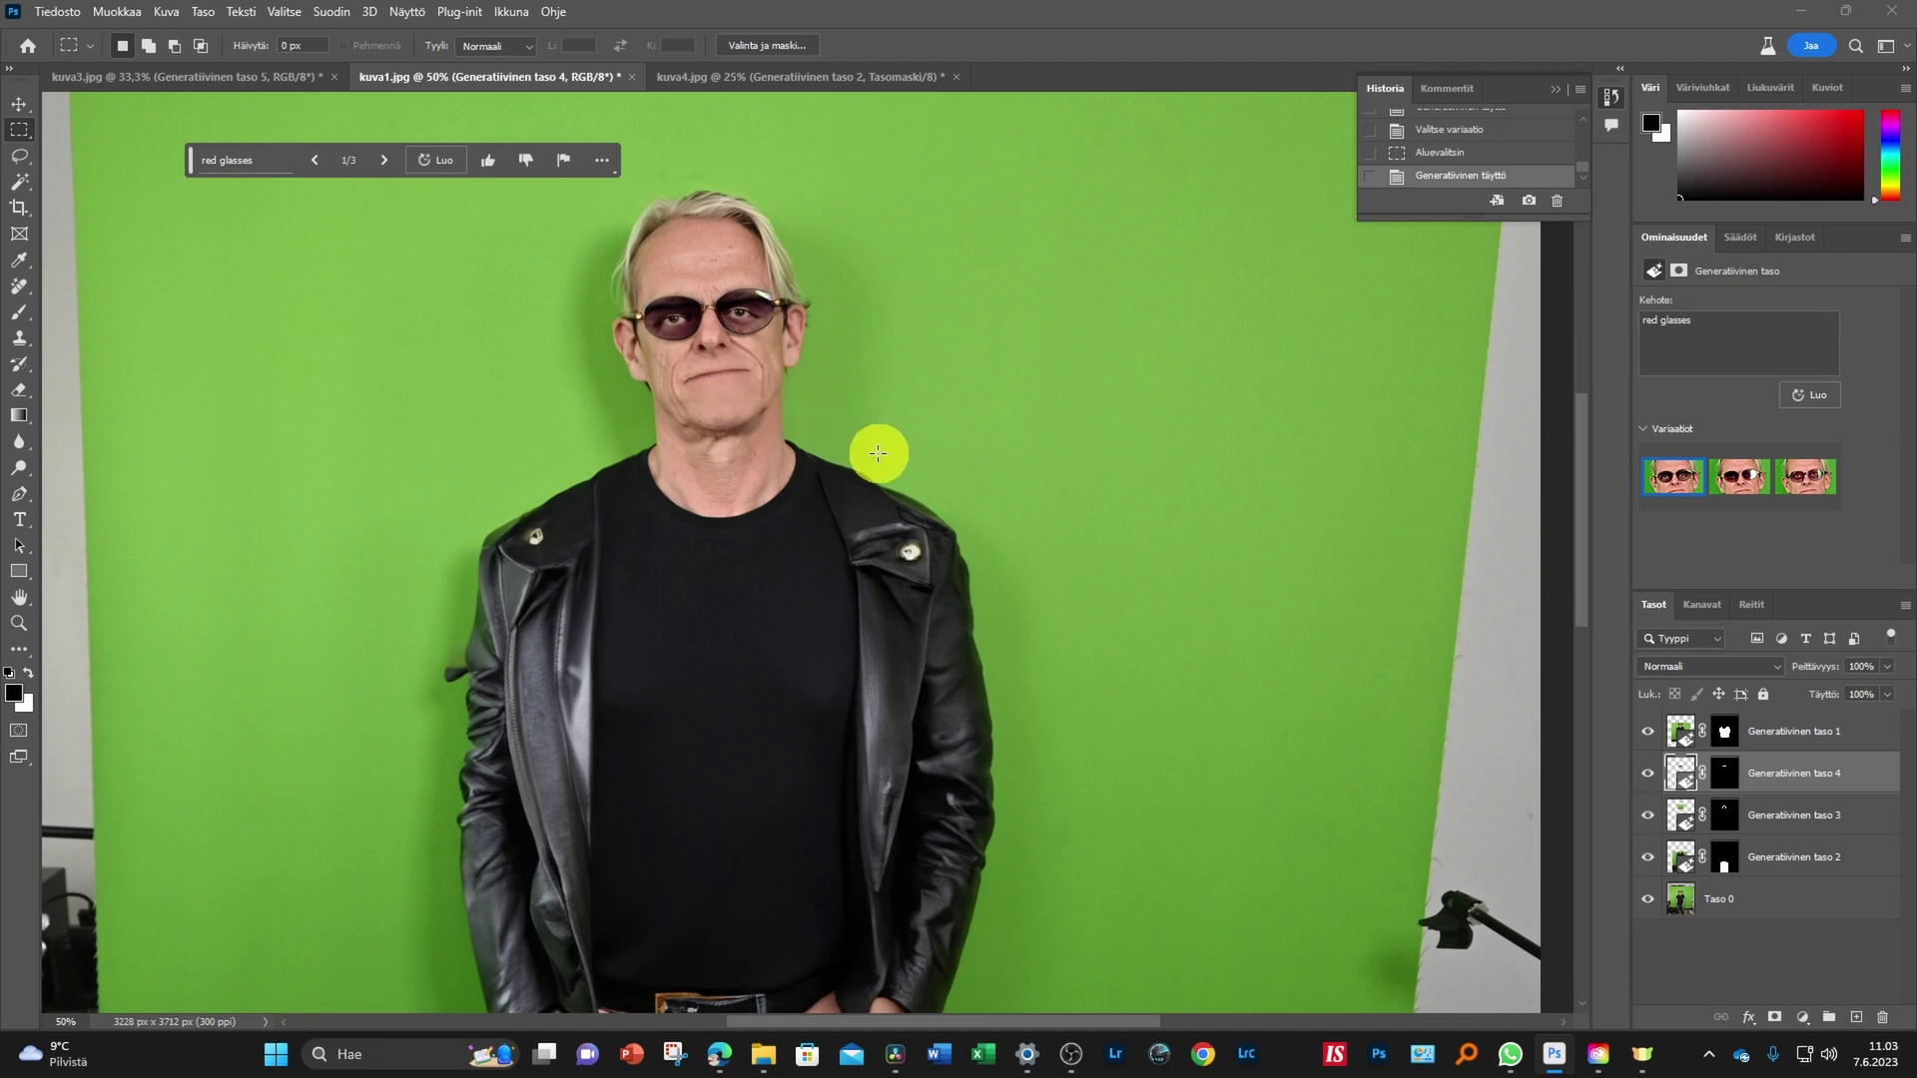
{"action": "left_click", "coordinate": [1748, 491]}
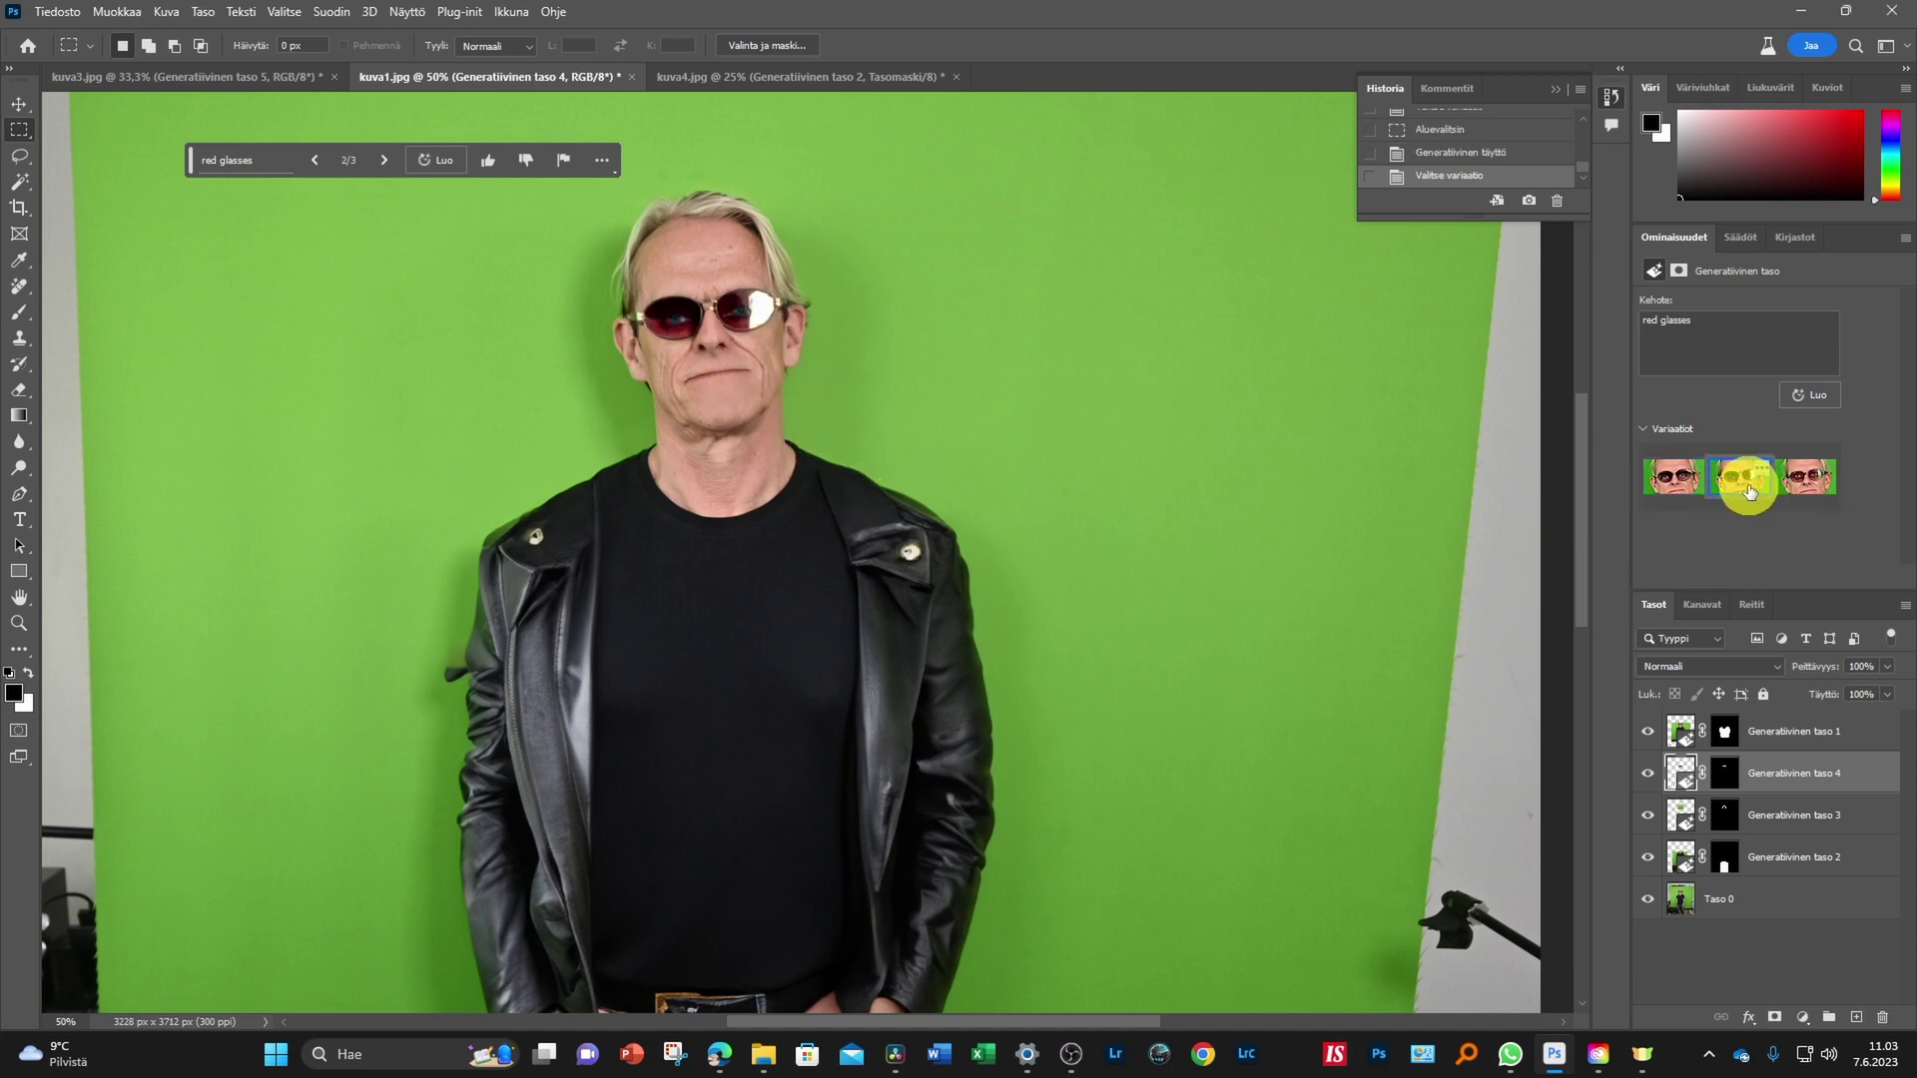
{"action": "left_click", "coordinate": [1815, 486]}
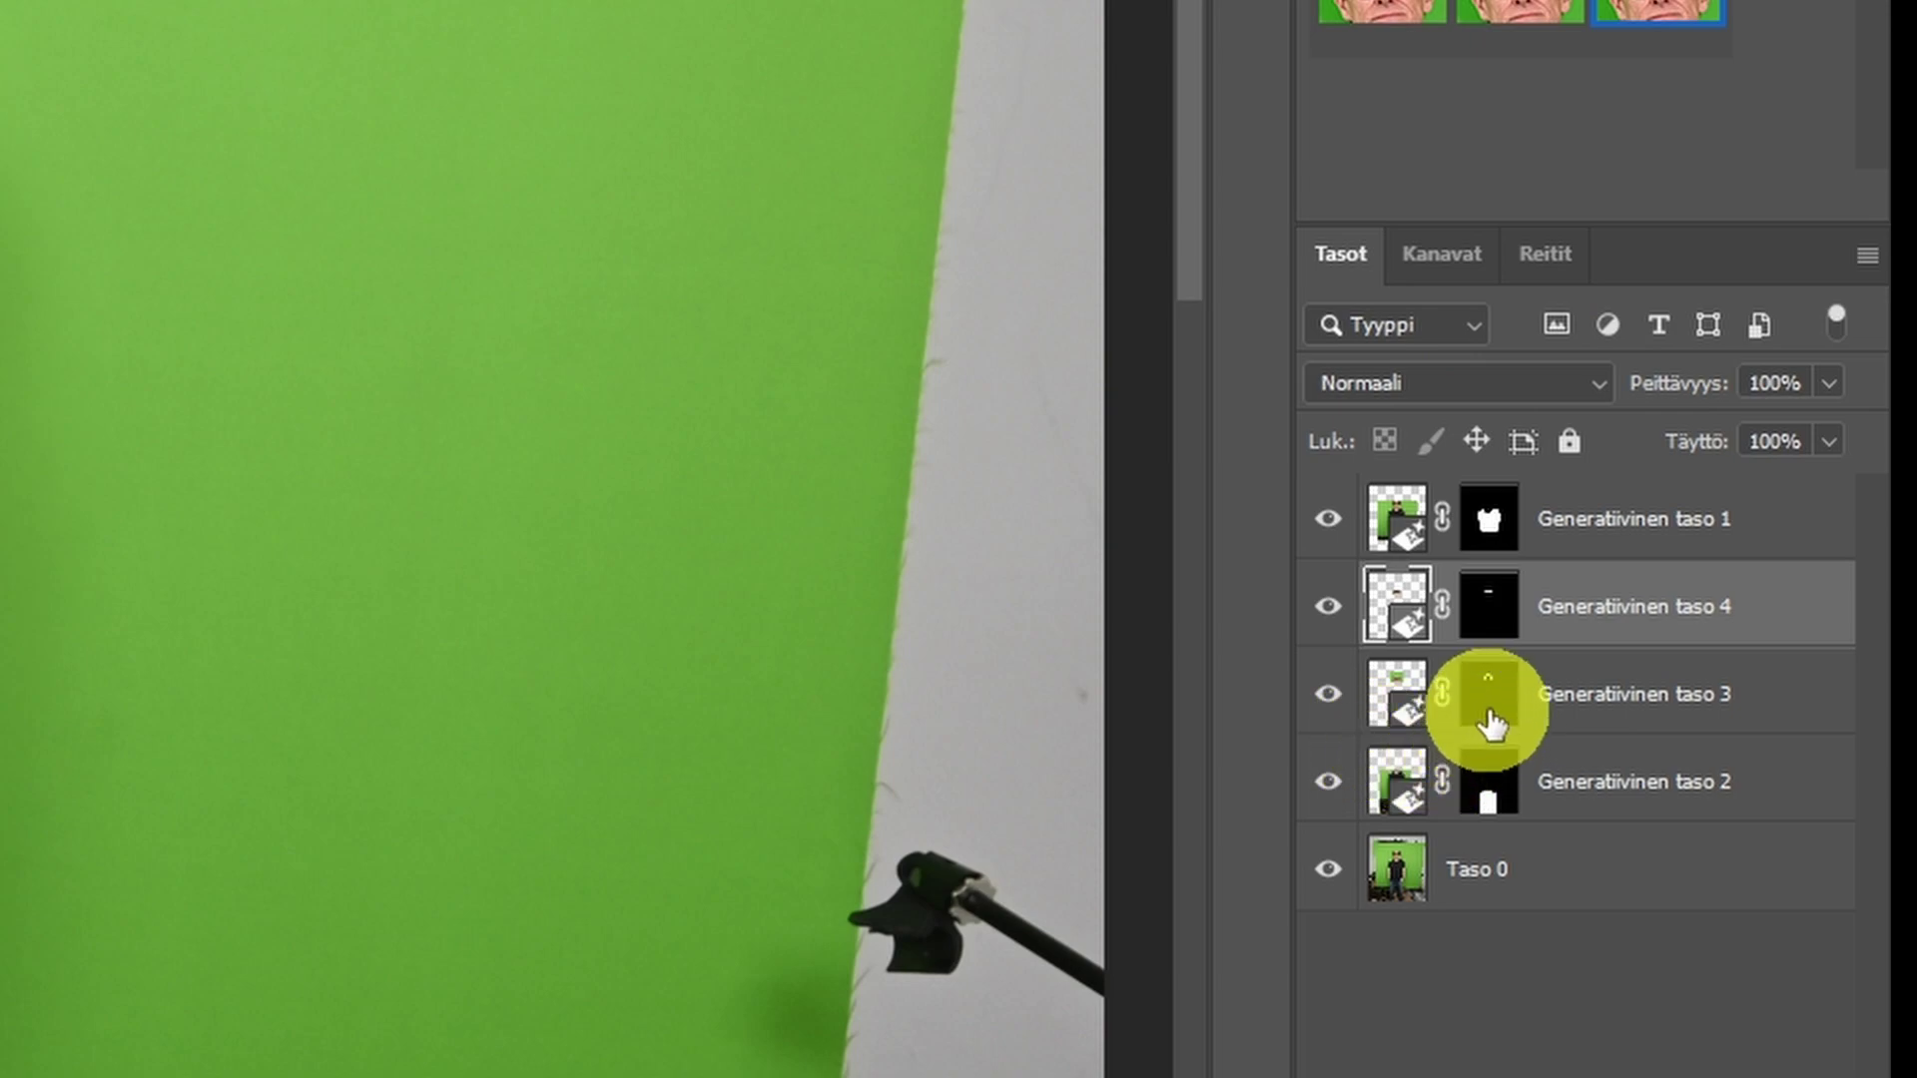
On Generatiivinen taso 4's mask, paint the red tint off the left lens with a 61 px brush
{"action": "left_click", "coordinate": [1607, 626]}
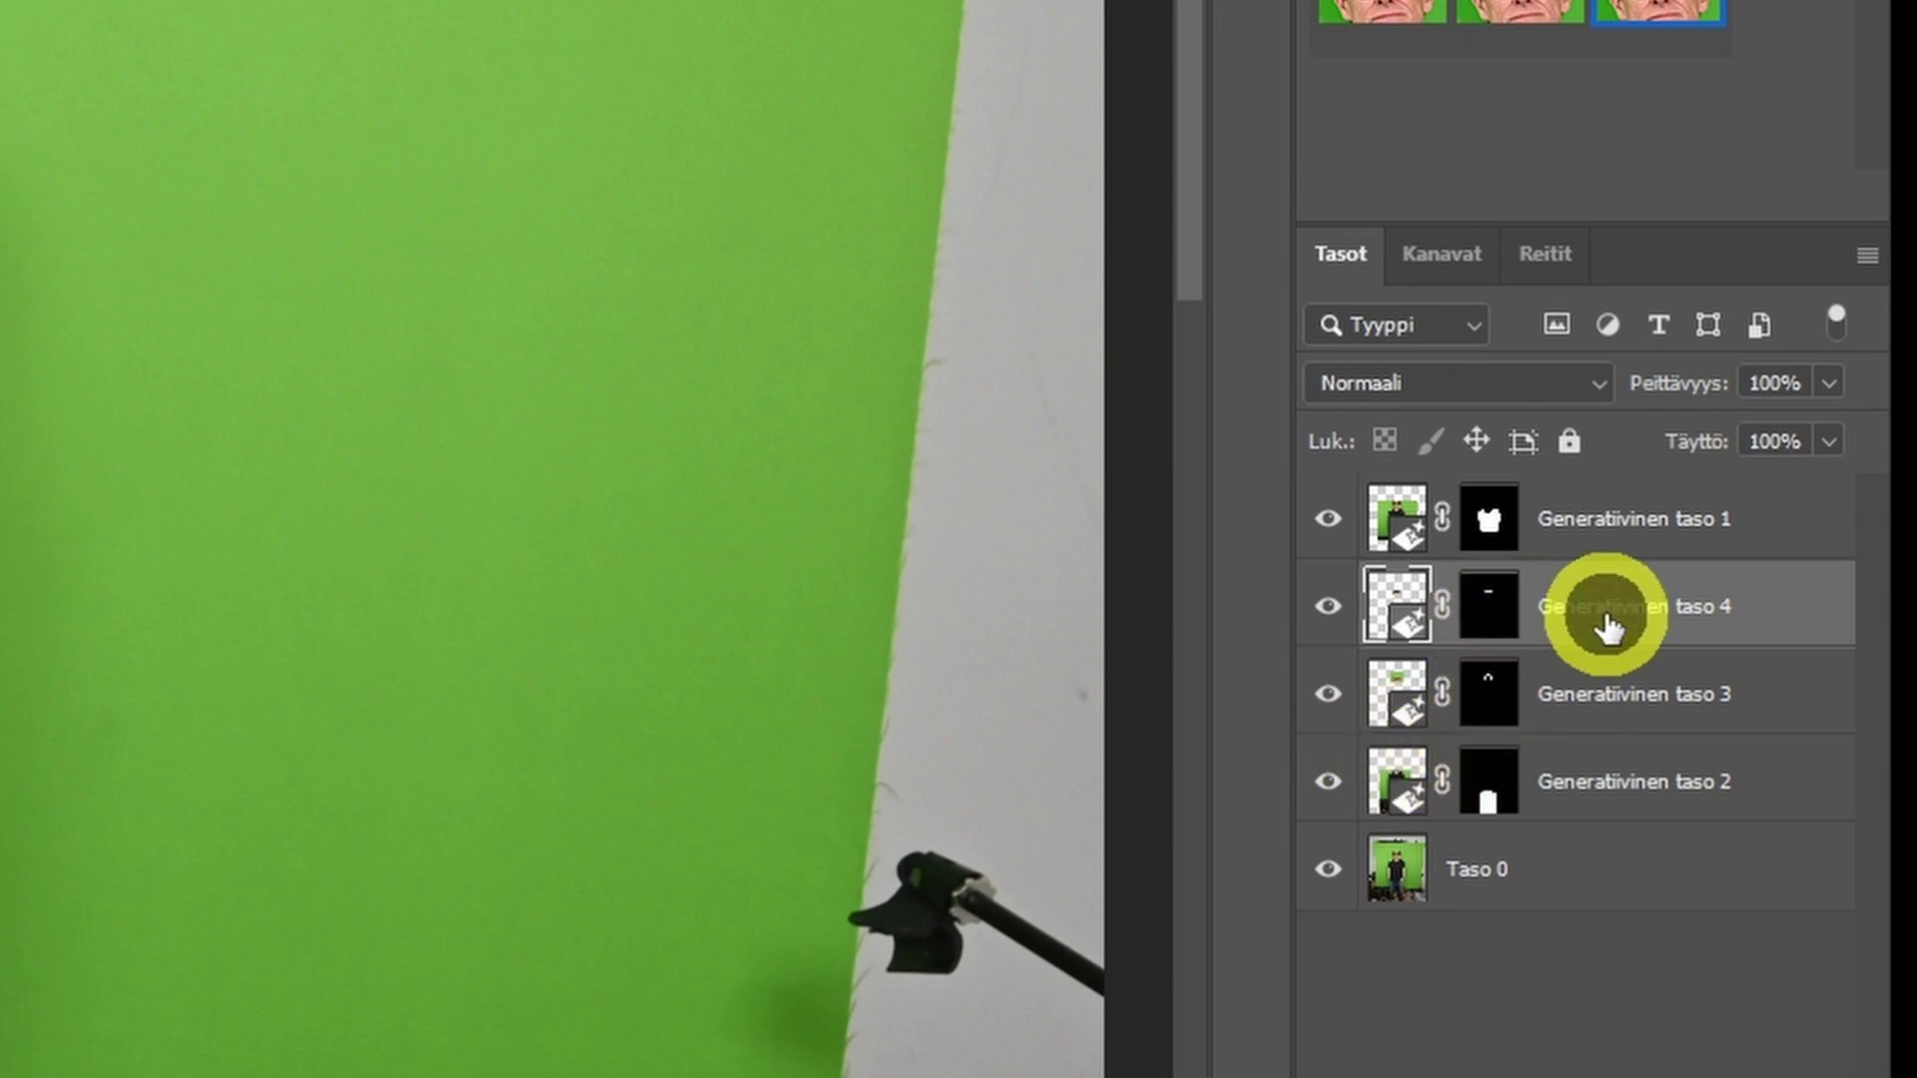
{"action": "left_click", "coordinate": [1487, 606]}
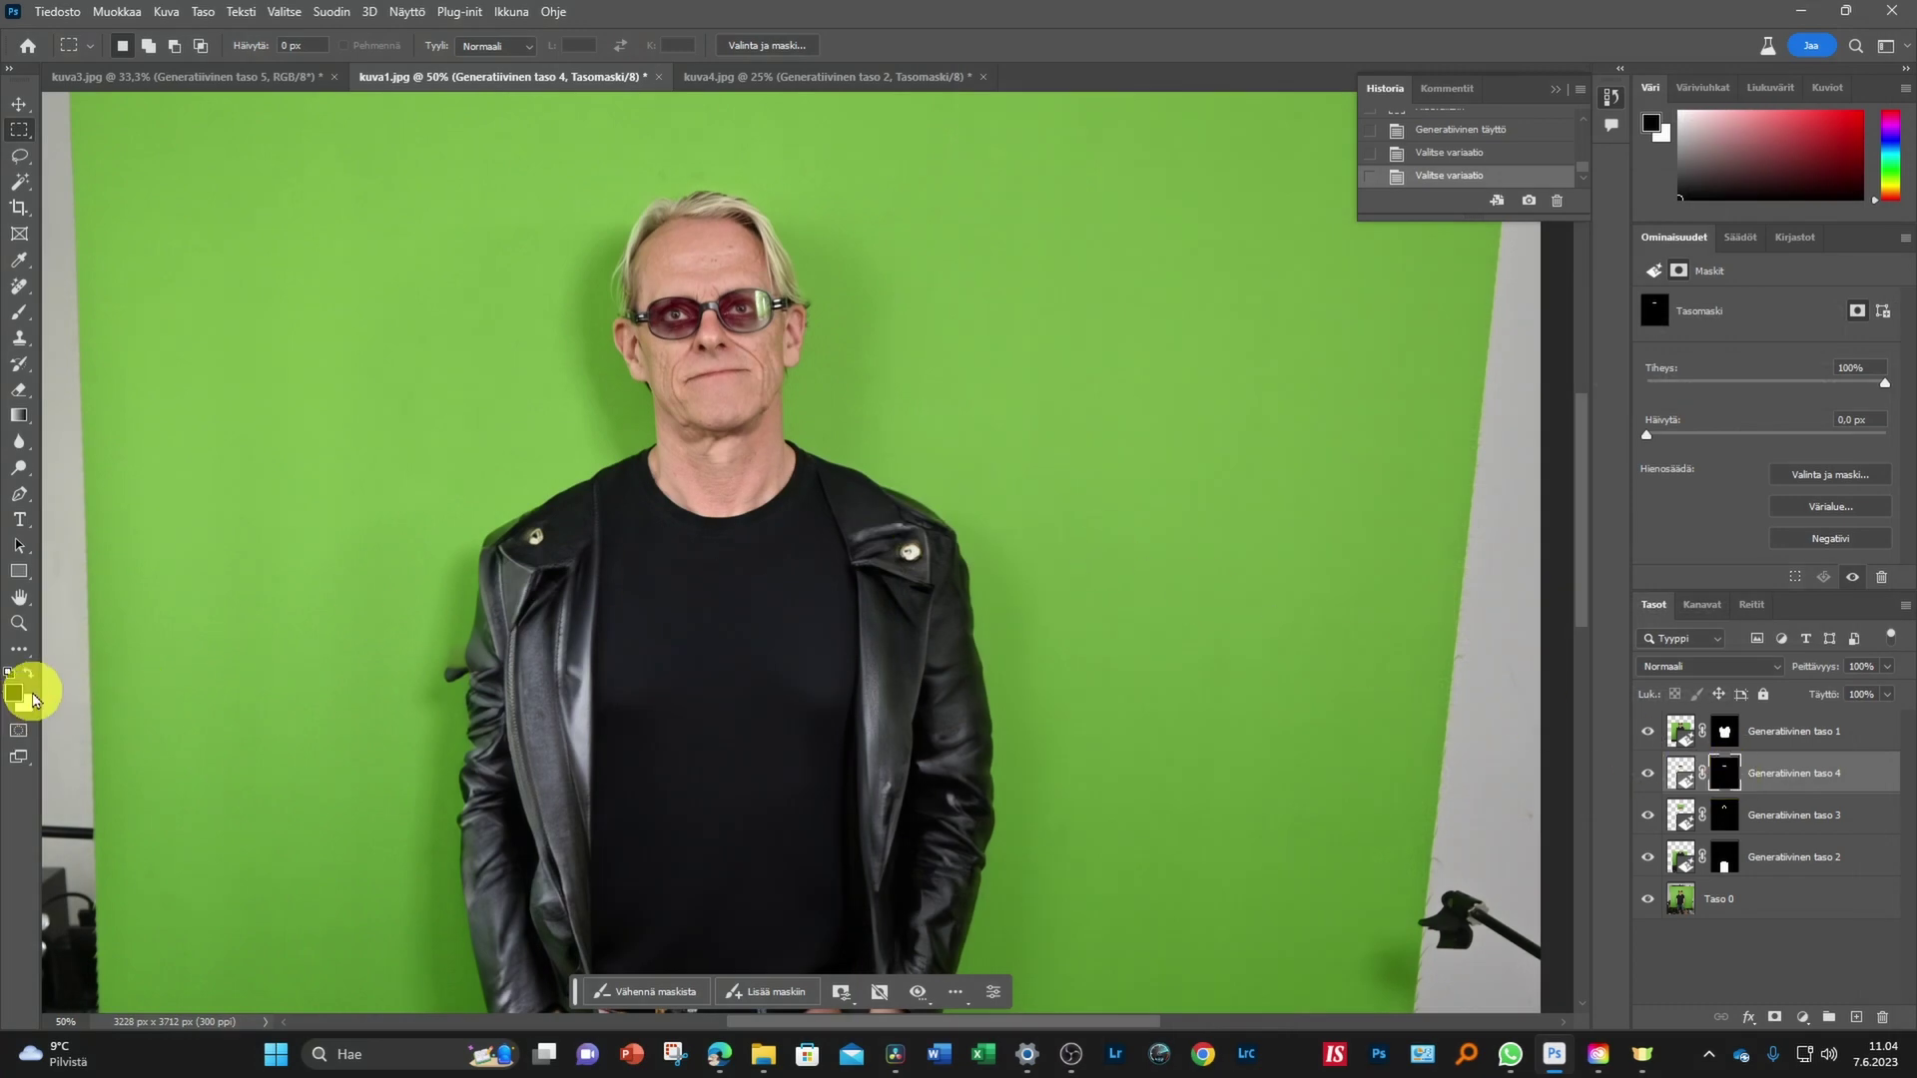
{"action": "left_click", "coordinate": [19, 311]}
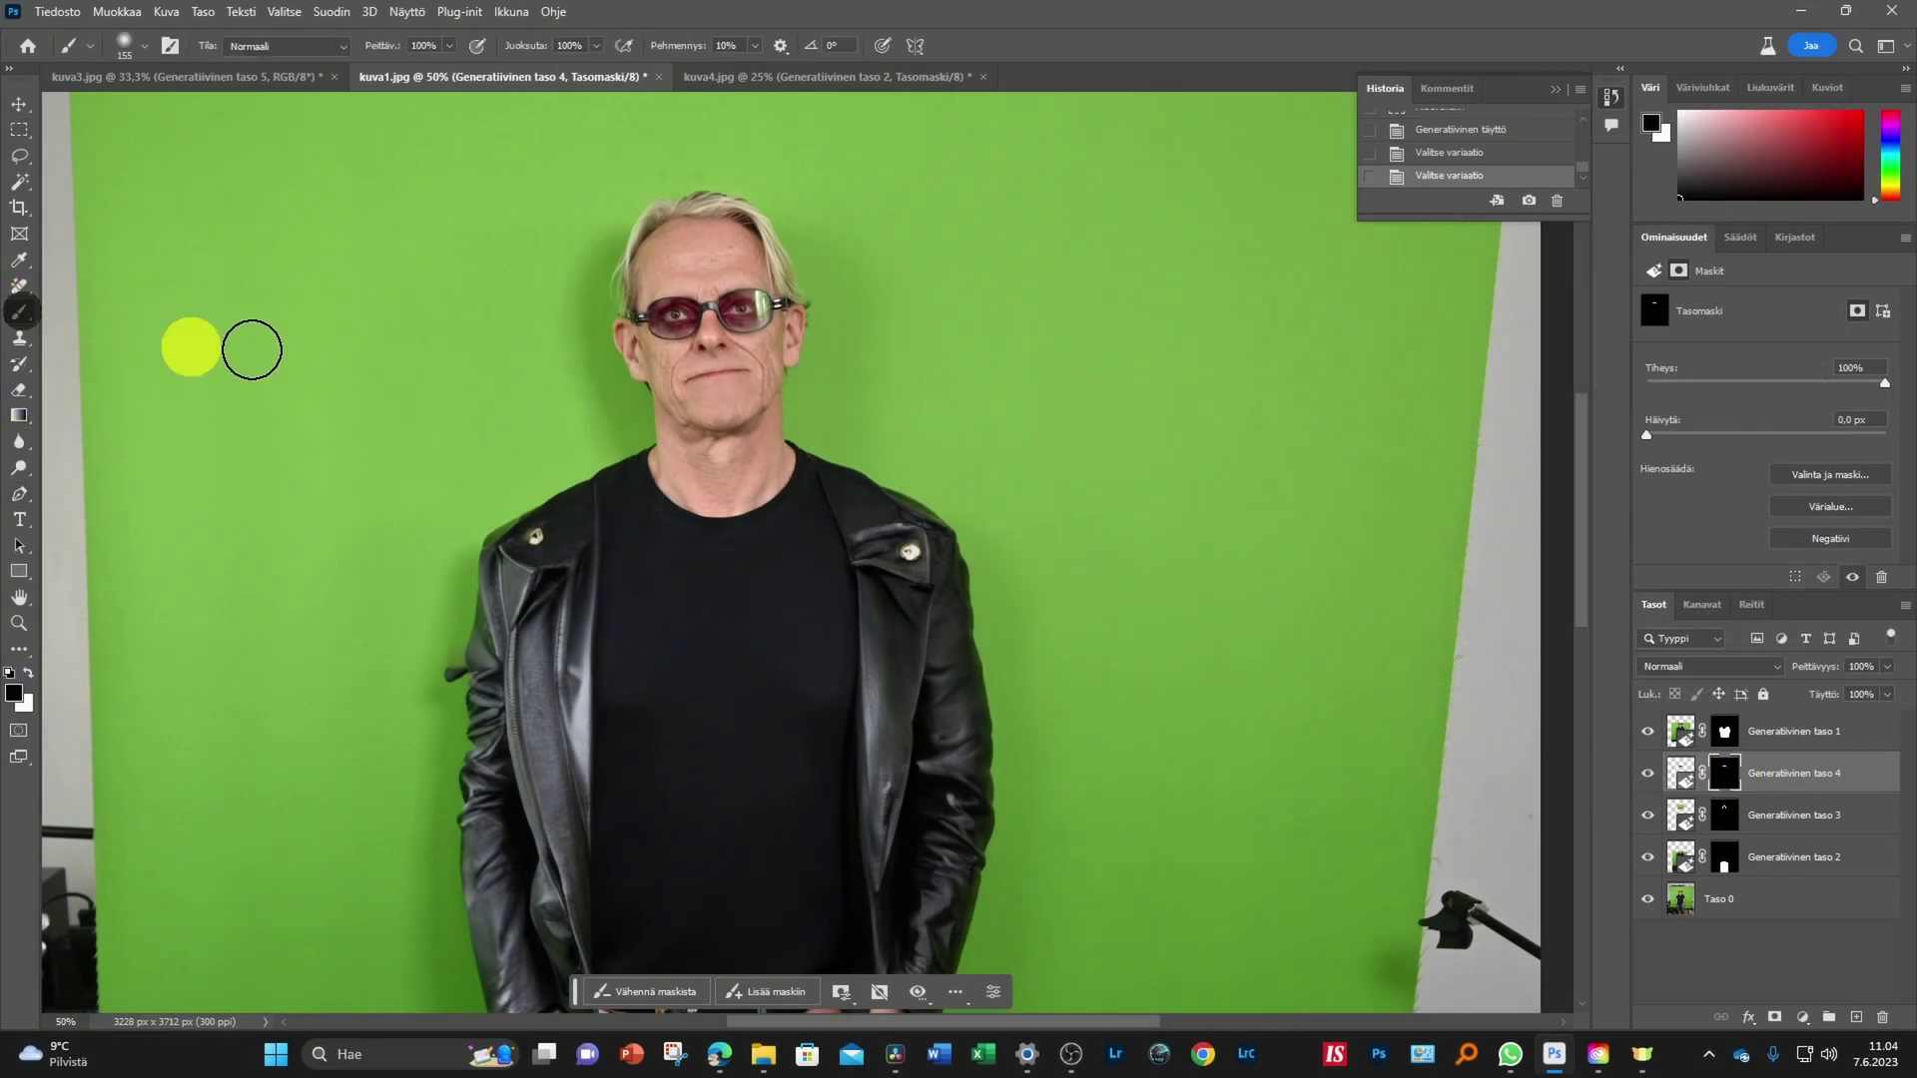
{"action": "left_click", "coordinate": [144, 45]}
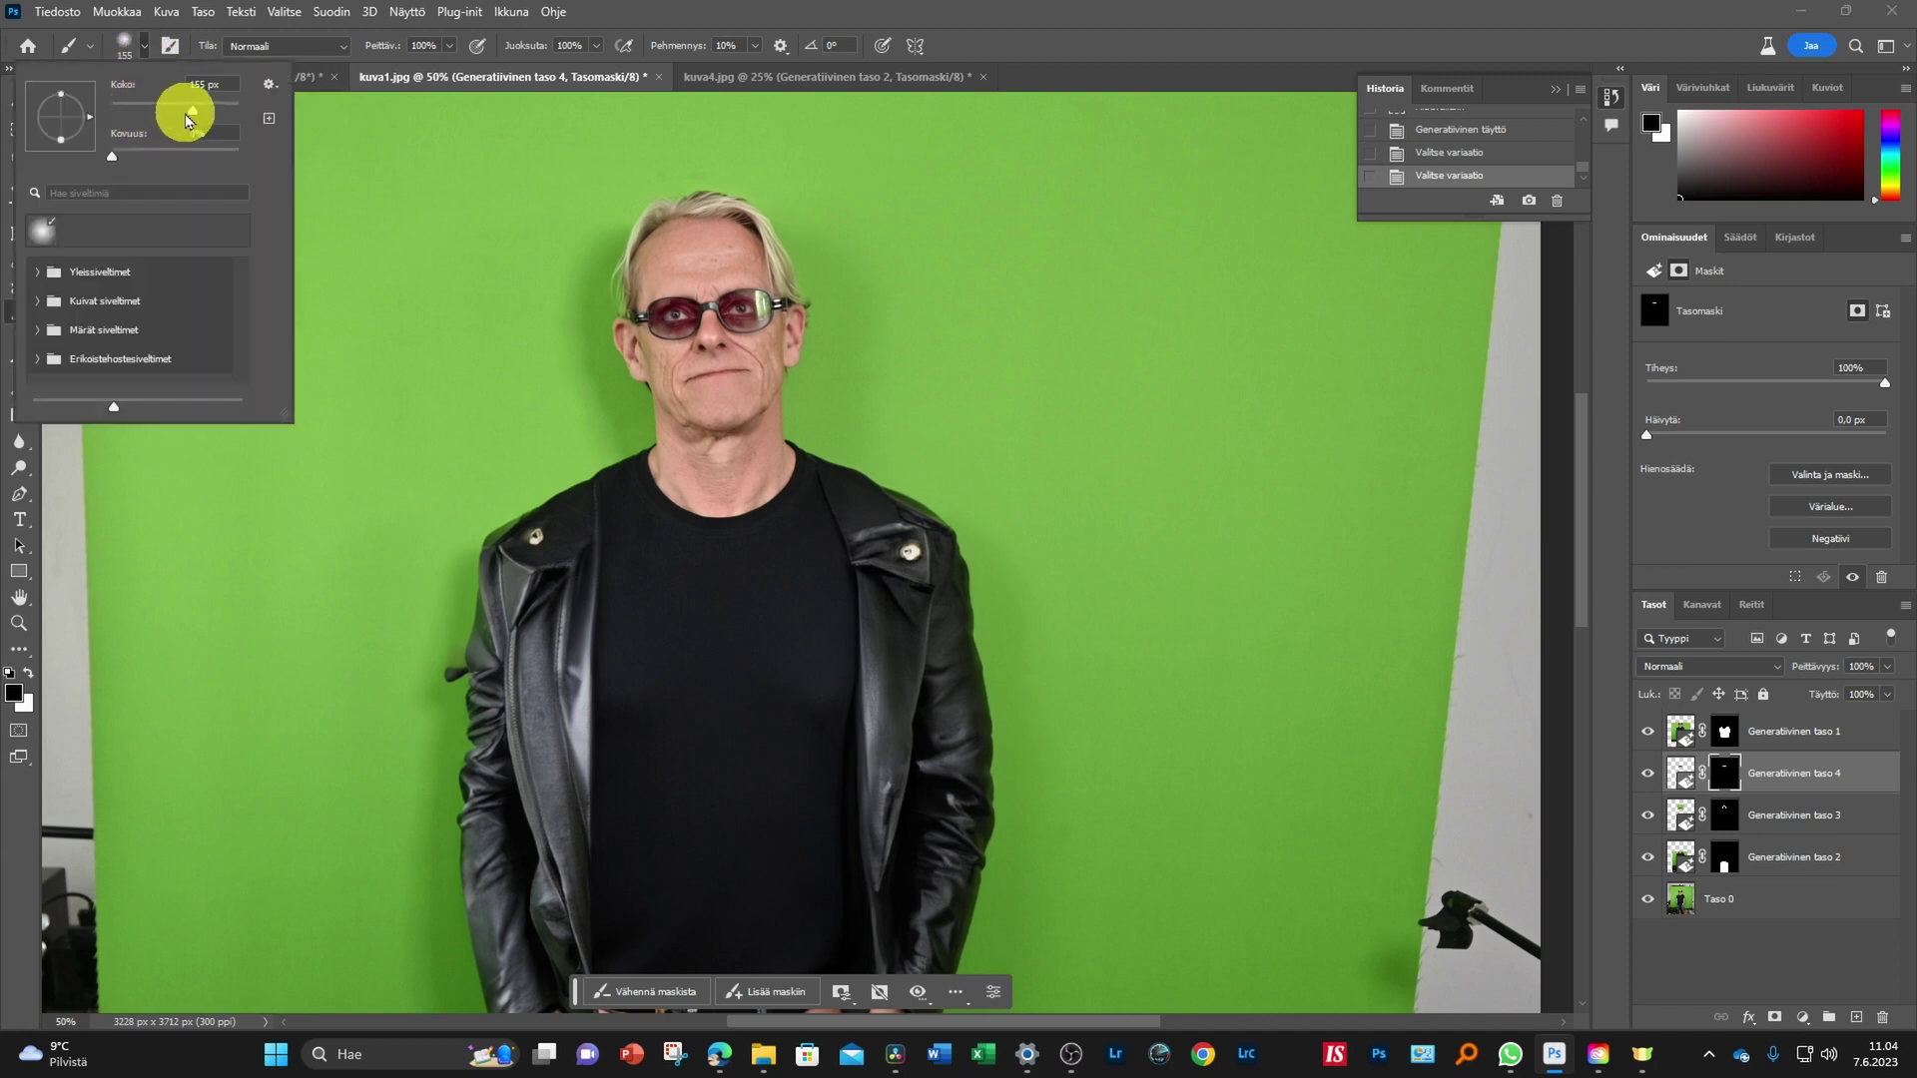
{"action": "left_click_drag", "start_coordinate": [189, 109], "coordinate": [150, 109]}
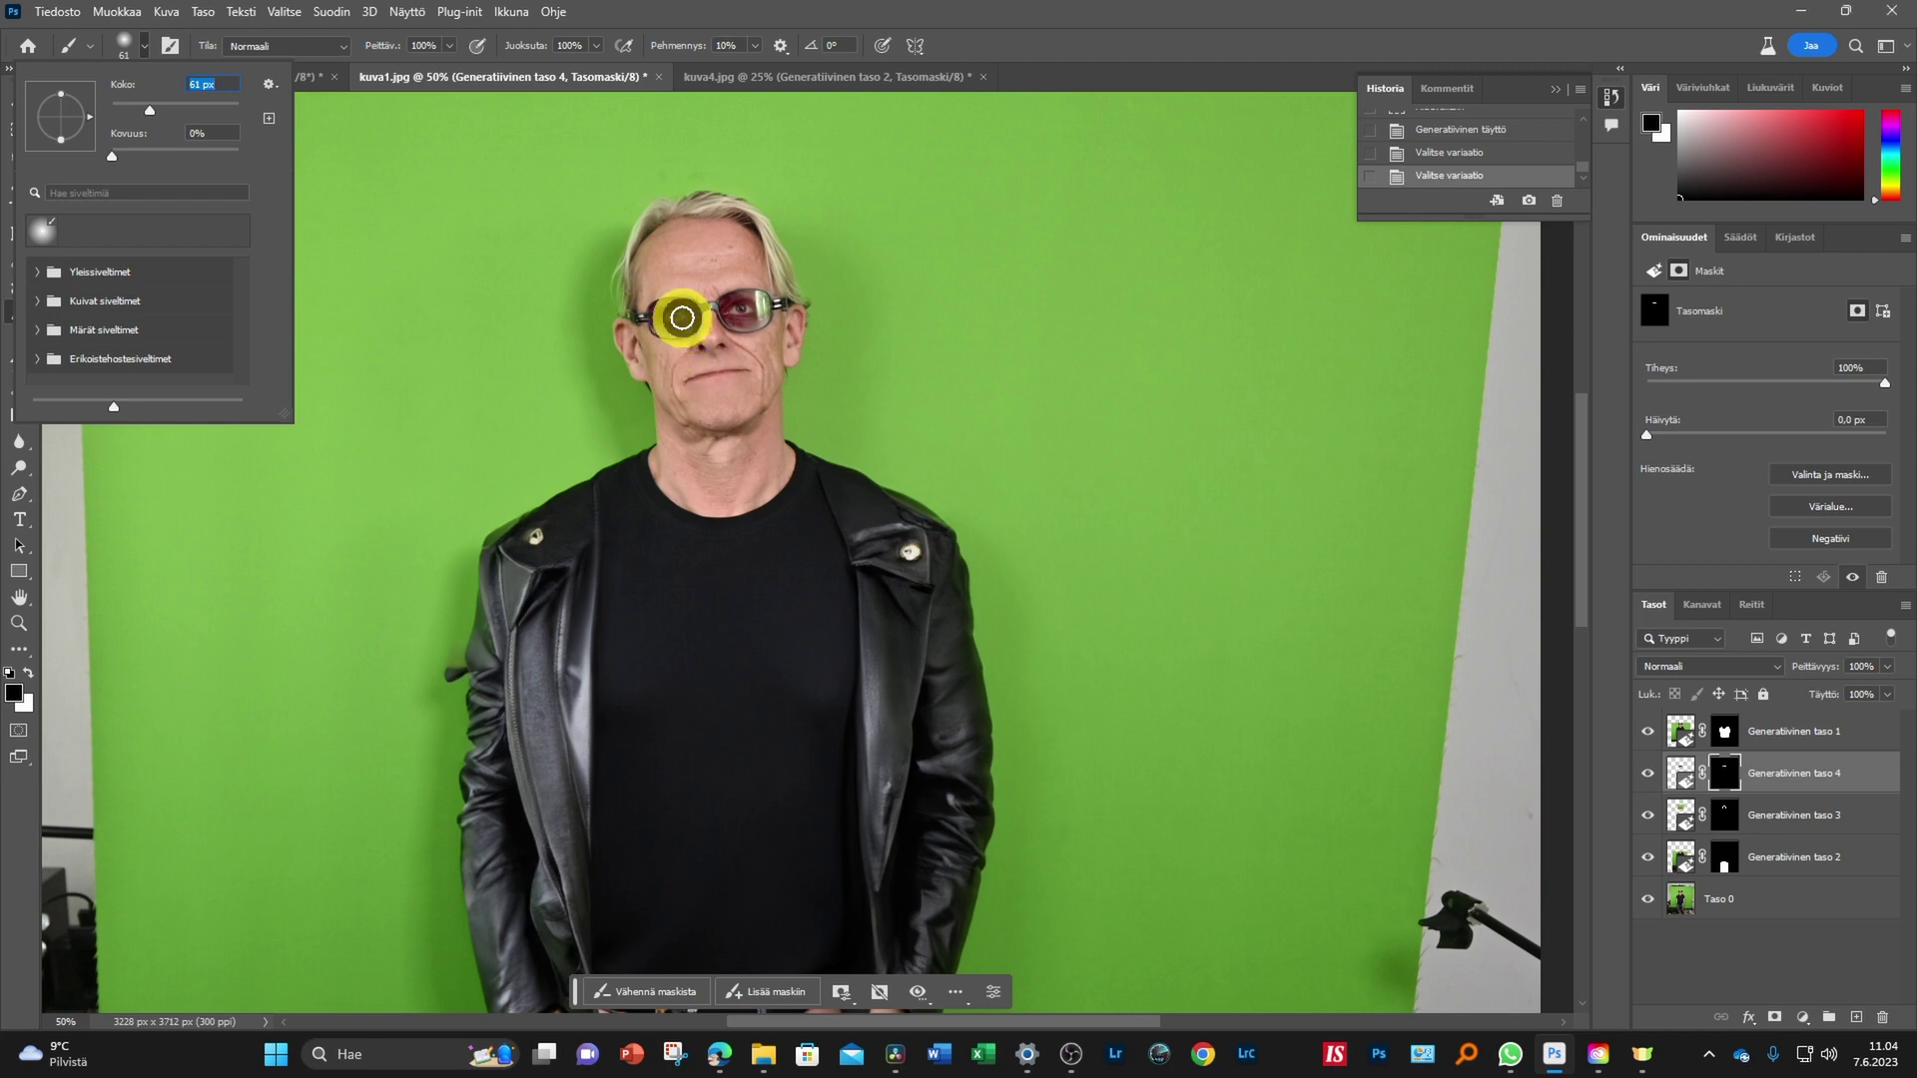
{"action": "left_click", "coordinate": [682, 317]}
{"action": "mouse_move", "coordinate": [677, 308]}
{"action": "left_mouse_down"}
{"action": "mouse_move", "coordinate": [655, 334]}
{"action": "mouse_move", "coordinate": [743, 319]}
{"action": "left_mouse_up"}
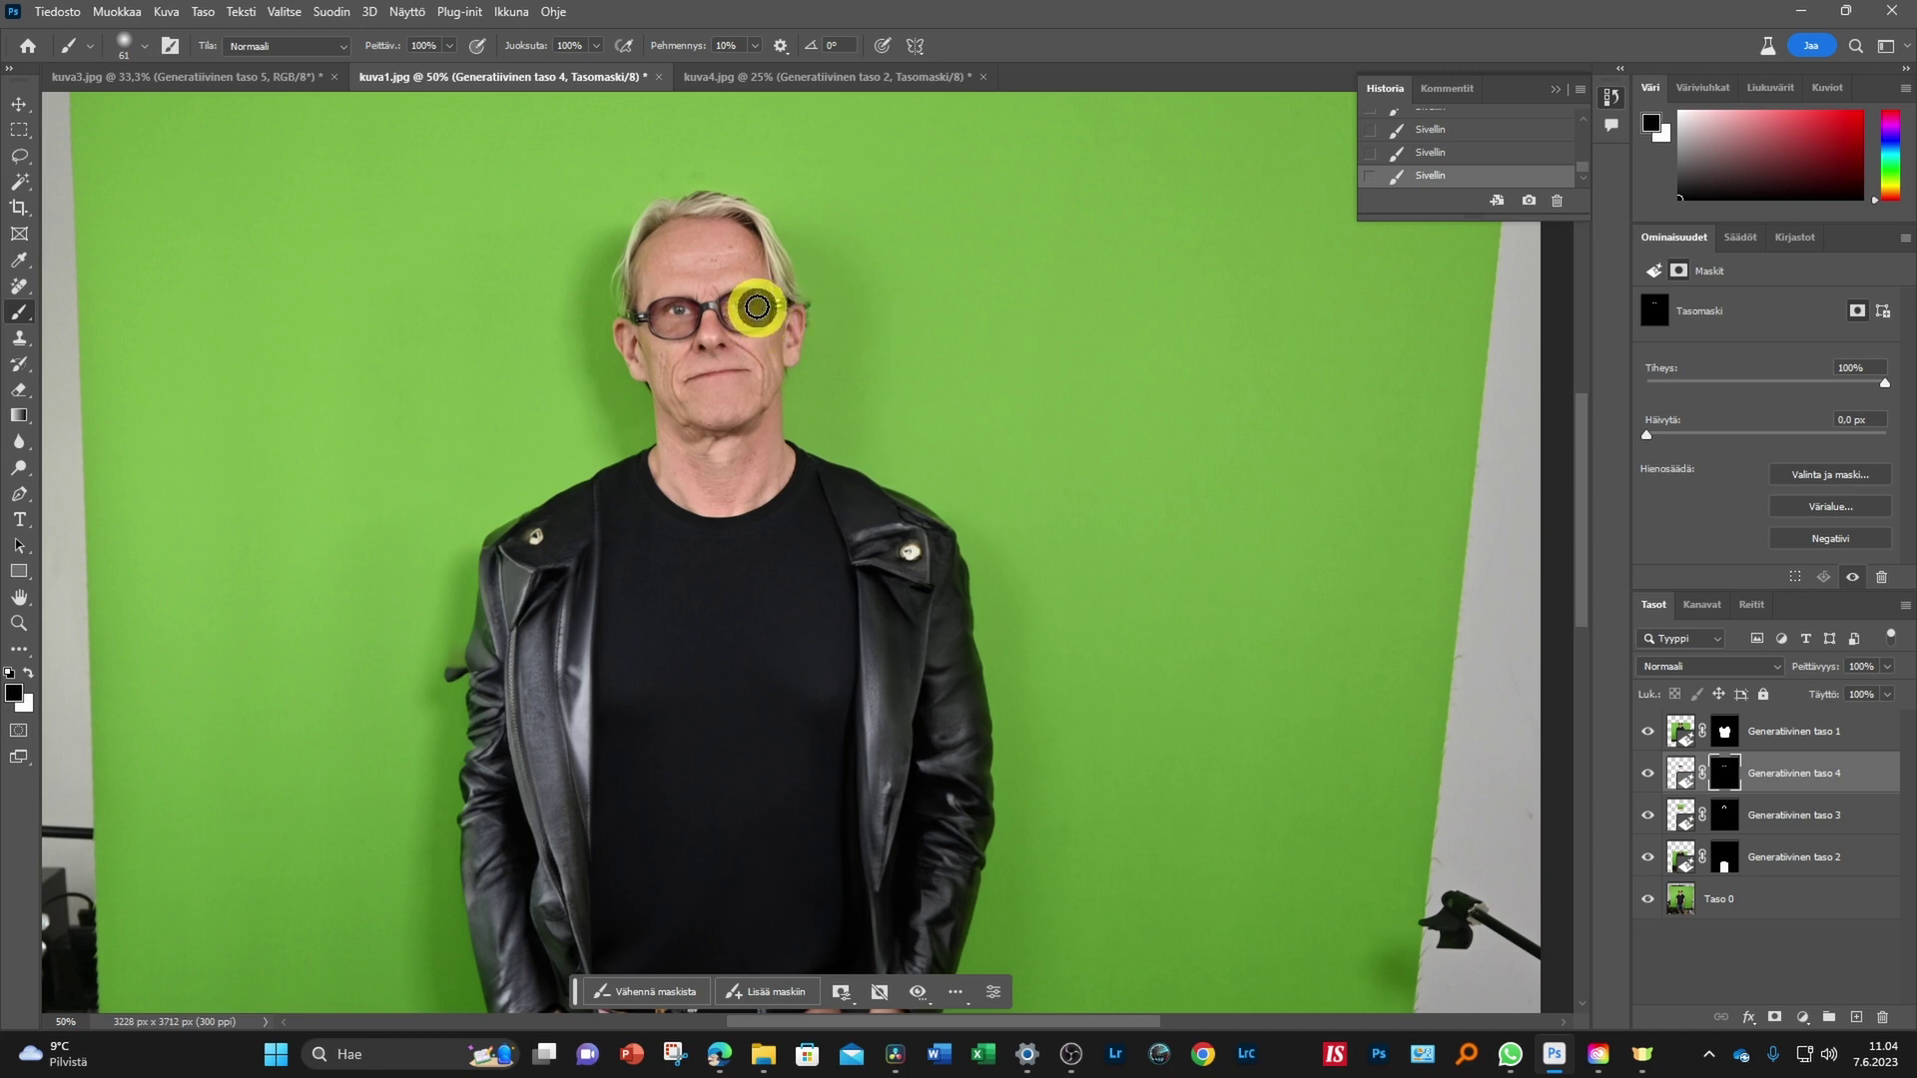
{"action": "scroll", "coordinate": [1222, 510], "scroll_direction": "down", "scroll_amount": 2}
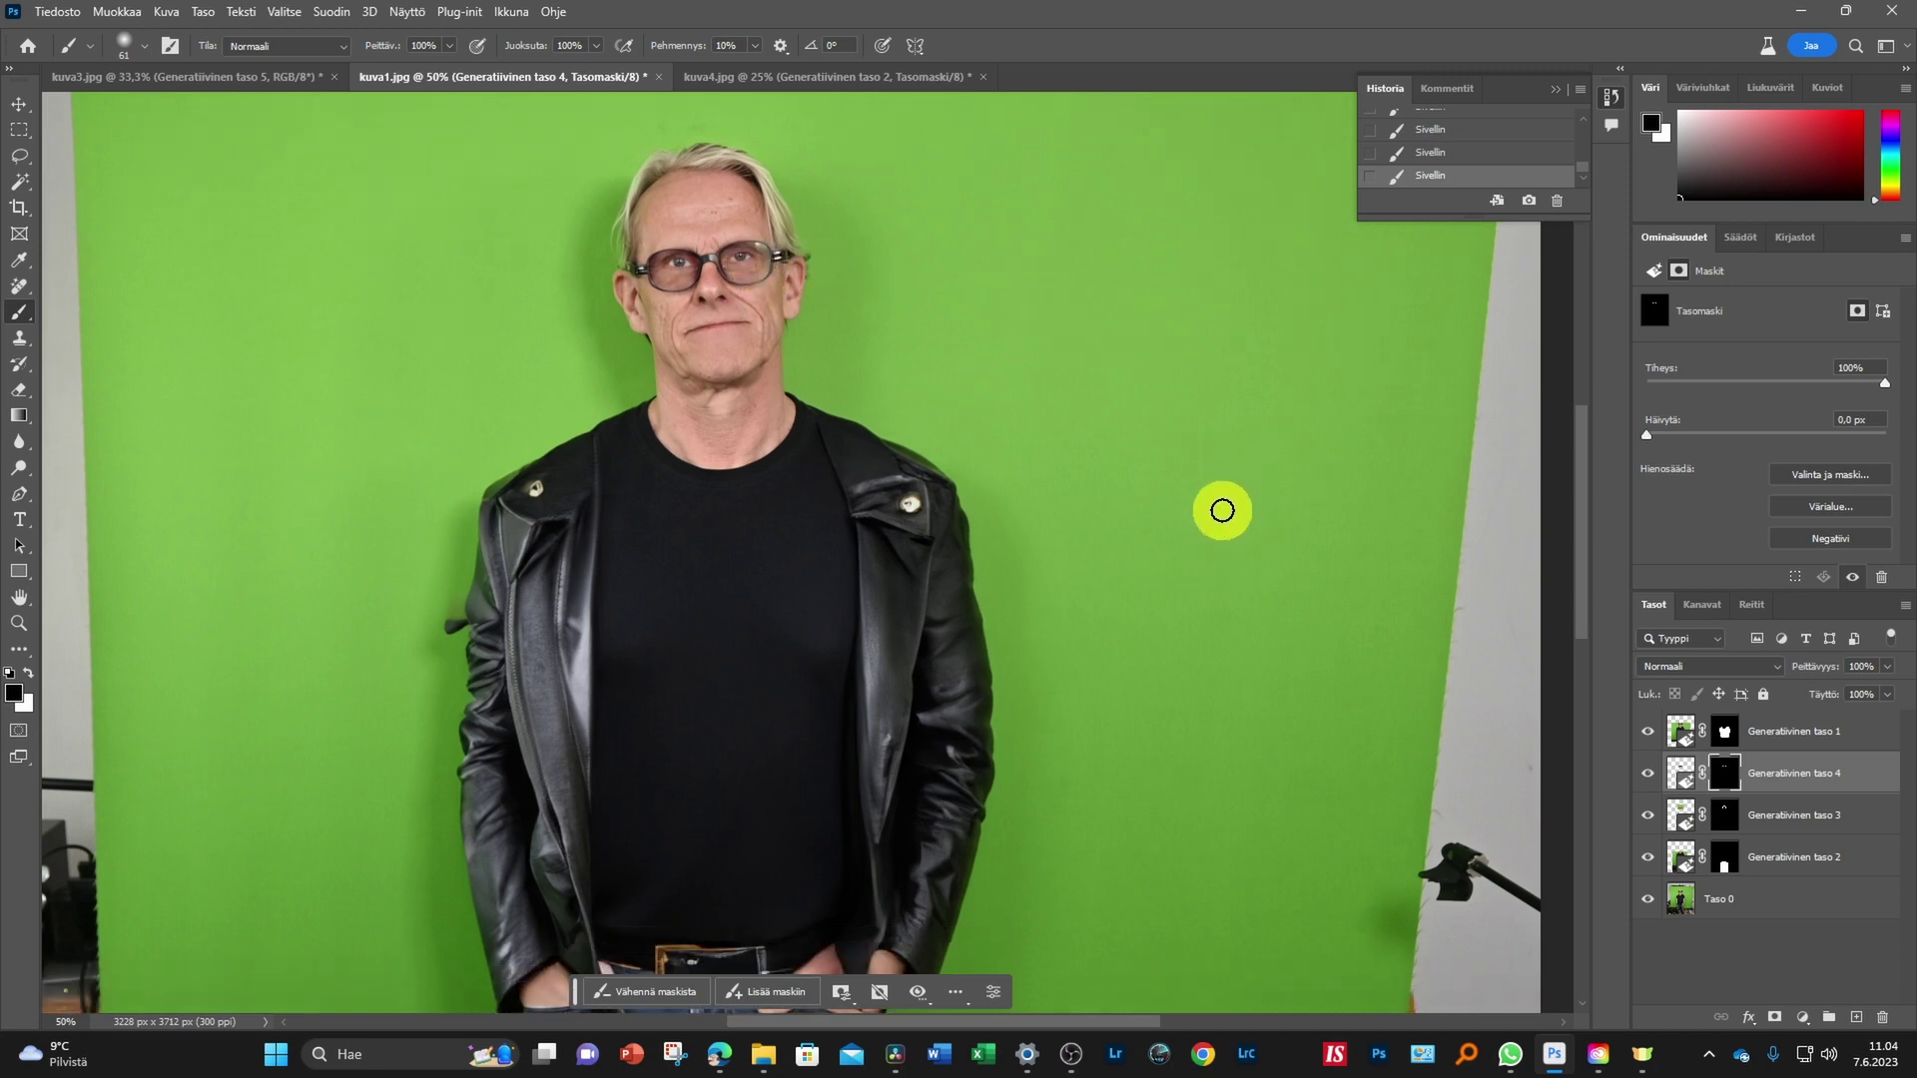
{"action": "key", "text": "ctrl+minus"}
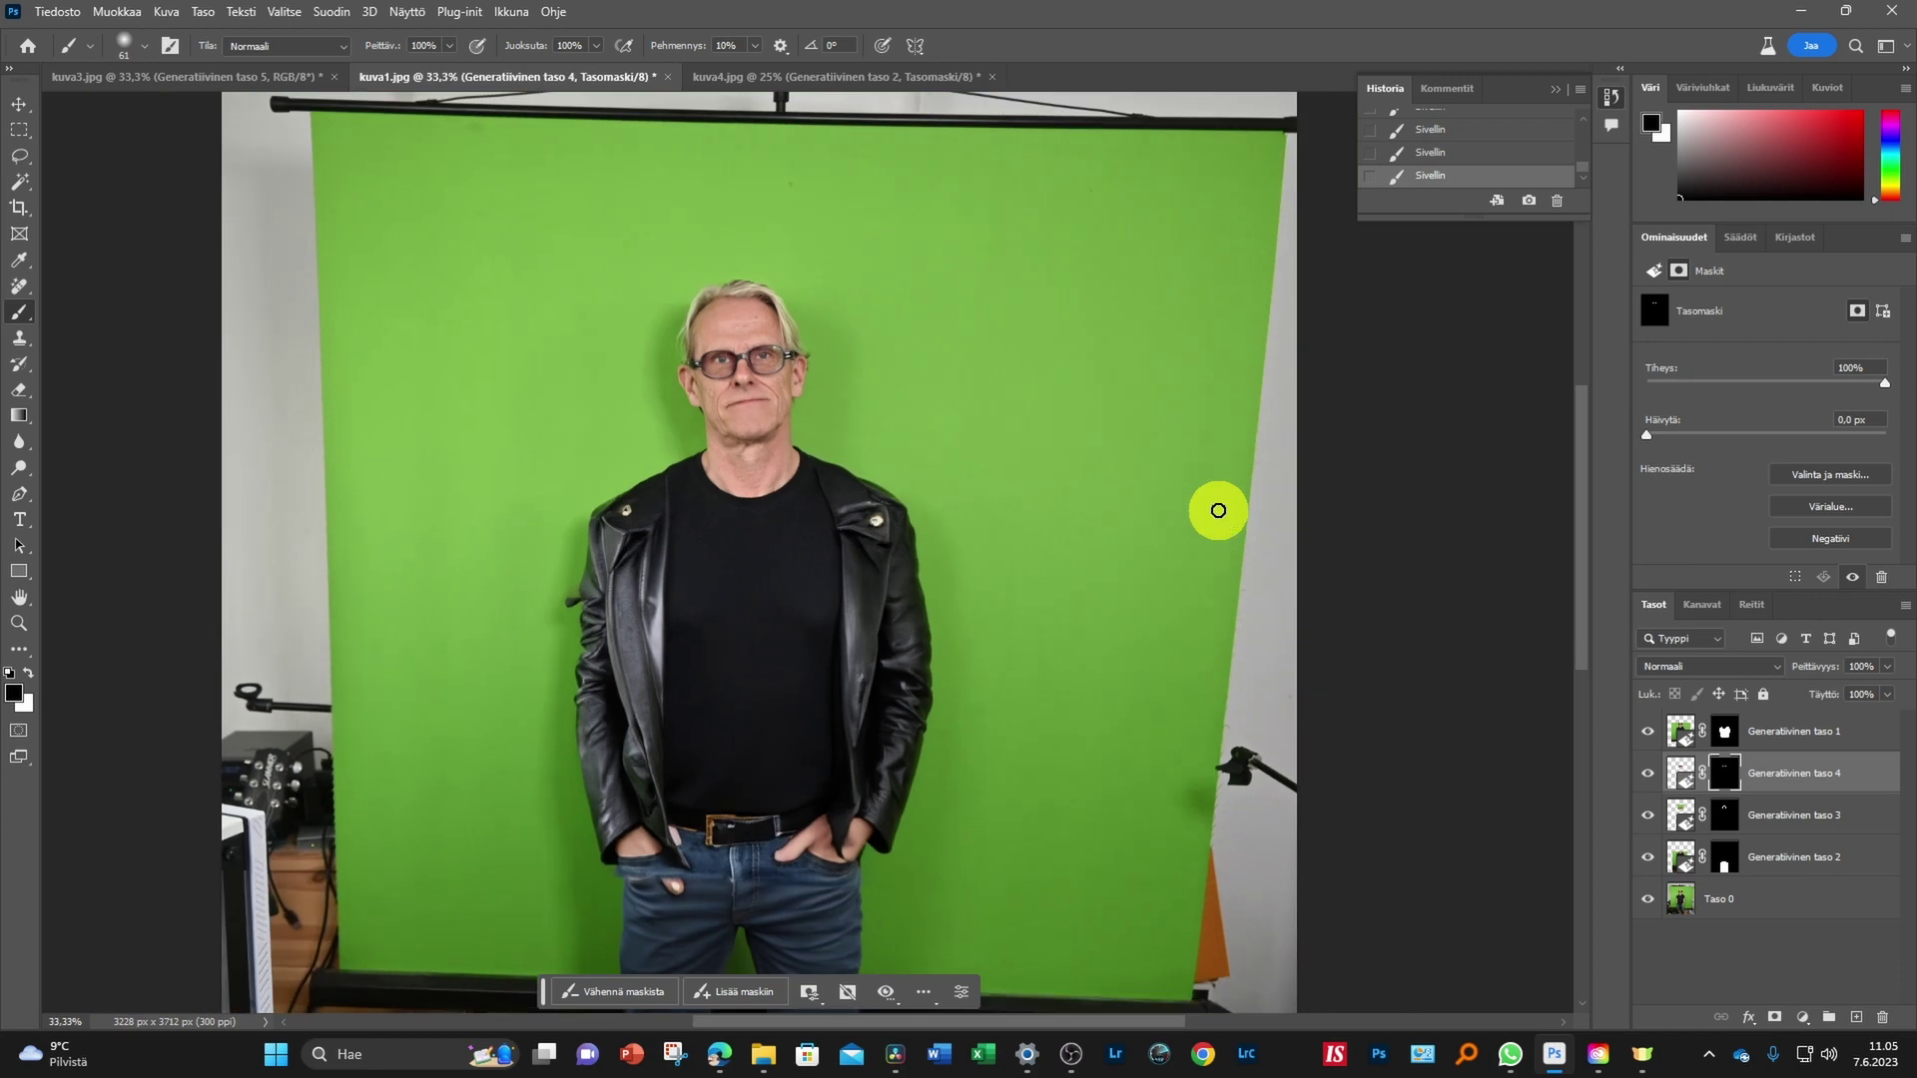
{"action": "scroll", "coordinate": [1077, 551], "scroll_direction": "up", "scroll_amount": 1}
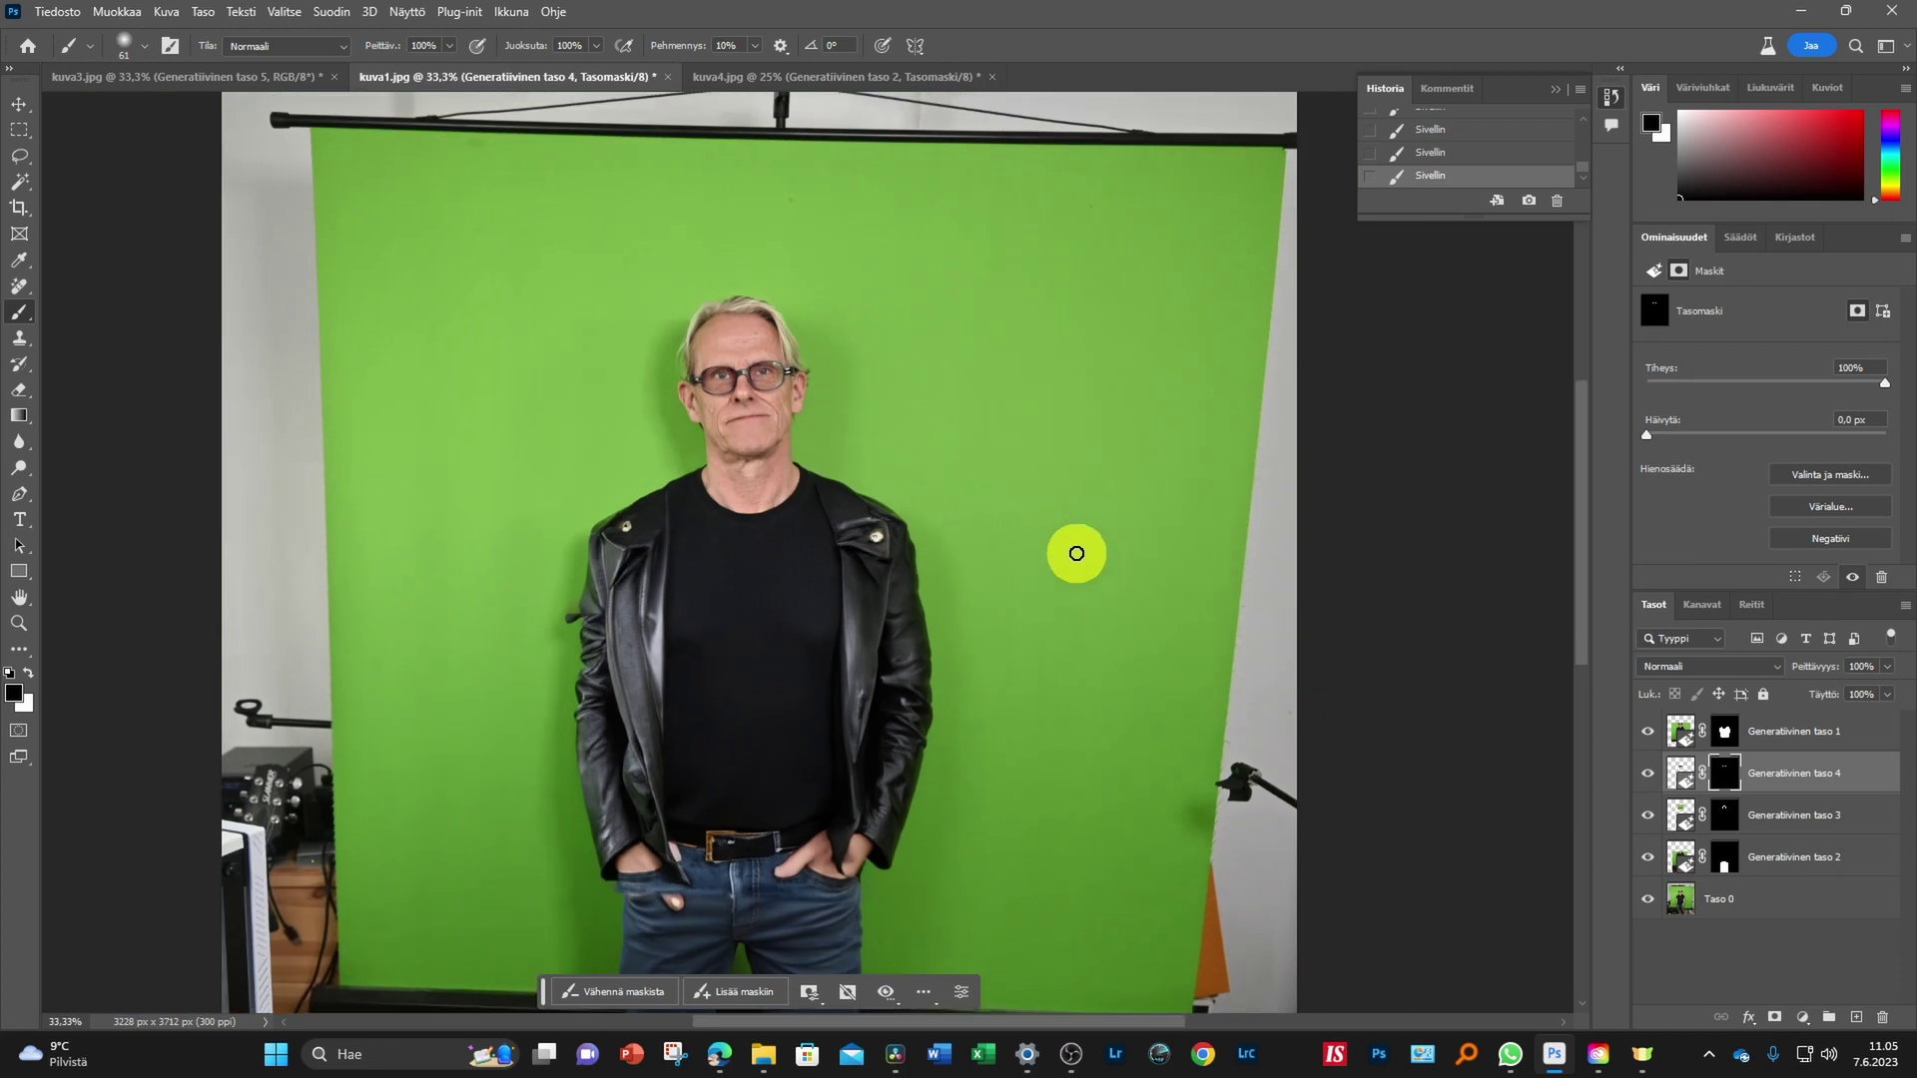
{"action": "scroll", "coordinate": [1070, 569], "scroll_direction": "down", "scroll_amount": 1}
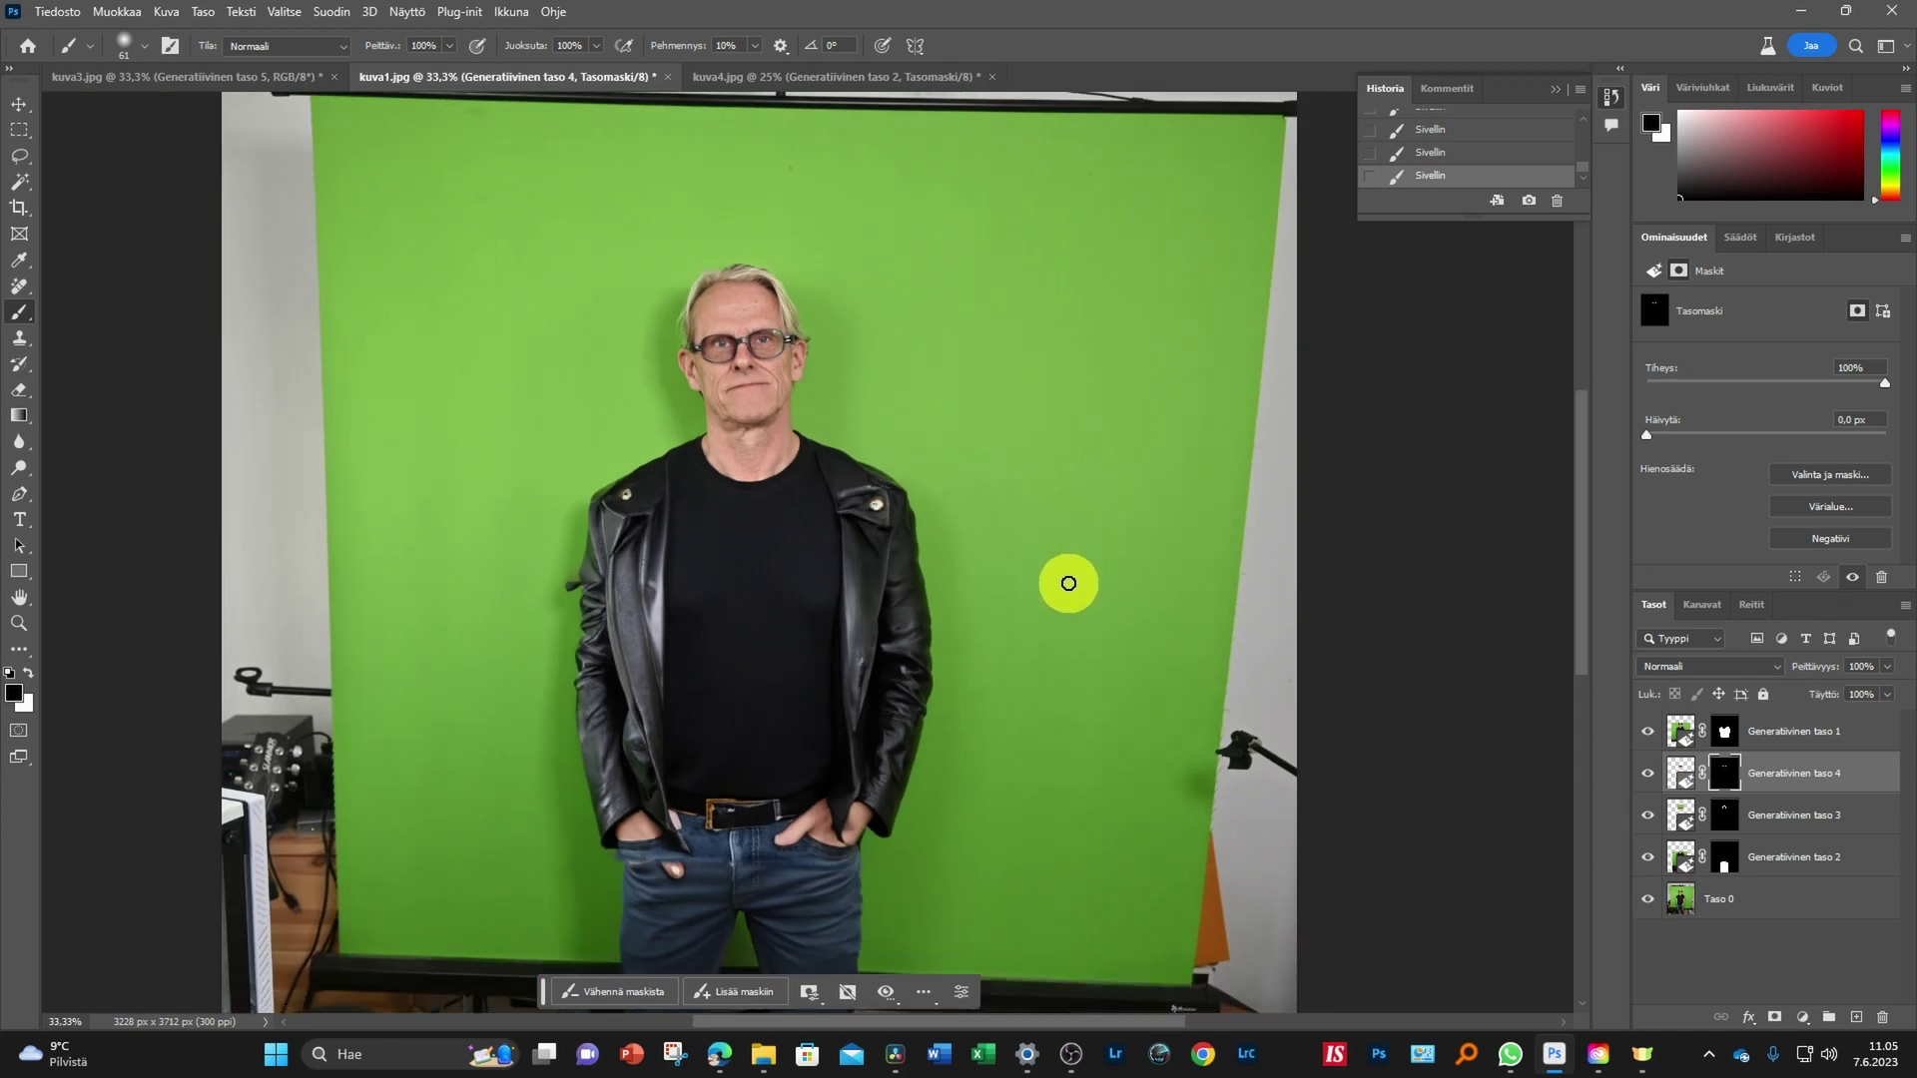
{"action": "scroll", "coordinate": [1068, 583], "scroll_direction": "up", "scroll_amount": 1}
{"action": "scroll", "coordinate": [1068, 583], "scroll_direction": "down", "scroll_amount": 1}
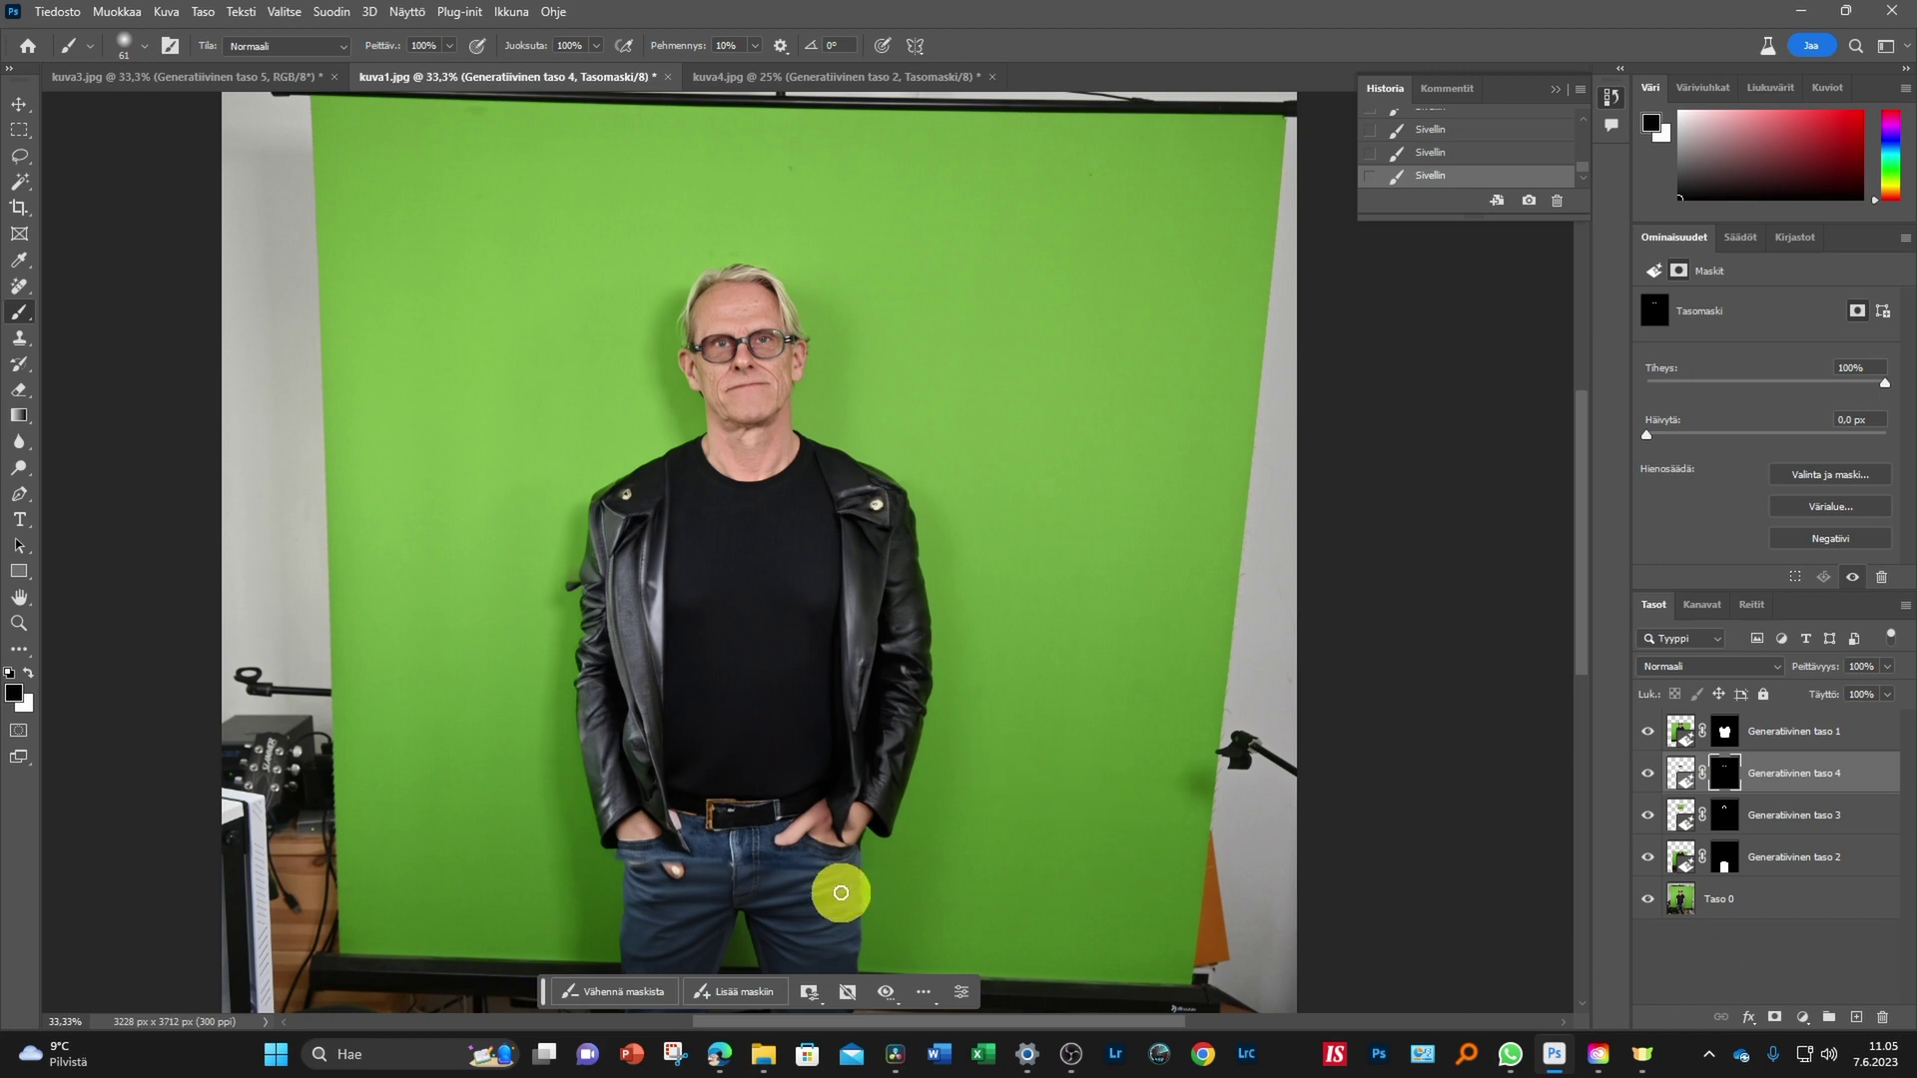
{"action": "left_click", "coordinate": [1689, 909]}
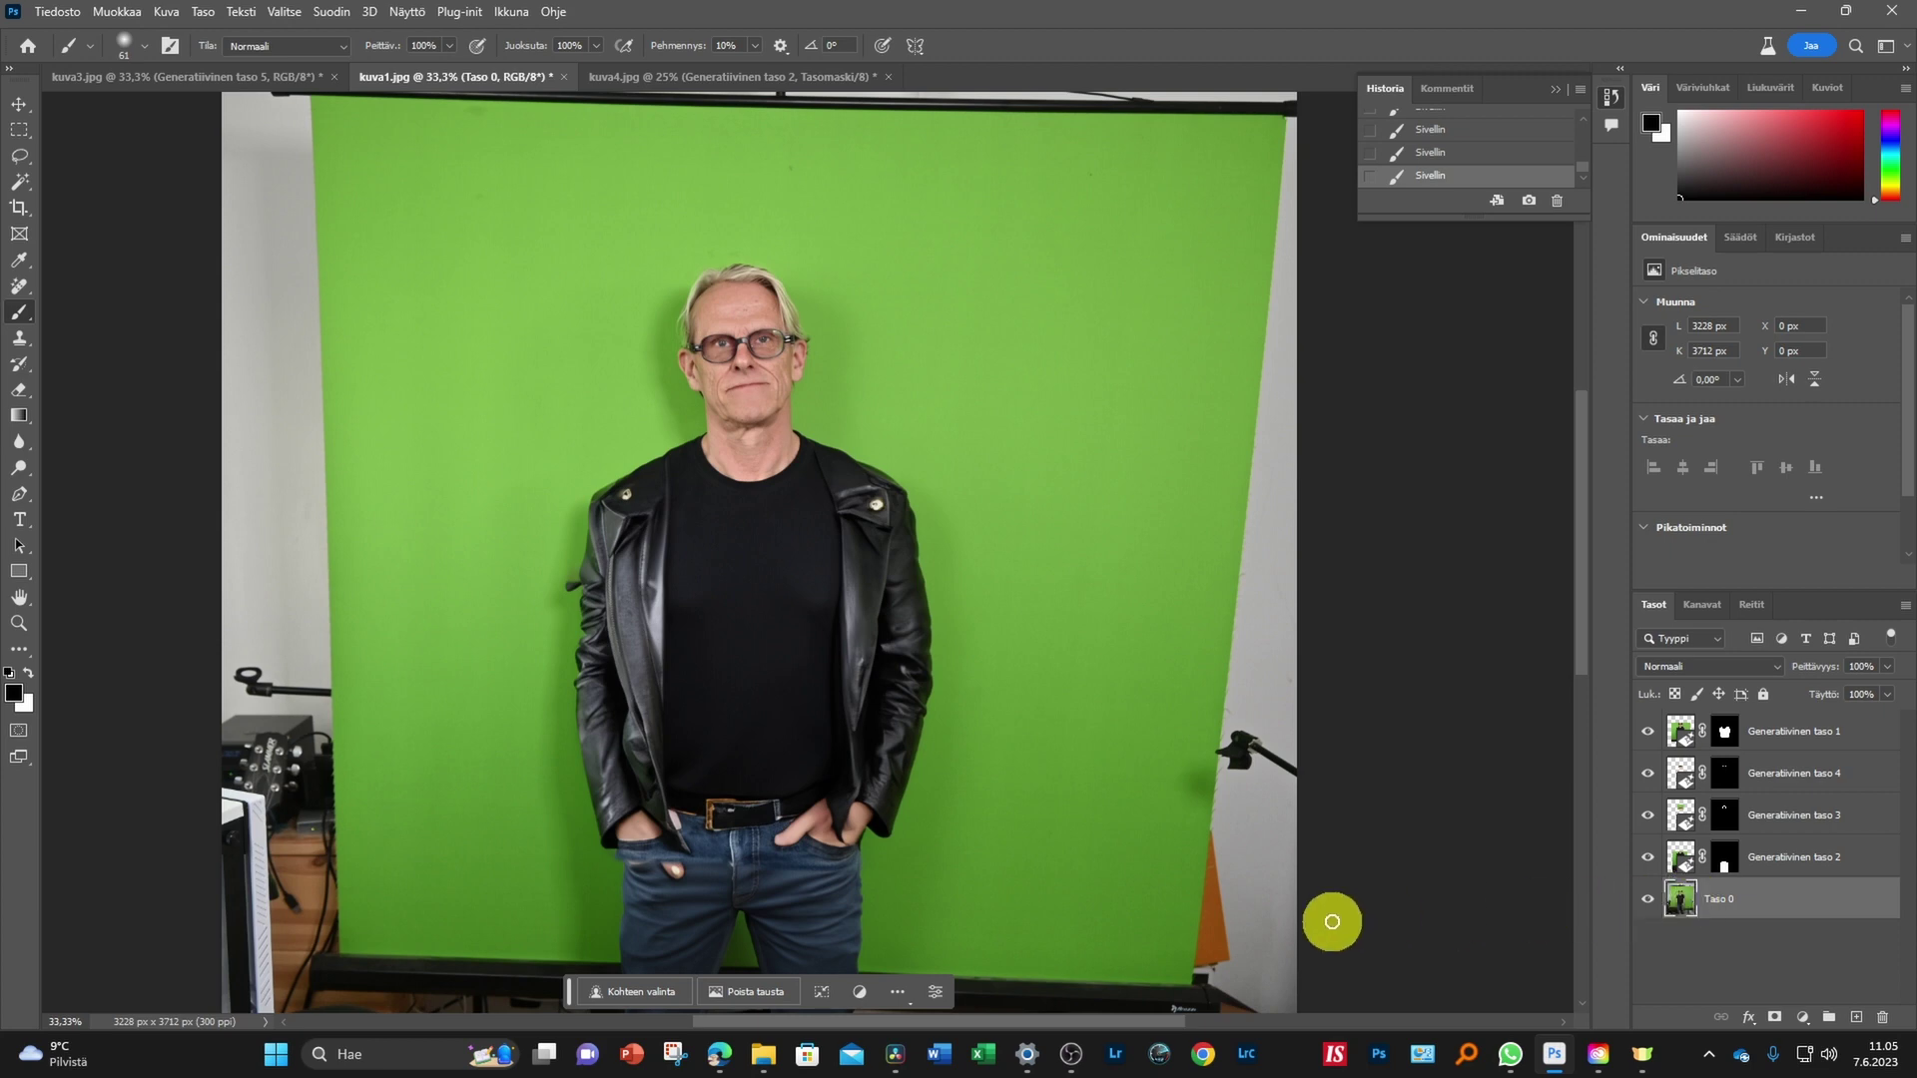
{"action": "left_click", "coordinate": [648, 1001]}
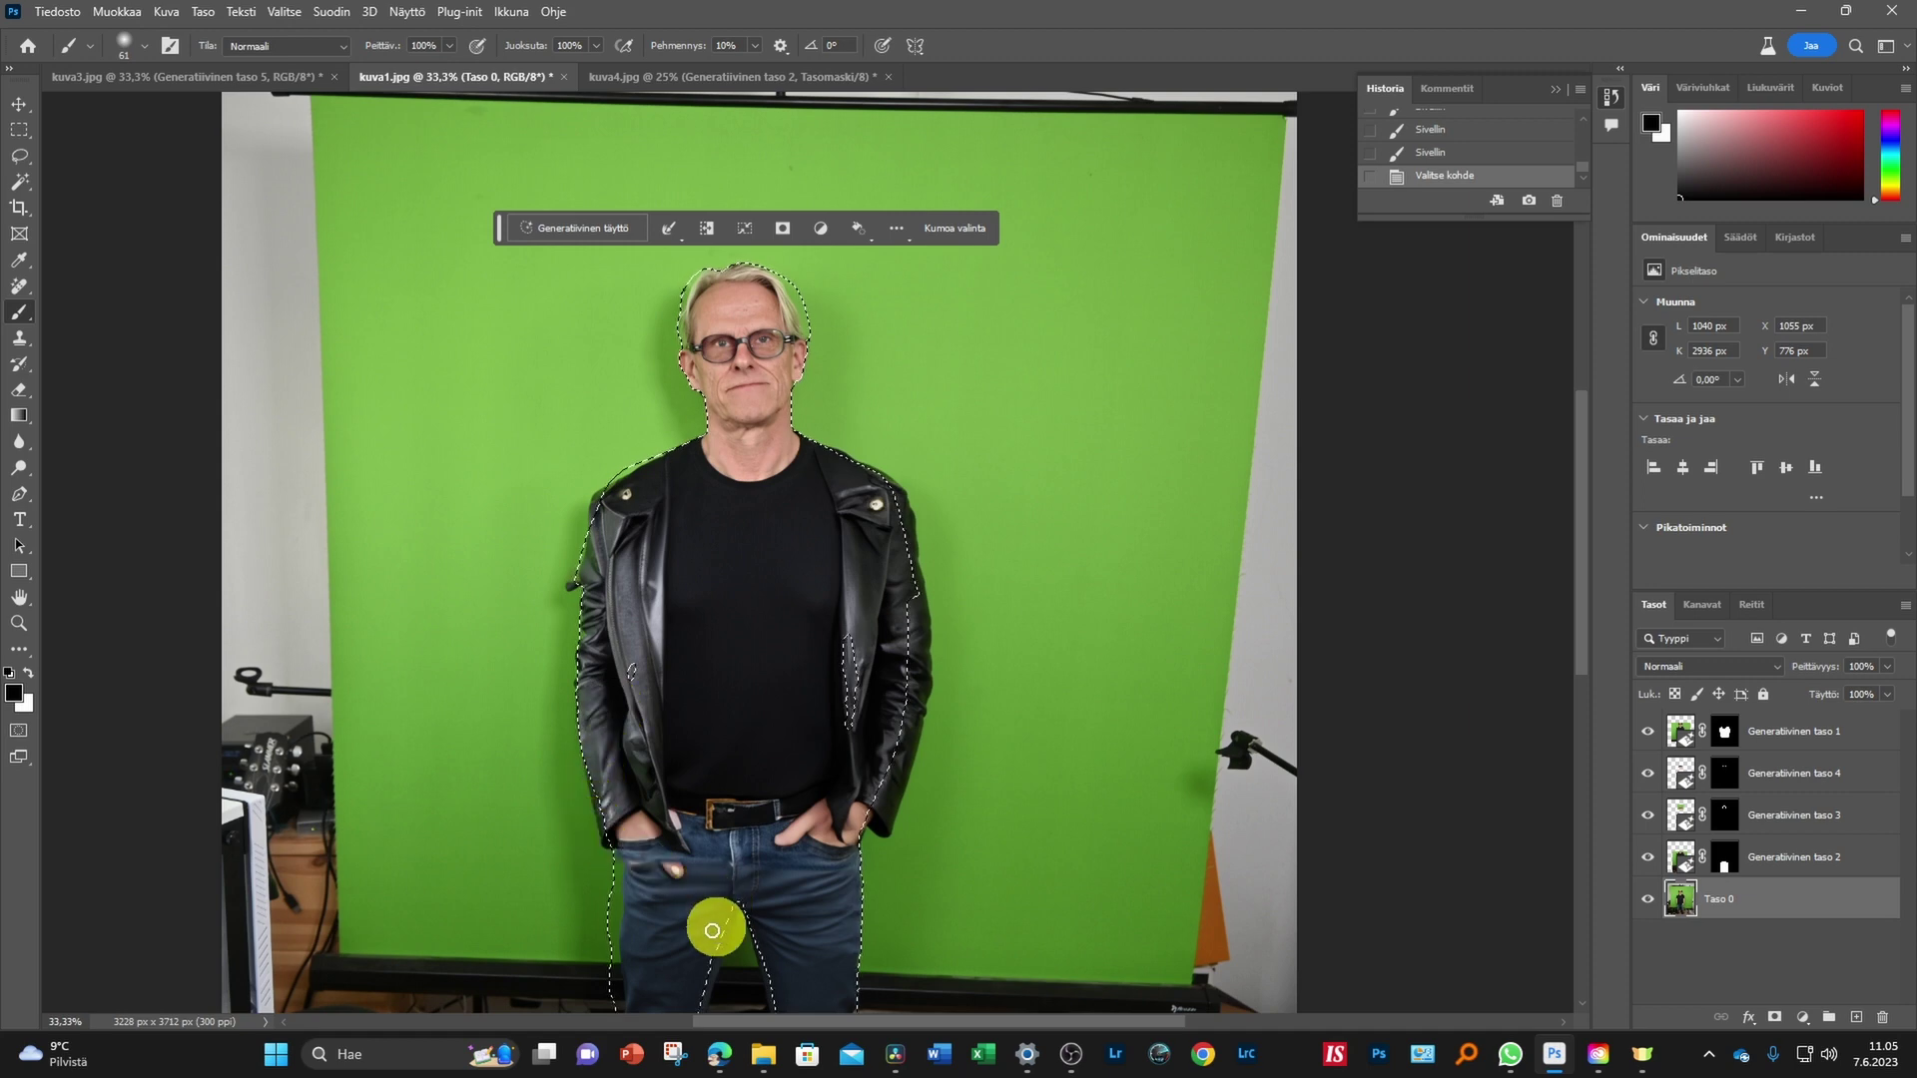
{"action": "scroll", "coordinate": [829, 589], "scroll_direction": "down", "scroll_amount": 2}
{"action": "scroll", "coordinate": [837, 624], "scroll_direction": "down", "scroll_amount": 2}
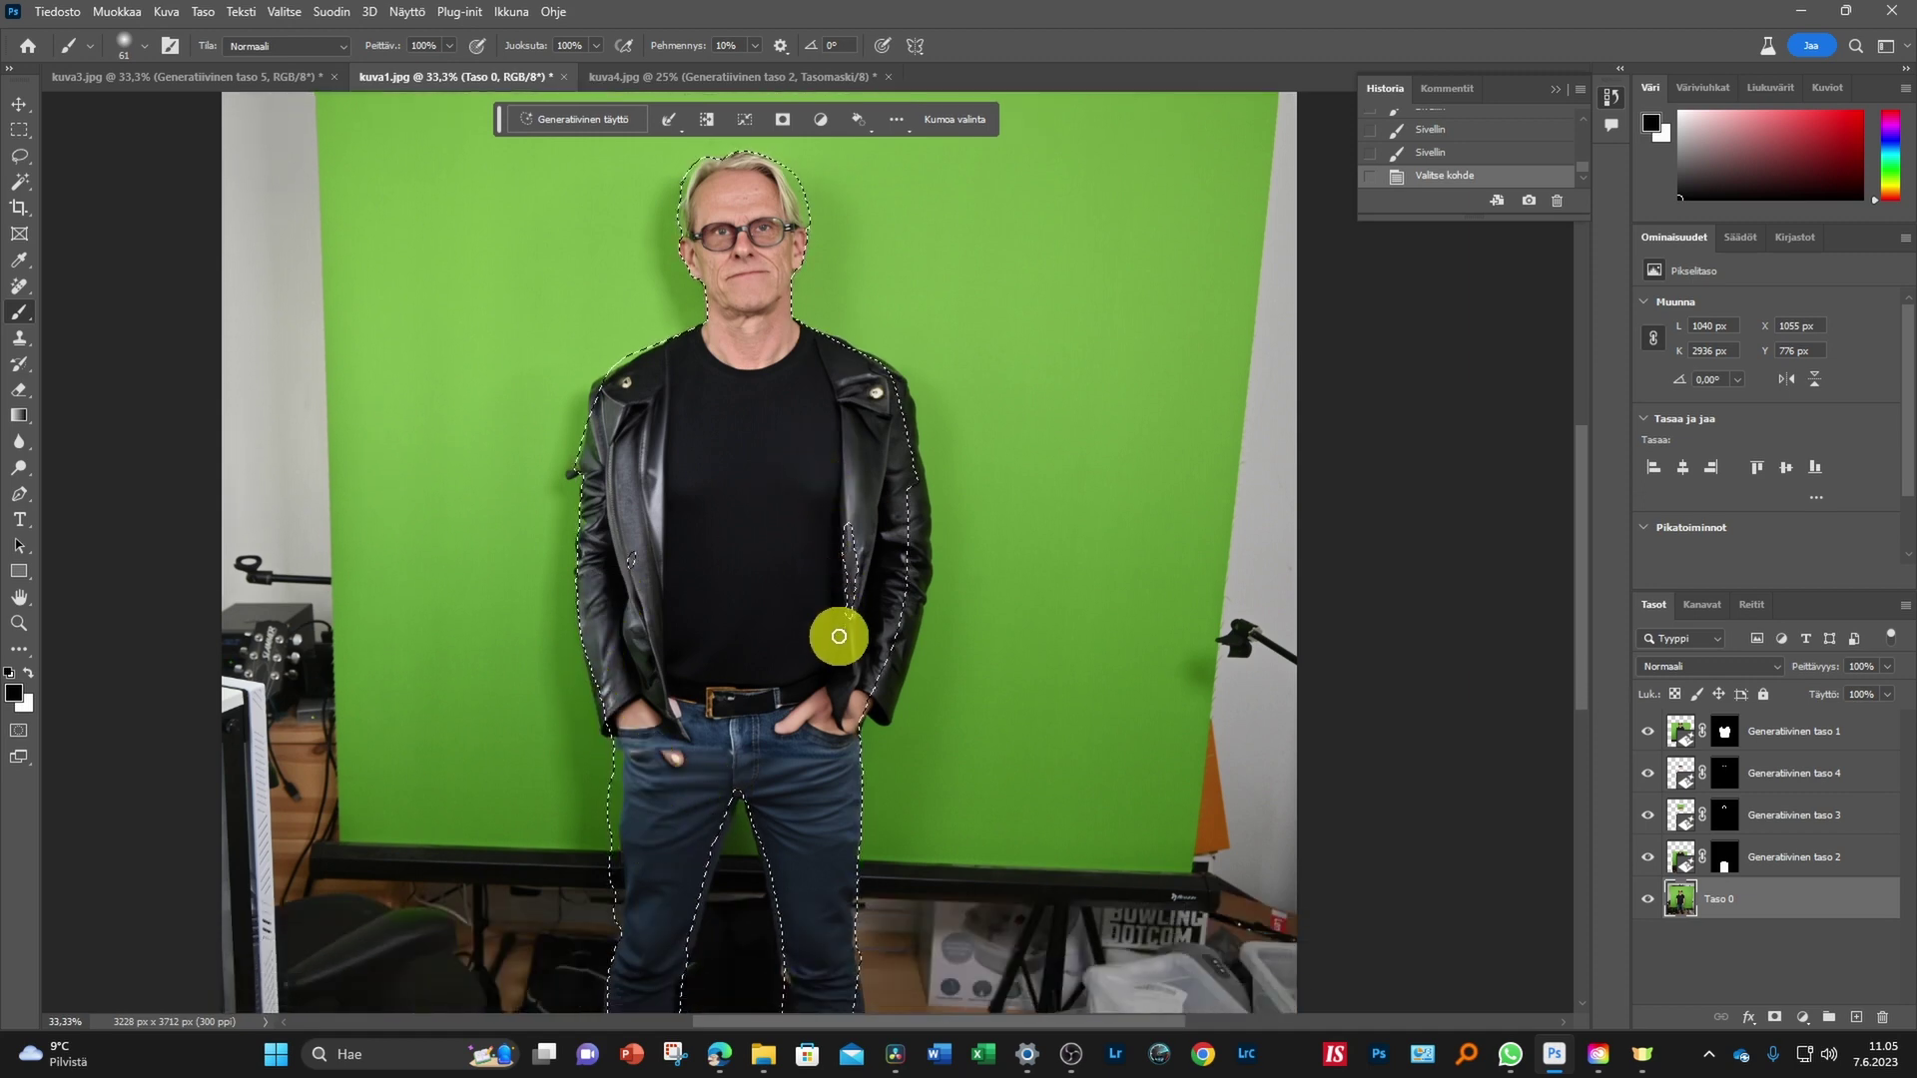
{"action": "scroll", "coordinate": [841, 633], "scroll_direction": "down", "scroll_amount": 2}
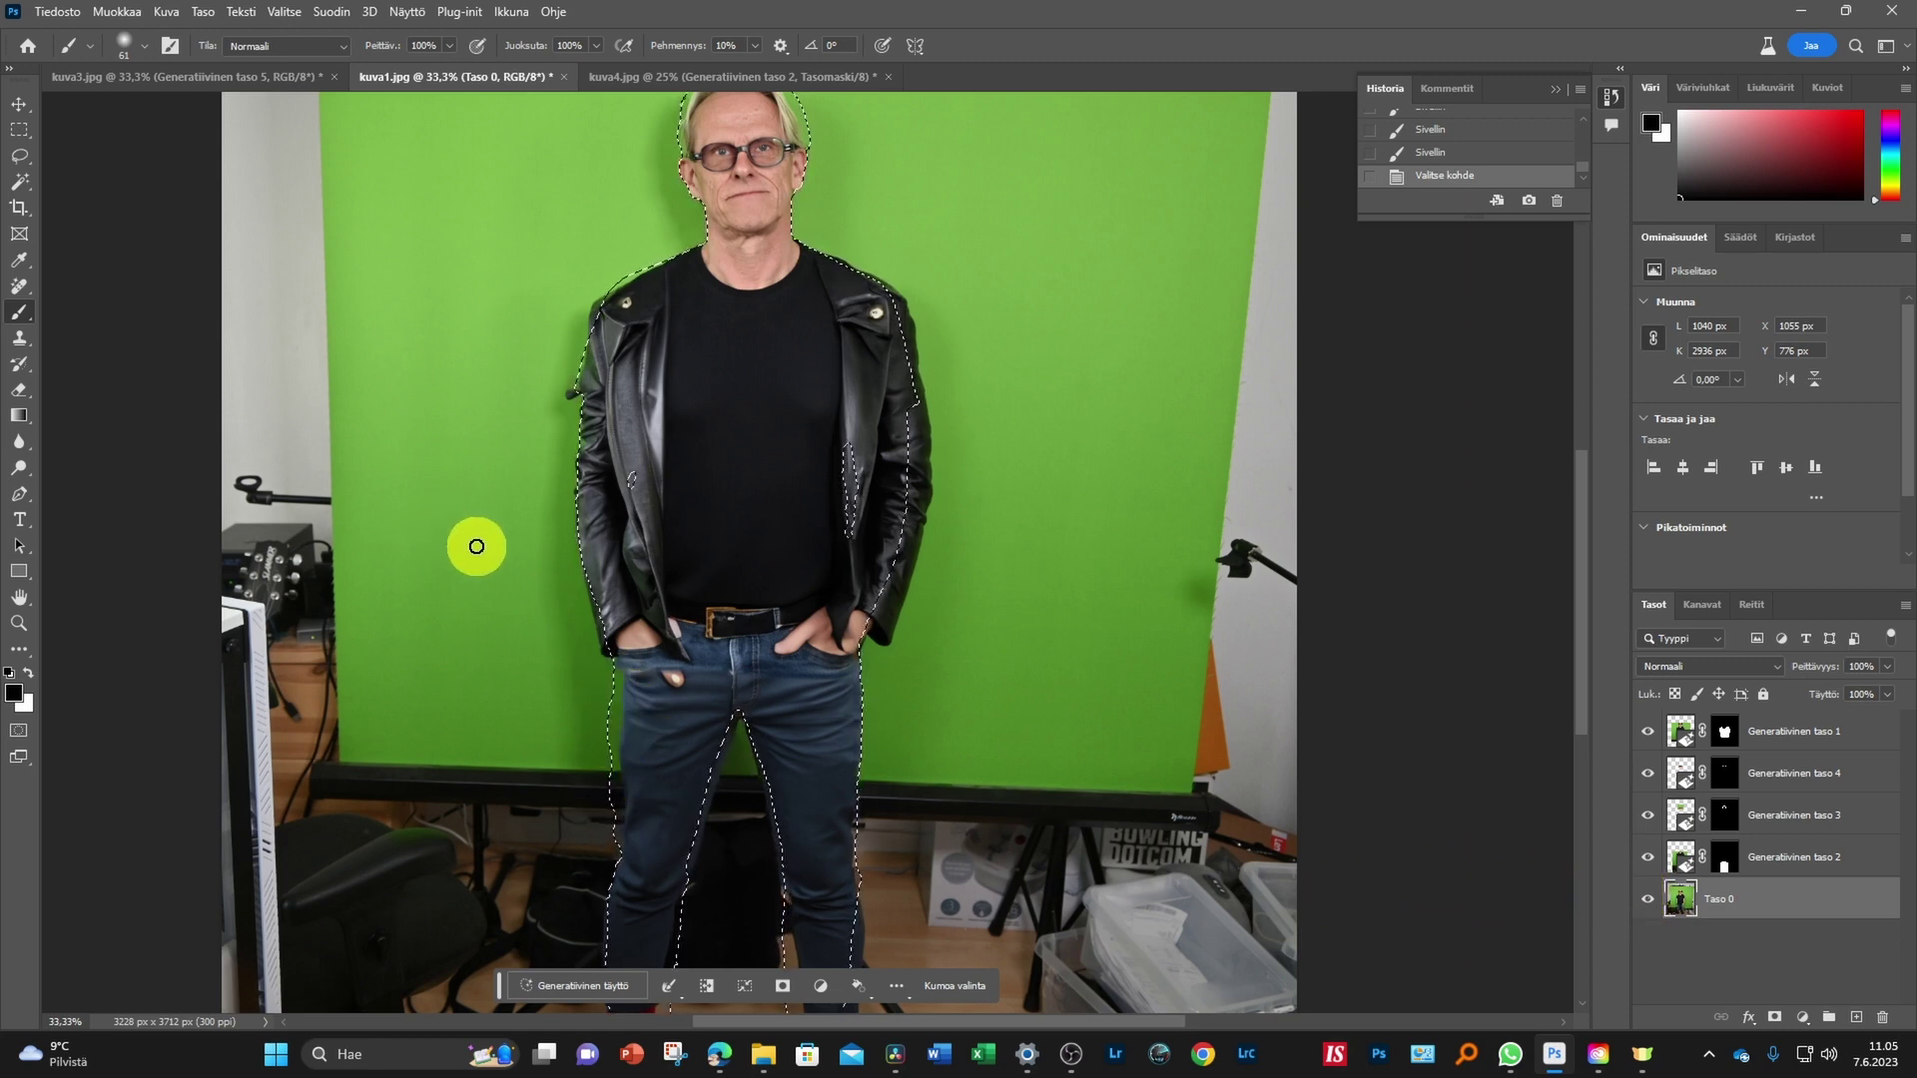
{"action": "key", "text": "ctrl+d"}
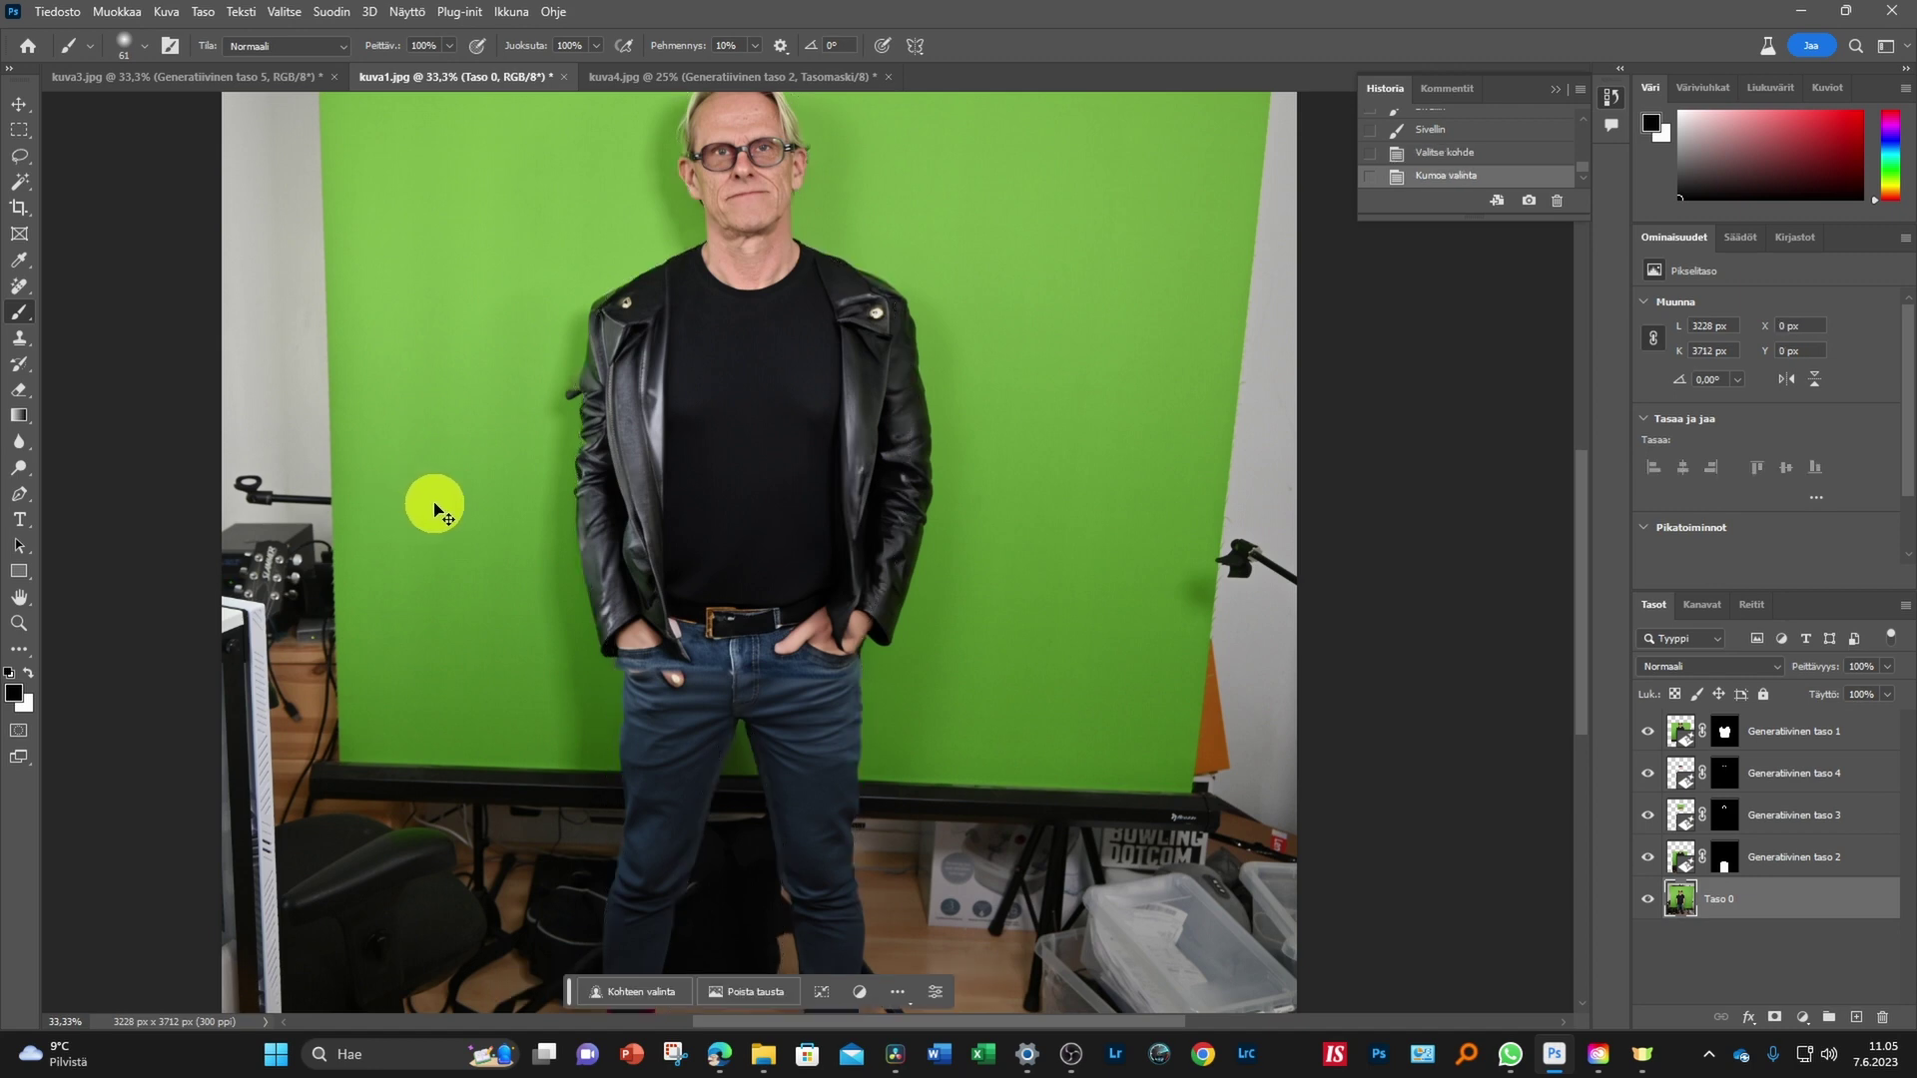
Review each generative layer's prompt, then Select Subject on Taso 0 to outline the man
{"action": "left_click", "coordinate": [1683, 737]}
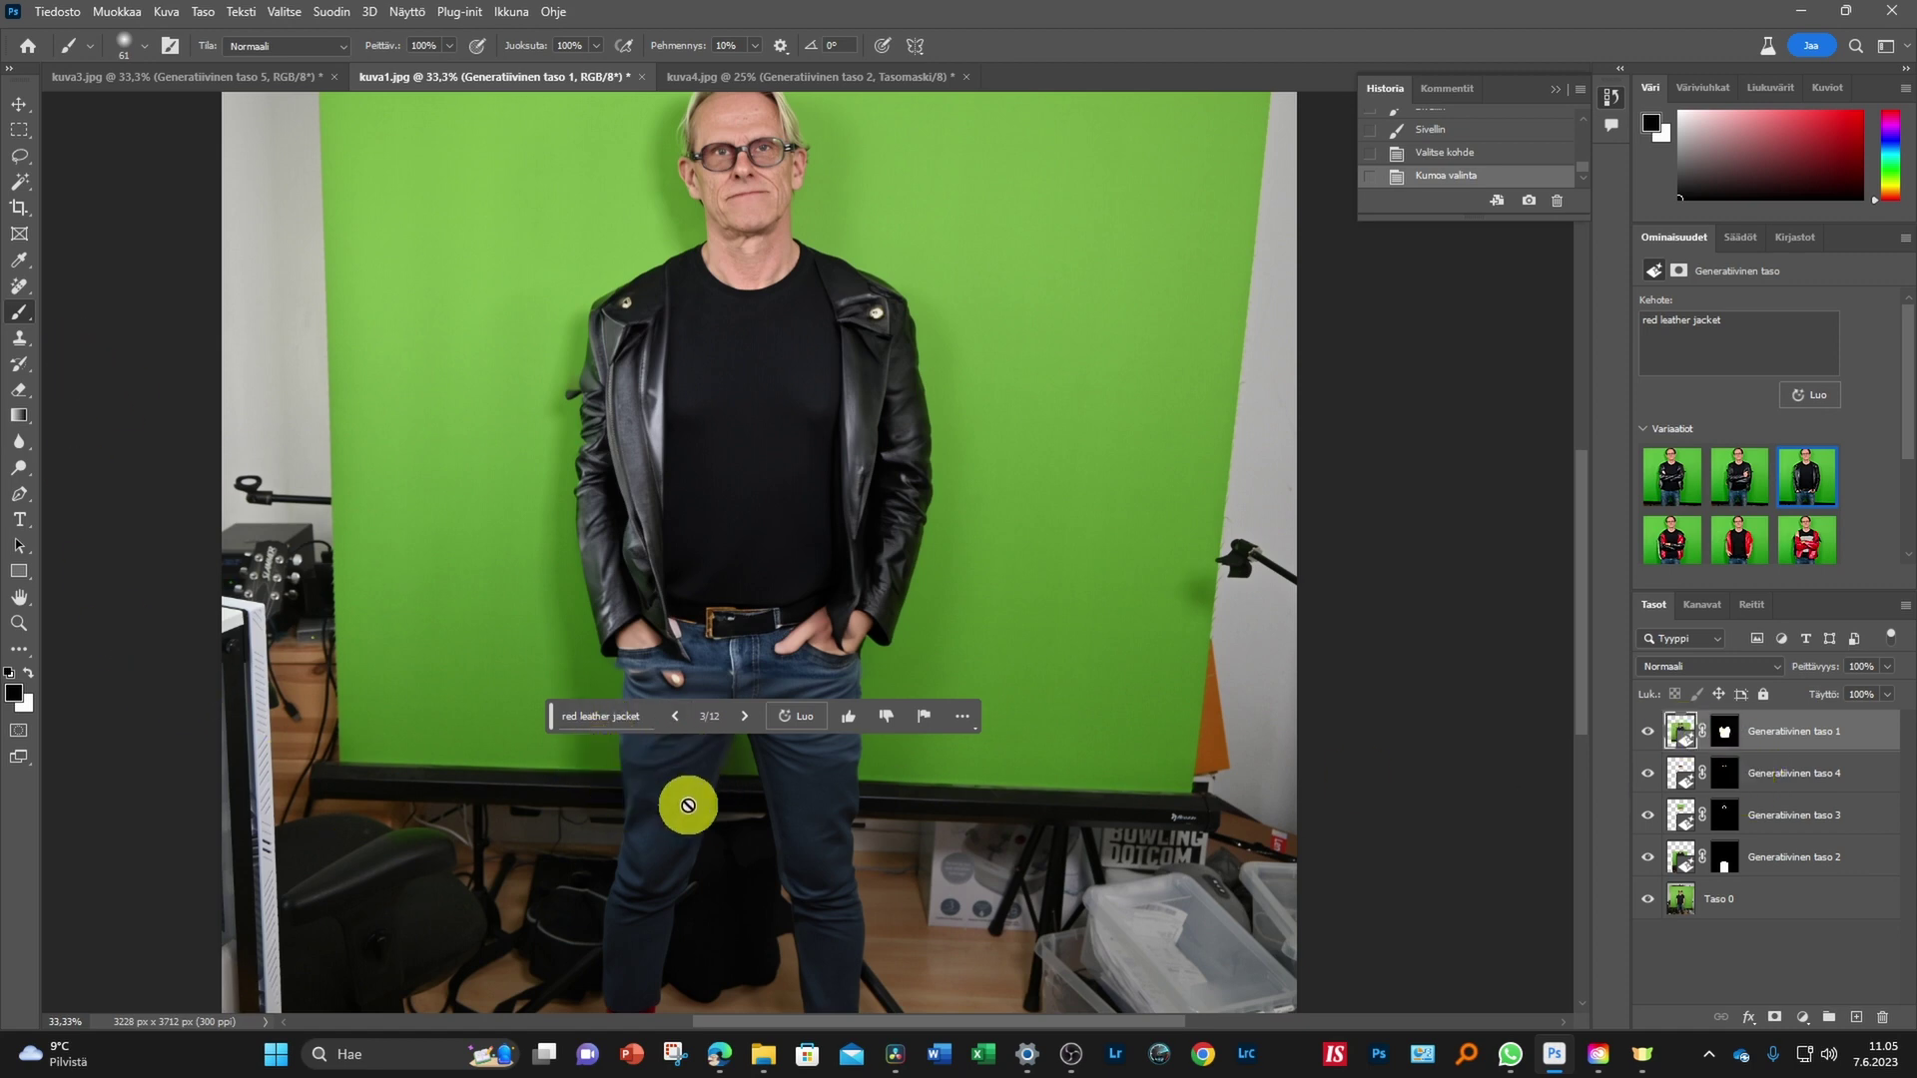
{"action": "left_click", "coordinate": [1687, 777]}
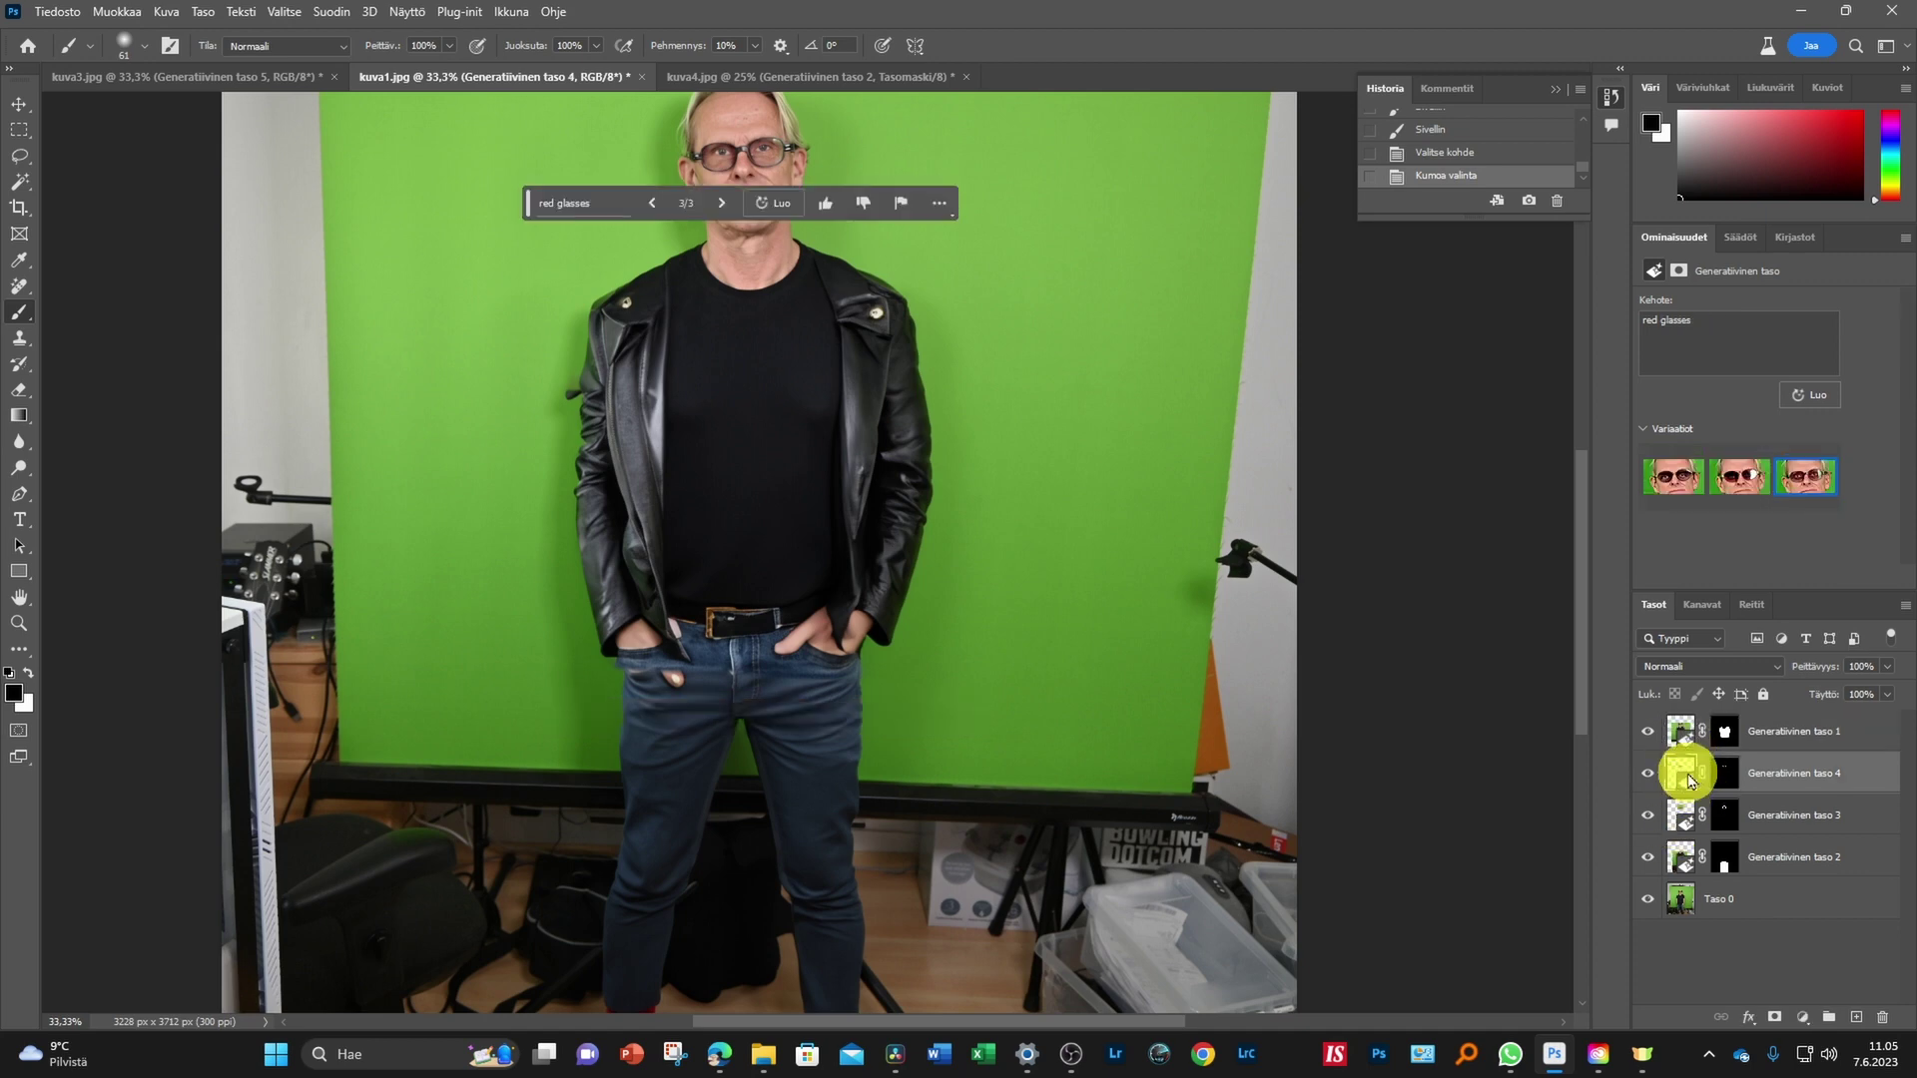
{"action": "left_click", "coordinate": [1686, 816]}
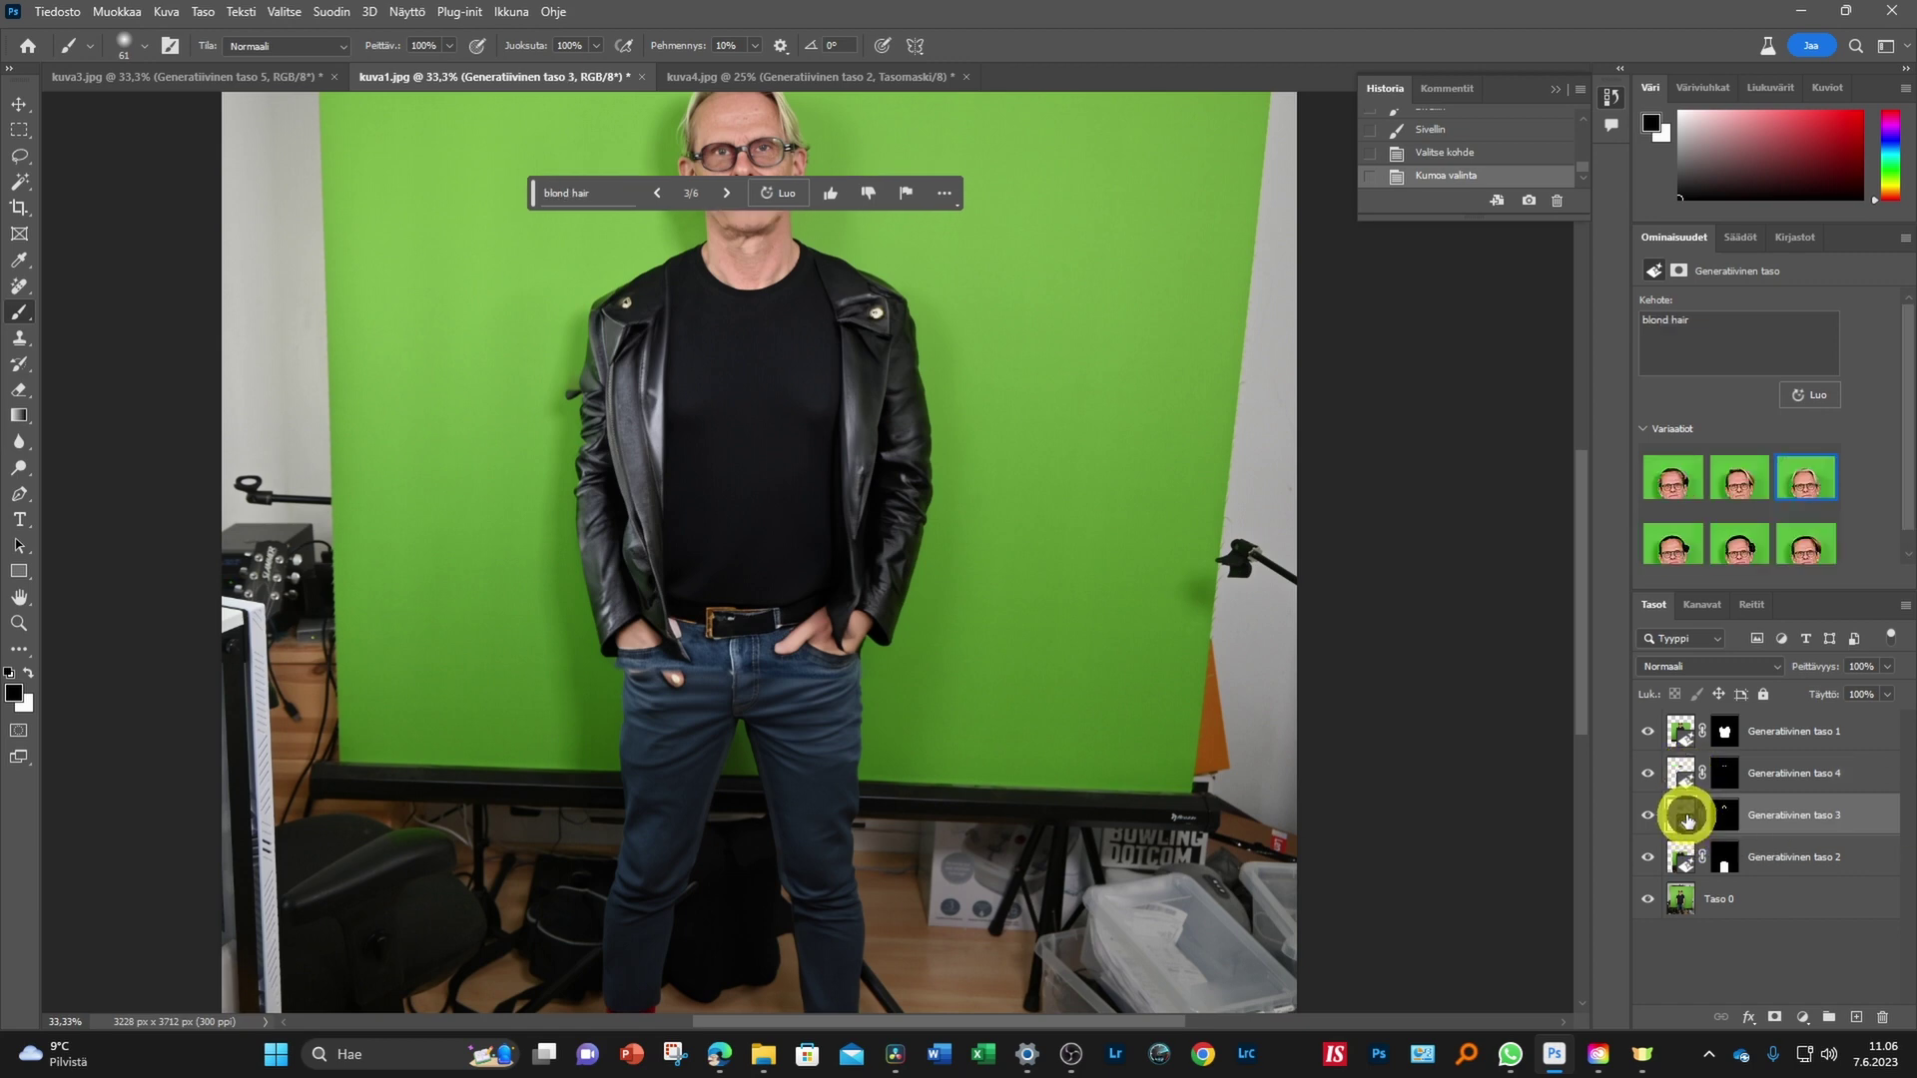
{"action": "left_click", "coordinate": [1684, 866]}
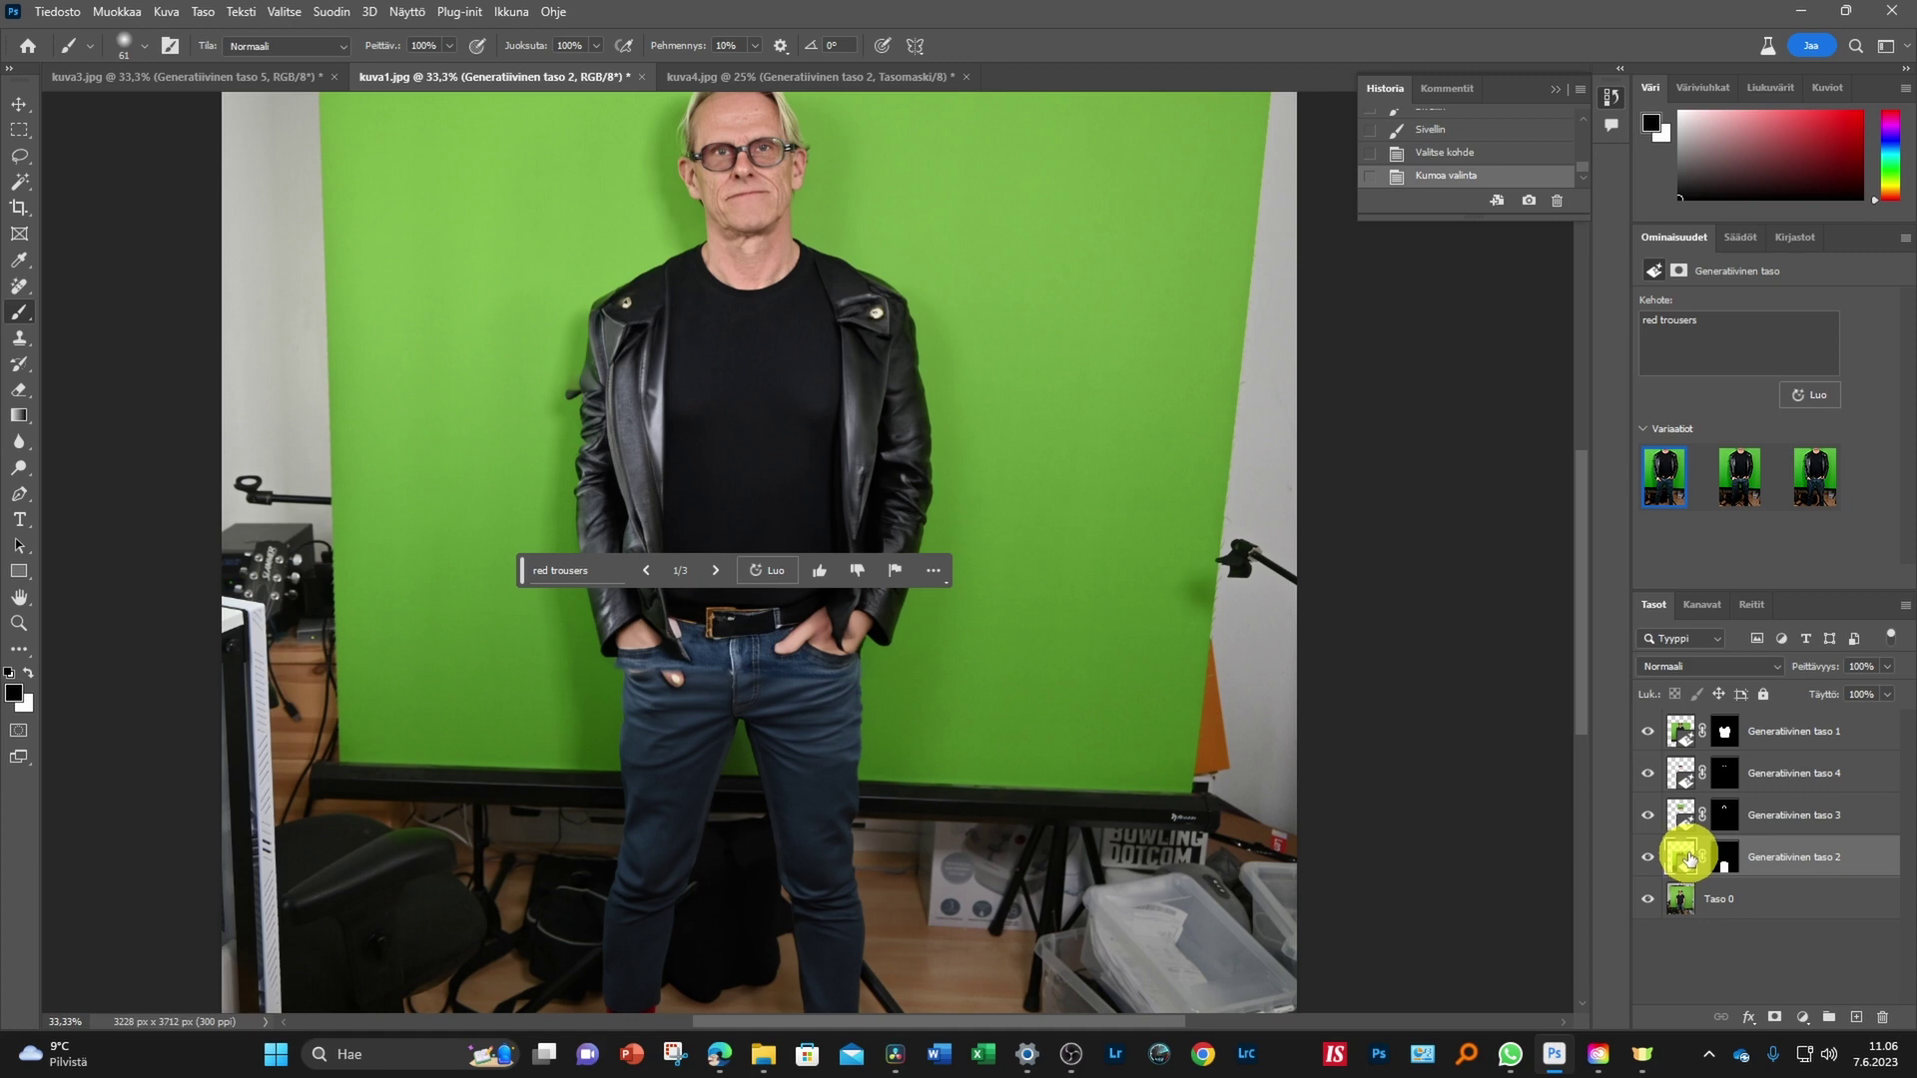
{"action": "left_click", "coordinate": [1681, 900]}
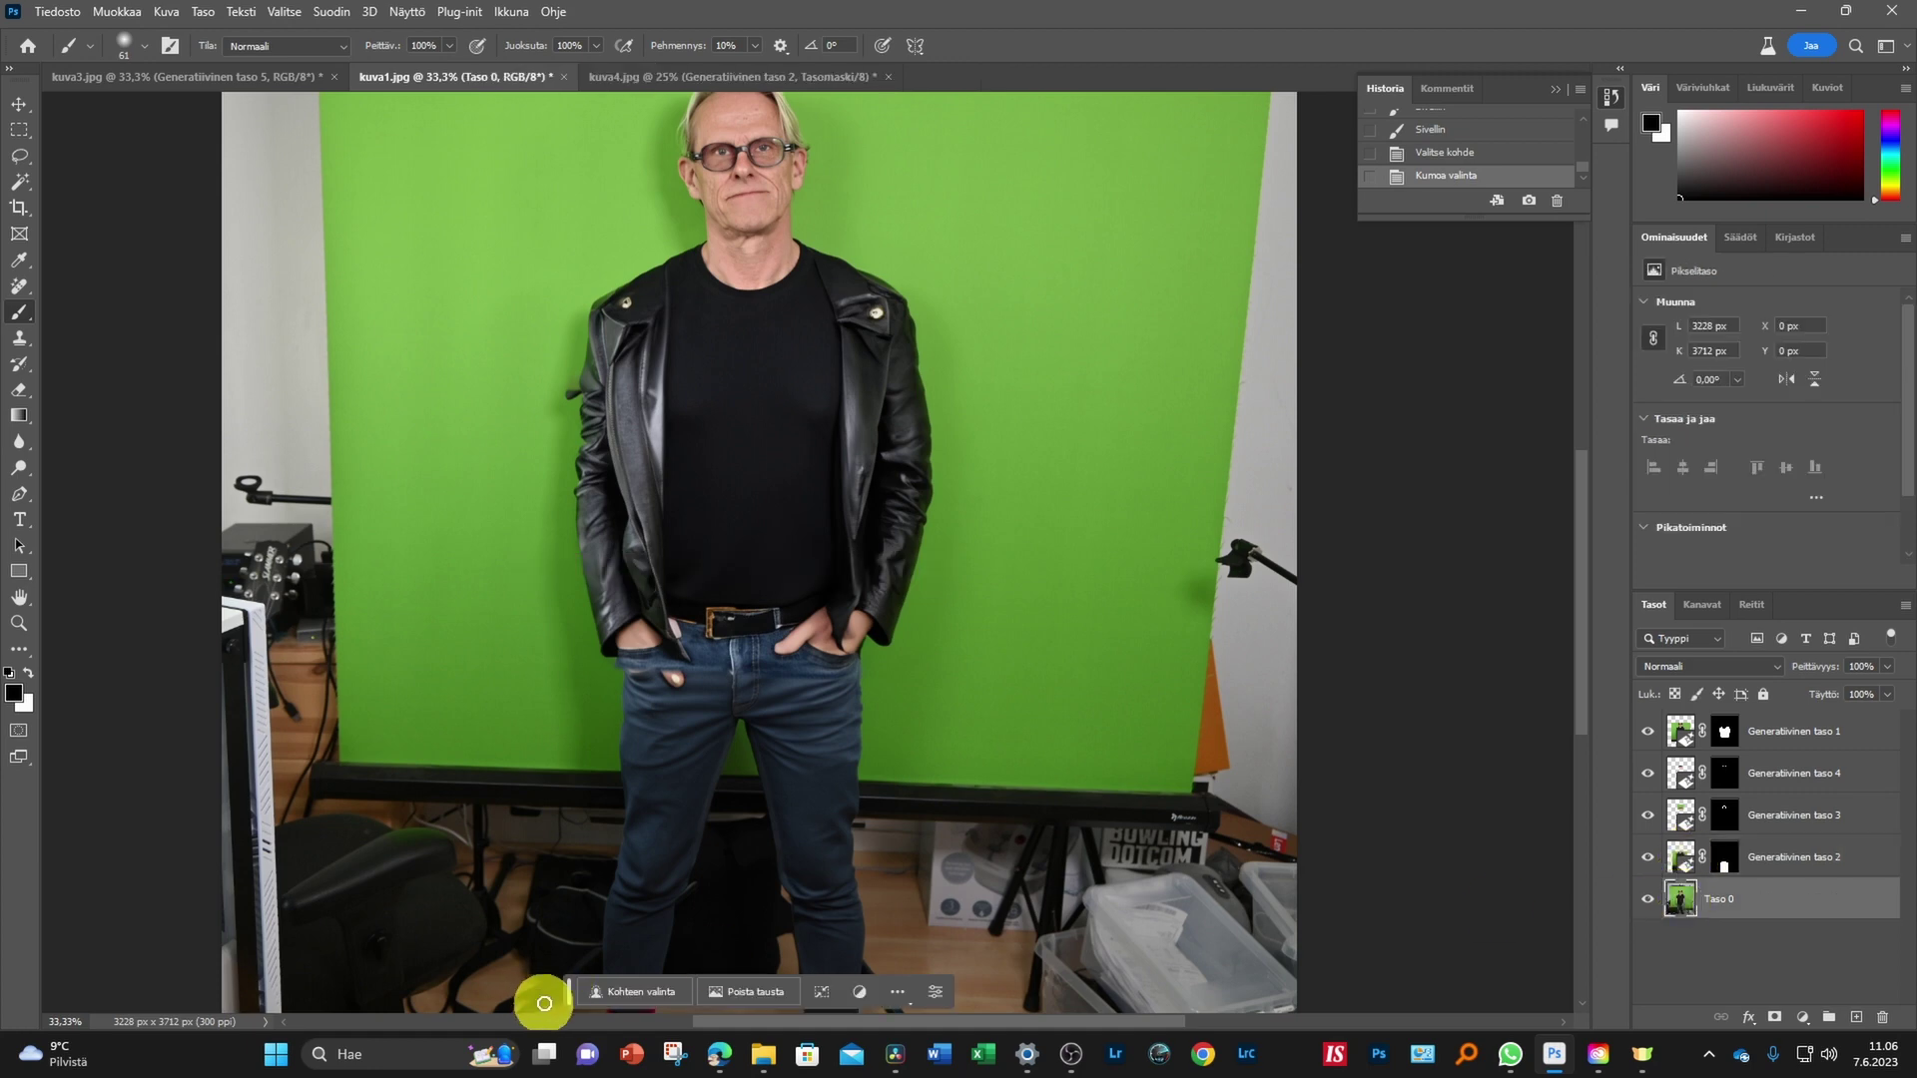
{"action": "left_click", "coordinate": [639, 993]}
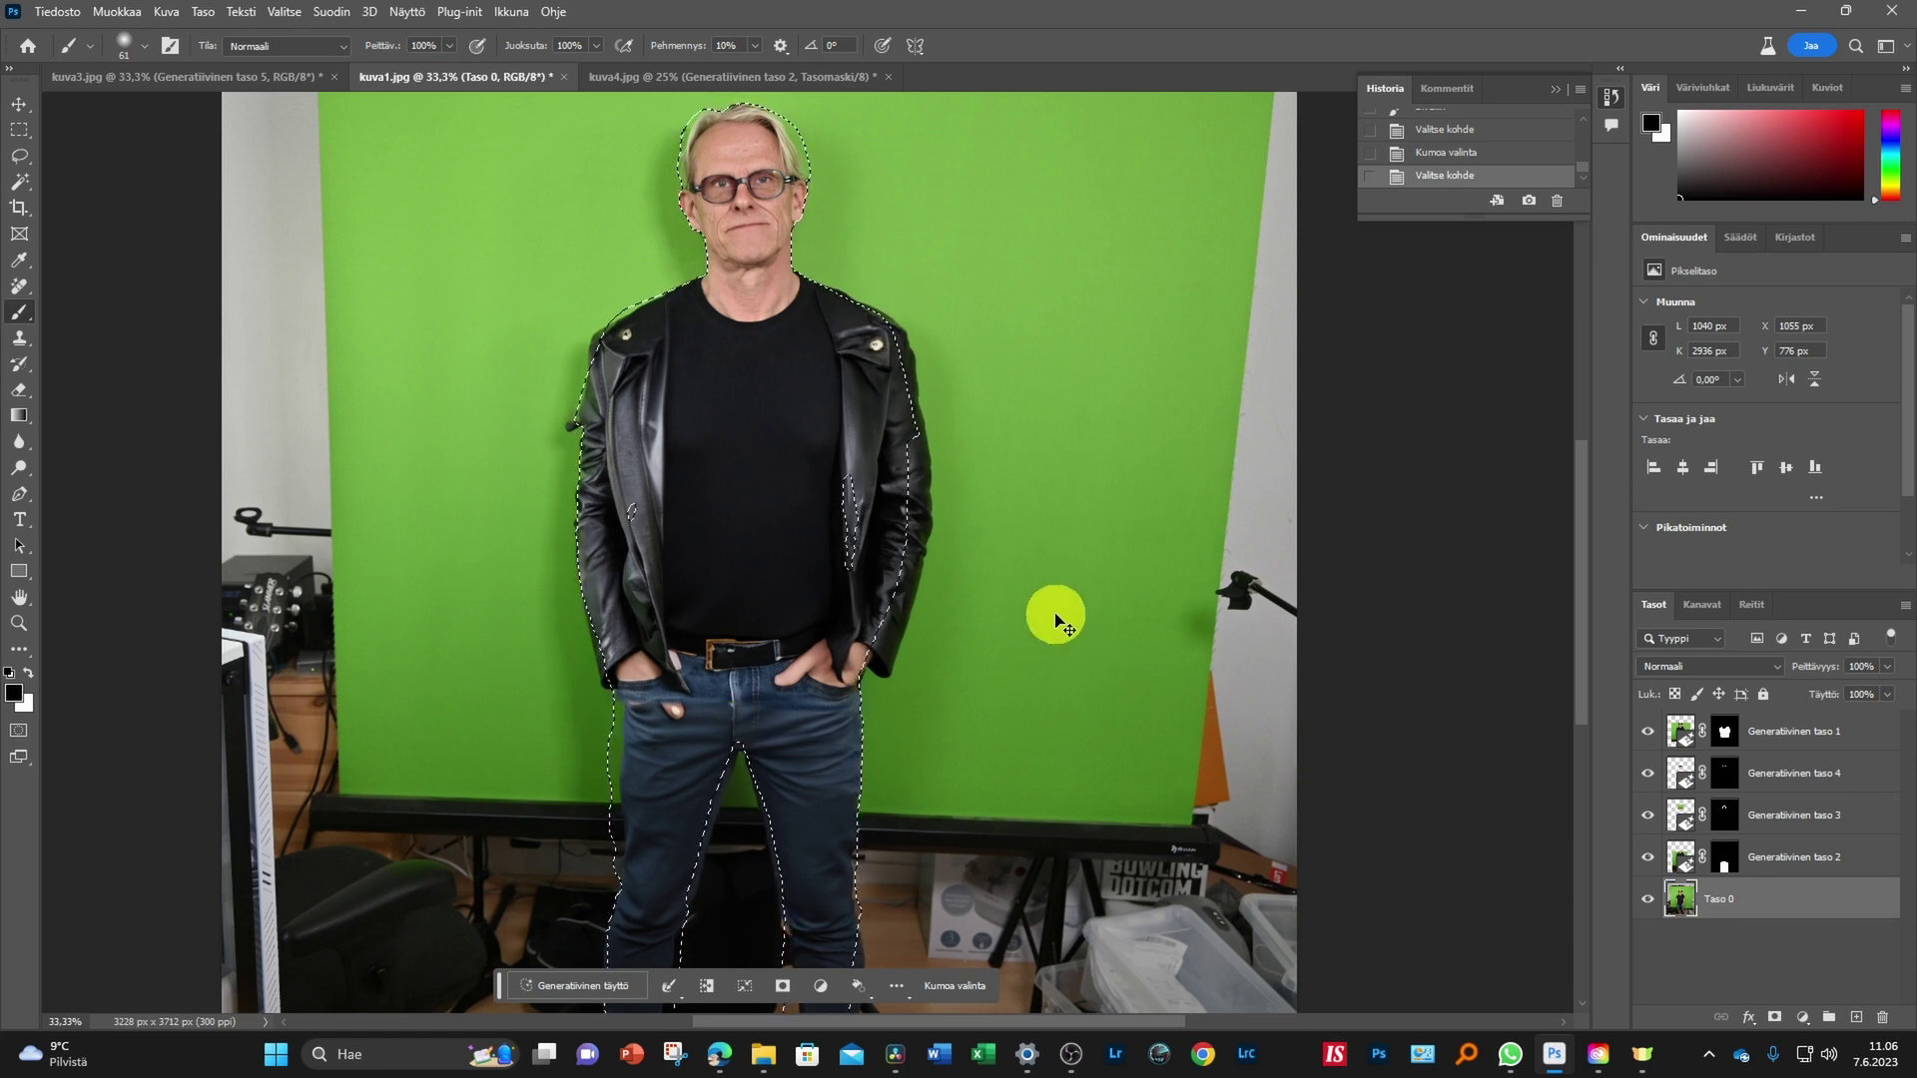
Deselect and hide the generated leather jacket, red glasses, blond hair and red trousers layers
{"action": "key", "text": "ctrl+d"}
{"action": "left_click", "coordinate": [1647, 732]}
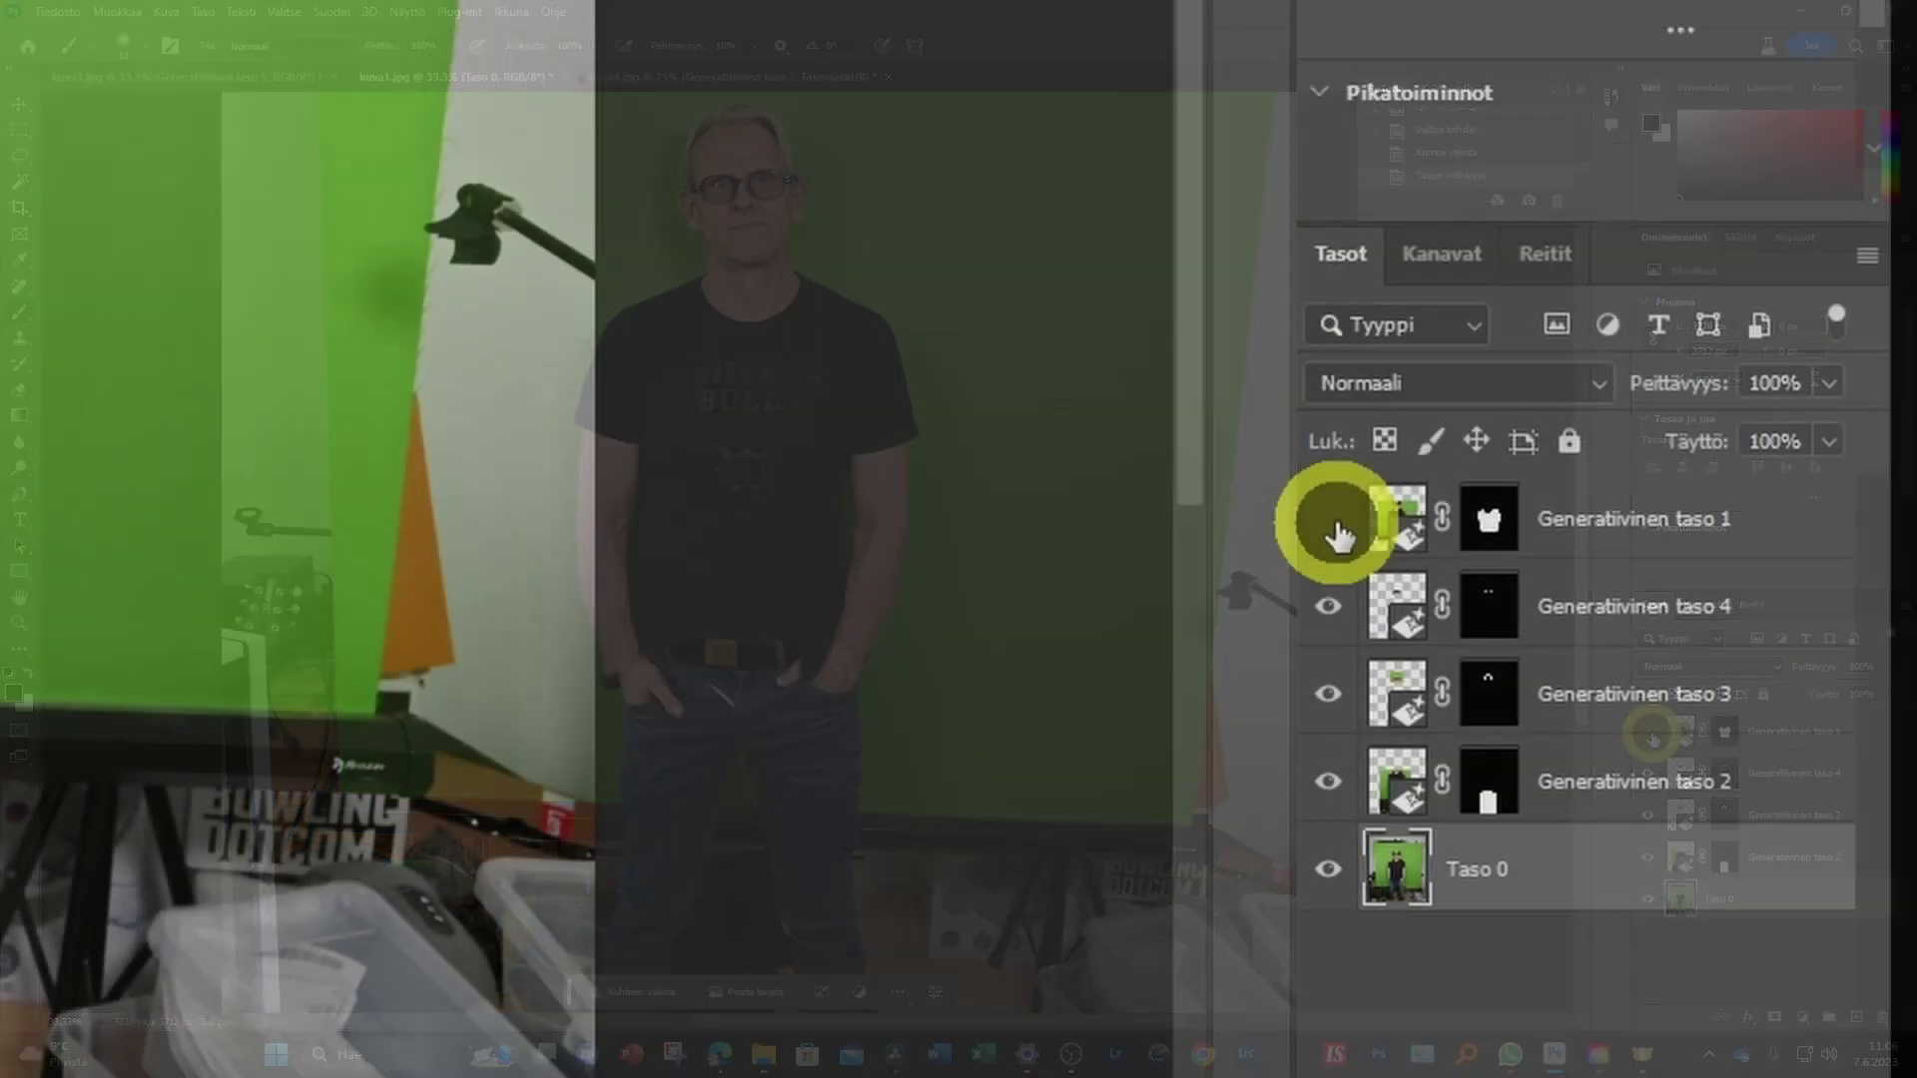
{"action": "left_click", "coordinate": [1329, 621]}
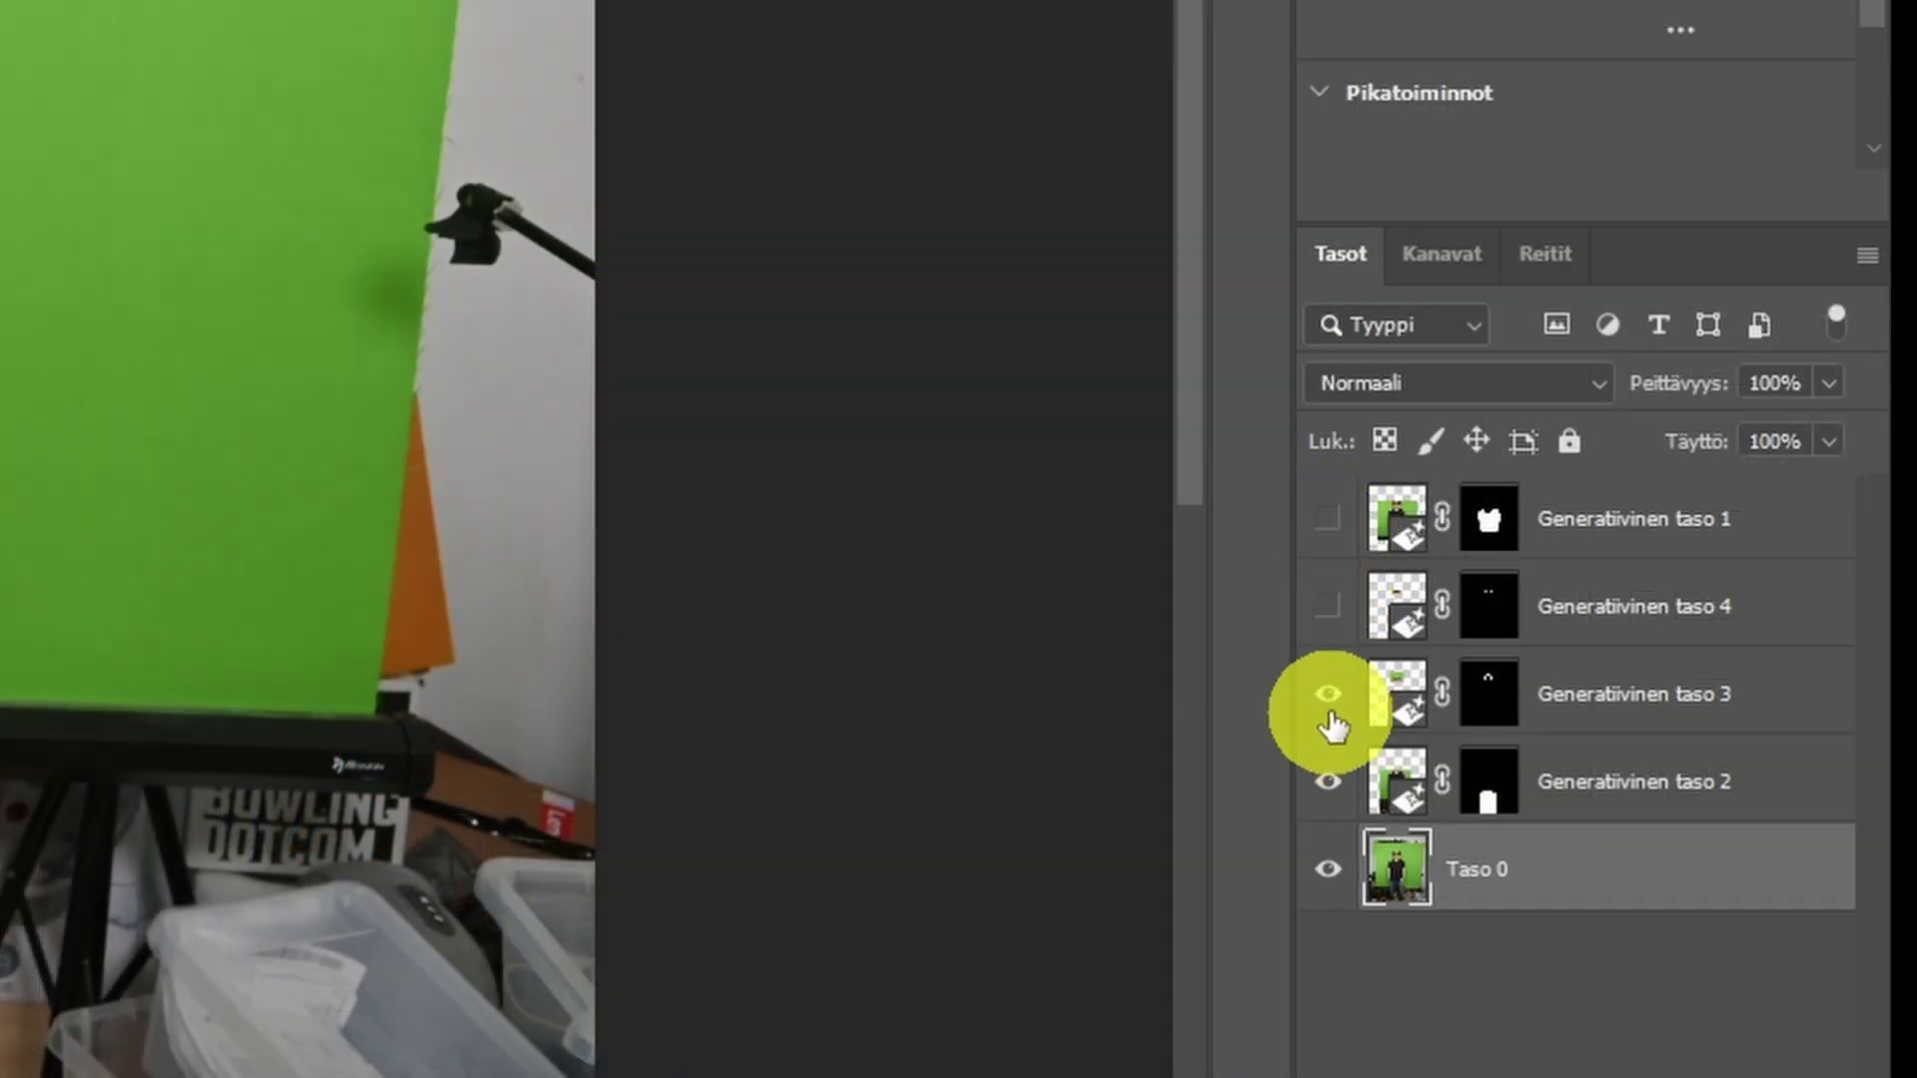
{"action": "left_click", "coordinate": [1331, 711]}
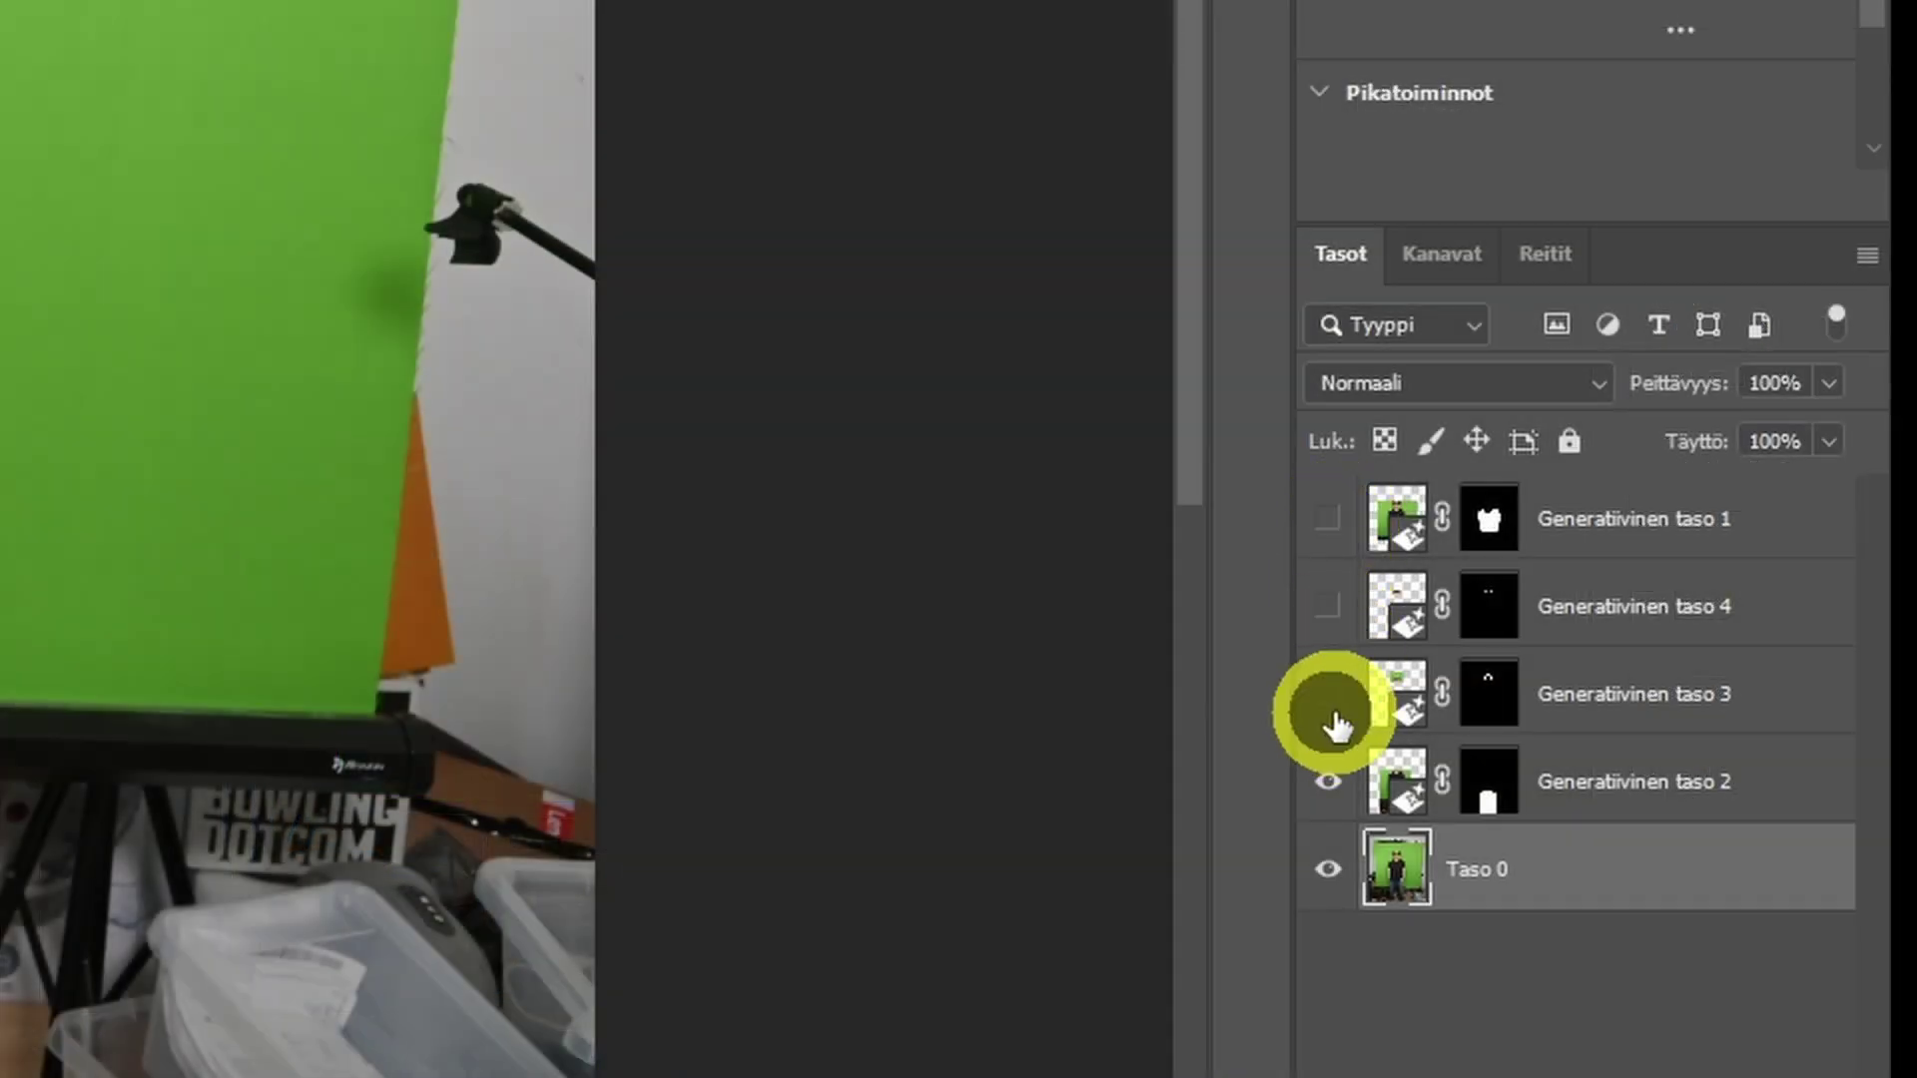
{"action": "left_click", "coordinate": [1340, 803]}
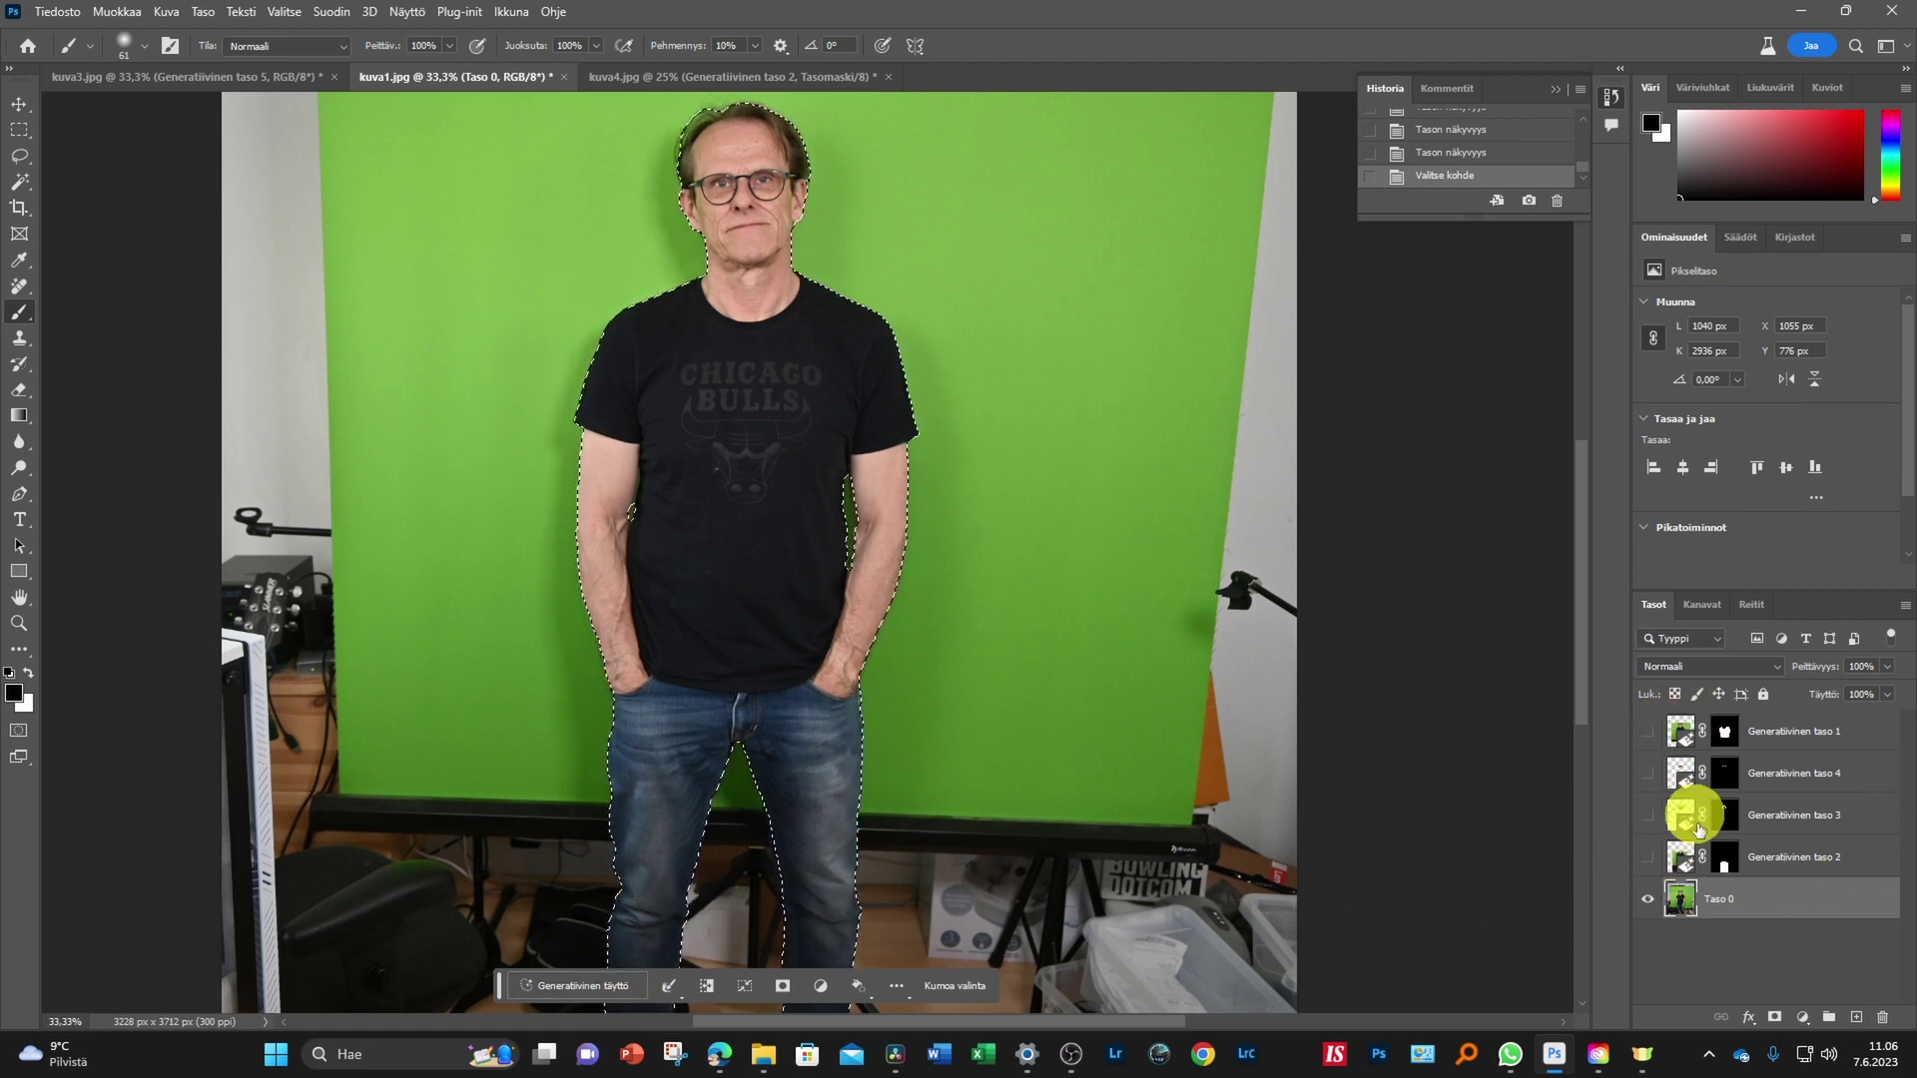
Invert the subject selection to cover the green screen, then zoom out to 25%
{"action": "scroll", "coordinate": [1335, 721], "scroll_direction": "down", "scroll_amount": 1}
{"action": "scroll", "coordinate": [1335, 721], "scroll_direction": "down", "scroll_amount": 3}
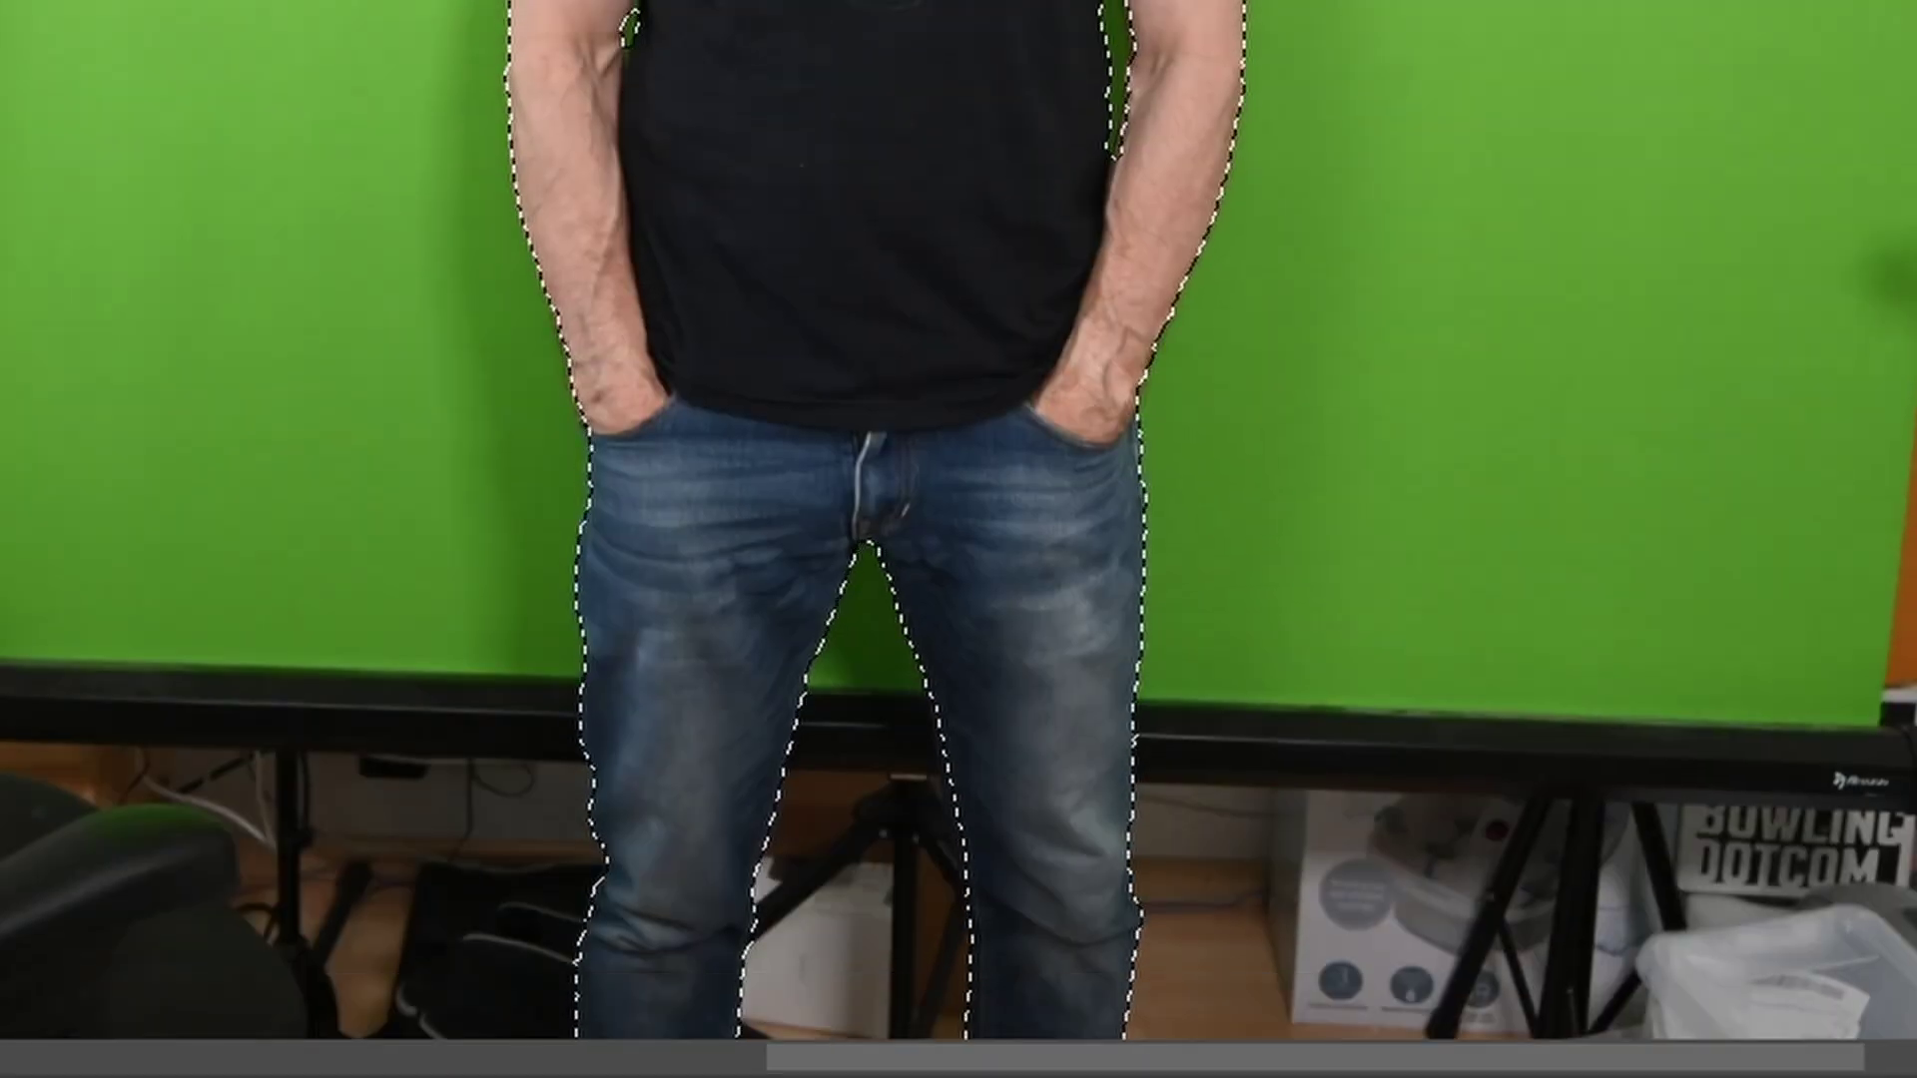
{"action": "scroll", "coordinate": [1768, 382], "scroll_direction": "down", "scroll_amount": 5}
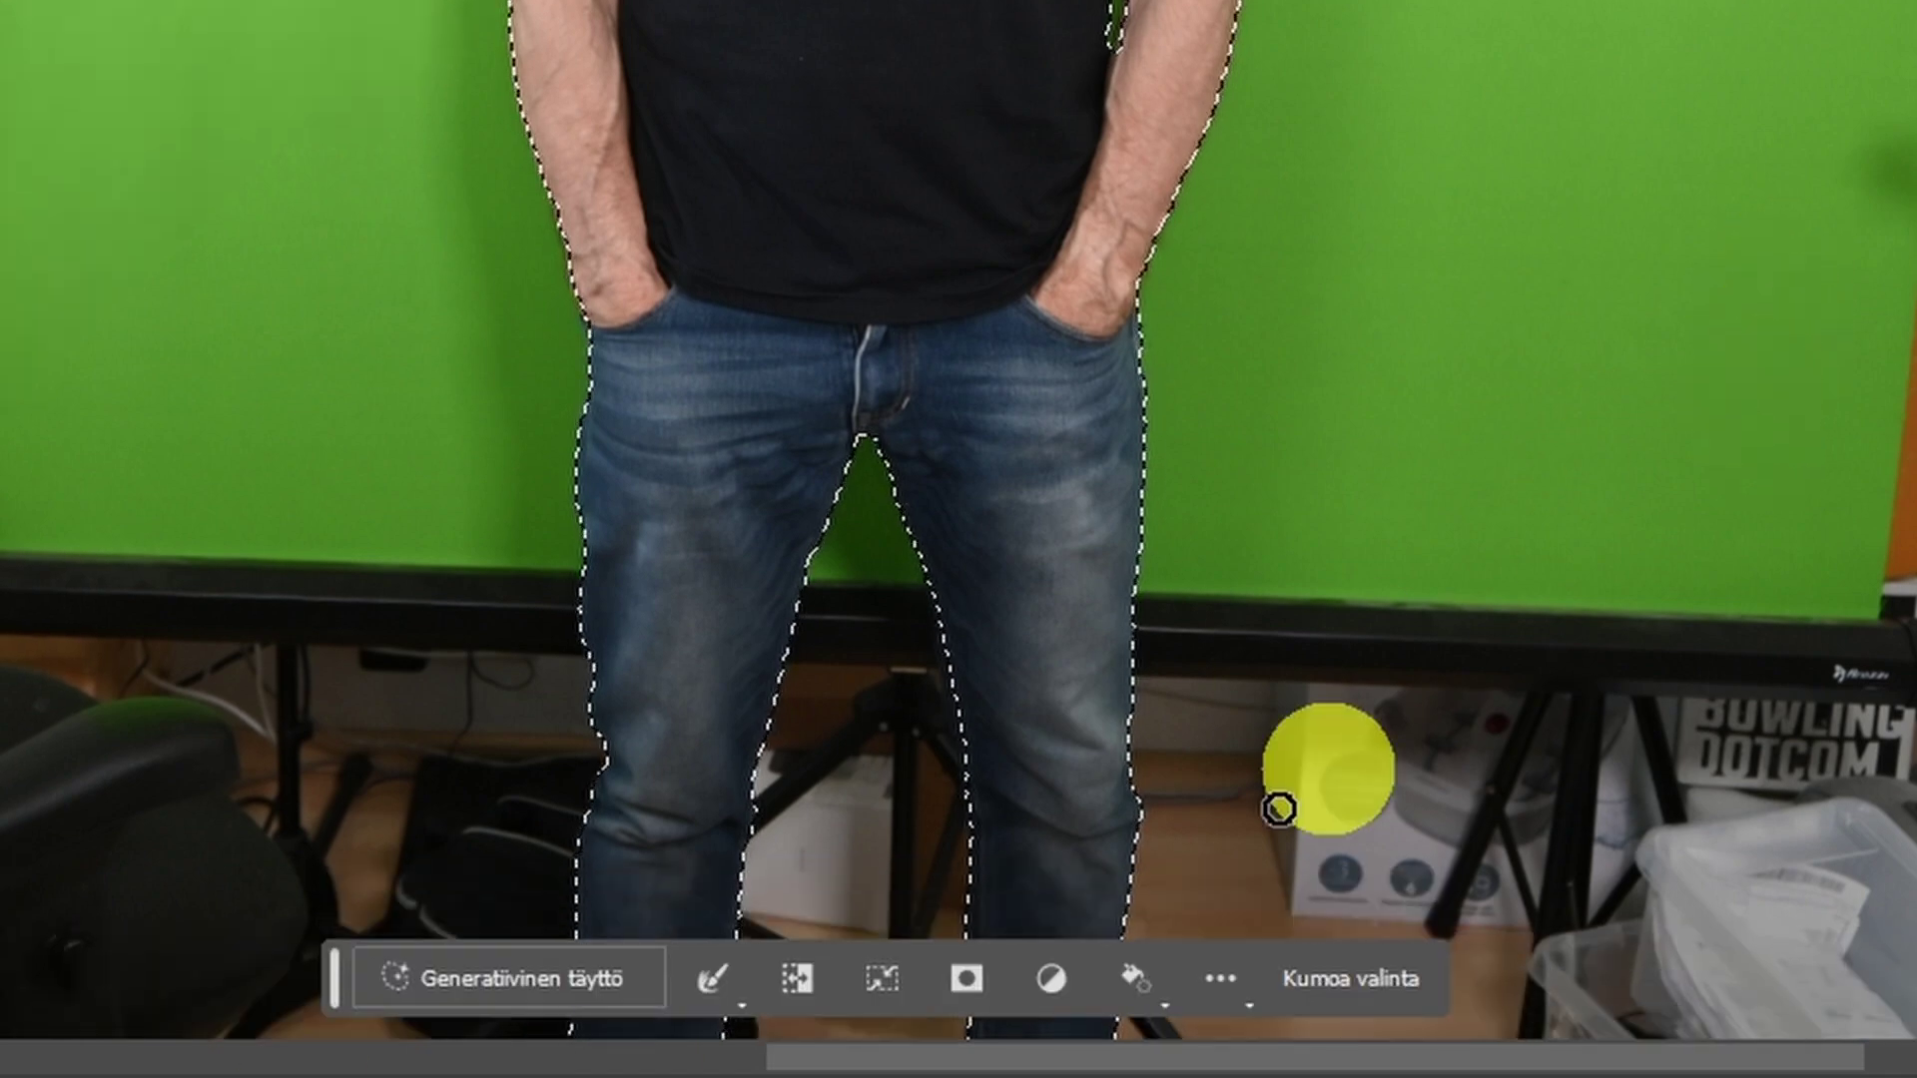
{"action": "left_click", "coordinate": [805, 976]}
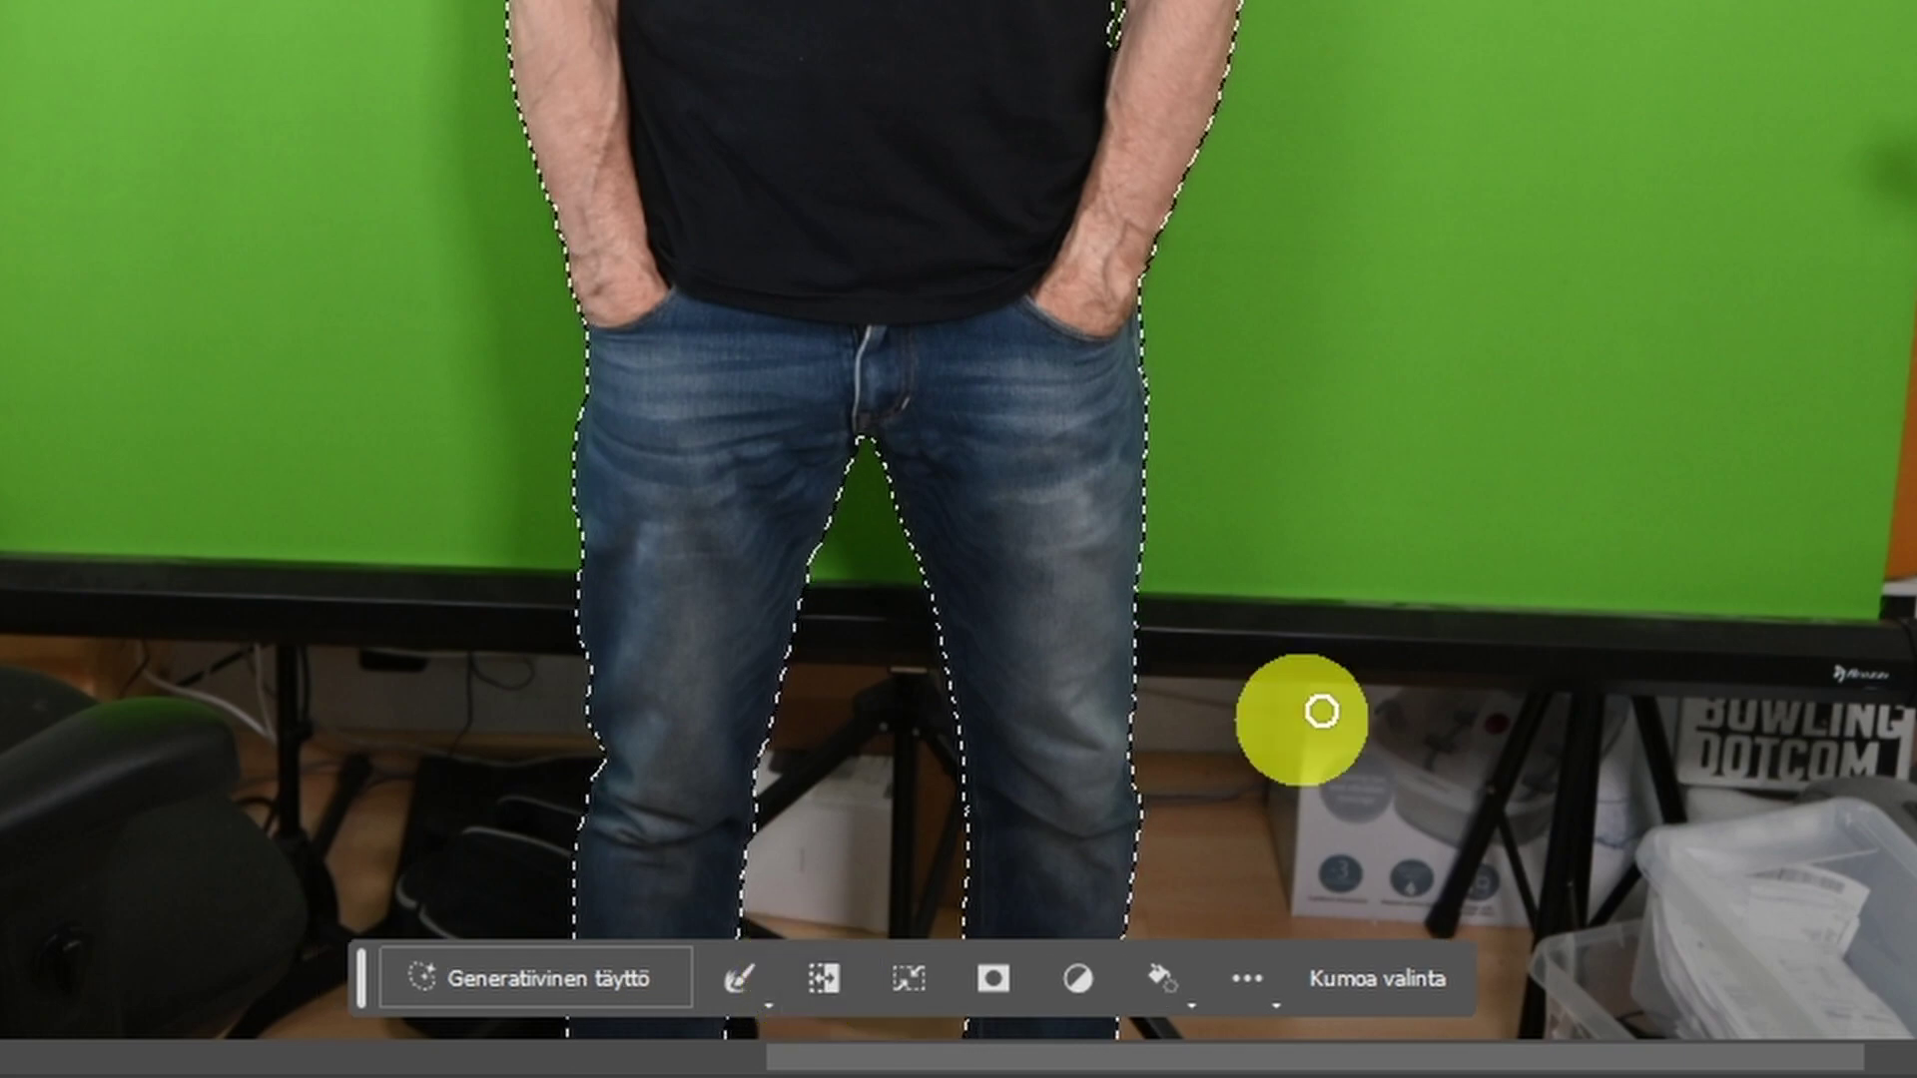
{"action": "scroll", "coordinate": [1355, 676], "scroll_direction": "up", "scroll_amount": 3}
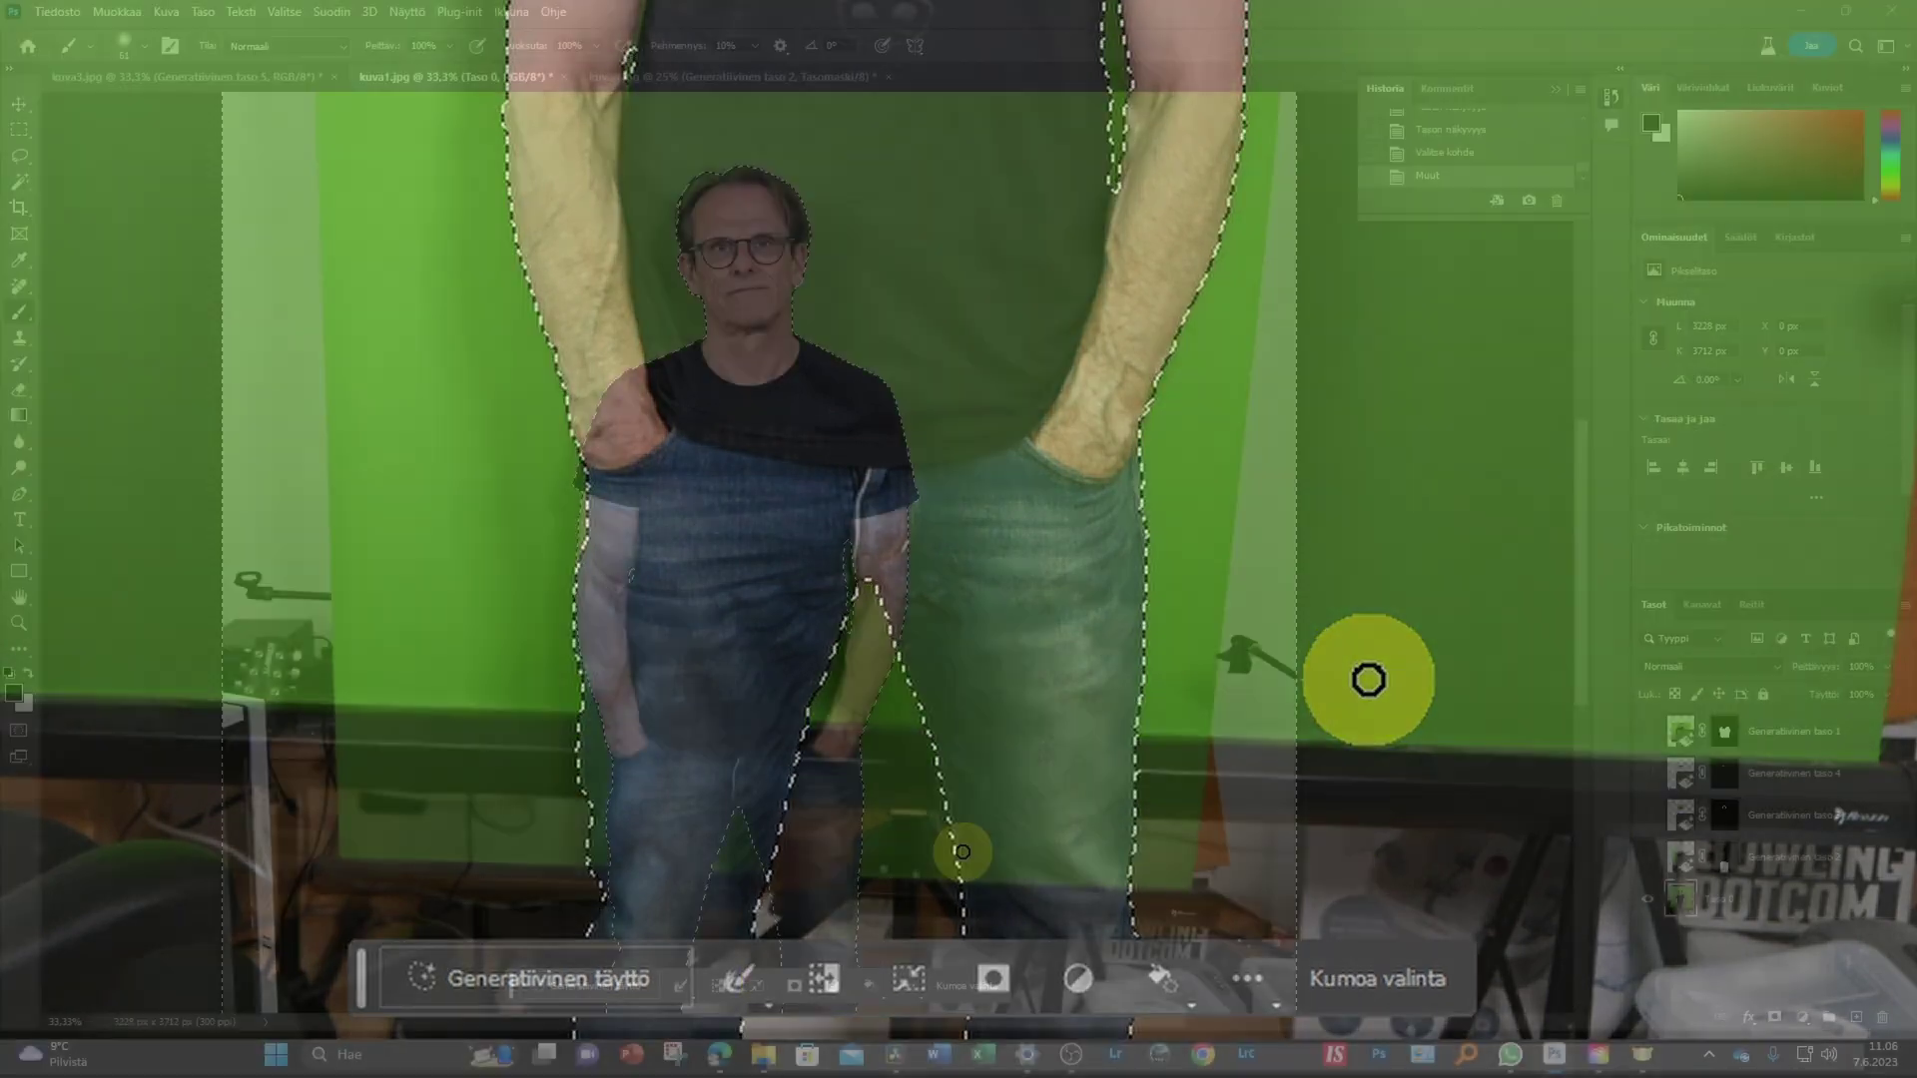
{"action": "key", "text": "ctrl+minus"}
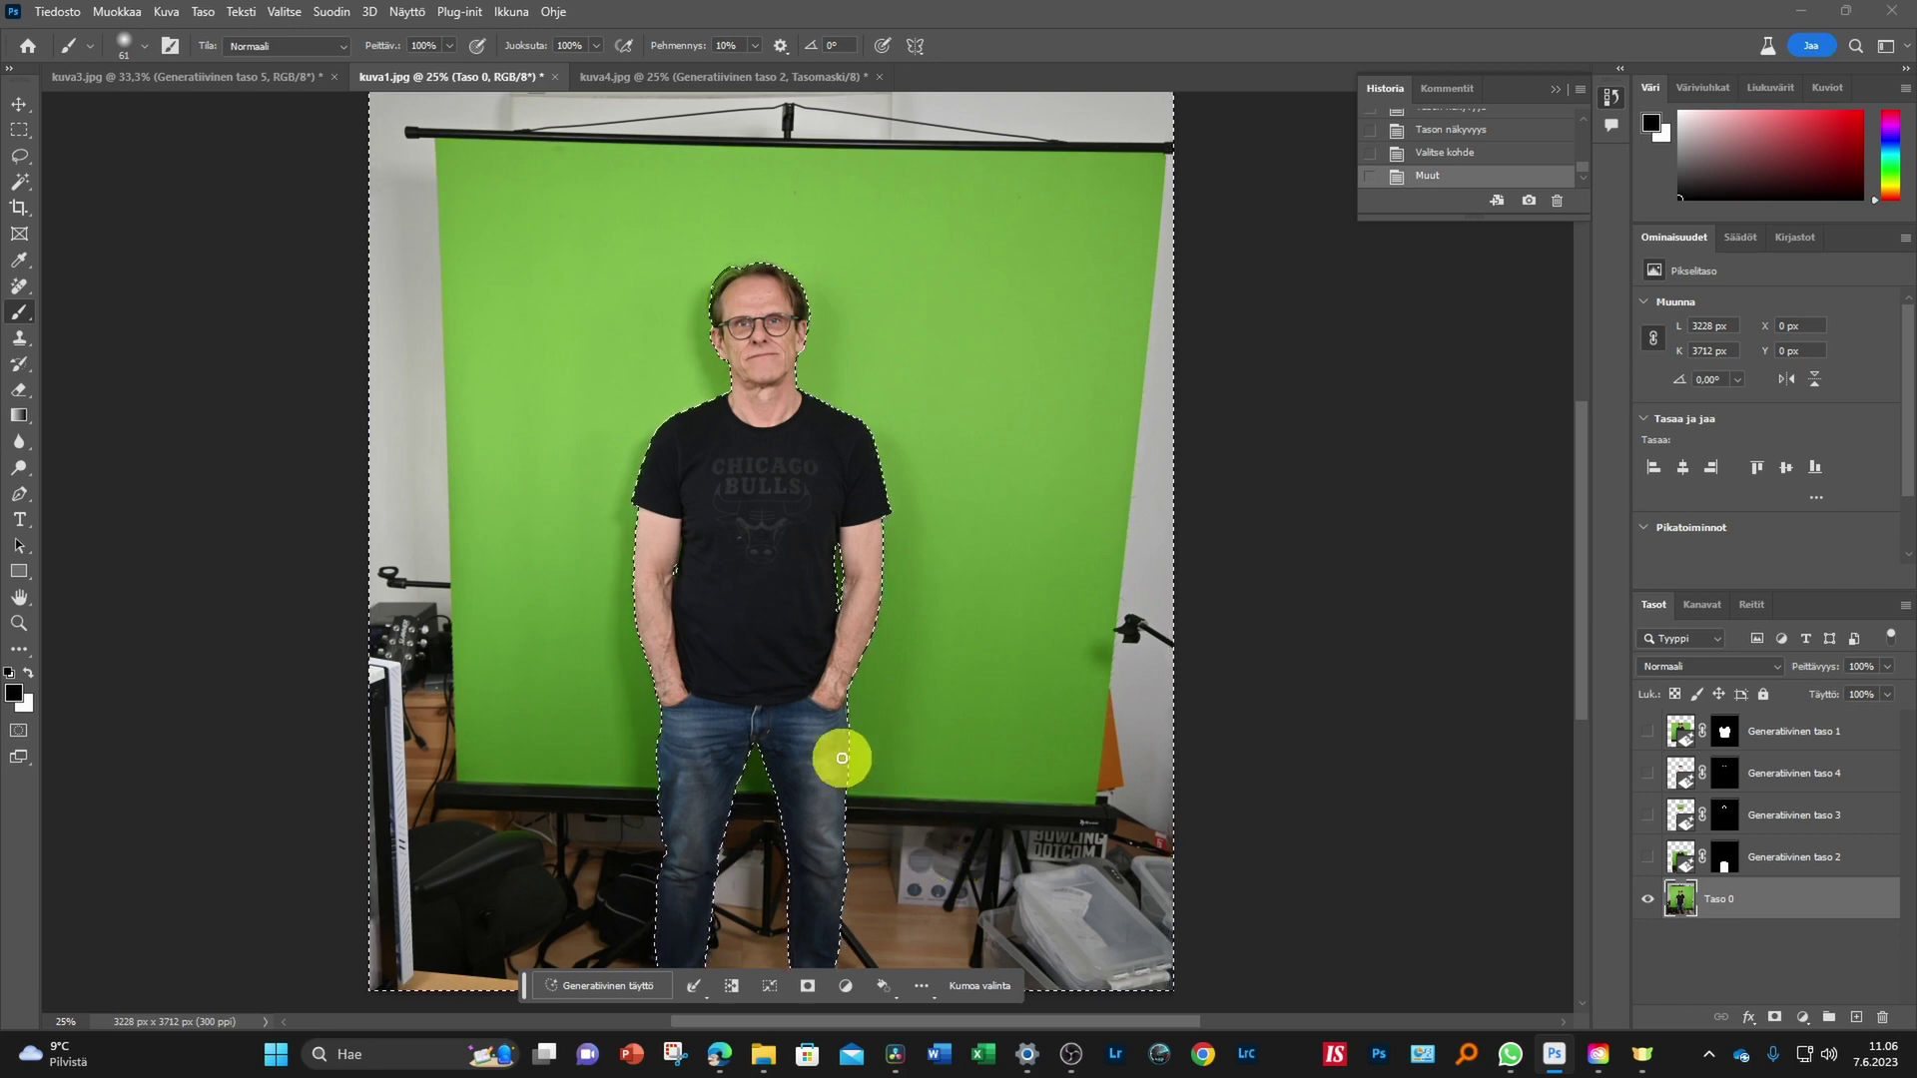
Generative Fill the selected background with the prompt 'beautiful lake'
{"action": "left_click", "coordinate": [604, 985]}
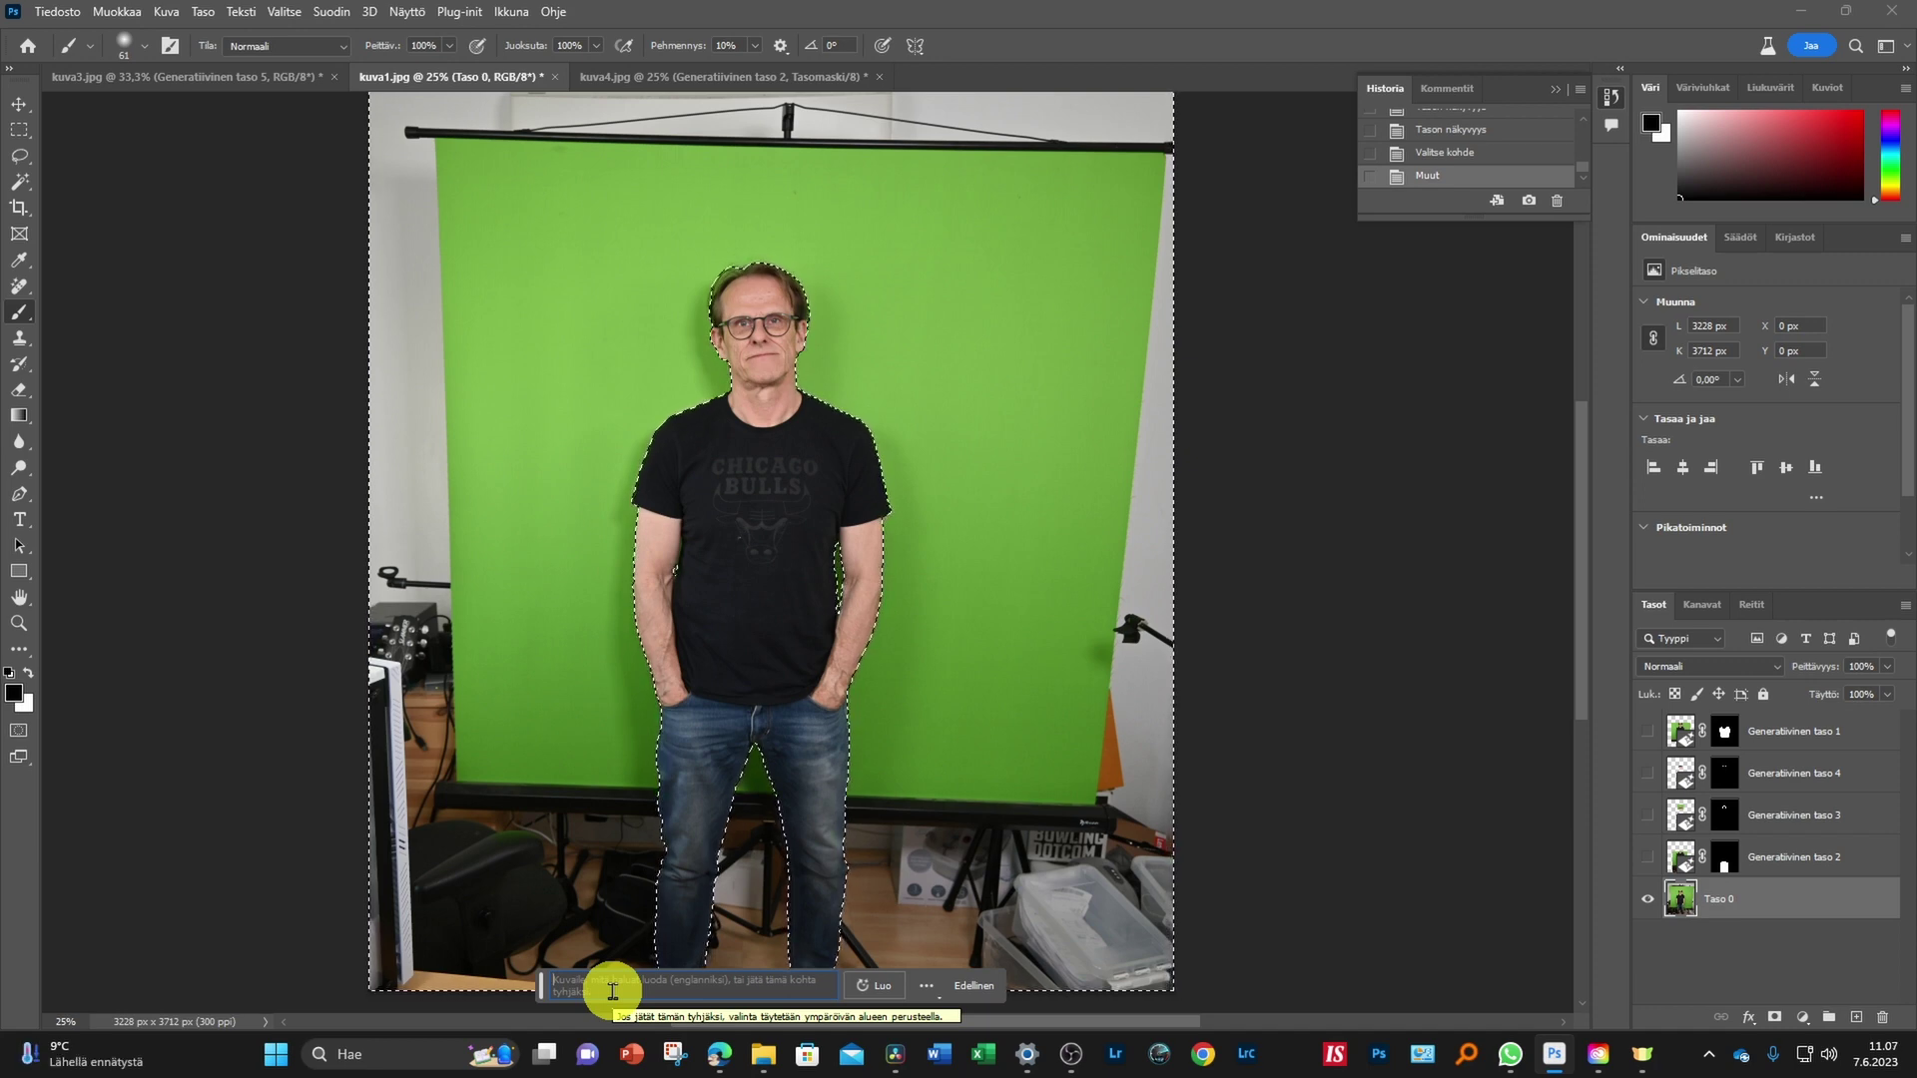
{"action": "type", "text": "bea"}
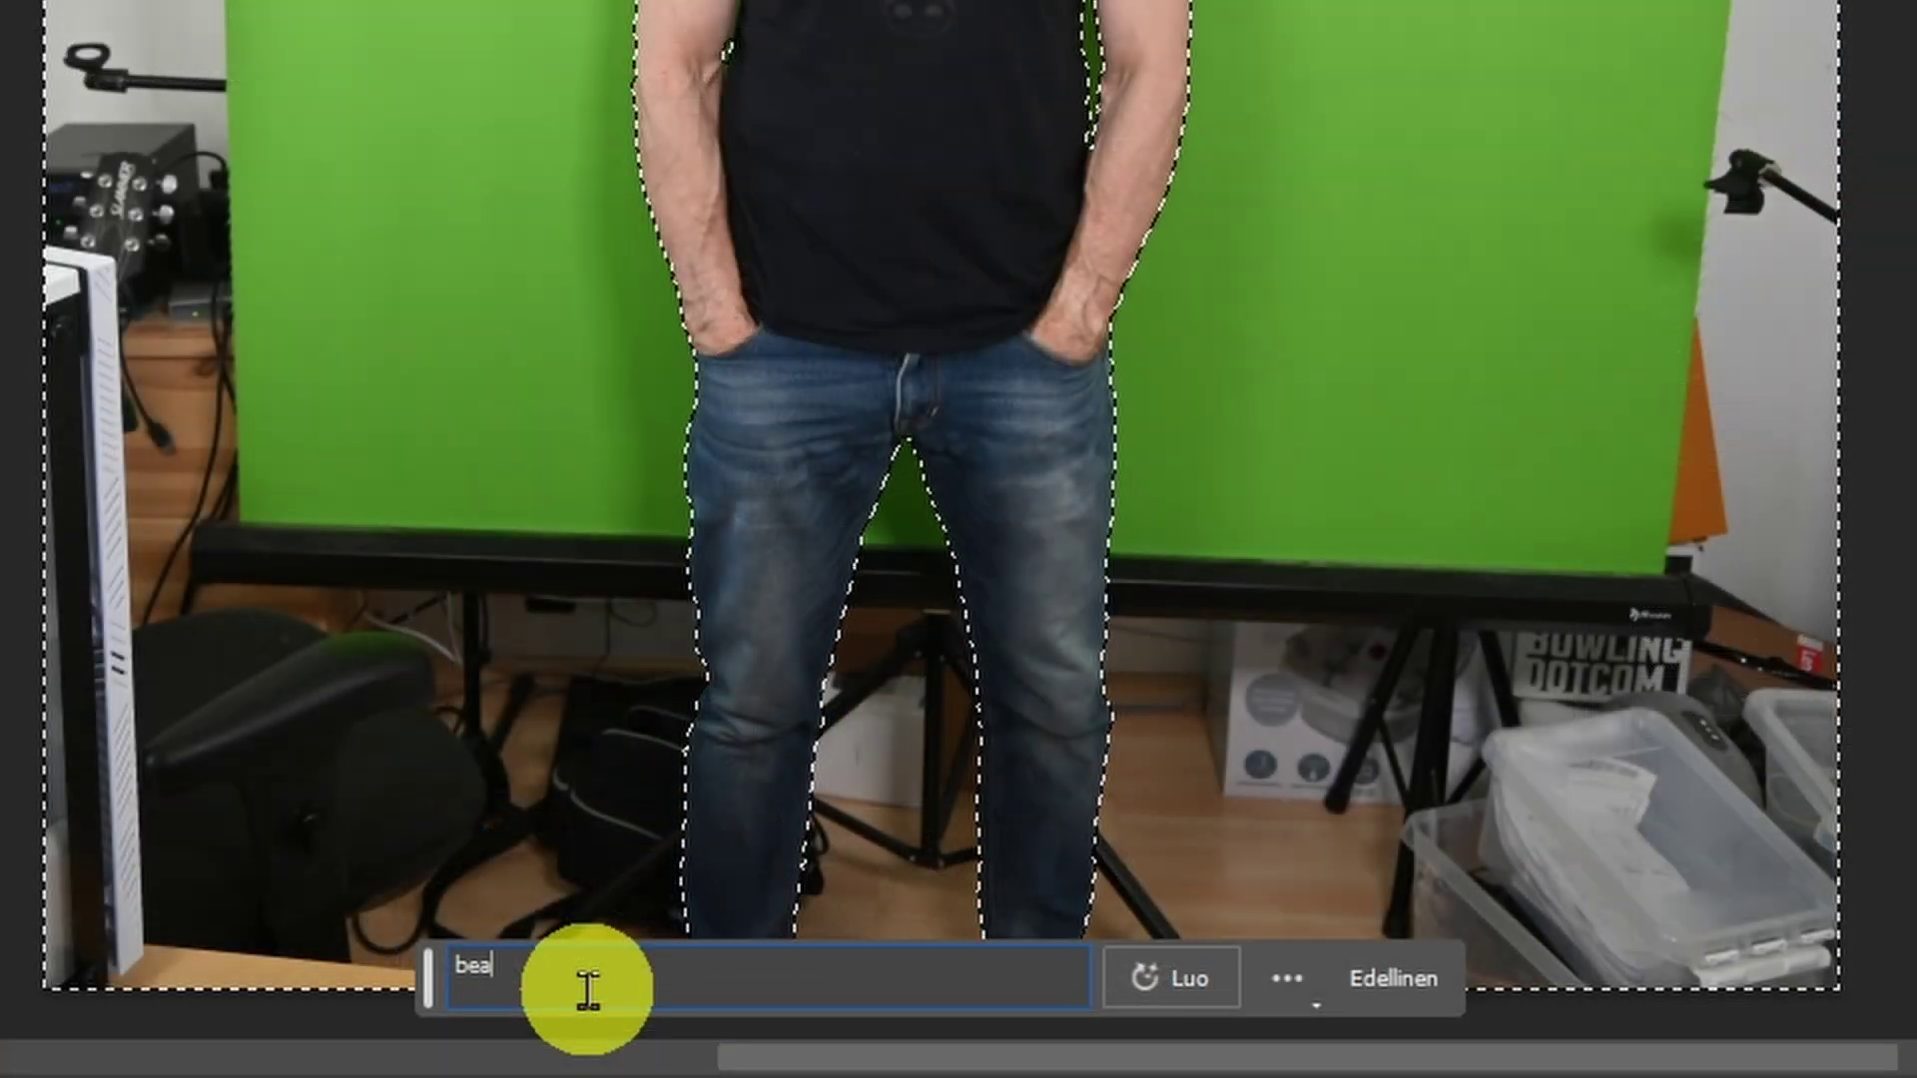
{"action": "type", "text": "utif"}
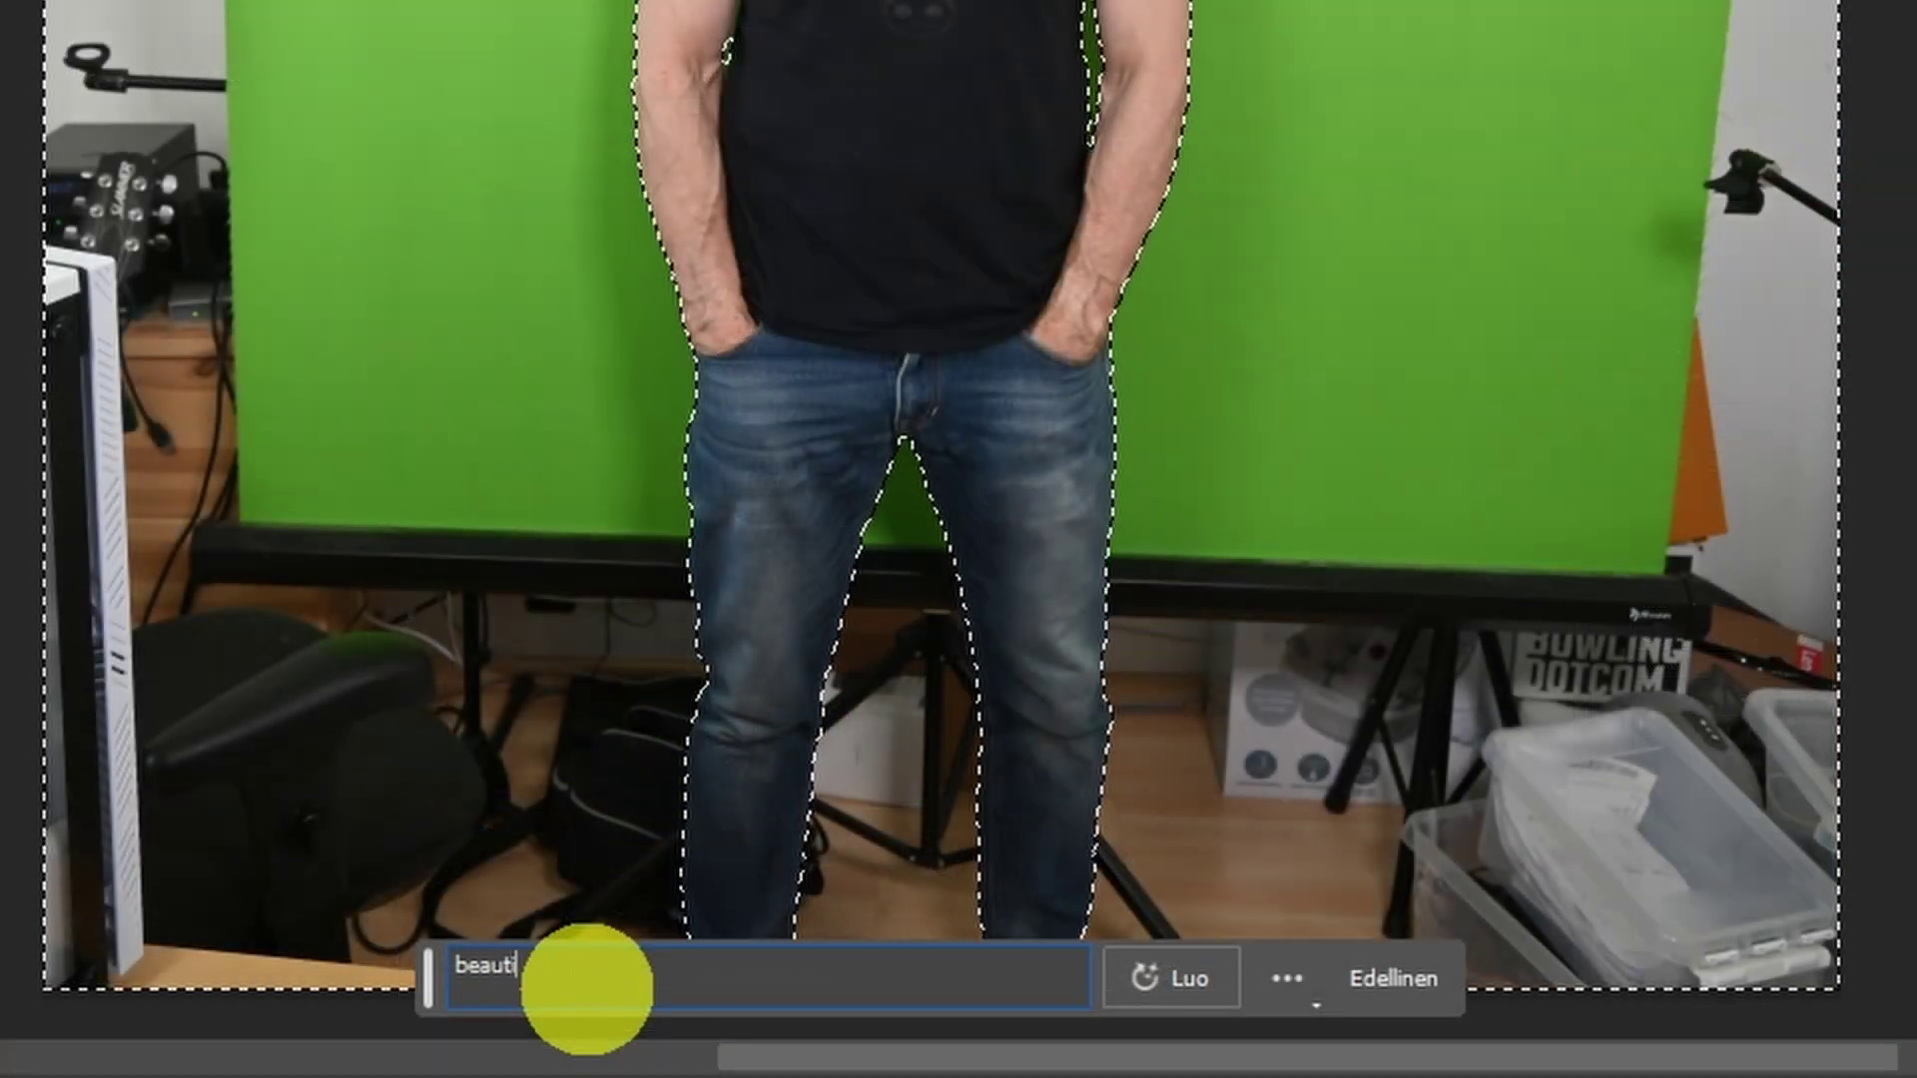
{"action": "type", "text": "u"}
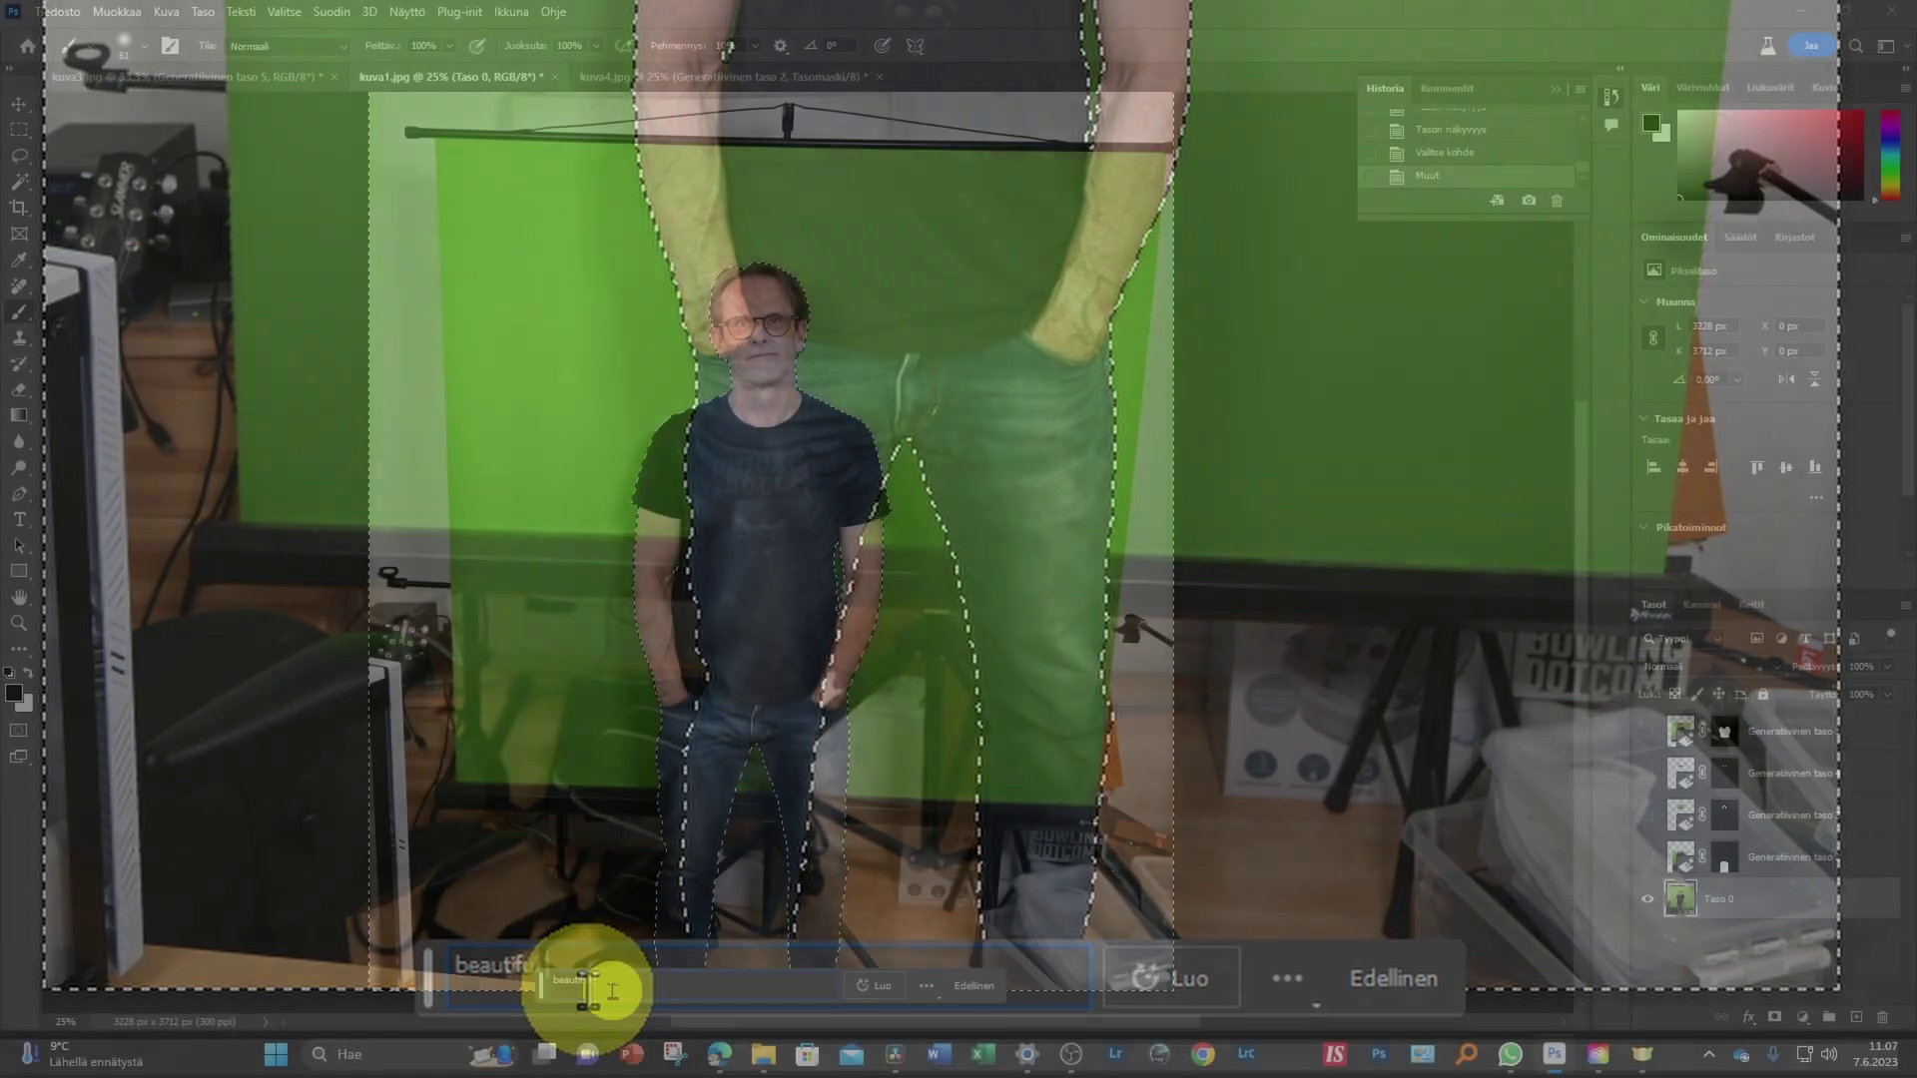
{"action": "type", "text": "l lake"}
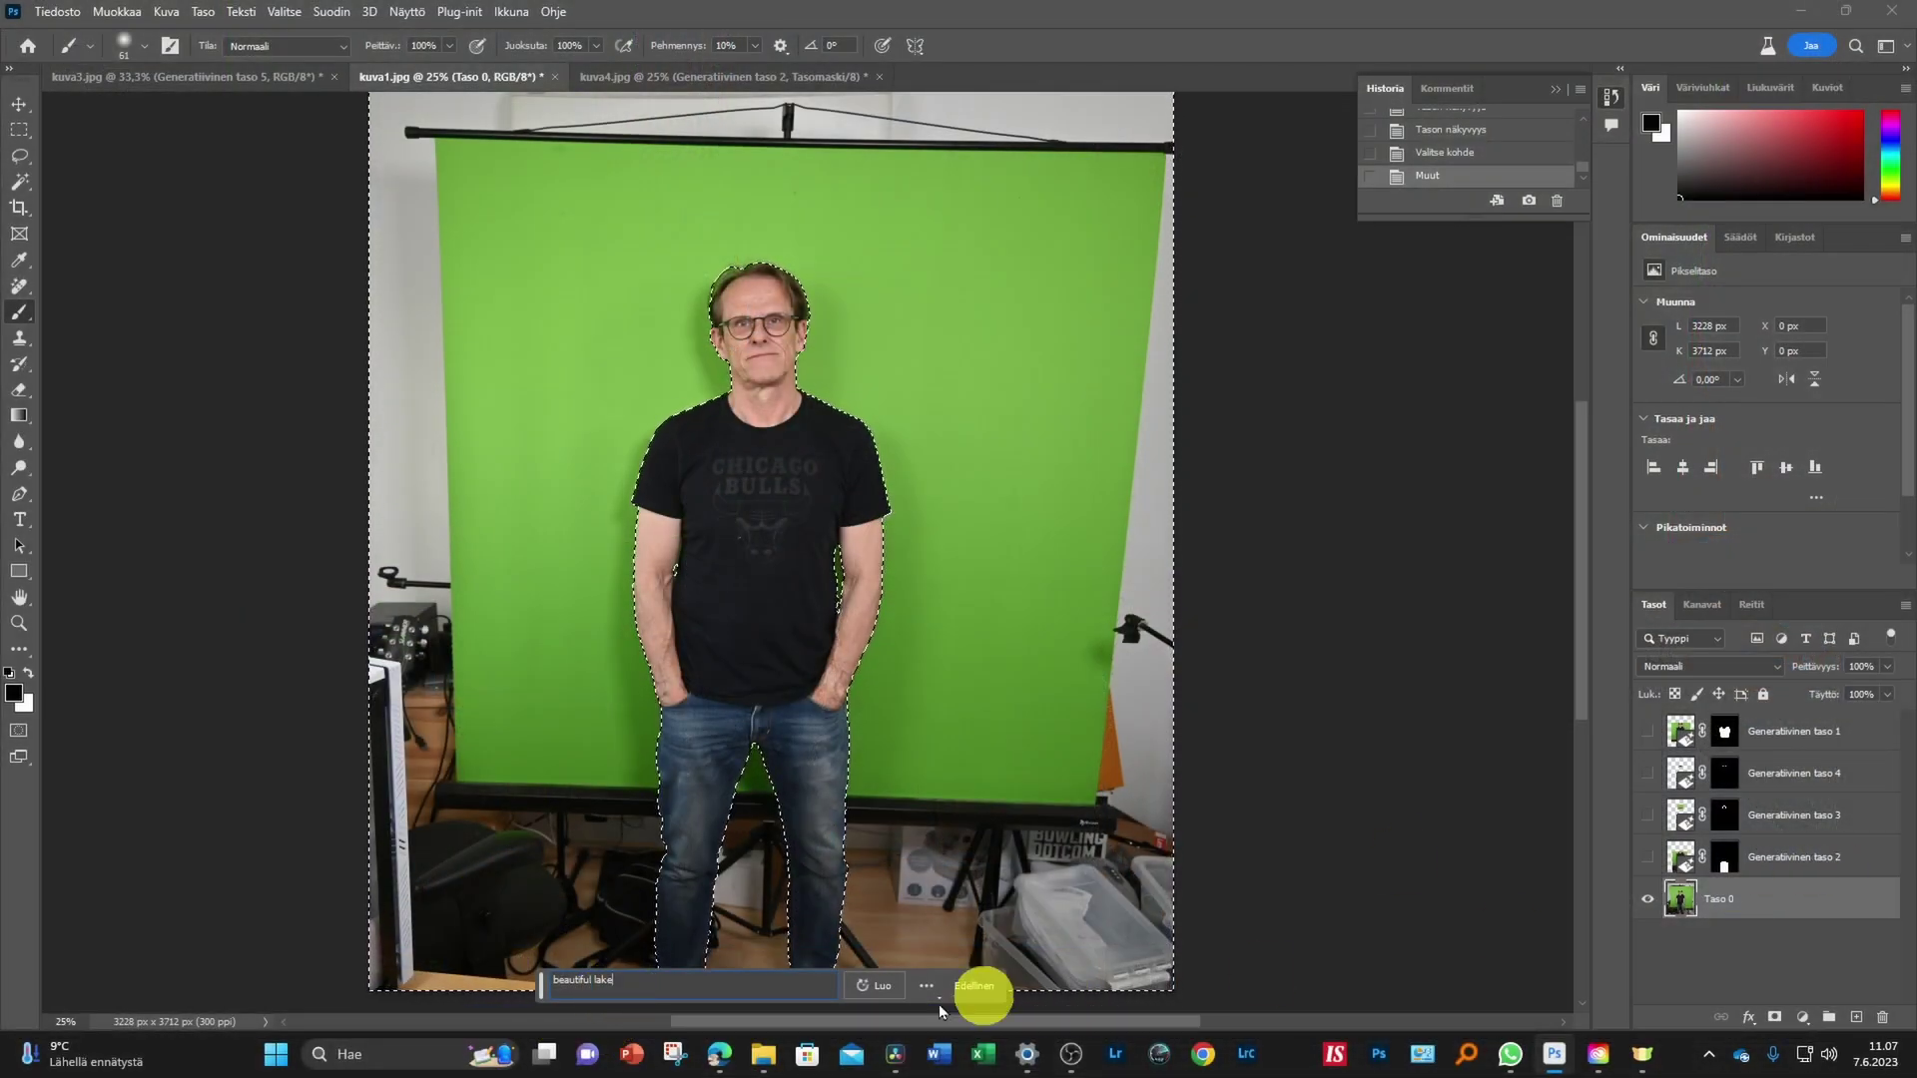
{"action": "left_click", "coordinate": [883, 986]}
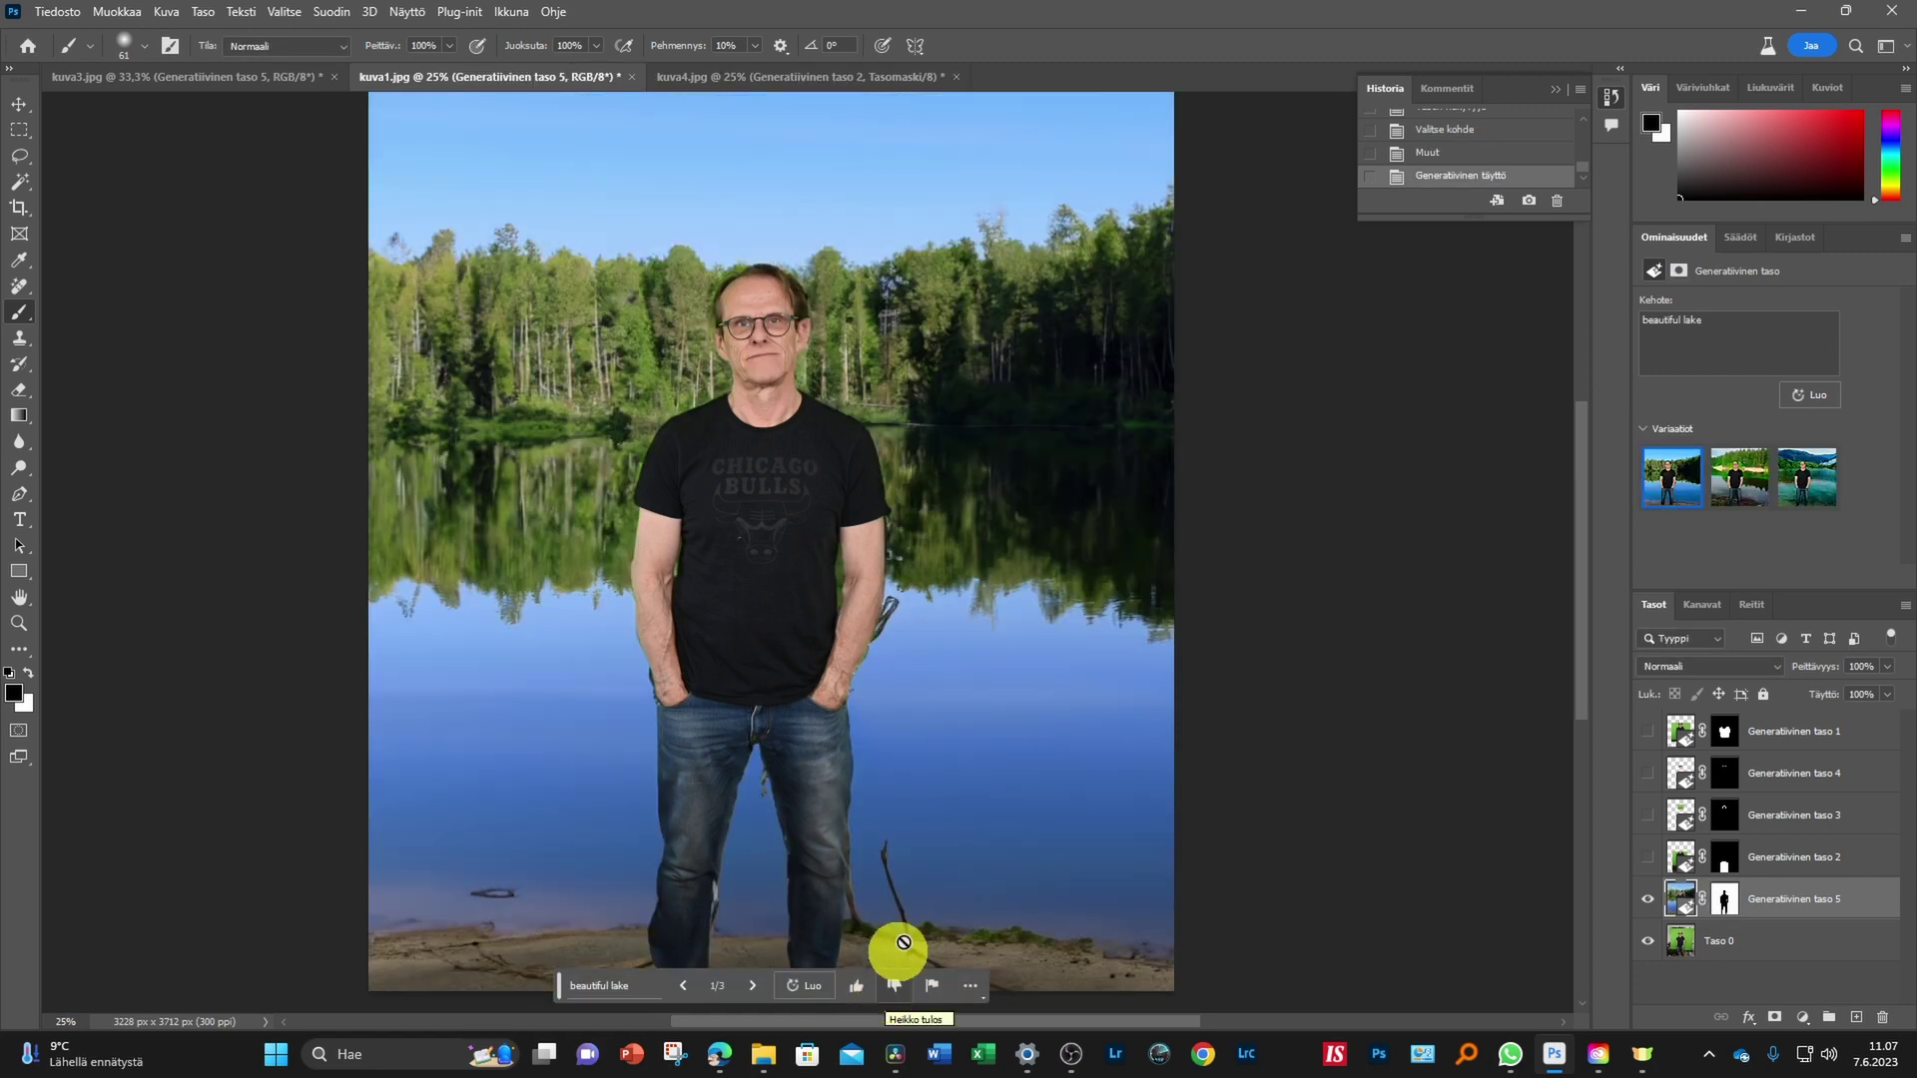
Compare the forest, green-shore and mountain lake variations, settling on variation 3/3
{"action": "left_click", "coordinate": [1742, 491]}
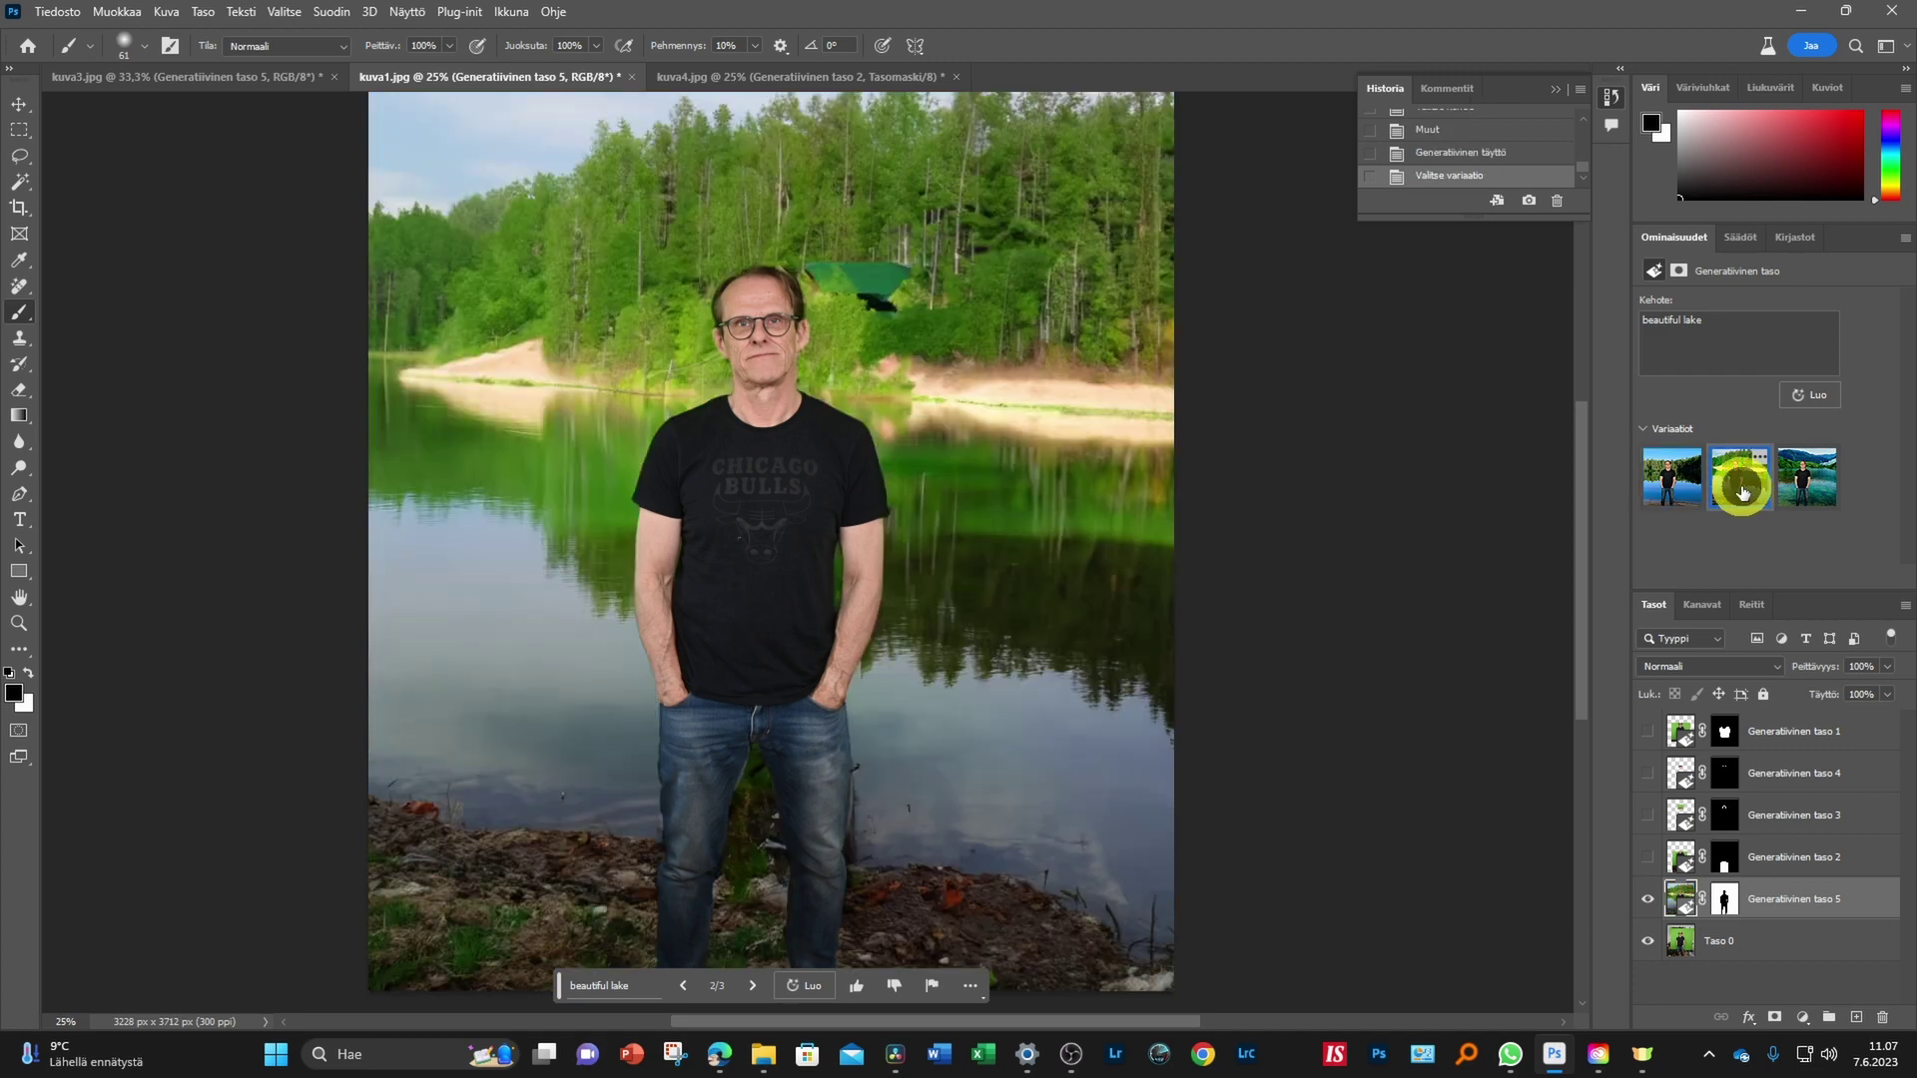
{"action": "left_click", "coordinate": [1815, 491]}
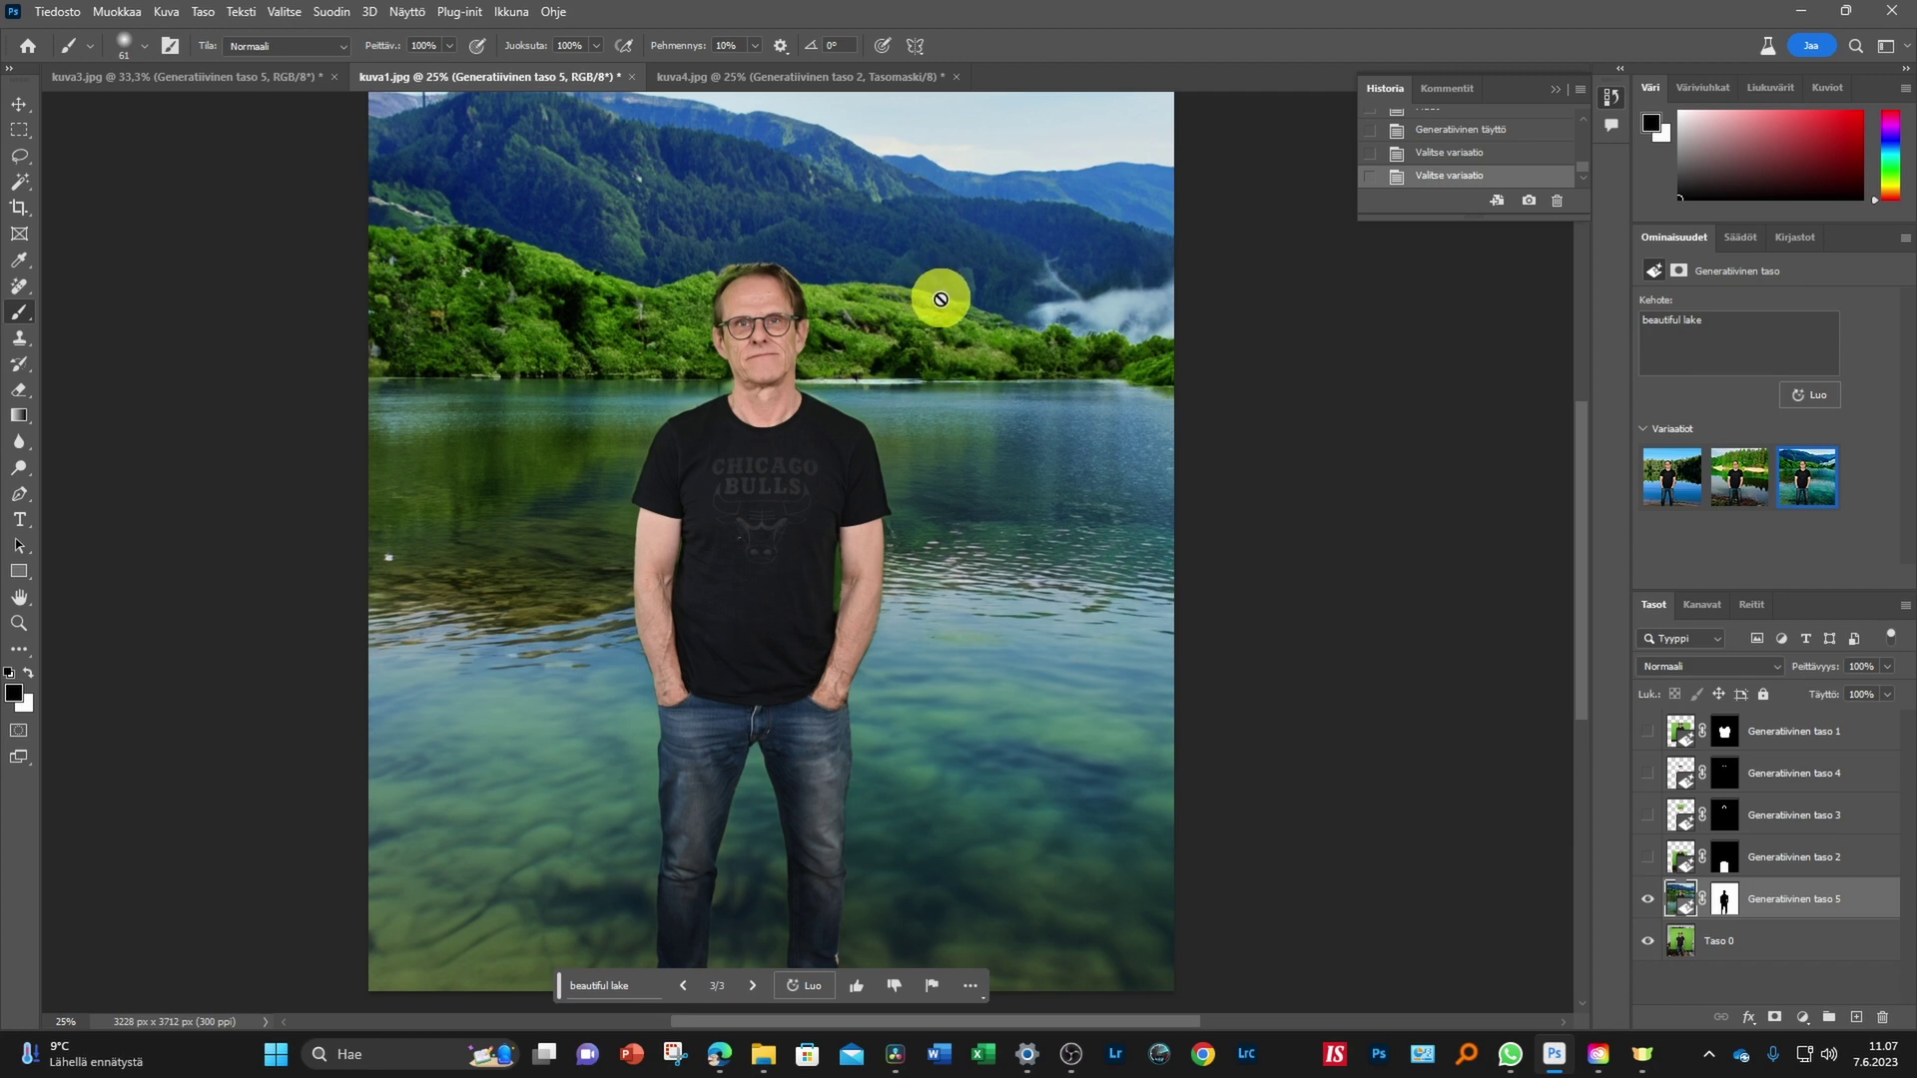
{"action": "left_click", "coordinate": [1674, 483]}
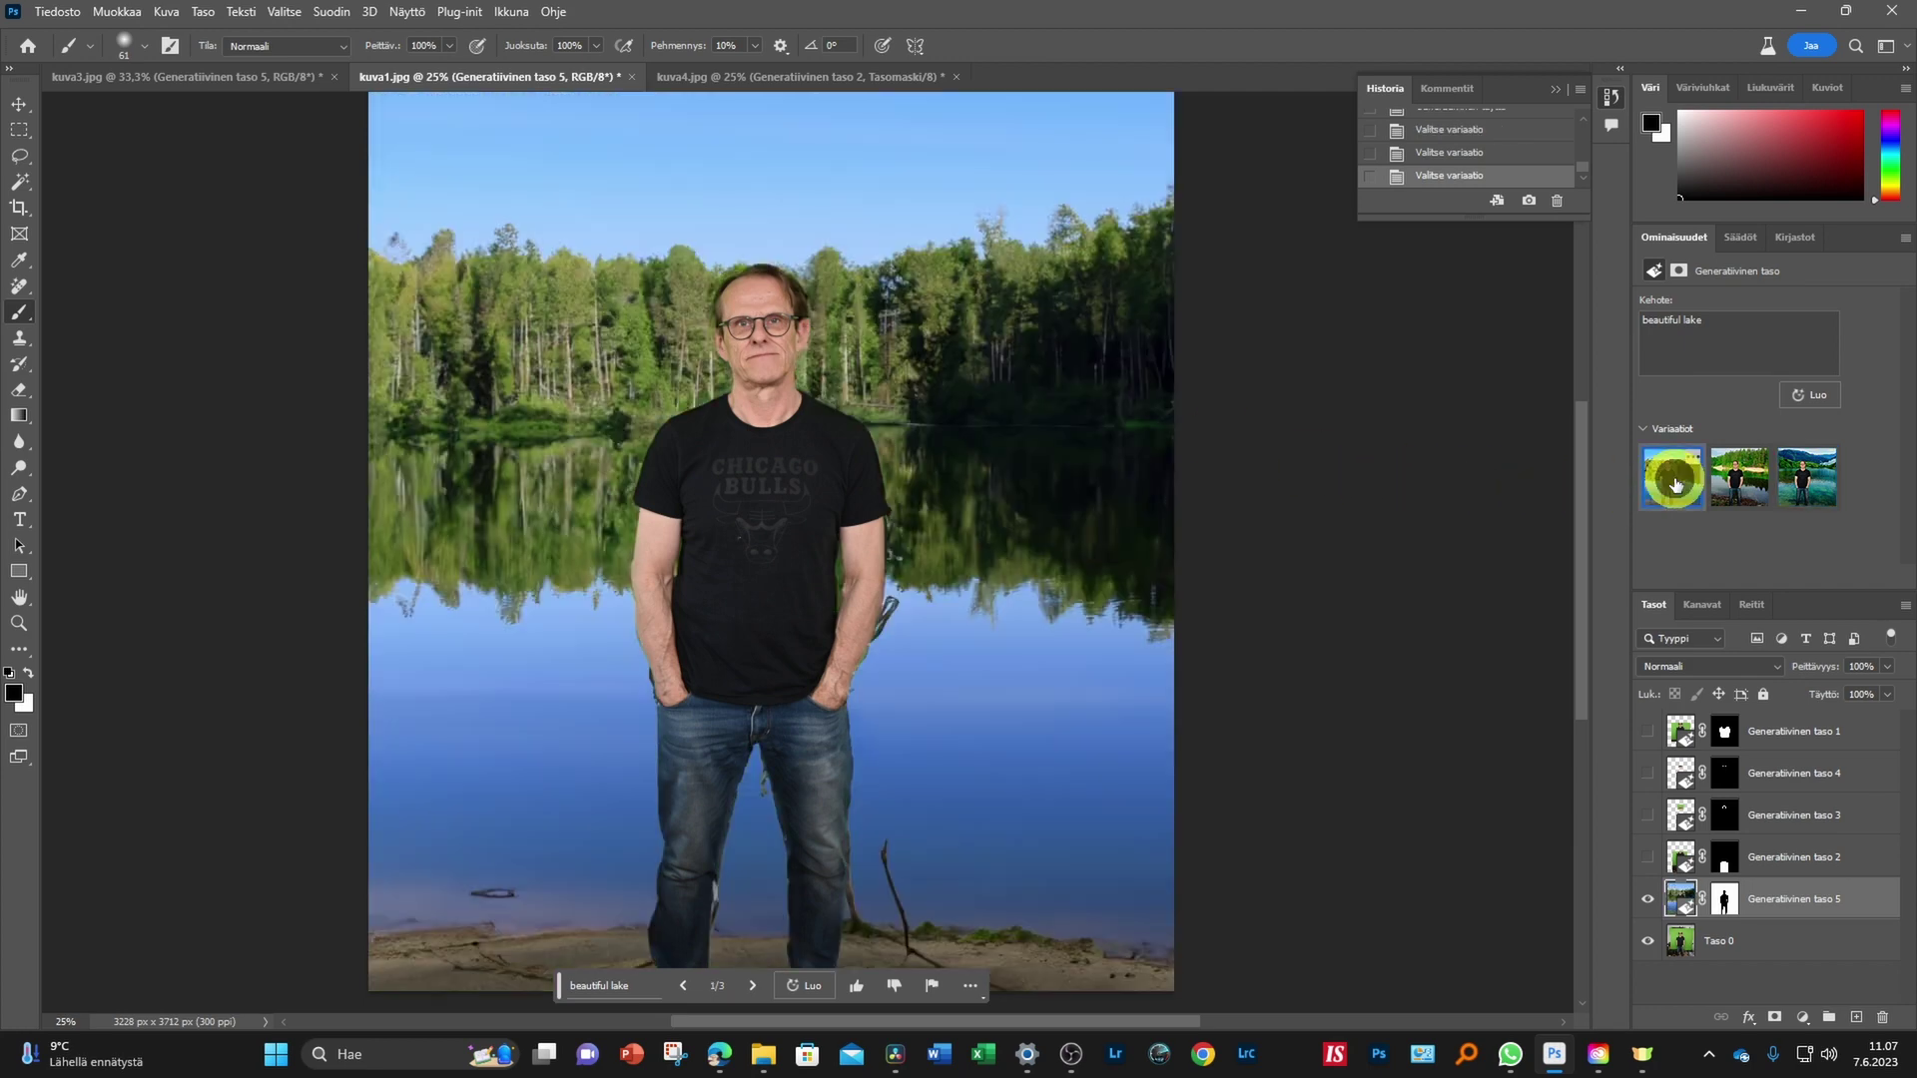
{"action": "left_click", "coordinate": [1732, 482]}
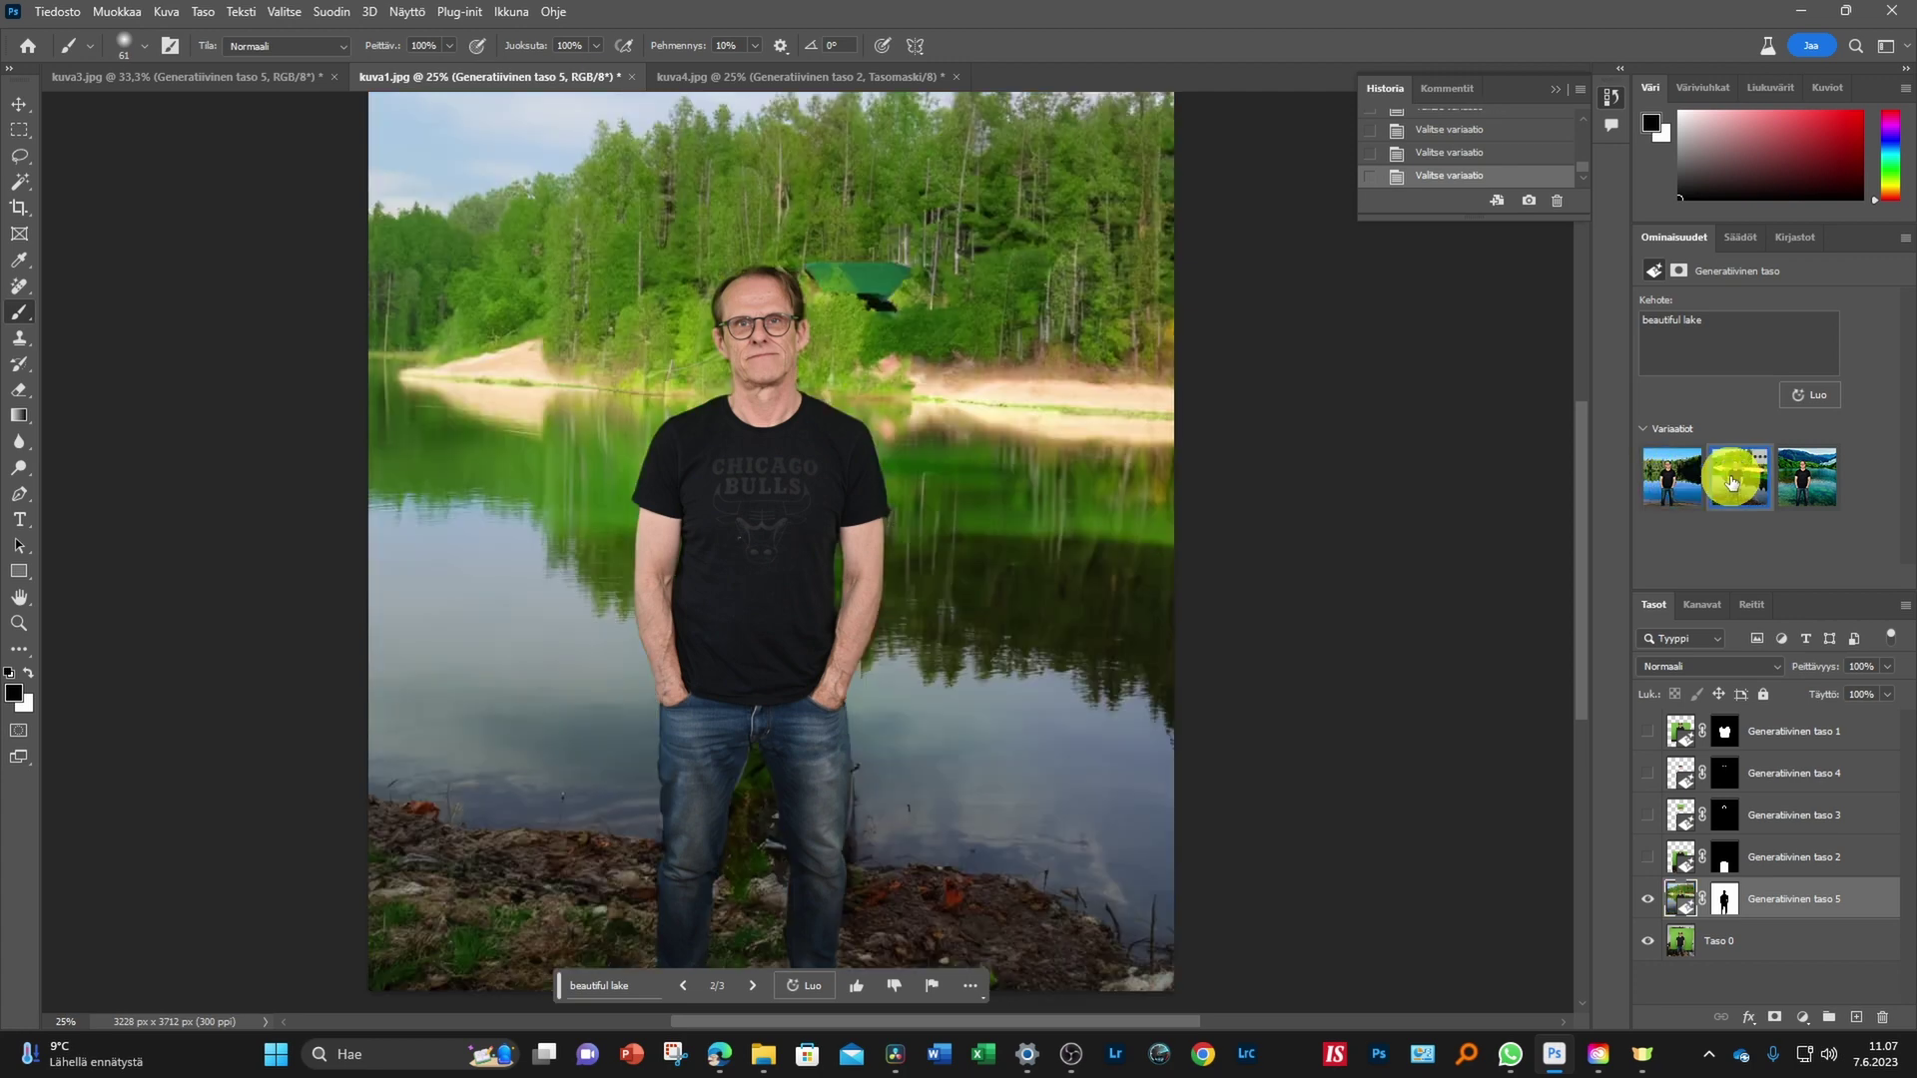
{"action": "left_click", "coordinate": [1799, 487]}
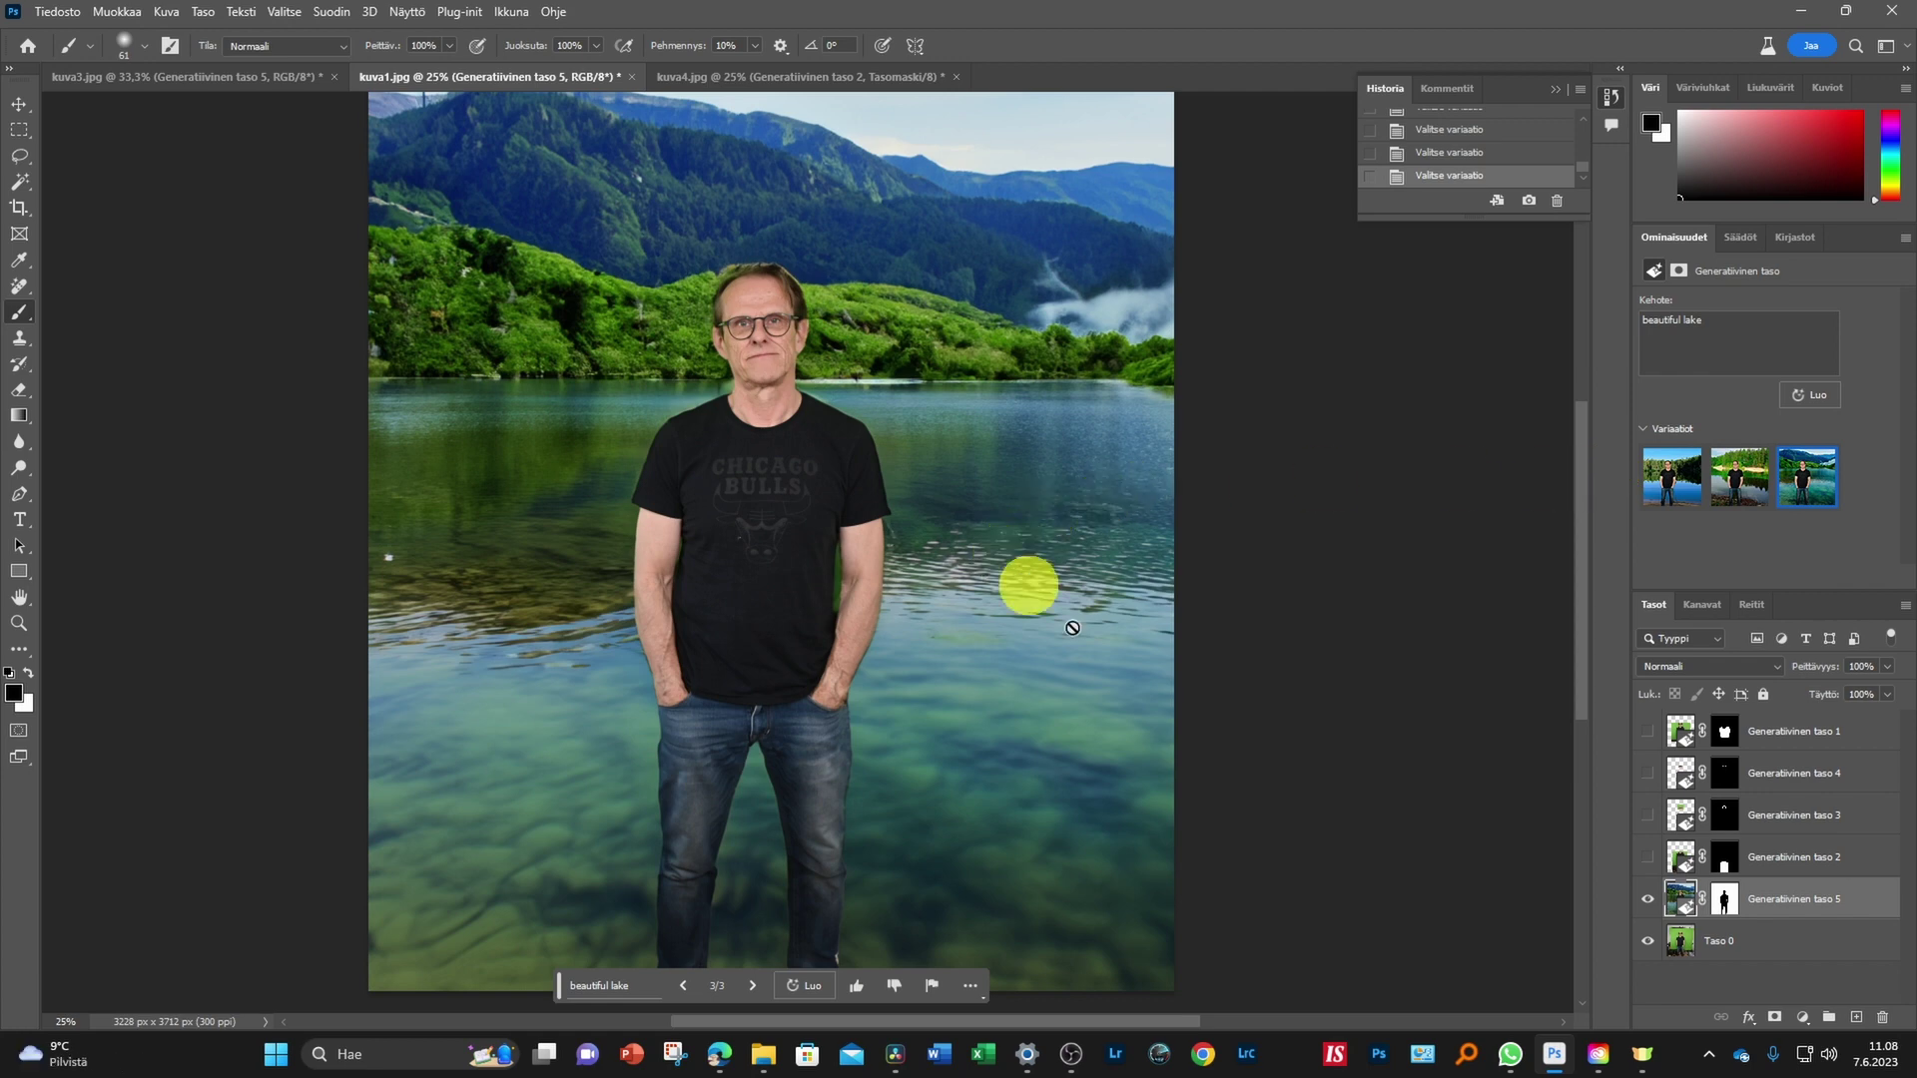
Show the trousers, hair, glasses and leather jacket generative layers
{"action": "left_click", "coordinate": [1648, 856]}
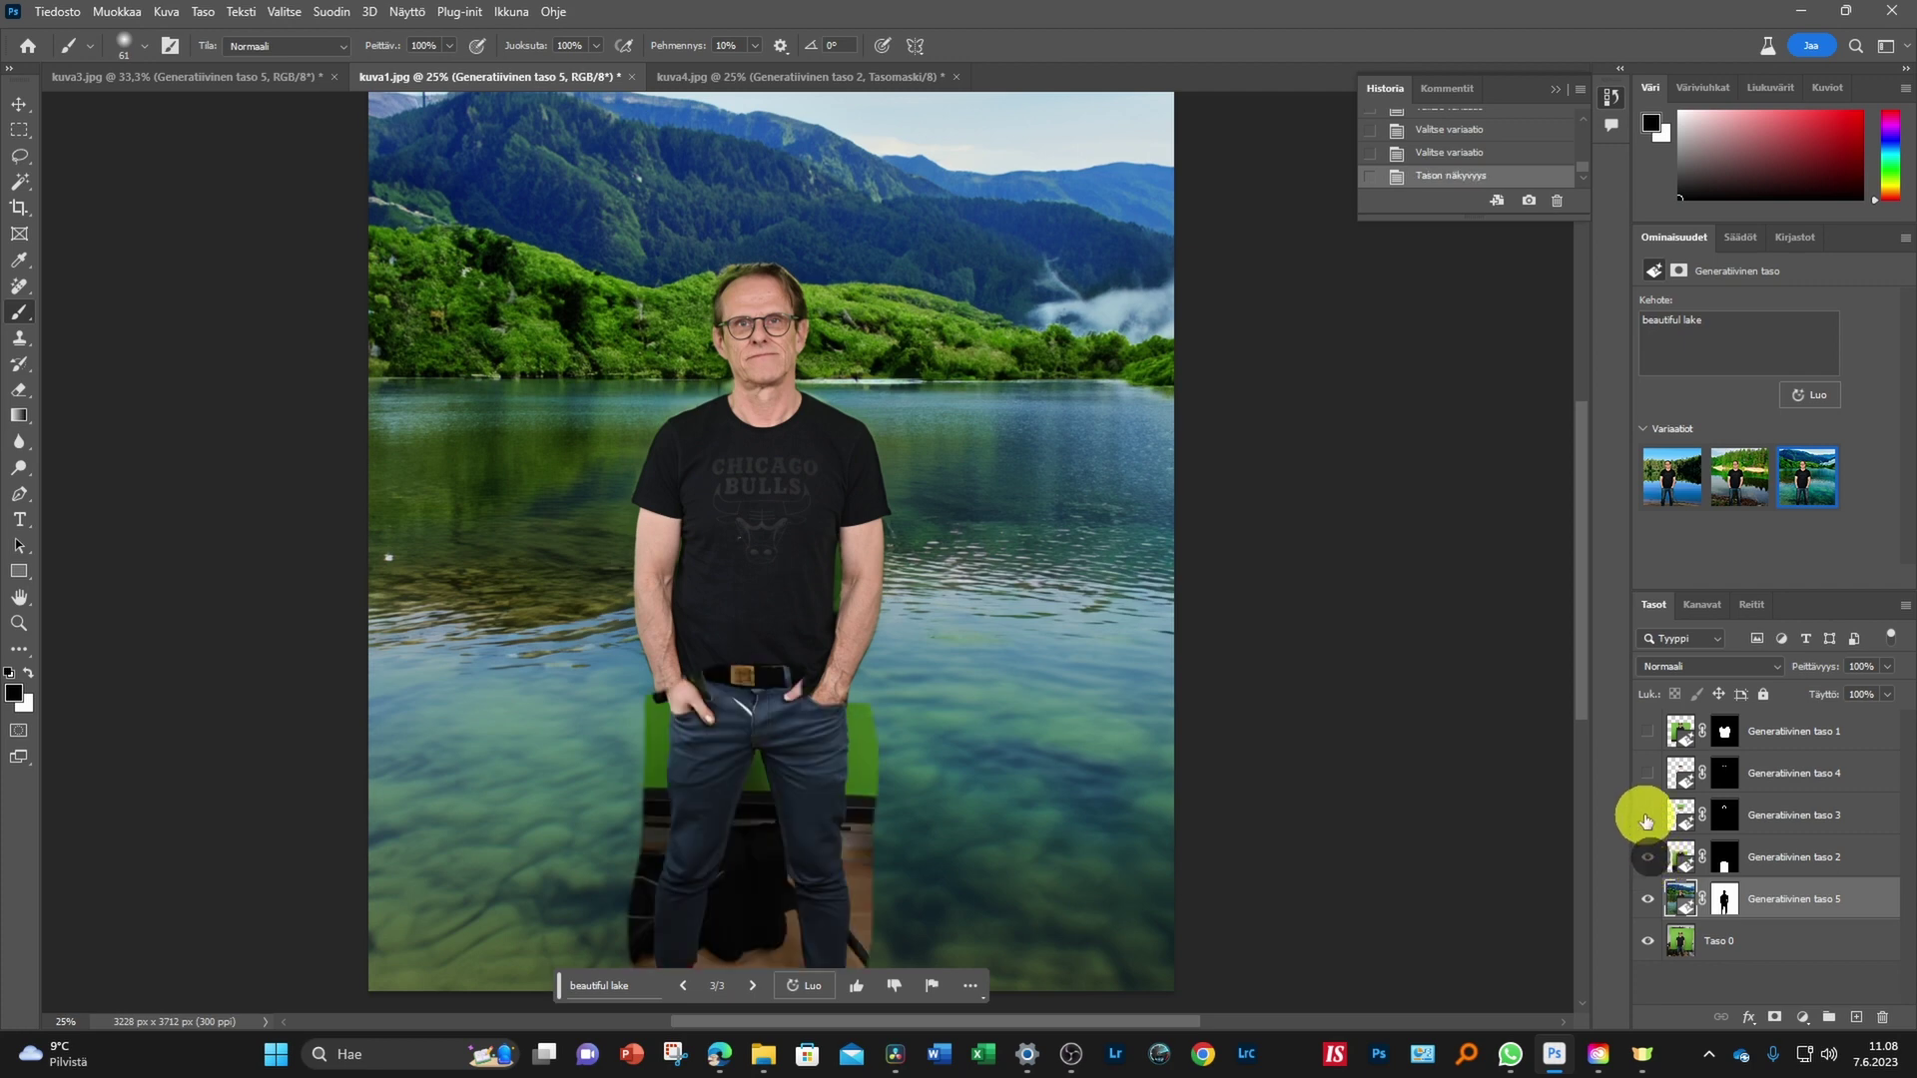
{"action": "left_click", "coordinate": [1648, 815]}
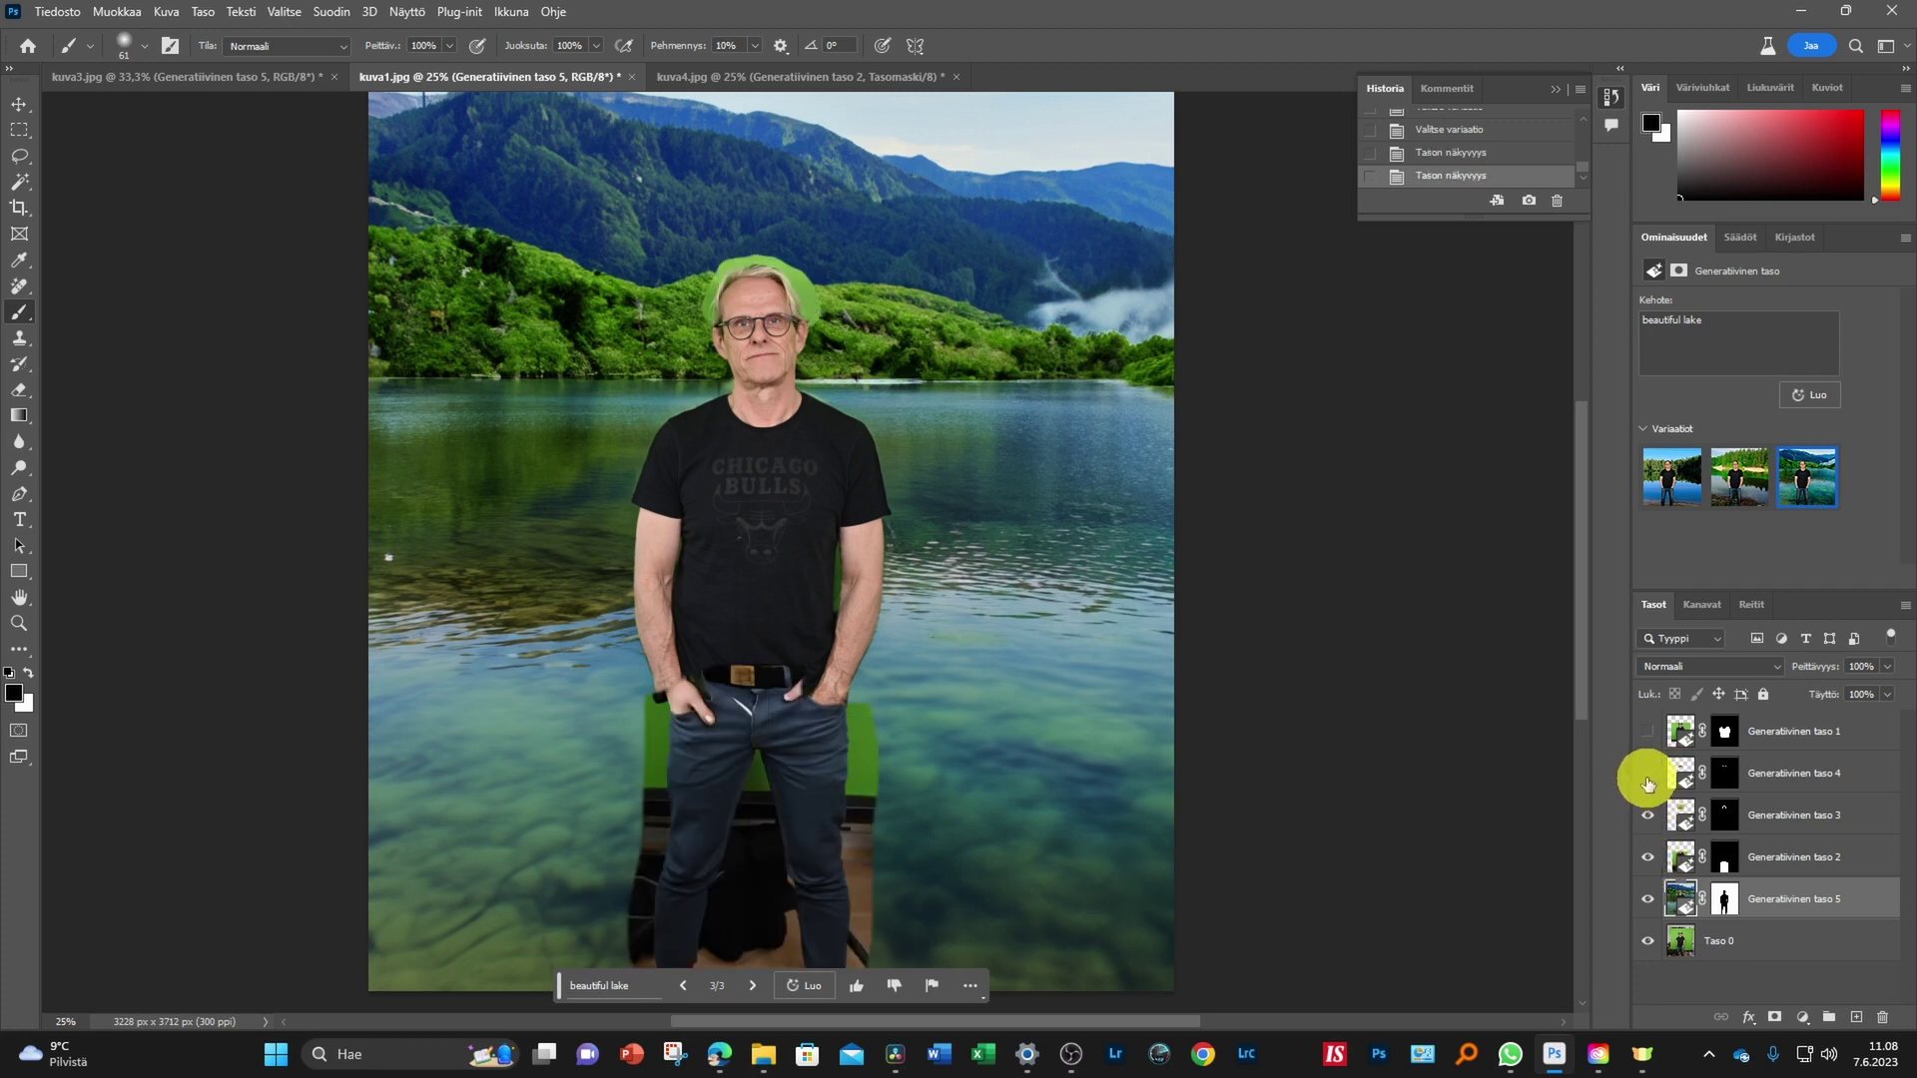
{"action": "left_click", "coordinate": [1648, 772]}
{"action": "left_click", "coordinate": [1647, 730]}
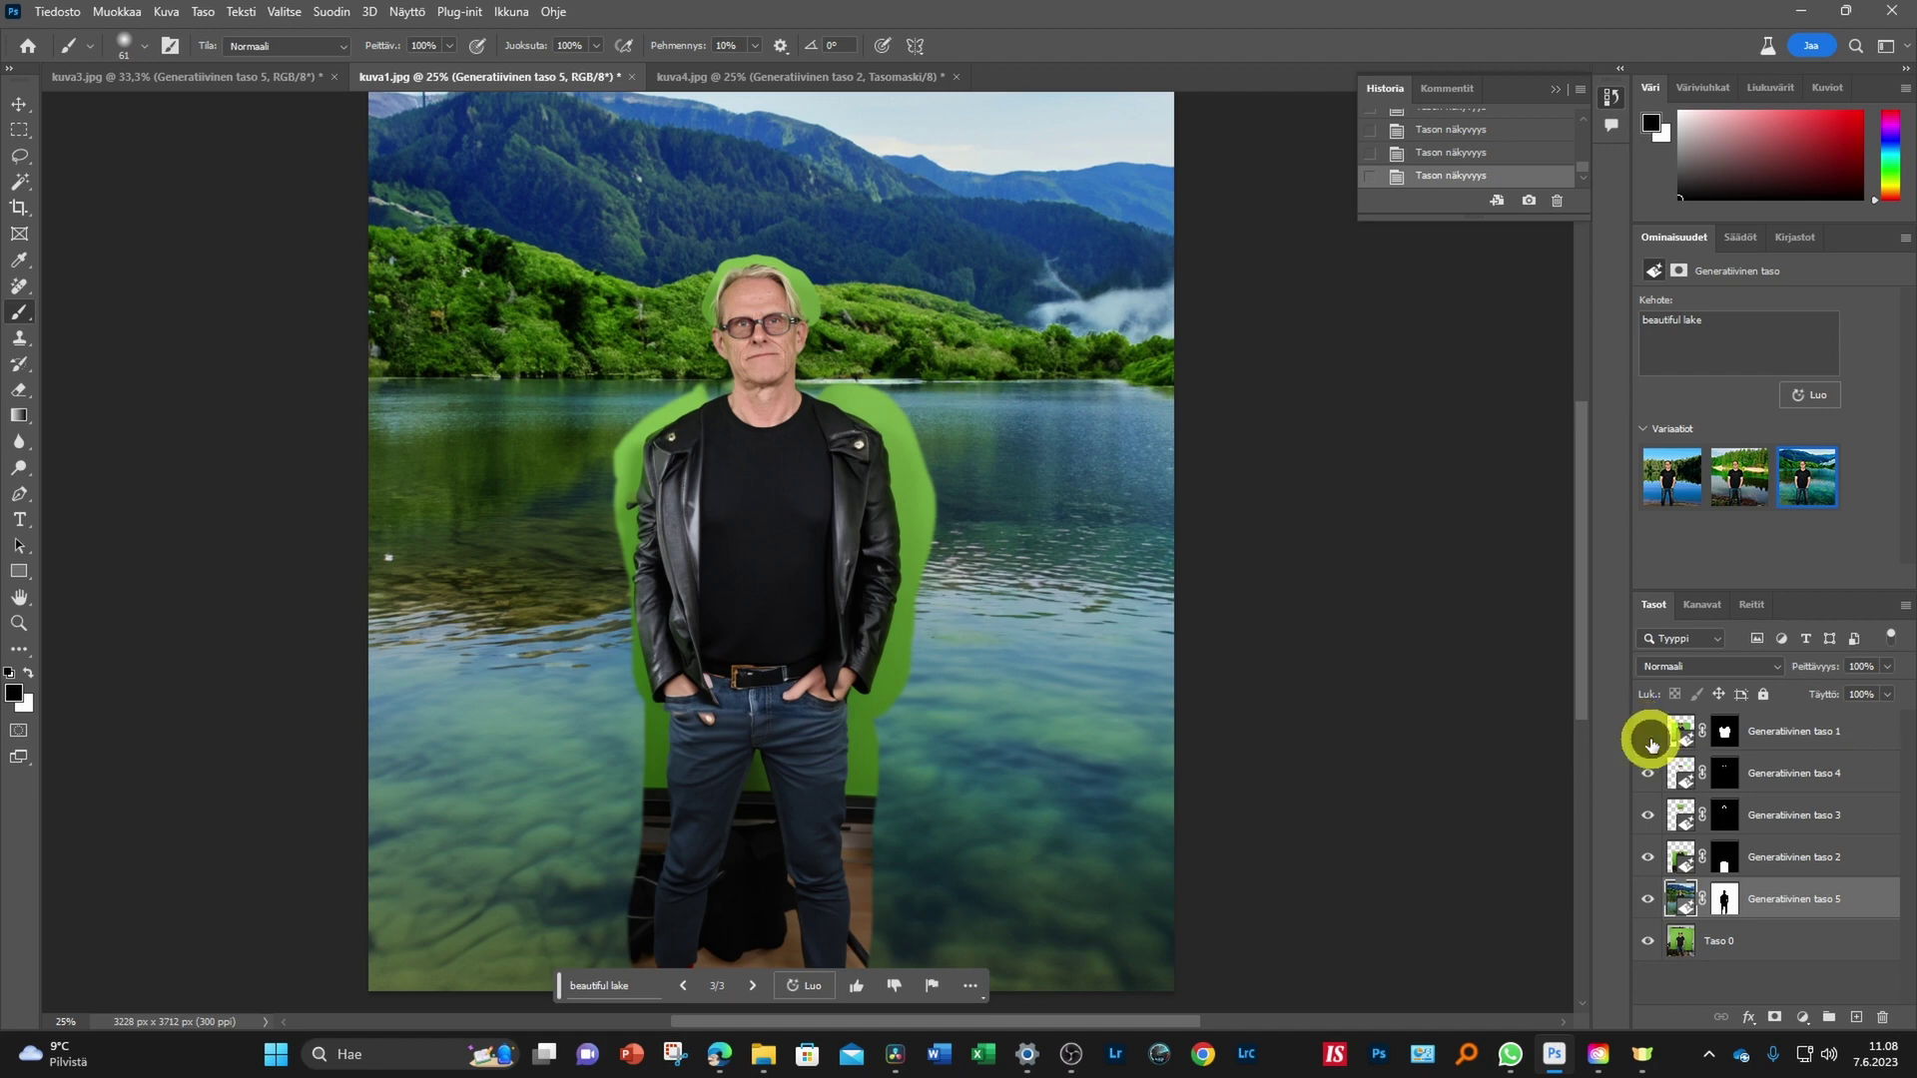
Hide all five generative layers, including the lake background layer
{"action": "left_click", "coordinate": [1647, 734]}
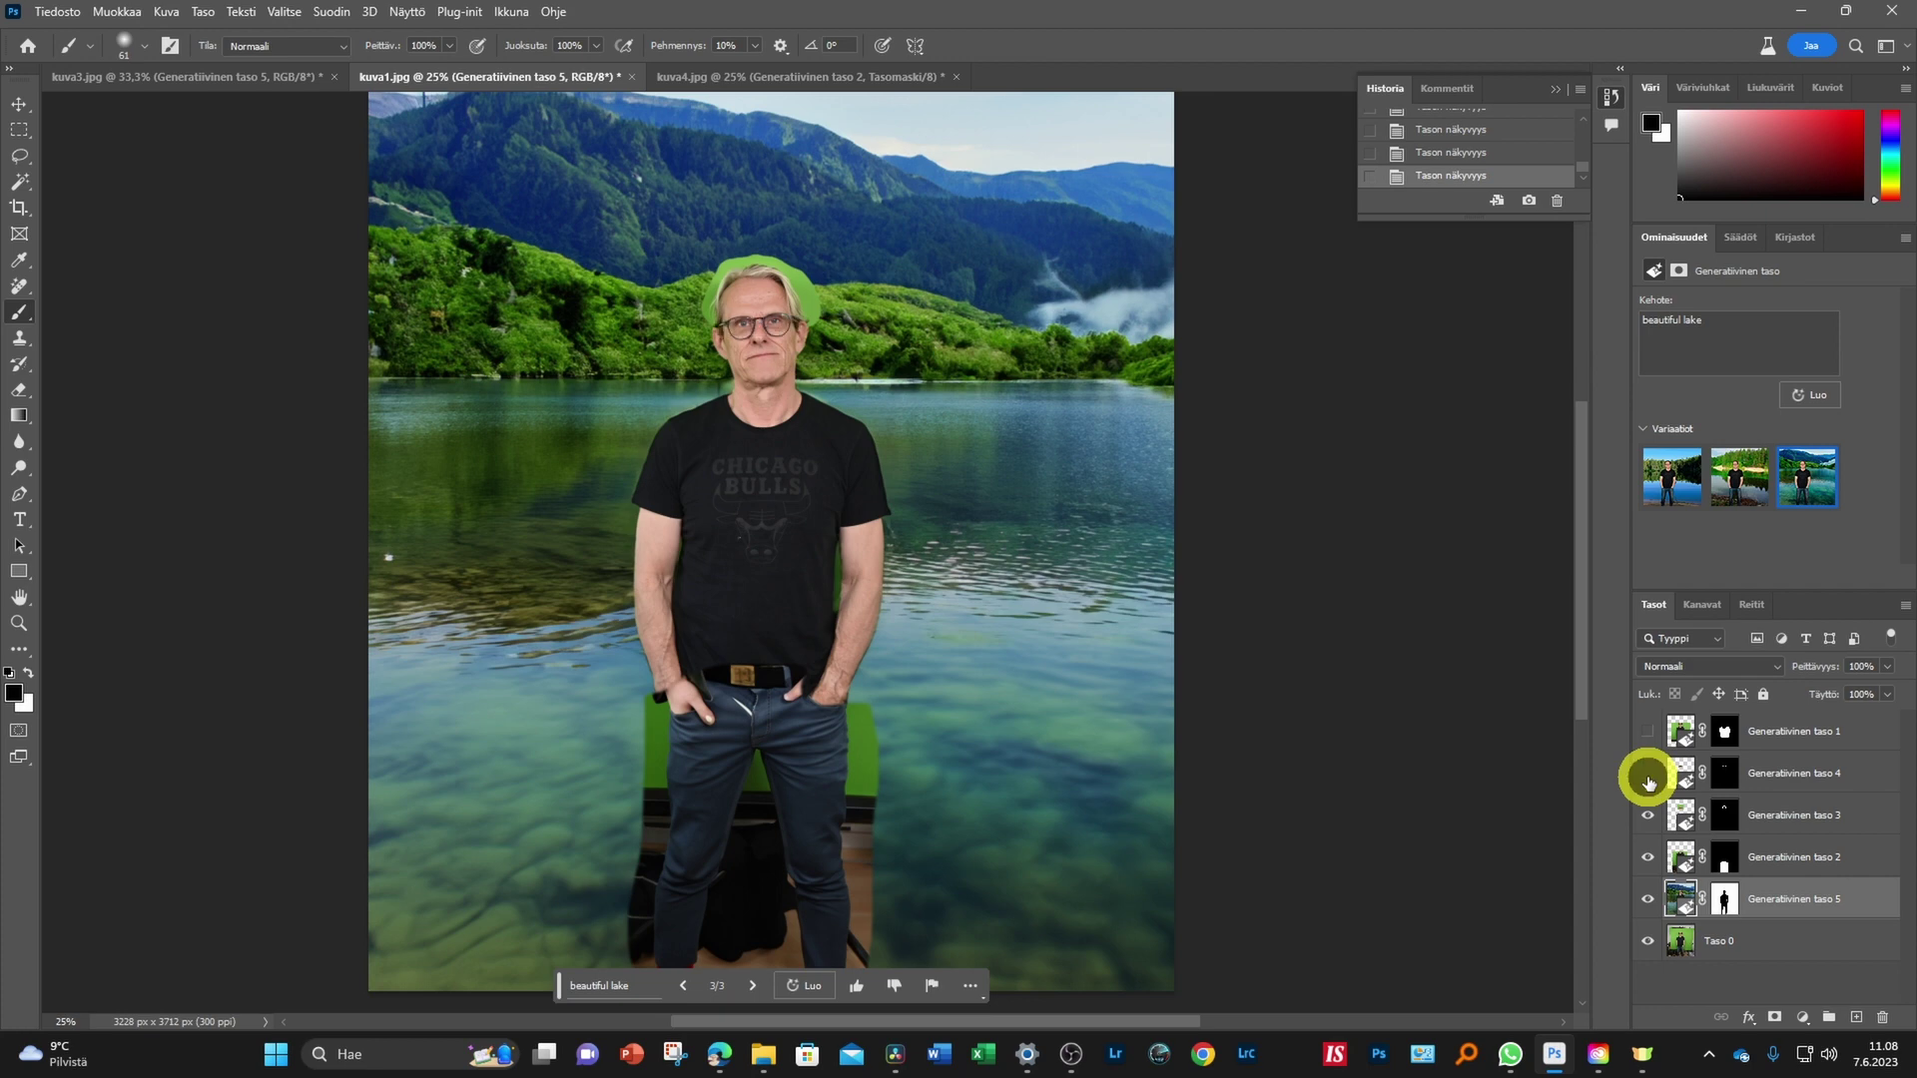
{"action": "left_click", "coordinate": [1647, 774]}
{"action": "left_click", "coordinate": [1647, 816]}
{"action": "left_click", "coordinate": [1647, 858]}
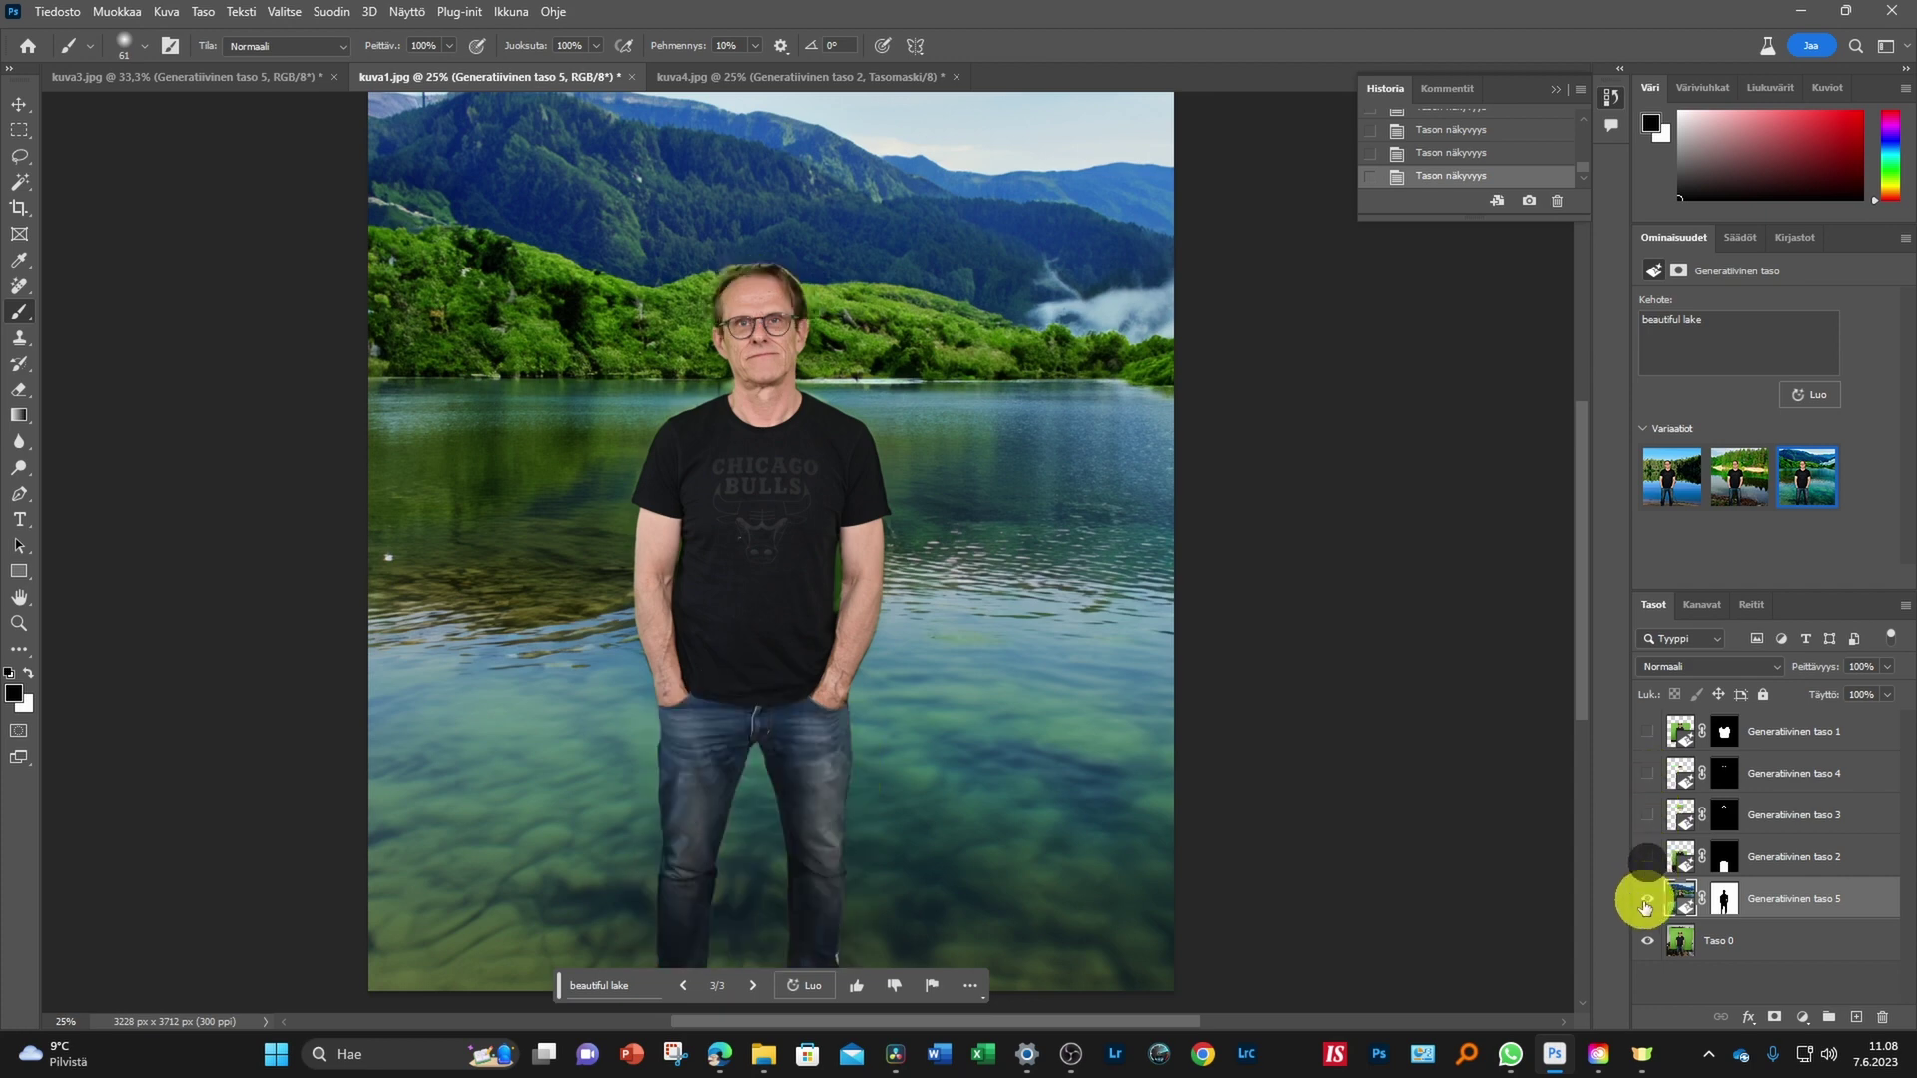
{"action": "left_click", "coordinate": [1647, 899]}
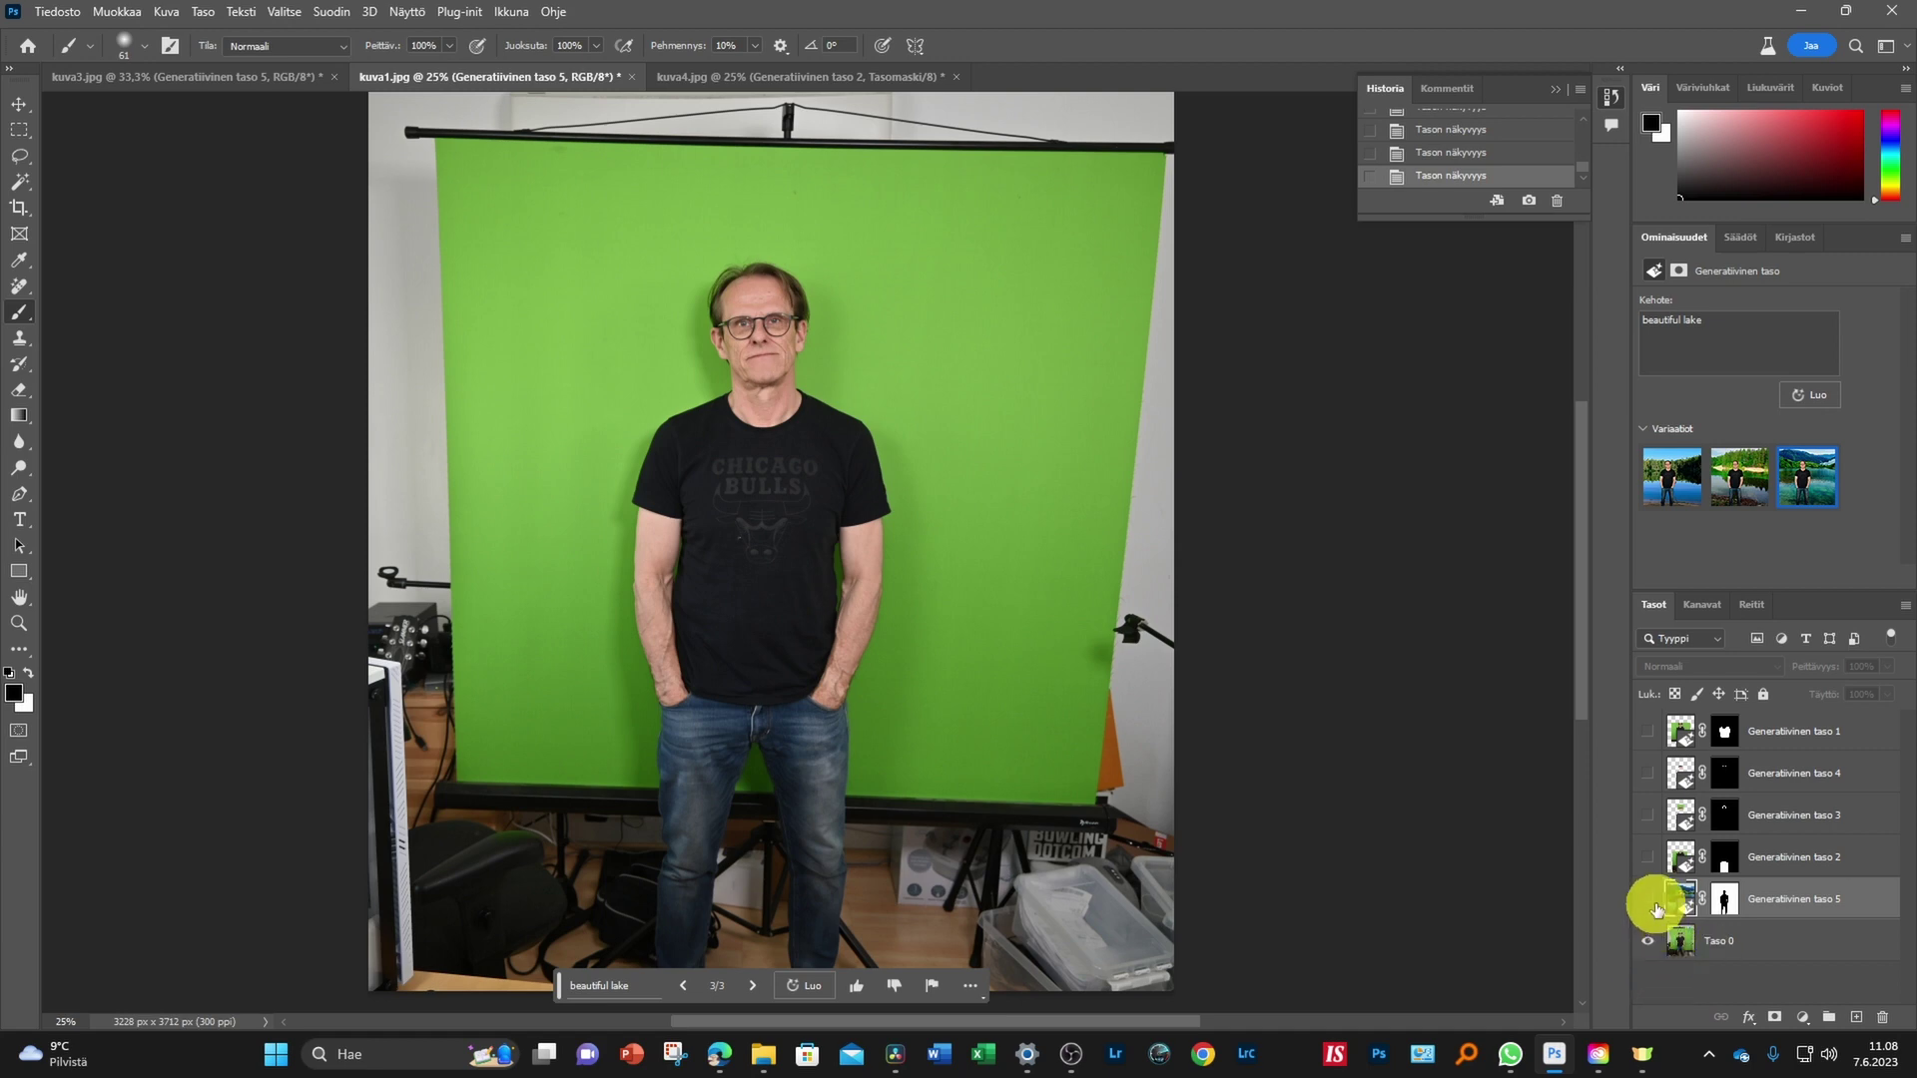
Show the jeans, blond hair, glasses and jacket layers again and select the blond hair layer
{"action": "left_click", "coordinate": [1647, 858]}
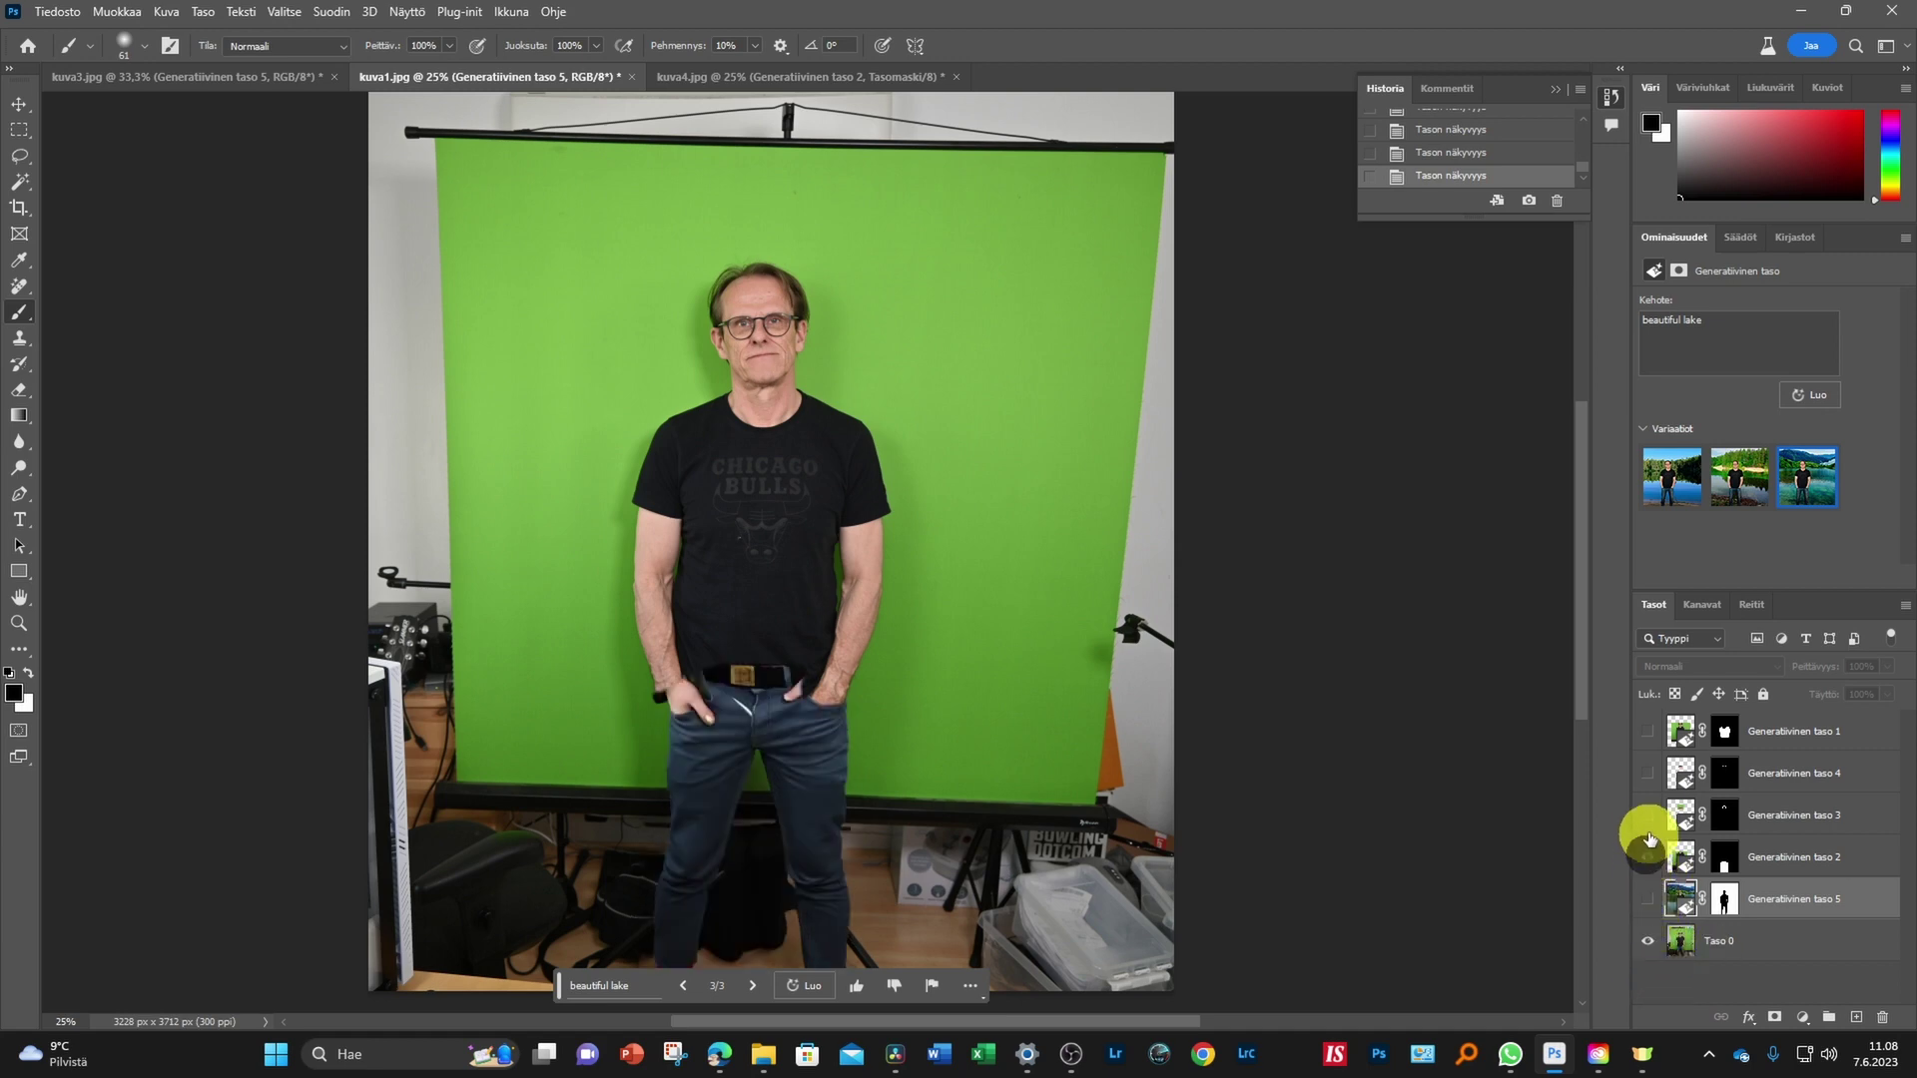
{"action": "left_click", "coordinate": [1648, 814]}
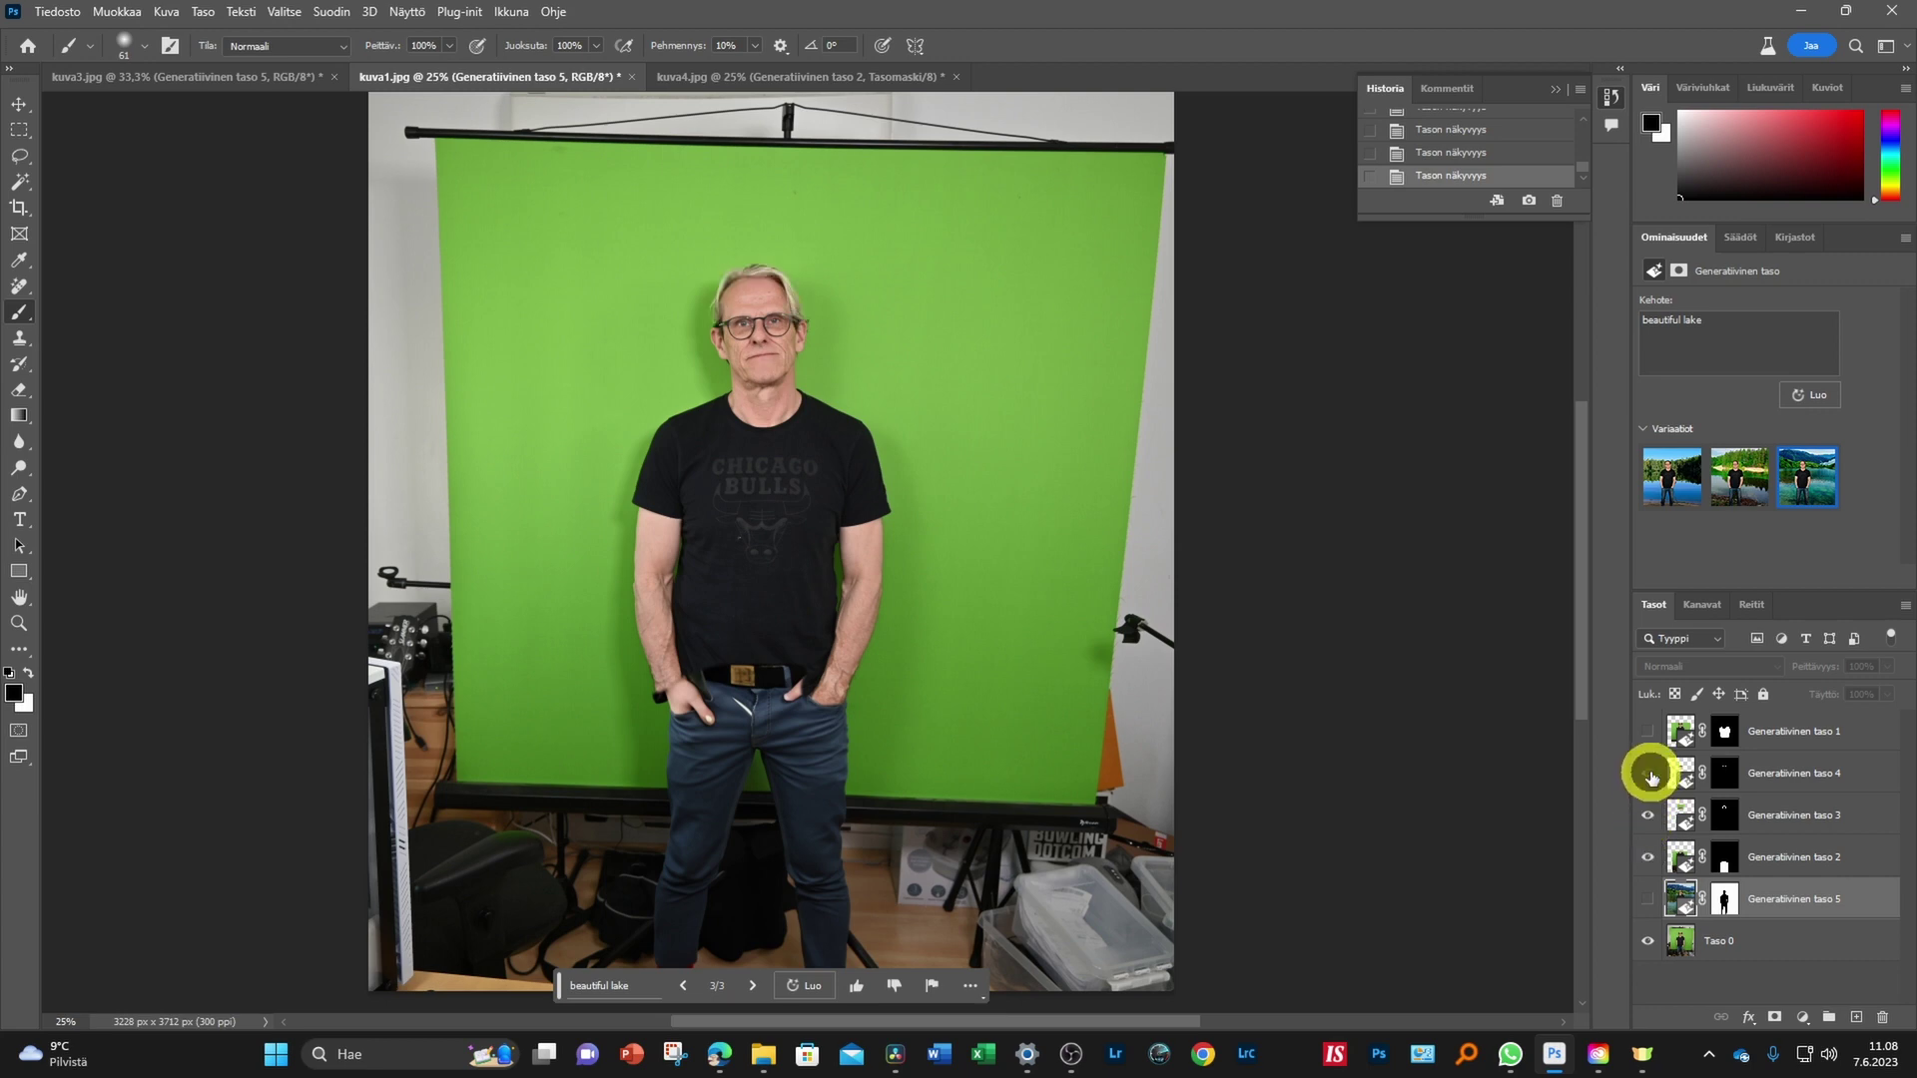
{"action": "left_click", "coordinate": [1647, 773]}
{"action": "left_click", "coordinate": [1647, 731]}
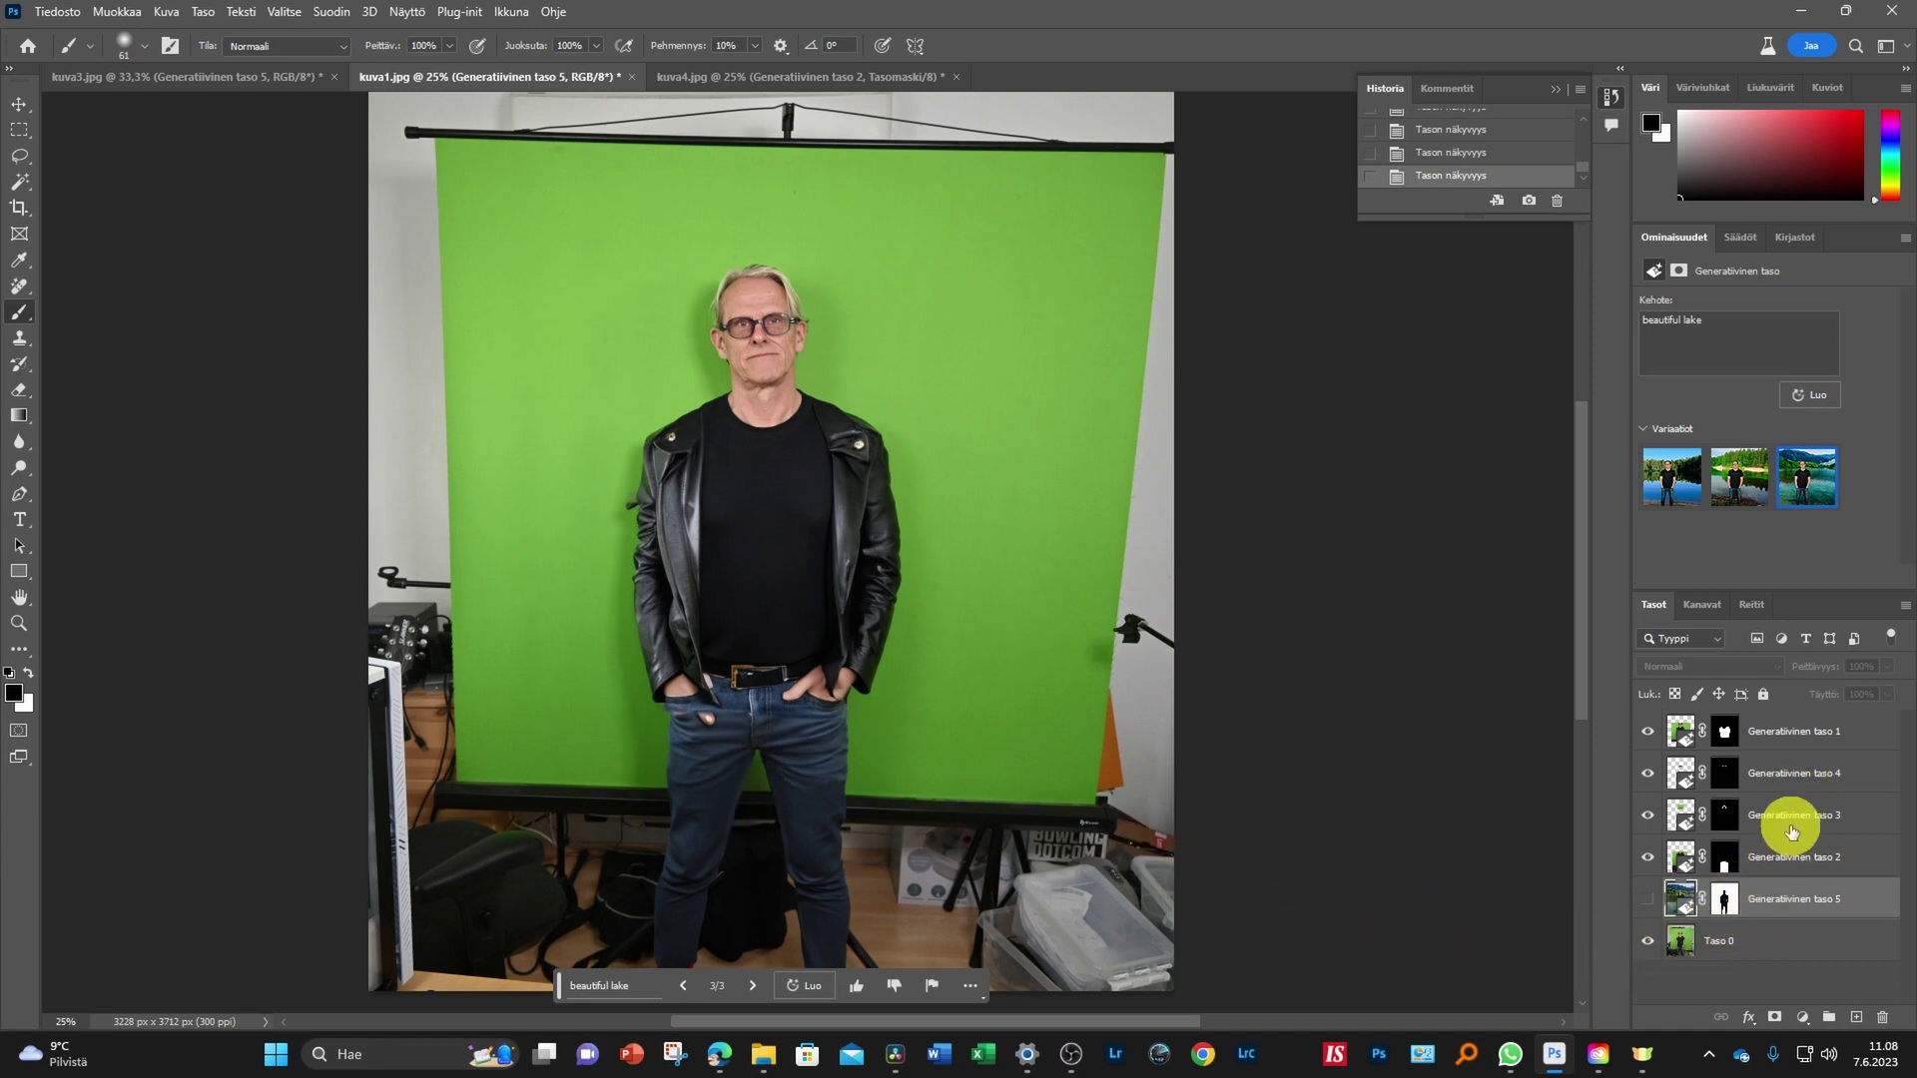
{"action": "left_click", "coordinate": [1687, 825]}
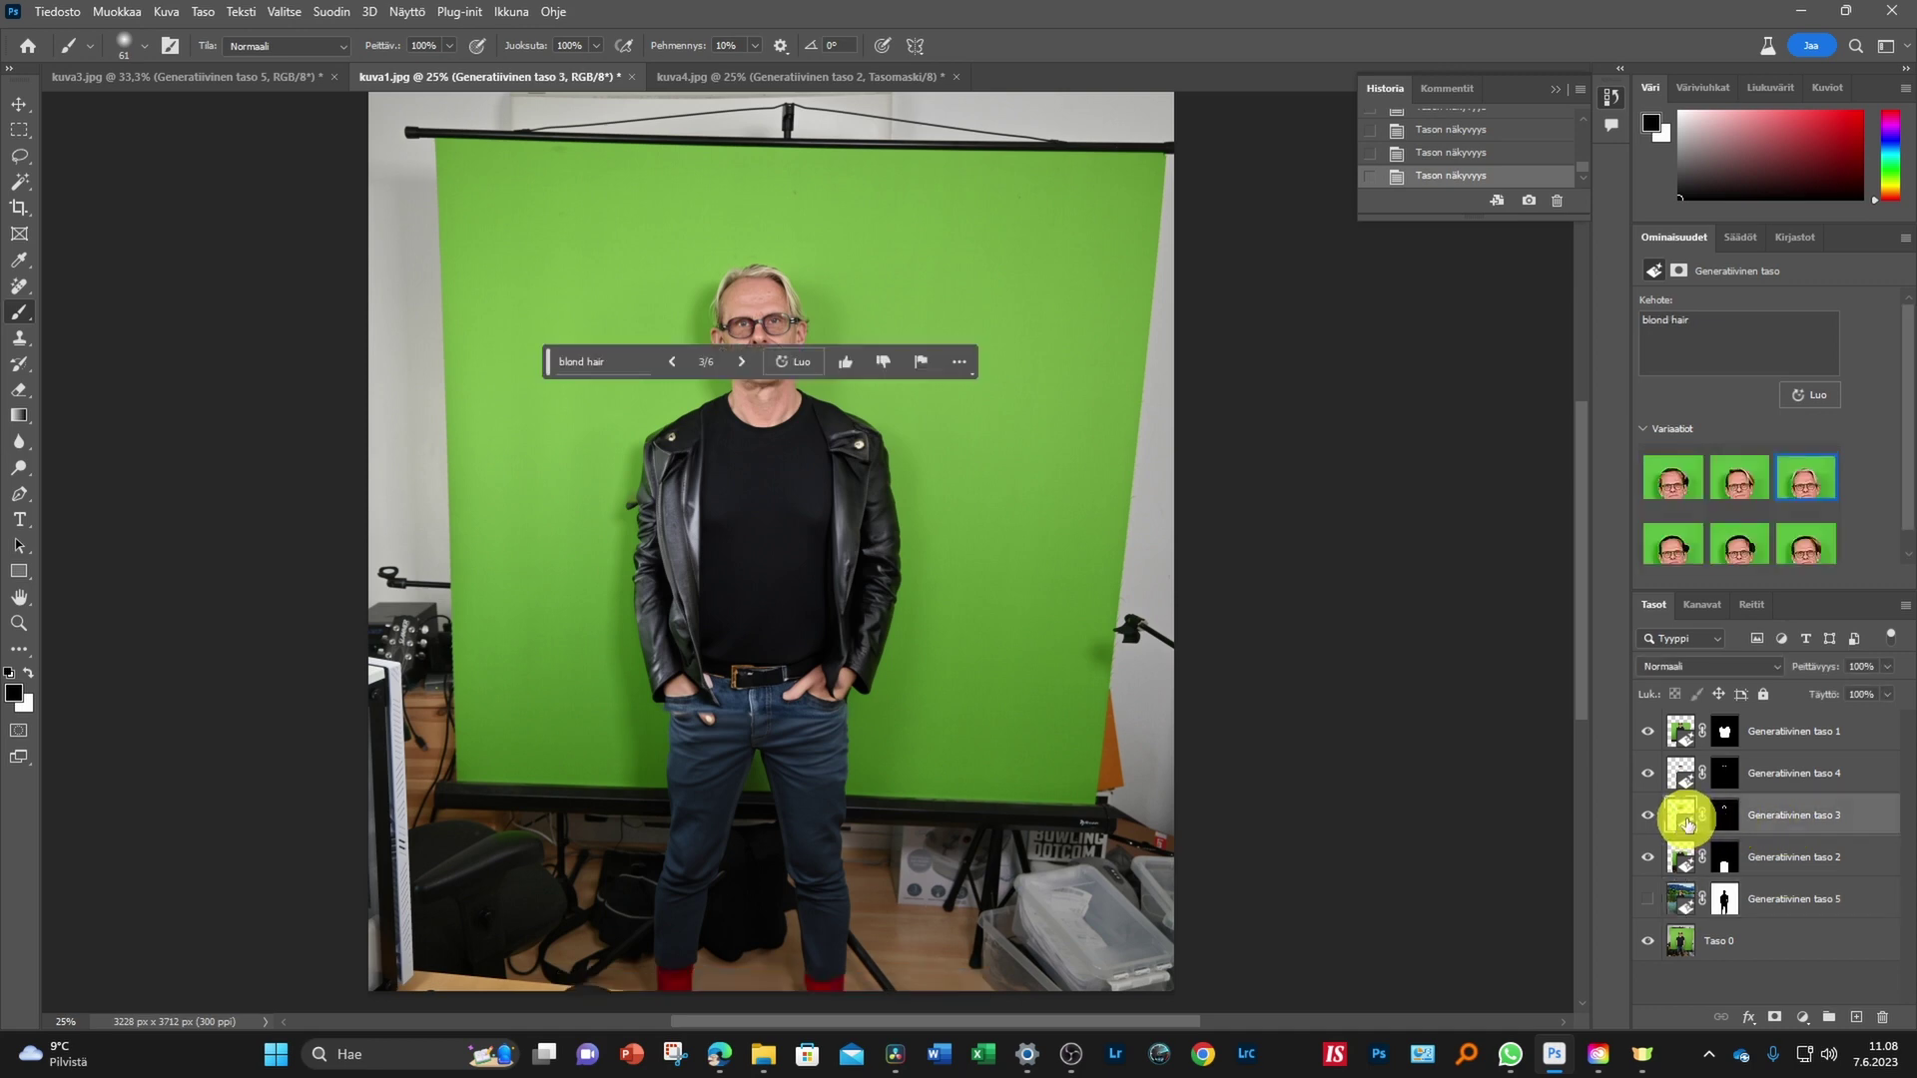
Review the glasses, trousers, hair and jacket layer prompts, then target Generative layer 1's mask
{"action": "left_click", "coordinate": [1684, 774]}
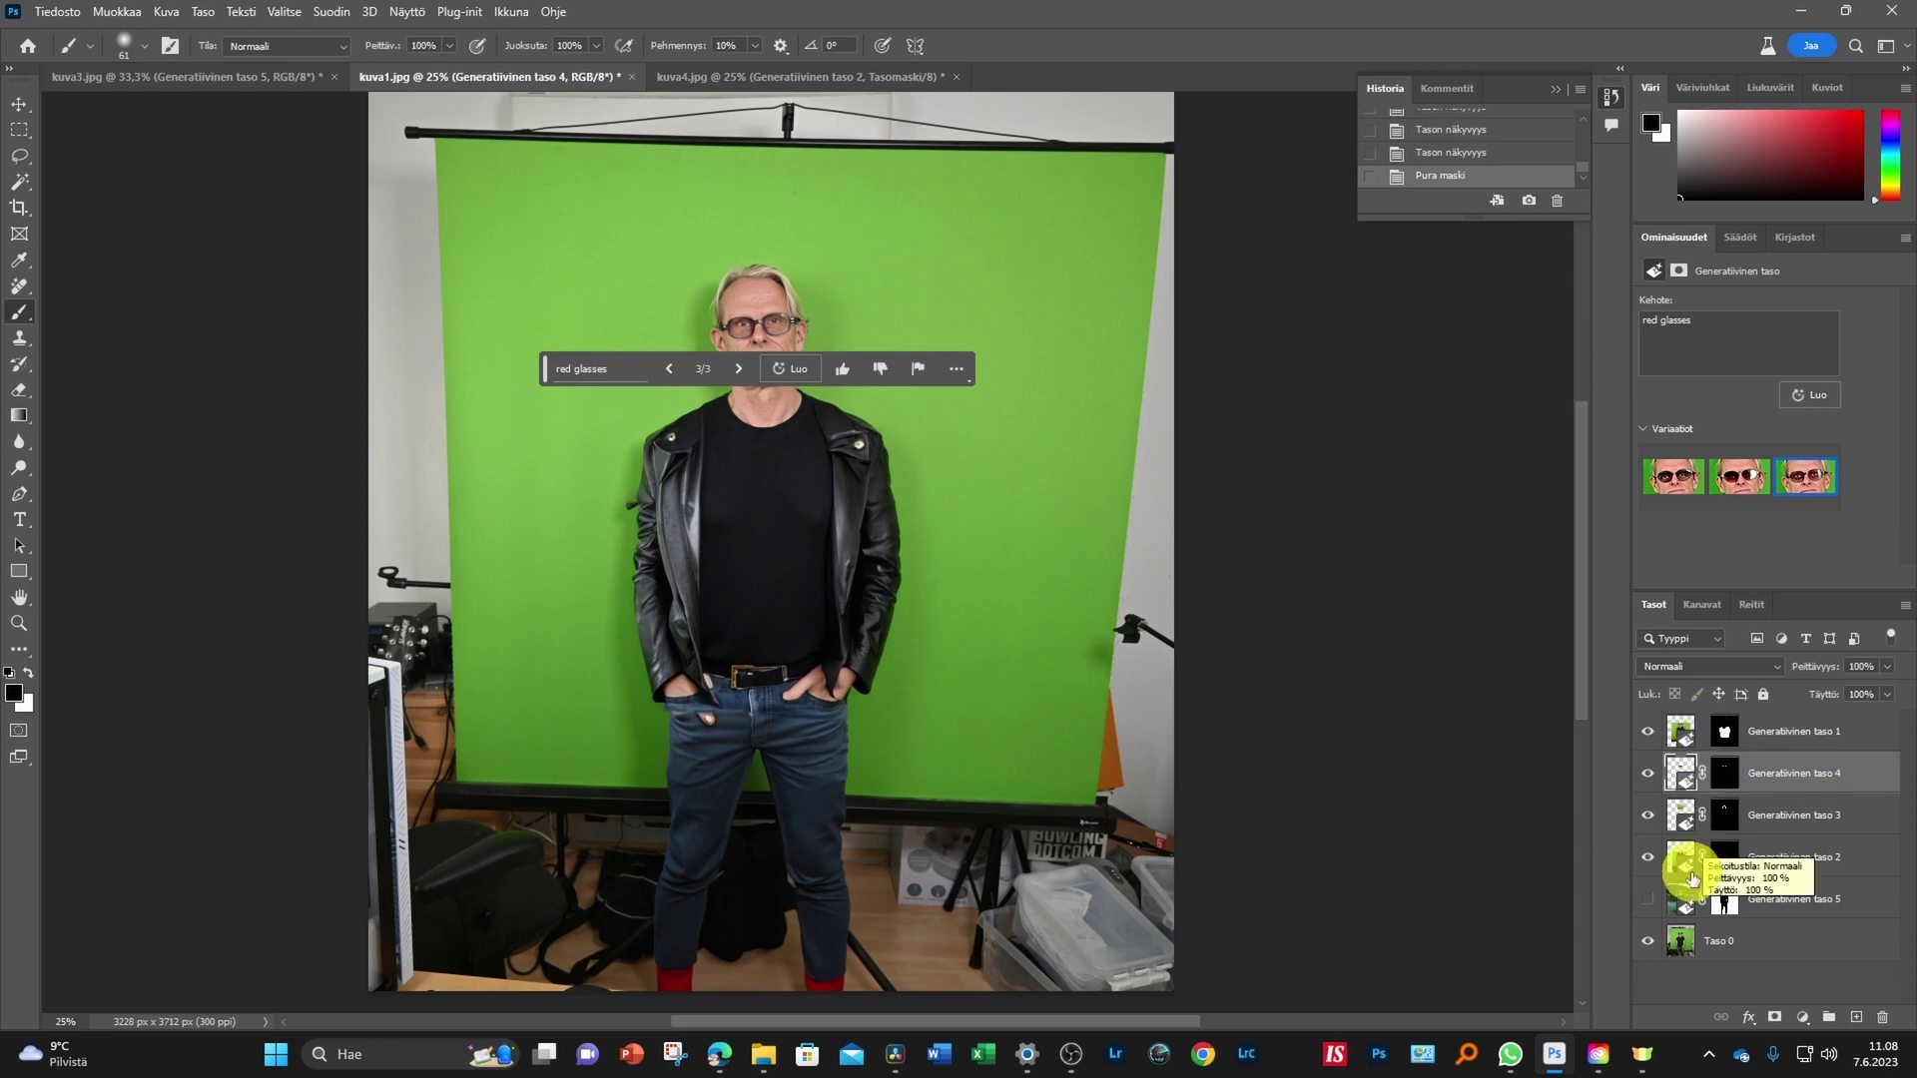
{"action": "left_click", "coordinate": [1684, 872]}
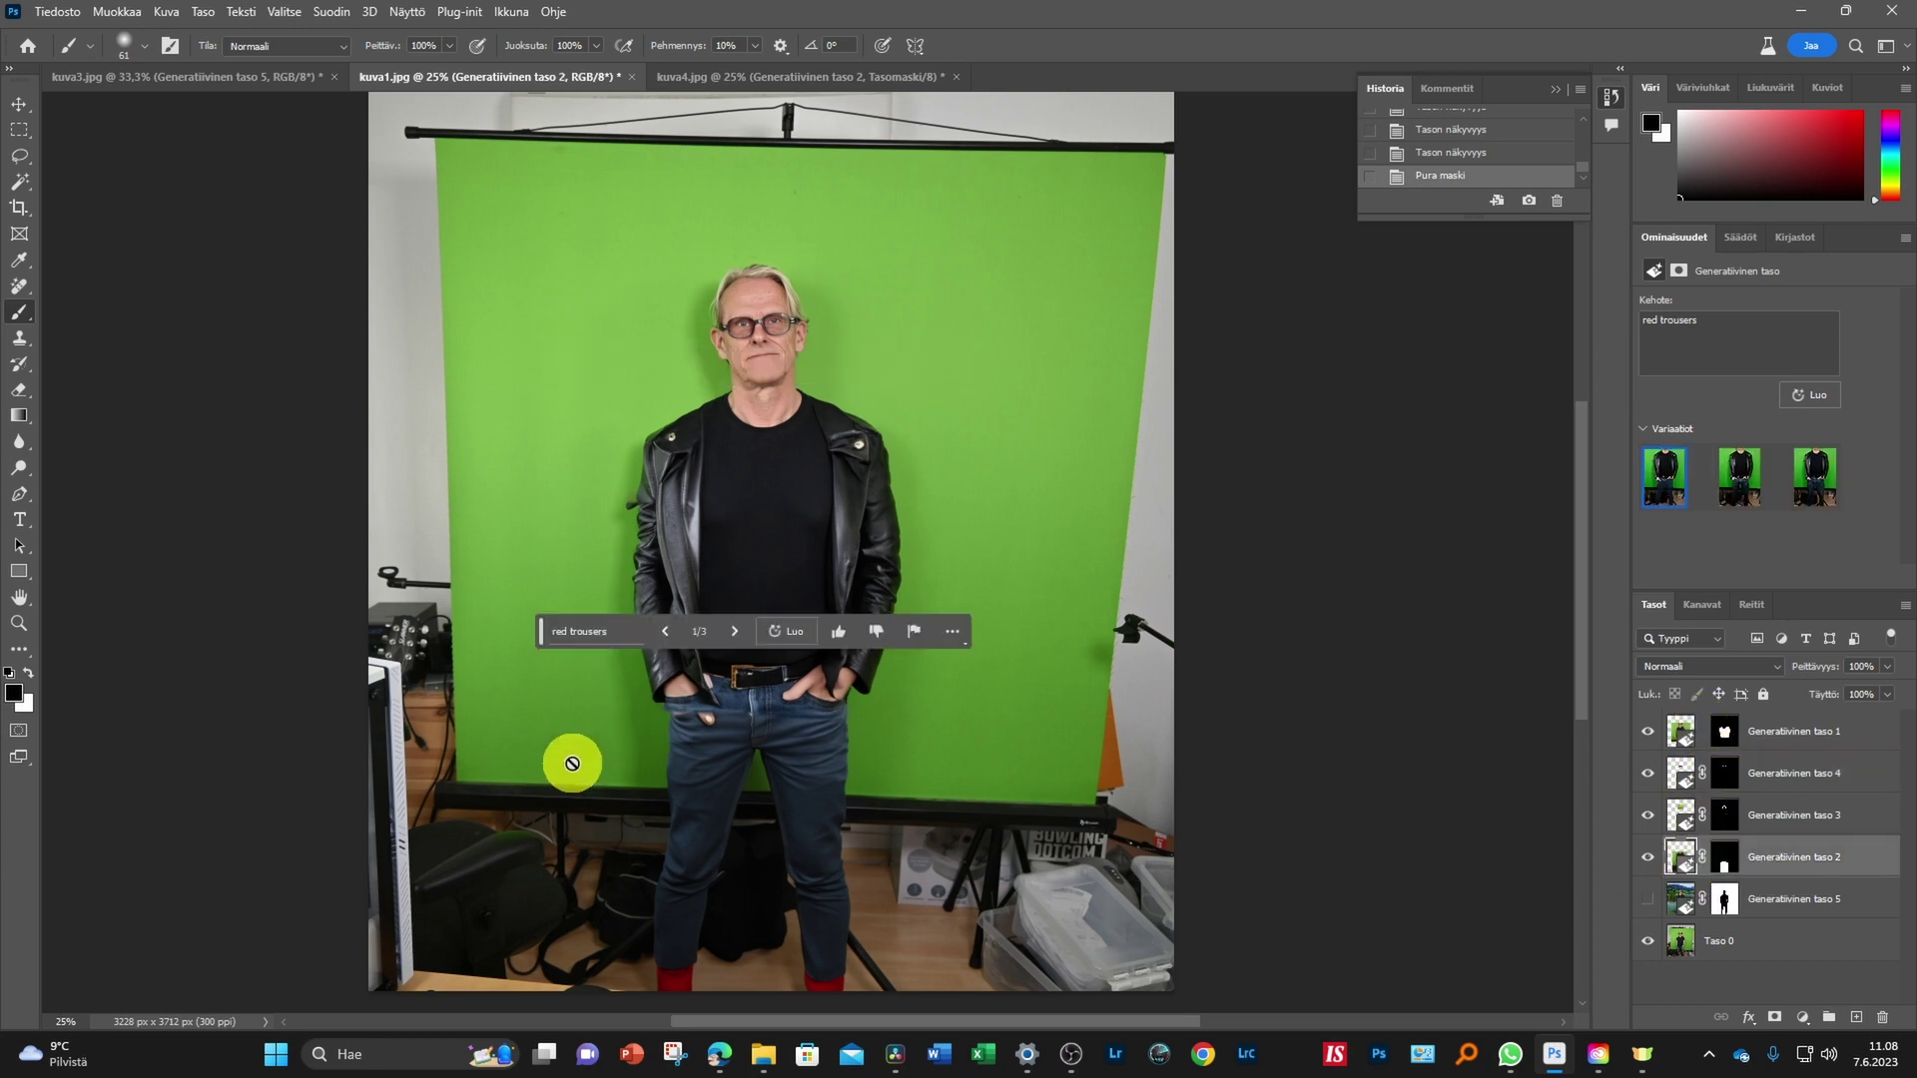
{"action": "left_click", "coordinate": [1683, 819]}
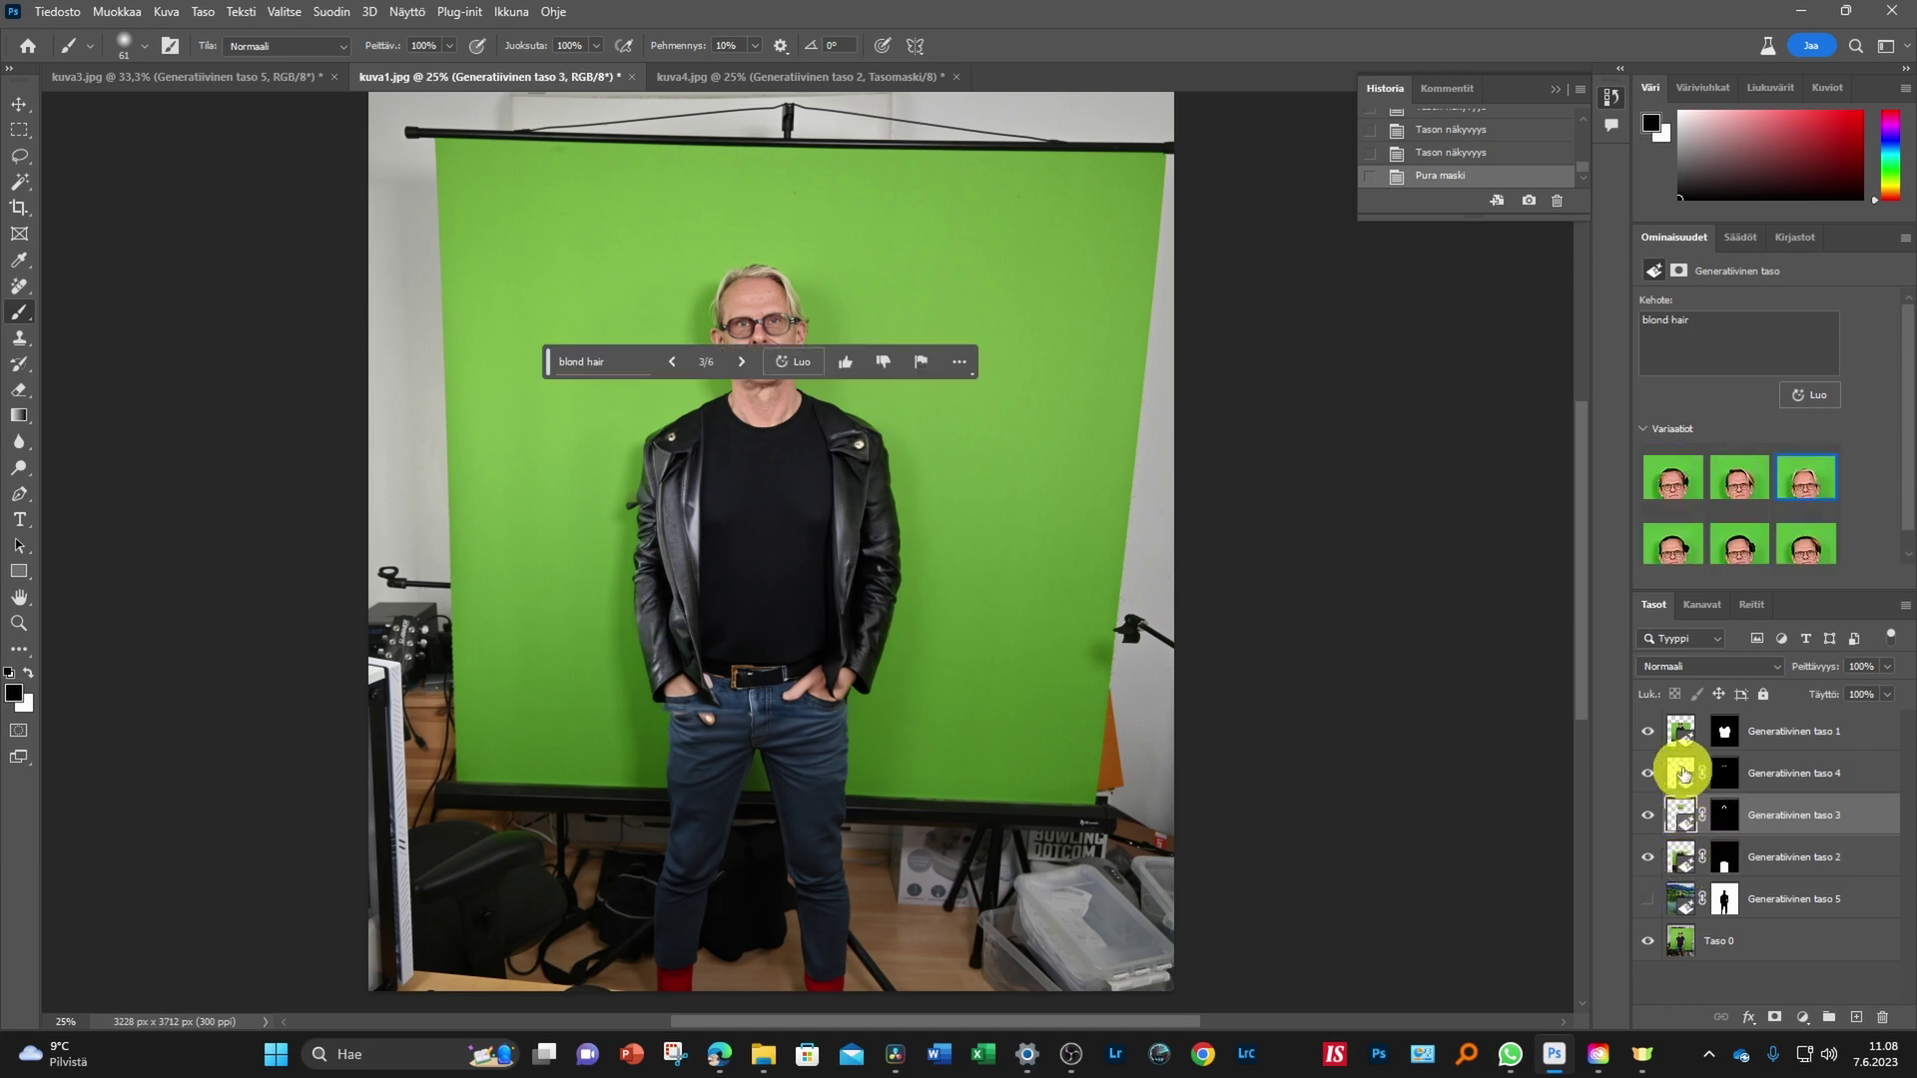
{"action": "left_click", "coordinate": [1683, 772]}
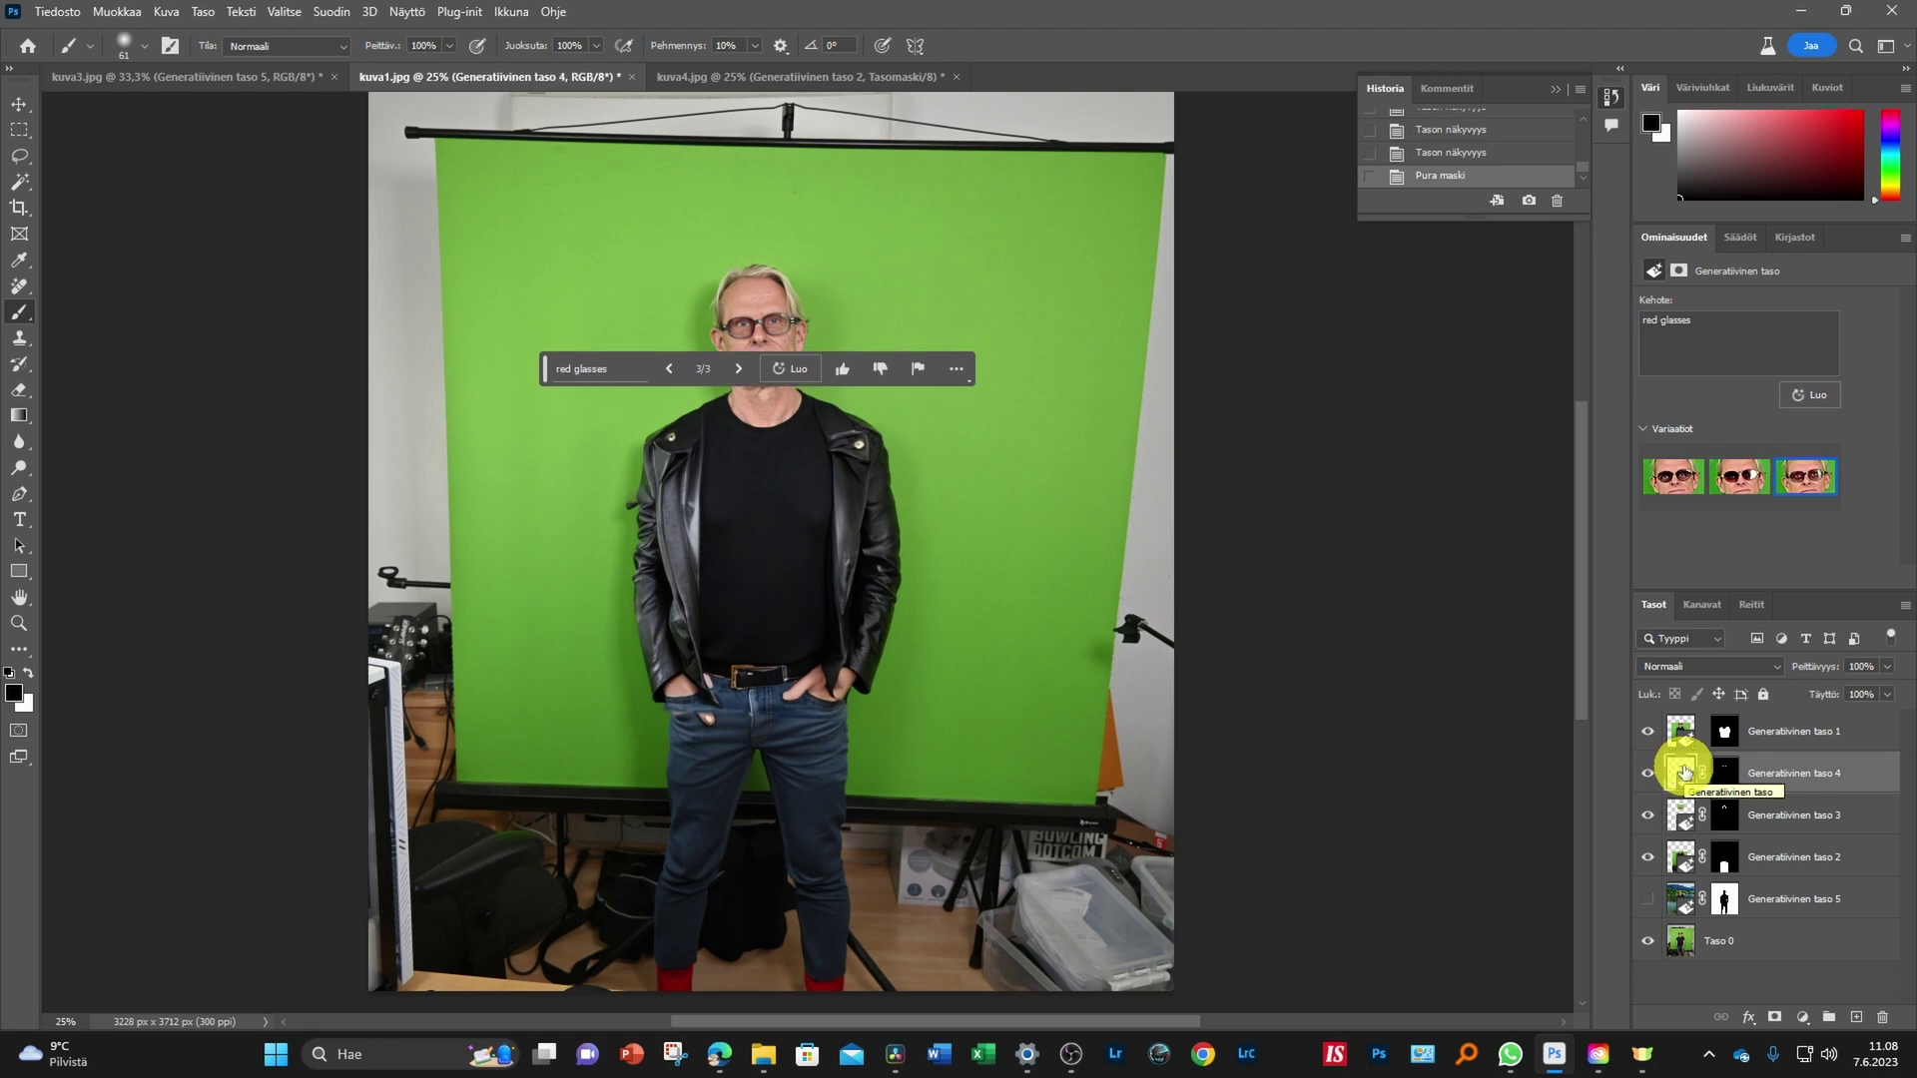
{"action": "left_click", "coordinate": [1683, 737]}
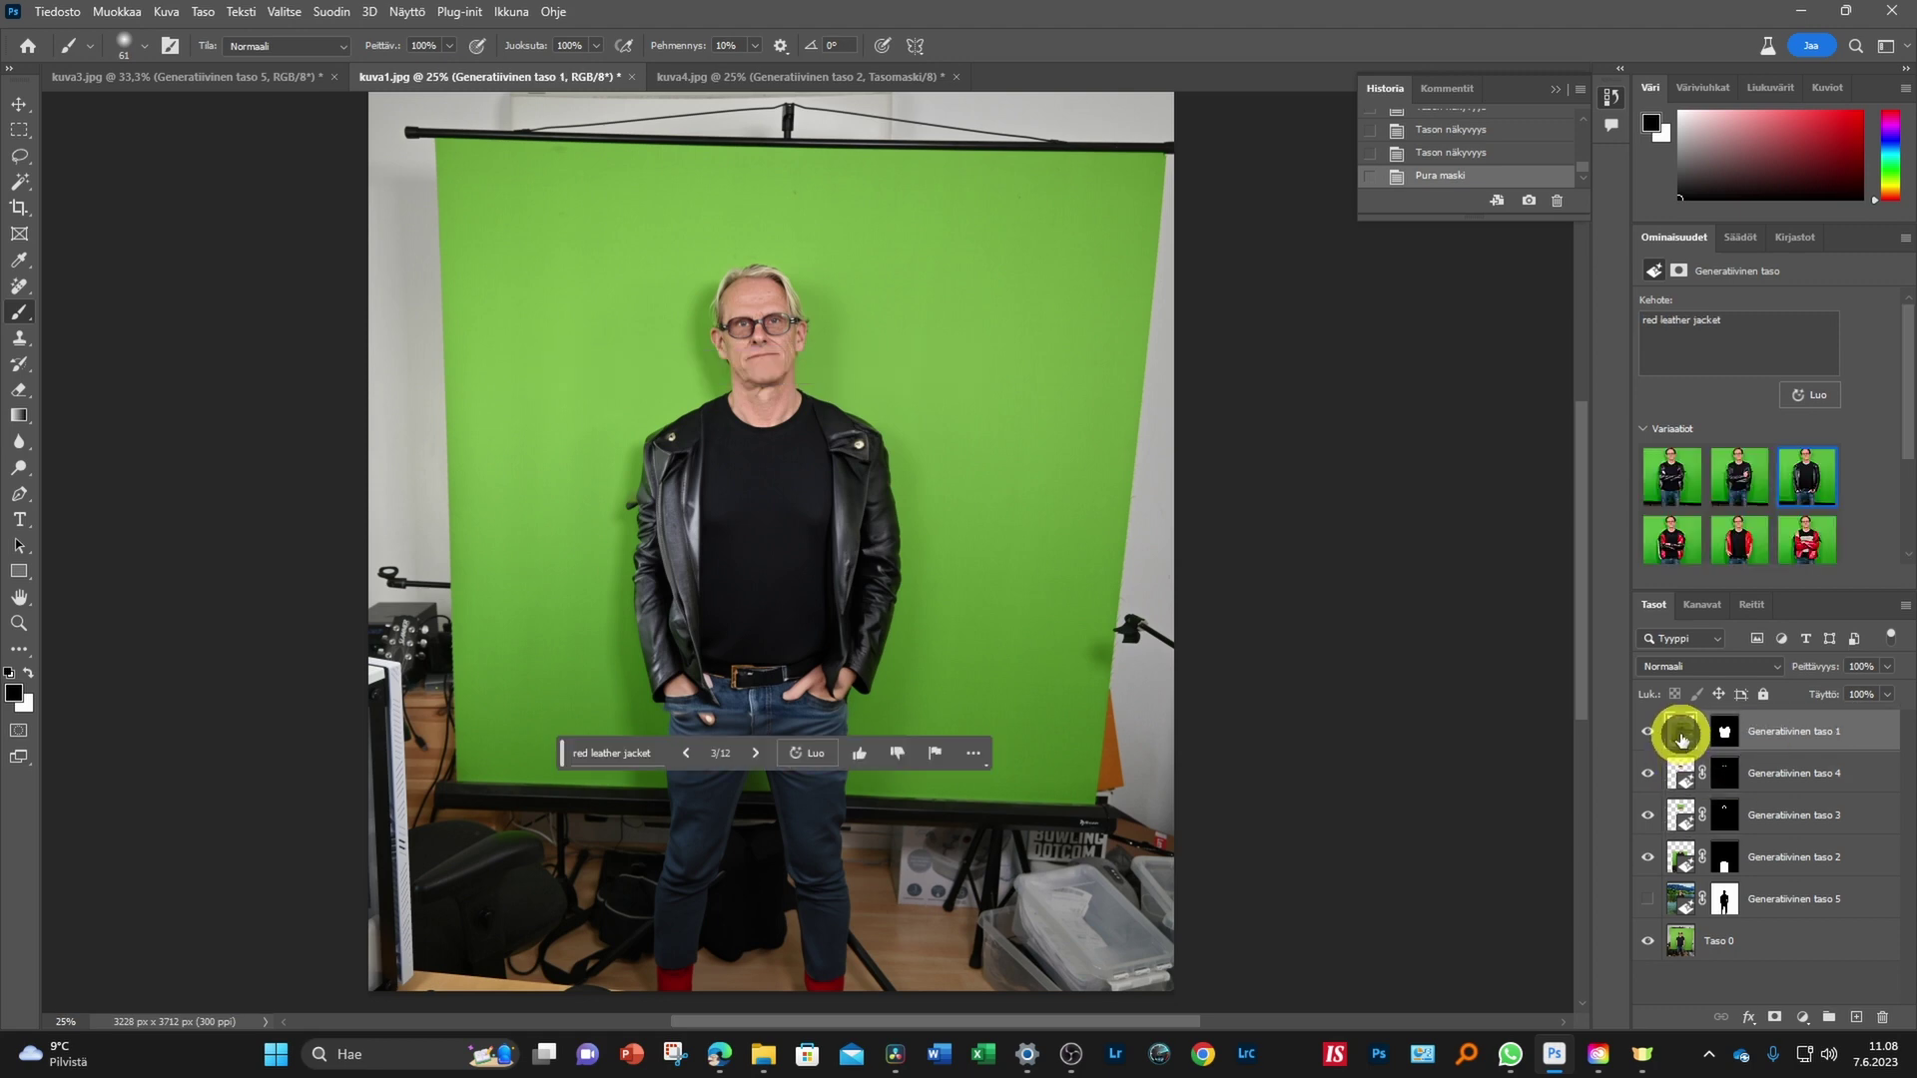
{"action": "left_click_drag", "start_coordinate": [551, 784], "coordinate": [505, 878]}
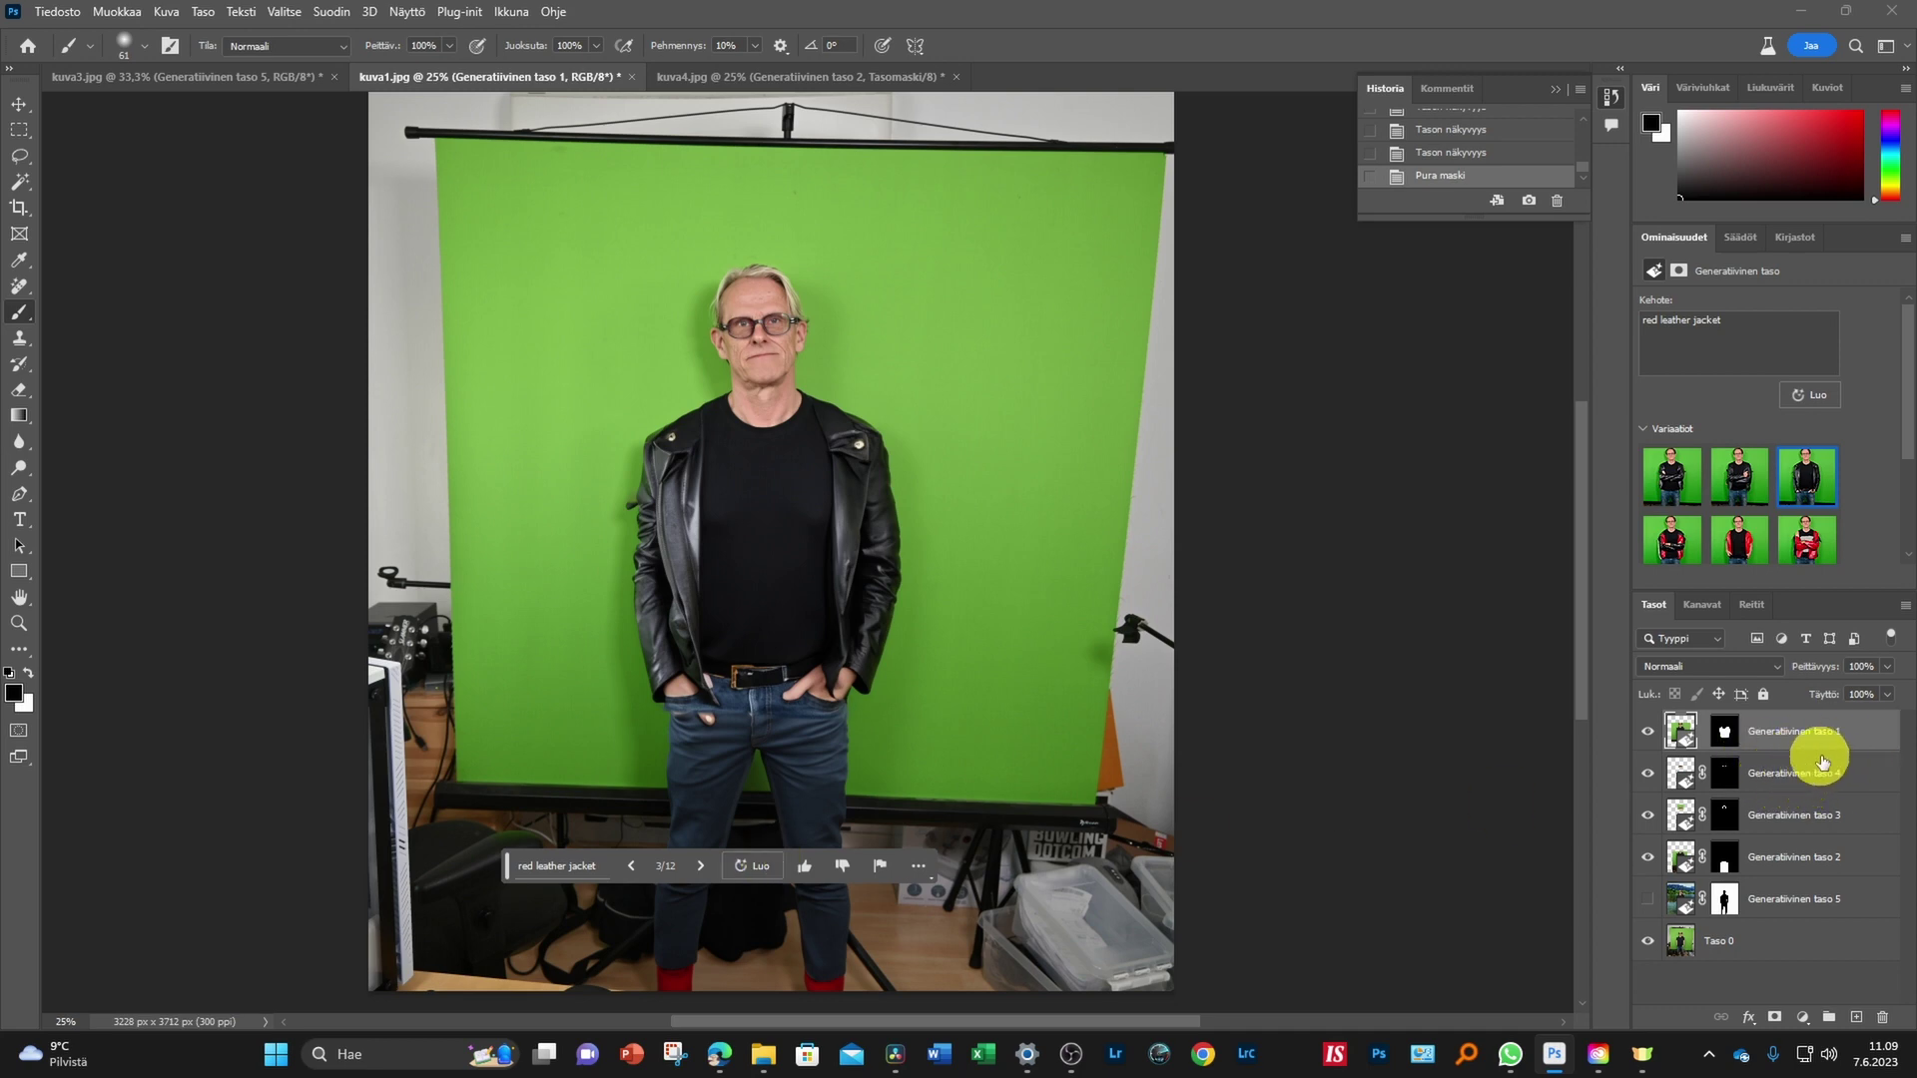
{"action": "left_click", "coordinate": [1714, 739]}
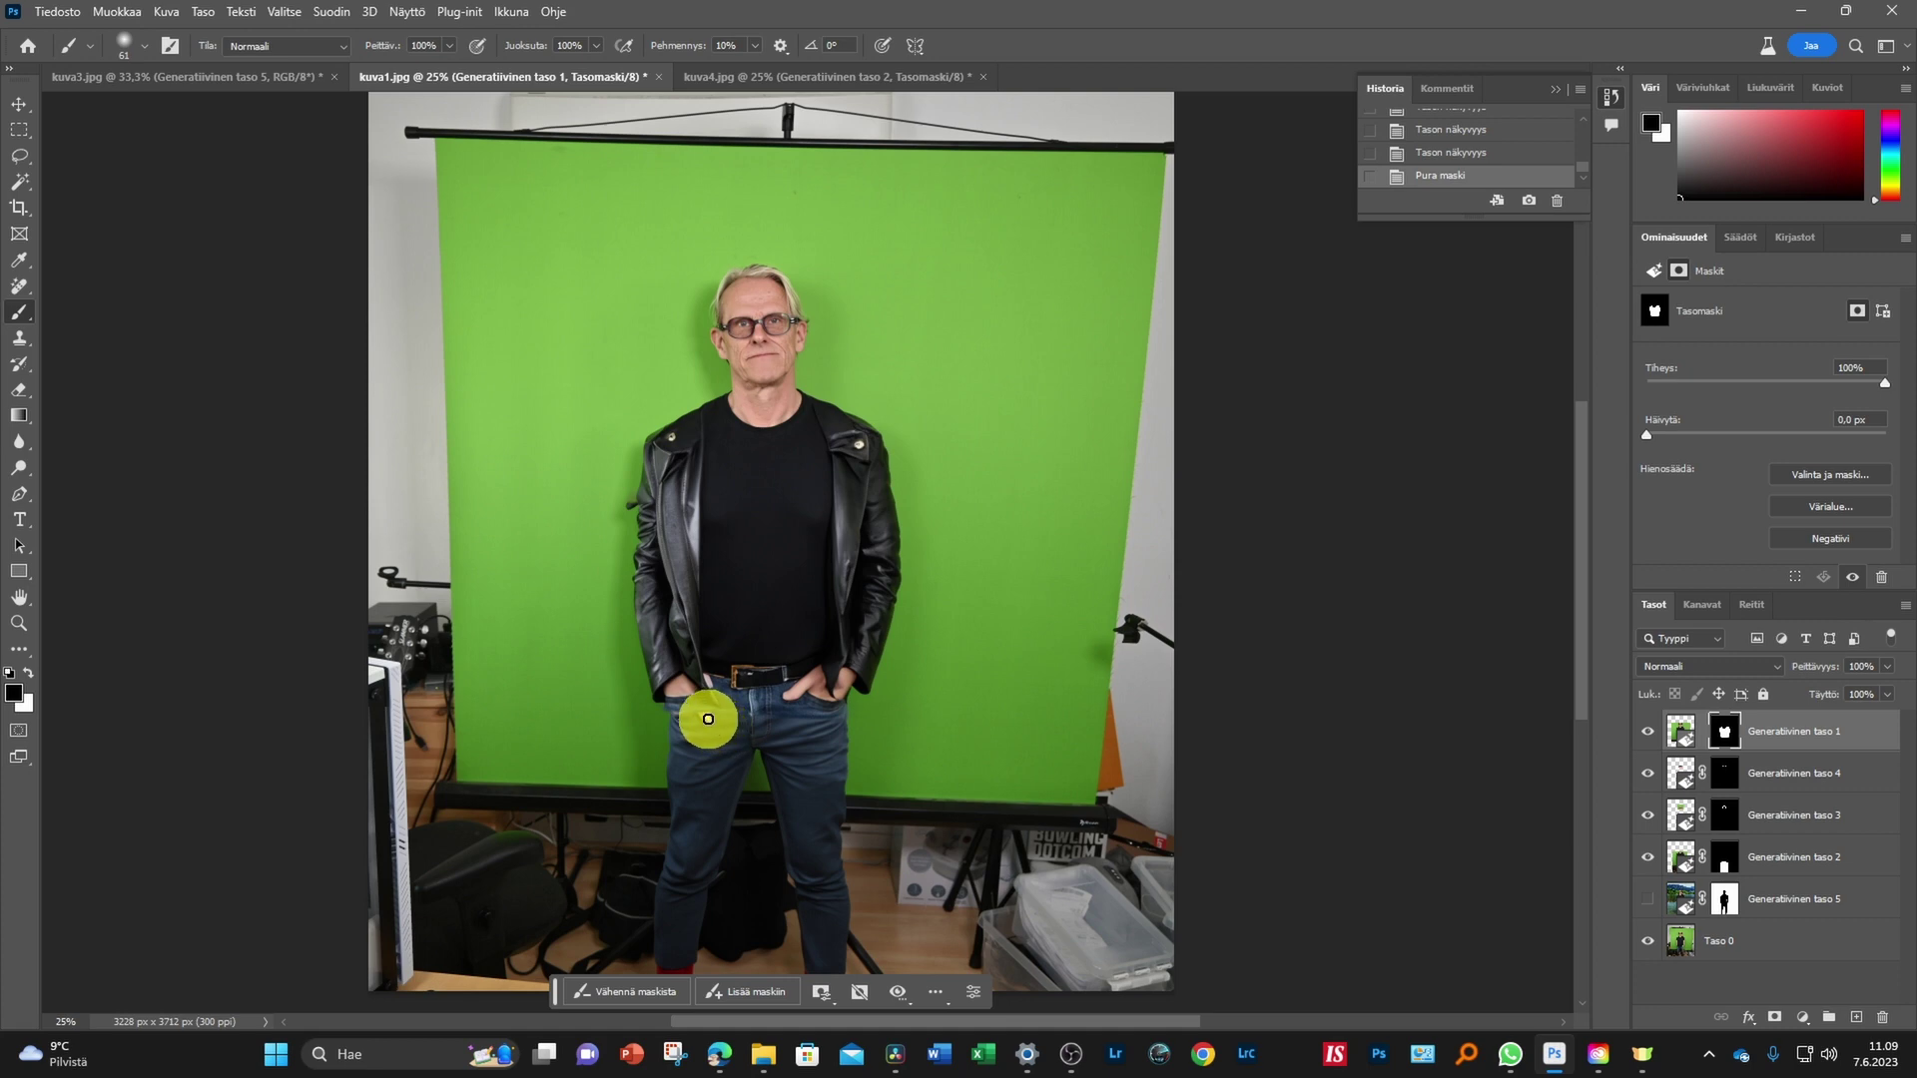
Target the jacket layer's mask and mask the jacket away at the left jeans pocket
{"action": "left_click", "coordinate": [708, 719]}
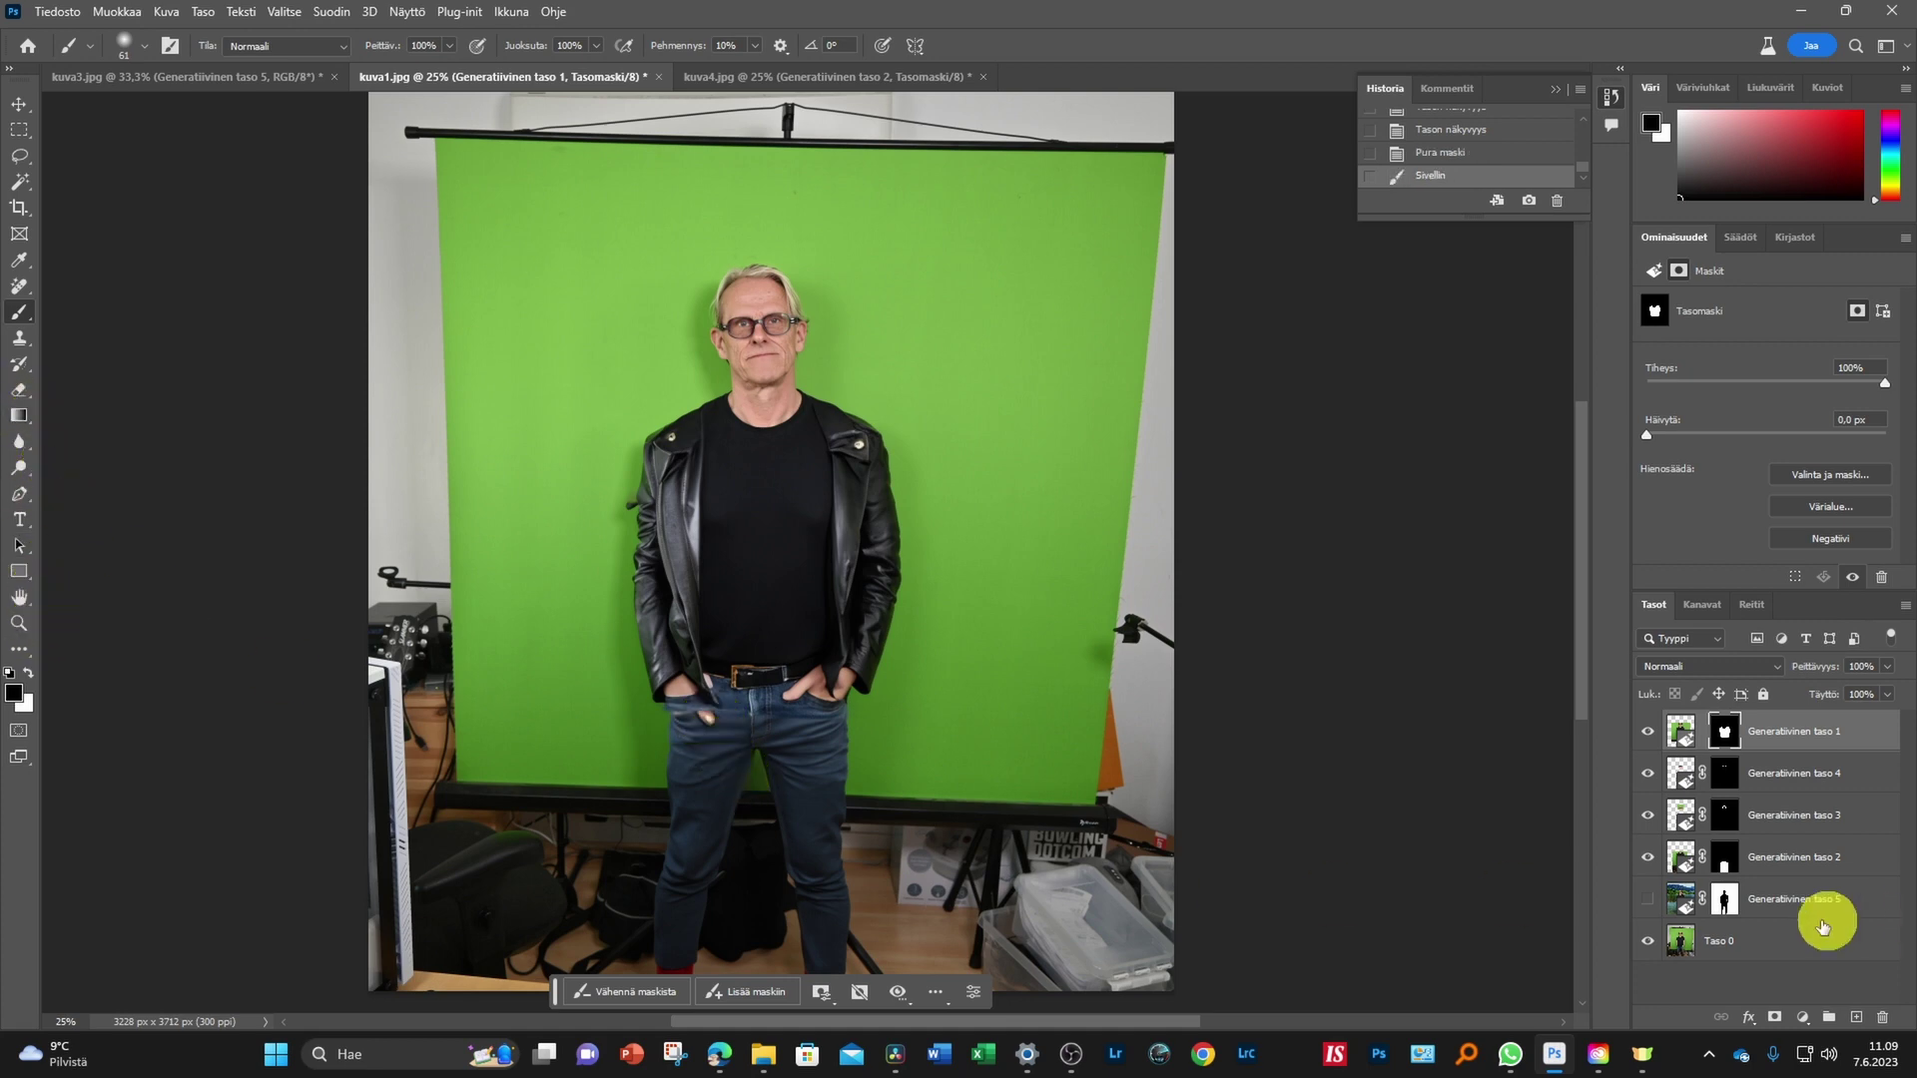
{"action": "left_click", "coordinate": [1682, 732]}
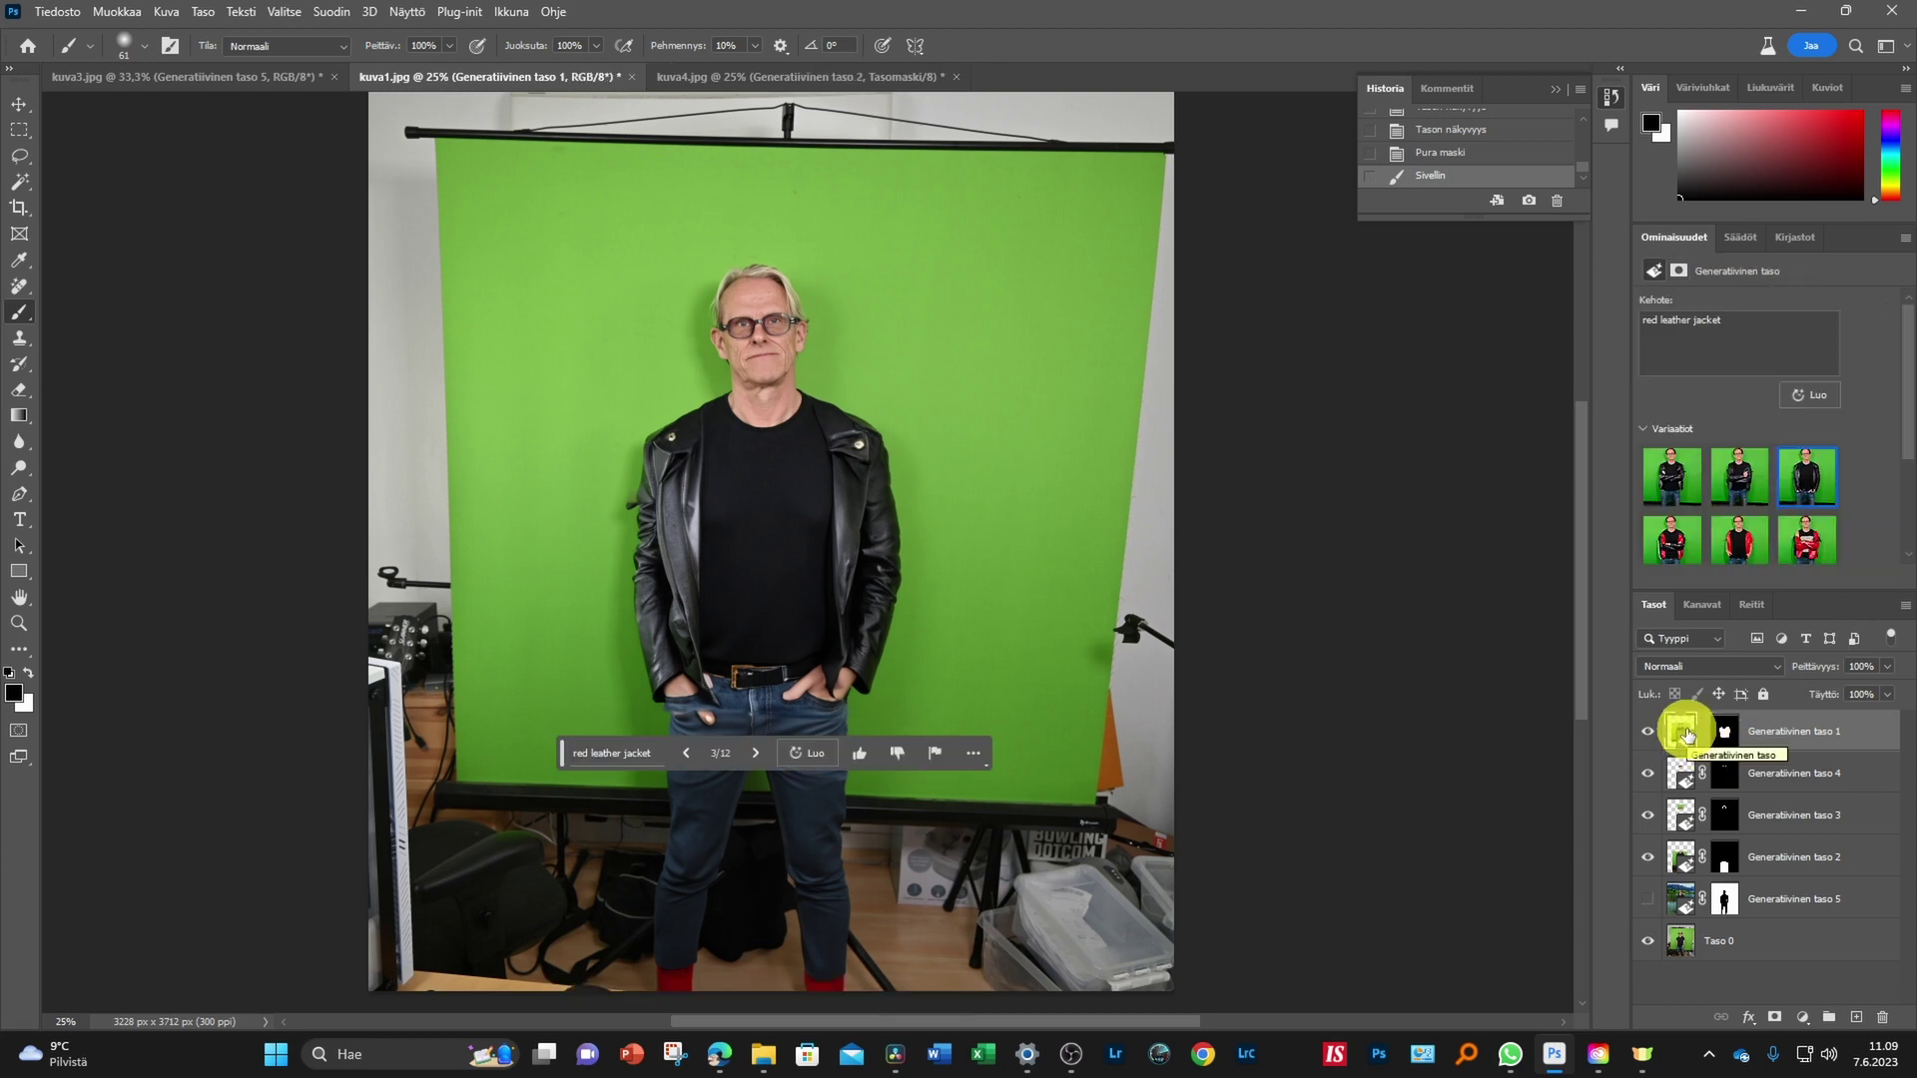
{"action": "left_click_drag", "start_coordinate": [560, 765], "coordinate": [539, 823]}
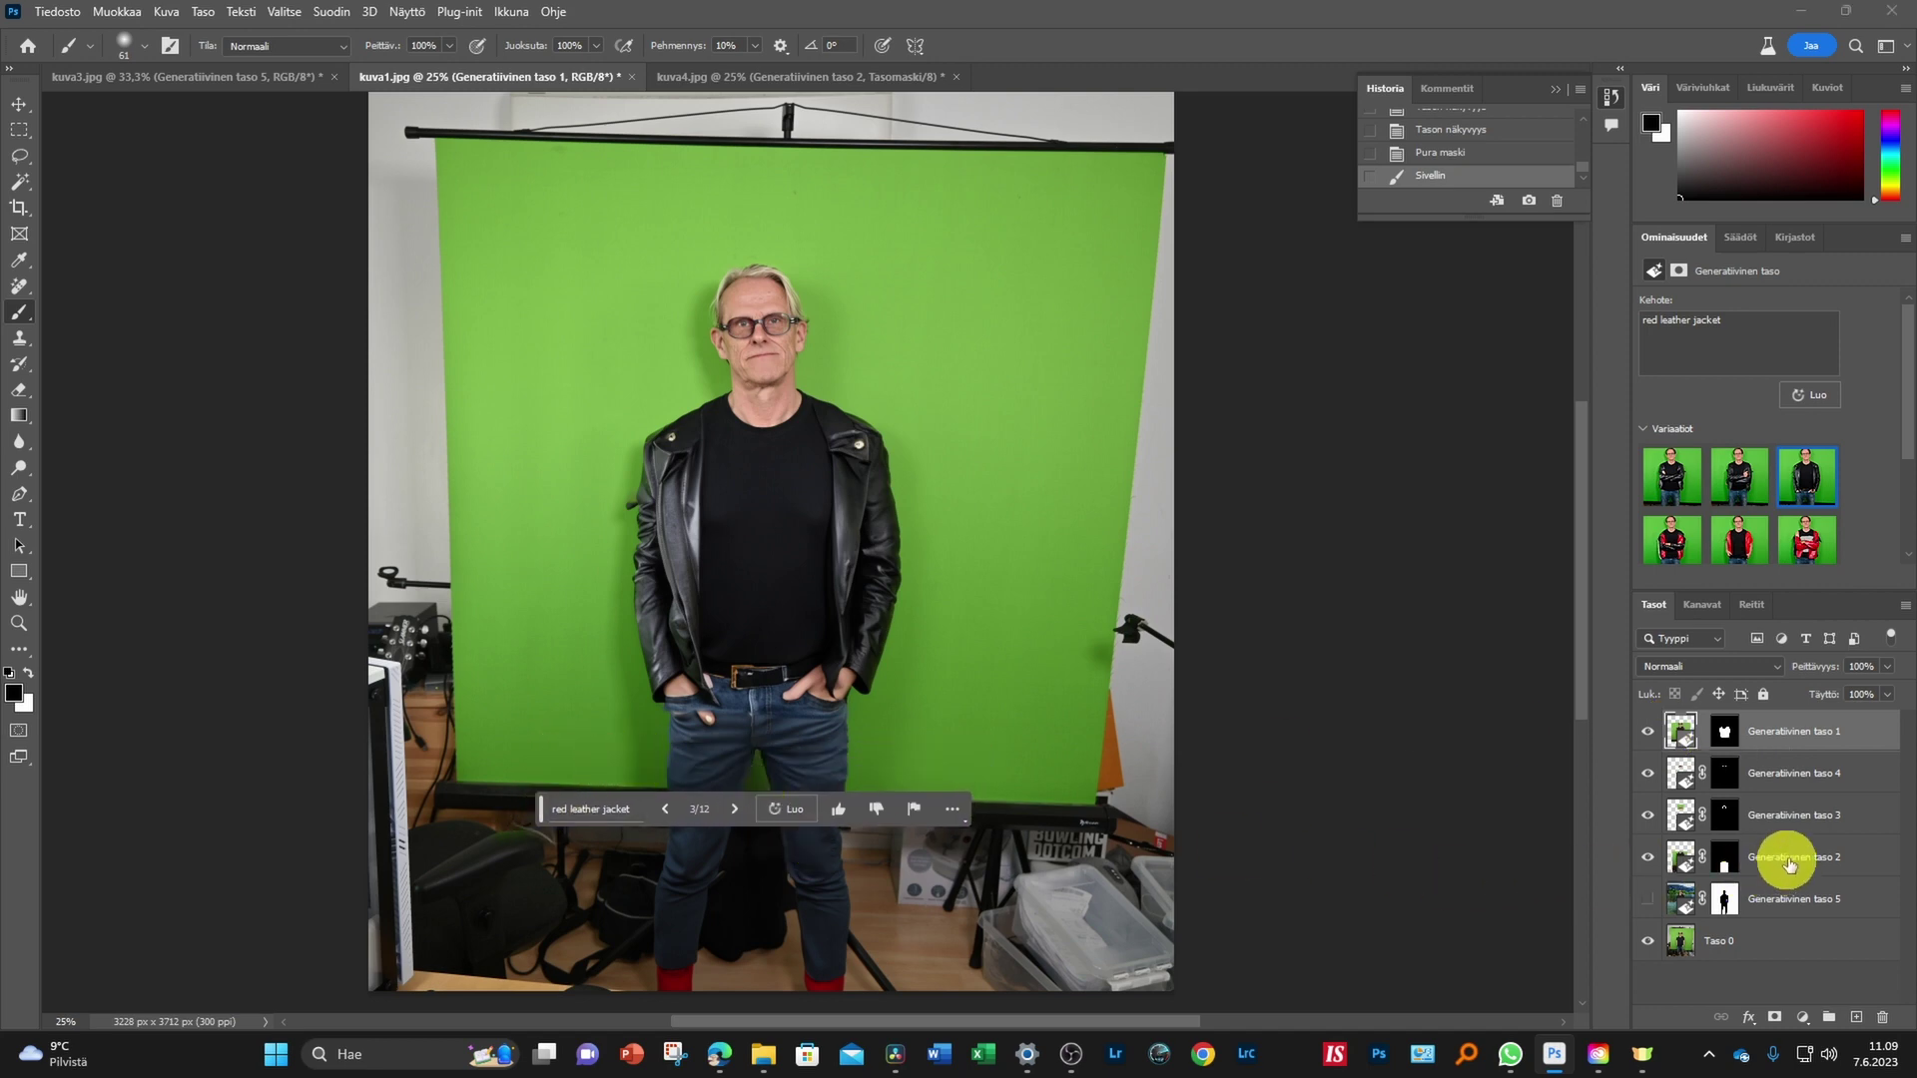
{"action": "left_click", "coordinate": [1726, 733]}
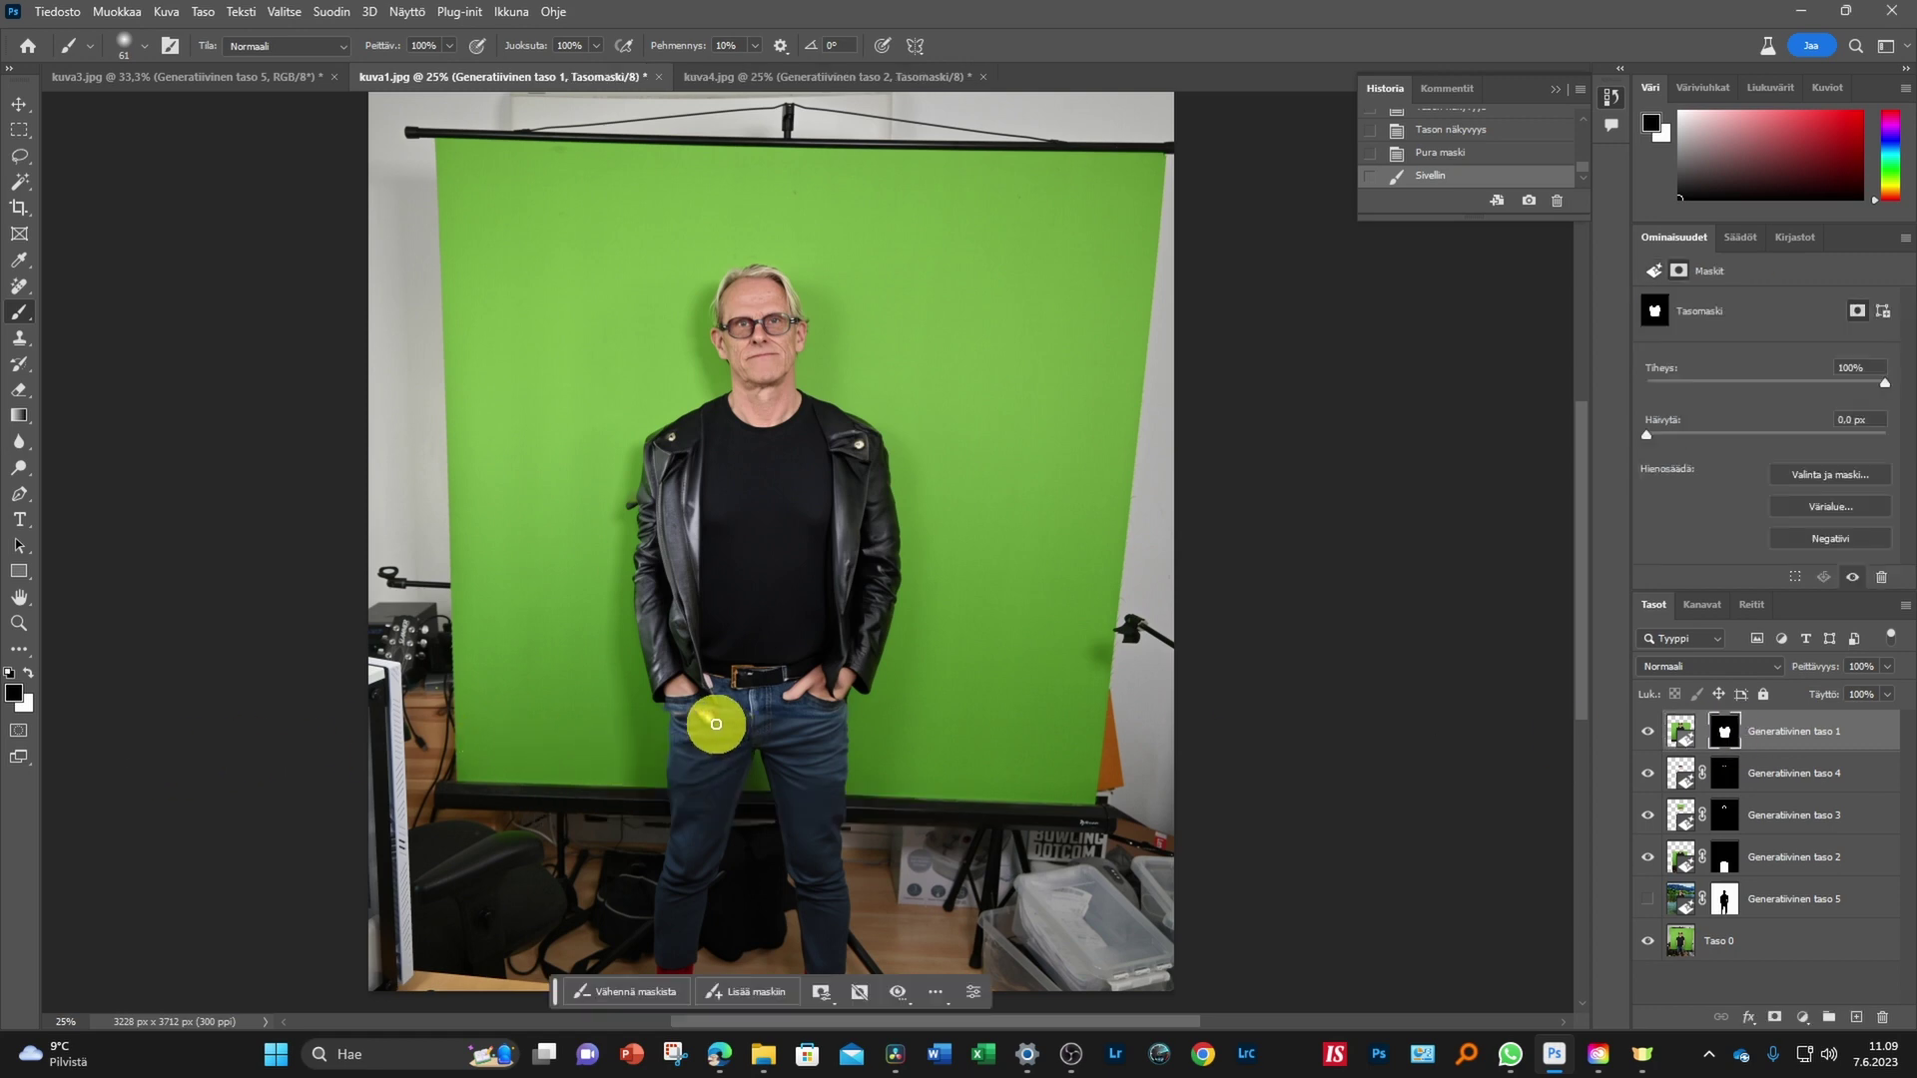
{"action": "left_click", "coordinate": [707, 716]}
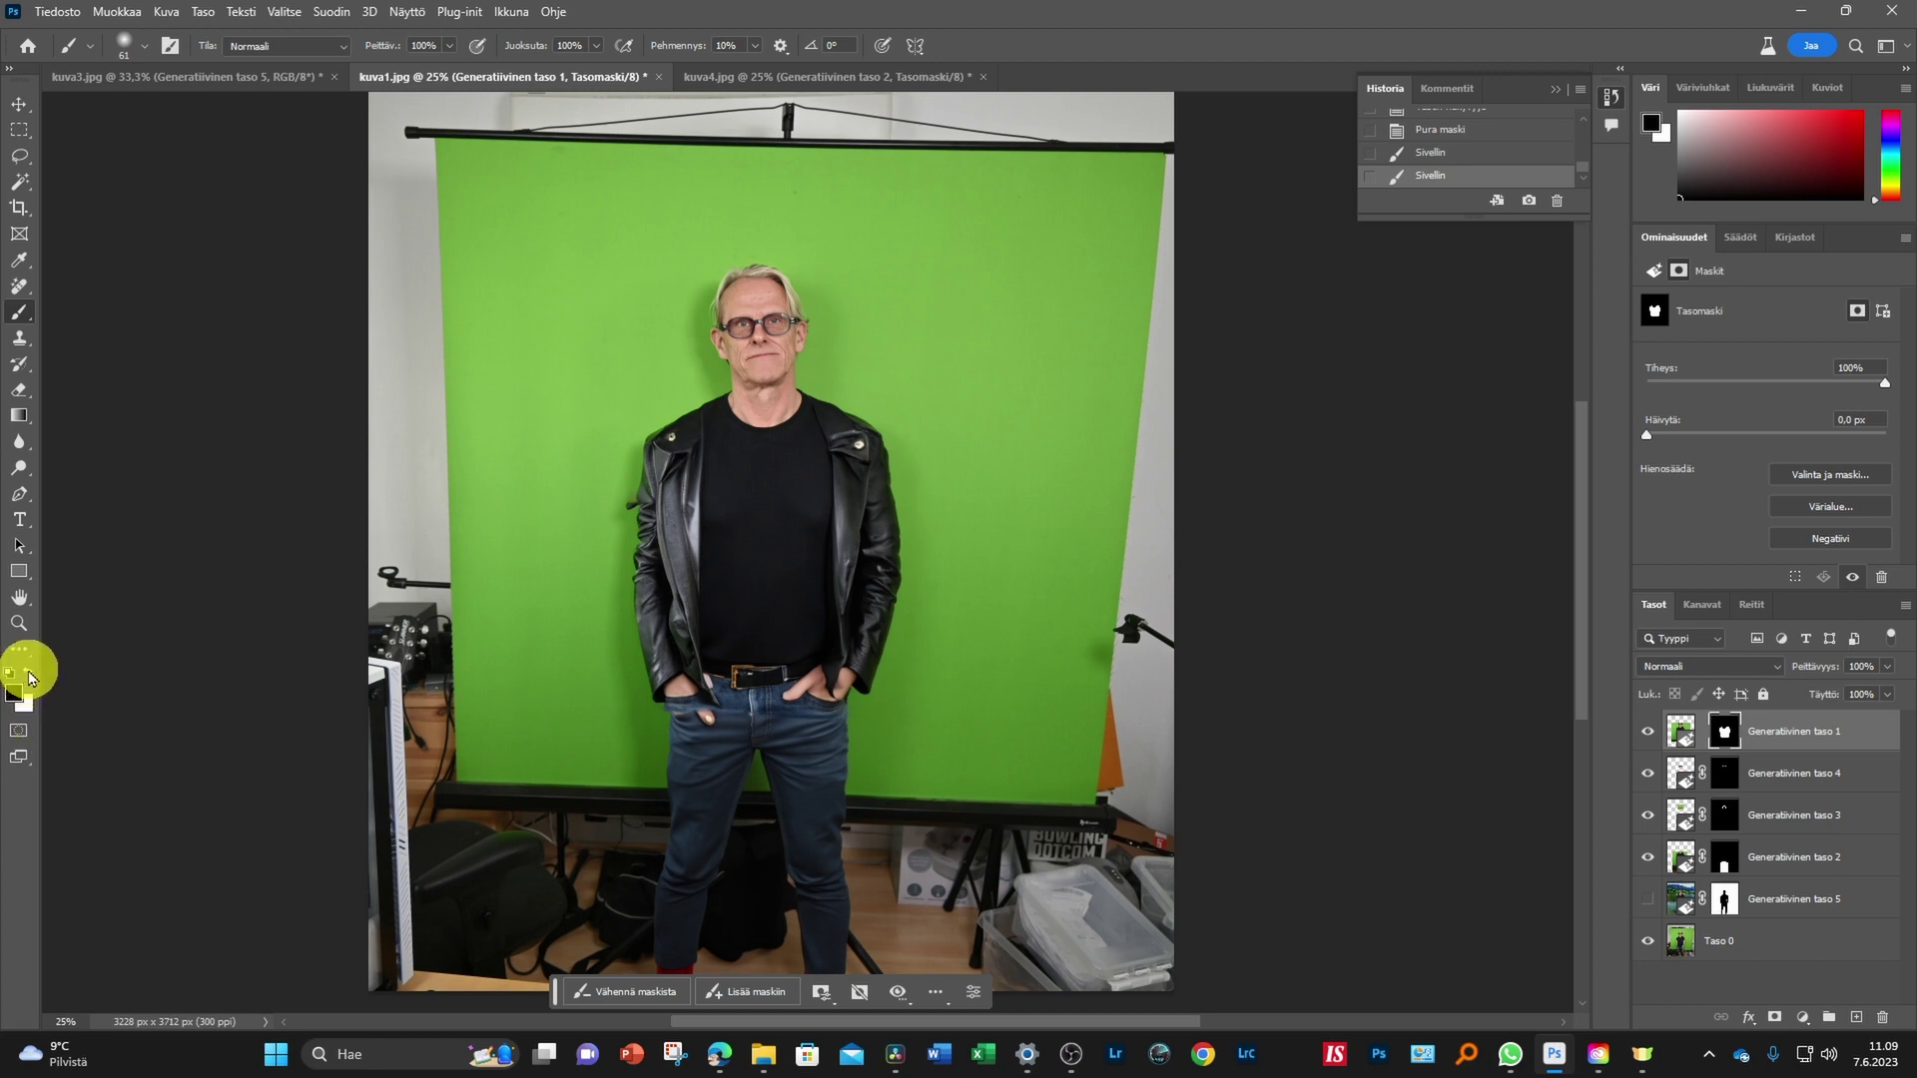
Brush the mask with white and black to refine the jacket around the left pocket
{"action": "left_click", "coordinate": [29, 675]}
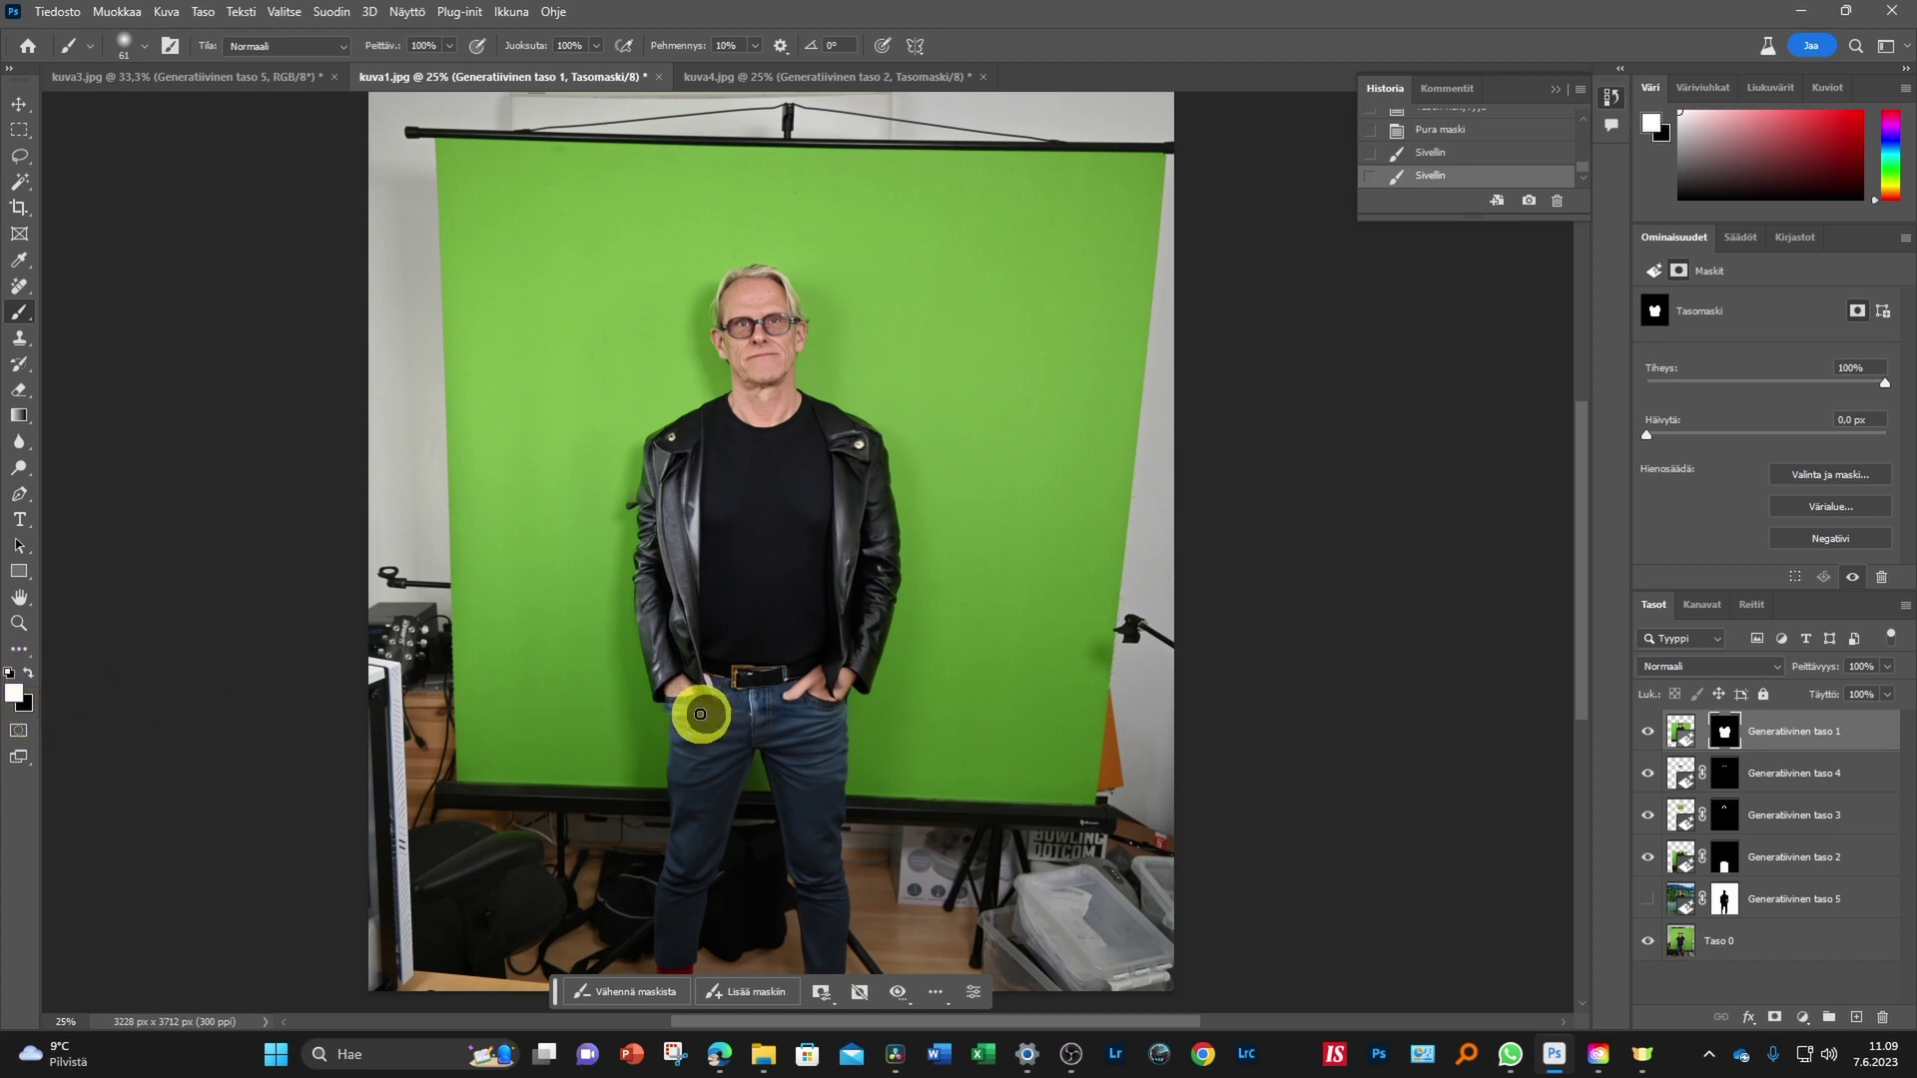
{"action": "left_click_drag", "start_coordinate": [705, 712], "coordinate": [713, 744]}
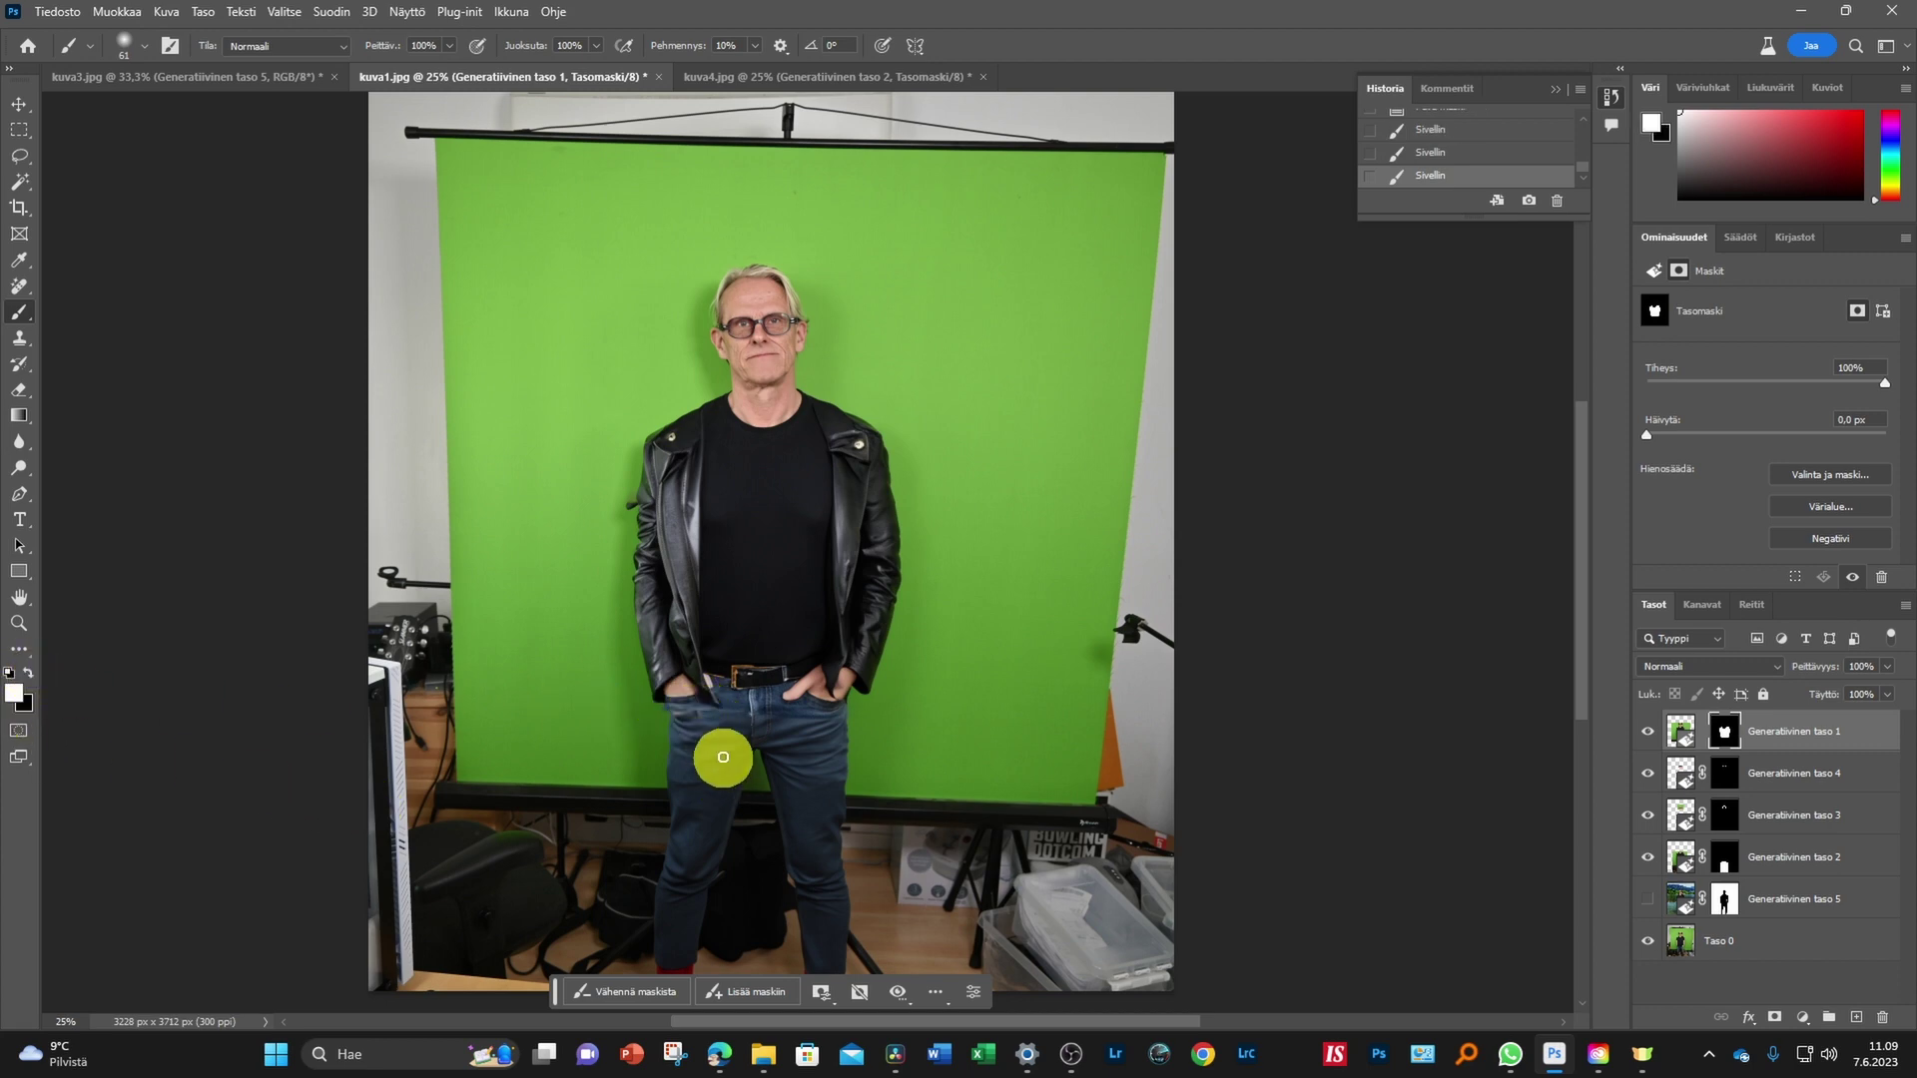
{"action": "left_click", "coordinate": [689, 720]}
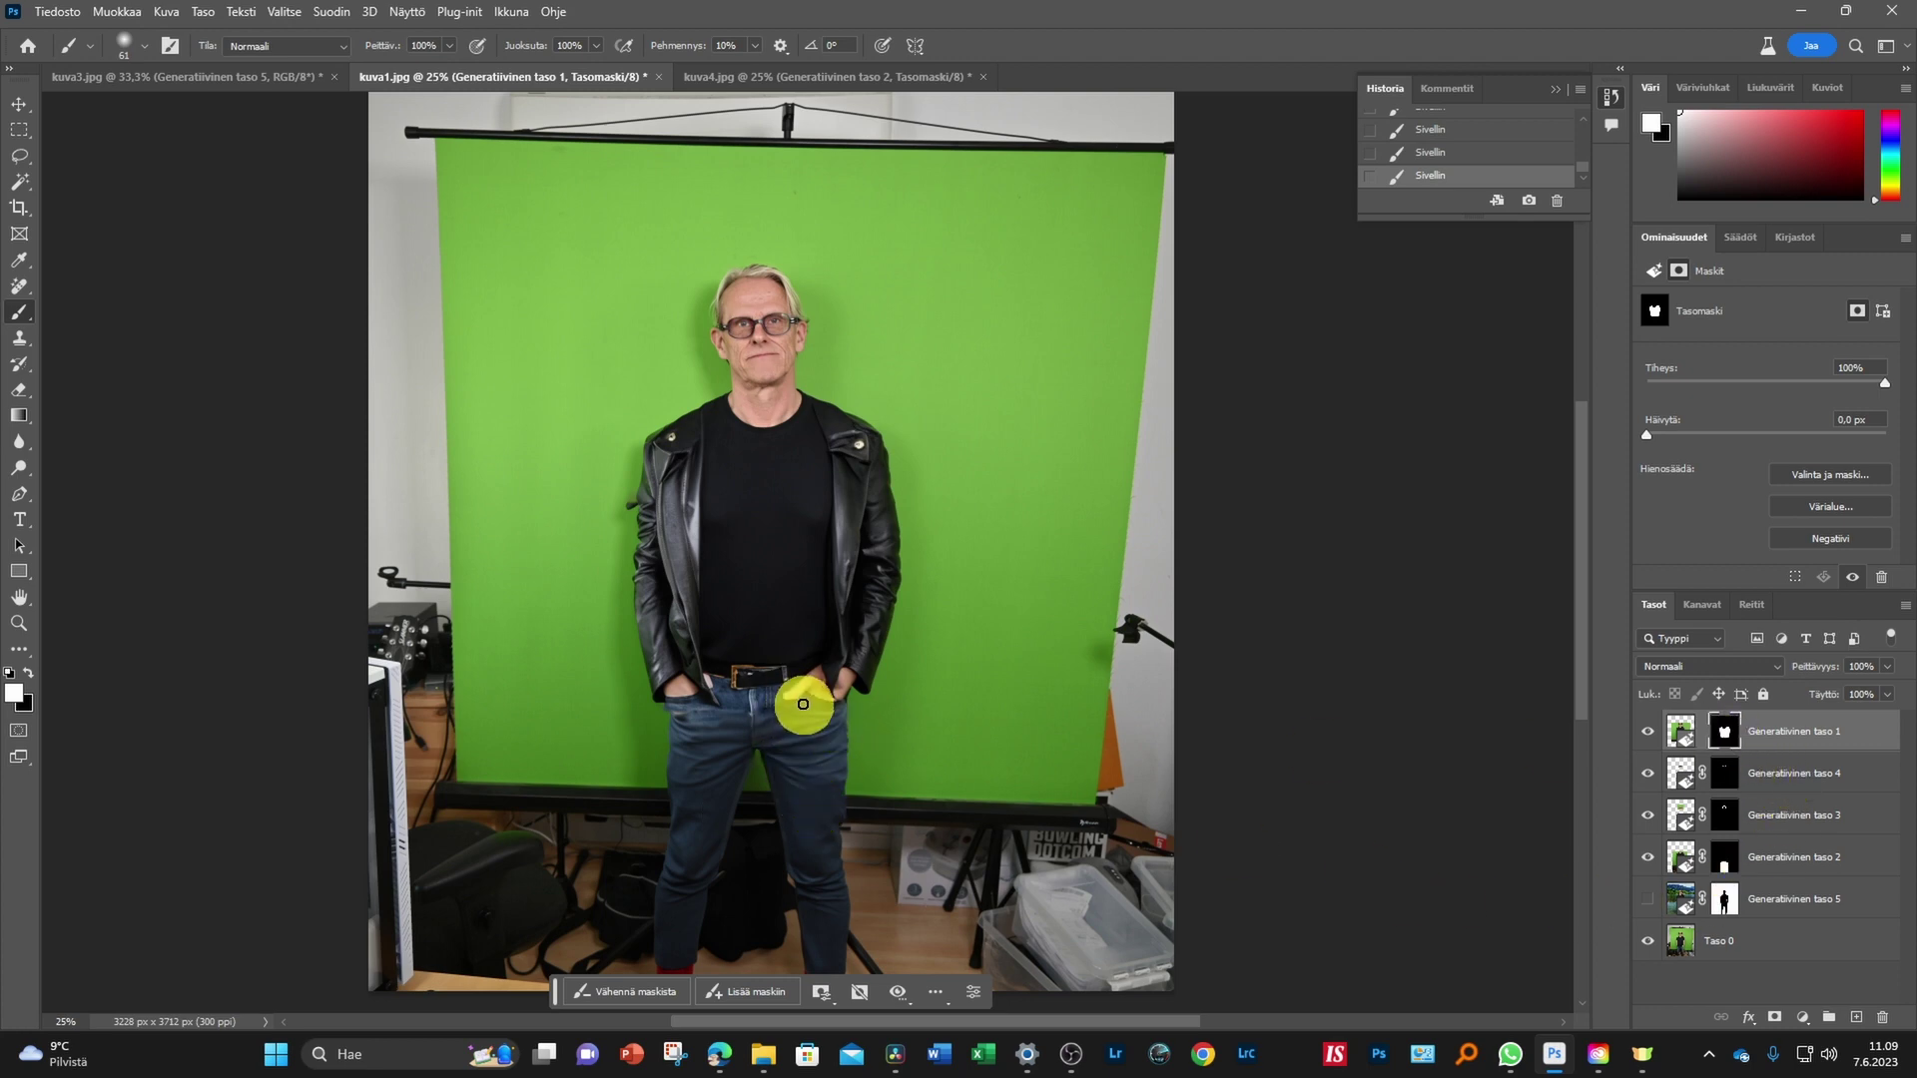
{"action": "left_click", "coordinate": [28, 673]}
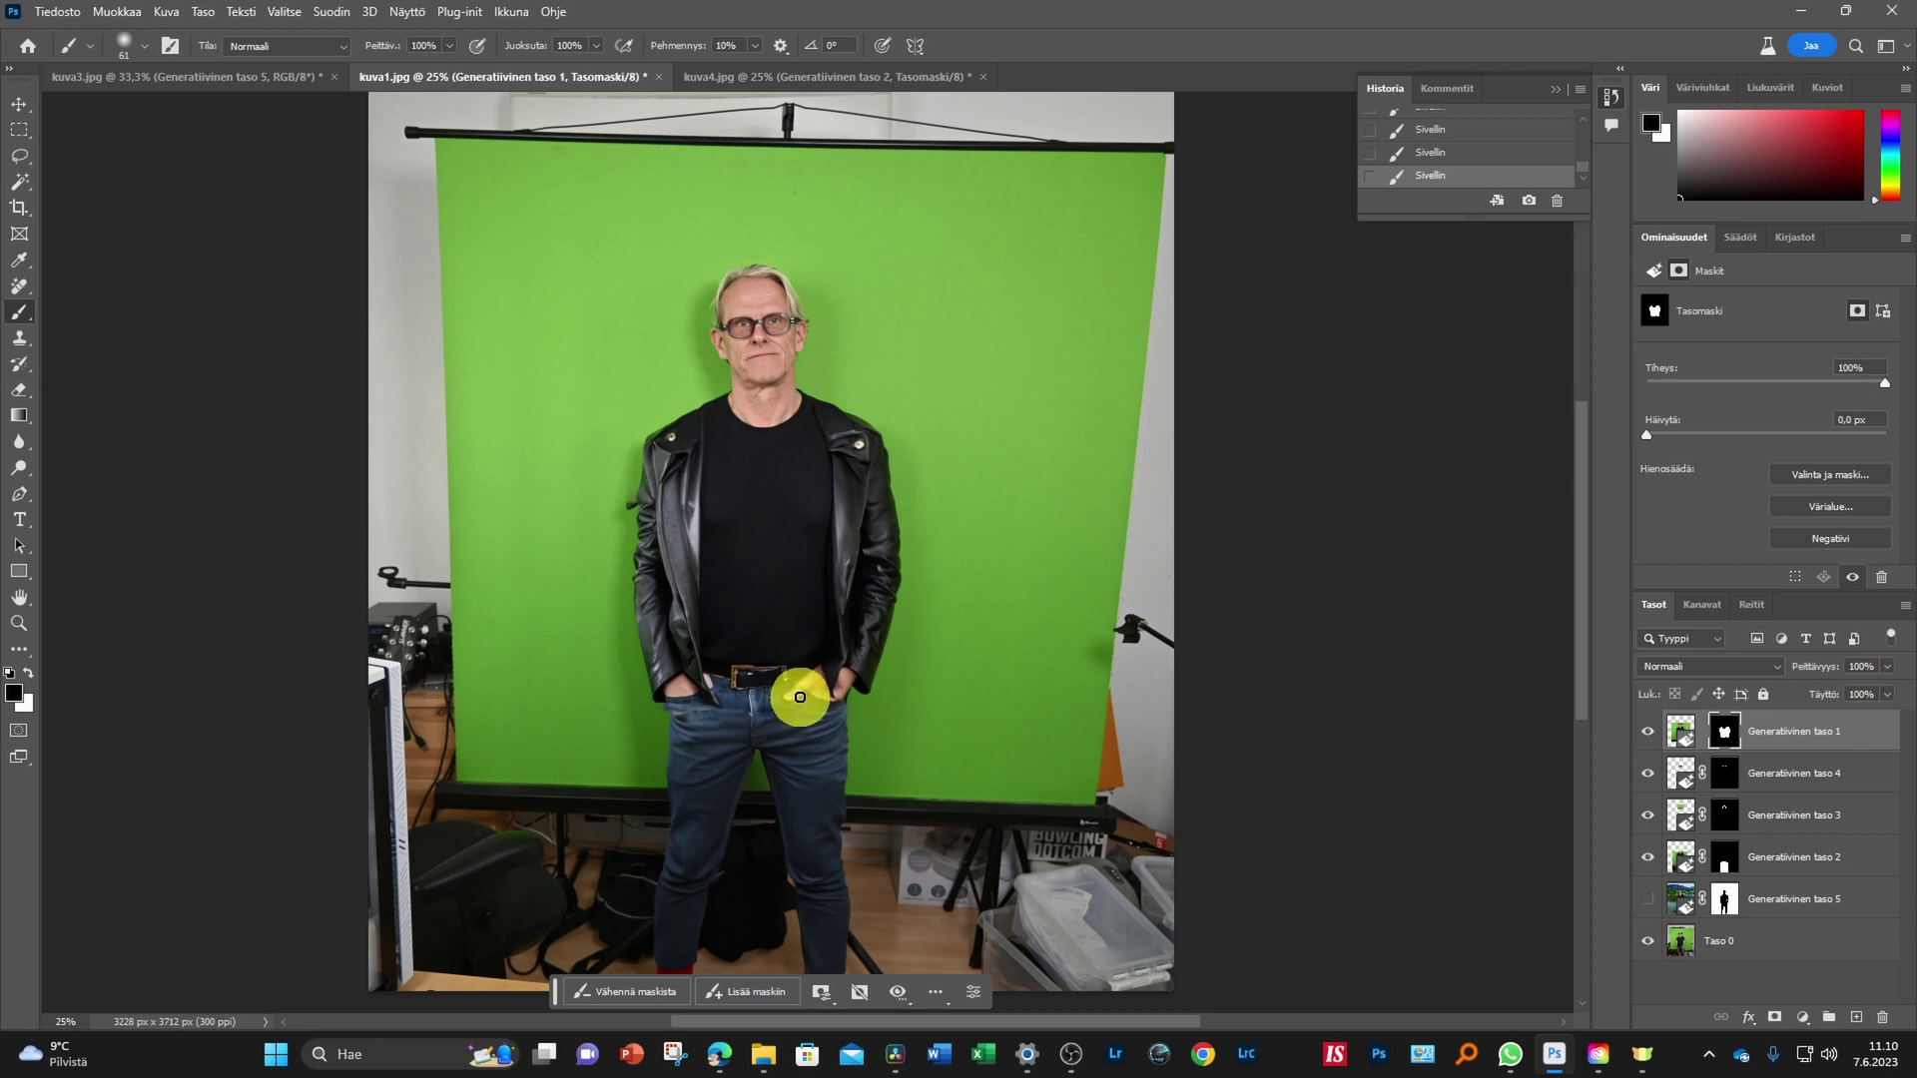
{"action": "left_click", "coordinate": [792, 693]}
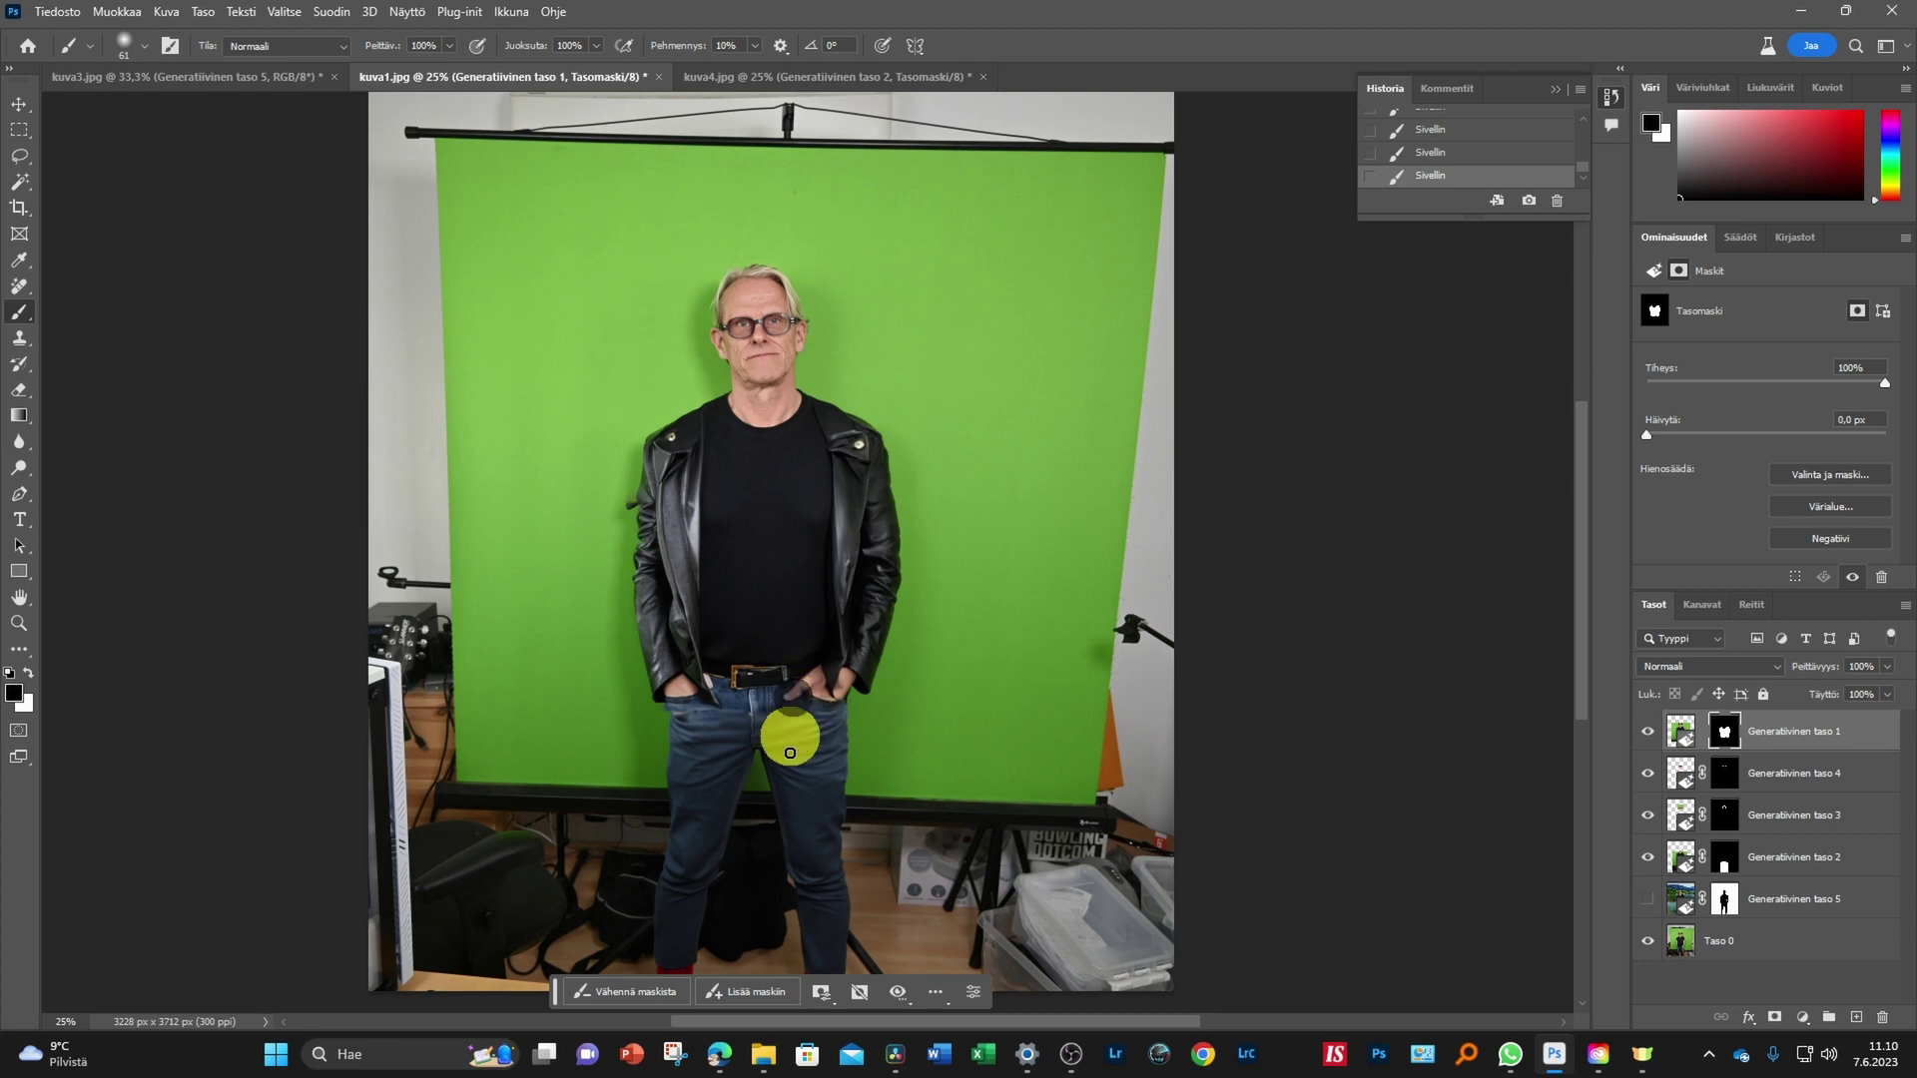
{"action": "left_click", "coordinate": [29, 672]}
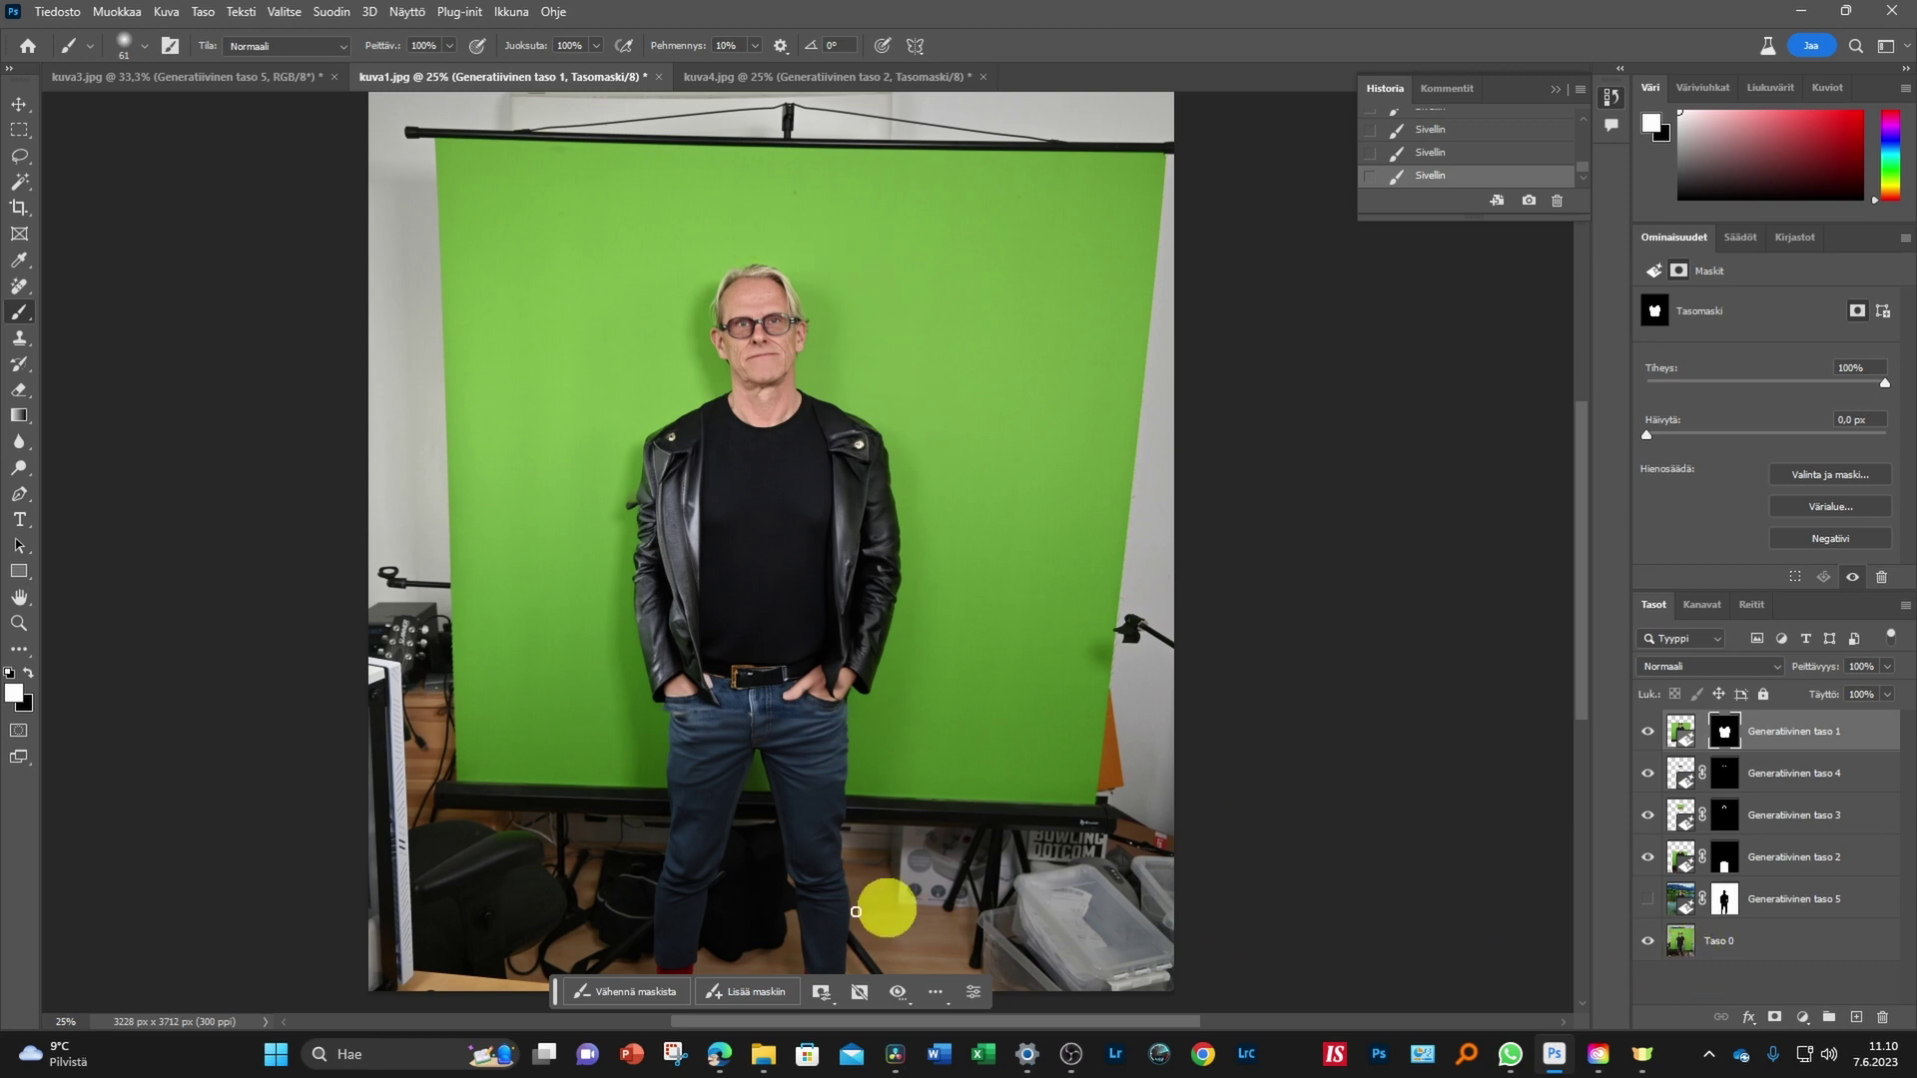
Hide Generatiivinen taso 1–4, show the mountain-lake layer 5, and switch to kuva4.jpg
{"action": "left_click", "coordinate": [1648, 856]}
{"action": "left_click", "coordinate": [1648, 815]}
{"action": "left_click", "coordinate": [1648, 773]}
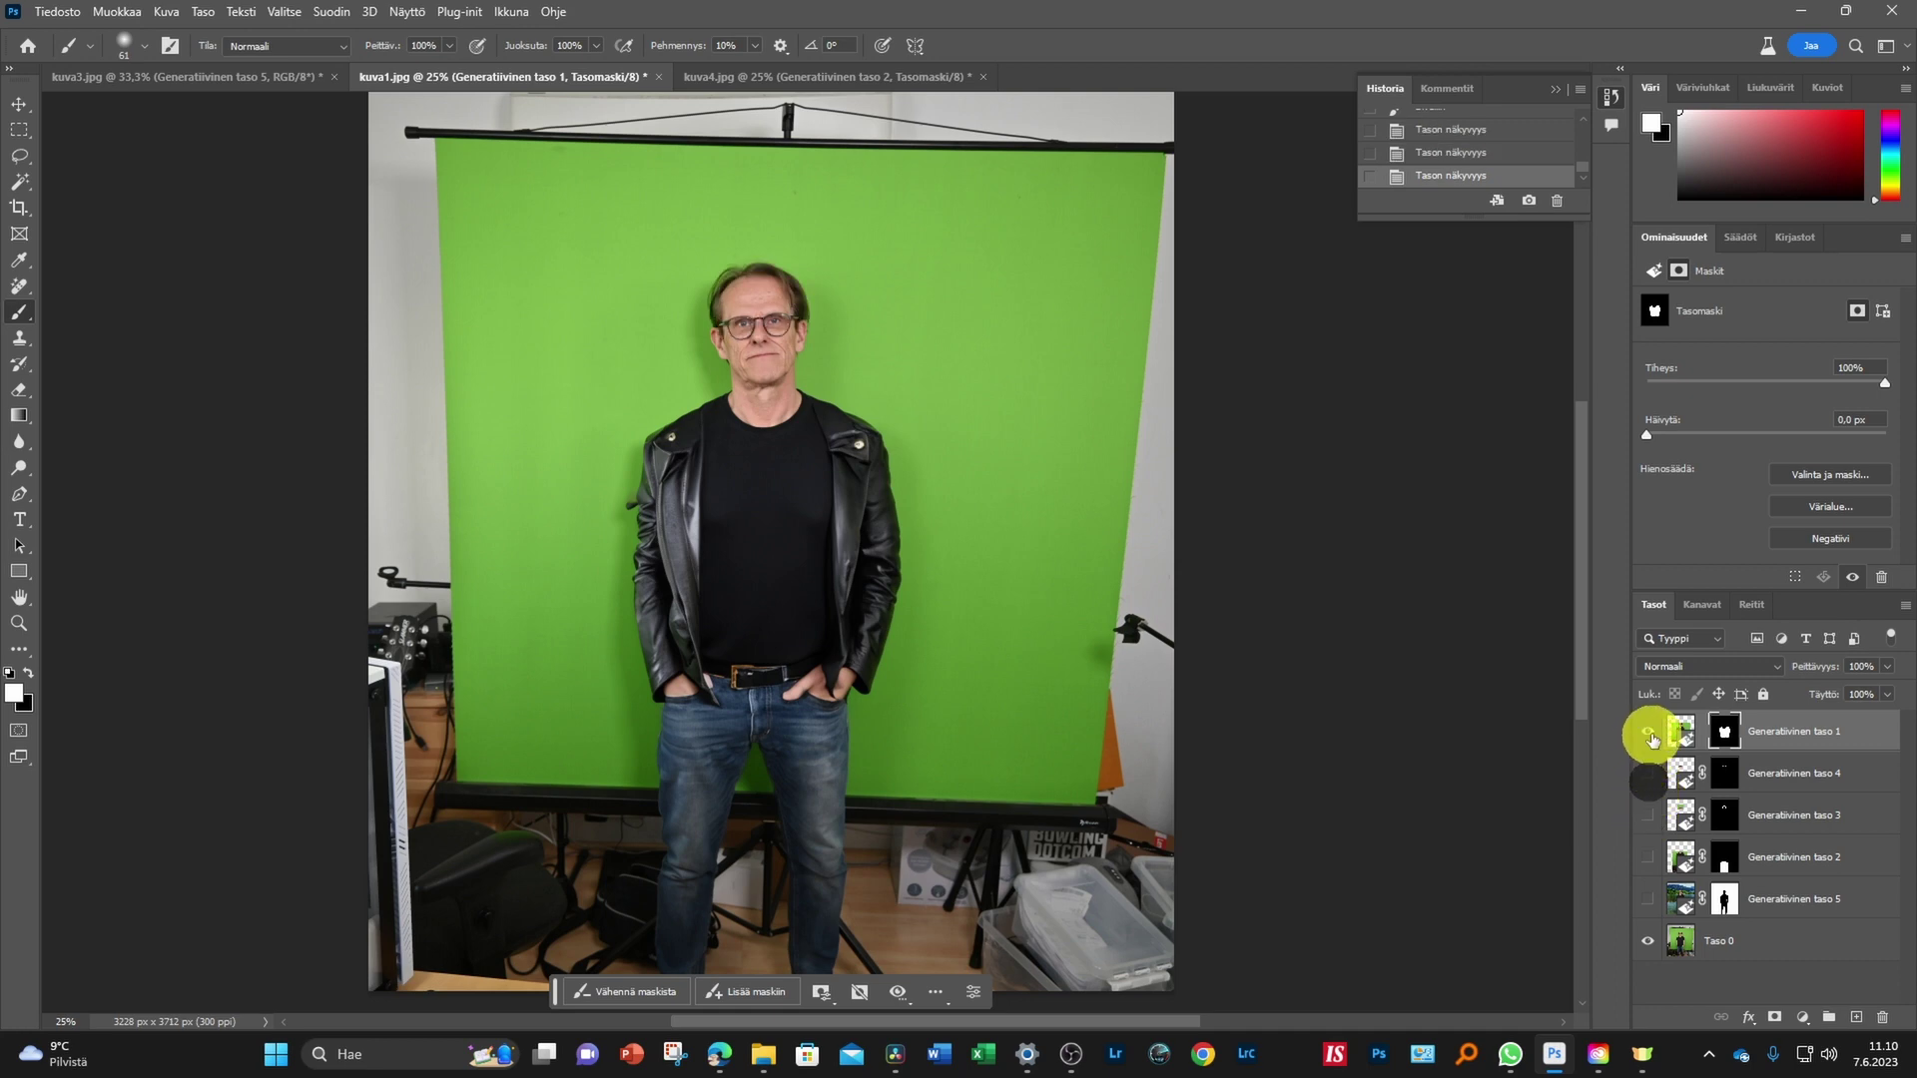
{"action": "left_click", "coordinate": [1648, 733]}
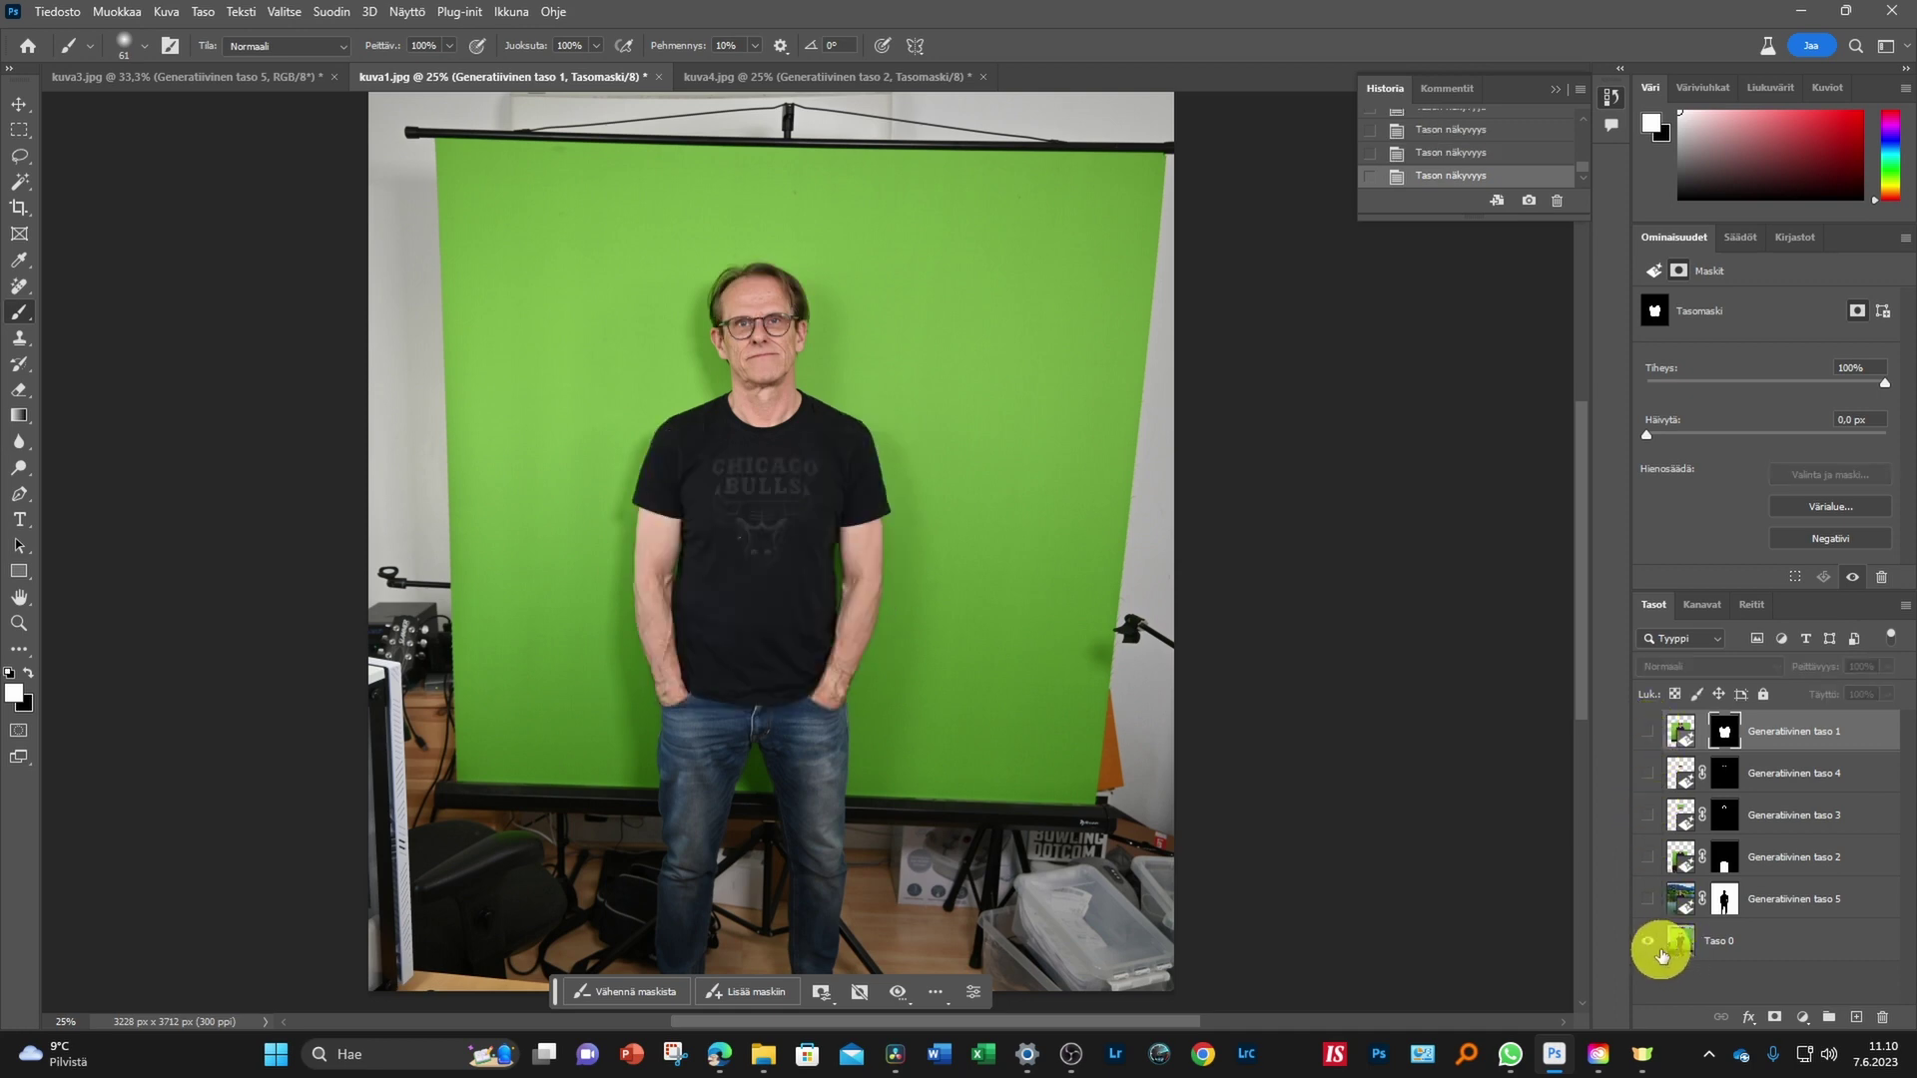
{"action": "left_click", "coordinate": [1647, 899]}
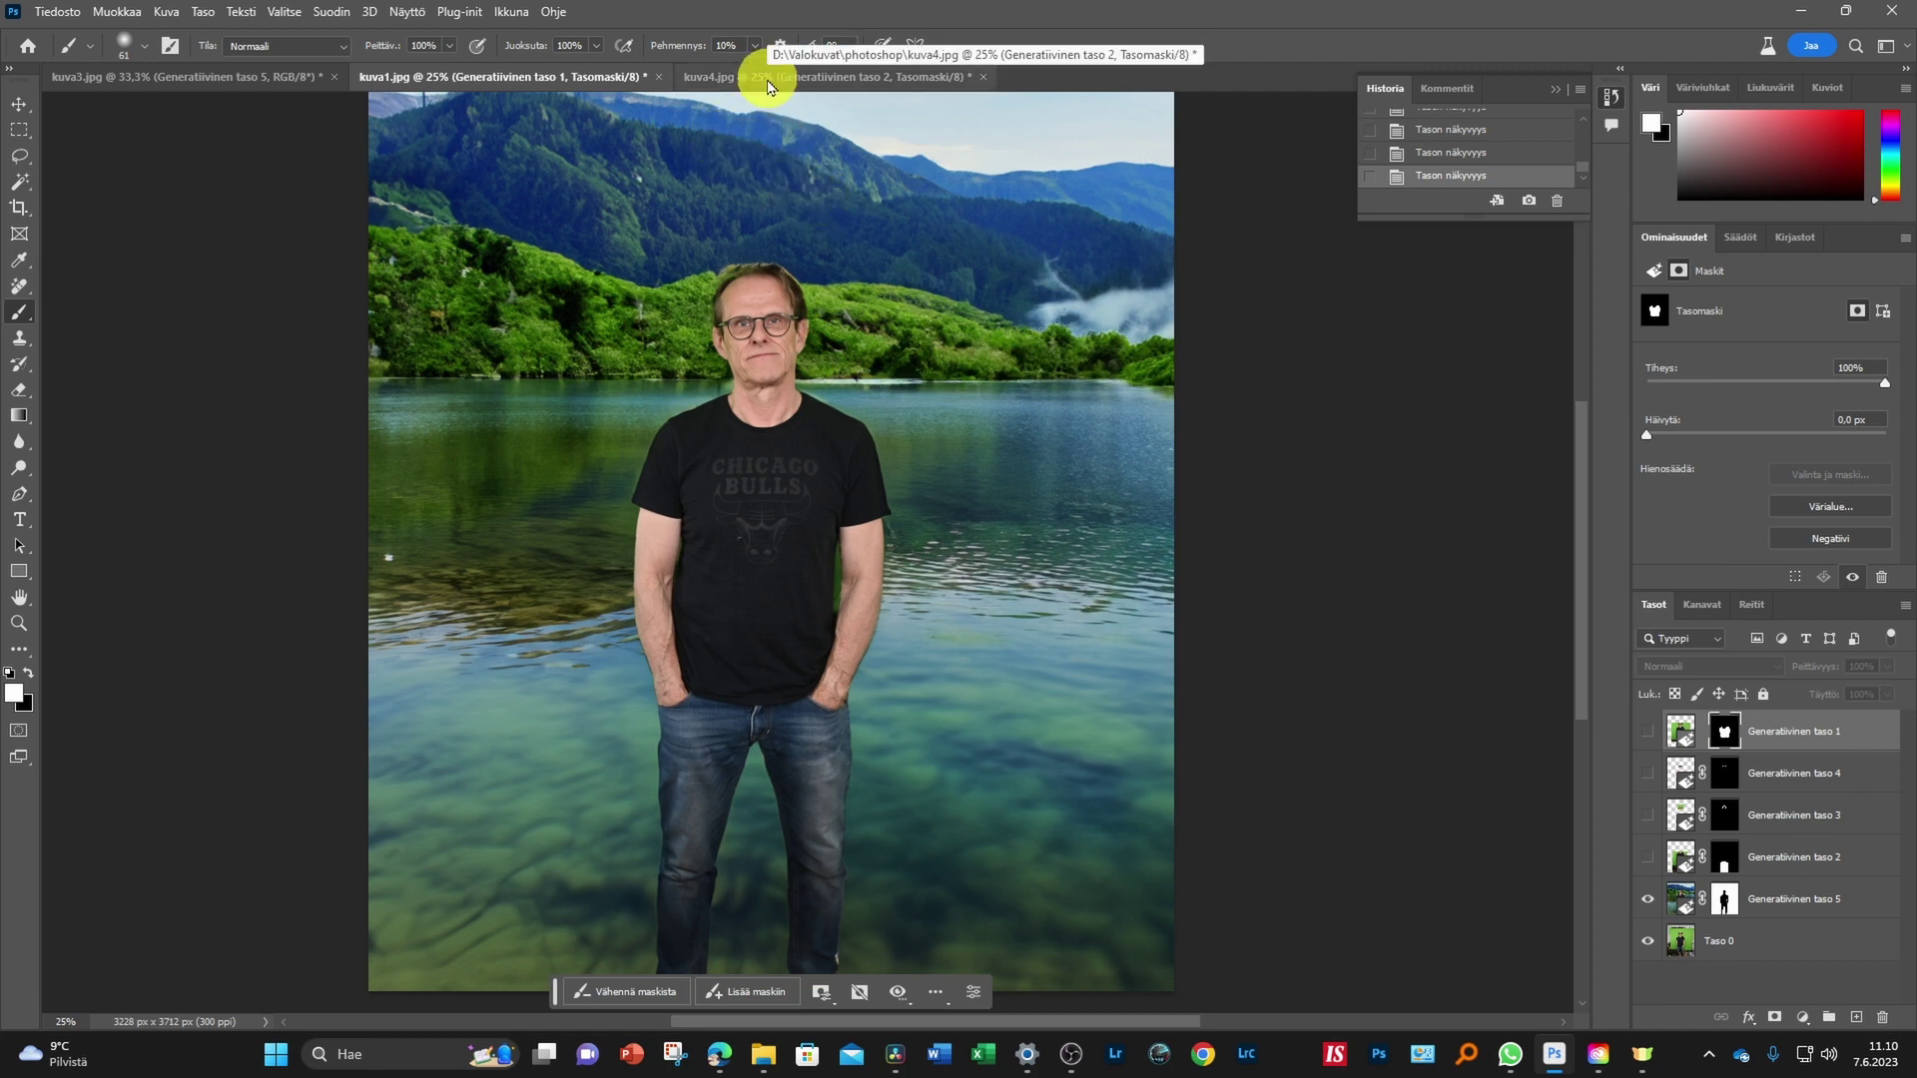
{"action": "left_click", "coordinate": [768, 80]}
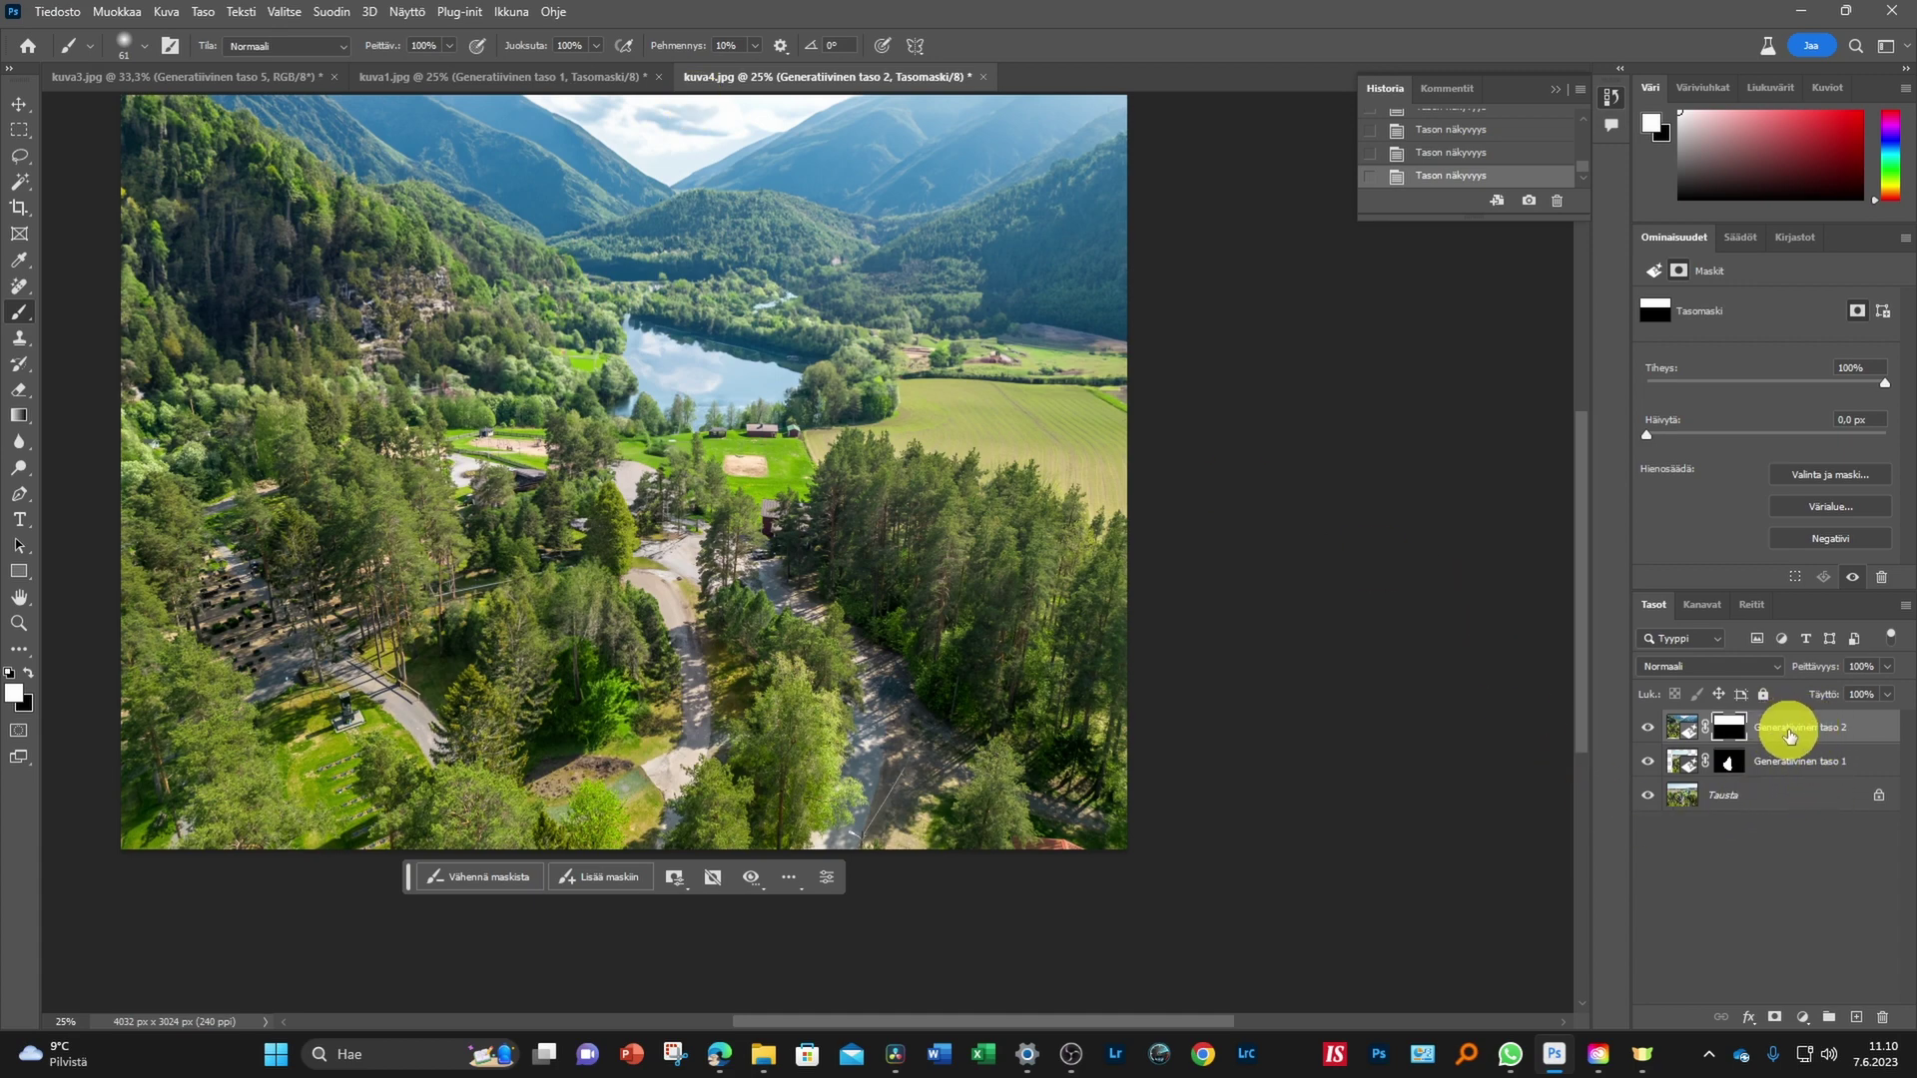
Delete Generatiivinen taso 2 and Generatiivinen taso 1 by dragging them to the trash
{"action": "mouse_move", "coordinate": [1788, 736]}
{"action": "left_mouse_down"}
{"action": "mouse_move", "coordinate": [1877, 753]}
{"action": "mouse_move", "coordinate": [1864, 741]}
{"action": "mouse_move", "coordinate": [1882, 1017]}
{"action": "left_mouse_up"}
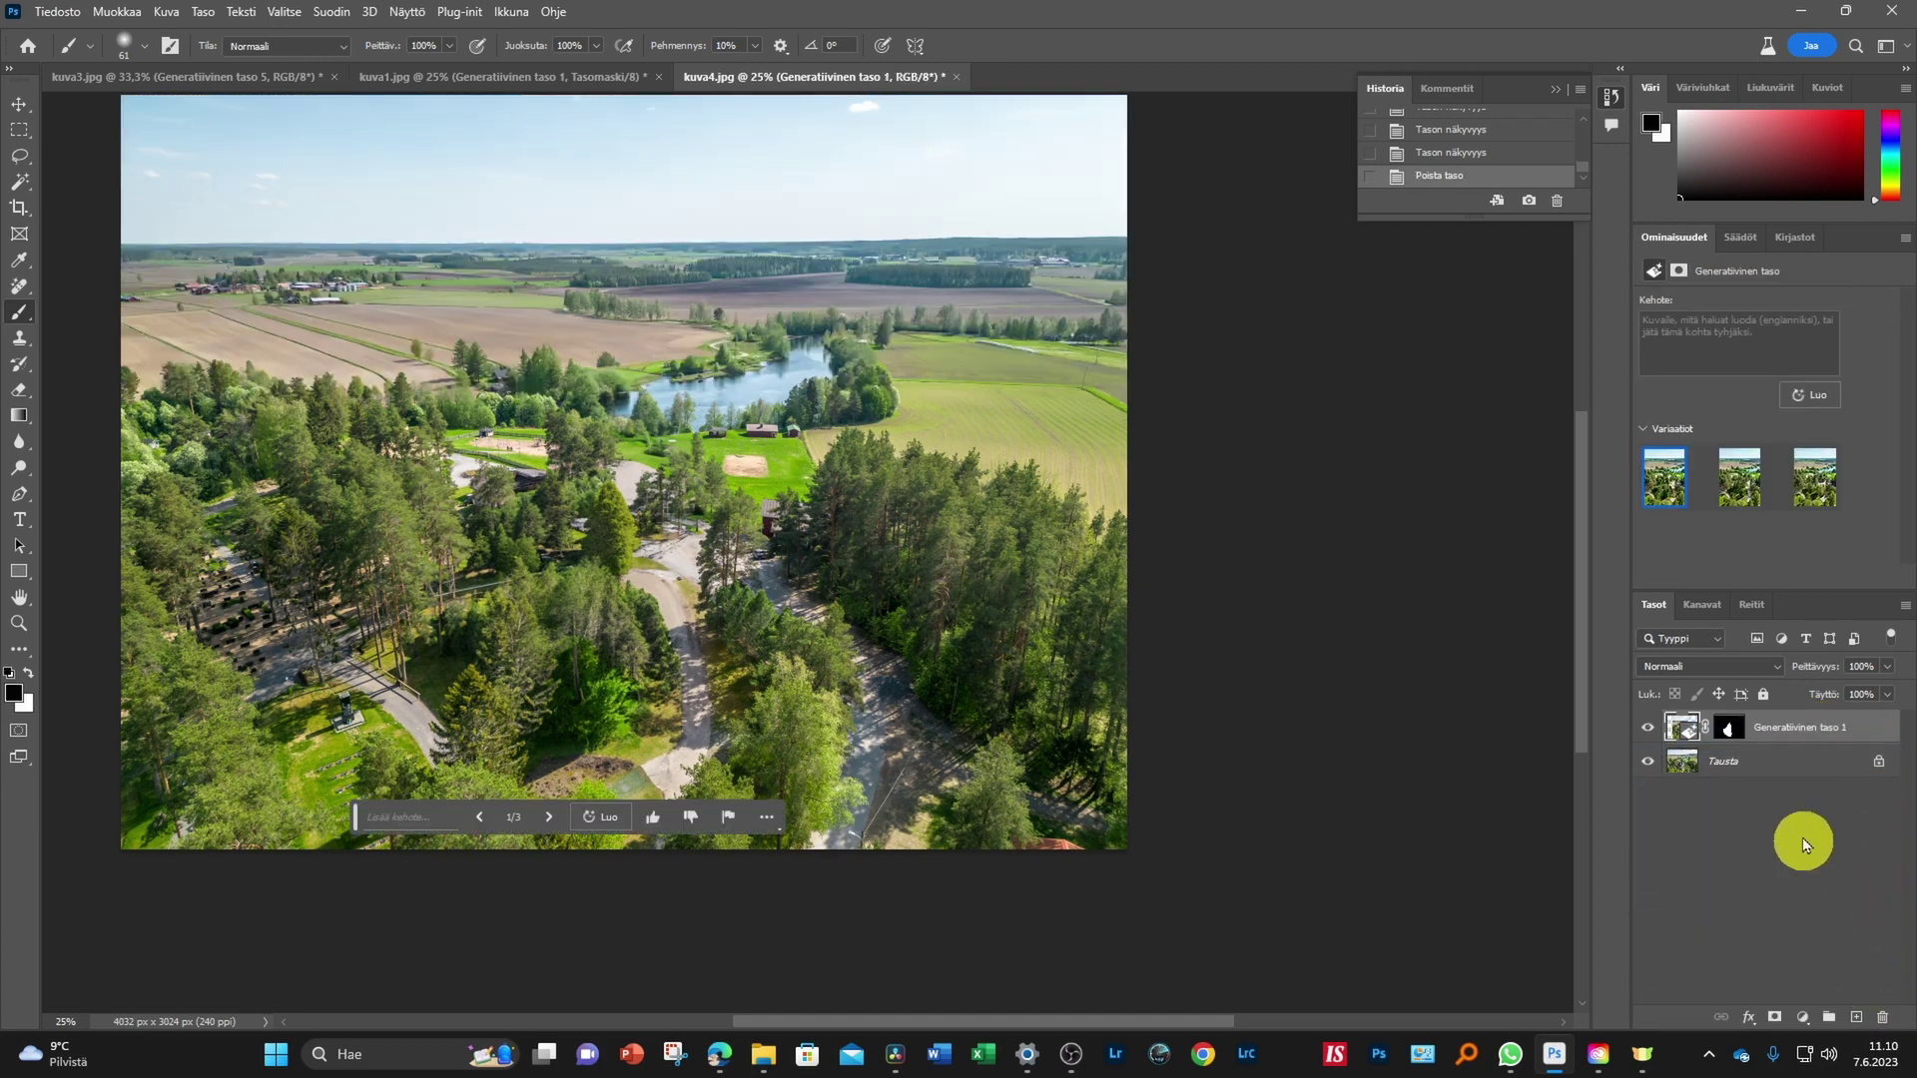
{"action": "left_click_drag", "start_coordinate": [1802, 727], "coordinate": [1882, 1017]}
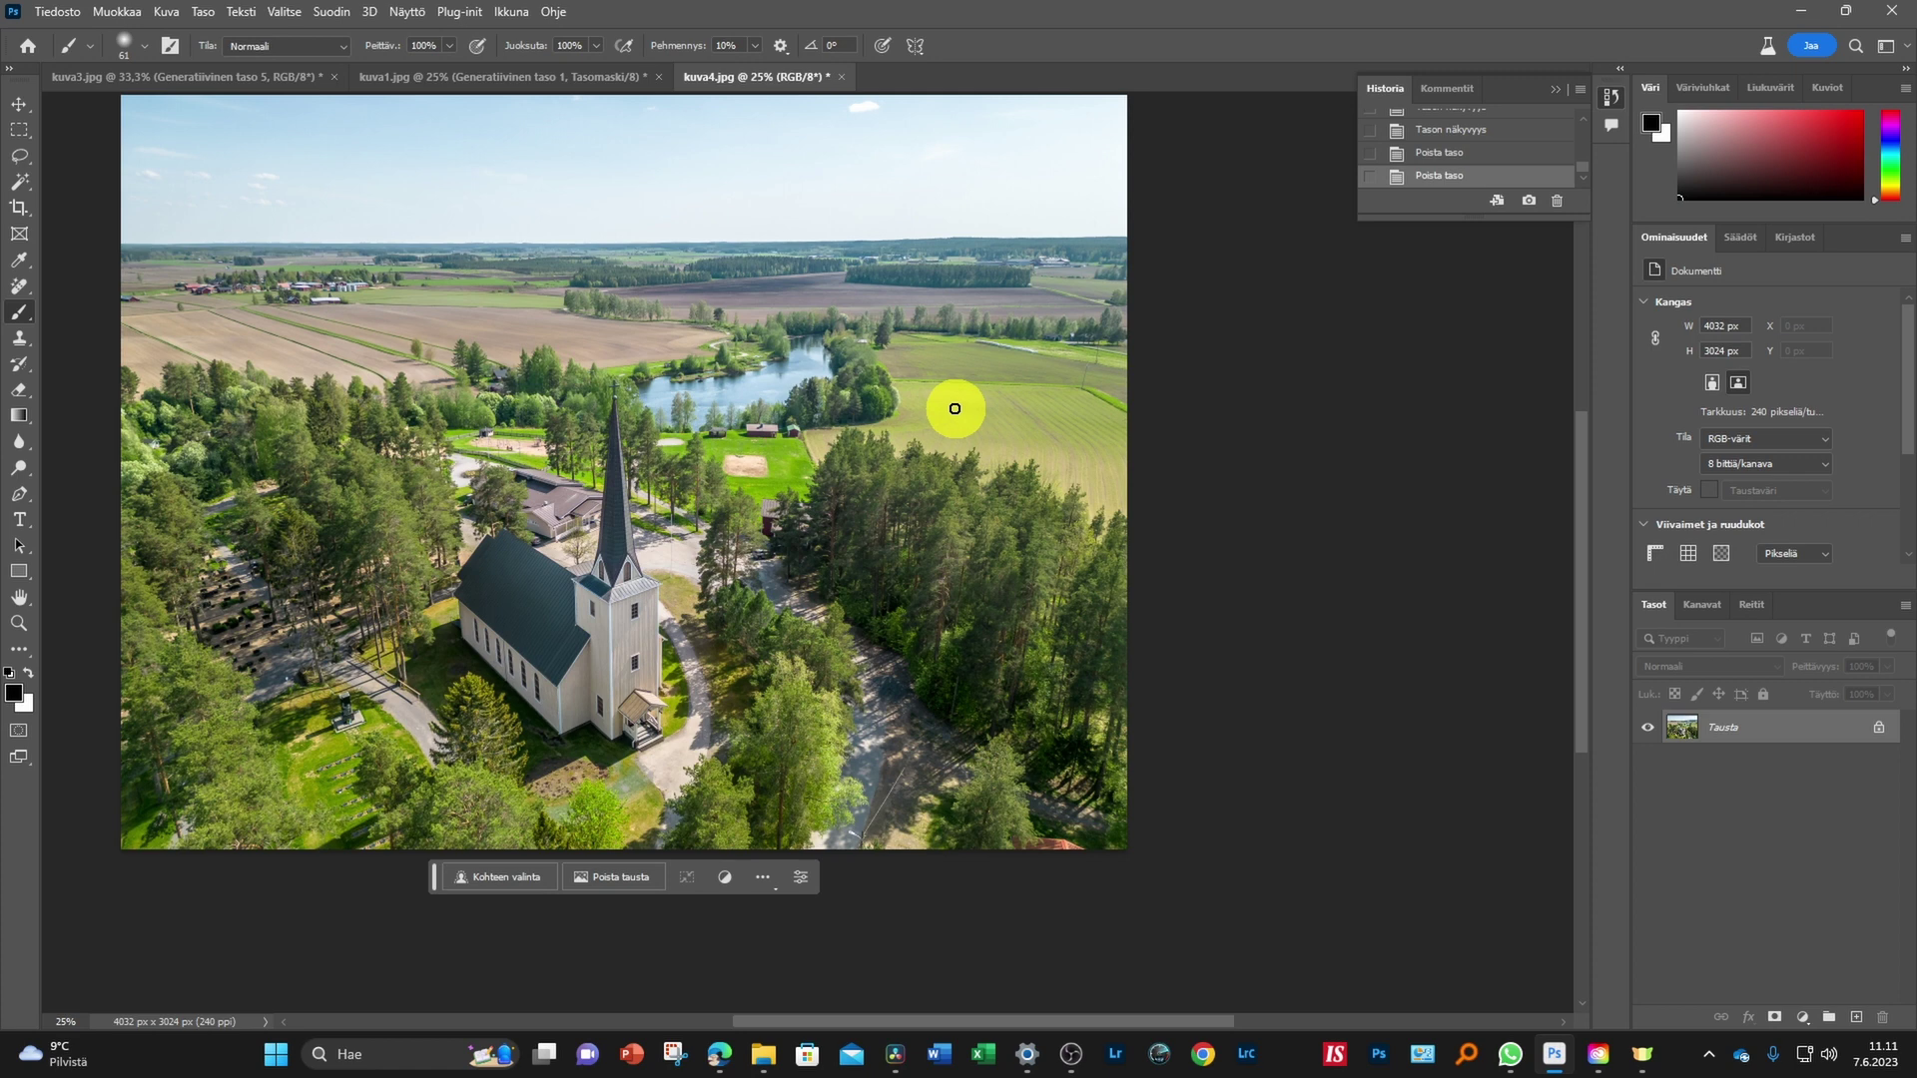
Crop outward past both edges to widen kuva4.jpg's canvas to 5672 px
{"action": "left_click", "coordinate": [19, 207]}
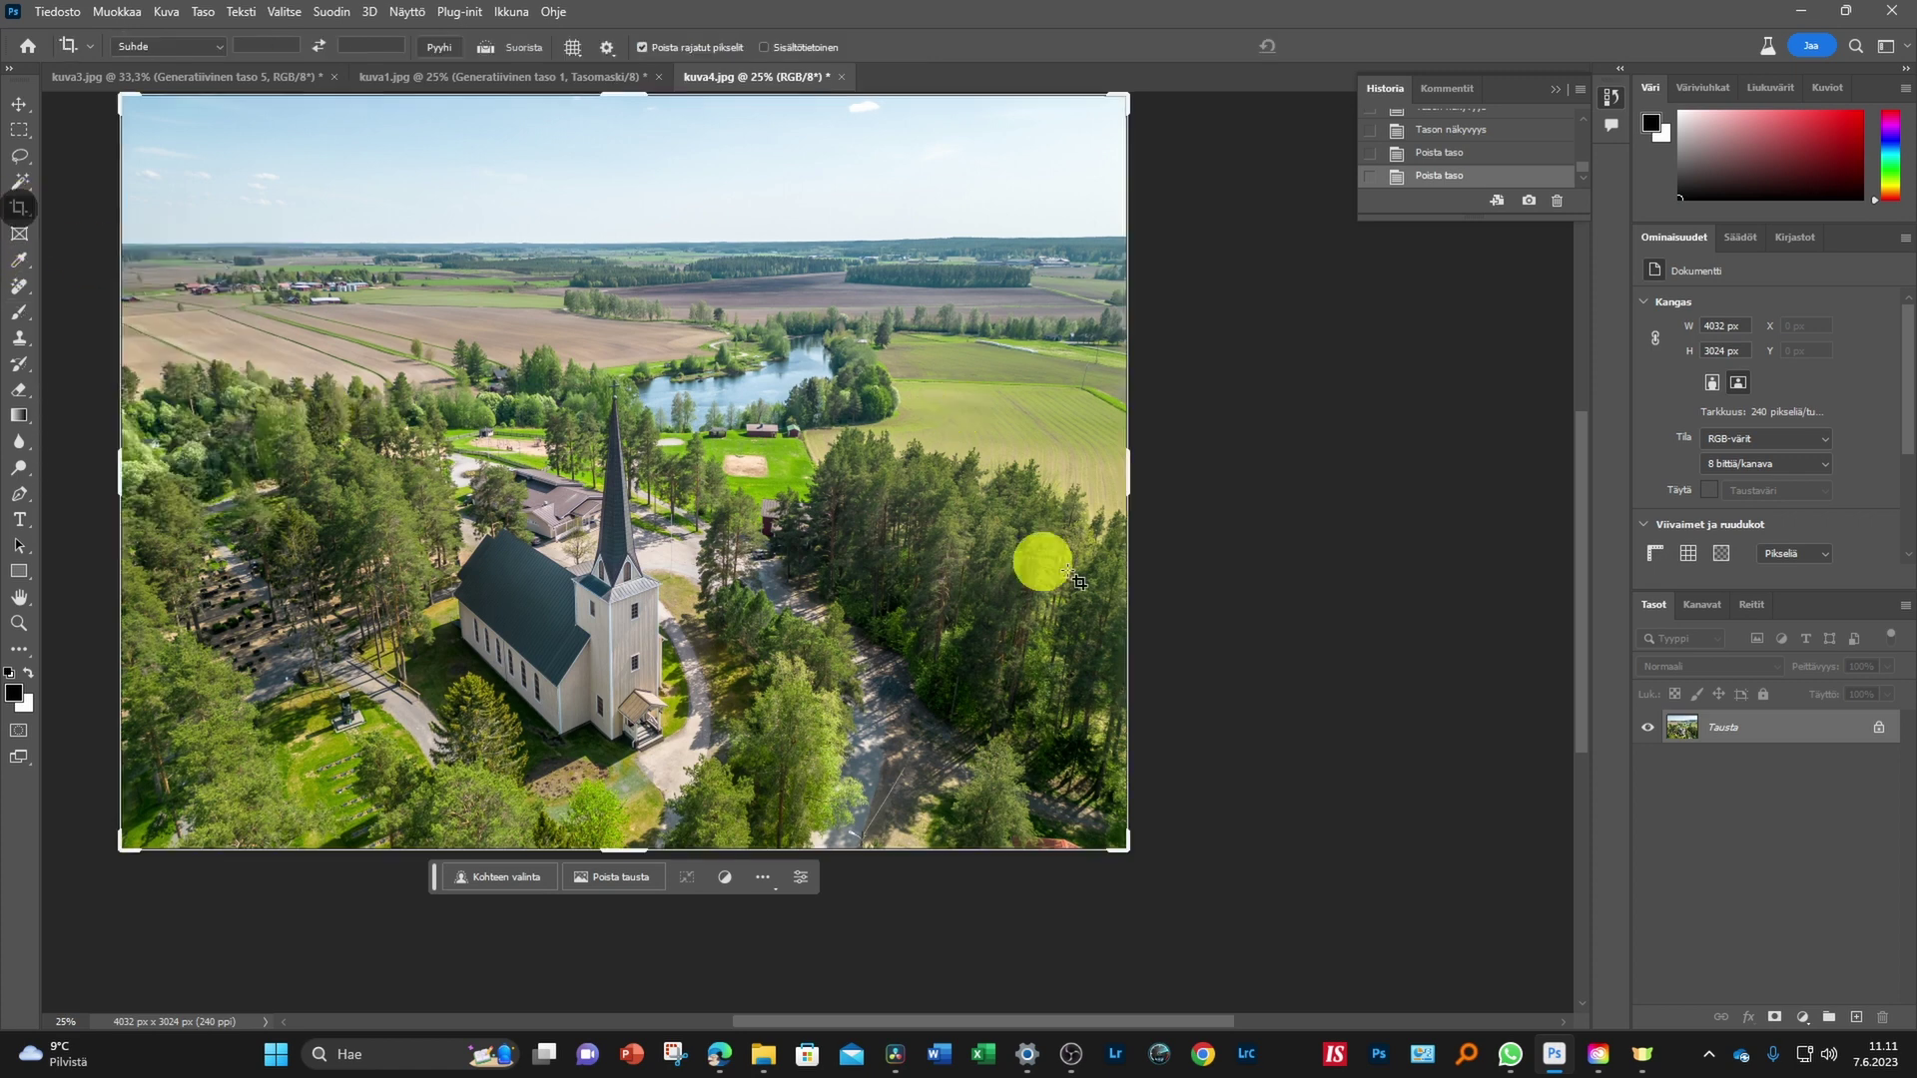
{"action": "left_click_drag", "start_coordinate": [1128, 482], "coordinate": [1236, 484]}
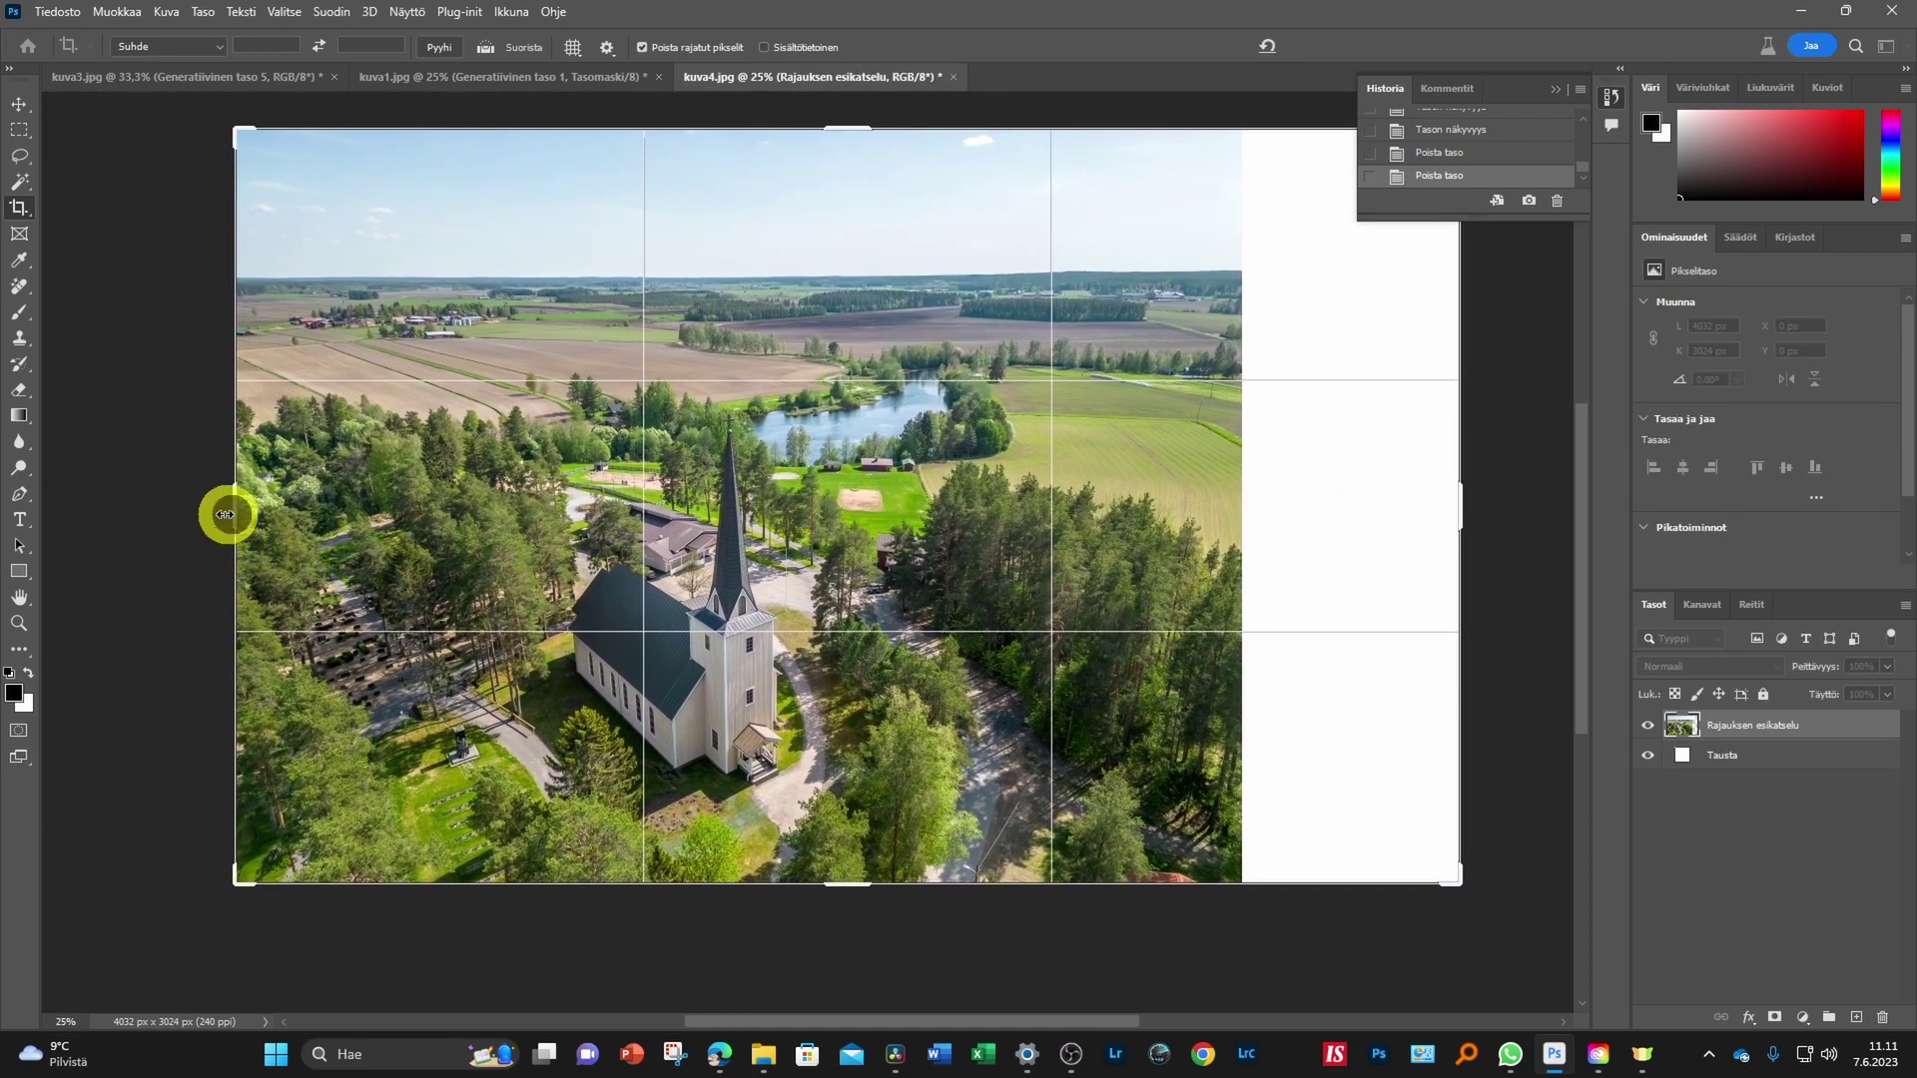
{"action": "left_click_drag", "start_coordinate": [228, 514], "coordinate": [136, 504]}
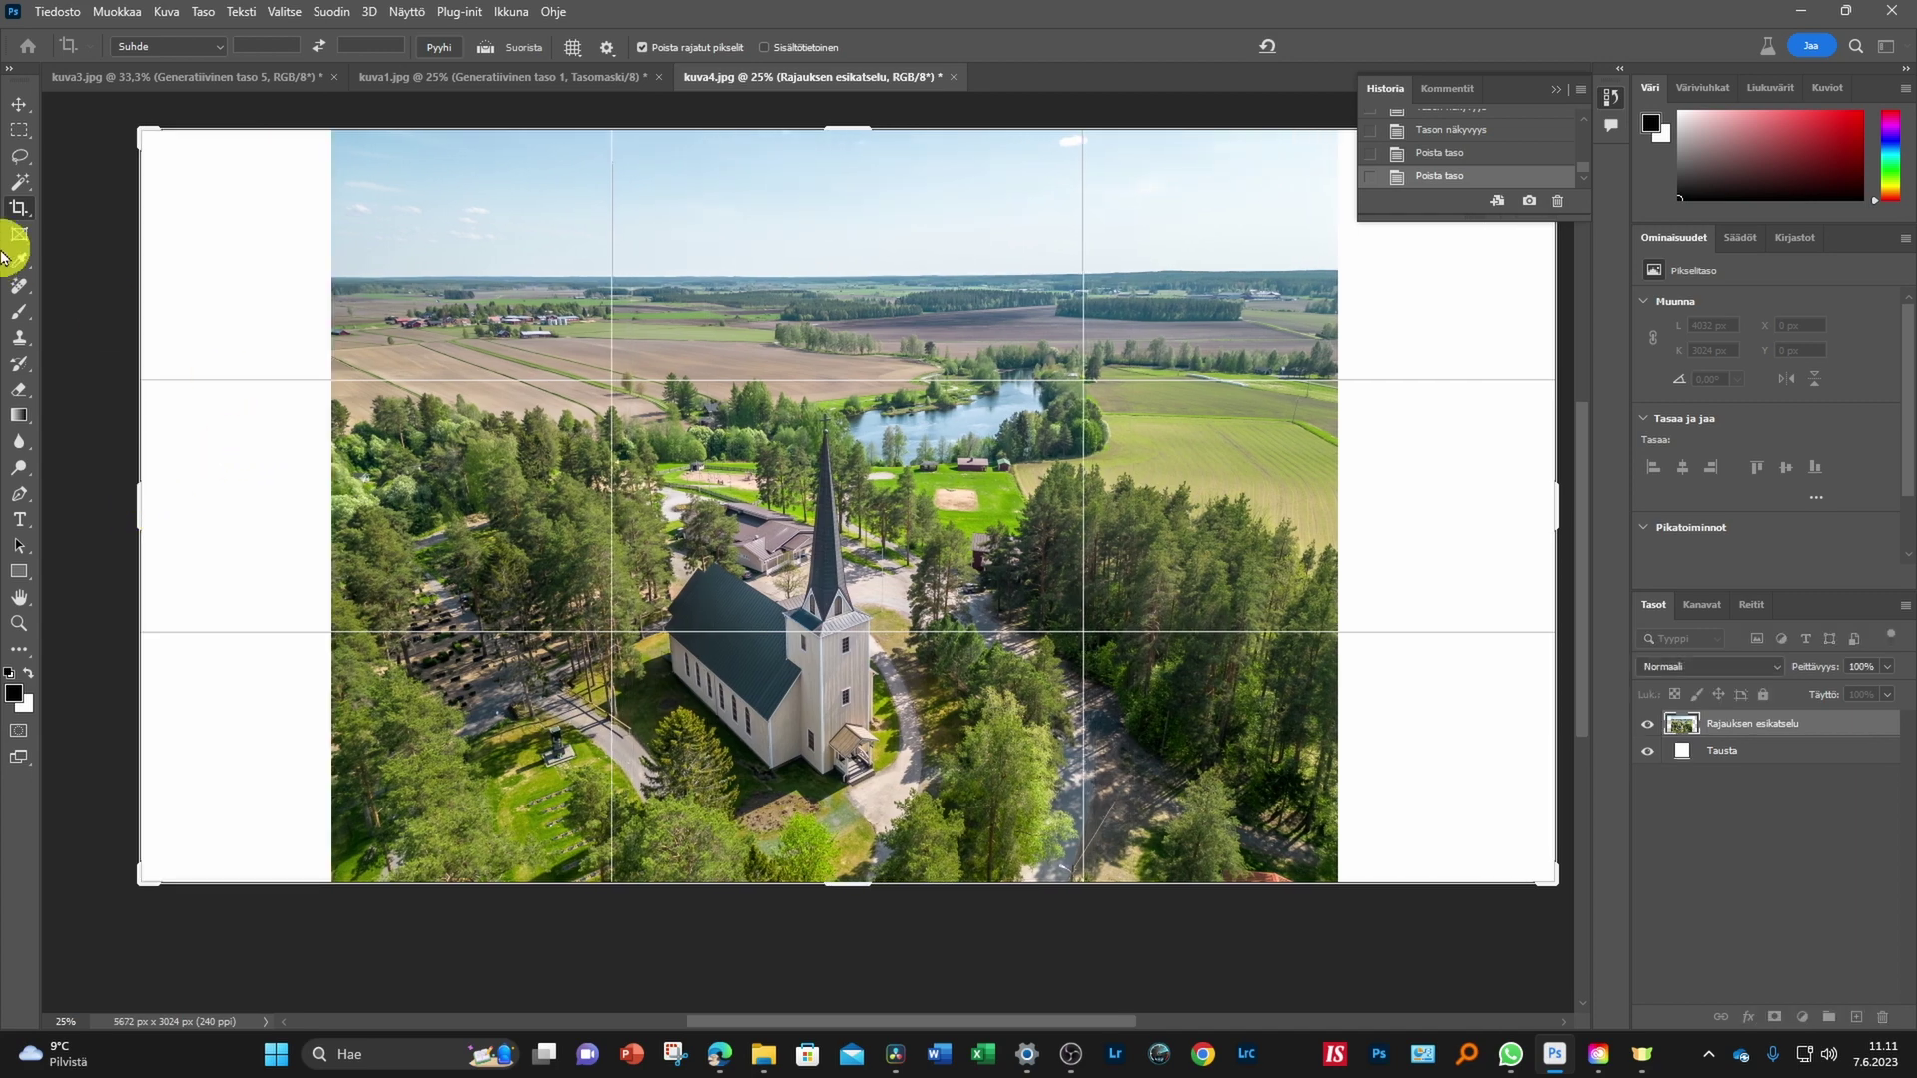
{"action": "left_click", "coordinate": [20, 106]}
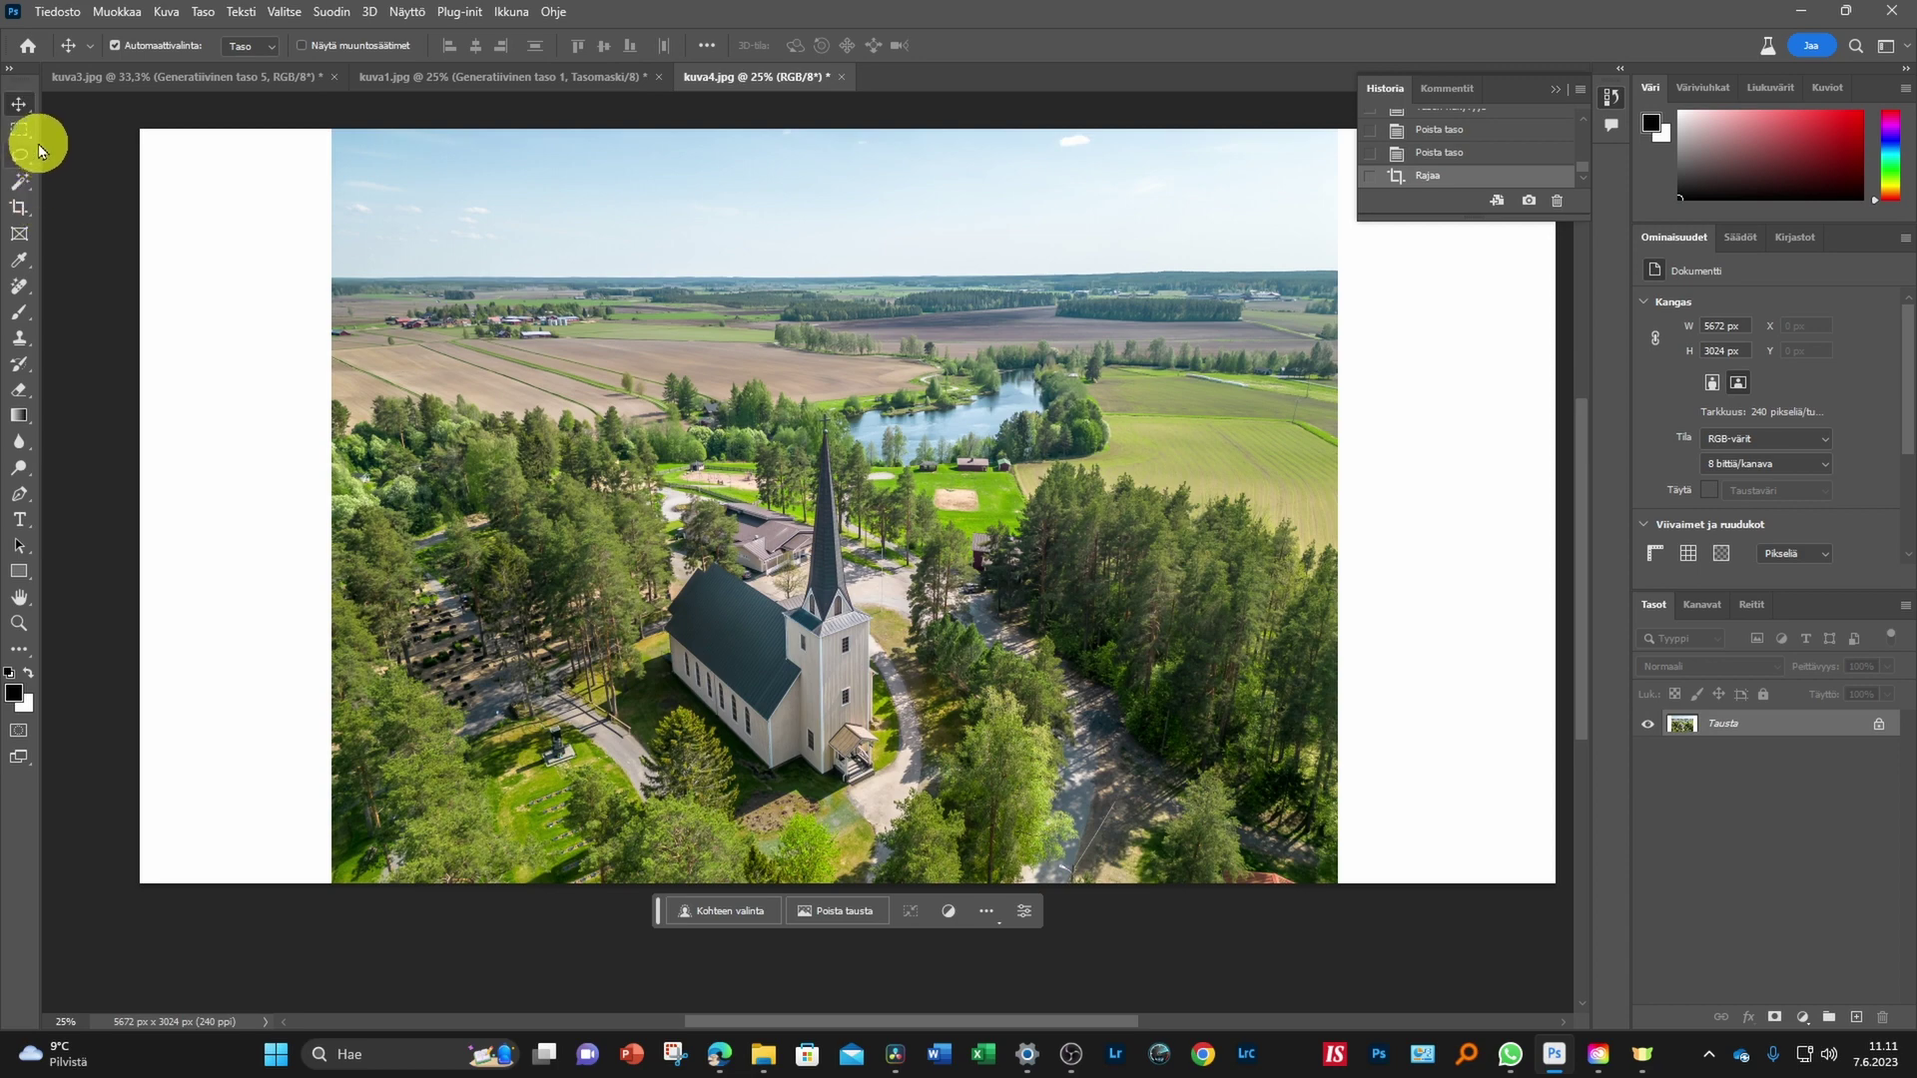
Marquee-select the empty white strips on the left and right sides
{"action": "left_click", "coordinate": [20, 129]}
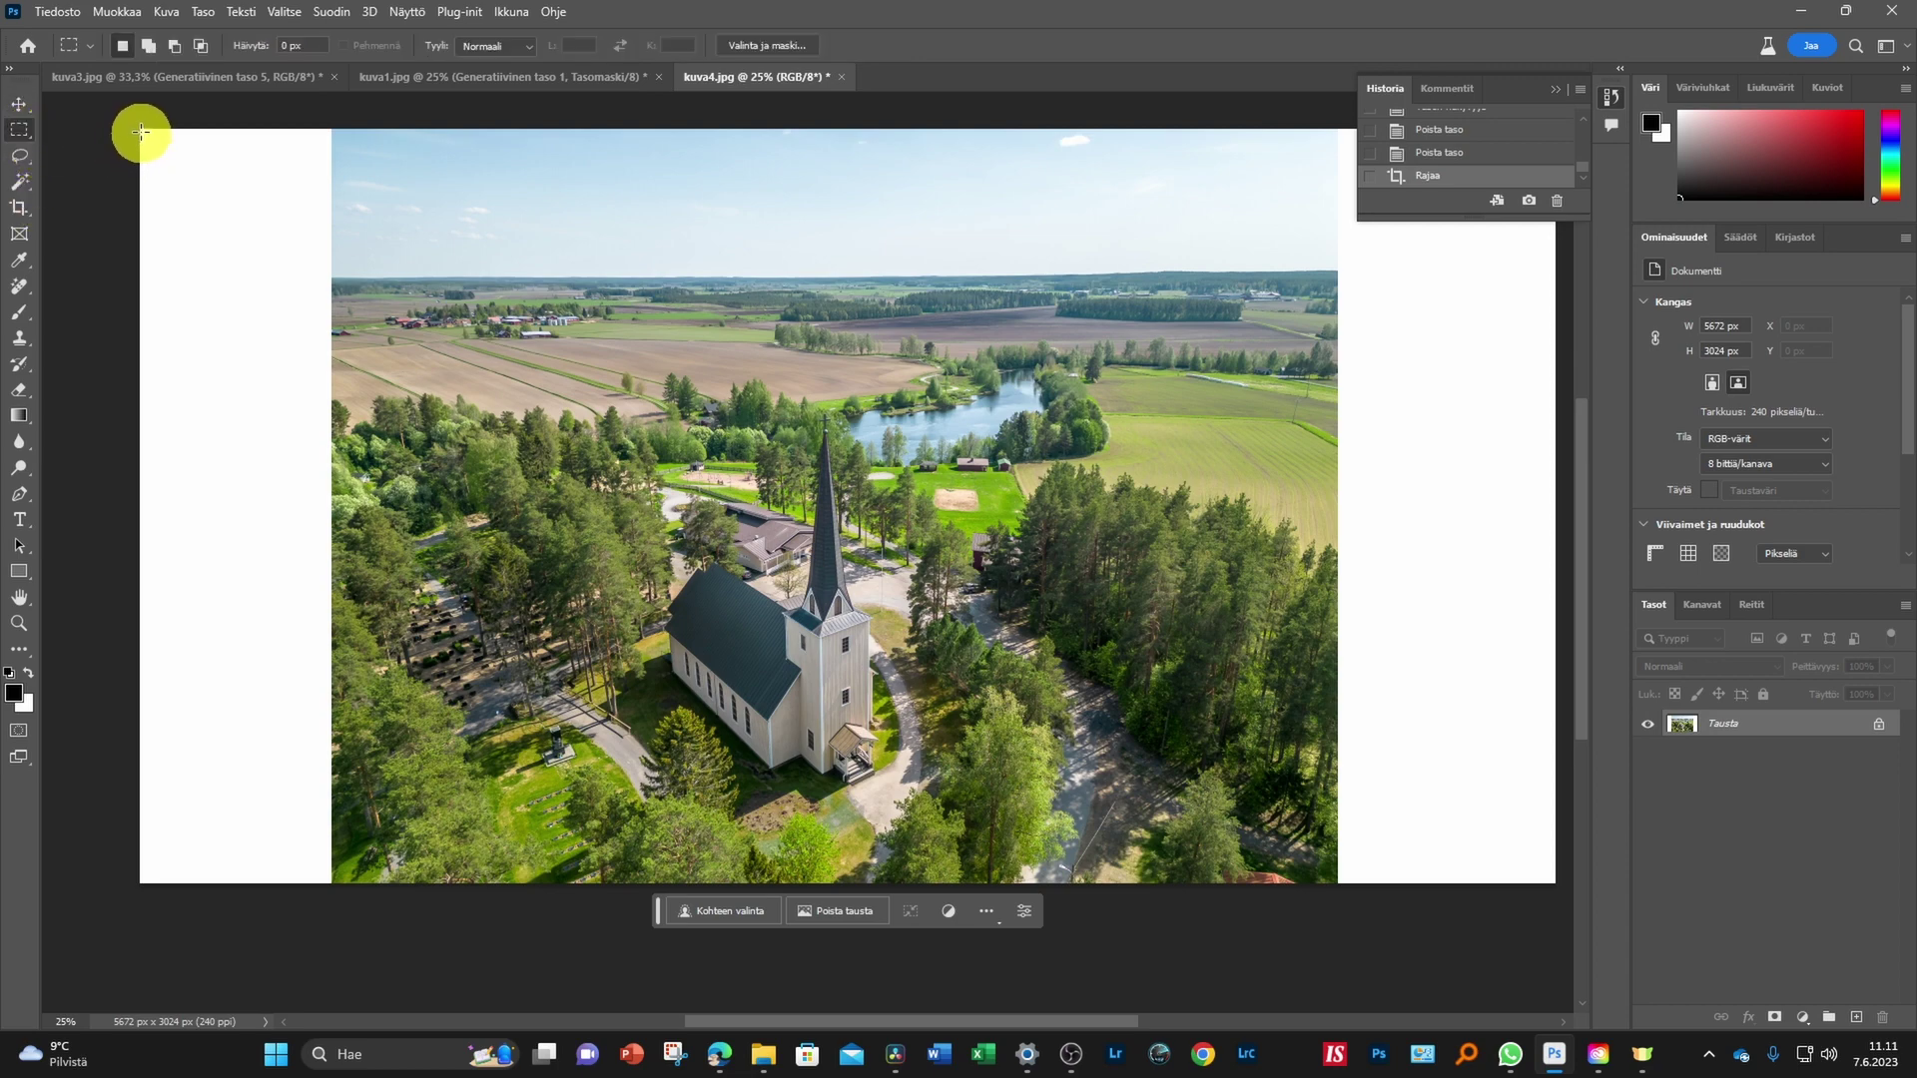
{"action": "mouse_move", "coordinate": [140, 128]}
{"action": "left_mouse_down"}
{"action": "mouse_move", "coordinate": [289, 860]}
{"action": "mouse_move", "coordinate": [346, 886]}
{"action": "left_mouse_up"}
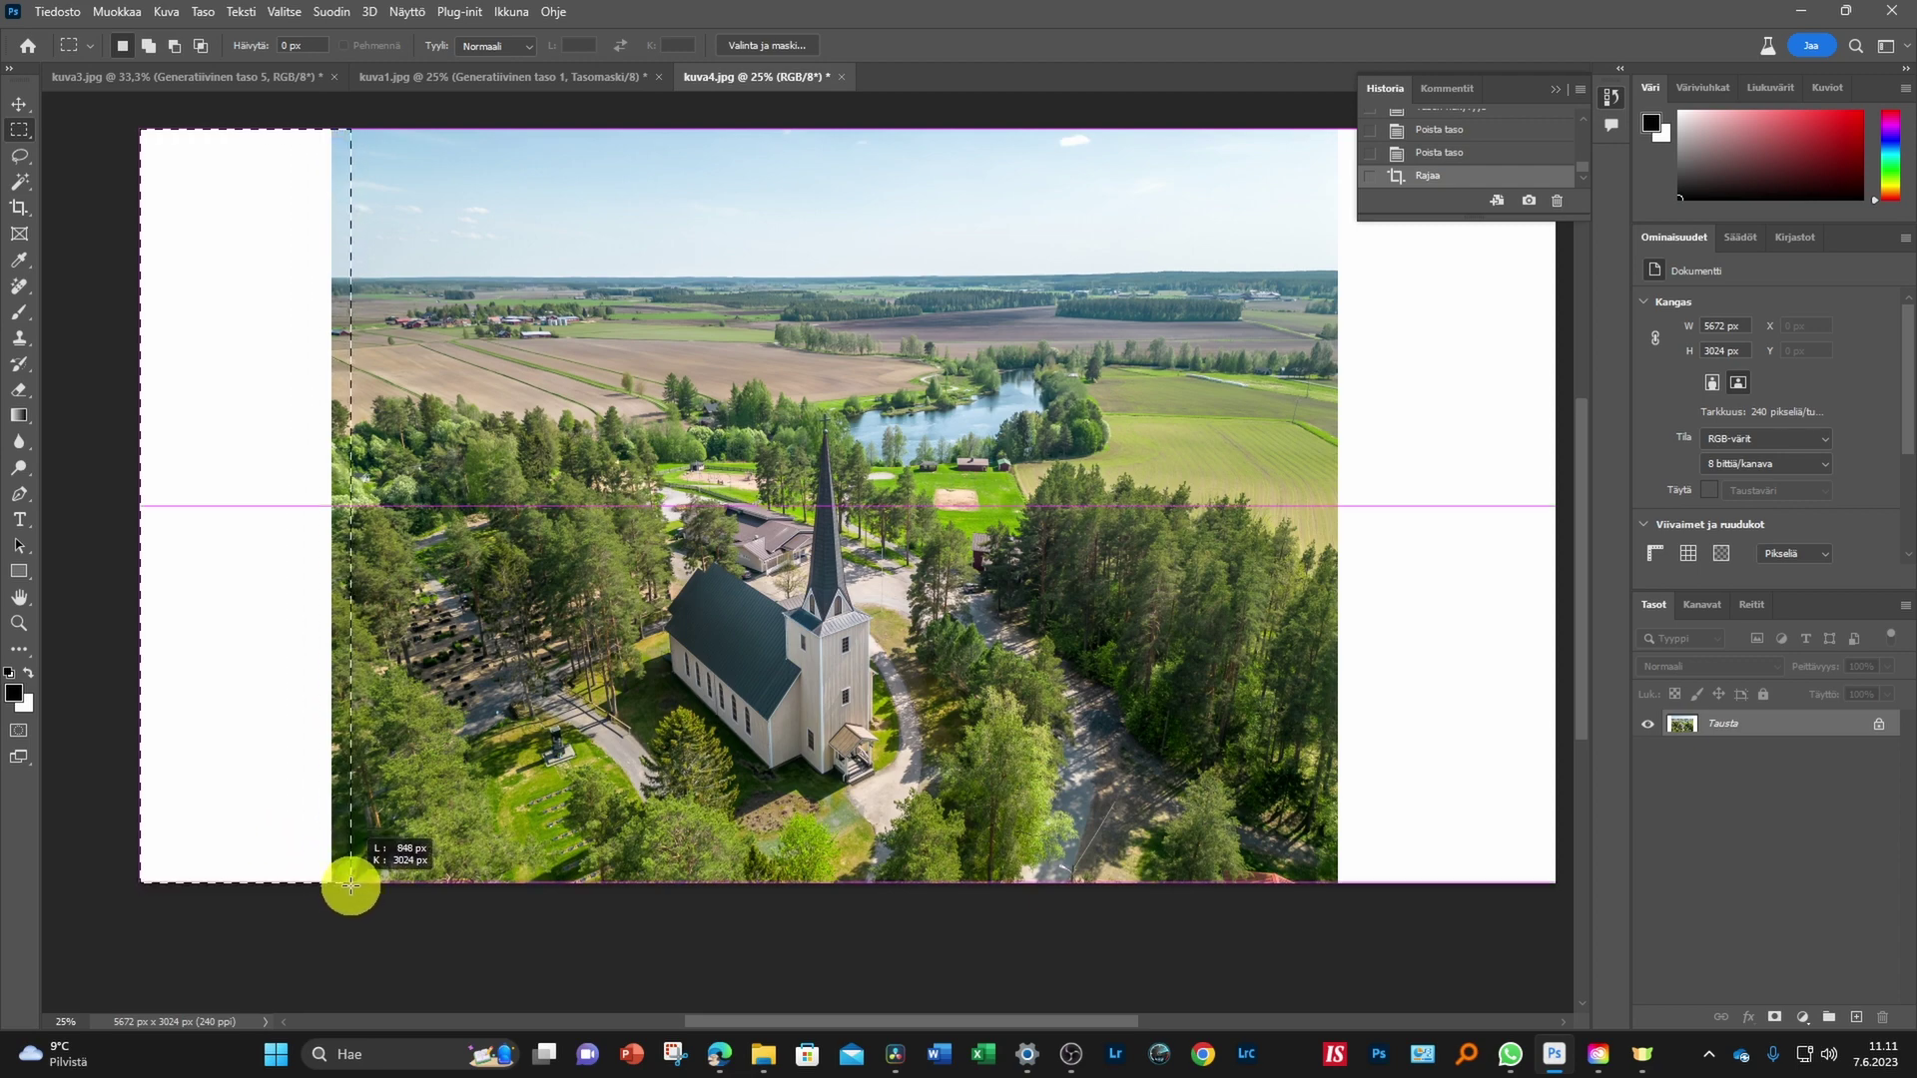
{"action": "left_click_drag", "start_coordinate": [350, 884], "coordinate": [351, 885]}
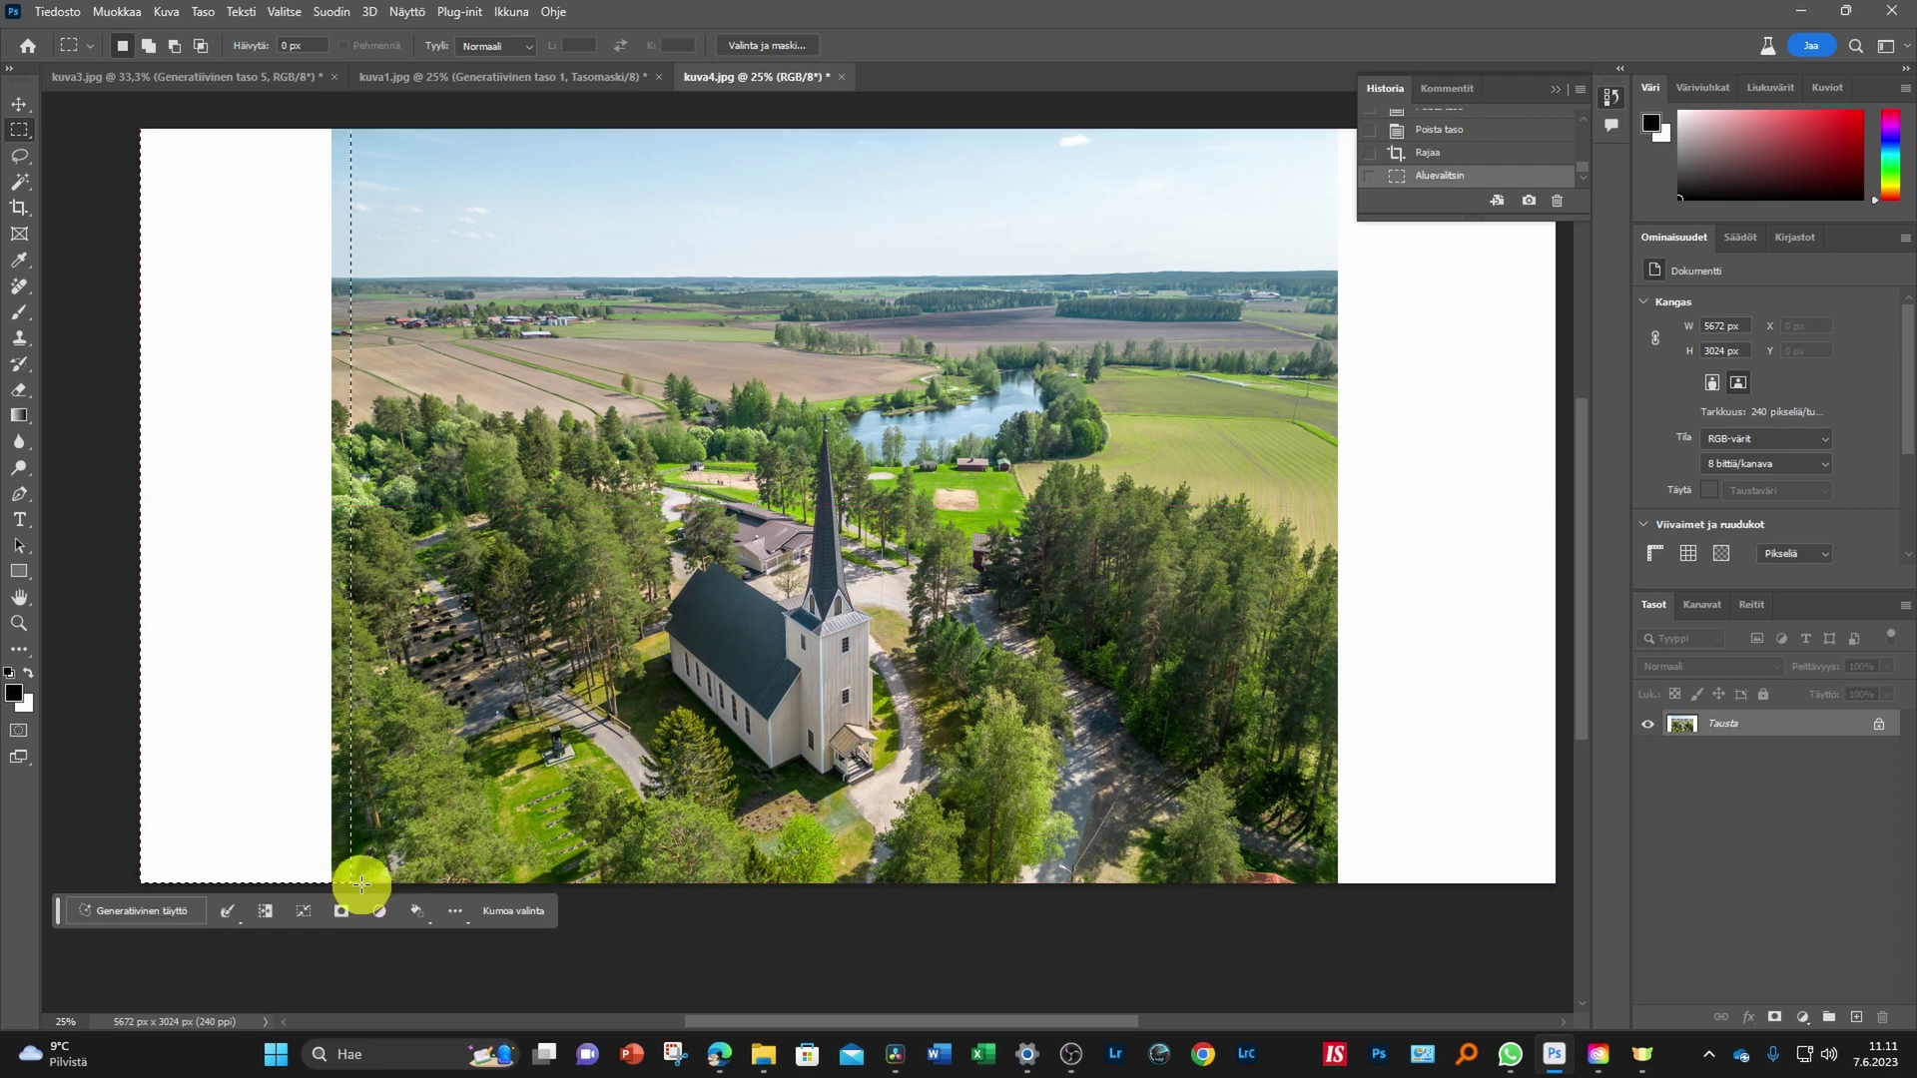
{"action": "left_click", "coordinate": [1554, 88]}
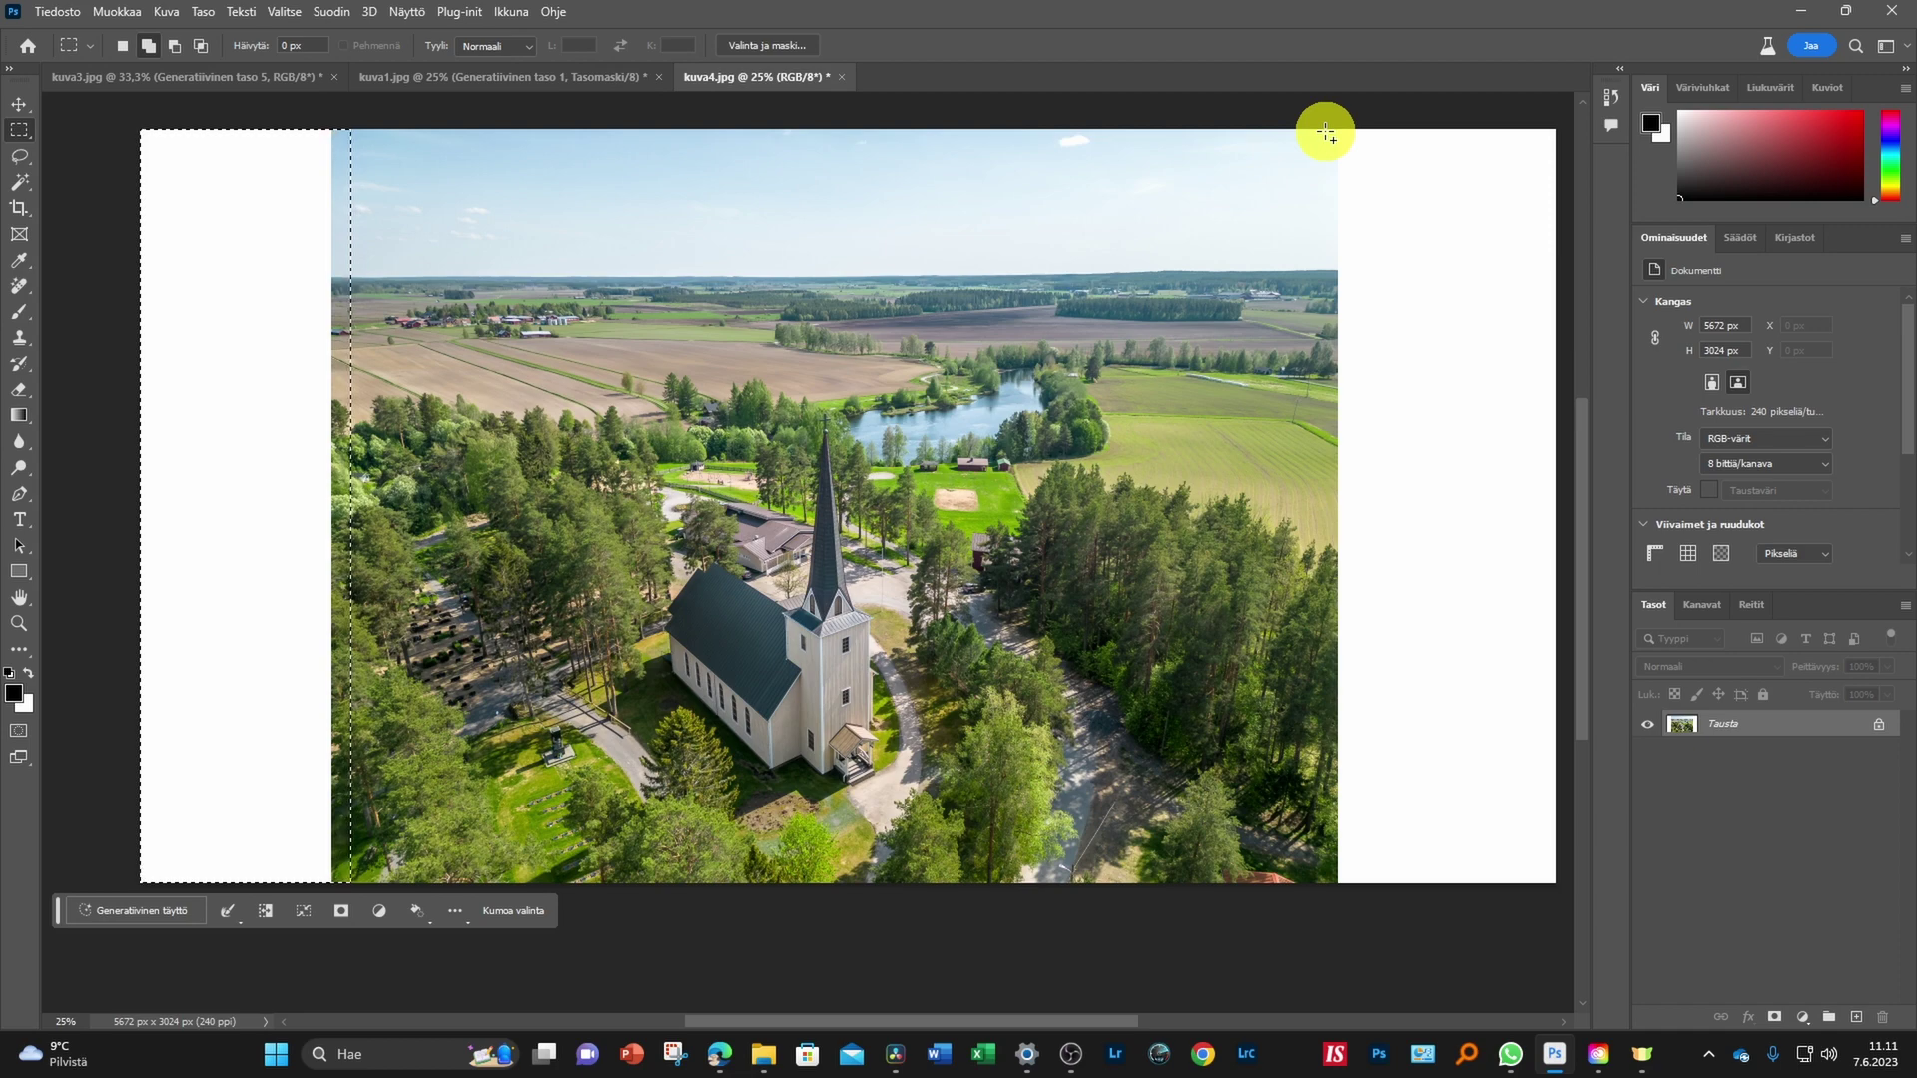
{"action": "mouse_move", "coordinate": [1326, 131]}
{"action": "left_mouse_down"}
{"action": "mouse_move", "coordinate": [1430, 863]}
{"action": "mouse_move", "coordinate": [1573, 894]}
{"action": "left_mouse_up"}
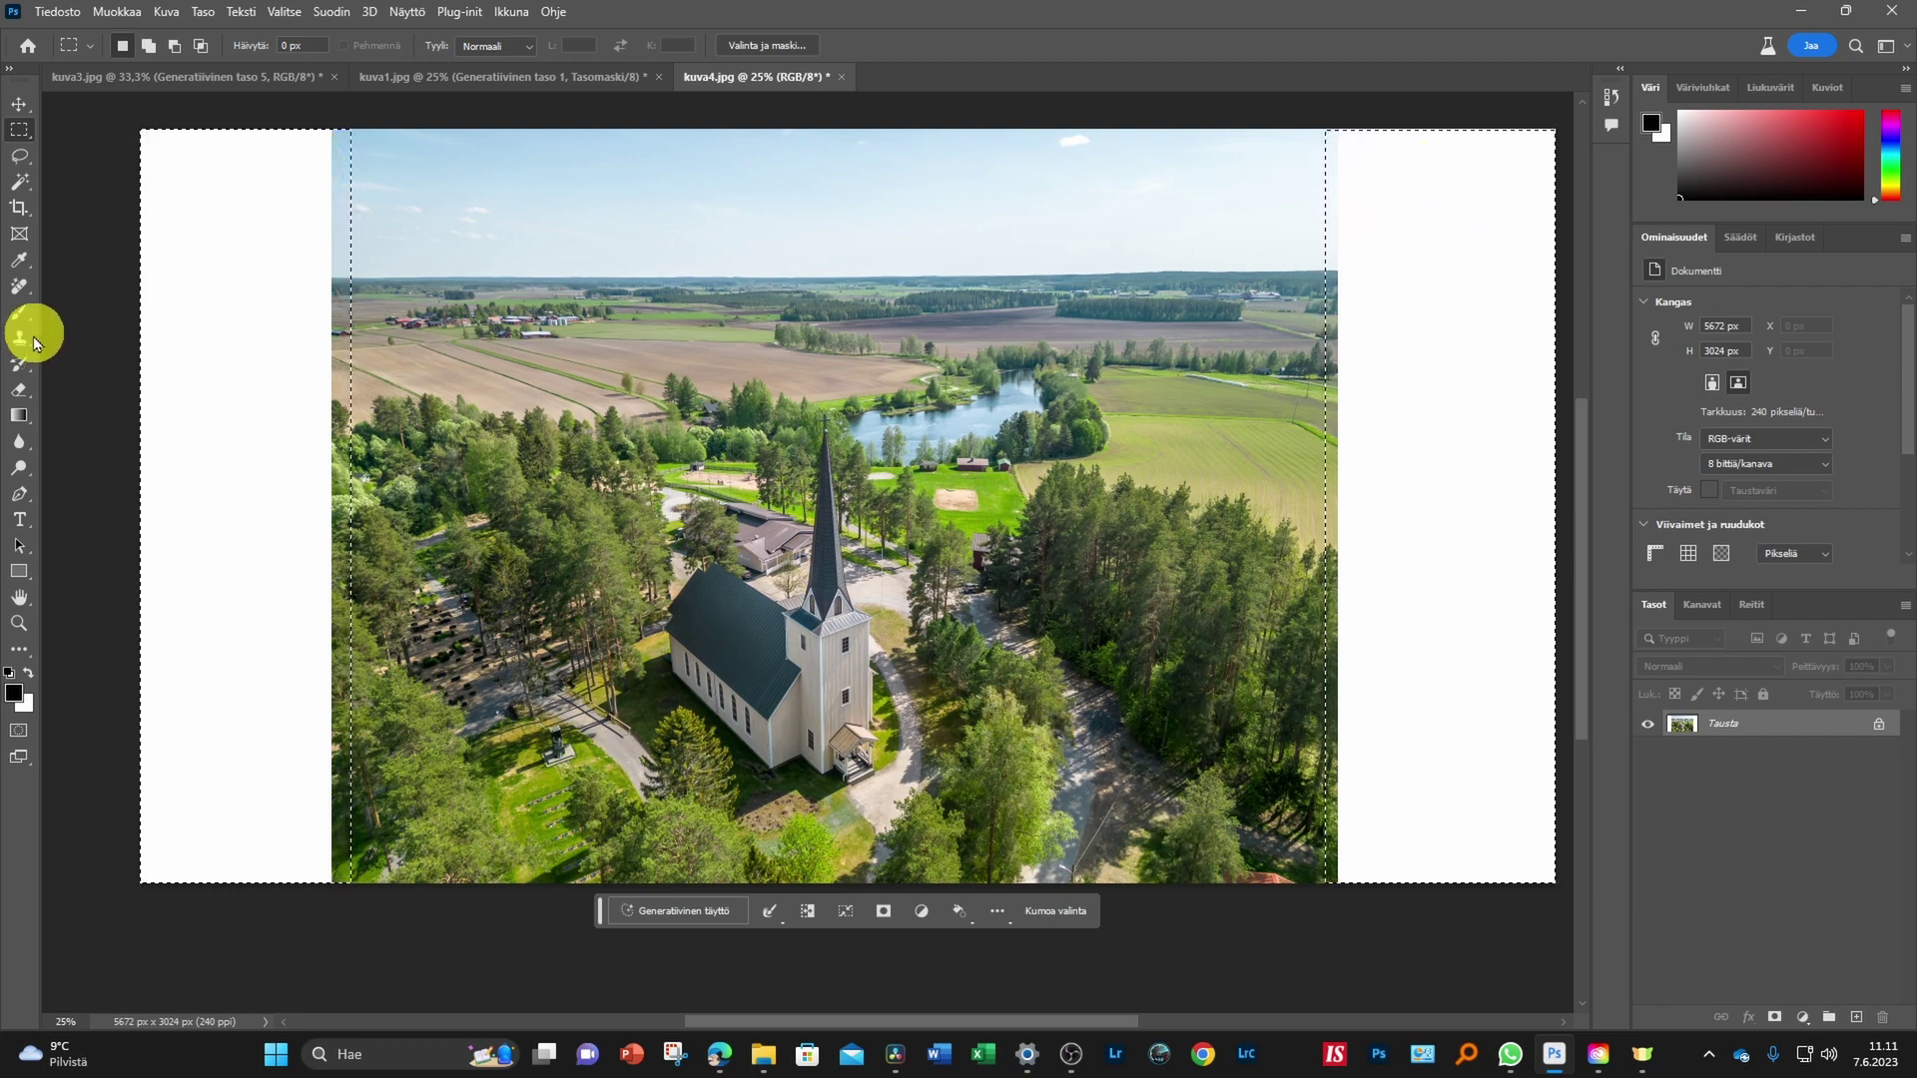
Generative Fill the strips with an empty prompt, then select the Tausta layer
{"action": "left_click", "coordinate": [682, 917]}
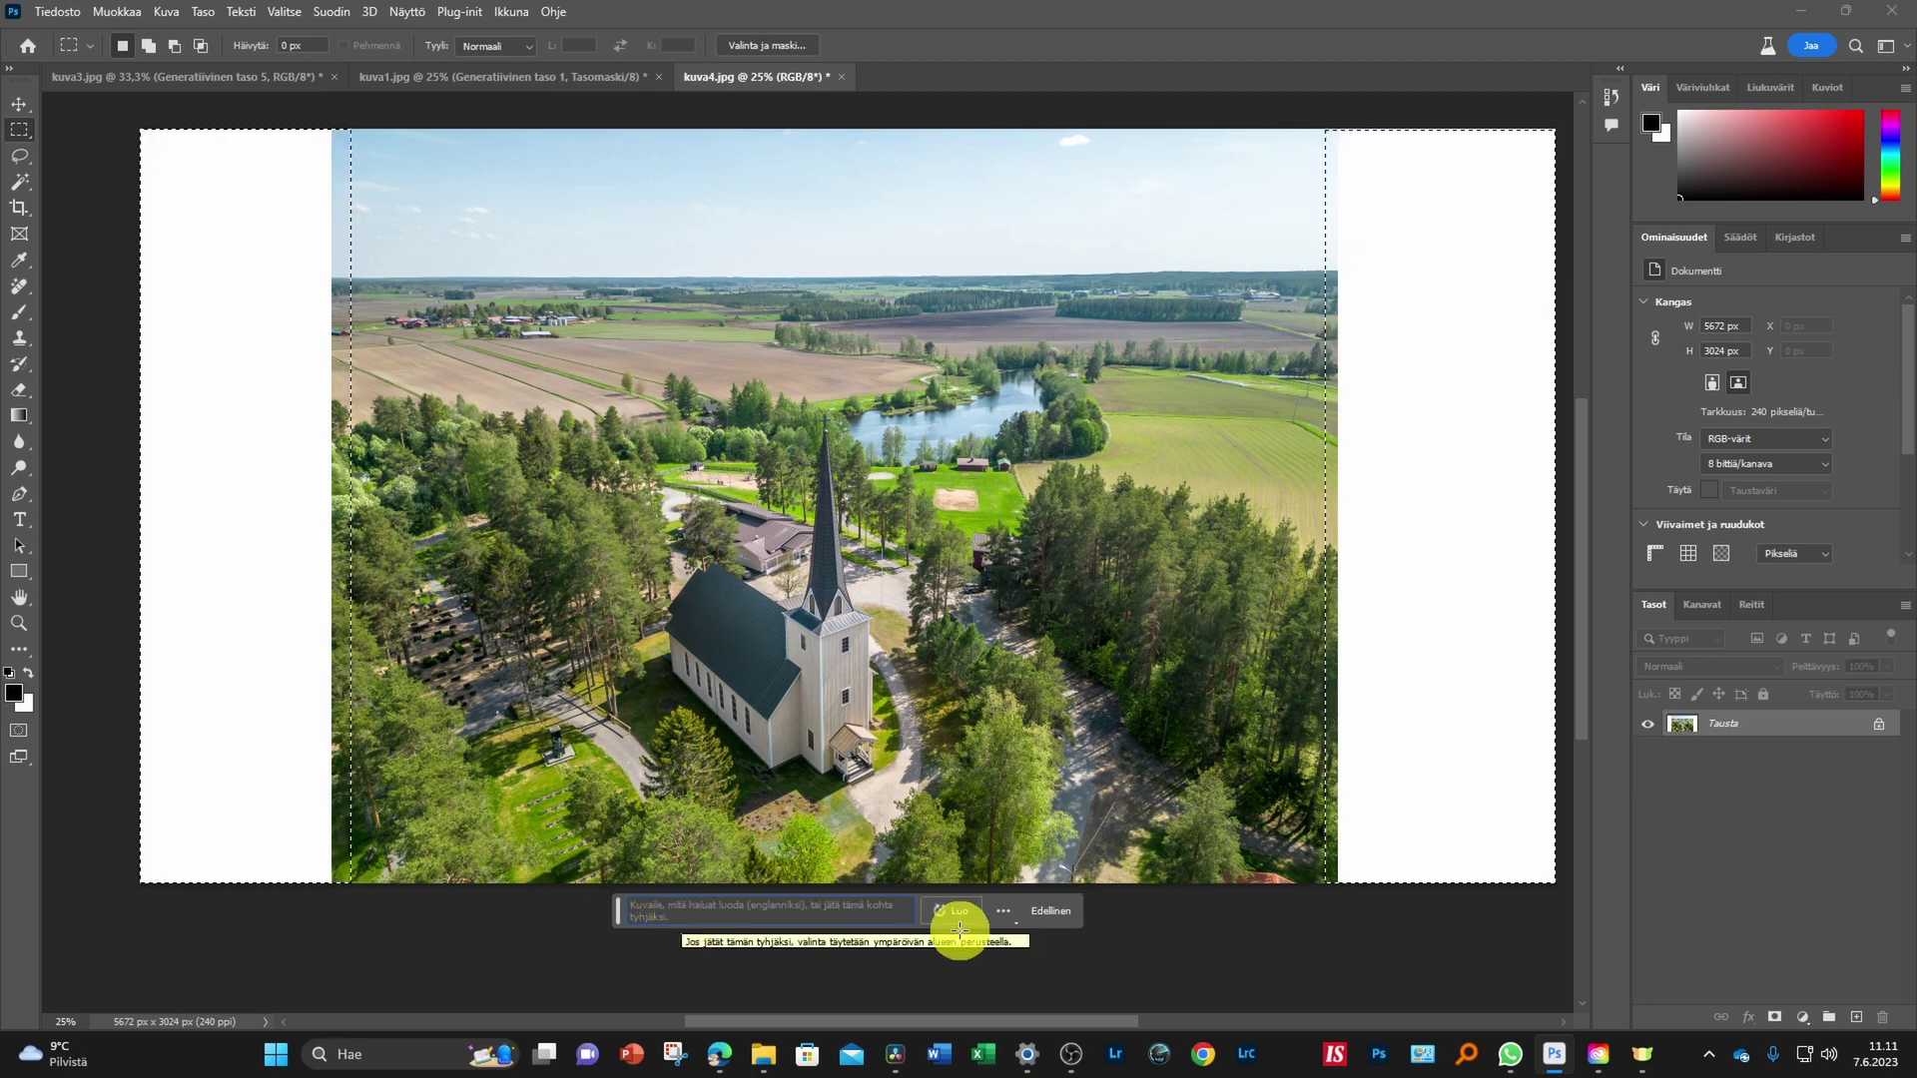
{"action": "left_click", "coordinate": [953, 922]}
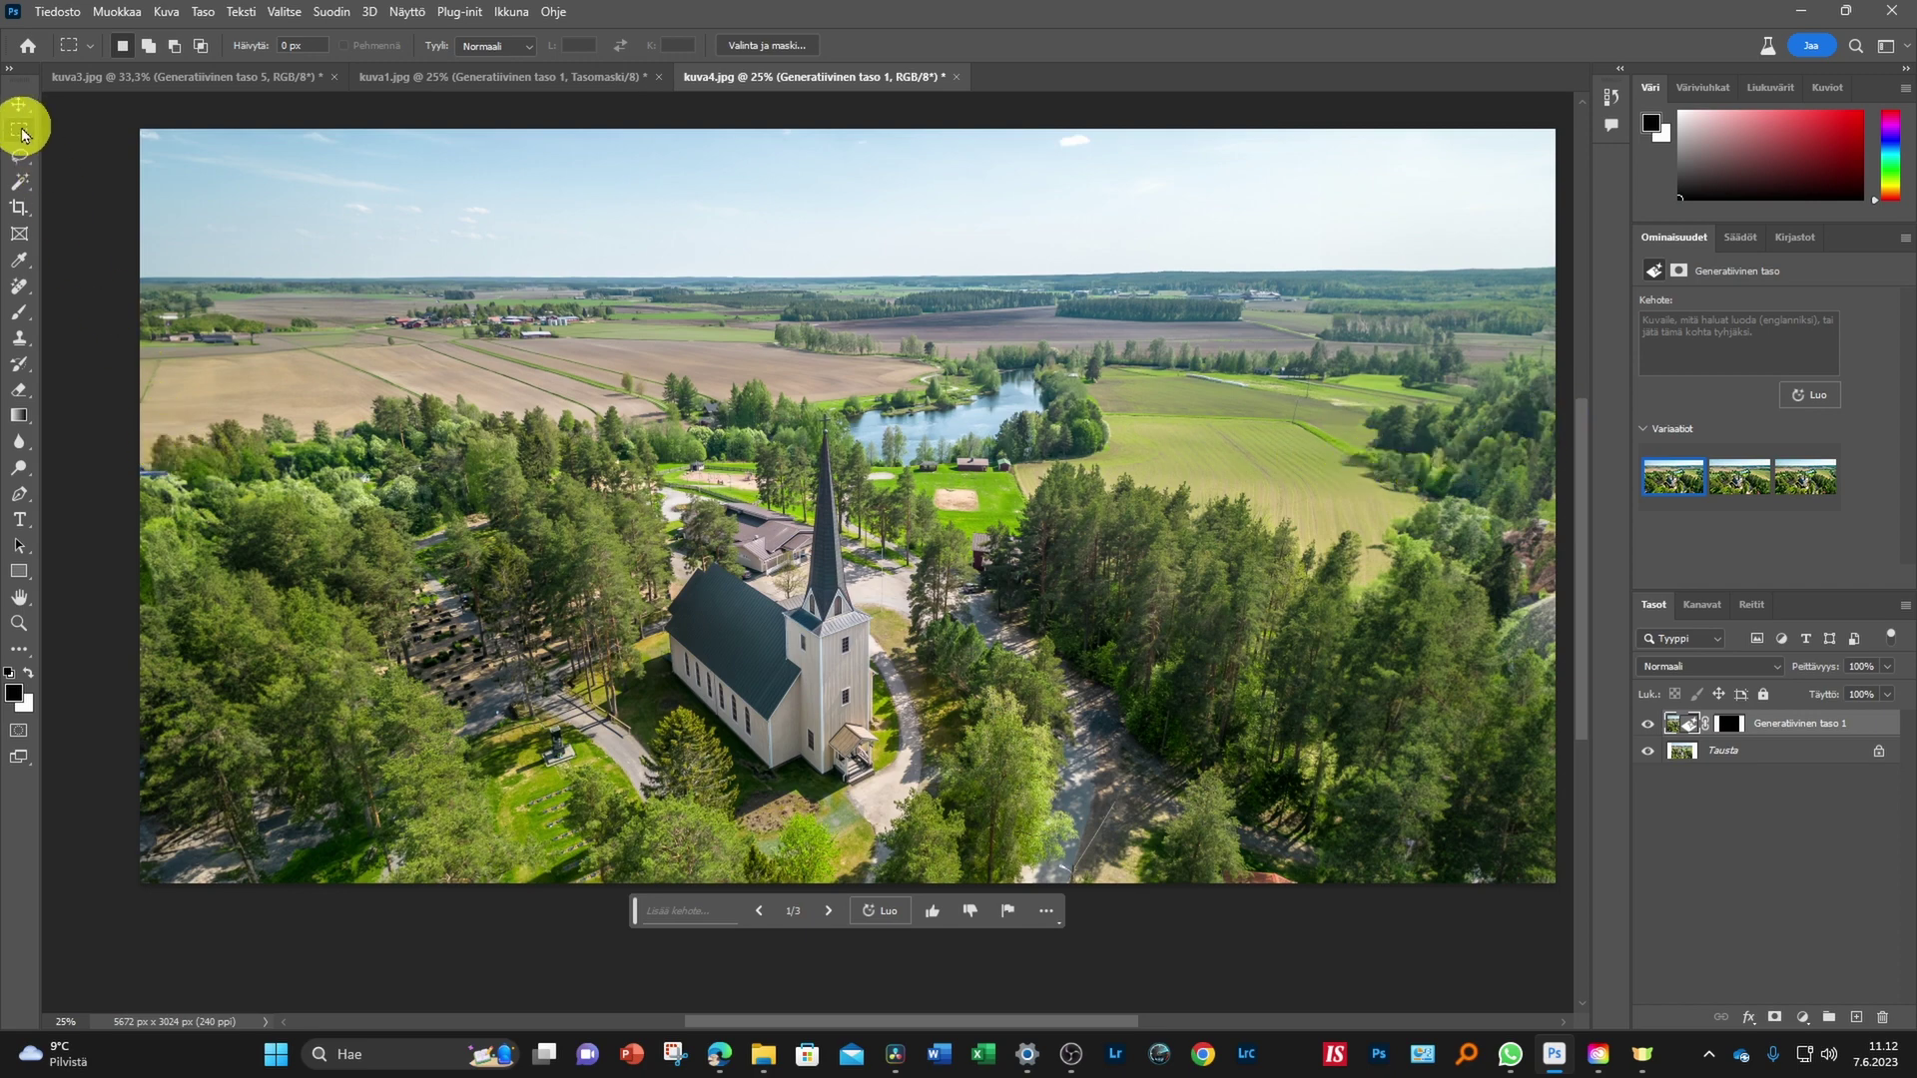
{"action": "left_click", "coordinate": [1688, 756]}
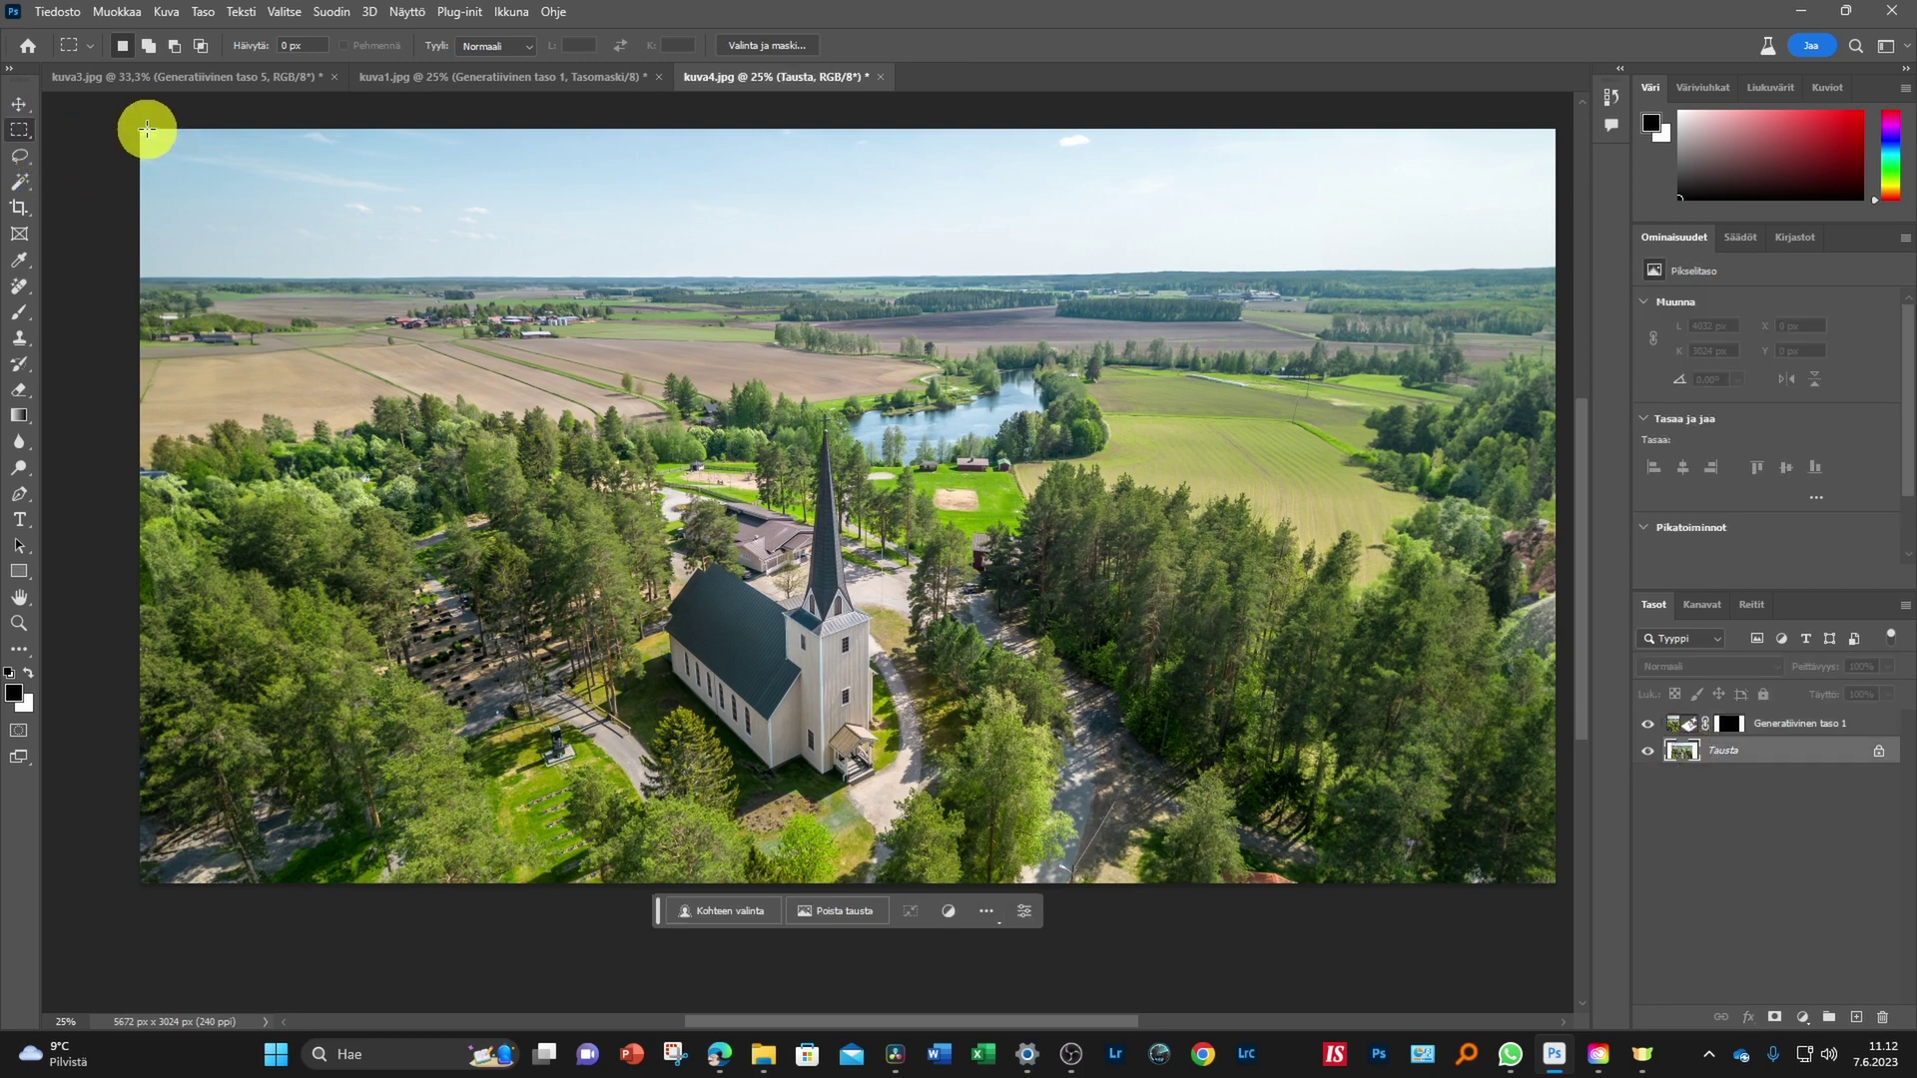
Select the sky and upper landscape of kuva4.jpg and Generative Fill it with 'mountains'
{"action": "mouse_move", "coordinate": [140, 127]}
{"action": "left_mouse_down"}
{"action": "mouse_move", "coordinate": [1543, 459]}
{"action": "mouse_move", "coordinate": [1559, 446]}
{"action": "left_mouse_up"}
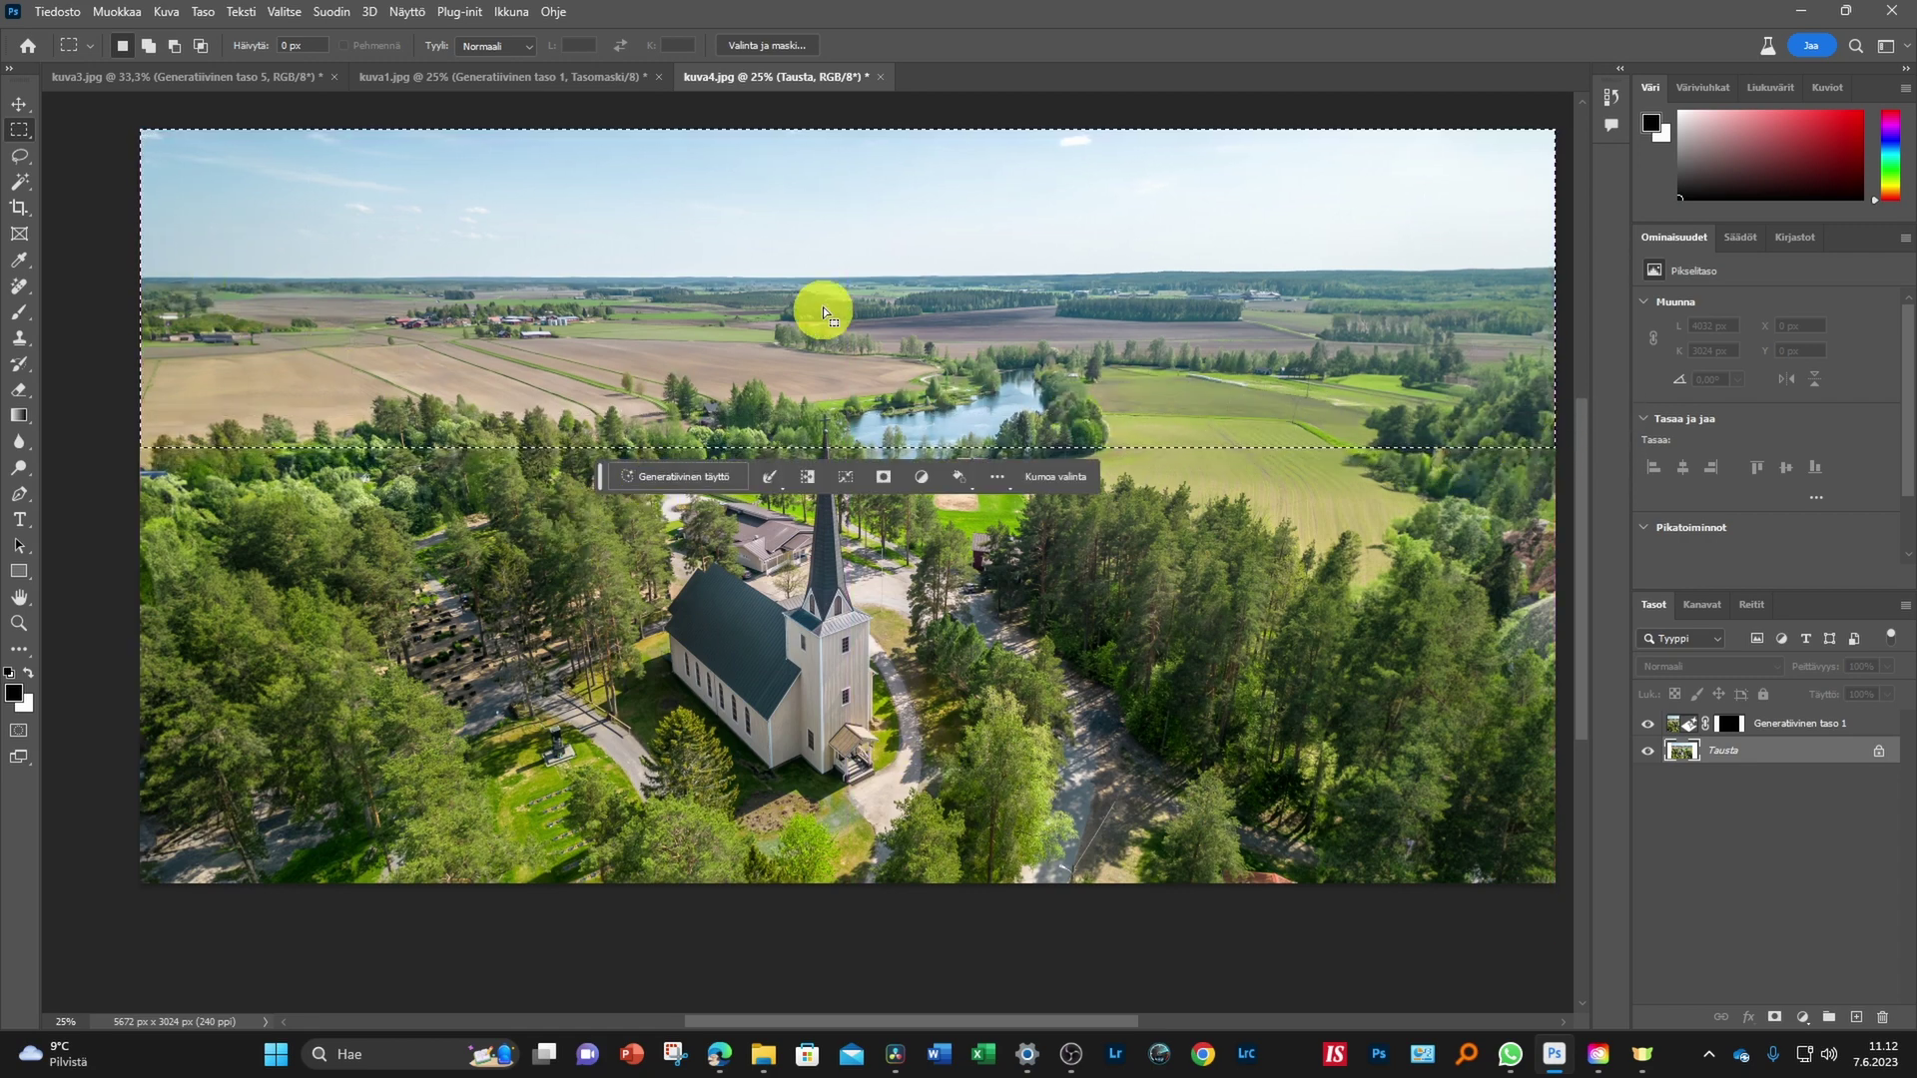
{"action": "left_click", "coordinate": [663, 479]}
{"action": "type", "text": "mountains"}
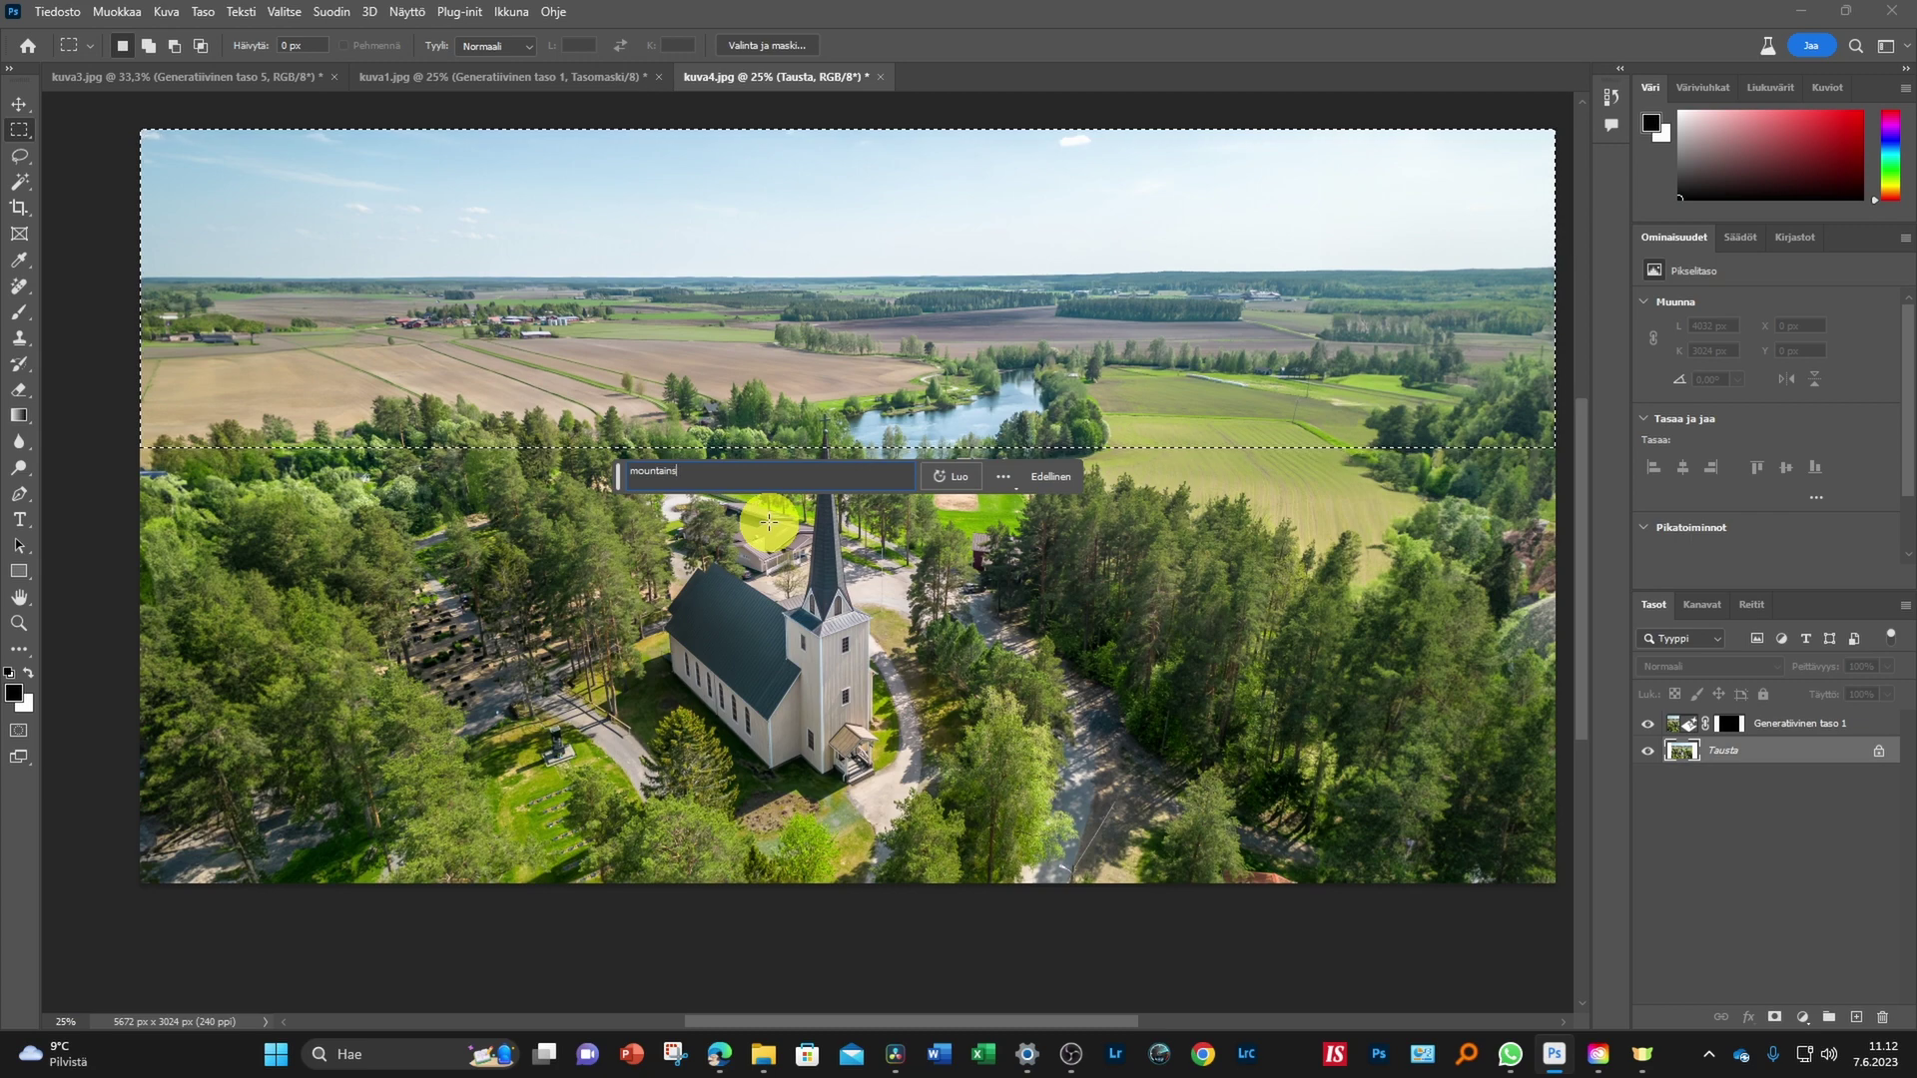
{"action": "left_click", "coordinate": [959, 479]}
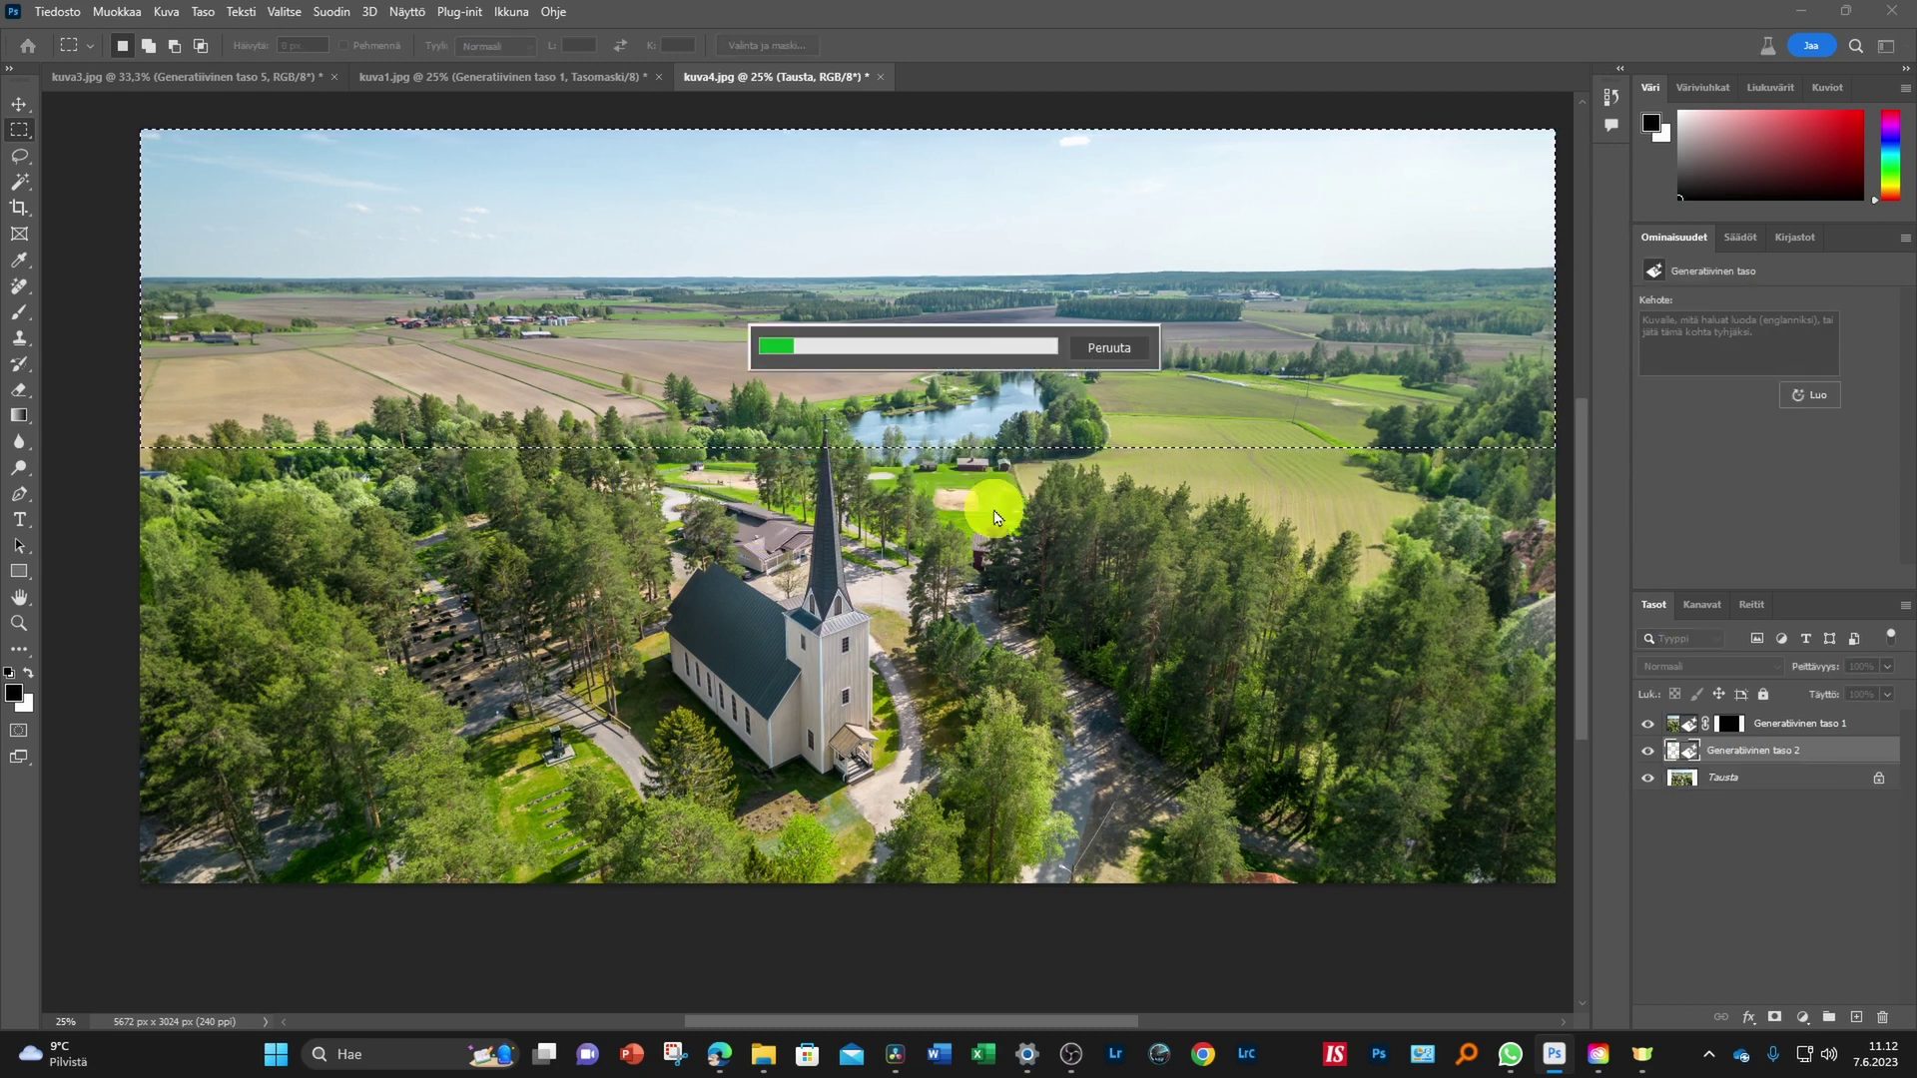
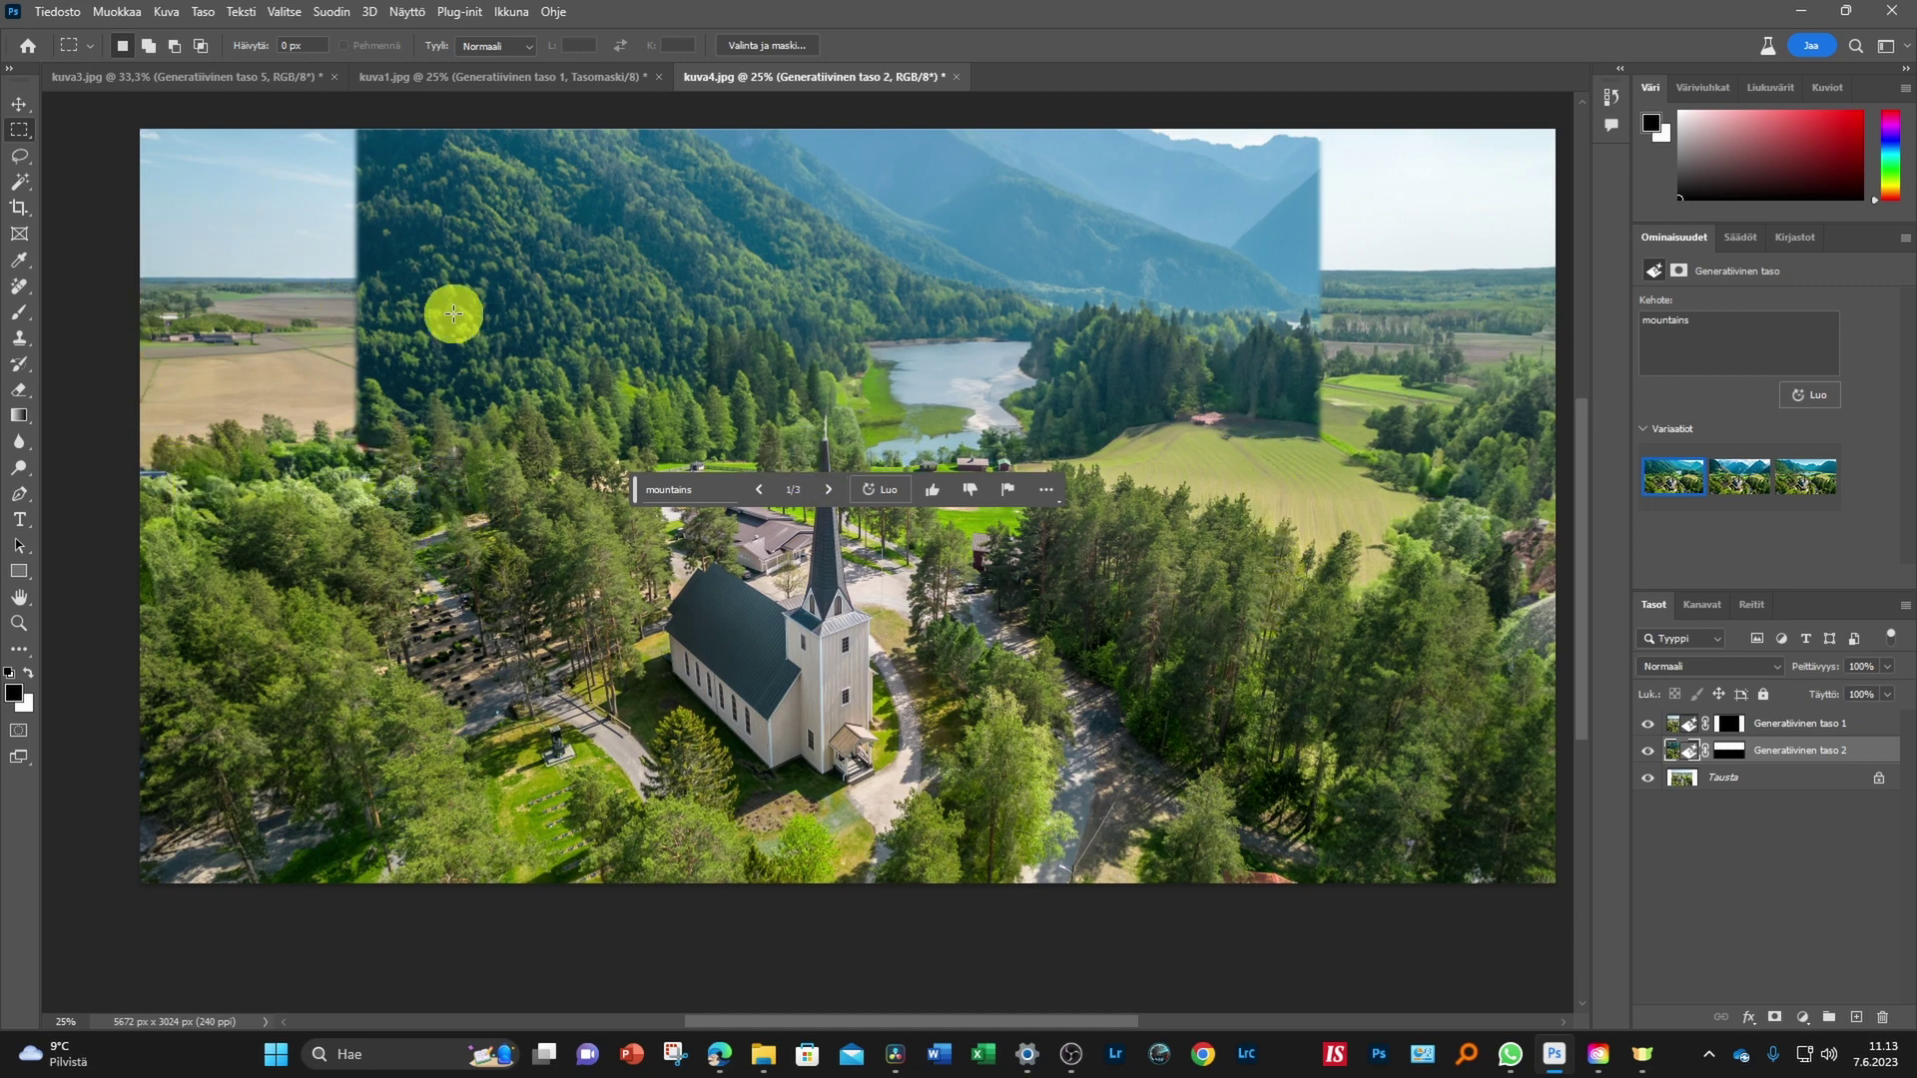
Undo the last generative fill and delete the remaining mountain layer, Generatiivinen taso 1
{"action": "left_click", "coordinate": [119, 12]}
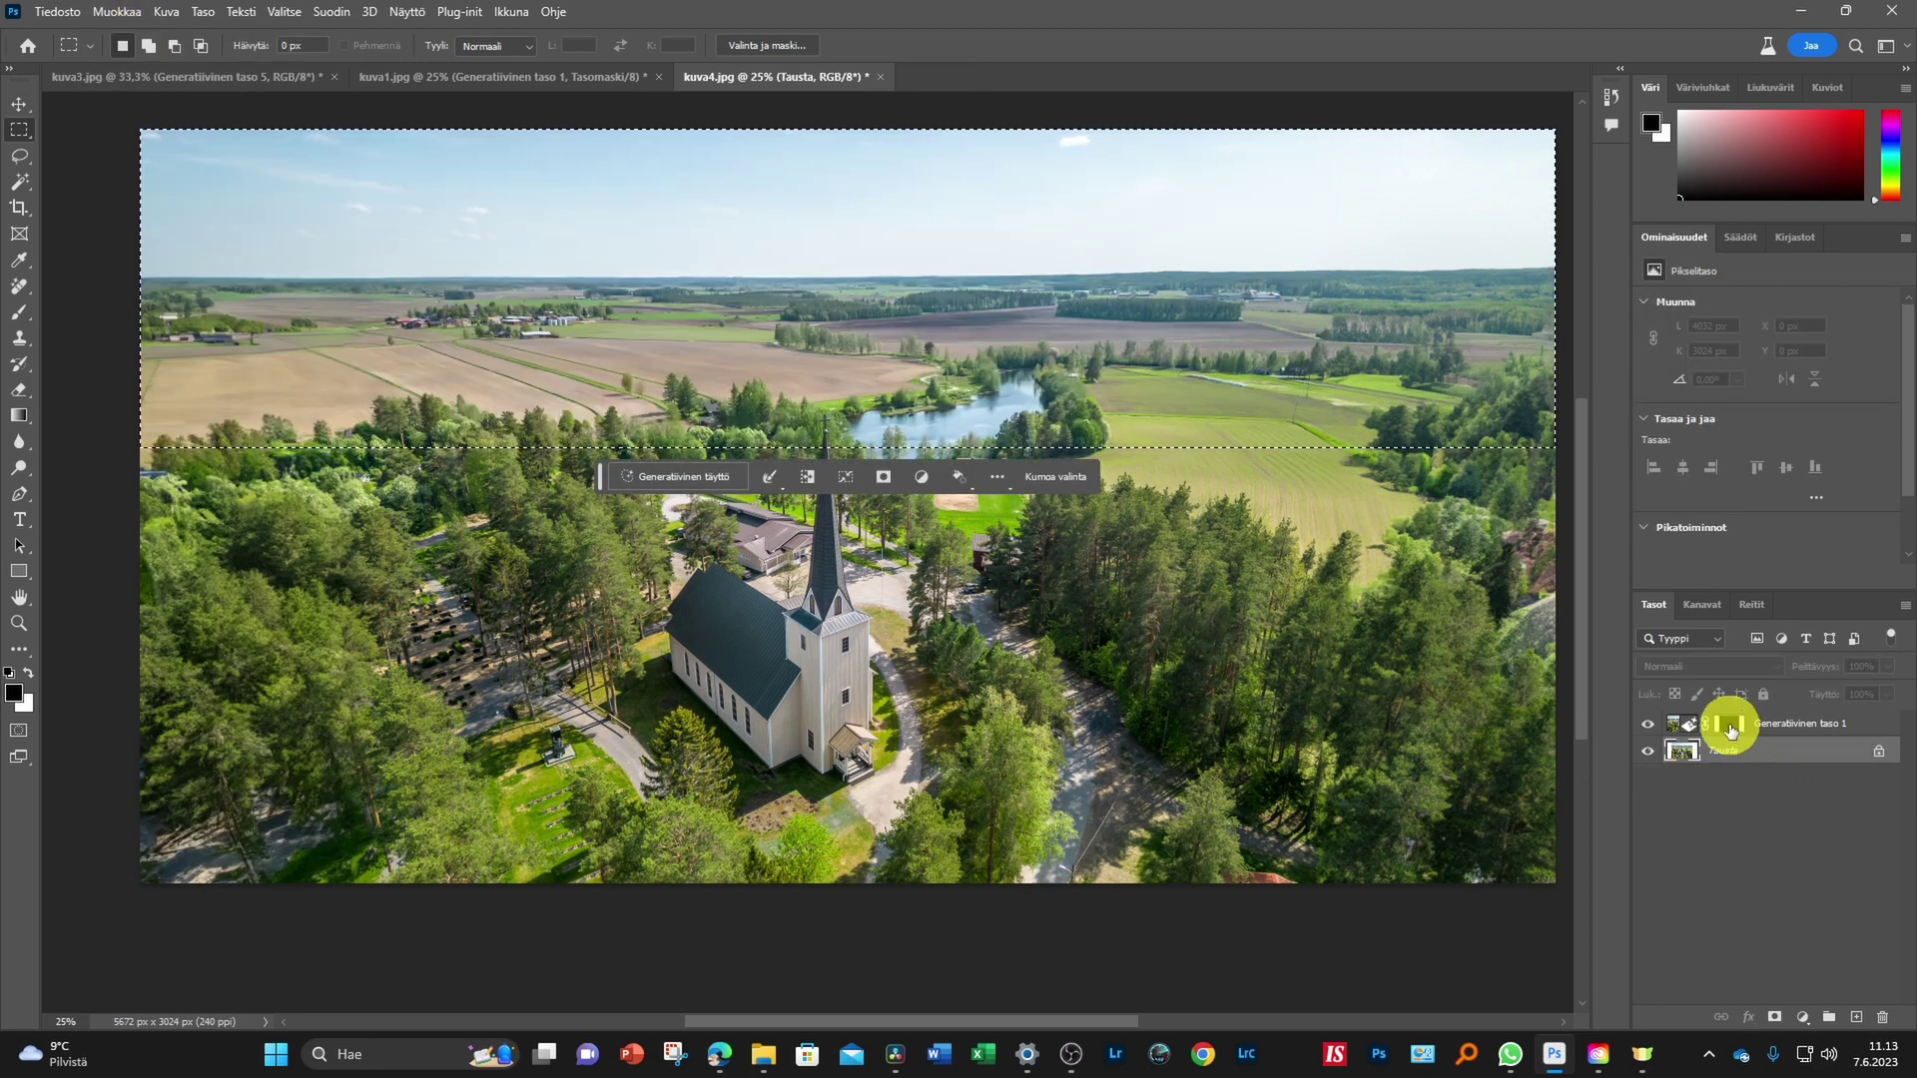
{"action": "left_click_drag", "start_coordinate": [1732, 730], "coordinate": [1883, 1017]}
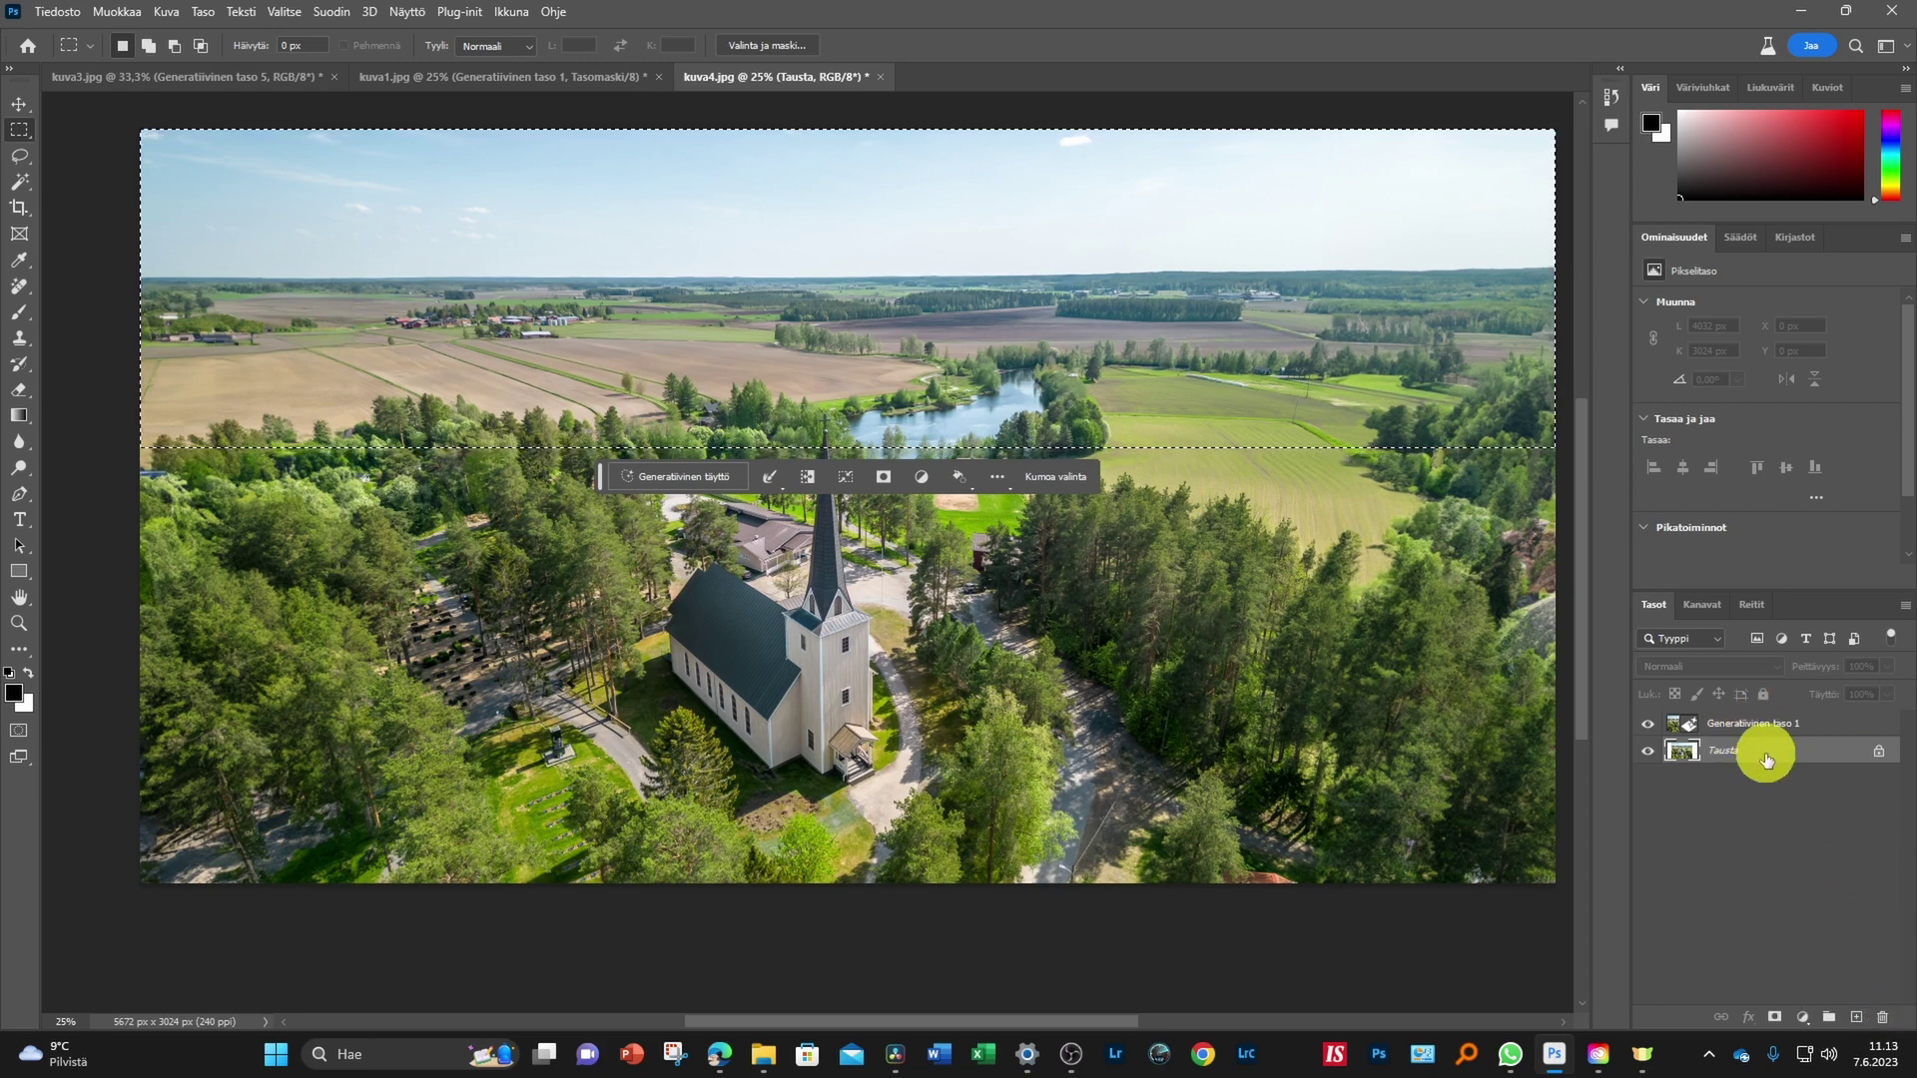
{"action": "left_click_drag", "start_coordinate": [1732, 728], "coordinate": [1883, 1017]}
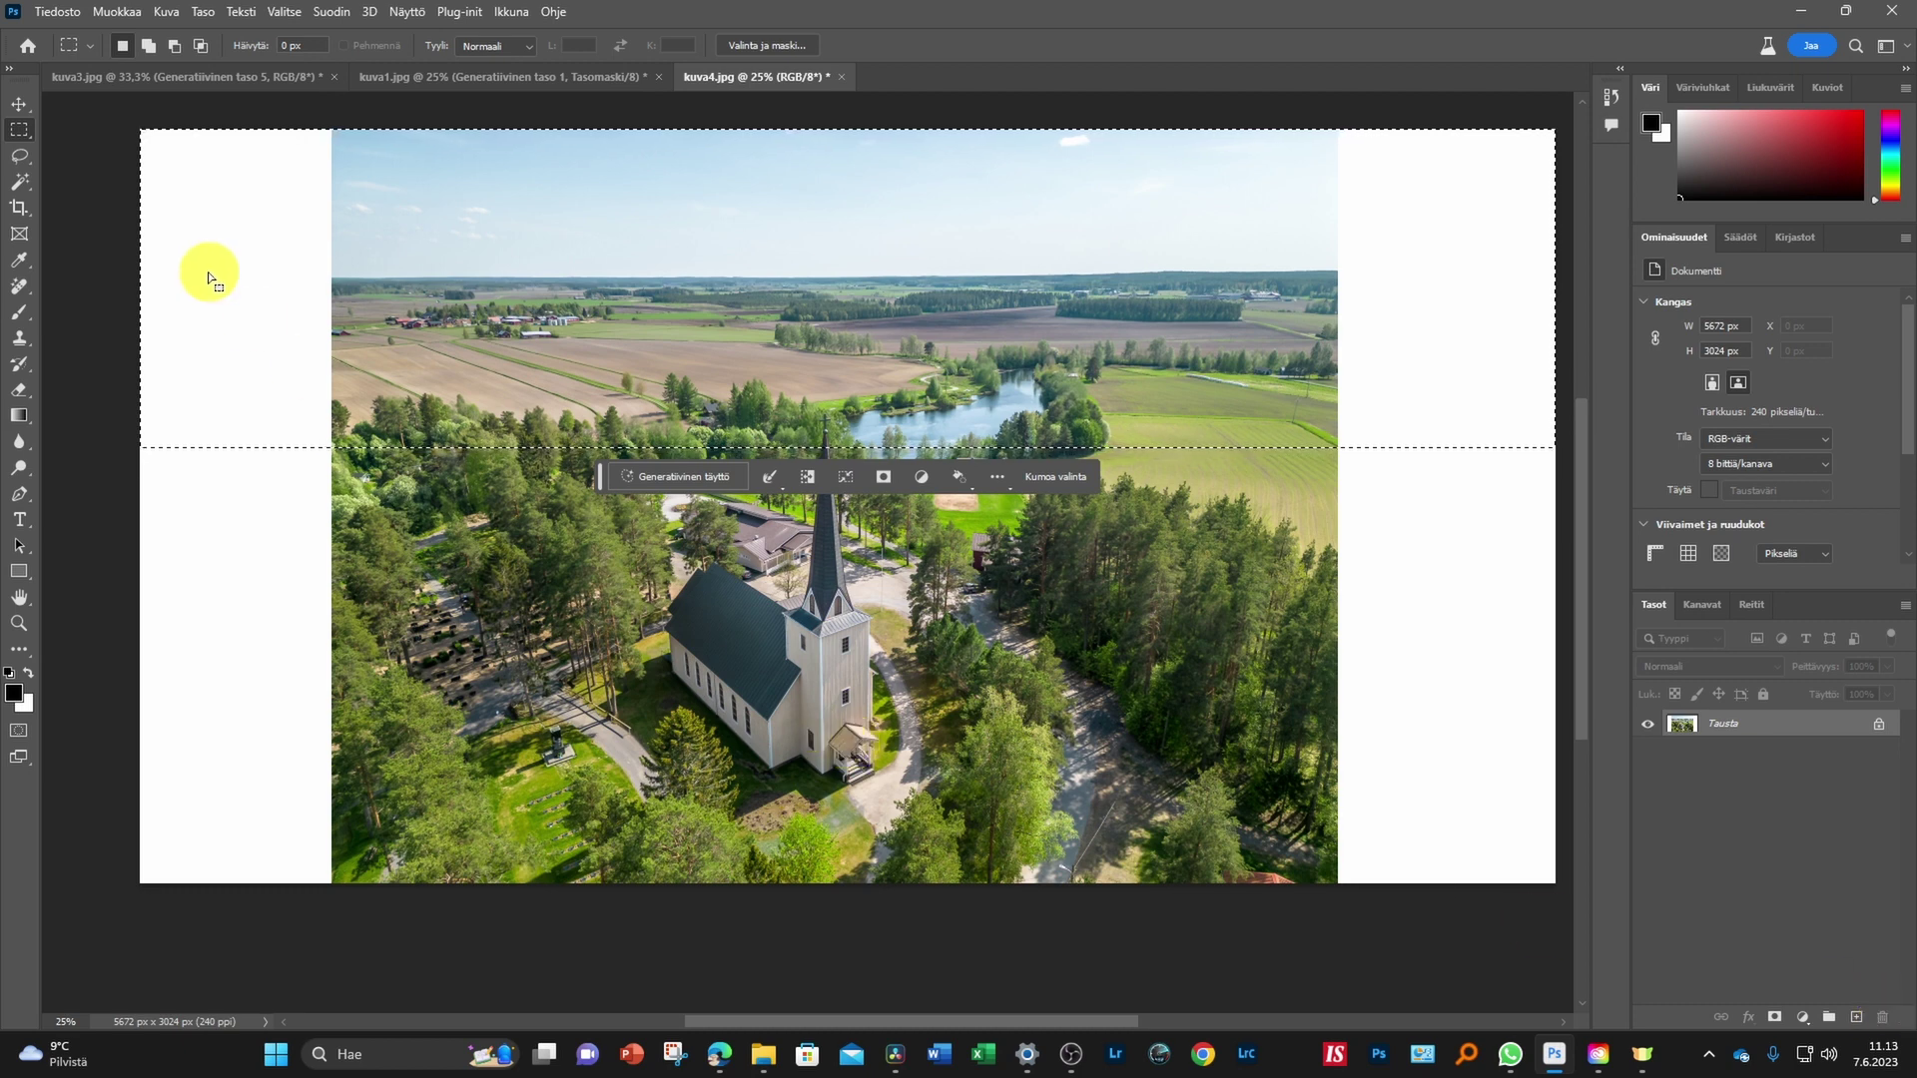
Show the History panel and revert kuva4 to its opening snapshot
{"action": "left_click", "coordinate": [517, 14]}
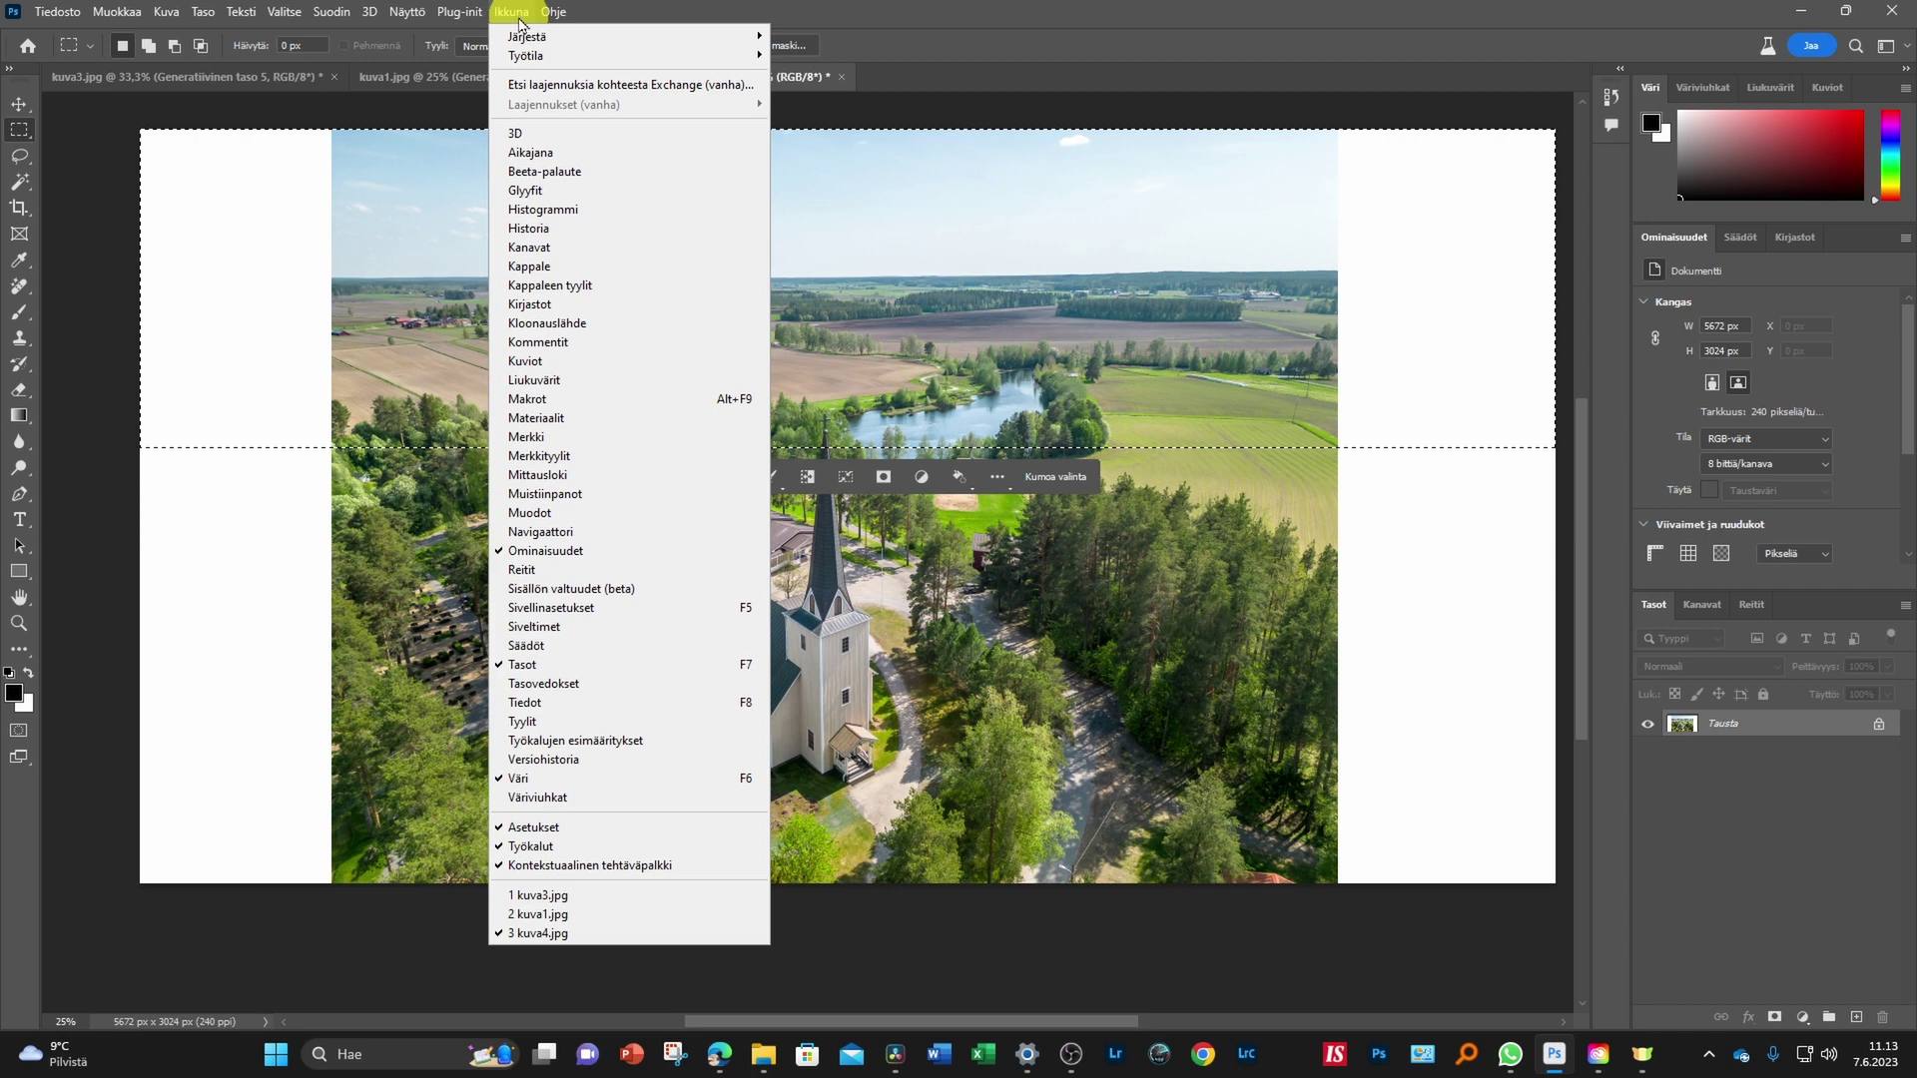
{"action": "left_click", "coordinate": [529, 229]}
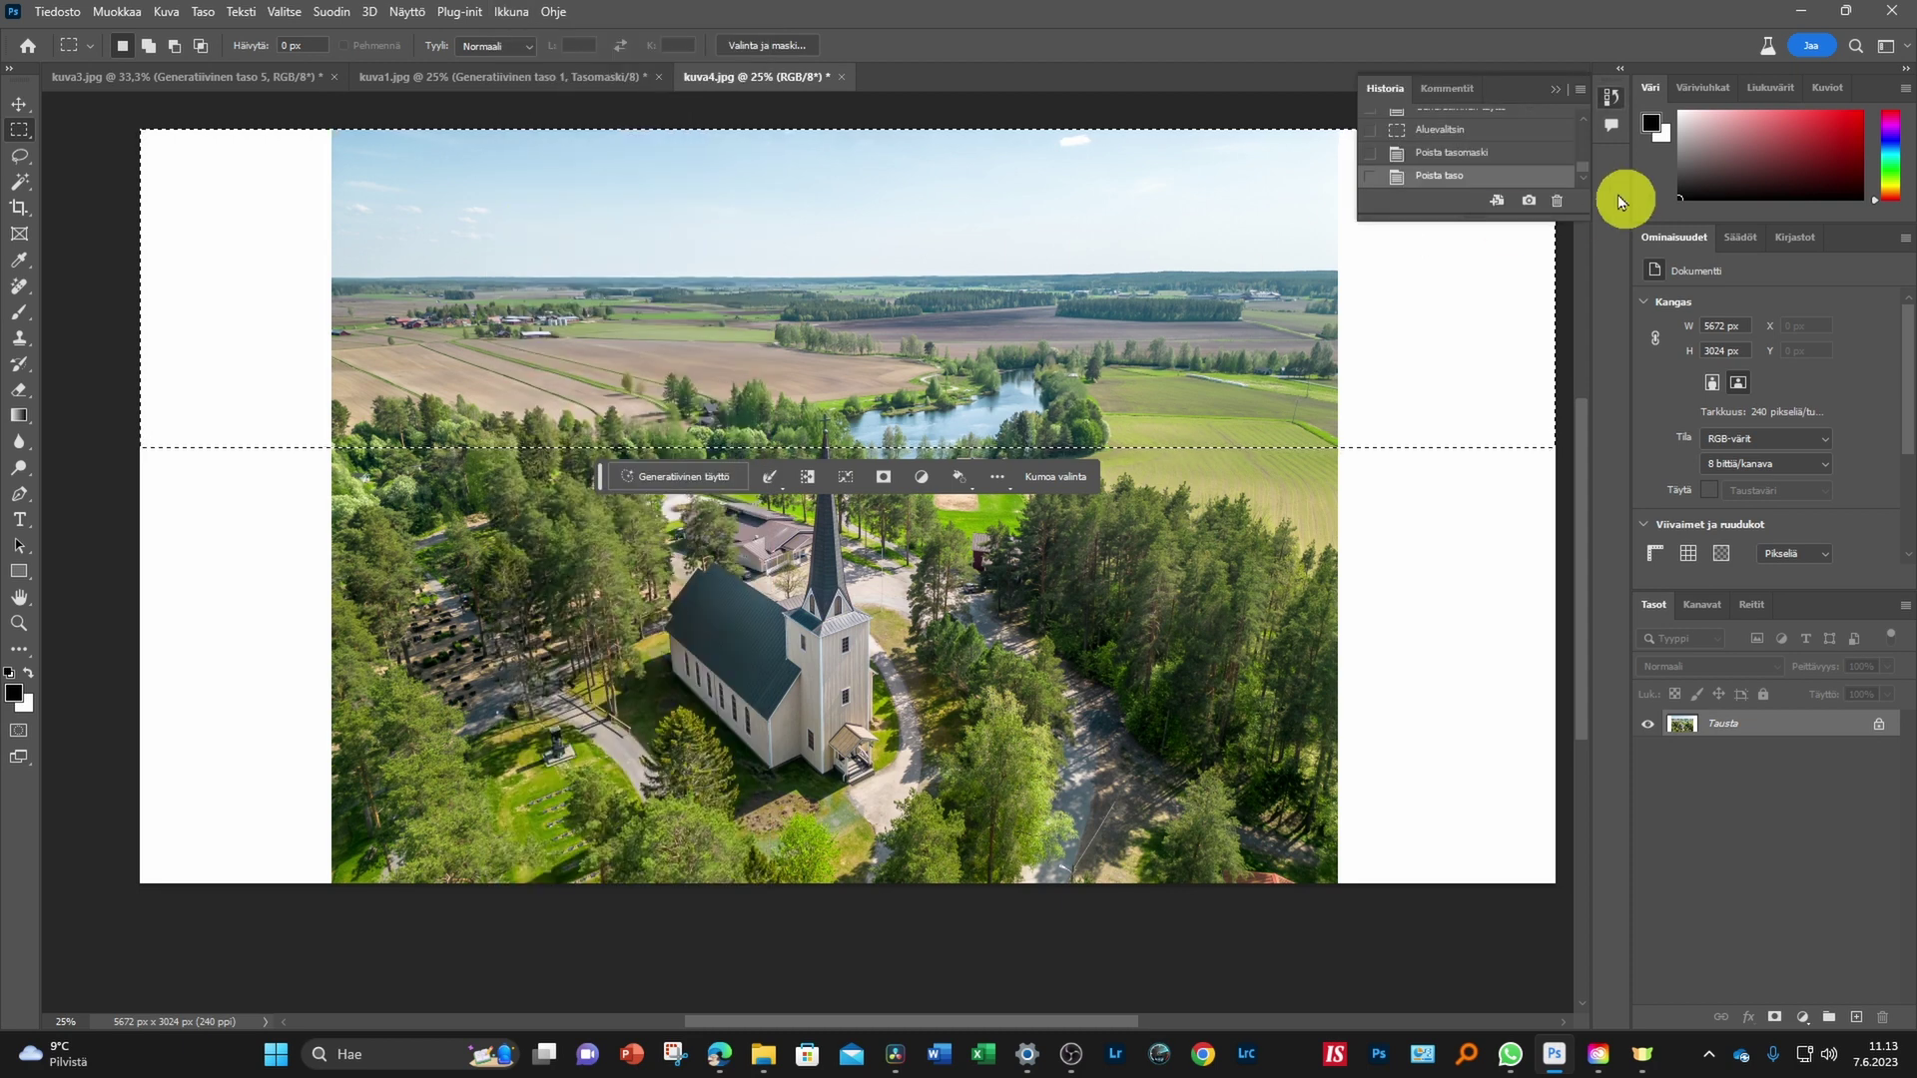
{"action": "scroll", "coordinate": [1476, 150], "scroll_direction": "up", "scroll_amount": 2}
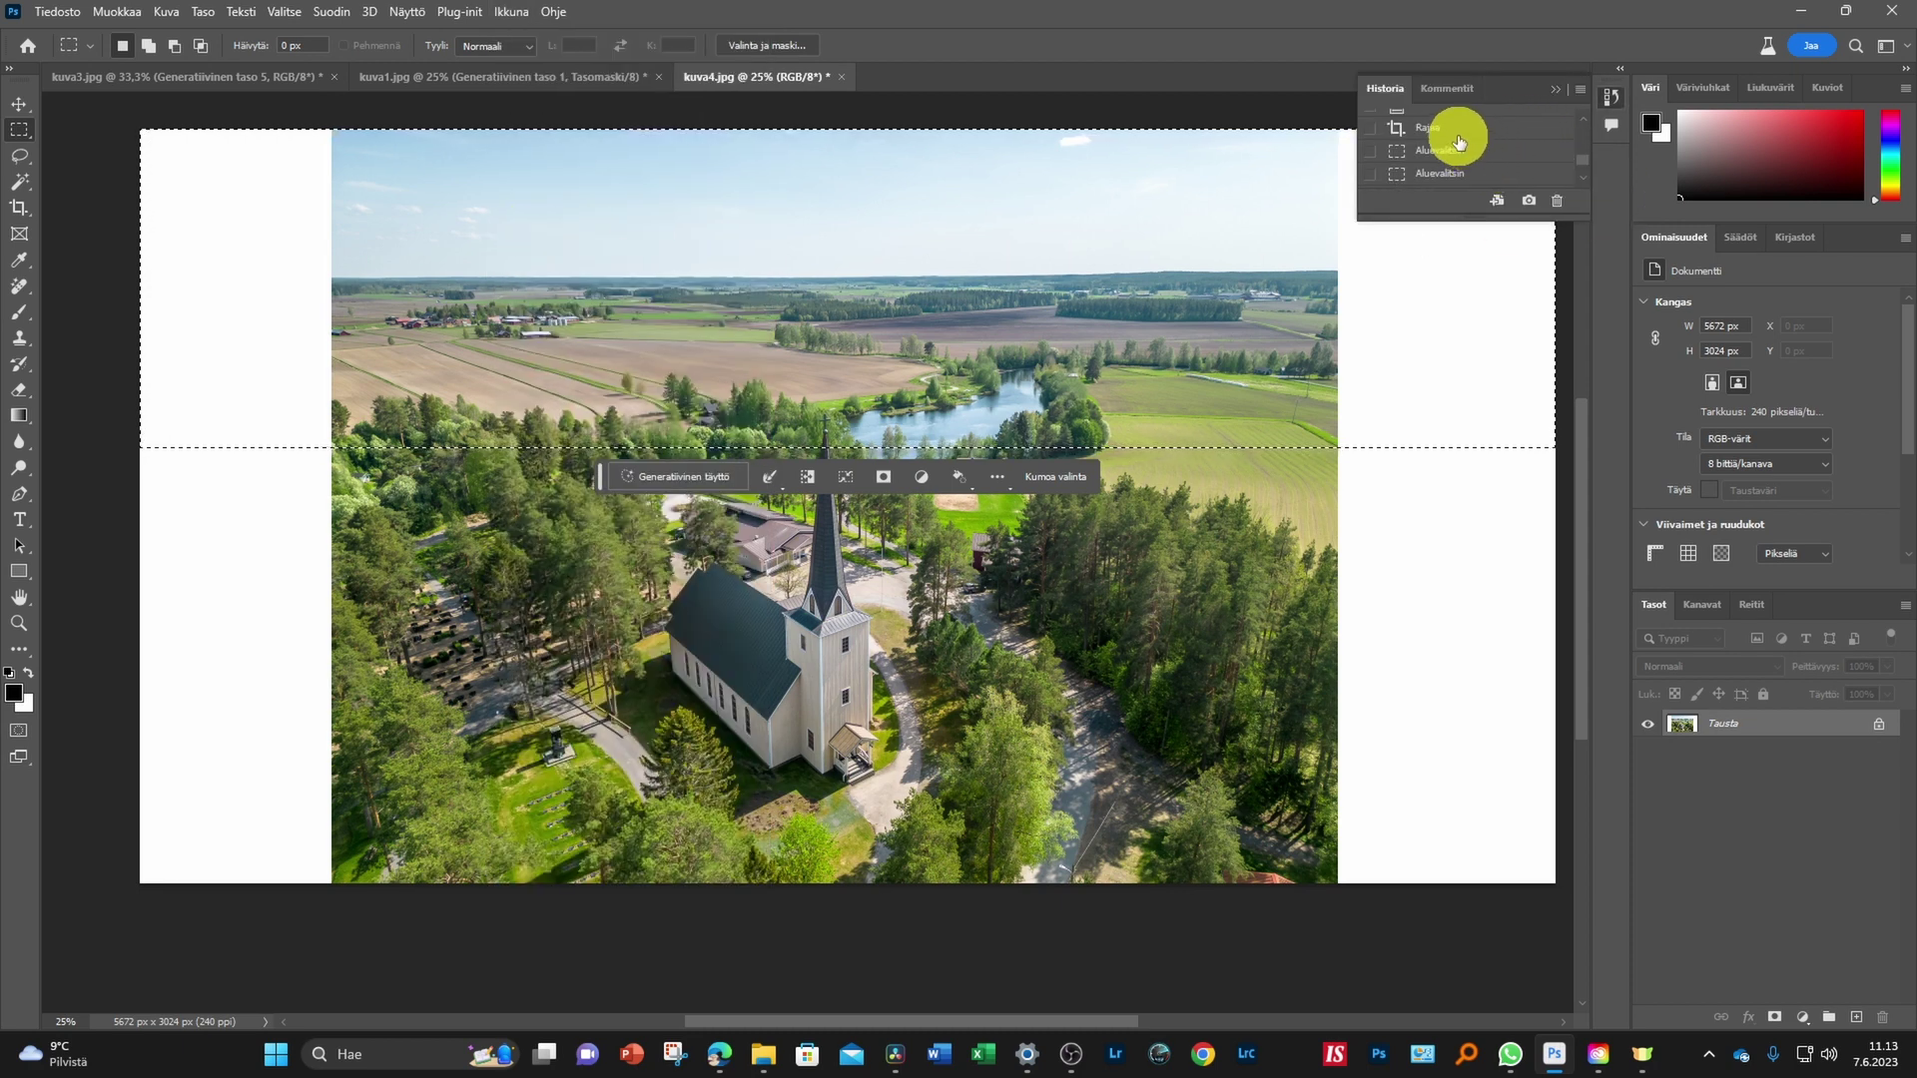
{"action": "left_click", "coordinate": [1458, 137]}
{"action": "scroll", "coordinate": [1497, 160], "scroll_direction": "down", "scroll_amount": 3}
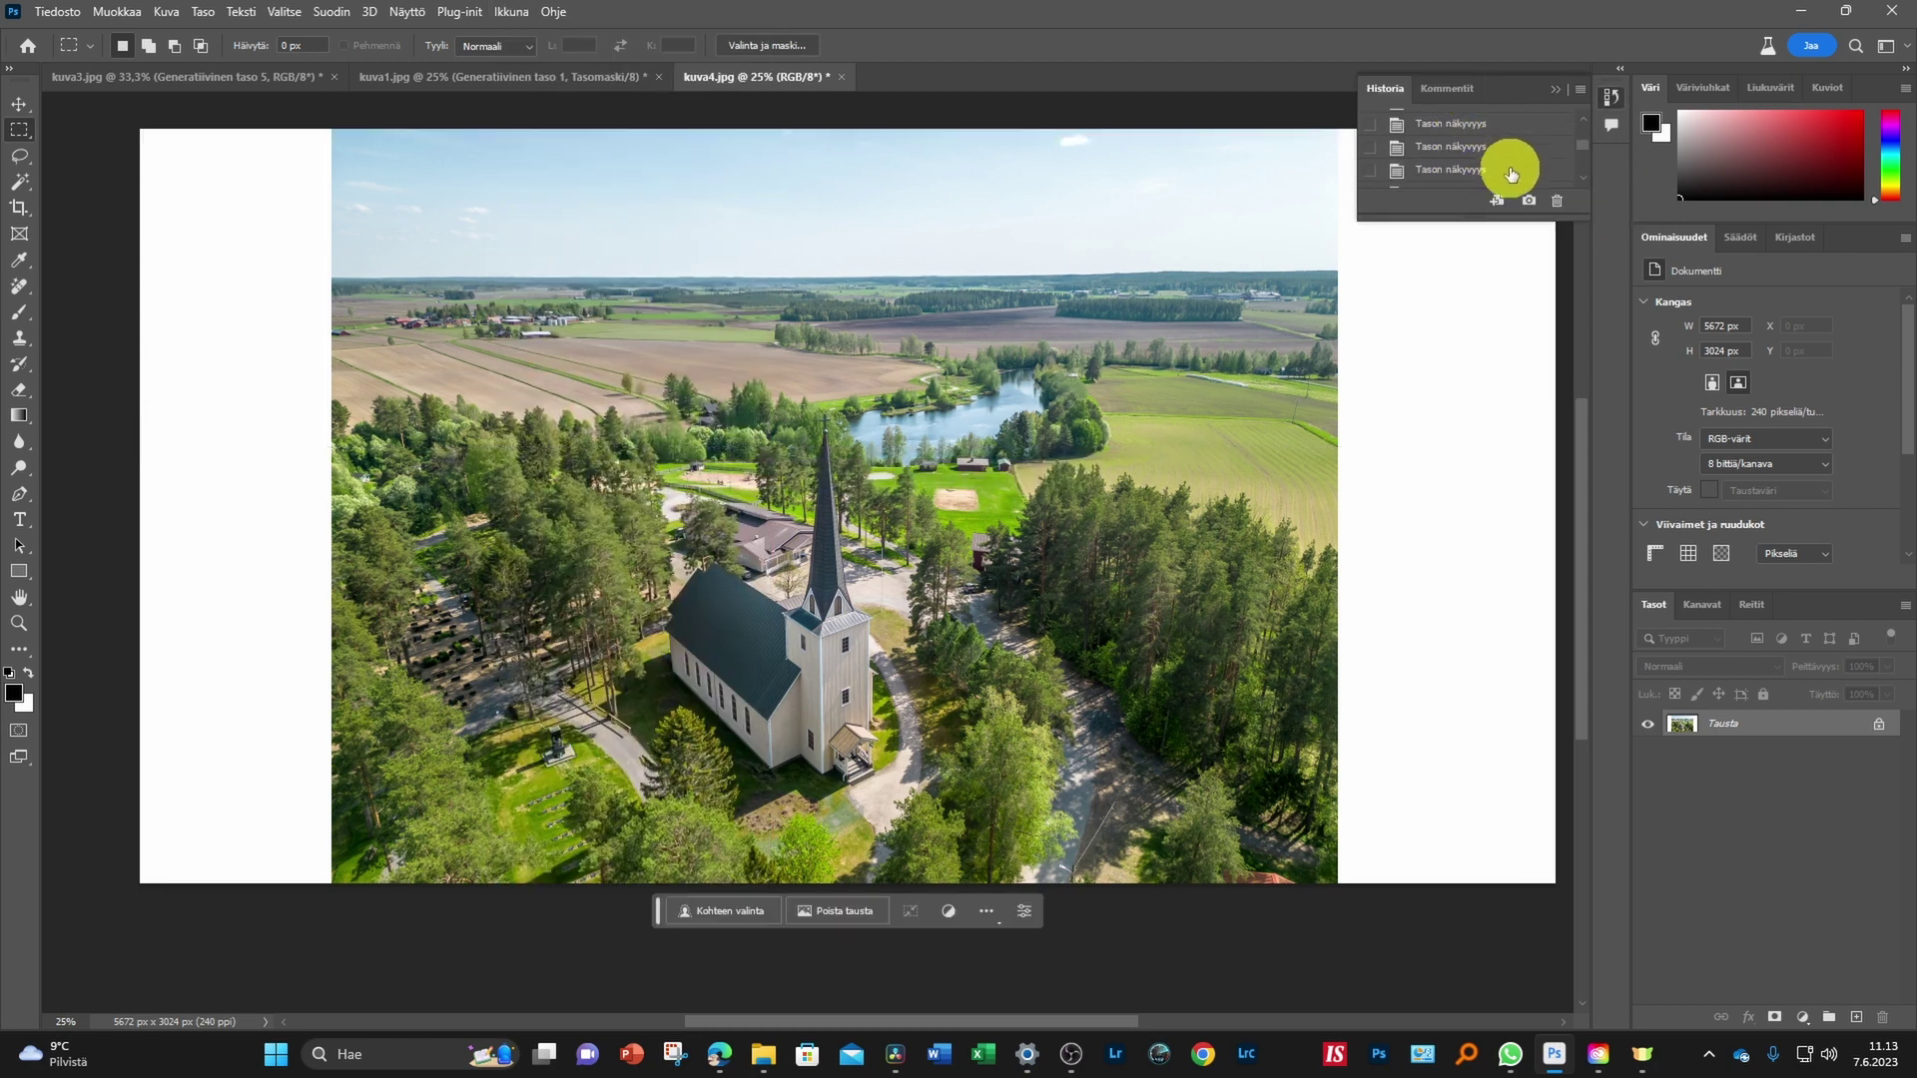
{"action": "scroll", "coordinate": [1507, 165], "scroll_direction": "up", "scroll_amount": 3}
{"action": "scroll", "coordinate": [1507, 164], "scroll_direction": "up", "scroll_amount": 3}
{"action": "scroll", "coordinate": [1507, 165], "scroll_direction": "up", "scroll_amount": 3}
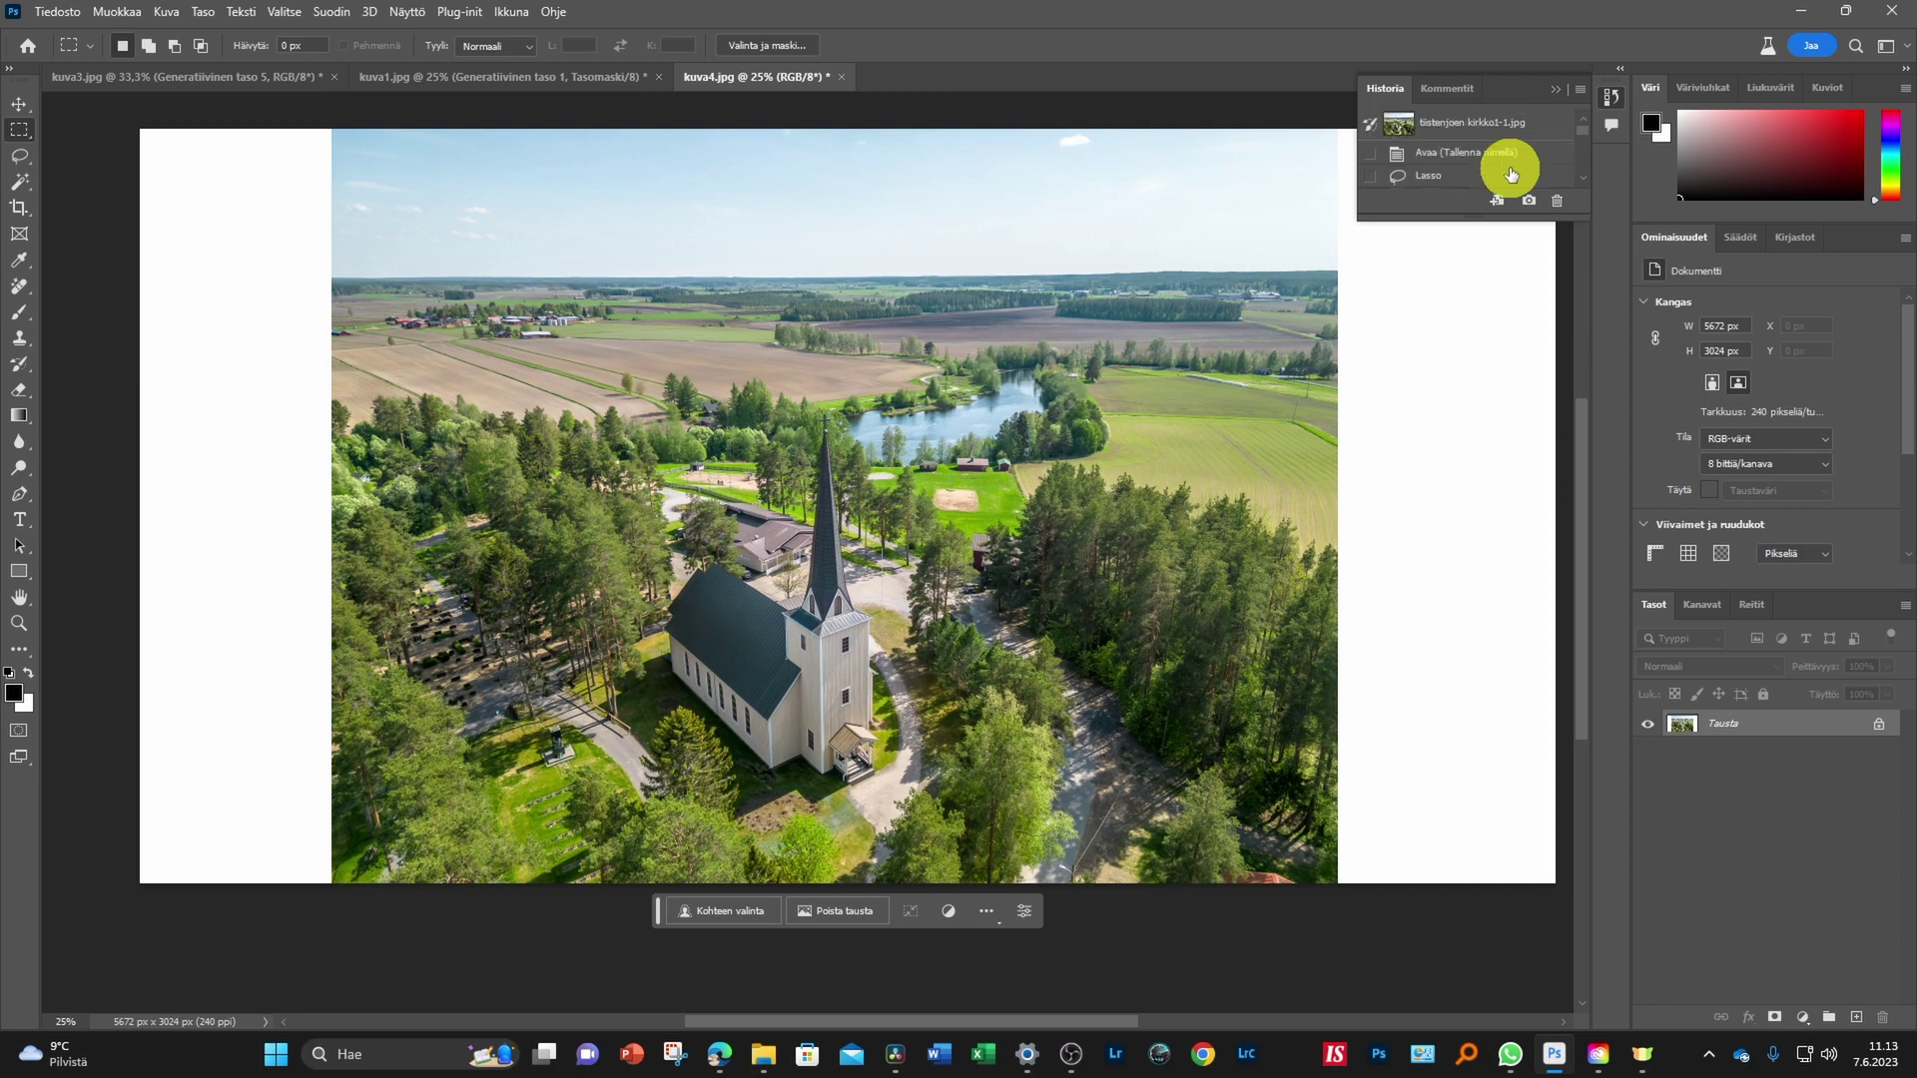
{"action": "left_click", "coordinate": [1457, 128]}
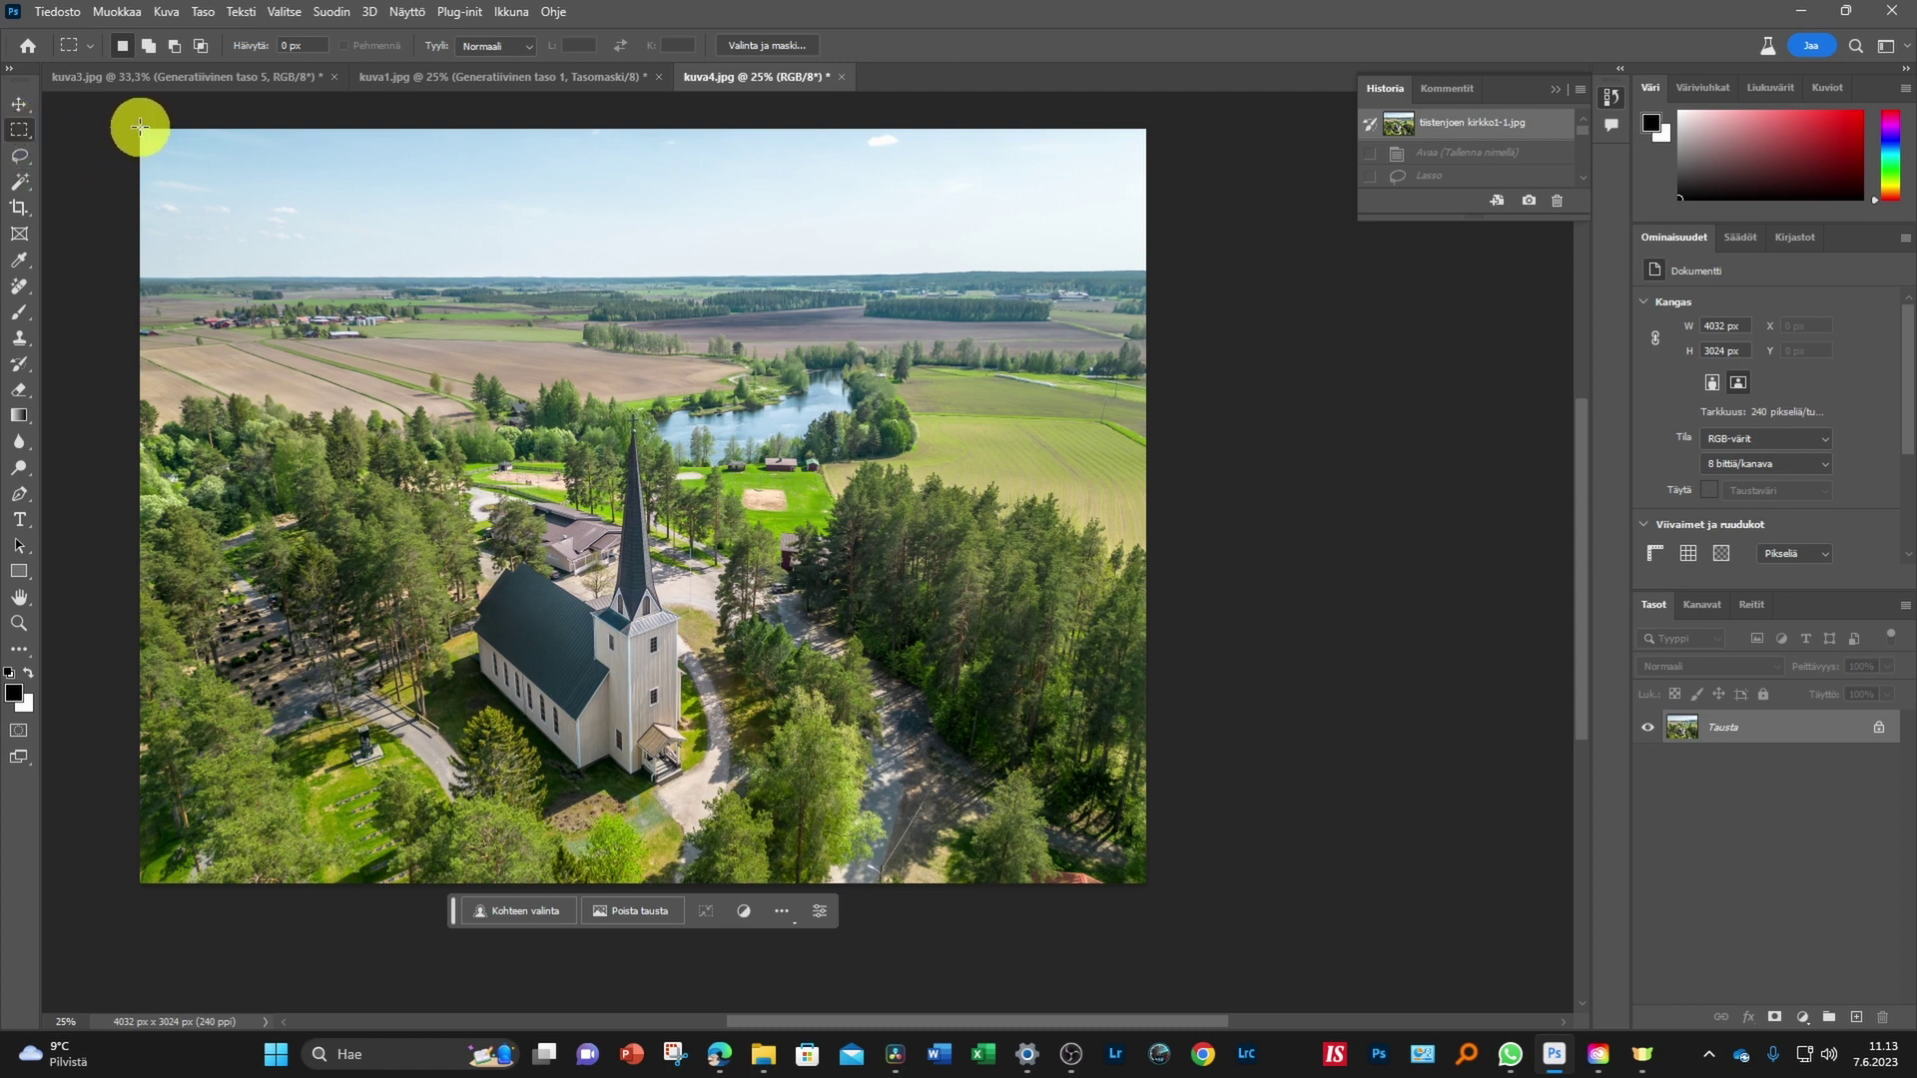
Select the top of the church photo and generative-fill it with the prompt 'mountains'
{"action": "mouse_move", "coordinate": [140, 127]}
{"action": "left_mouse_down"}
{"action": "mouse_move", "coordinate": [1122, 448]}
{"action": "mouse_move", "coordinate": [1160, 415]}
{"action": "left_mouse_up"}
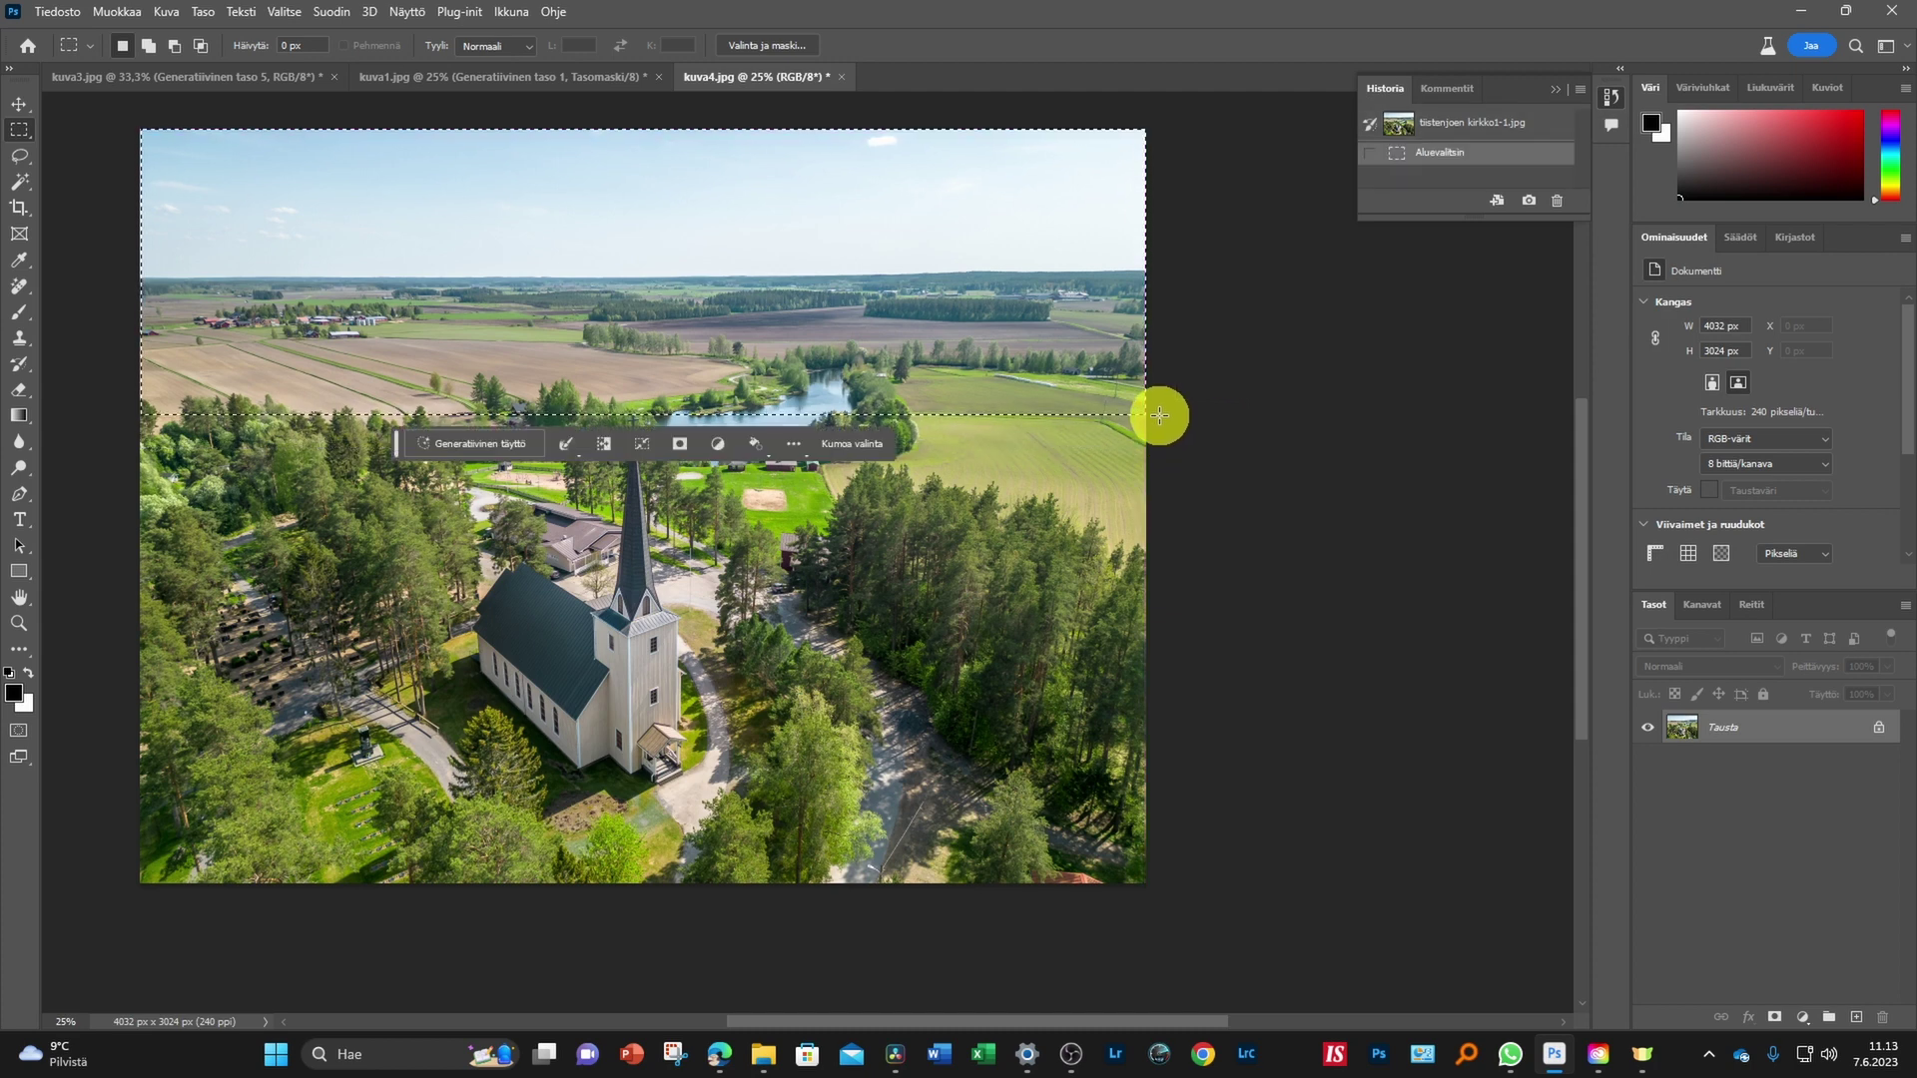
{"action": "left_click", "coordinate": [451, 443]}
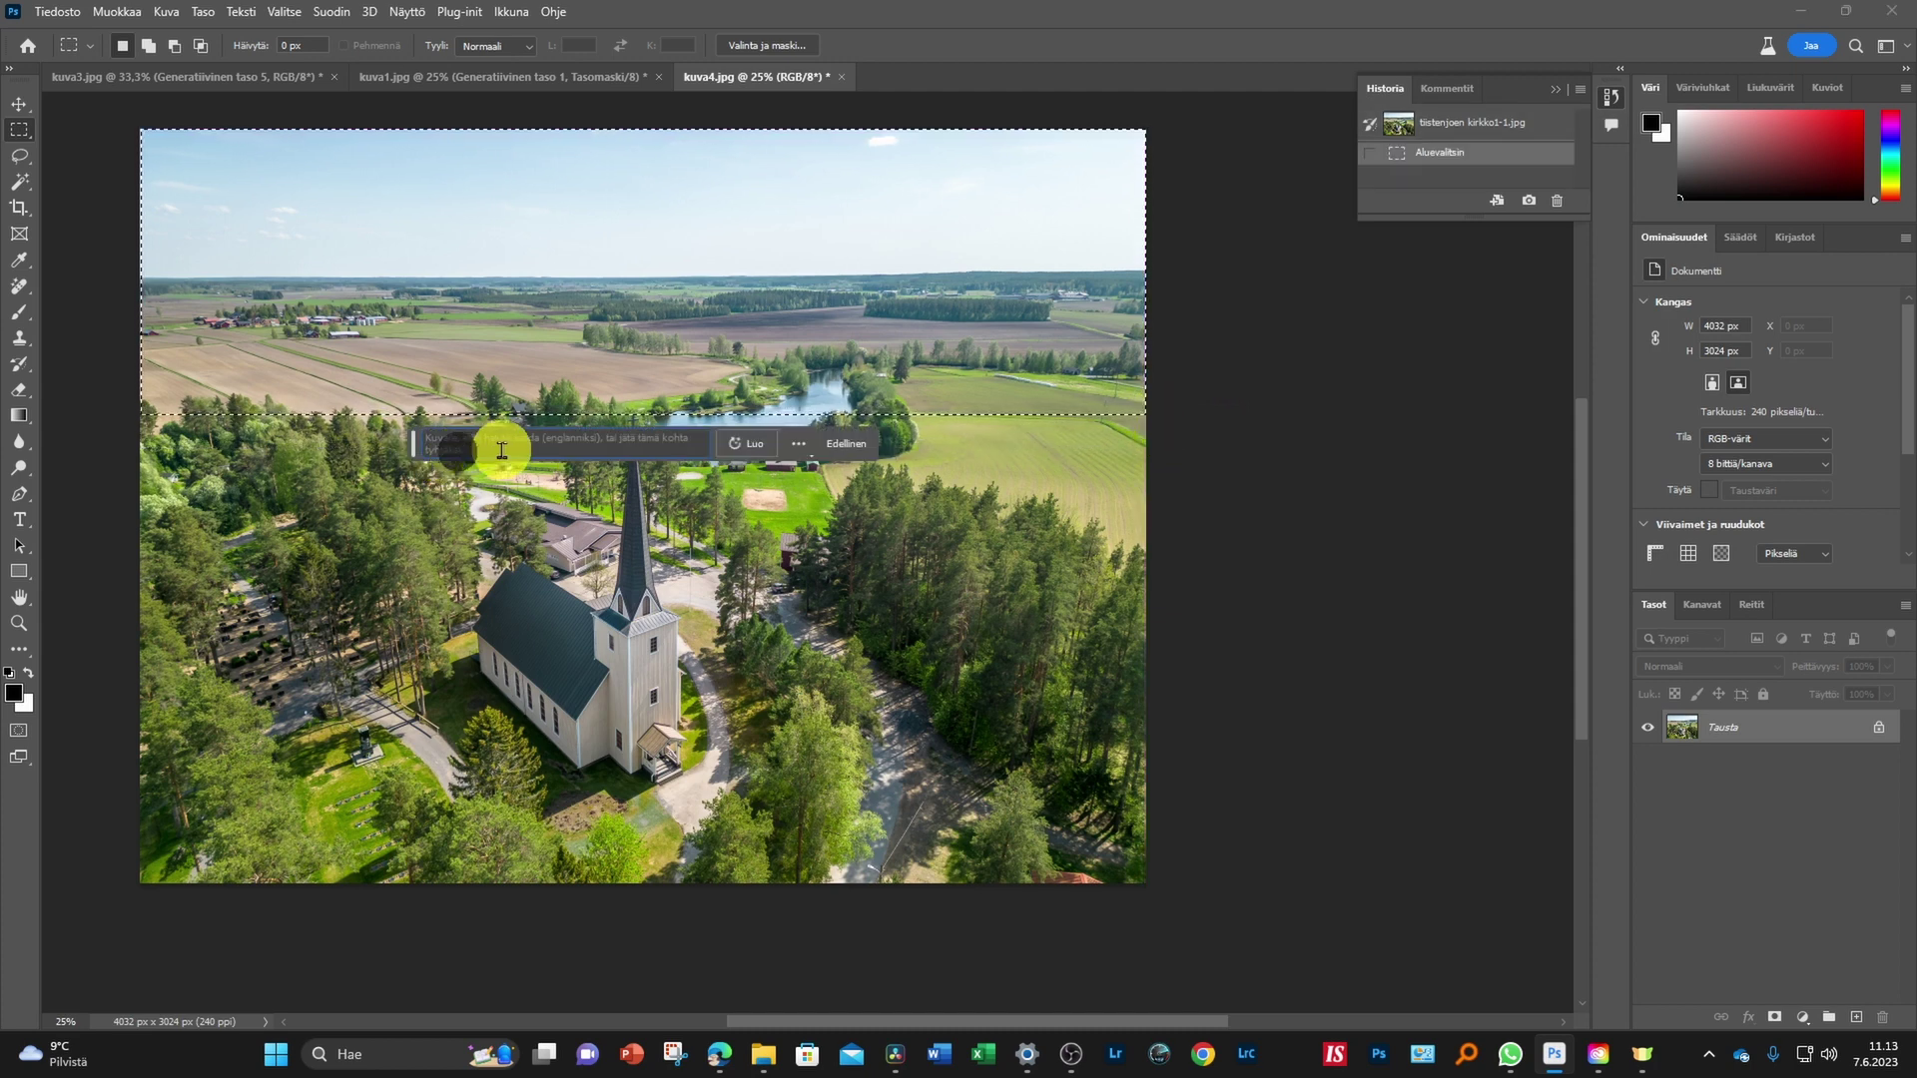
{"action": "type", "text": "mountains"}
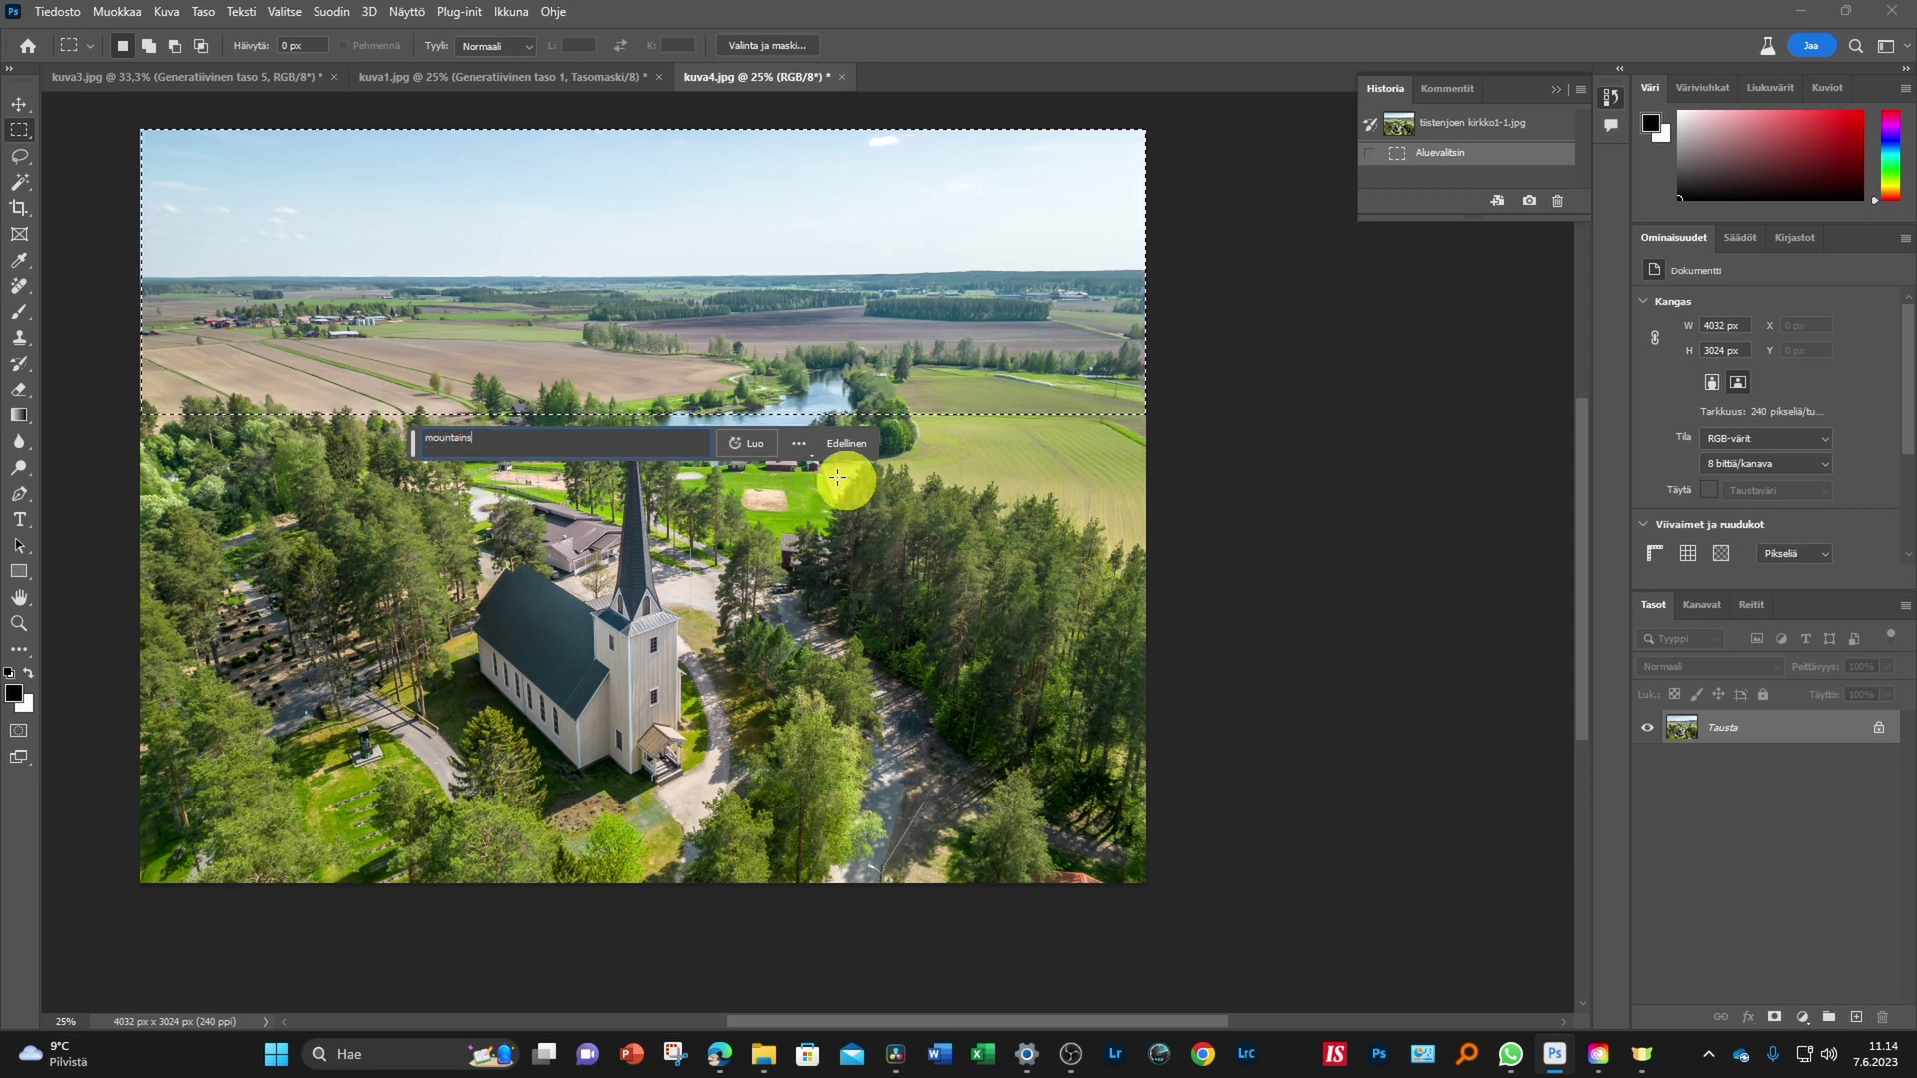
{"action": "left_click", "coordinate": [749, 444]}
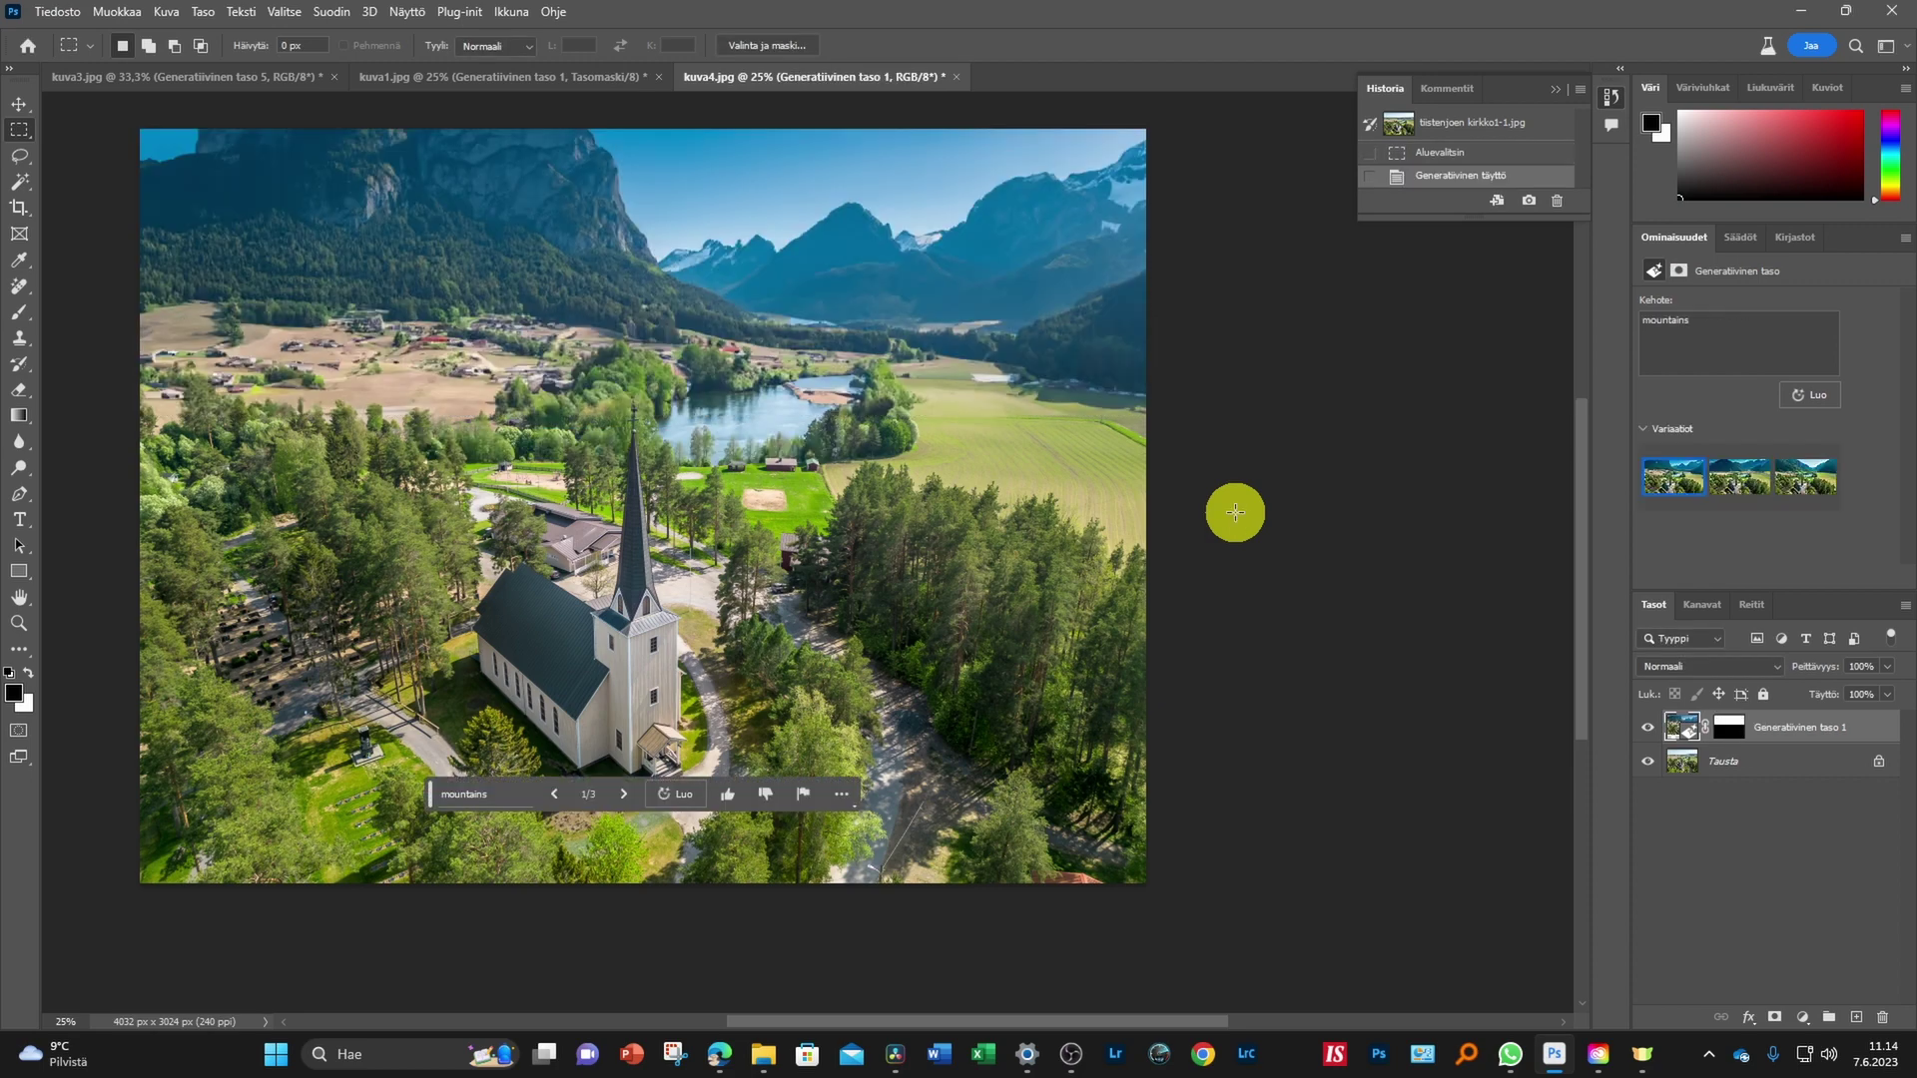
{"action": "left_click", "coordinate": [1747, 484]}
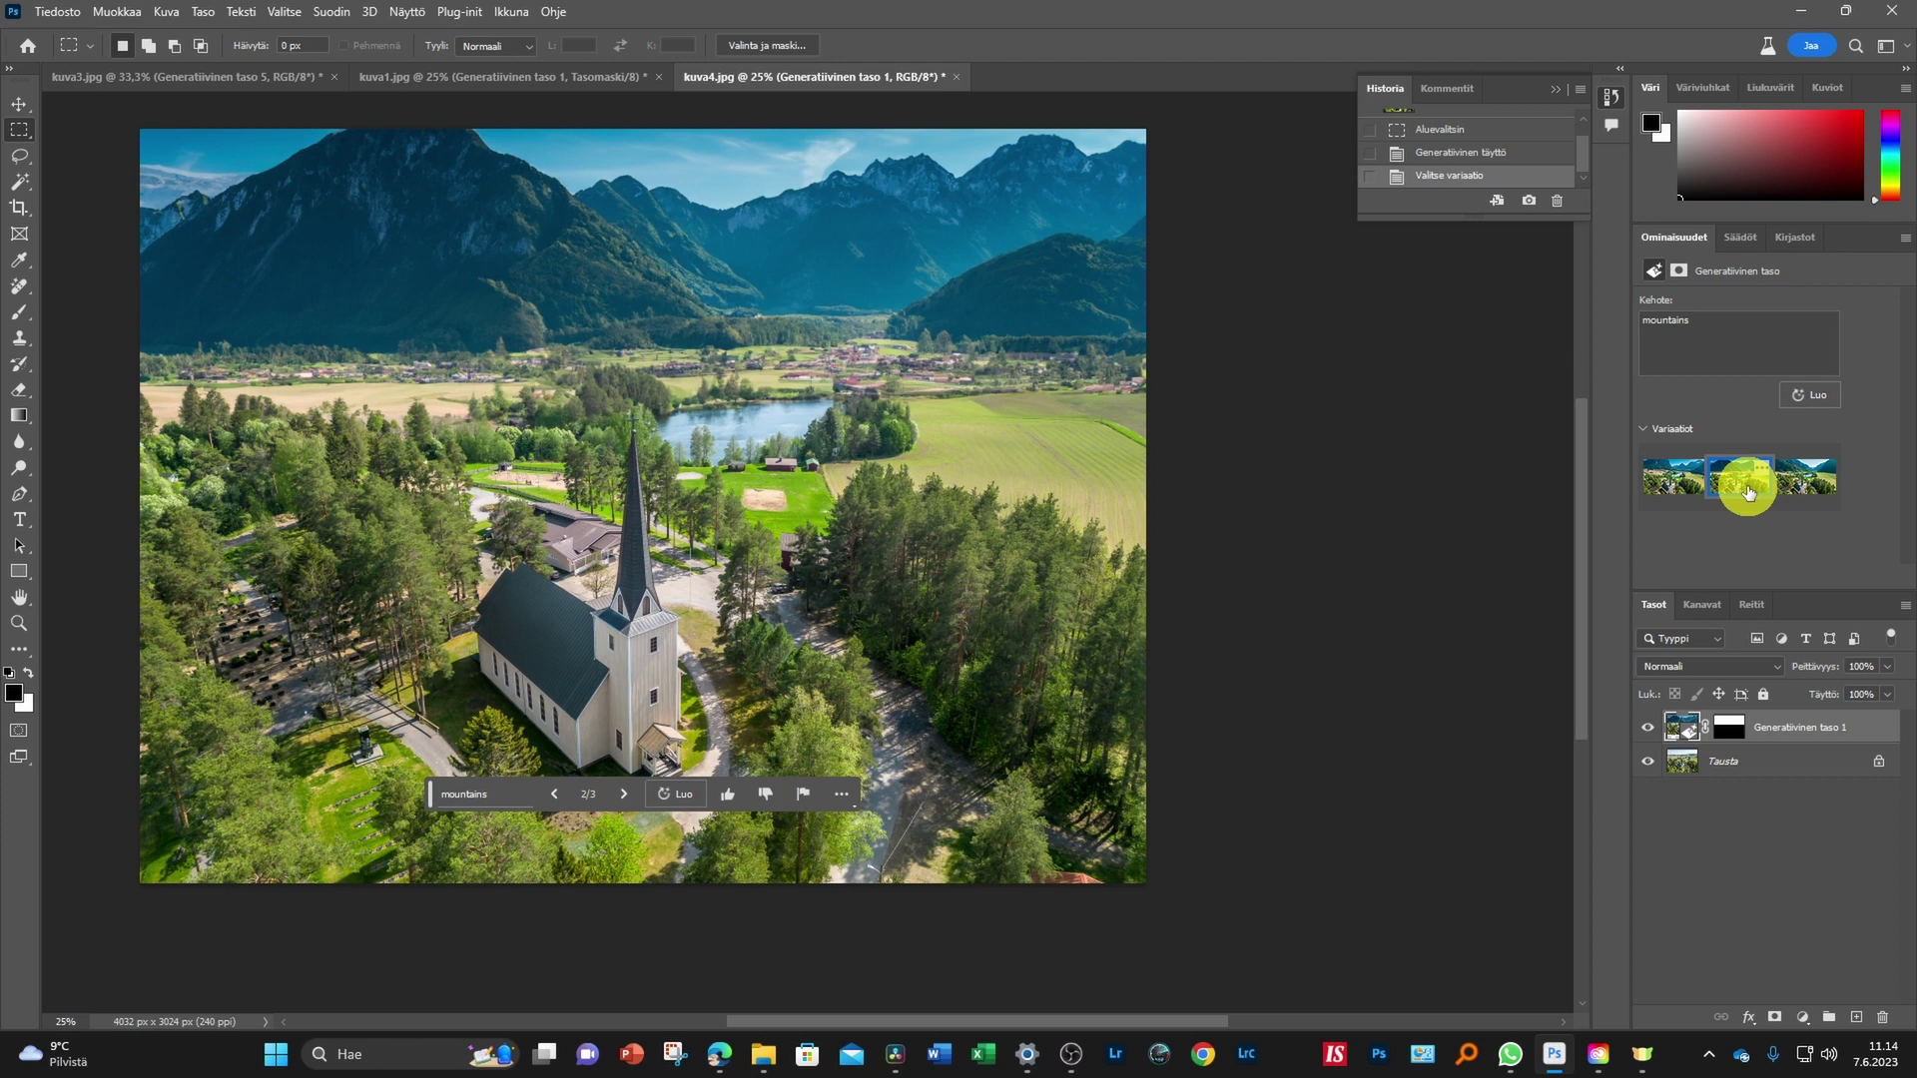
{"action": "left_click", "coordinate": [1823, 488]}
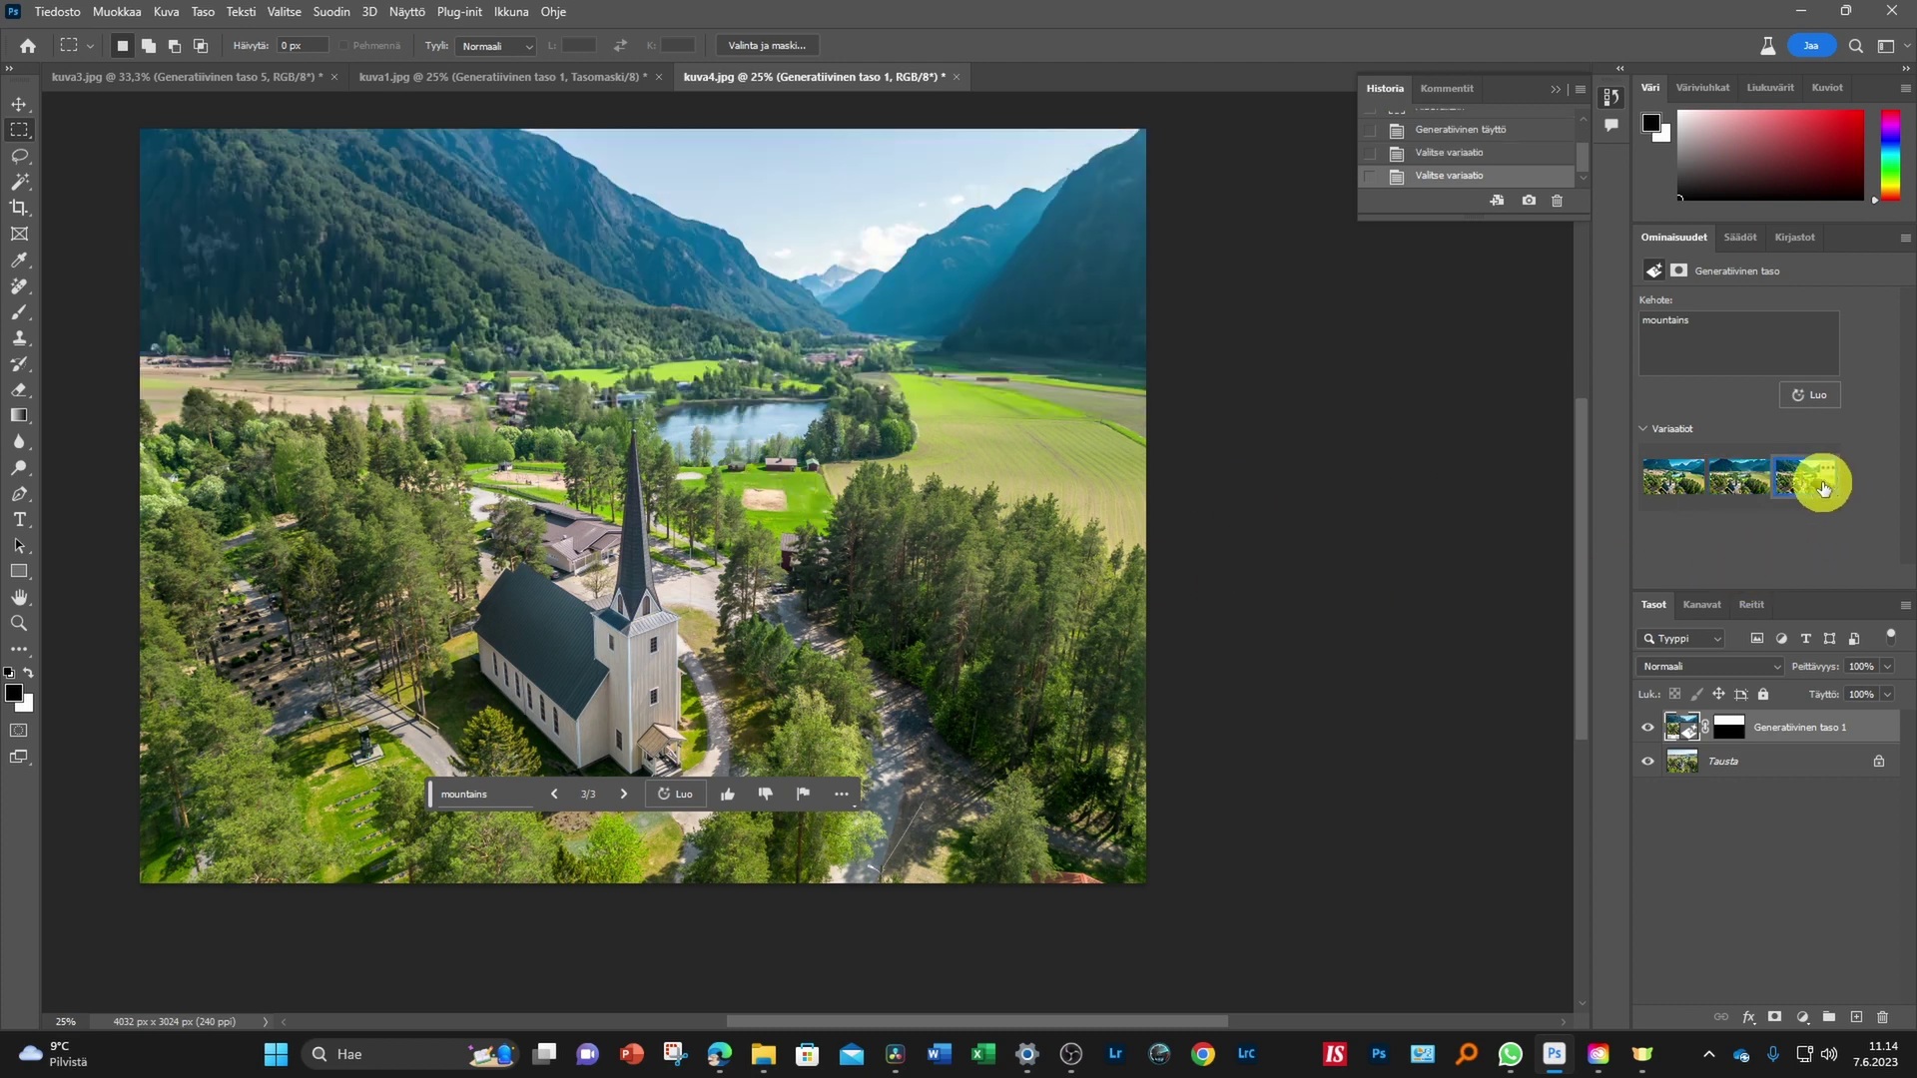
{"action": "left_click", "coordinate": [1745, 483]}
{"action": "left_click", "coordinate": [1657, 487]}
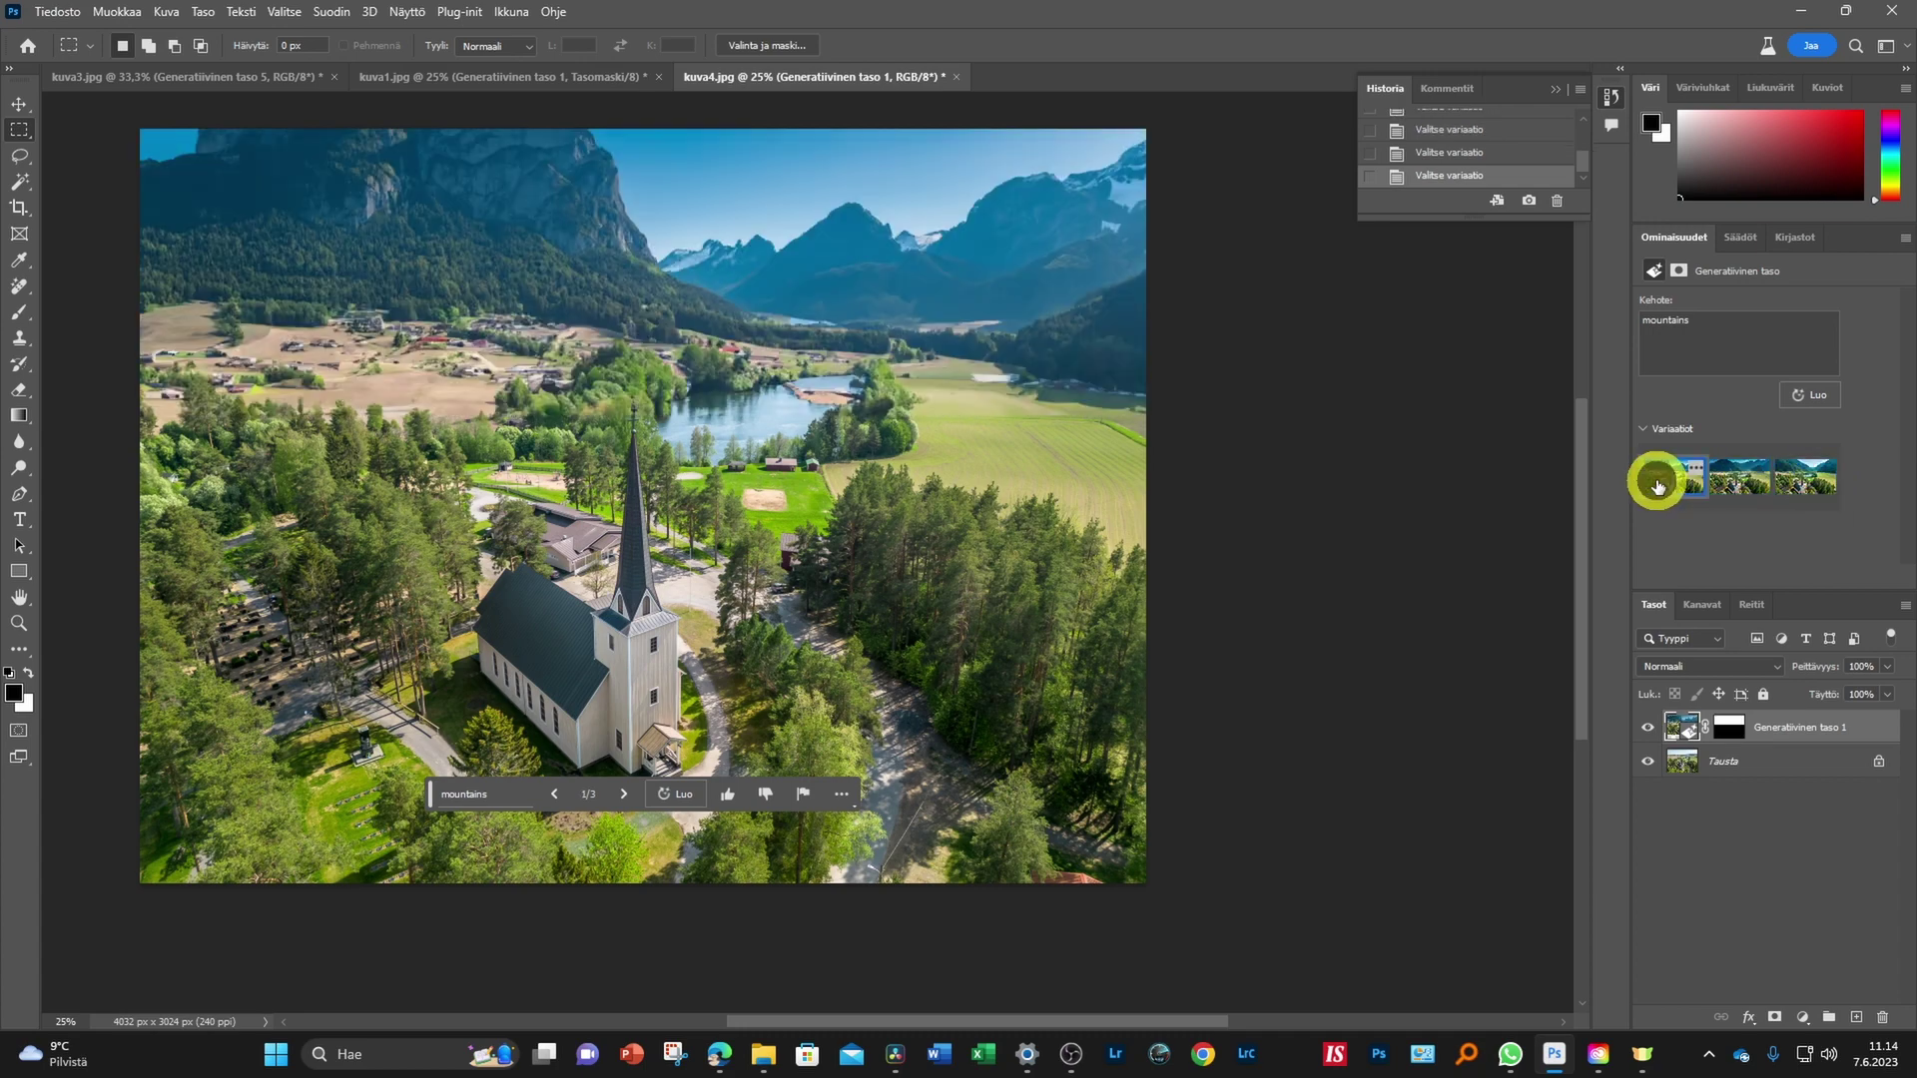
{"action": "scroll", "coordinate": [933, 681], "scroll_direction": "up", "scroll_amount": 1}
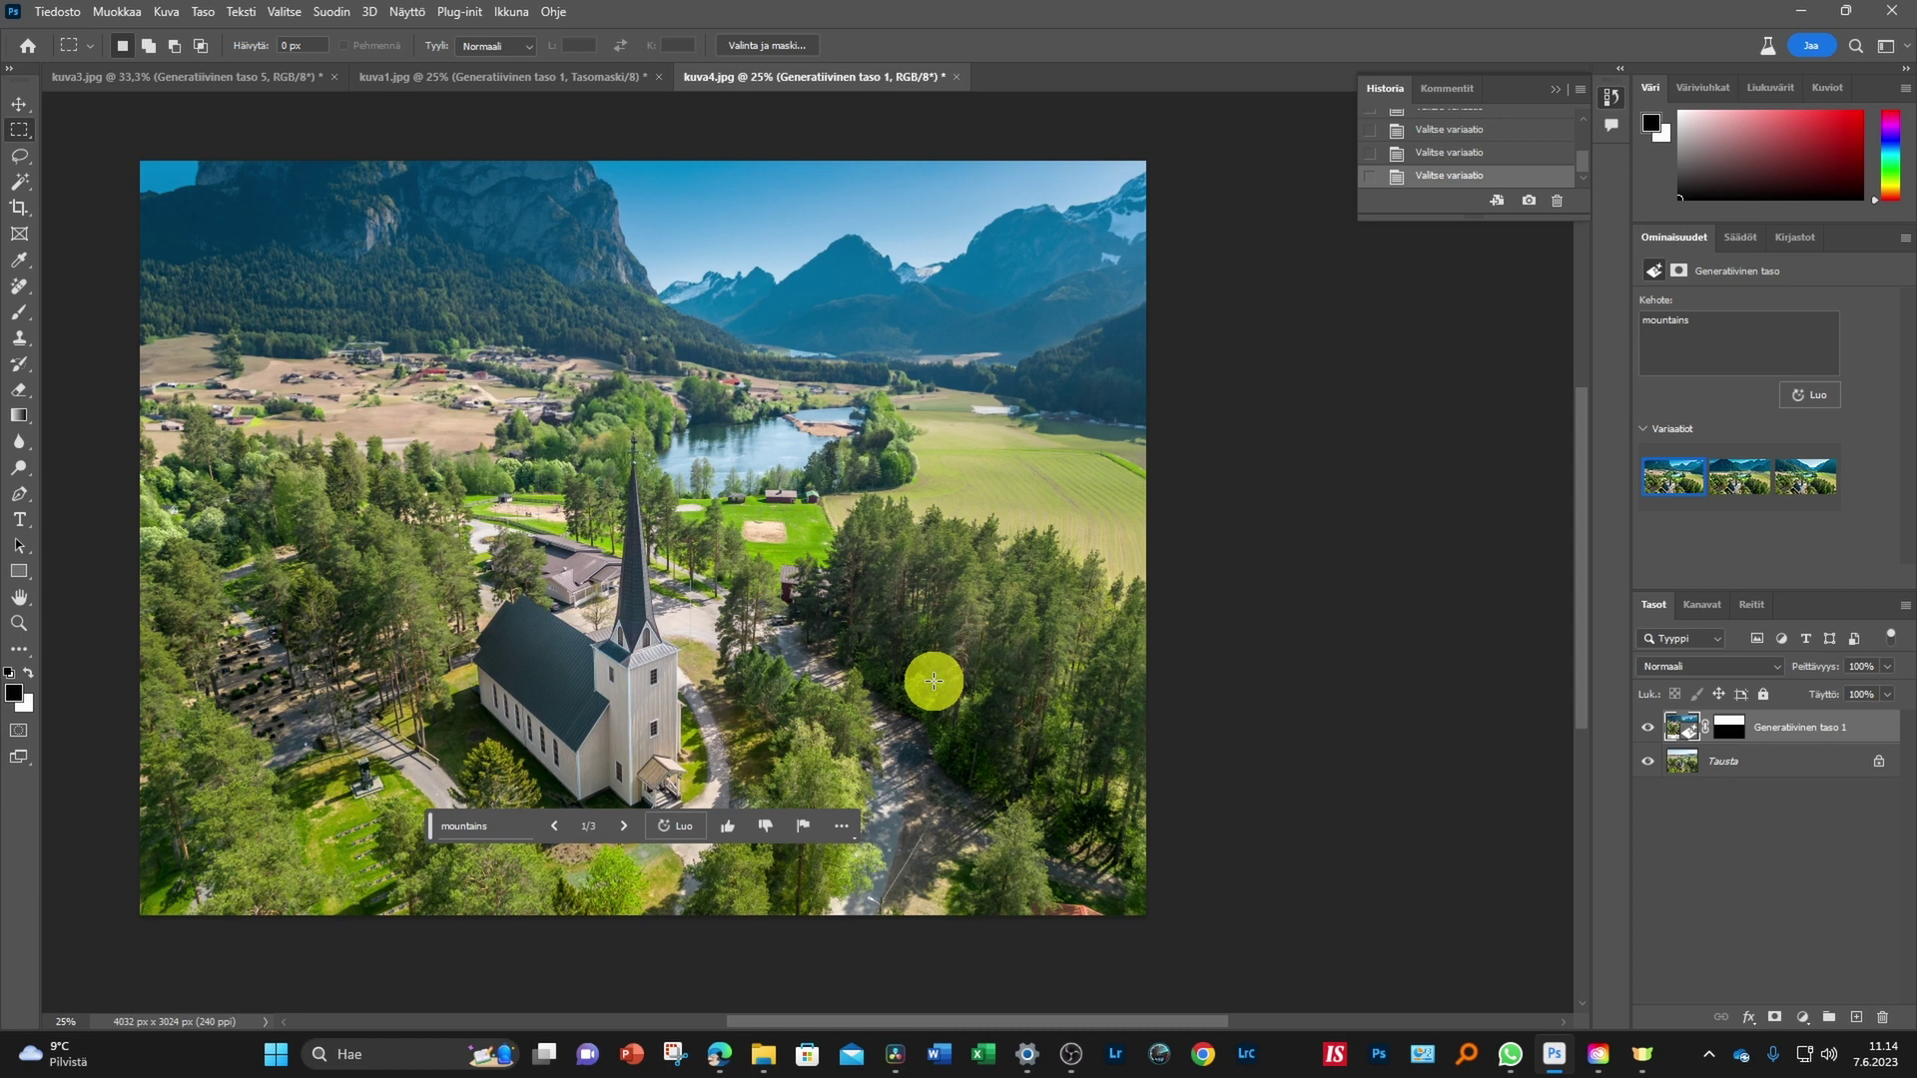
{"action": "scroll", "coordinate": [933, 681], "scroll_direction": "down", "scroll_amount": 1}
{"action": "scroll", "coordinate": [933, 681], "scroll_direction": "up", "scroll_amount": 1}
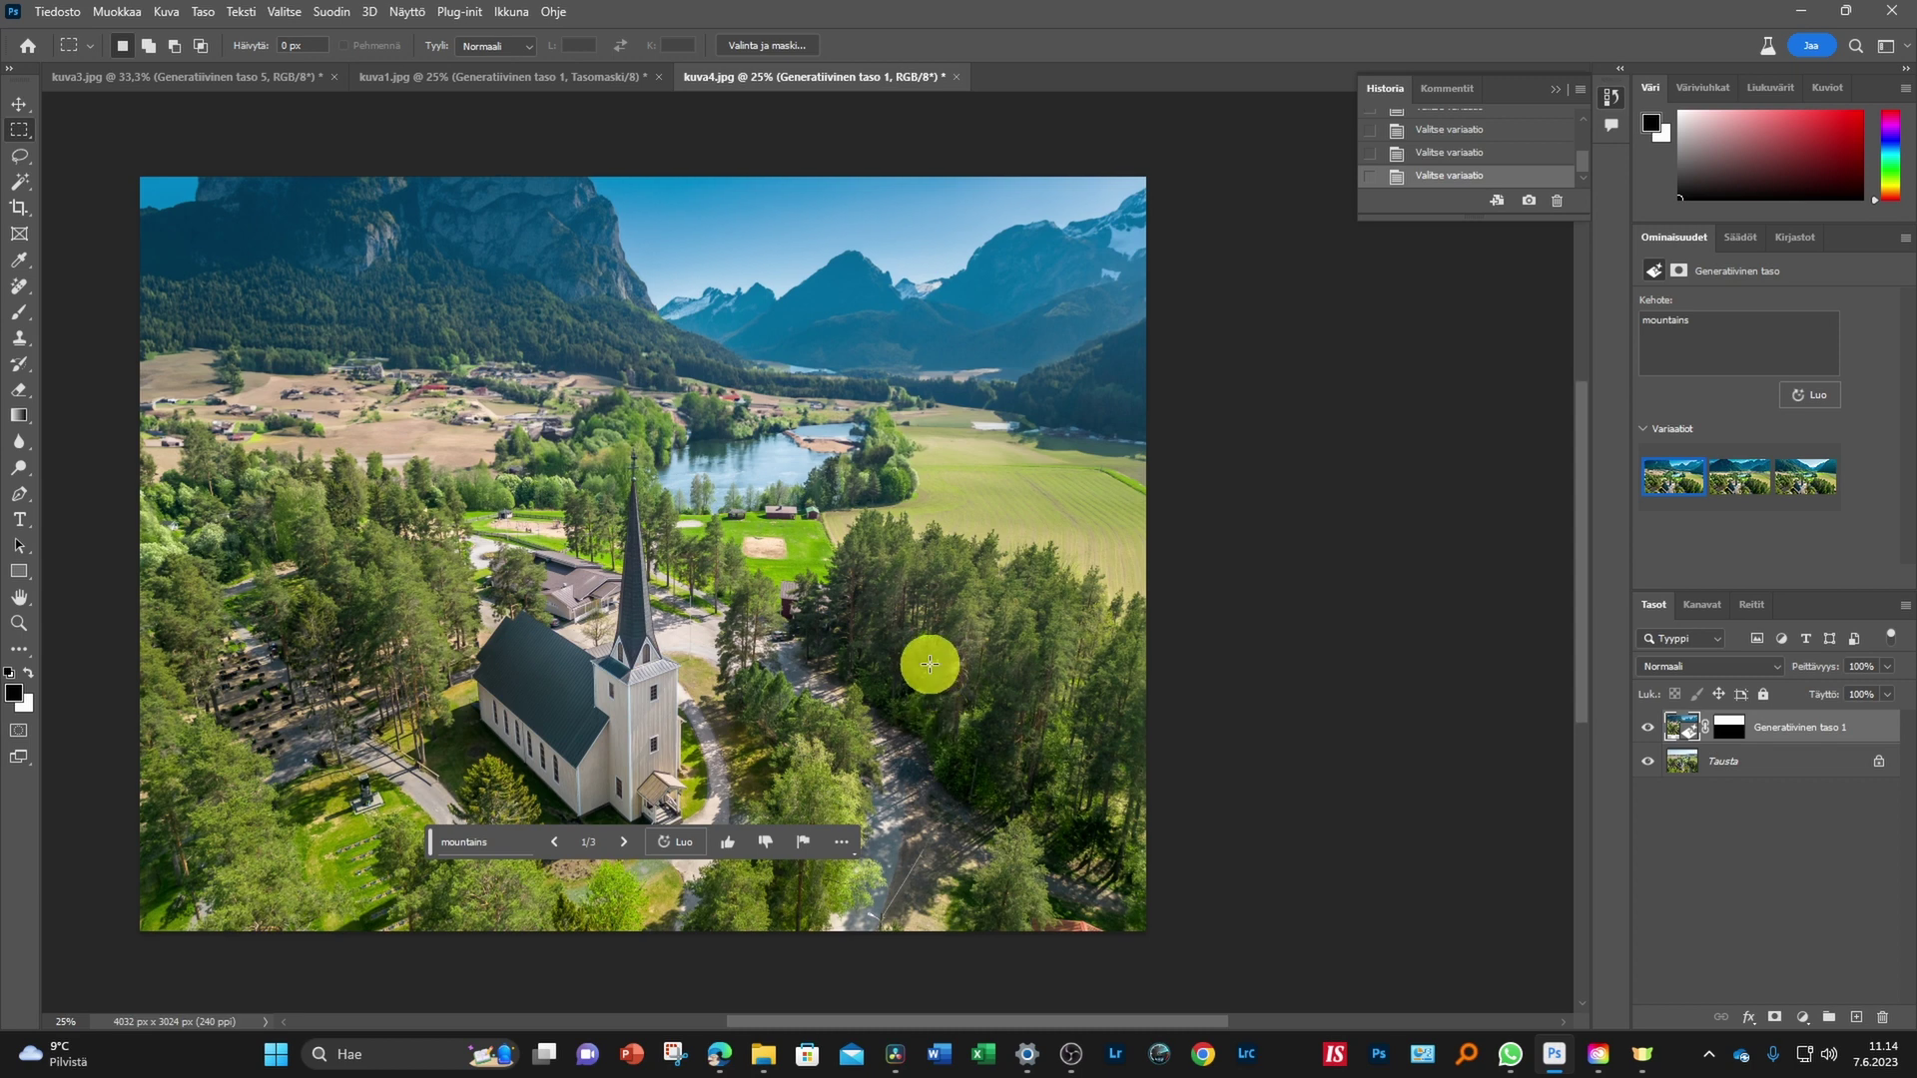
Create a new blank 1200 × 797 px document from the default preset
{"action": "left_click", "coordinate": [60, 22]}
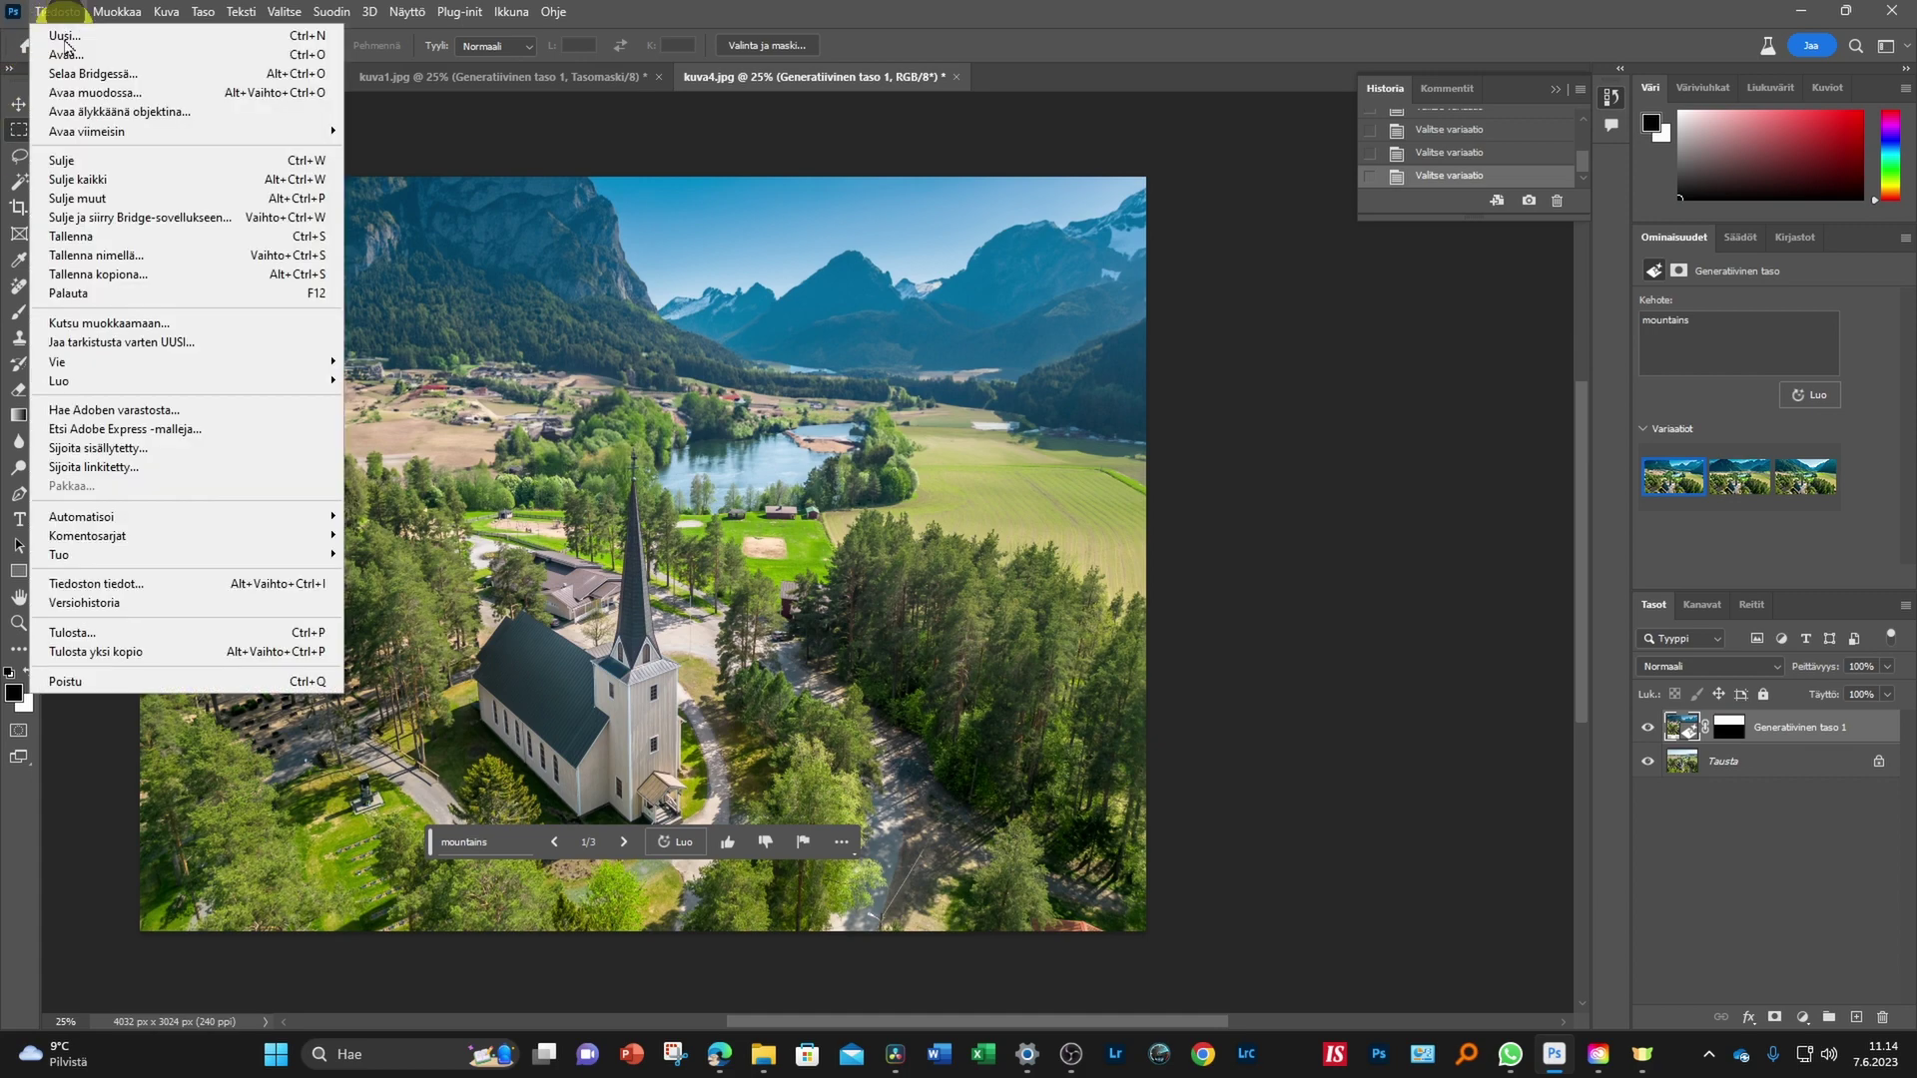
{"action": "left_click", "coordinate": [55, 38]}
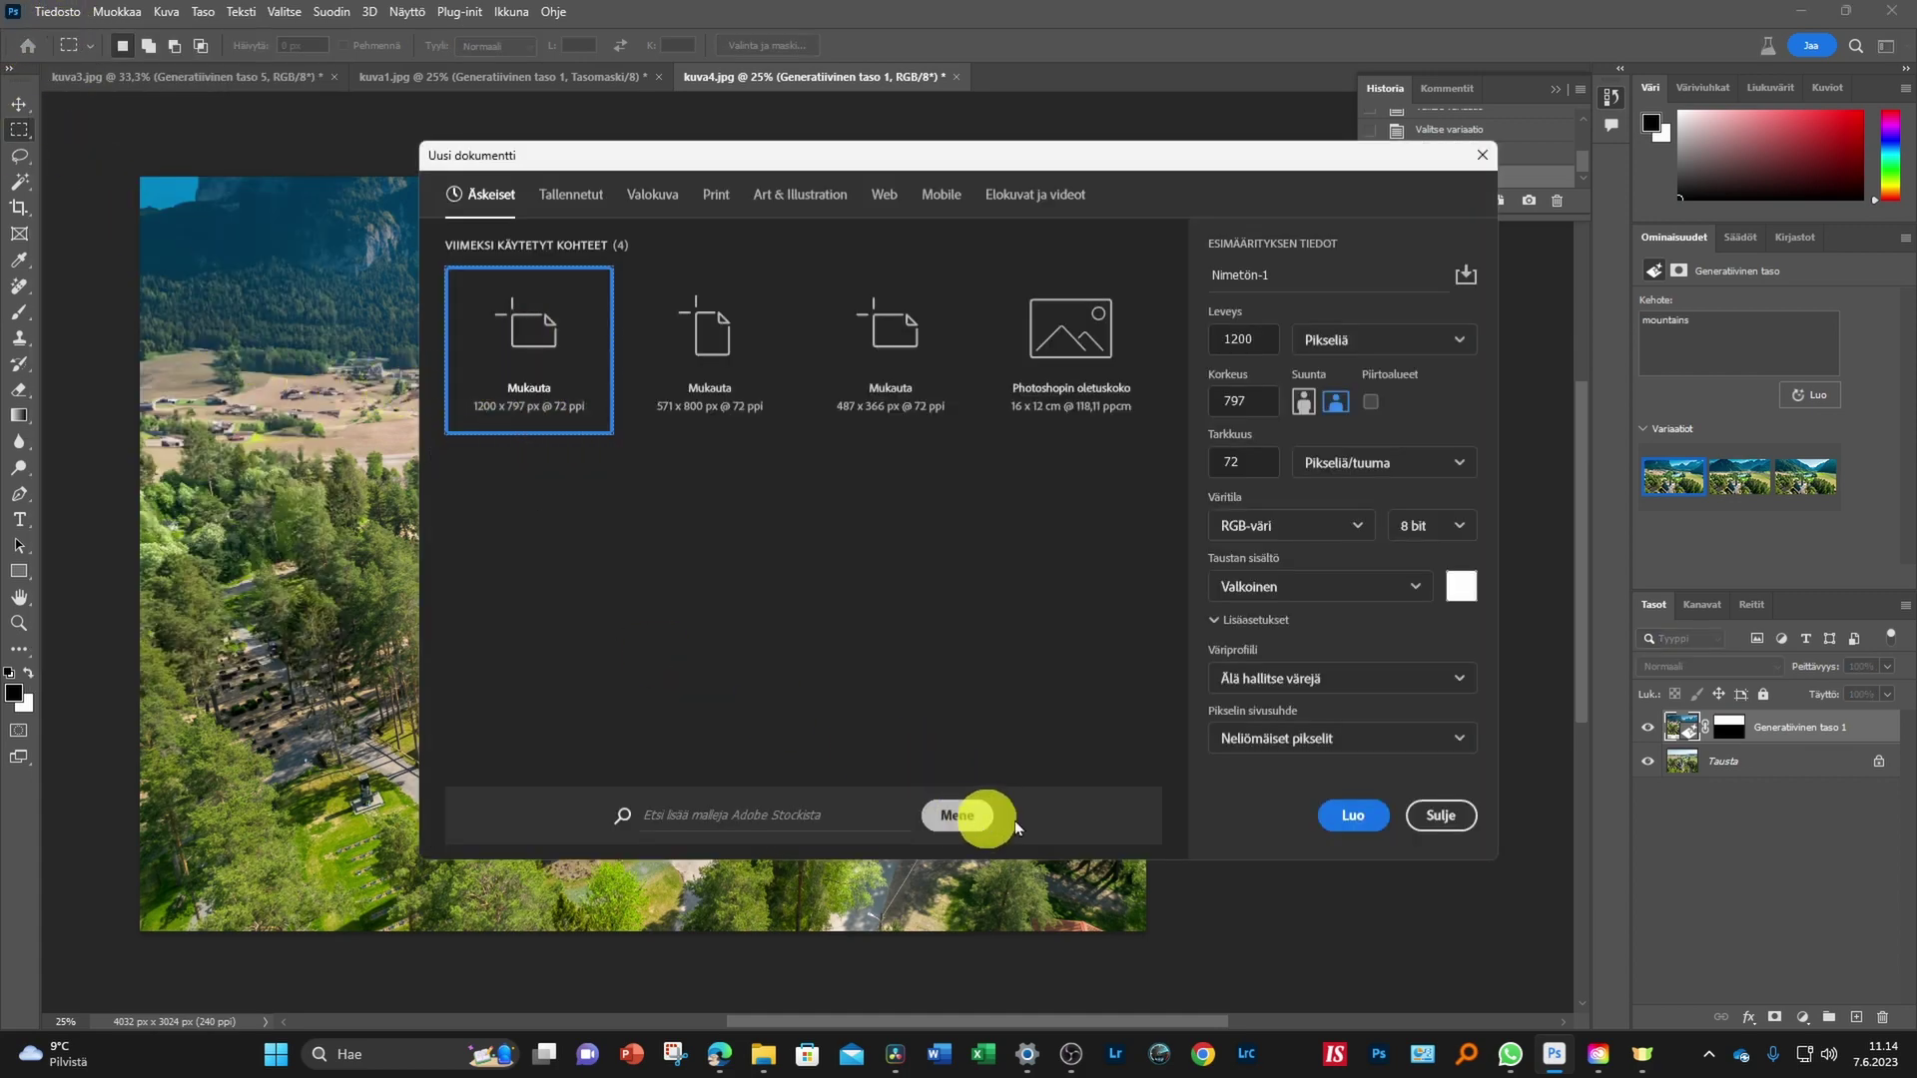
{"action": "left_click", "coordinate": [1360, 821]}
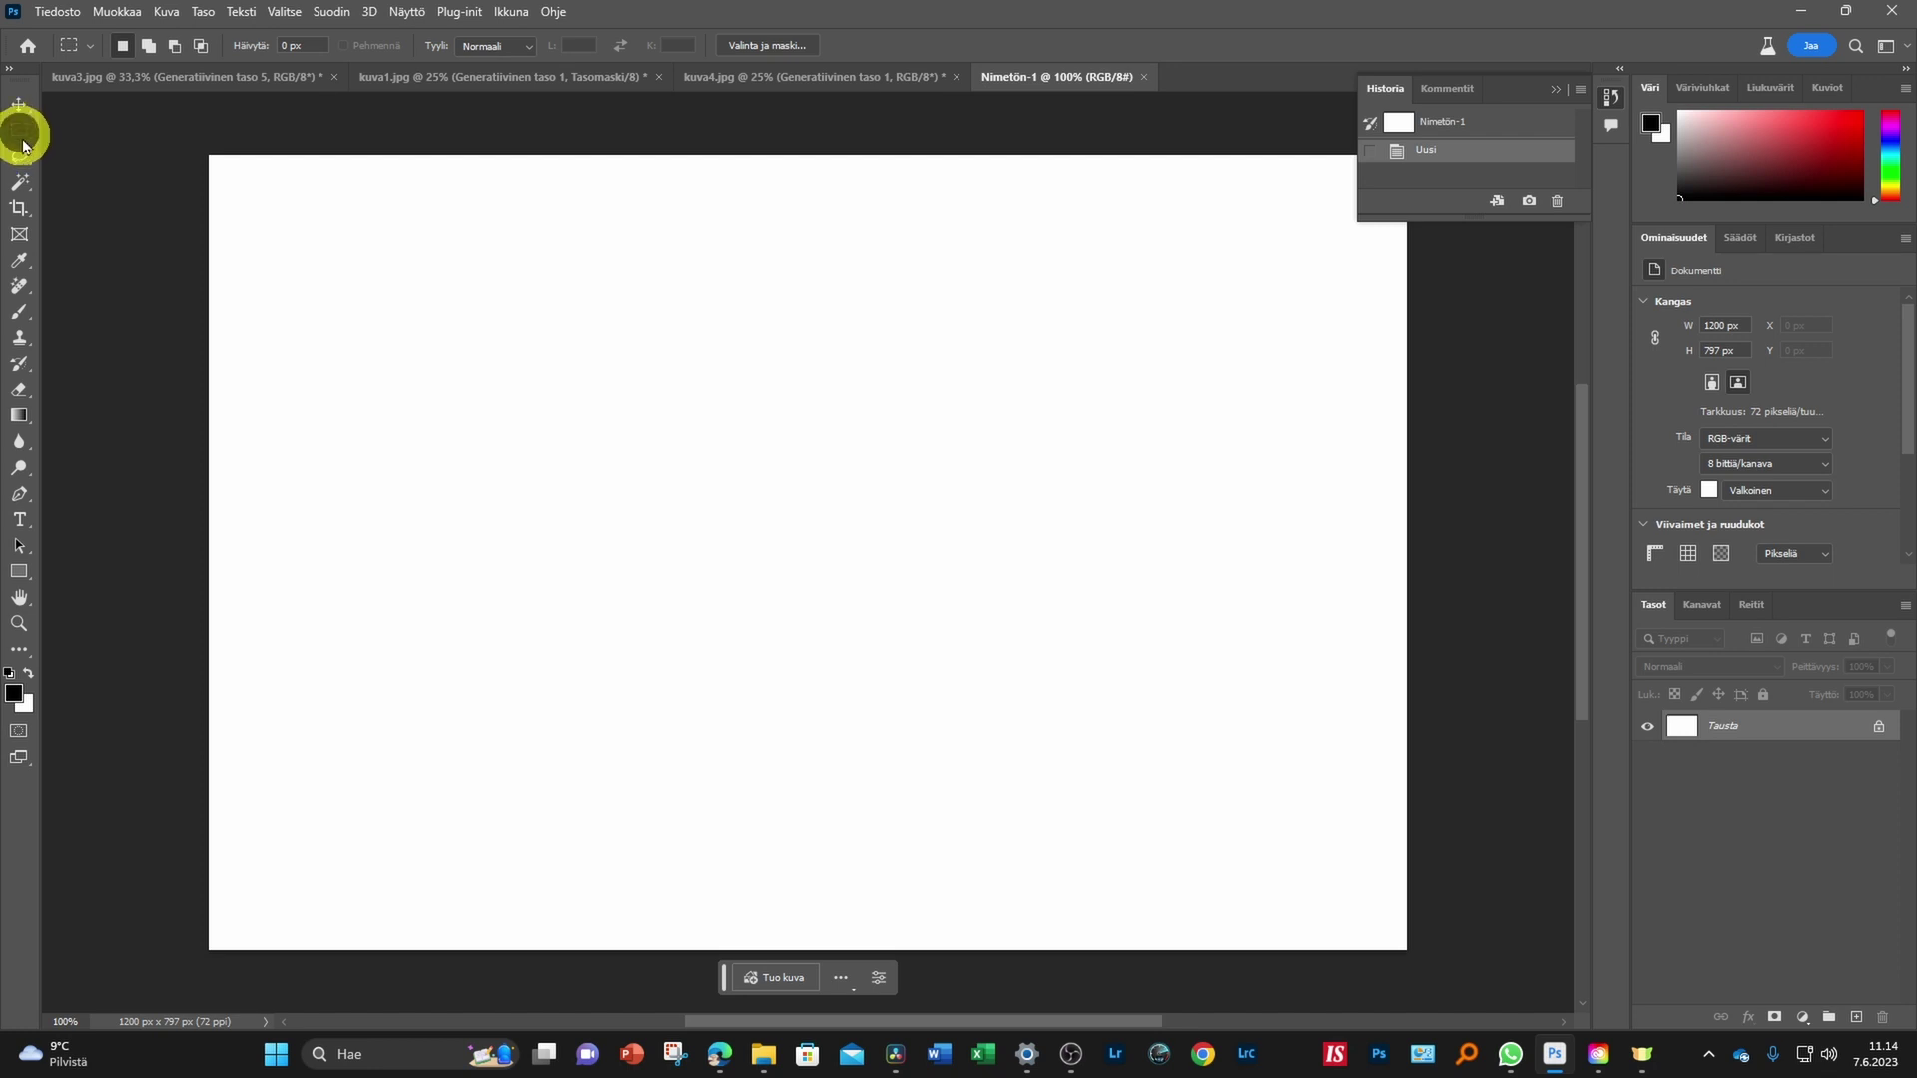
Select the lower canvas and generate a 'beautiful lakeside' scene with Generative Fill
{"action": "left_click_drag", "start_coordinate": [209, 491], "coordinate": [1422, 976]}
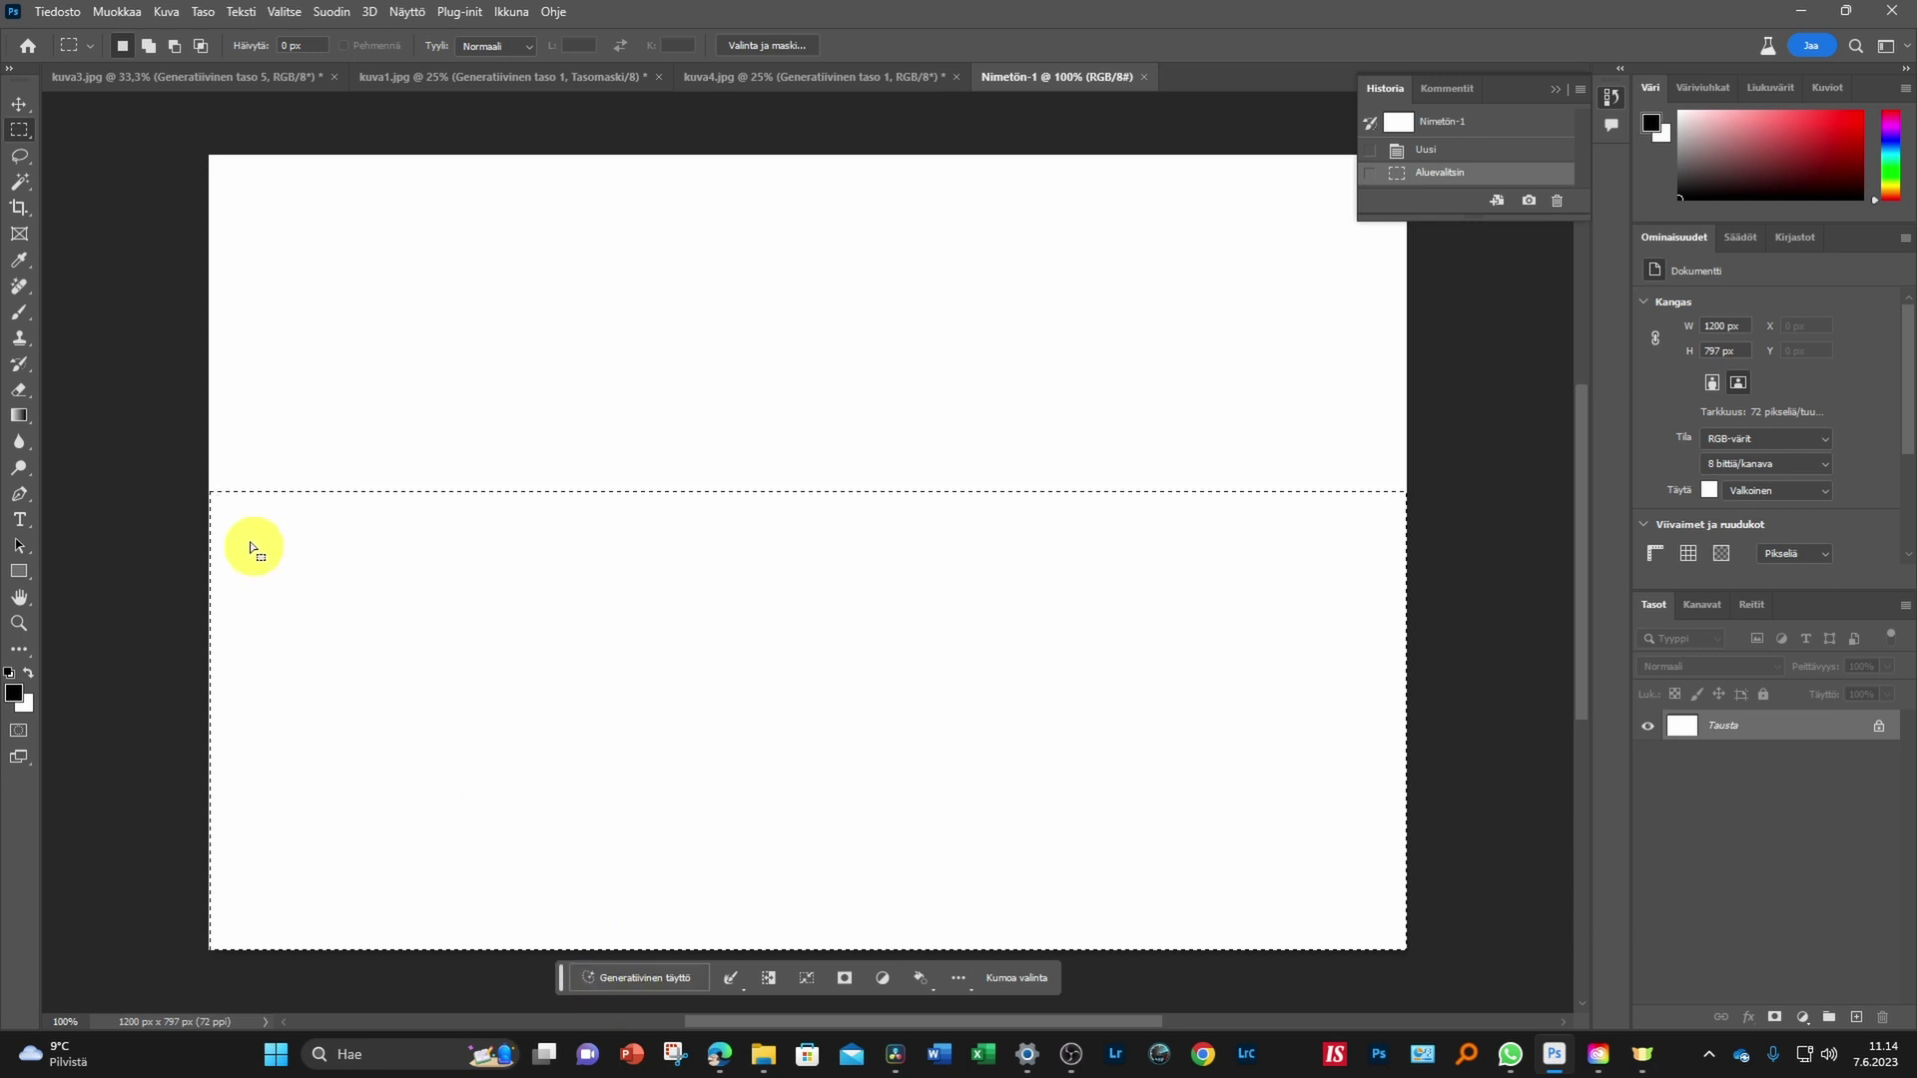
{"action": "left_click", "coordinate": [624, 988]}
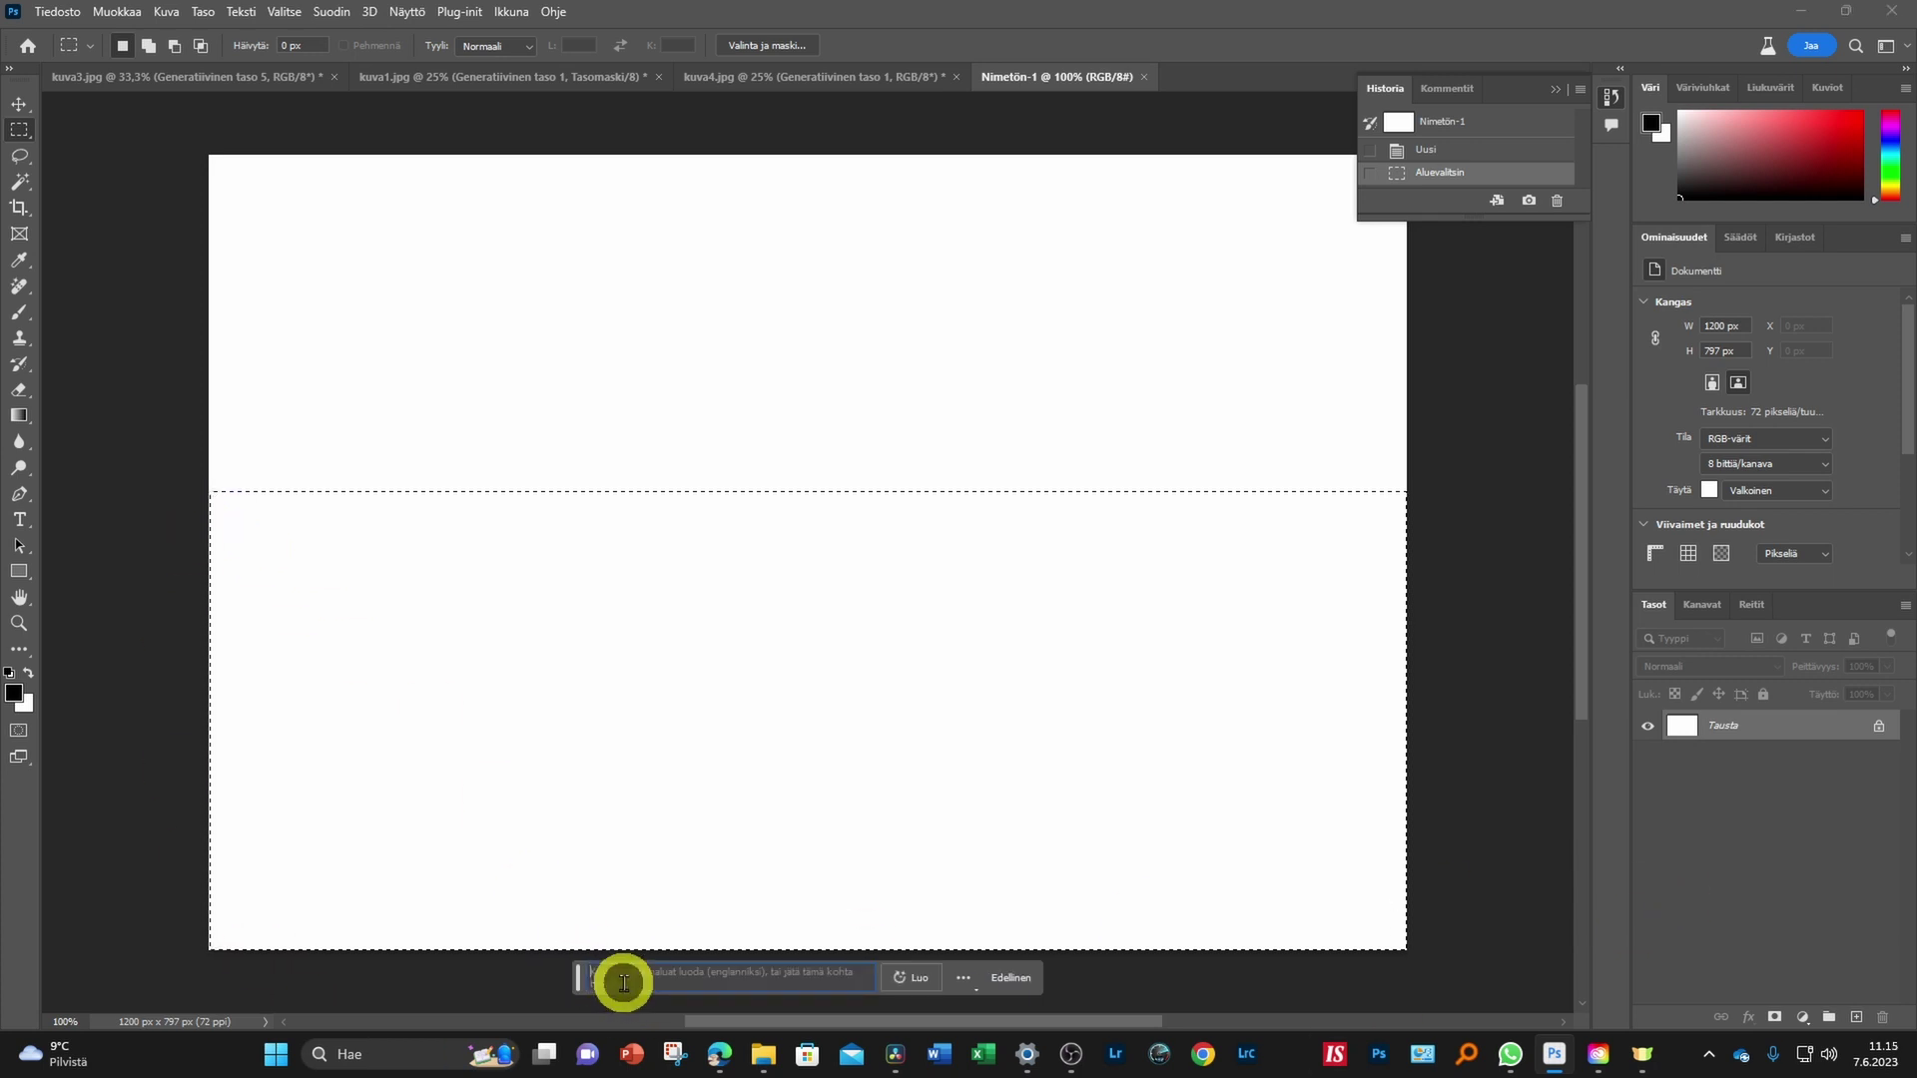
{"action": "type", "text": "k"}
{"action": "type", "text": "utu"}
{"action": "key", "text": "BackSpace"}
{"action": "type", "text": "ifula"}
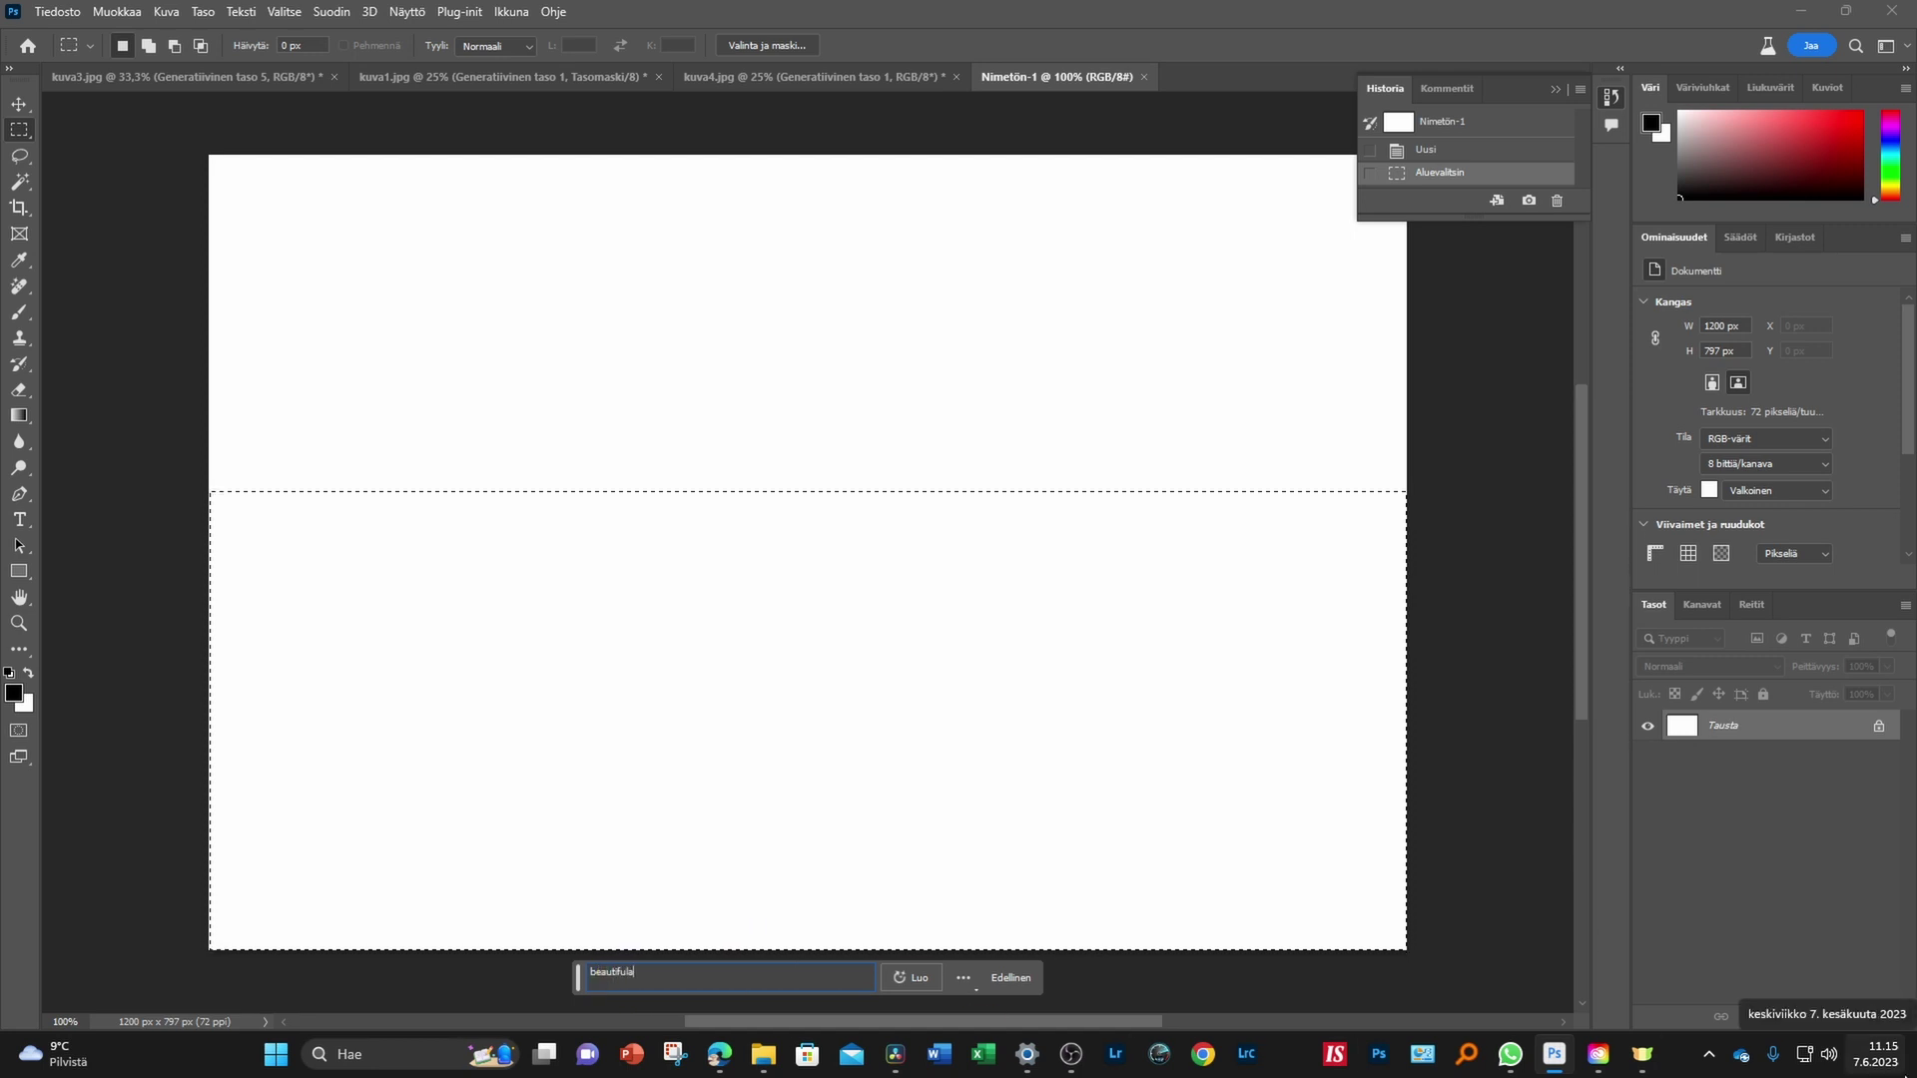
{"action": "key", "text": "BackSpace"}
{"action": "type", "text": "k"}
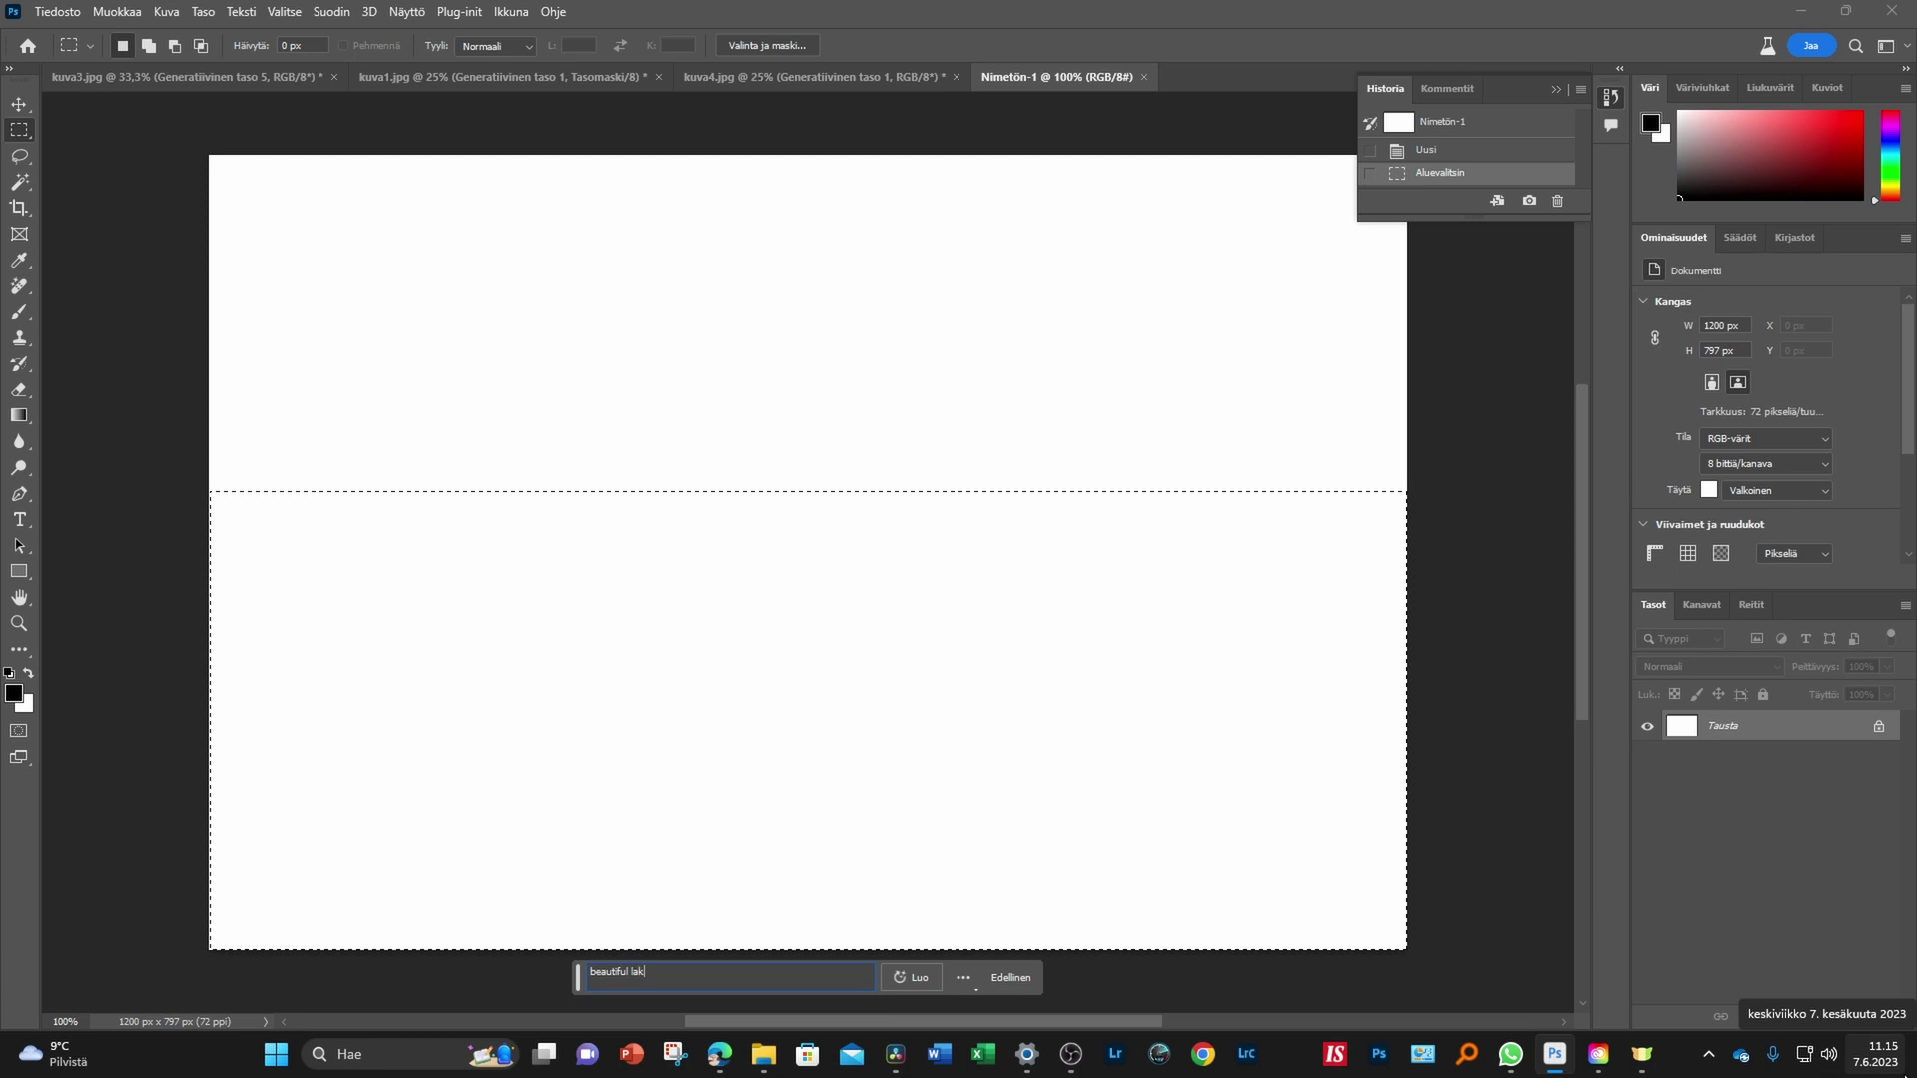
{"action": "type", "text": "eside"}
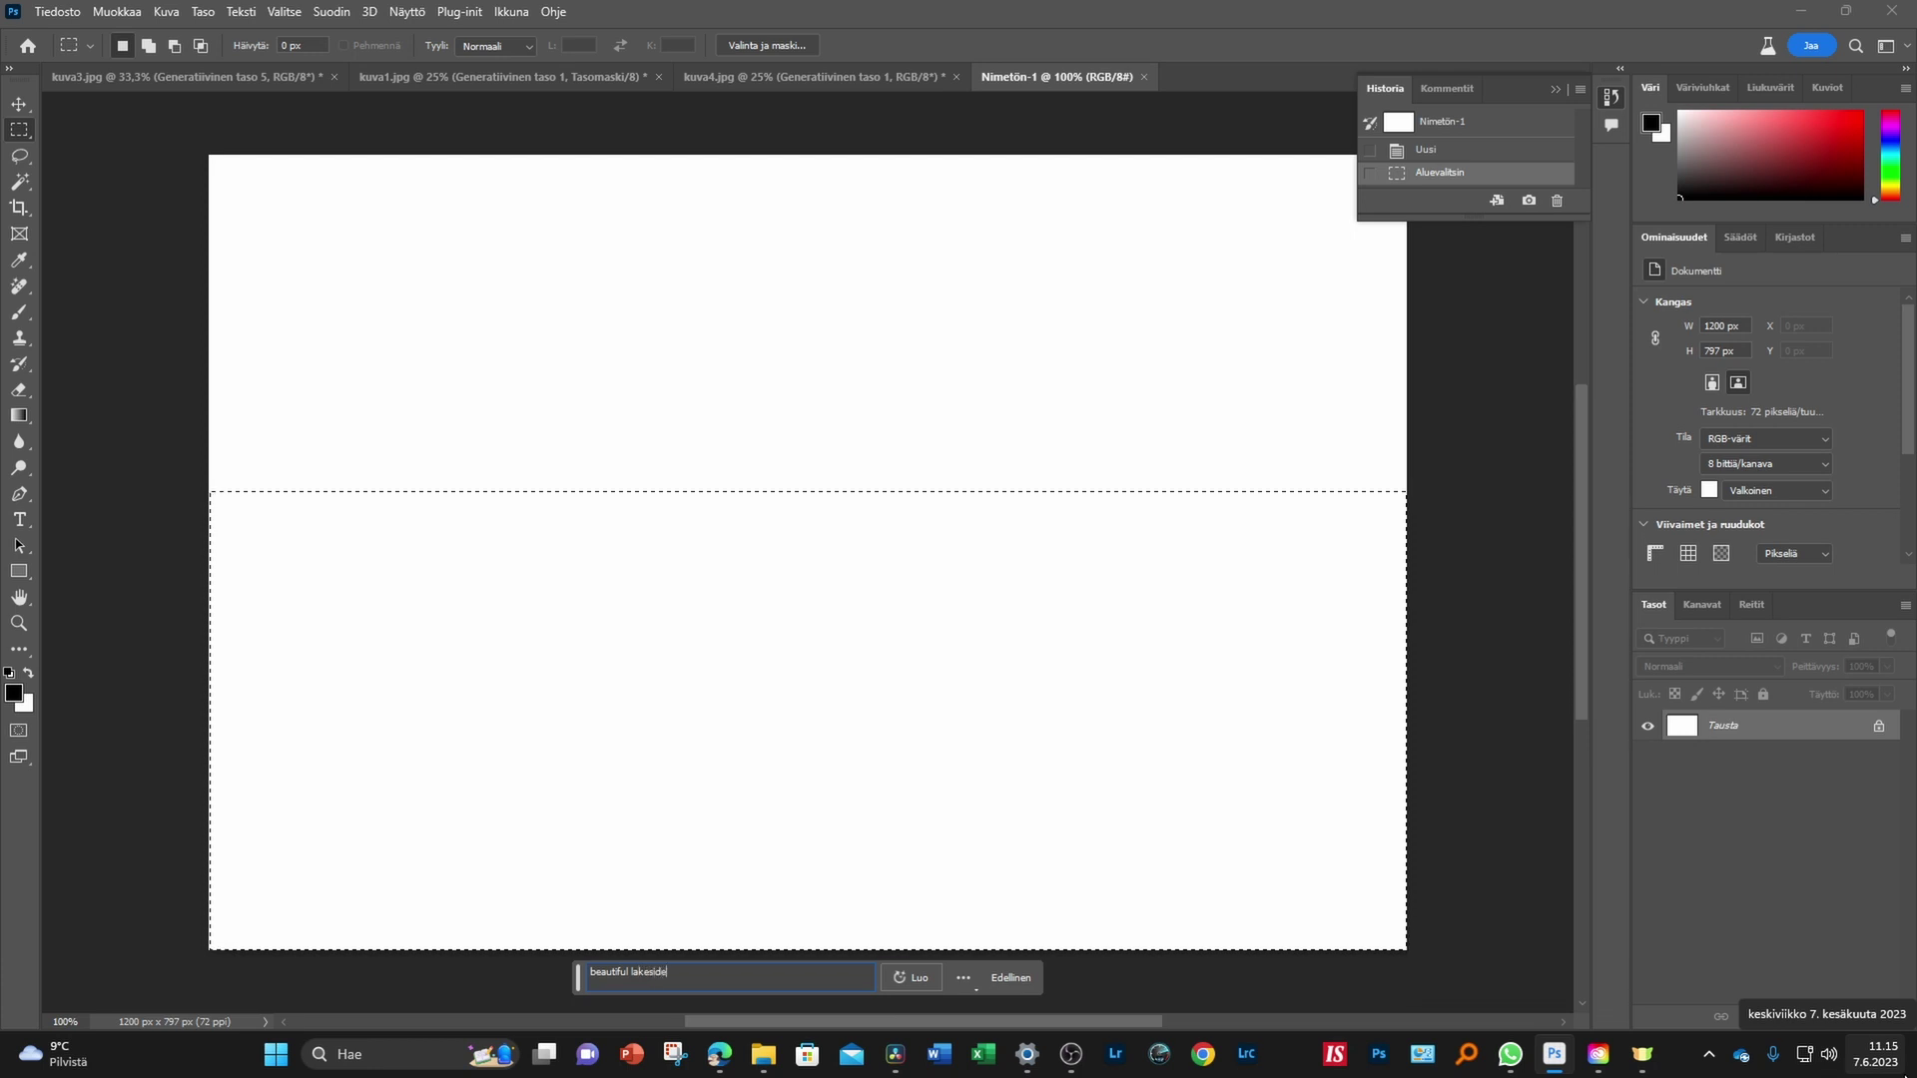
{"action": "key", "text": "Return"}
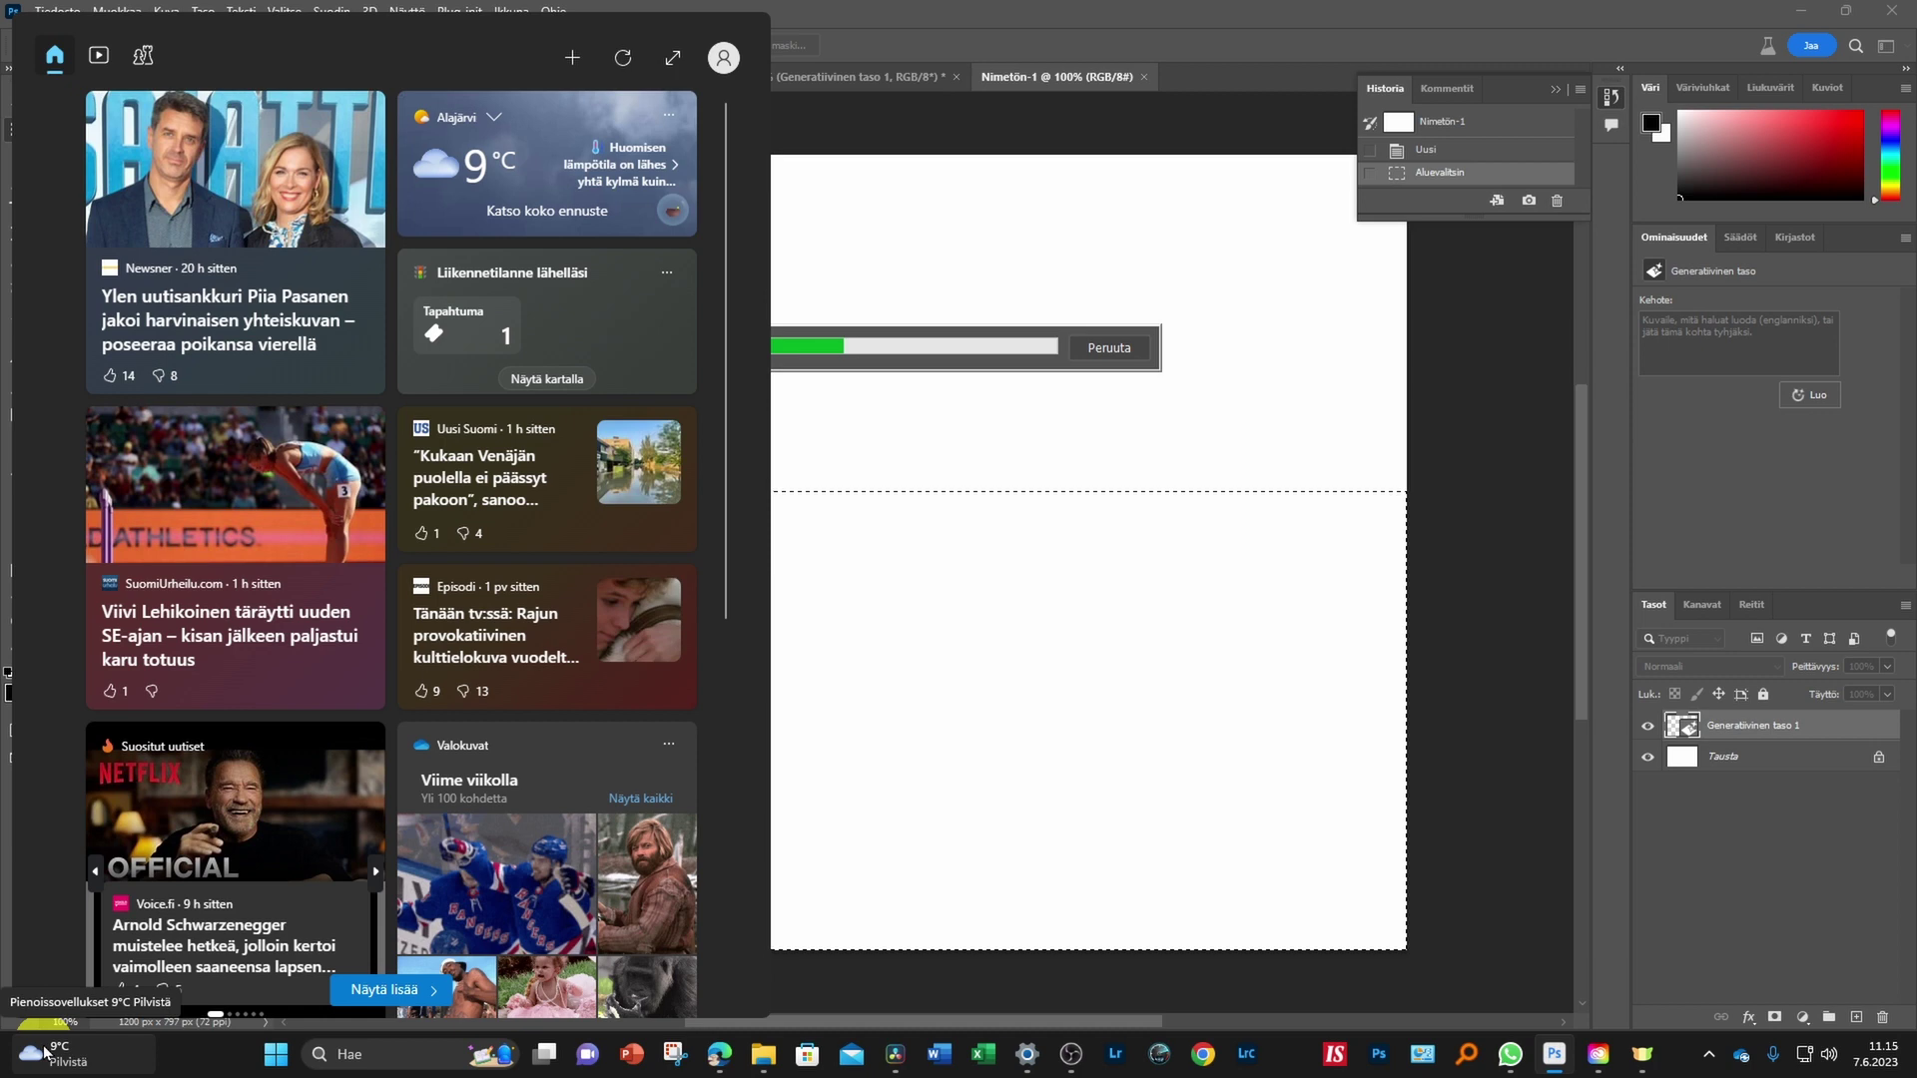
{"action": "left_click", "coordinate": [1115, 536]}
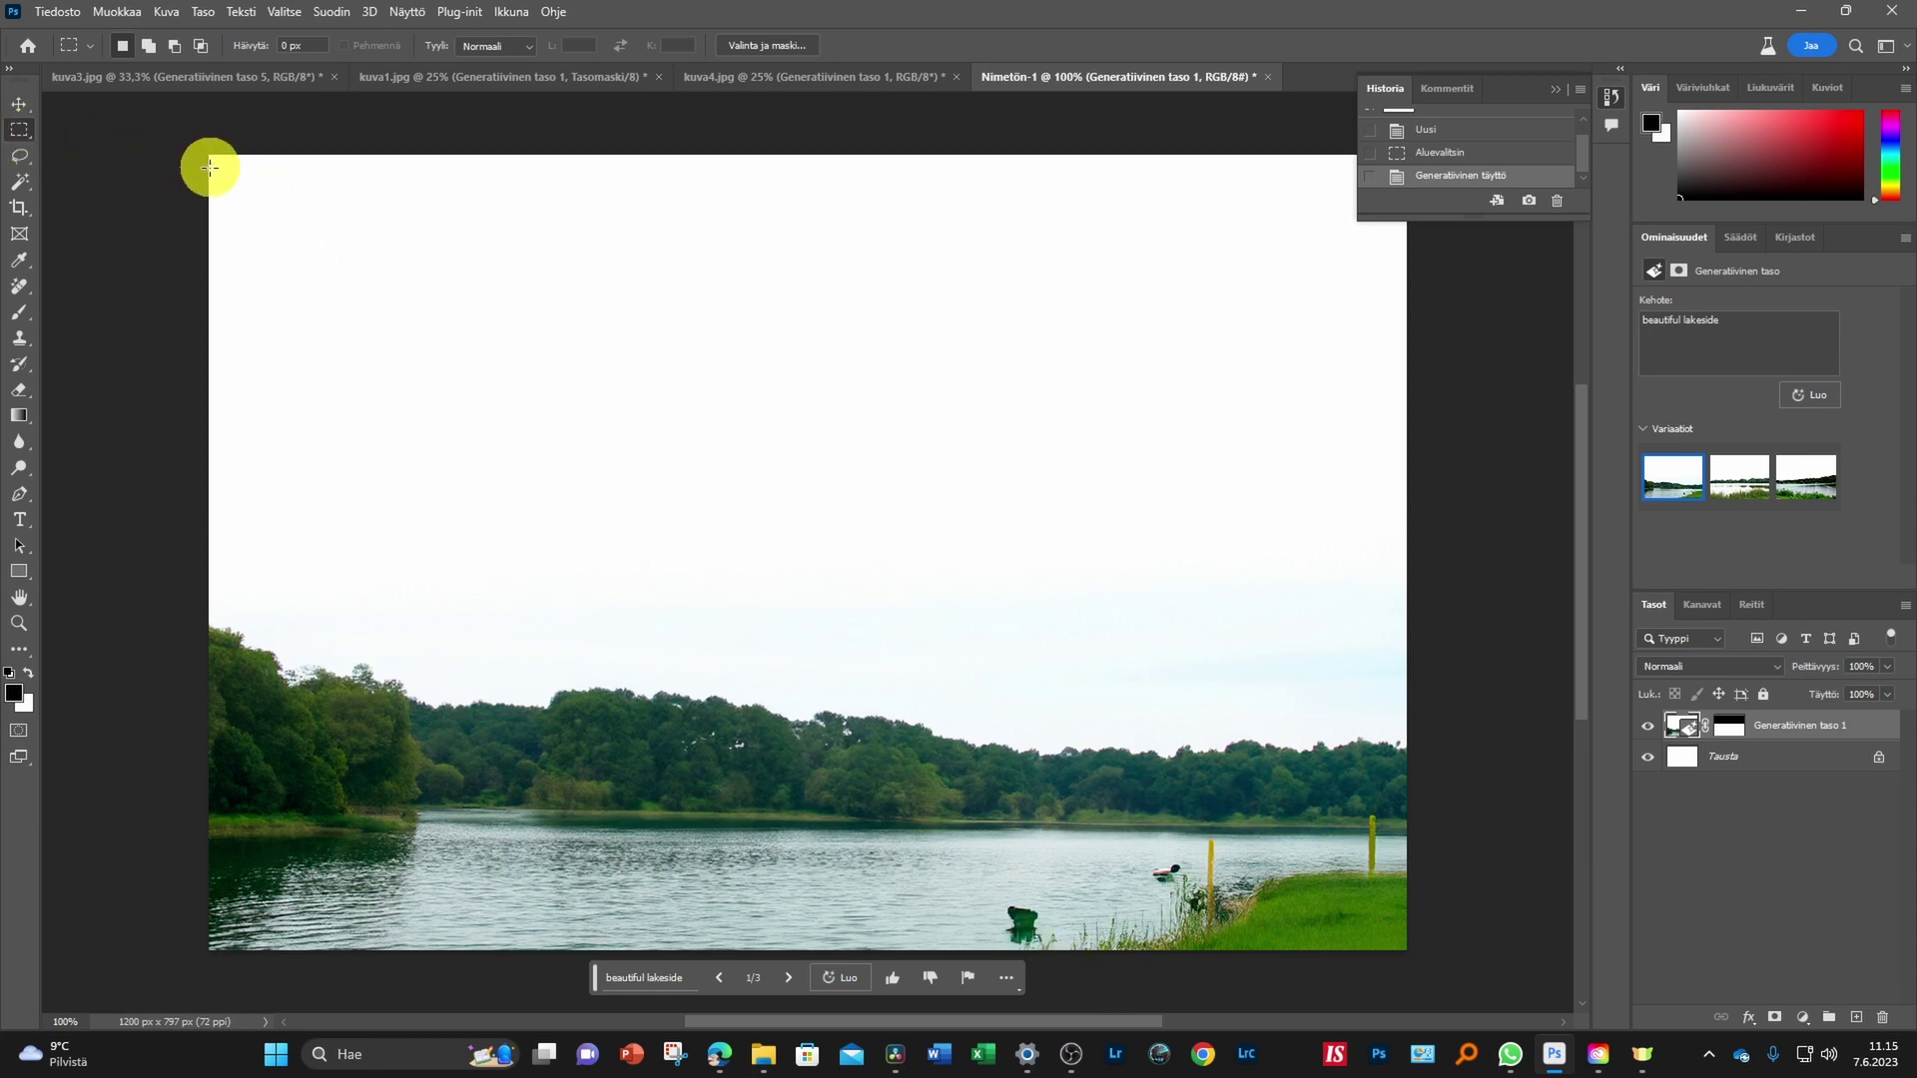
Select the white upper area and generative-fill it with 'beautiful blue sky'
{"action": "mouse_move", "coordinate": [209, 158]}
{"action": "left_mouse_down"}
{"action": "mouse_move", "coordinate": [1381, 739]}
{"action": "mouse_move", "coordinate": [1425, 710]}
{"action": "left_mouse_up"}
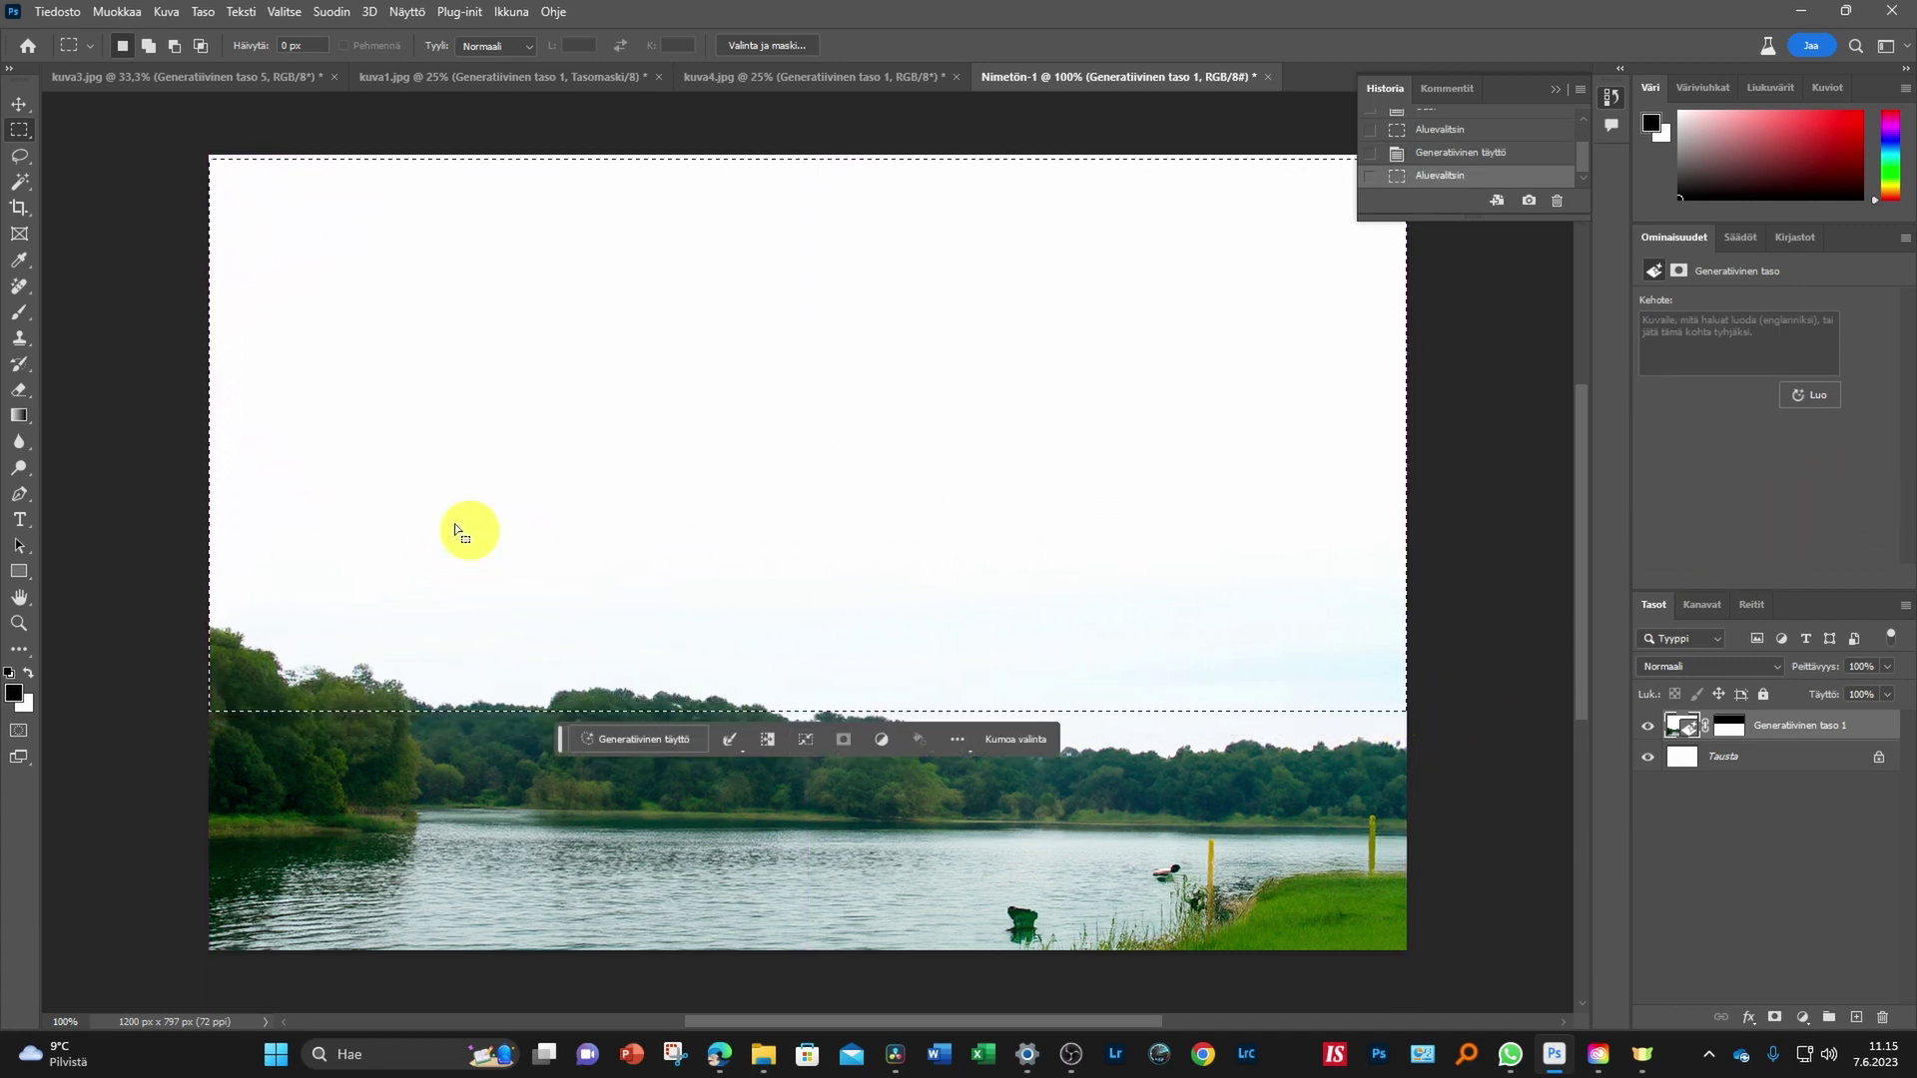
{"action": "left_click", "coordinate": [635, 738]}
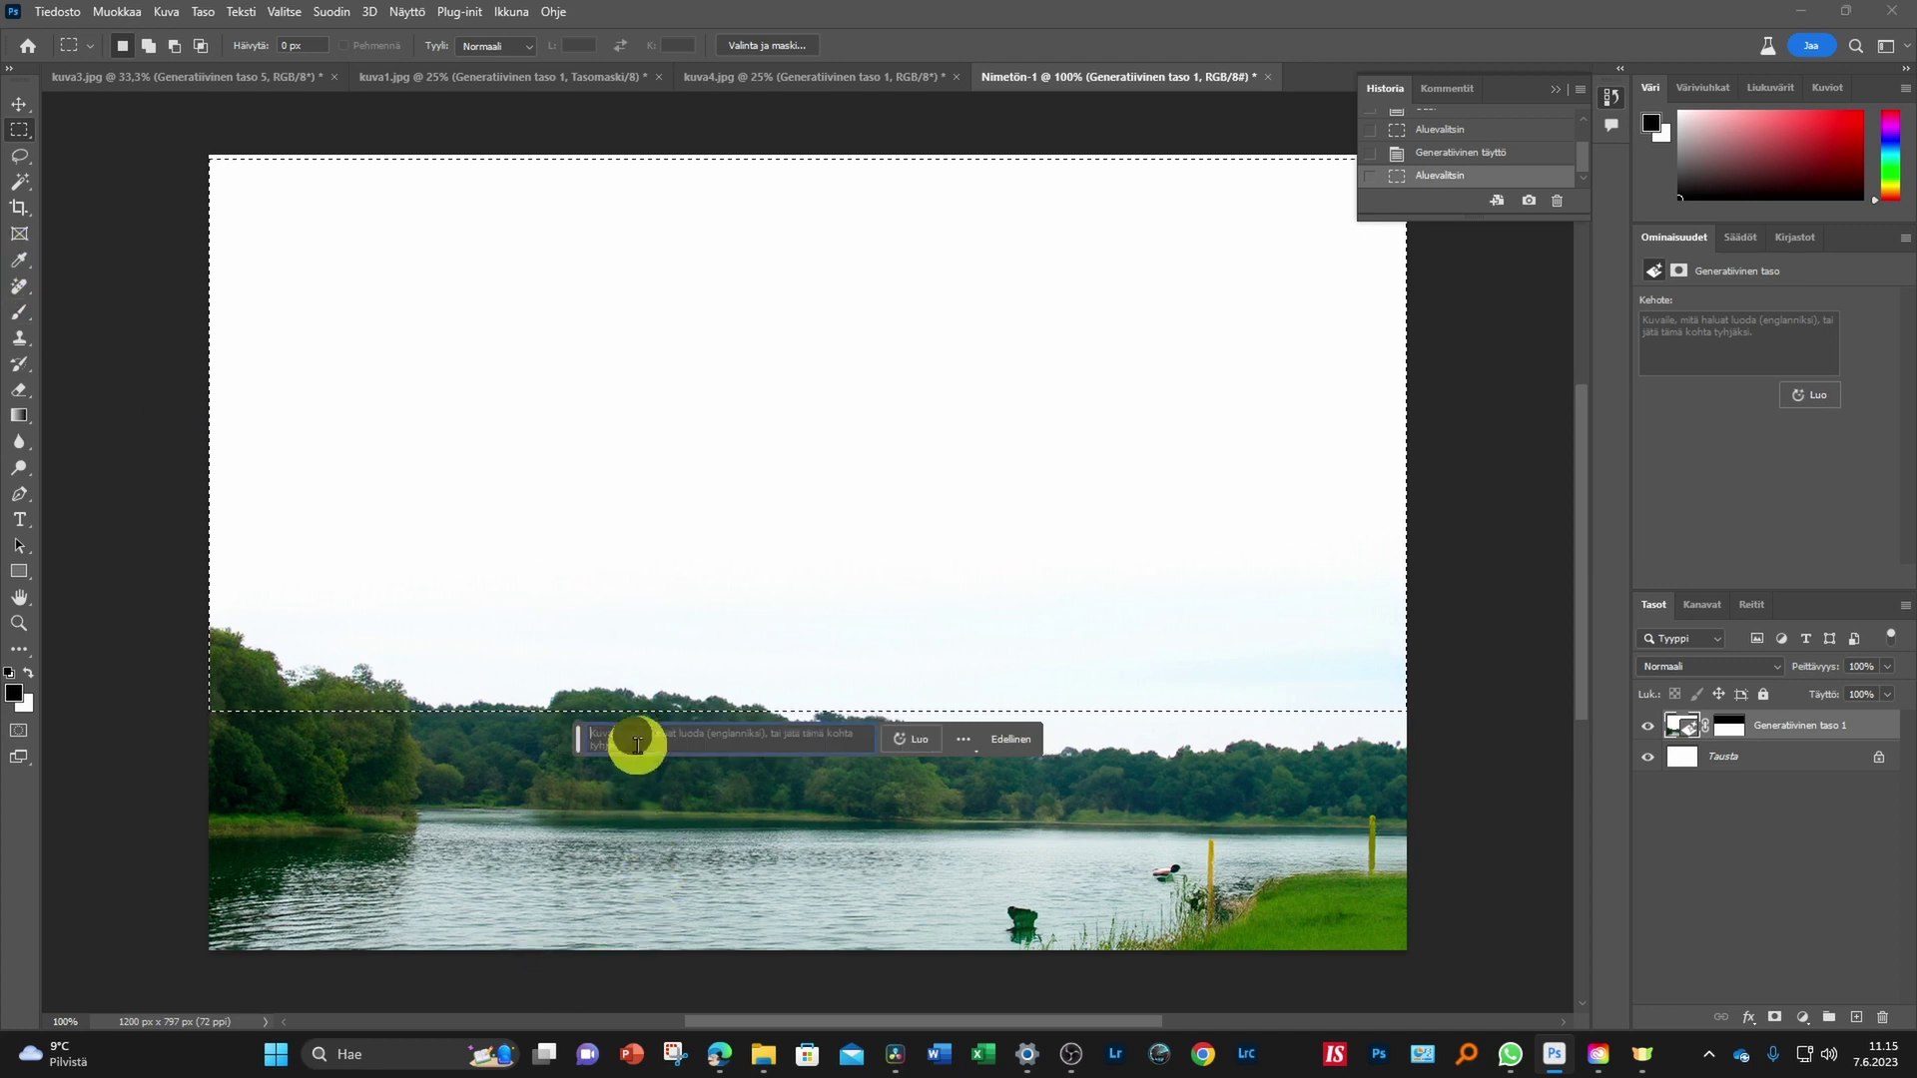
{"action": "type", "text": "be"}
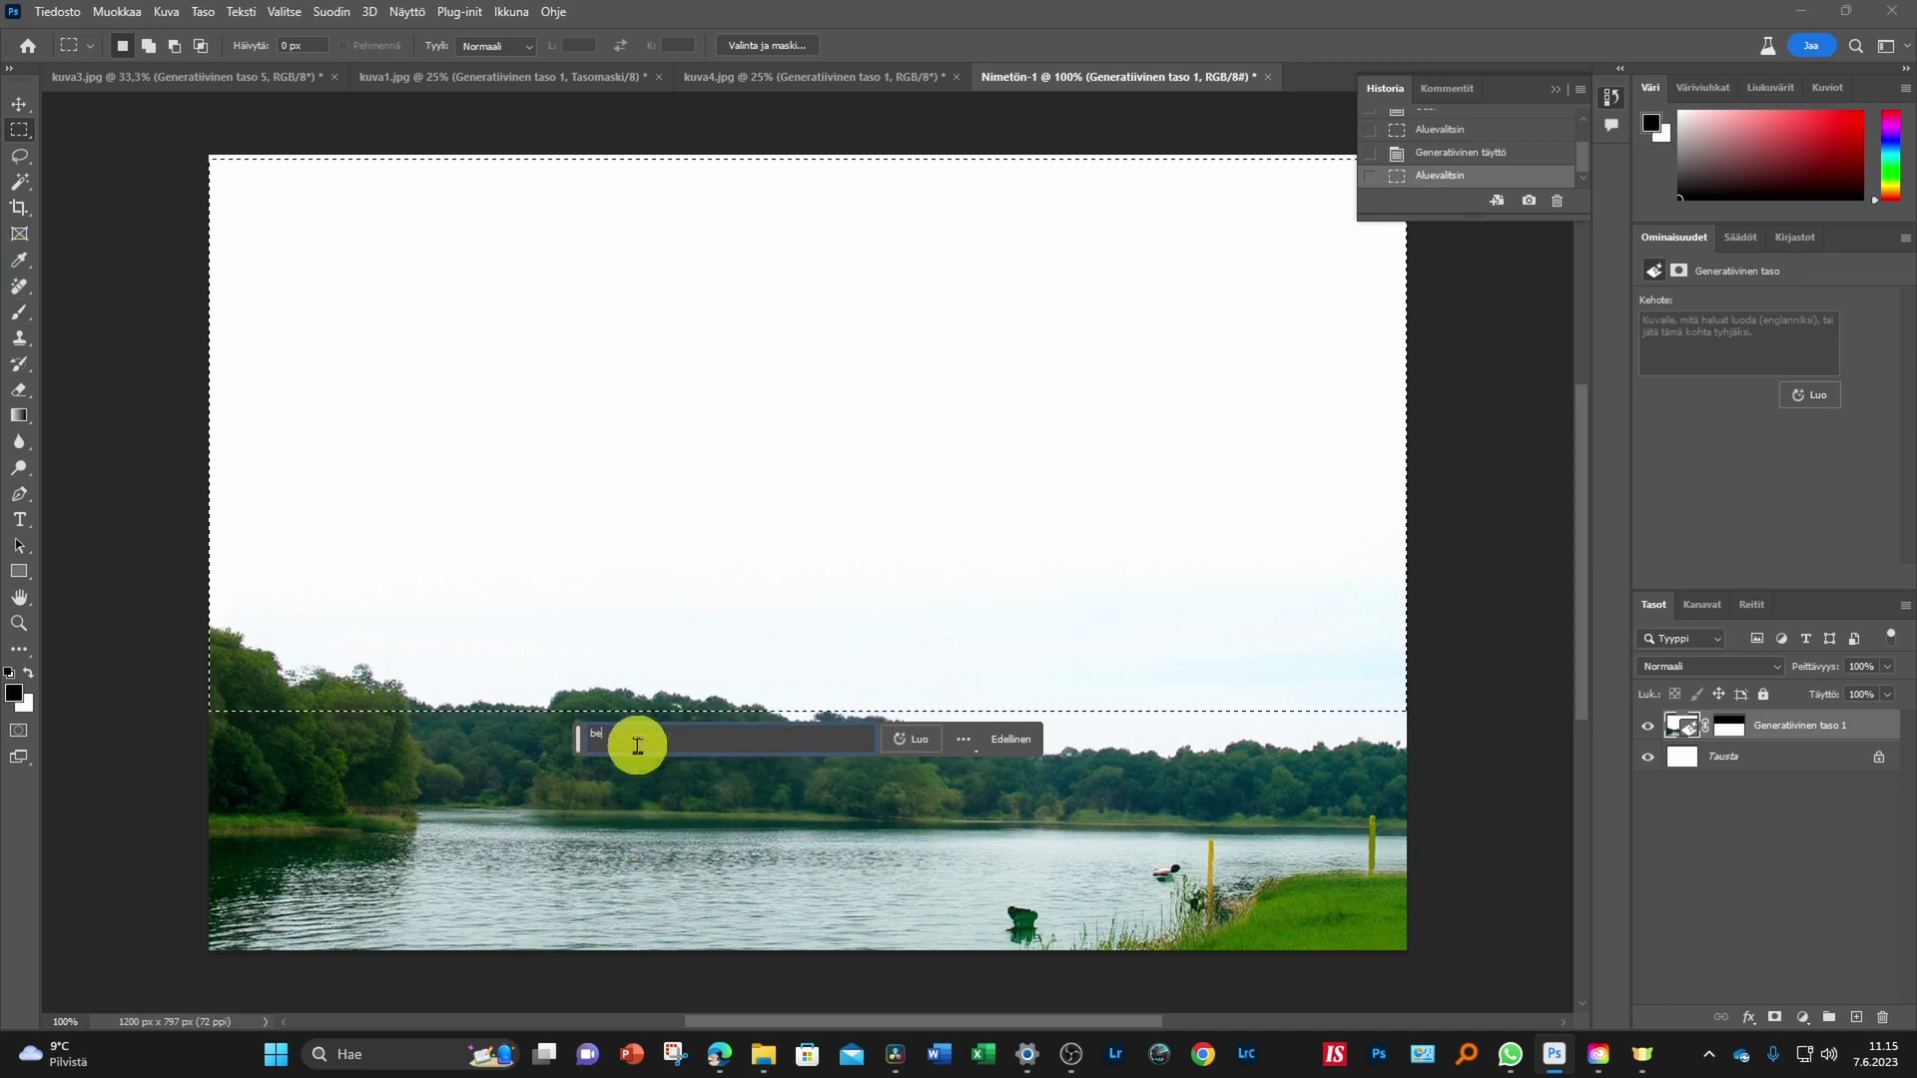
{"action": "type", "text": "aut"}
{"action": "type", "text": "ifu"}
{"action": "type", "text": "l blue sky"}
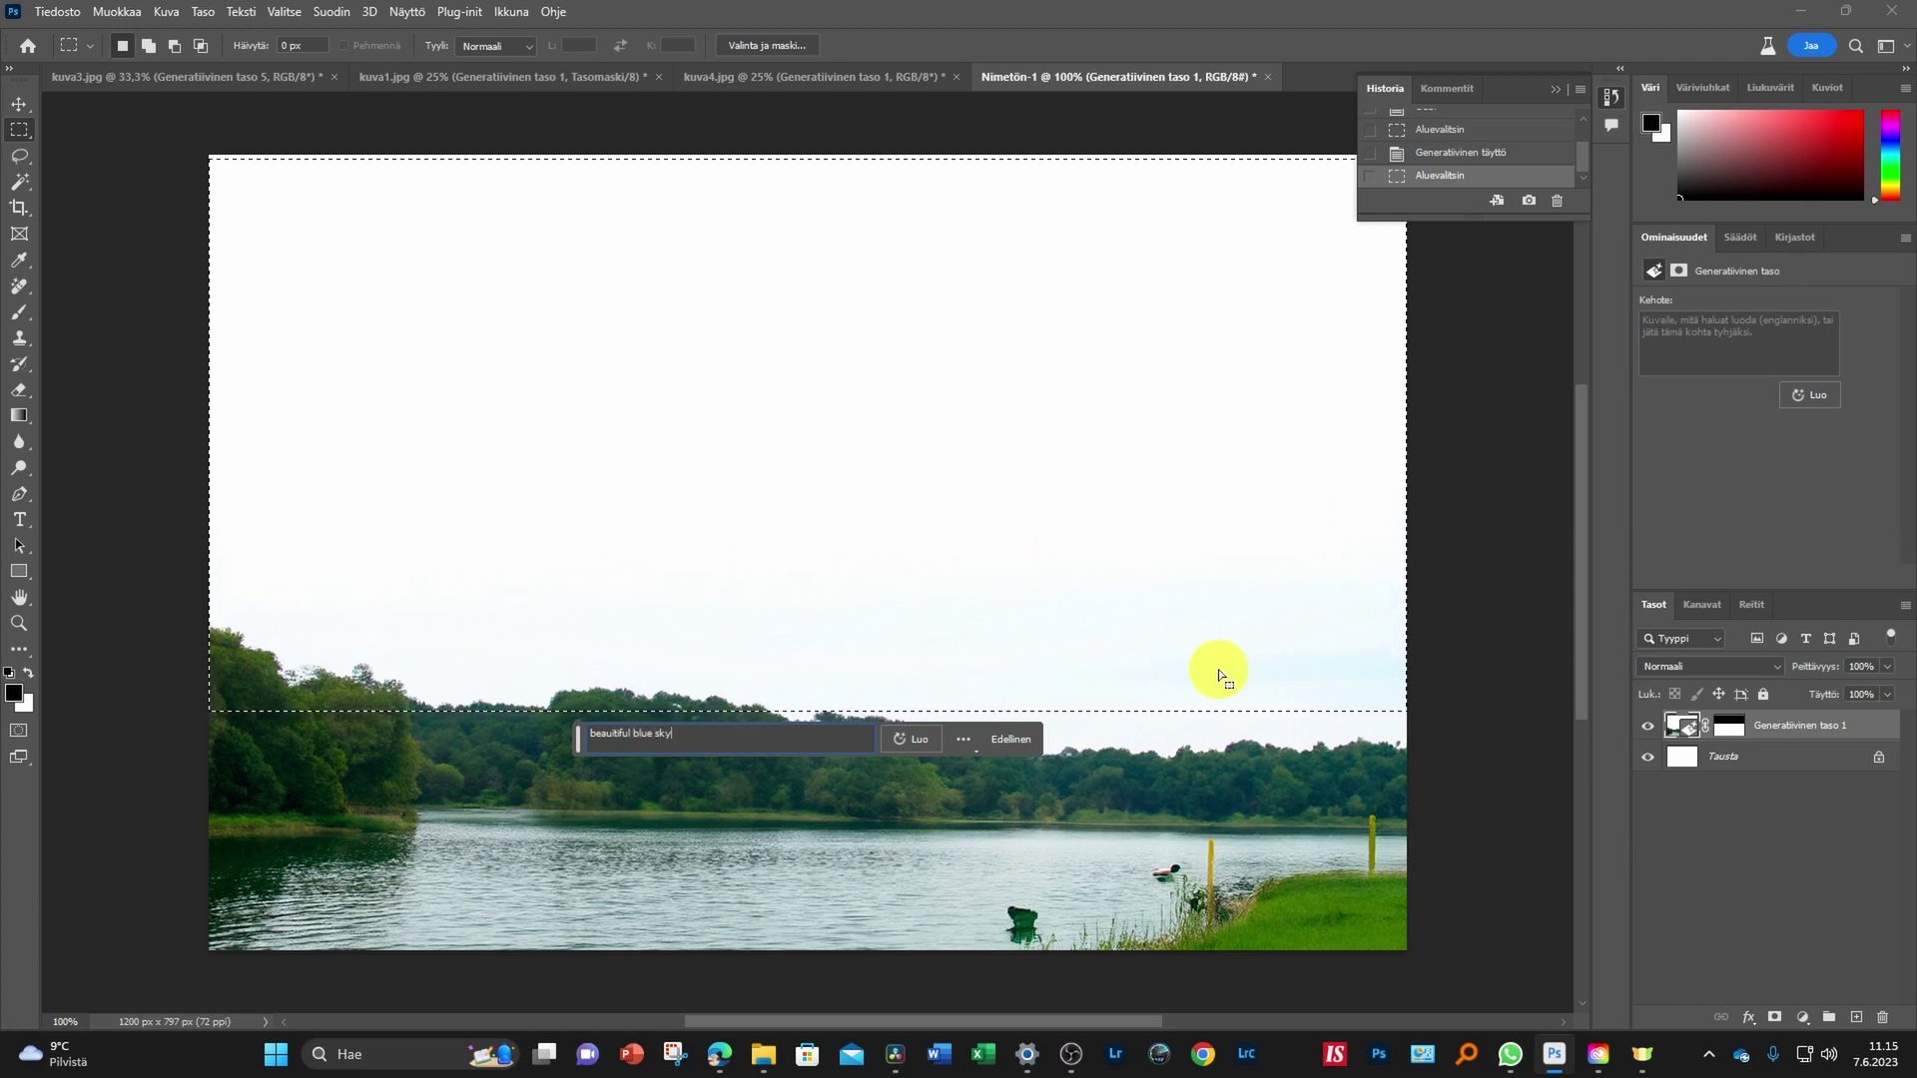
{"action": "left_click", "coordinate": [923, 744]}
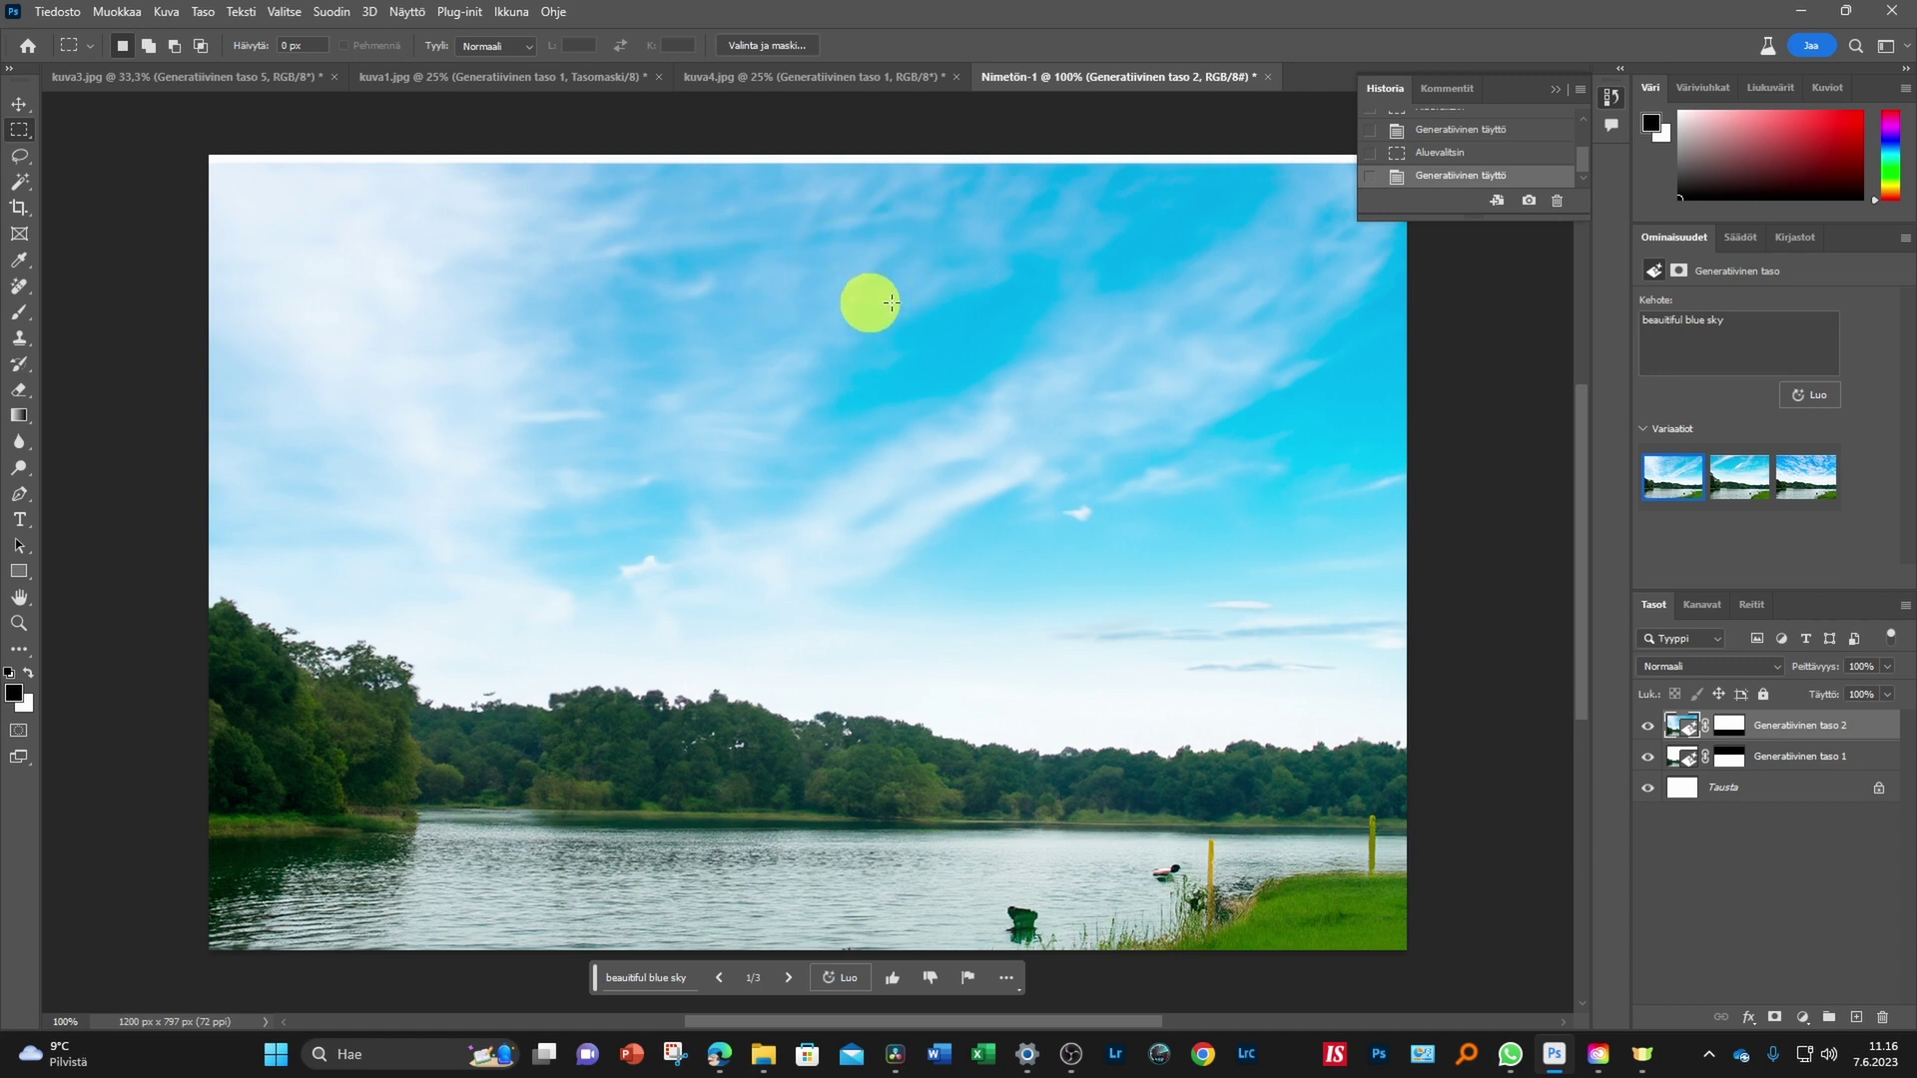
Preview the second and third sky variations, clearing an accidental selection
{"action": "left_click", "coordinate": [1753, 478]}
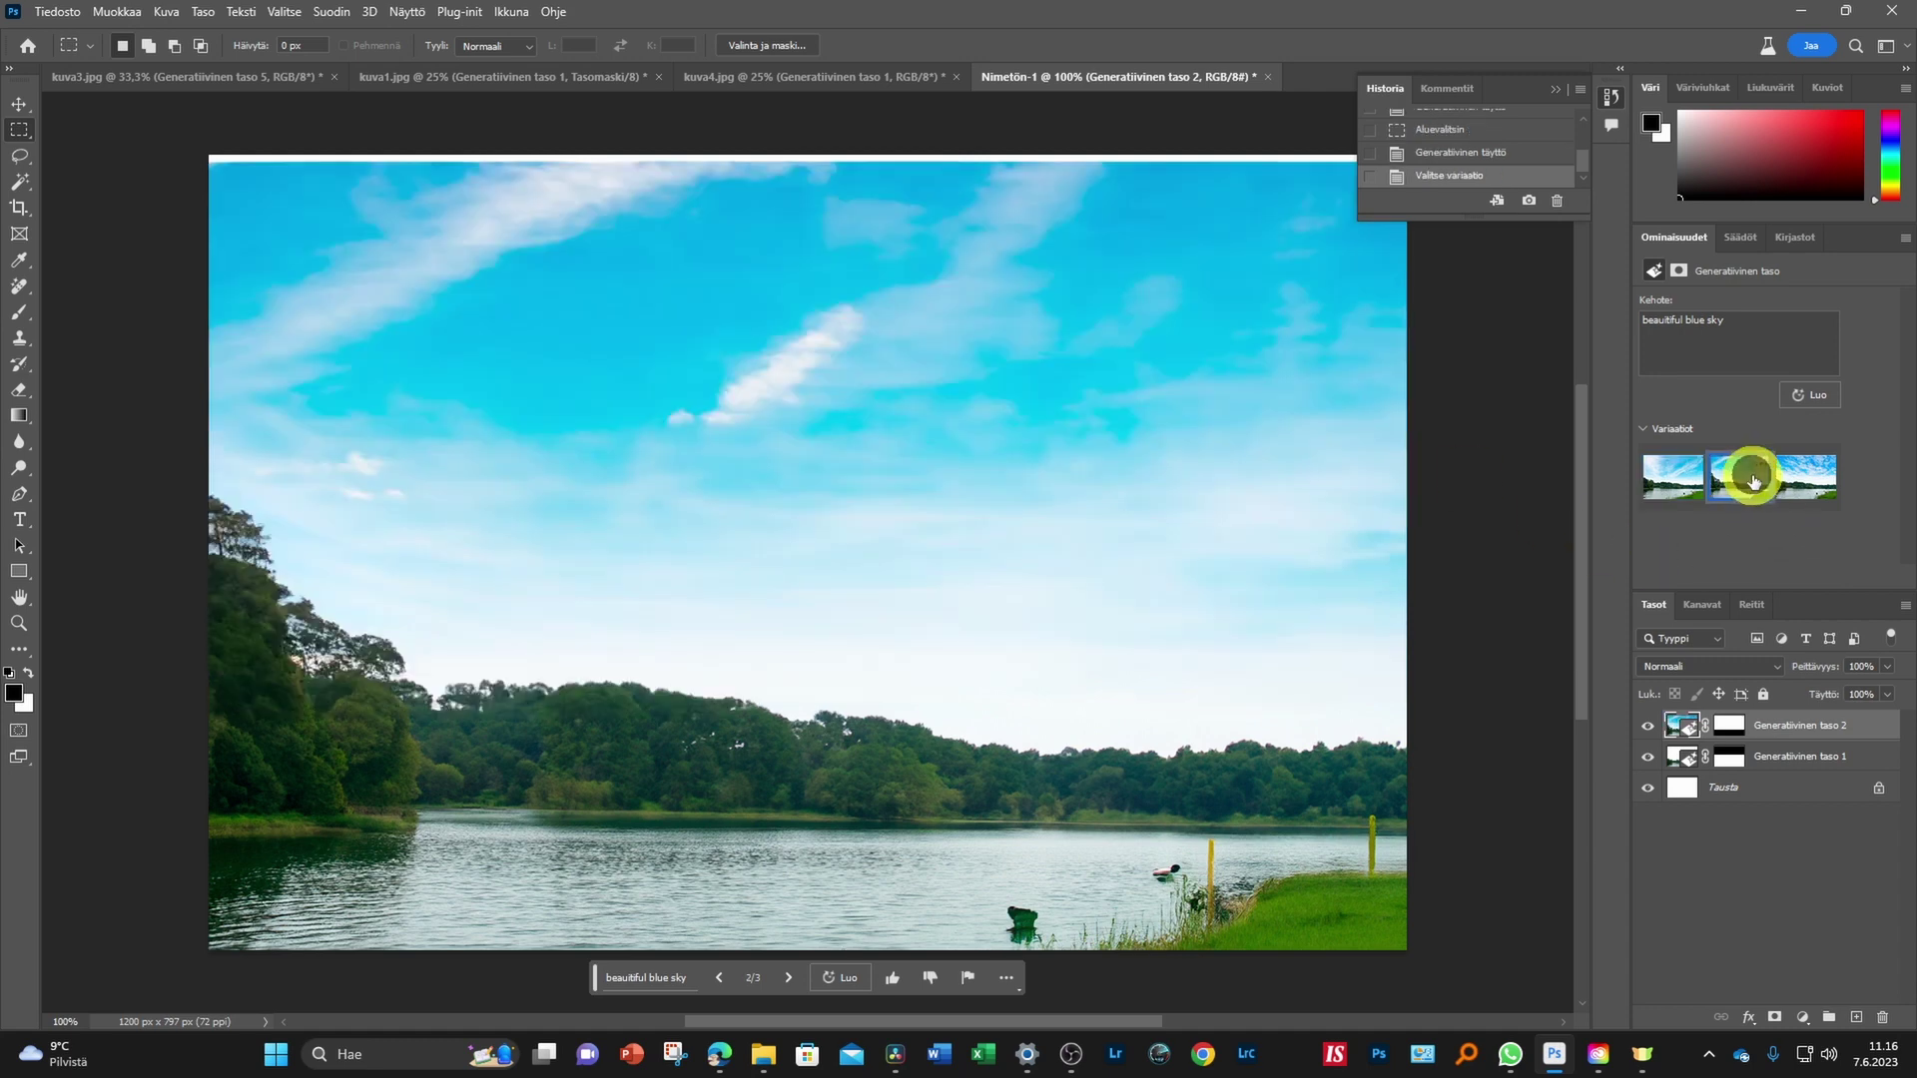
{"action": "left_click", "coordinate": [1809, 479]}
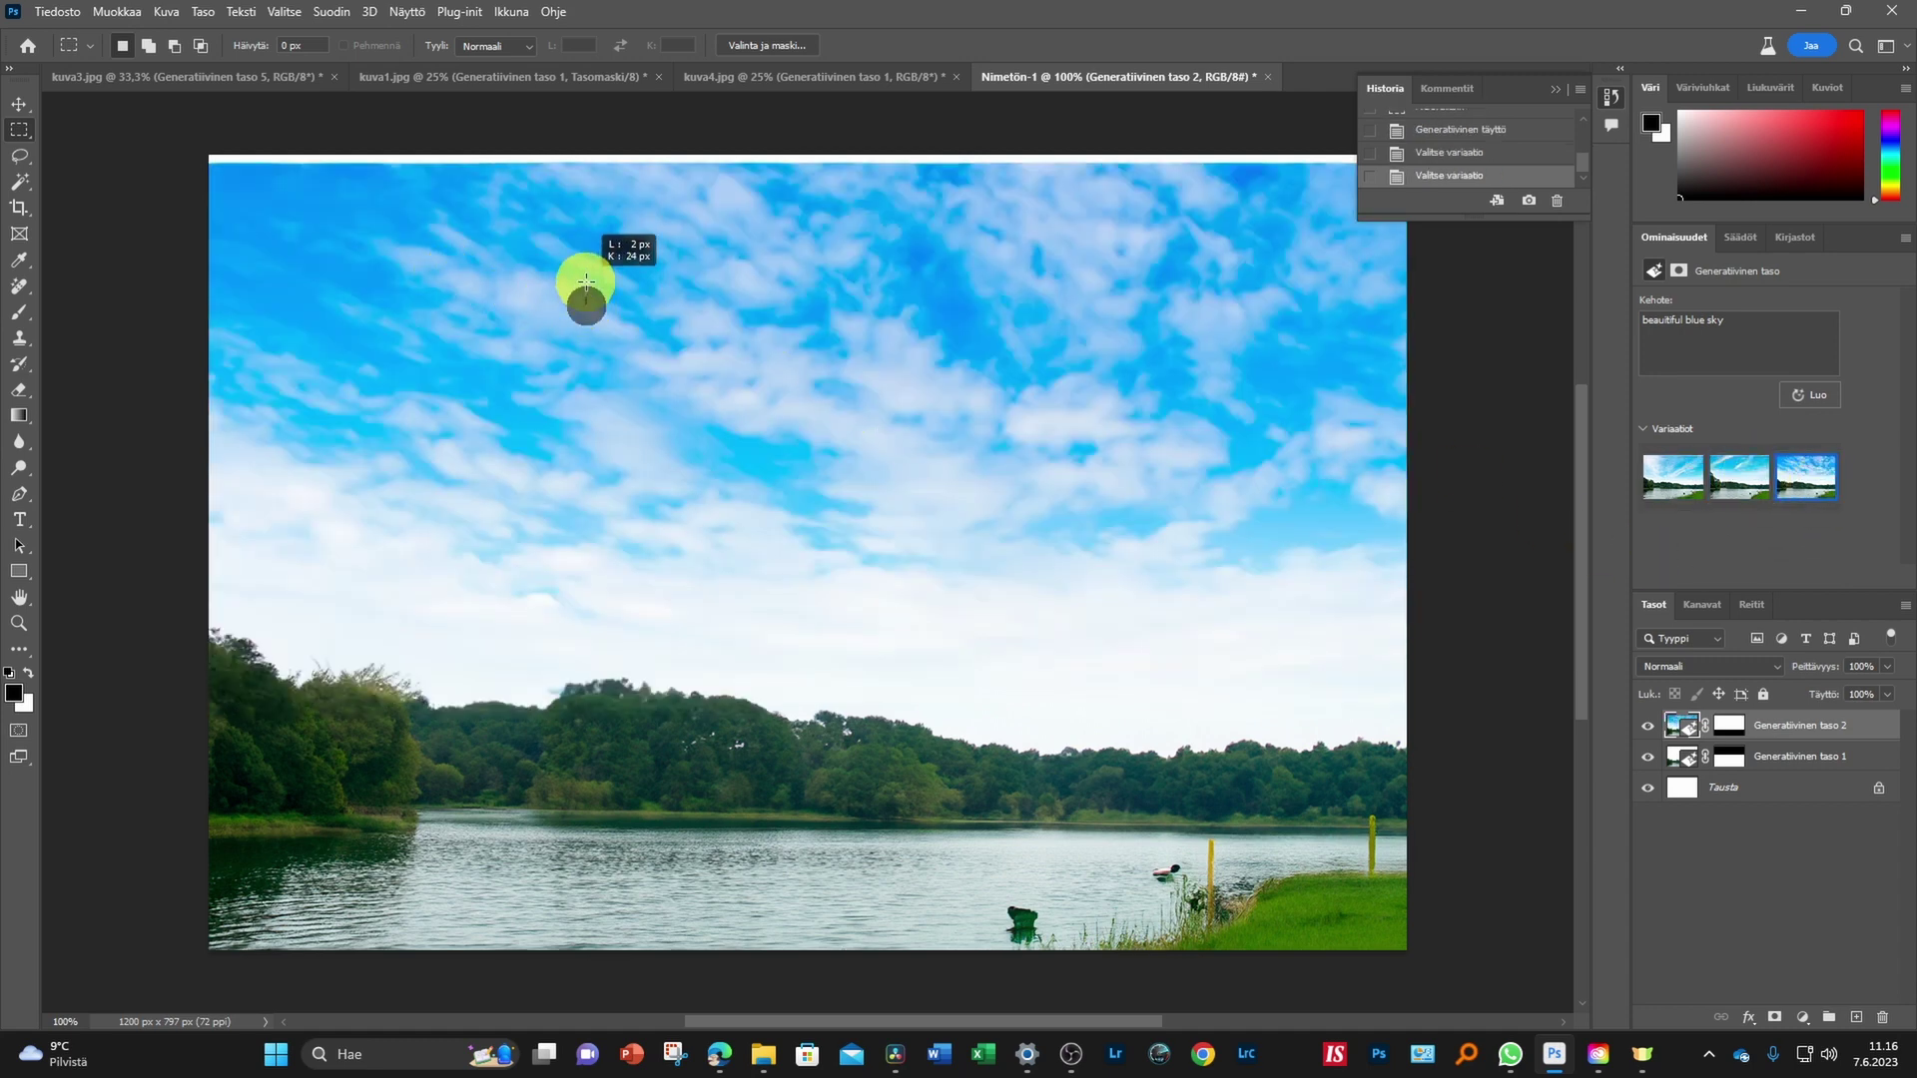
{"action": "left_click_drag", "start_coordinate": [586, 306], "coordinate": [597, 298]}
{"action": "left_click", "coordinate": [459, 275]}
Nudge the sky layer up with the Move tool, then delete Generatiivinen taso 2
{"action": "left_click", "coordinate": [18, 82]}
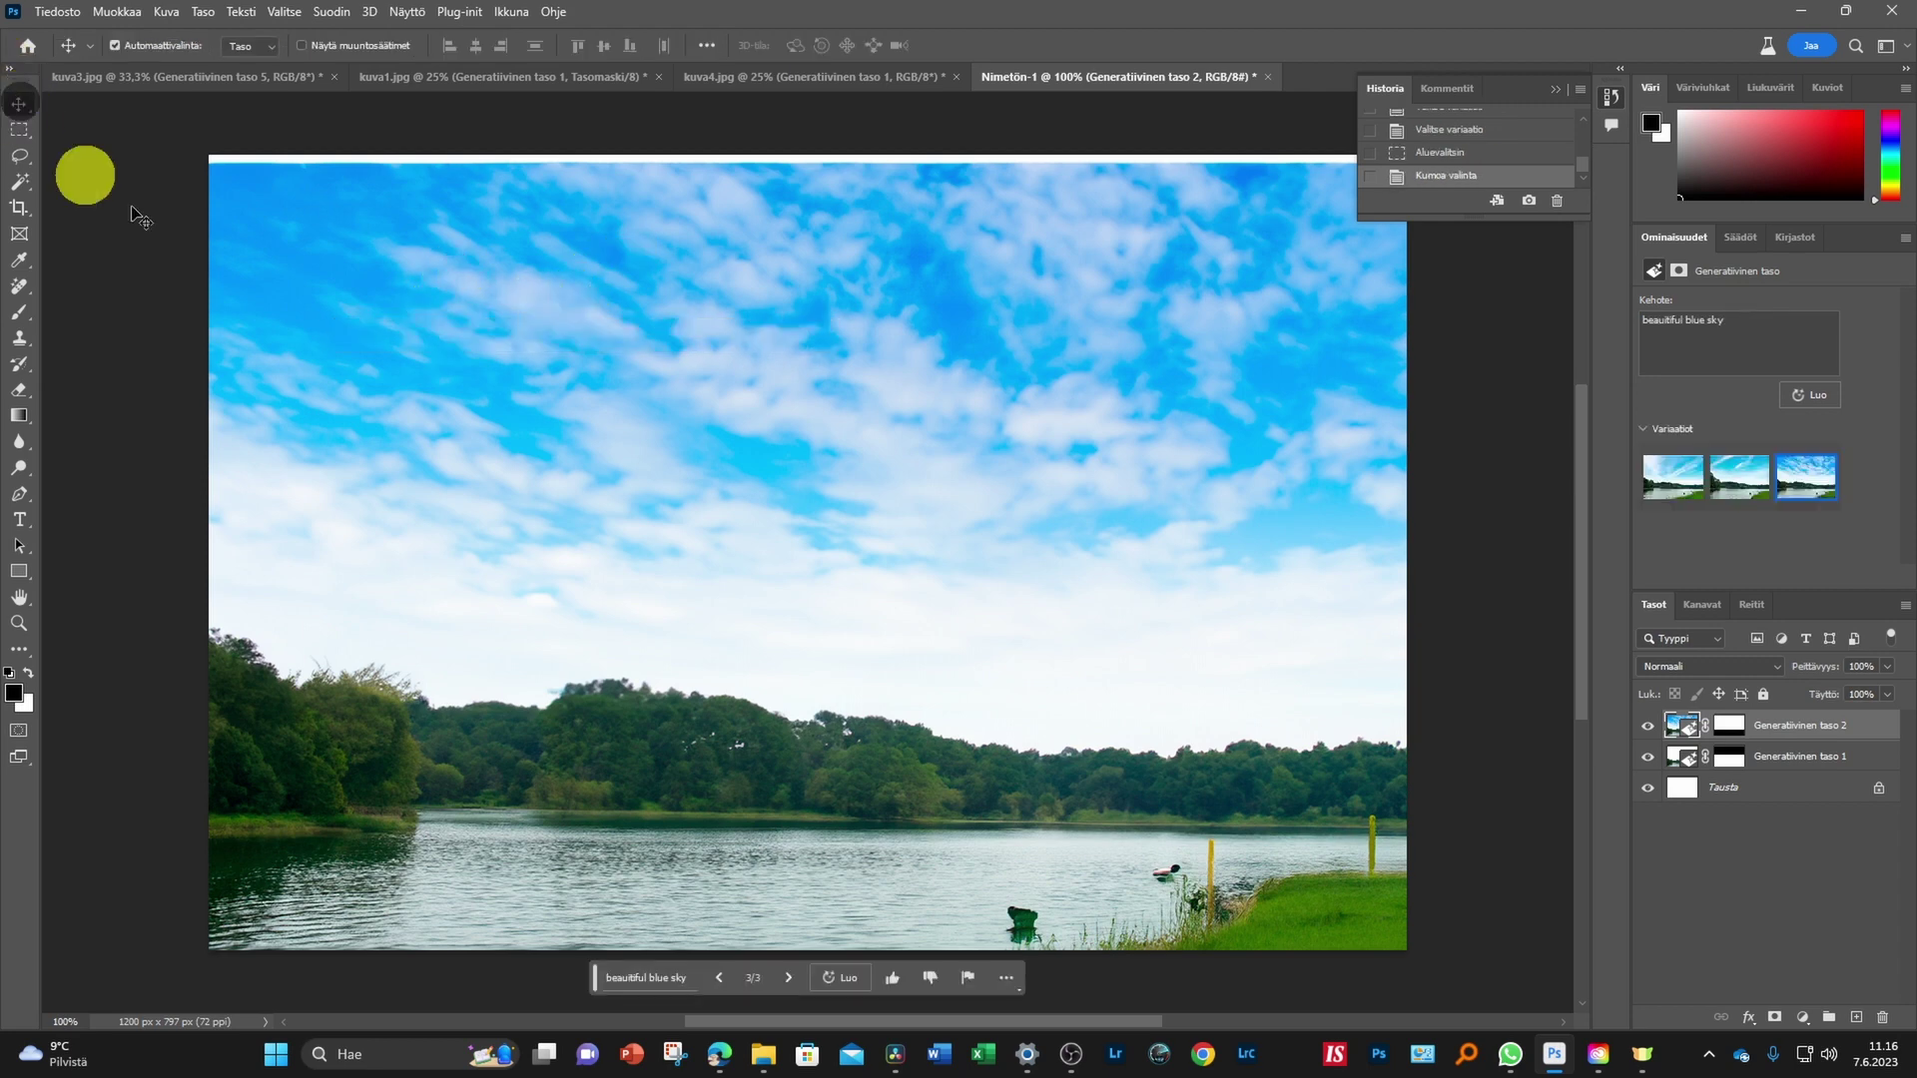
{"action": "left_click_drag", "start_coordinate": [579, 371], "coordinate": [593, 367]}
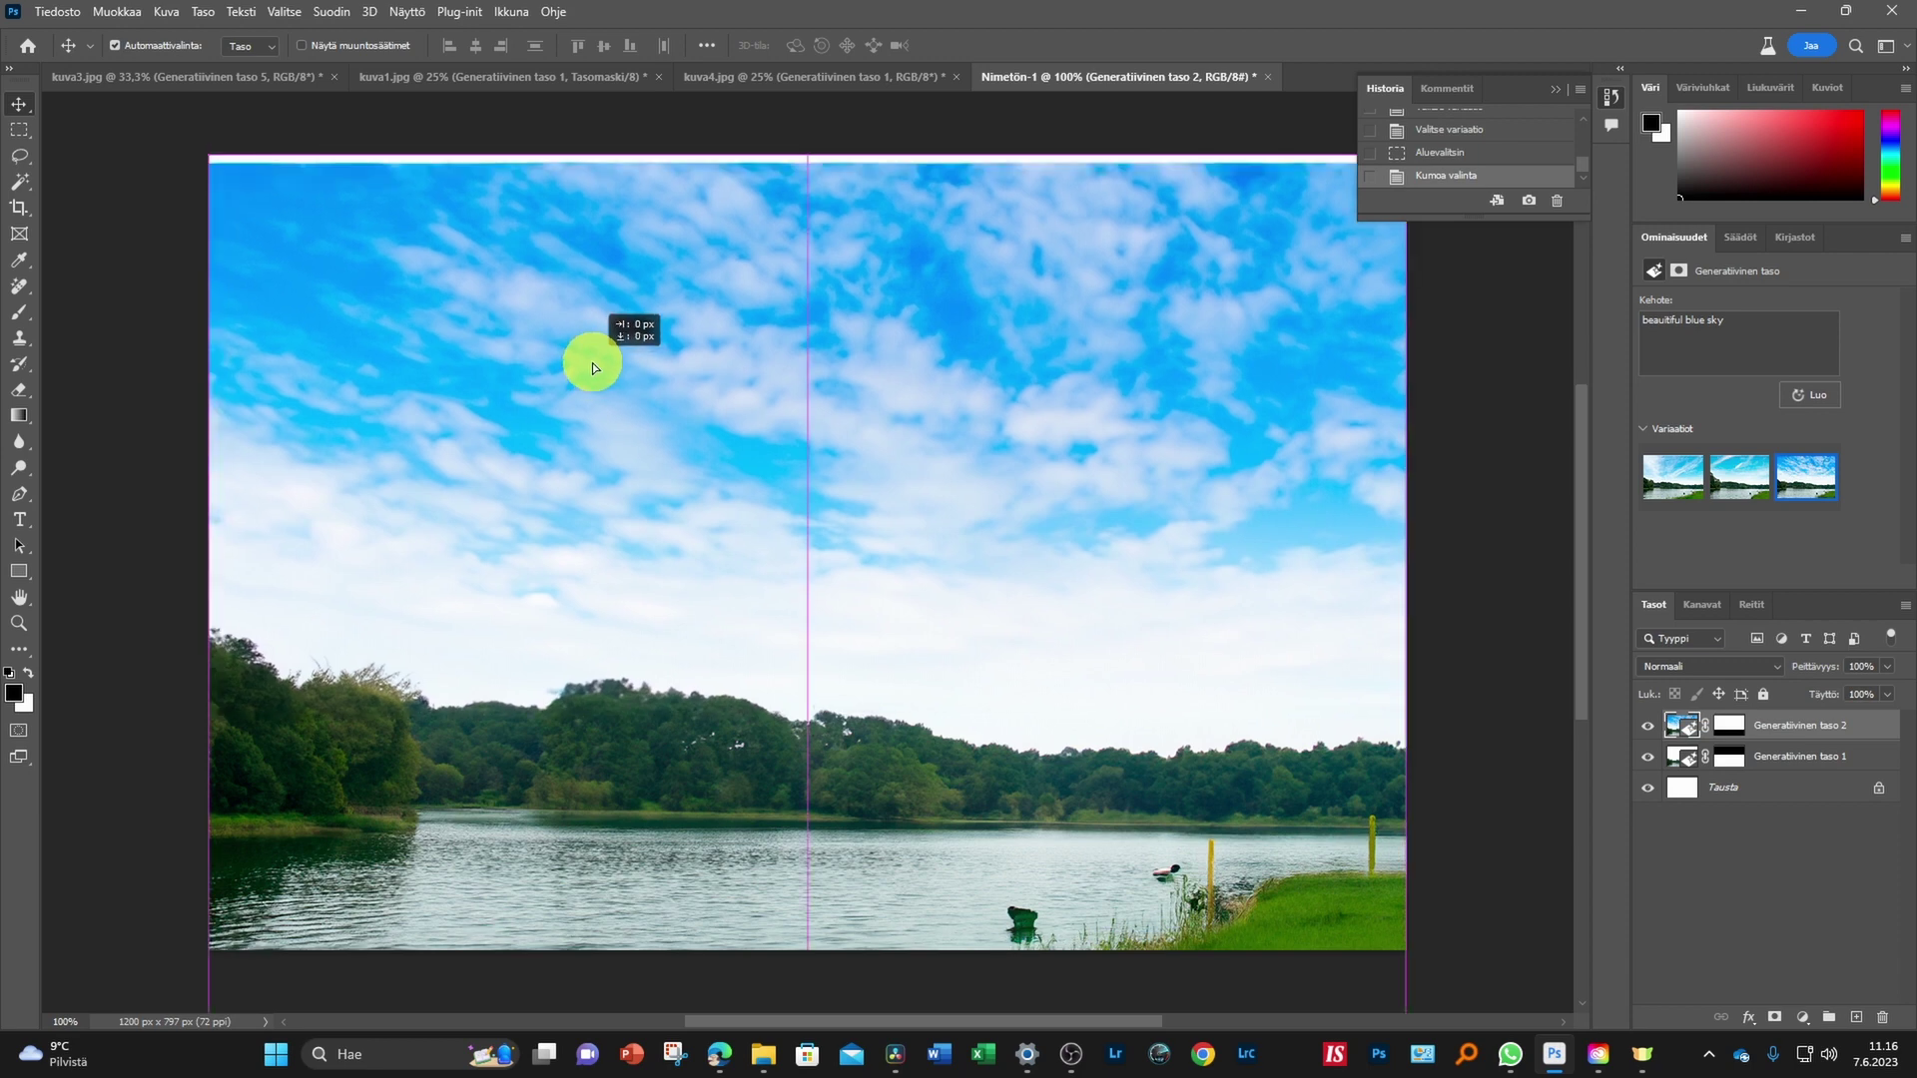
{"action": "left_click_drag", "start_coordinate": [593, 367], "coordinate": [590, 351]}
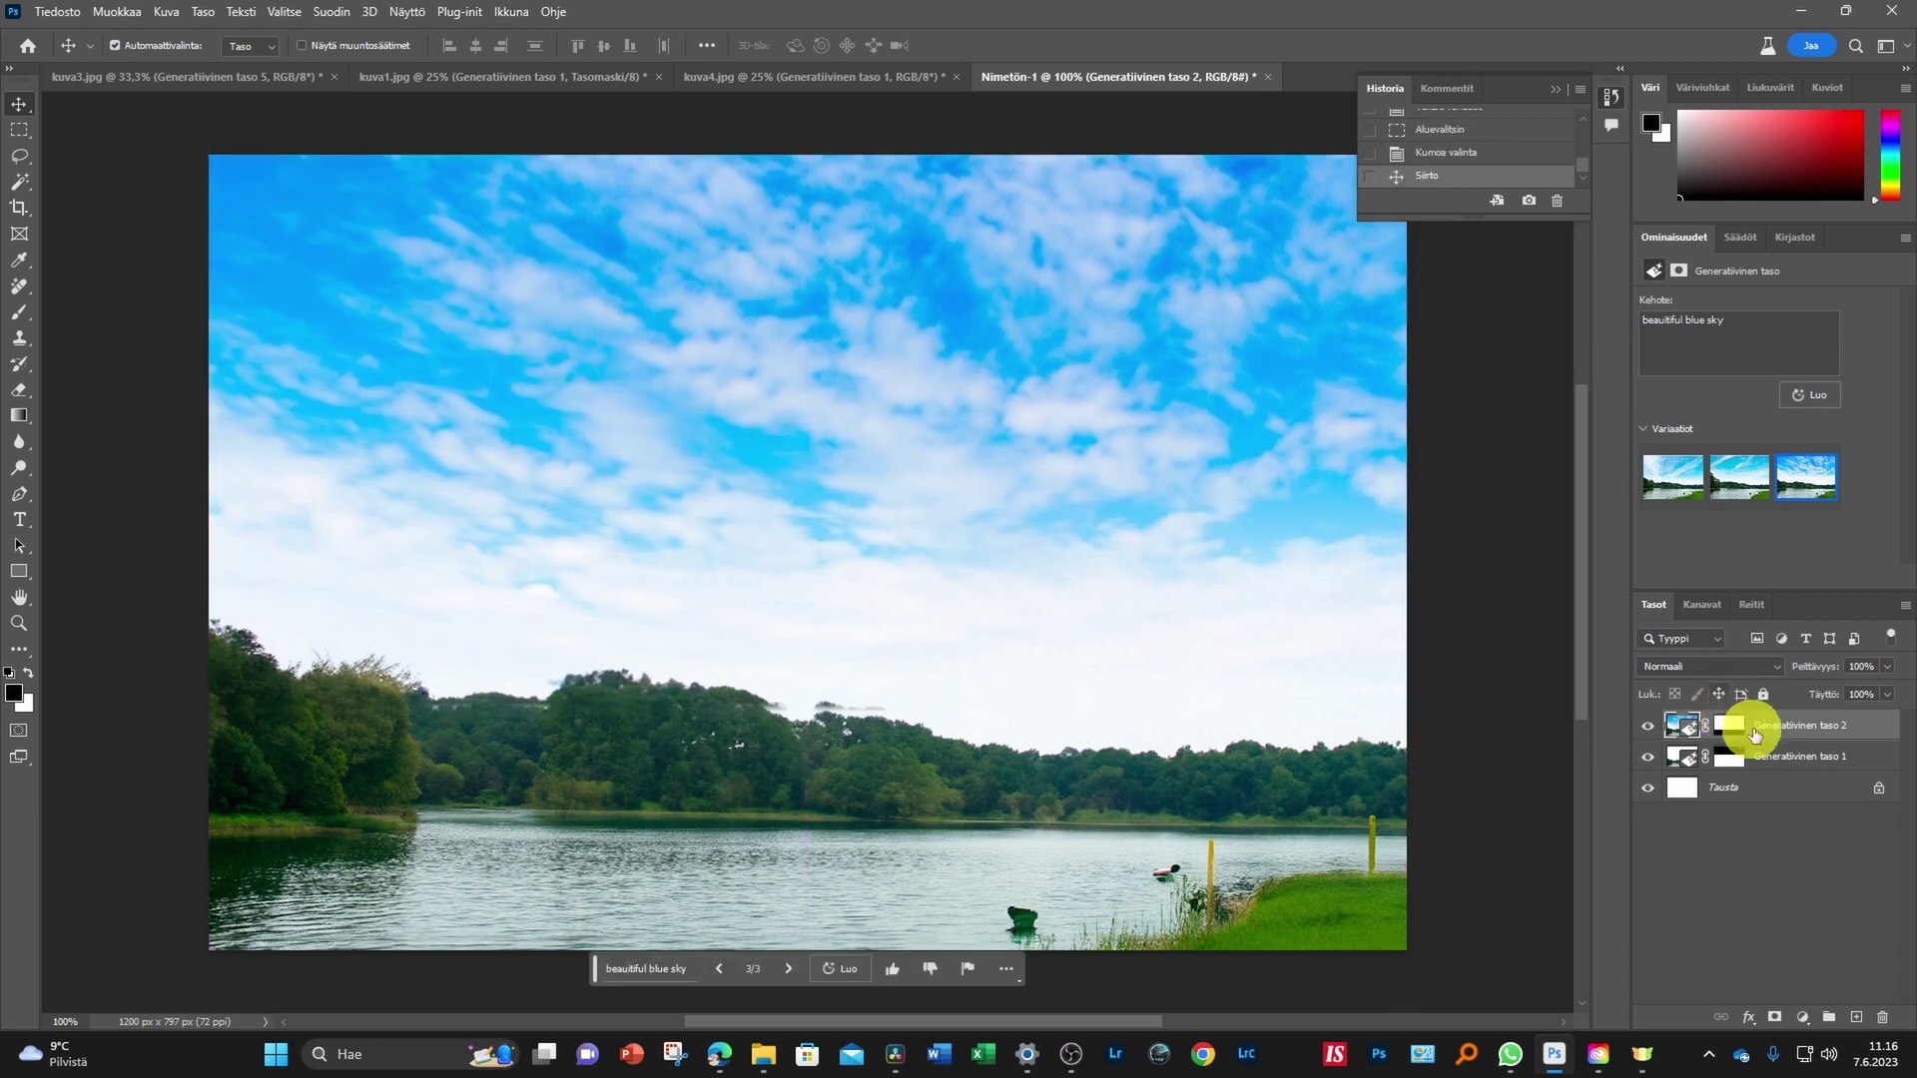
{"action": "left_click_drag", "start_coordinate": [1755, 735], "coordinate": [1883, 1030]}
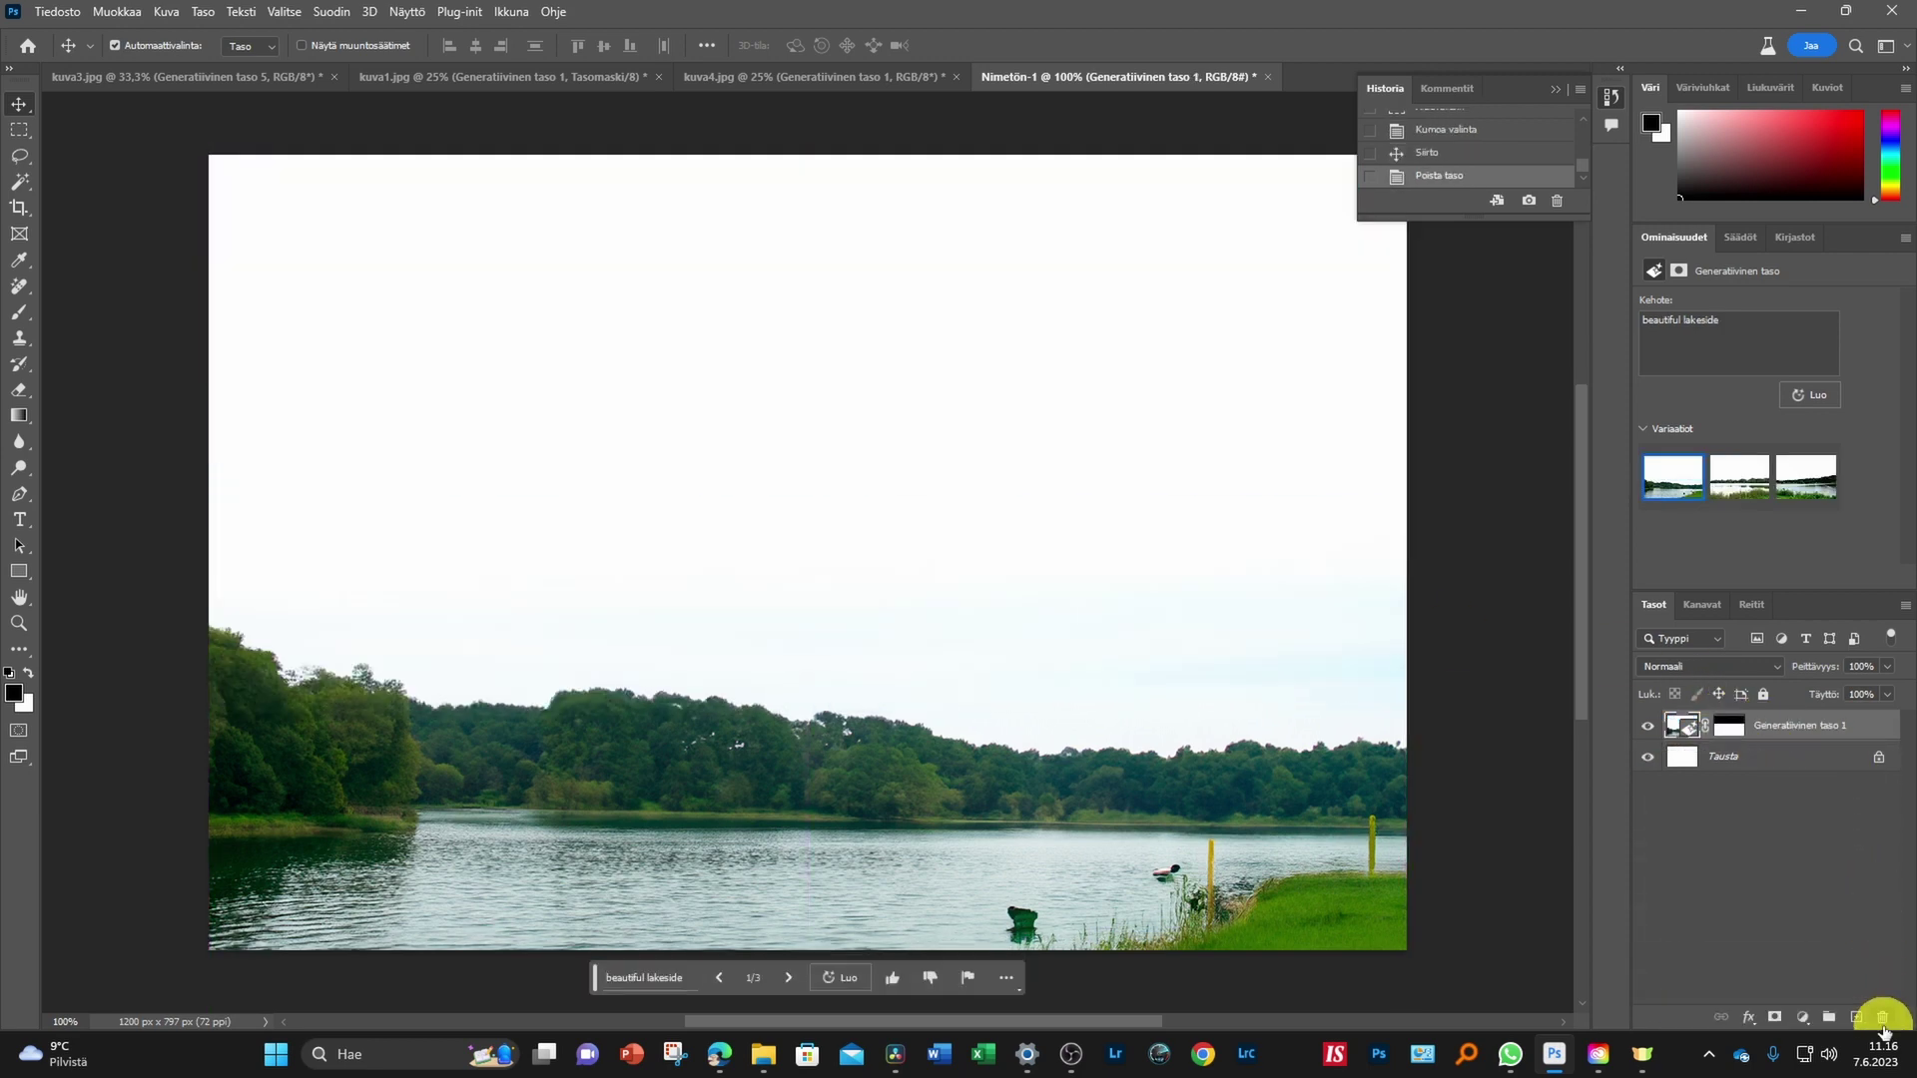
Select the upper canvas down into the treetops and generate a new 'beautiful blue sky'
{"action": "left_click", "coordinate": [19, 131]}
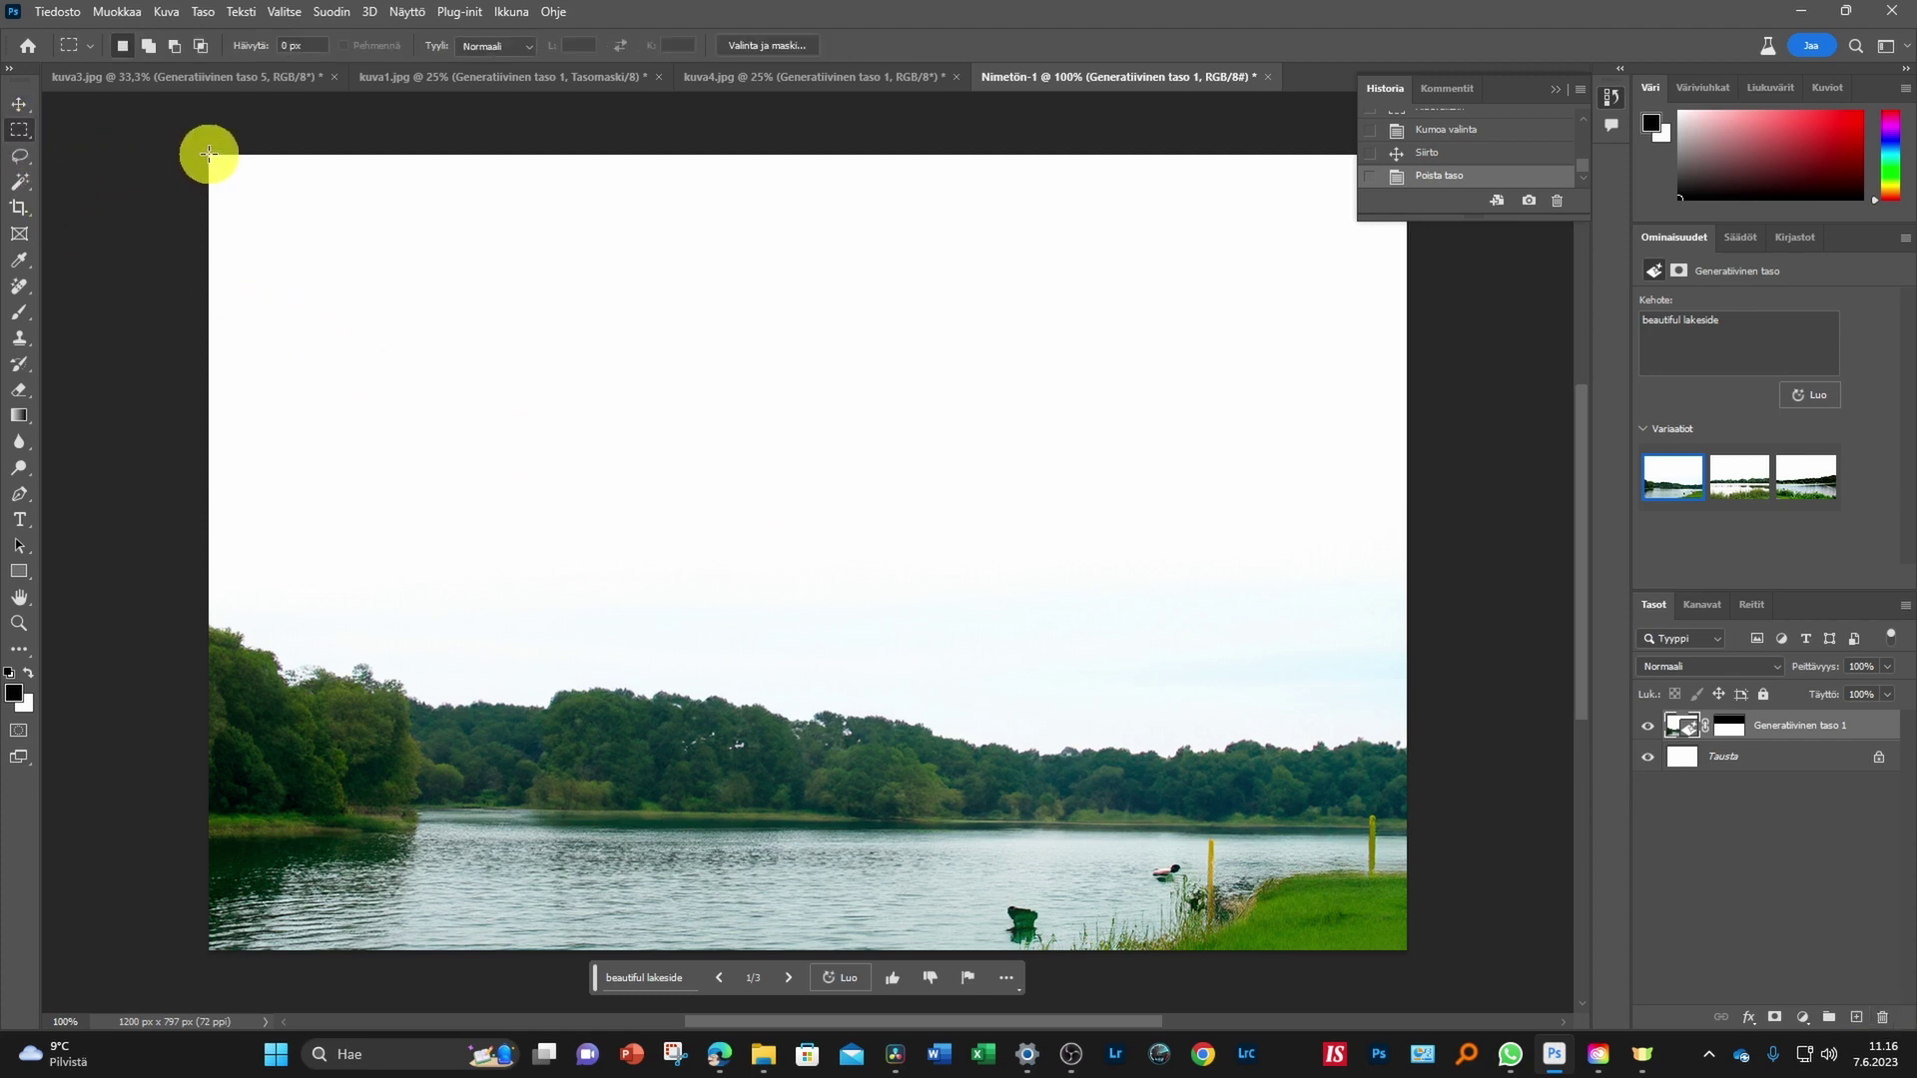
{"action": "mouse_move", "coordinate": [208, 154]}
{"action": "left_mouse_down"}
{"action": "mouse_move", "coordinate": [1138, 739]}
{"action": "mouse_move", "coordinate": [1425, 726]}
{"action": "left_mouse_up"}
{"action": "left_click", "coordinate": [623, 755]}
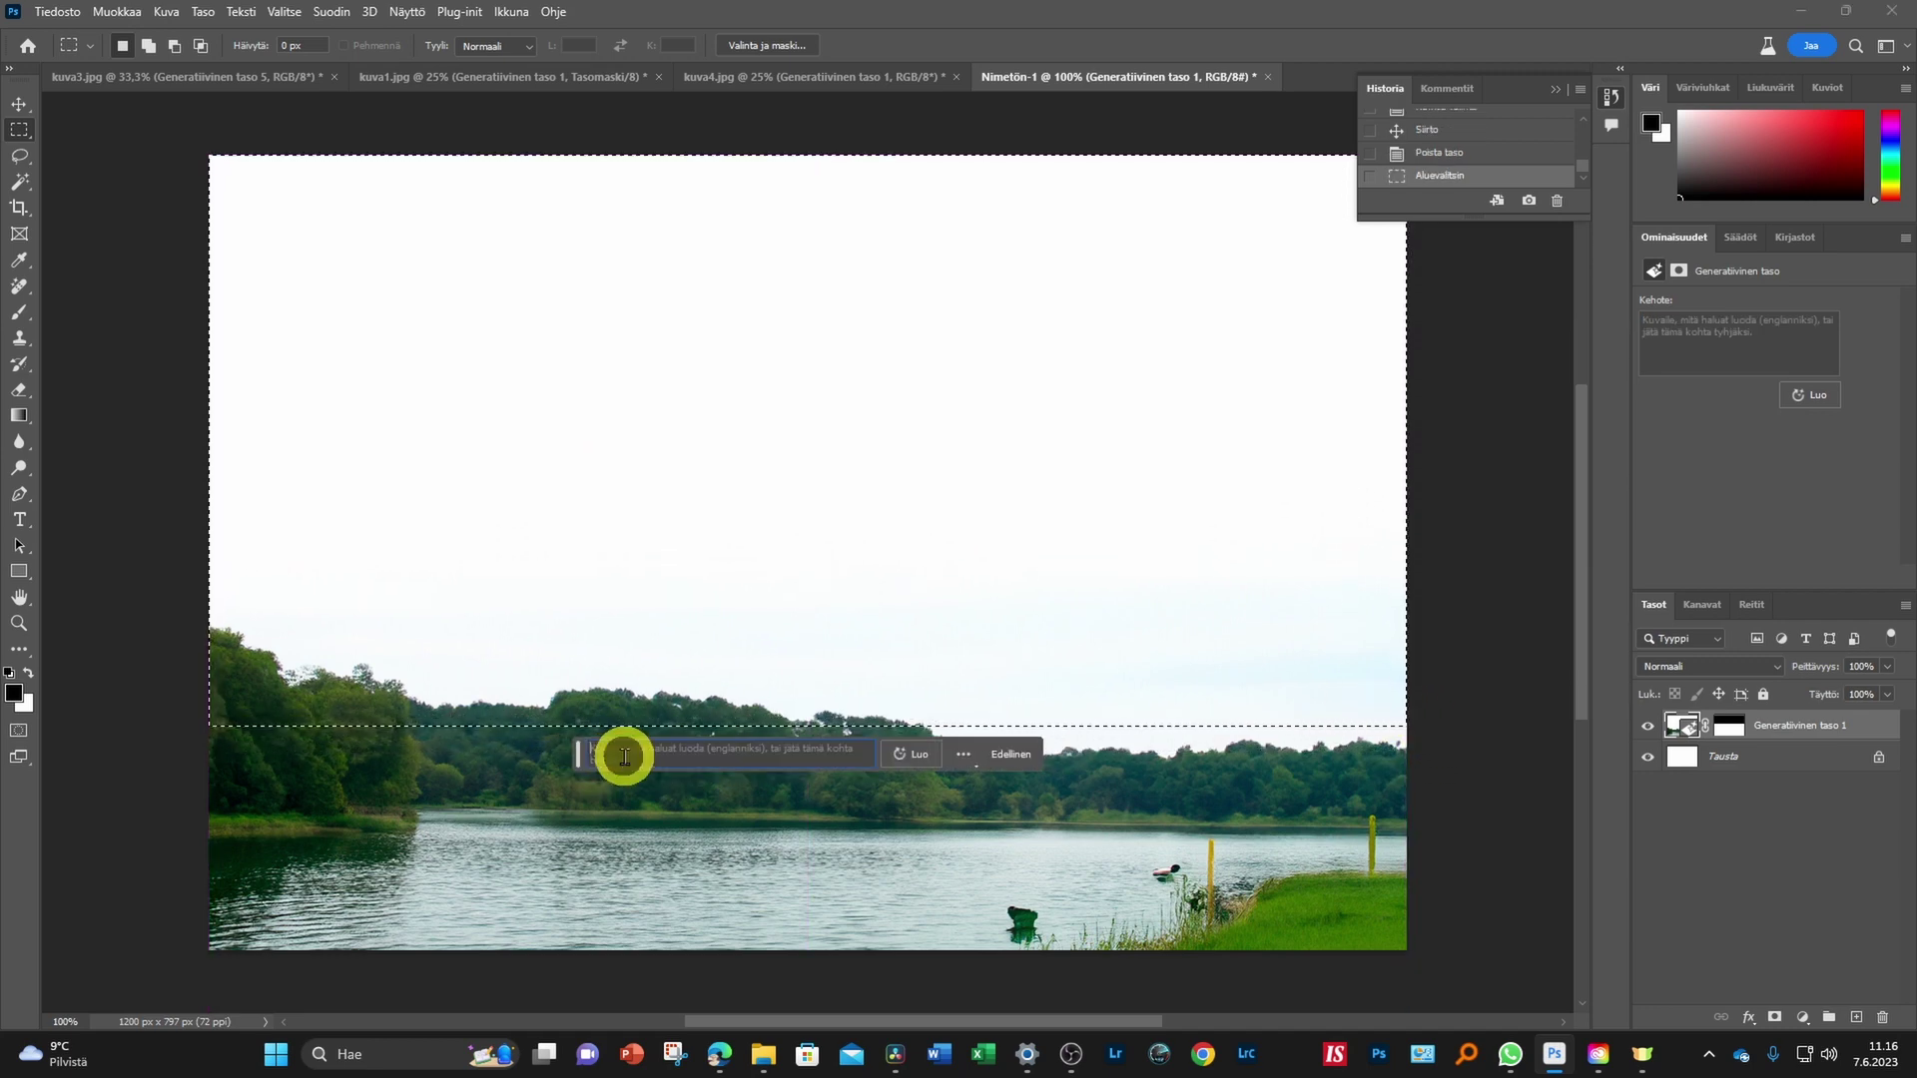
{"action": "type", "text": "beatui"}
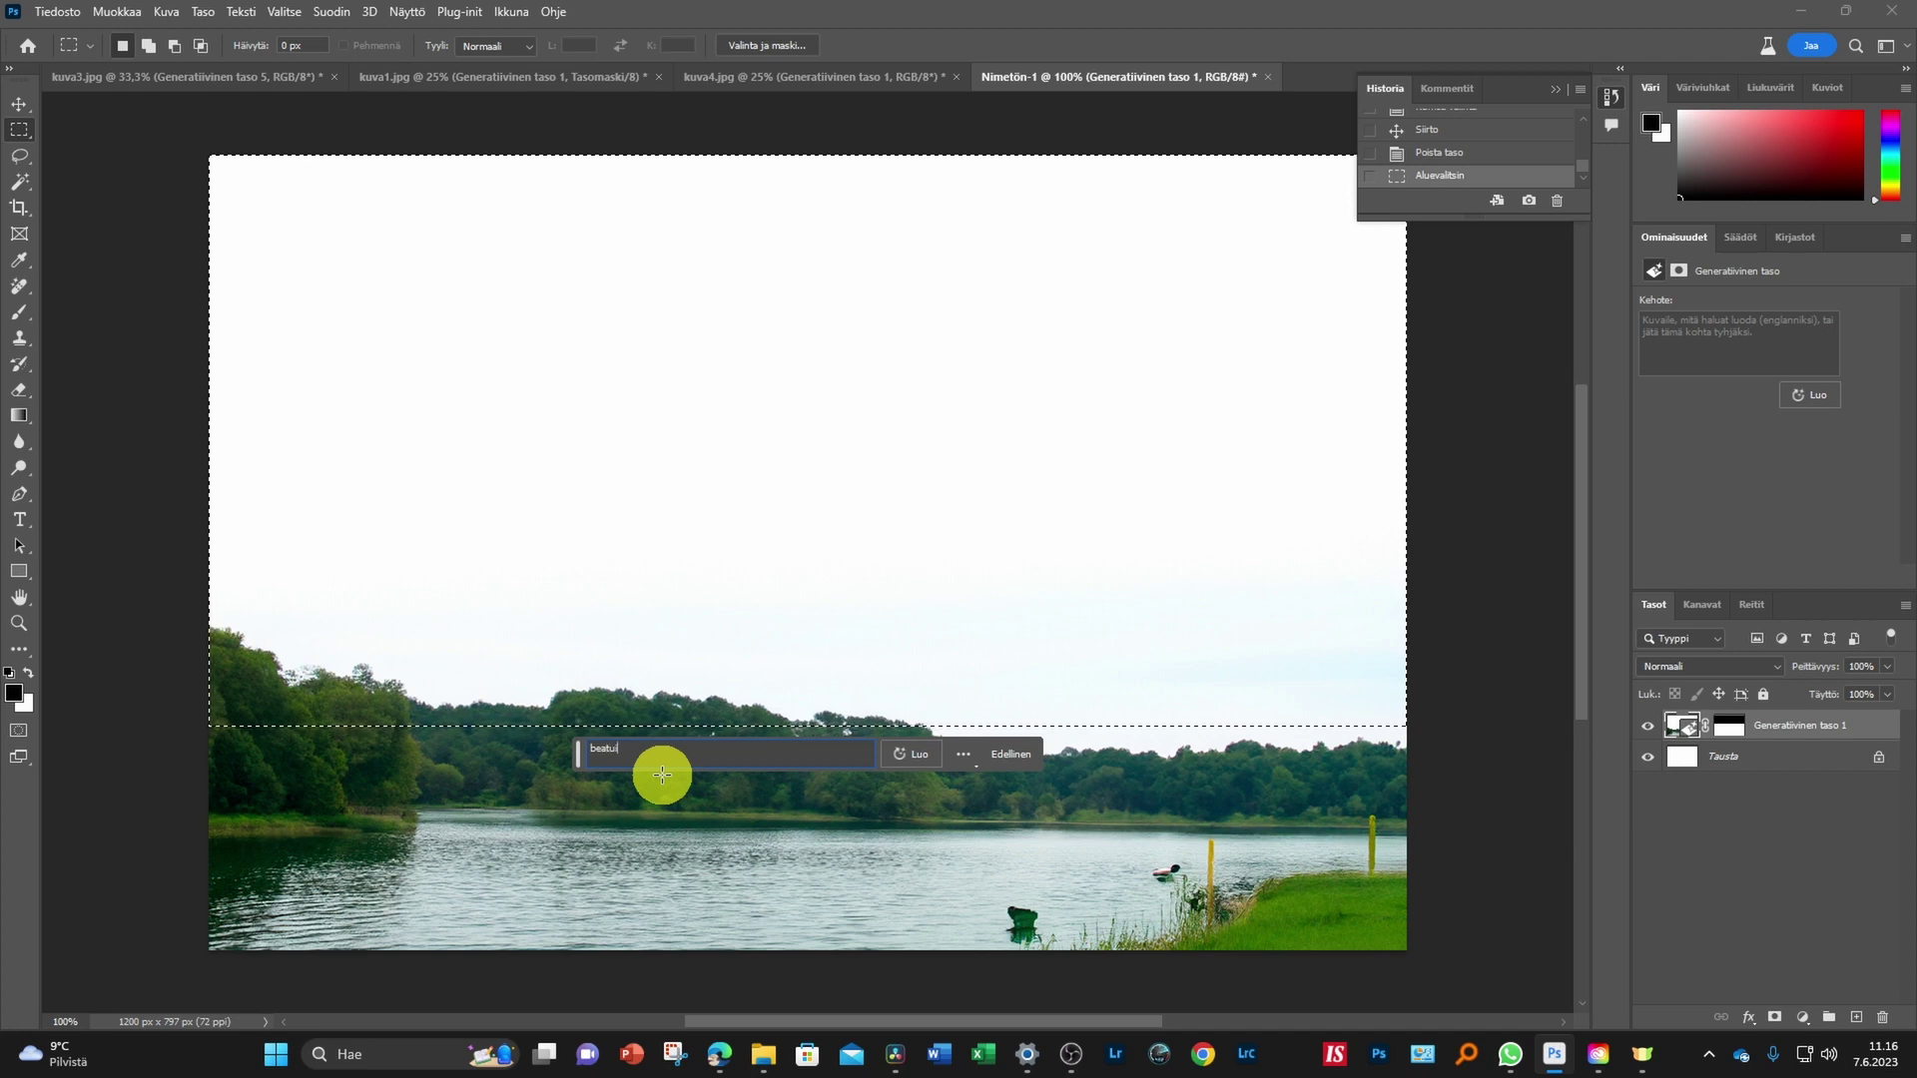
{"action": "key", "text": "BackSpace"}
{"action": "key", "text": "BackSpace"}
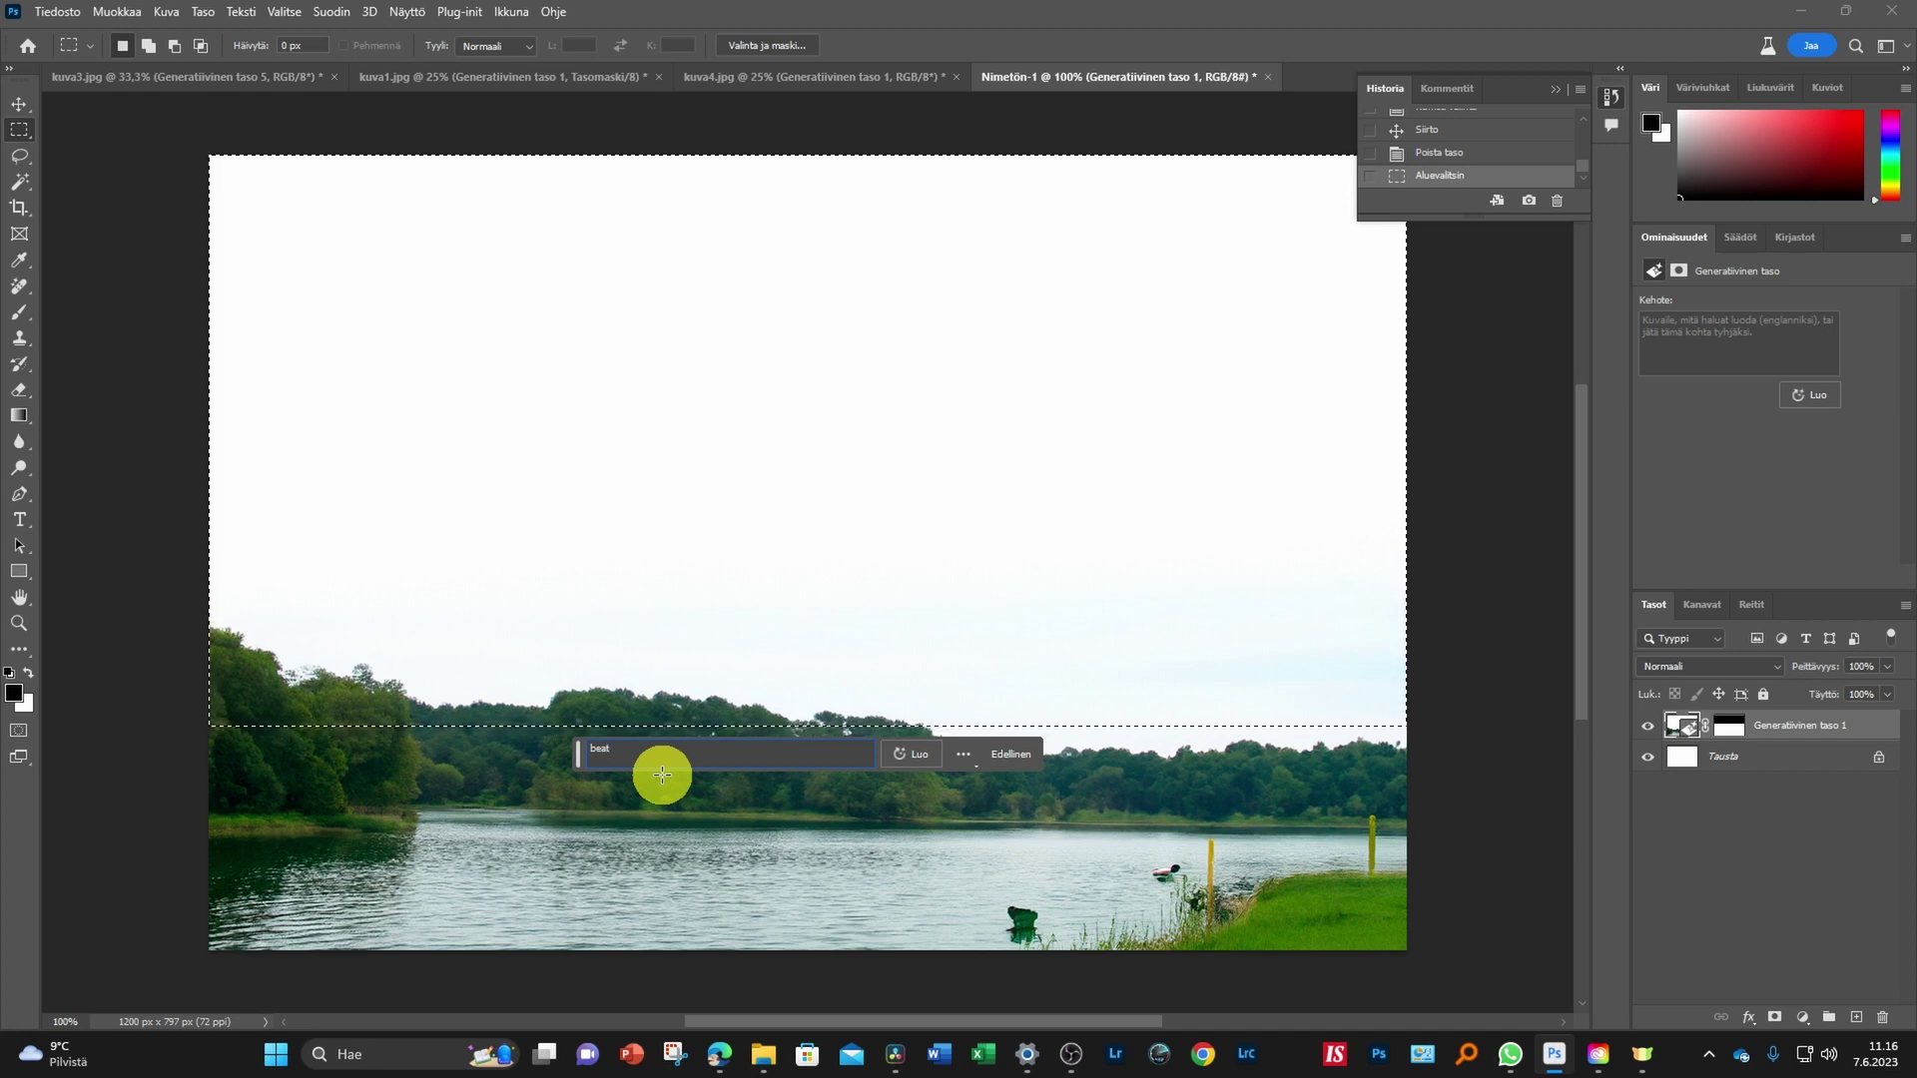
{"action": "type", "text": "iful"}
{"action": "type", "text": " blue sky"}
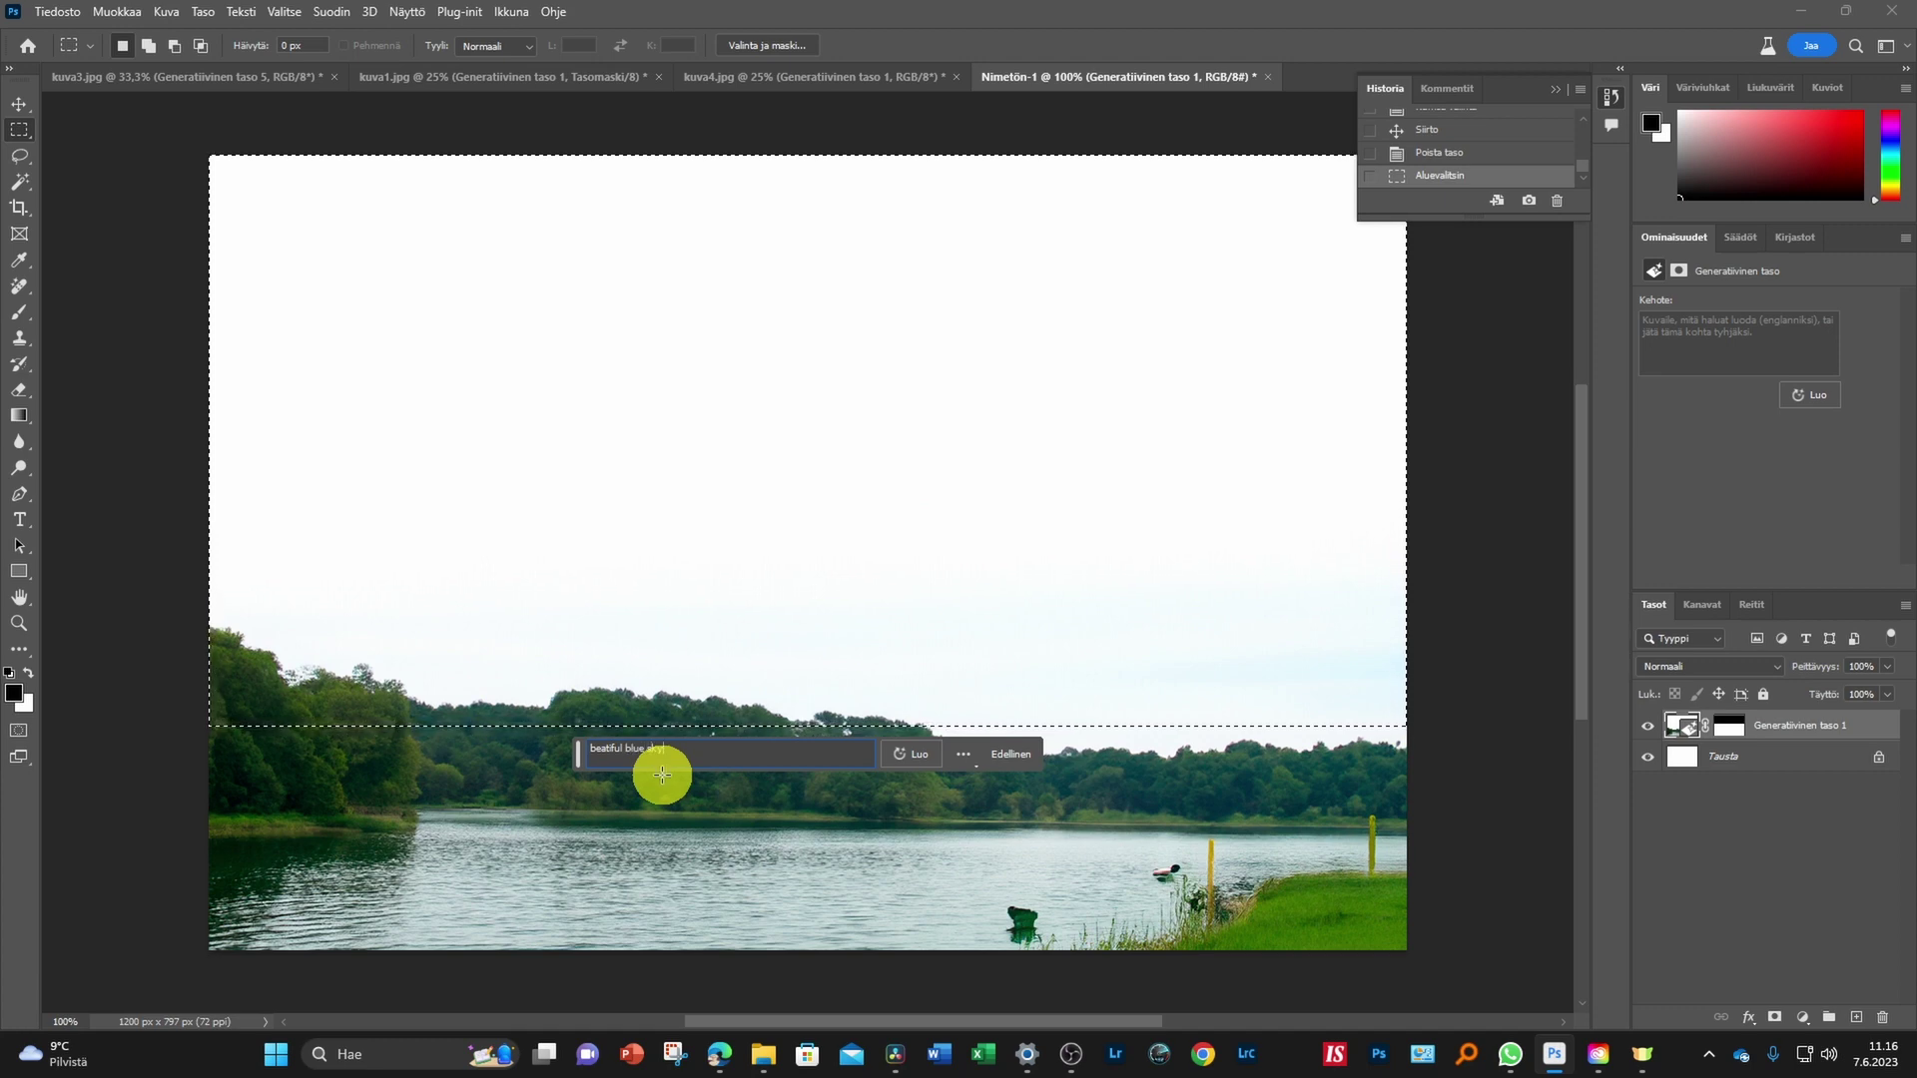
{"action": "left_click", "coordinate": [910, 756]}
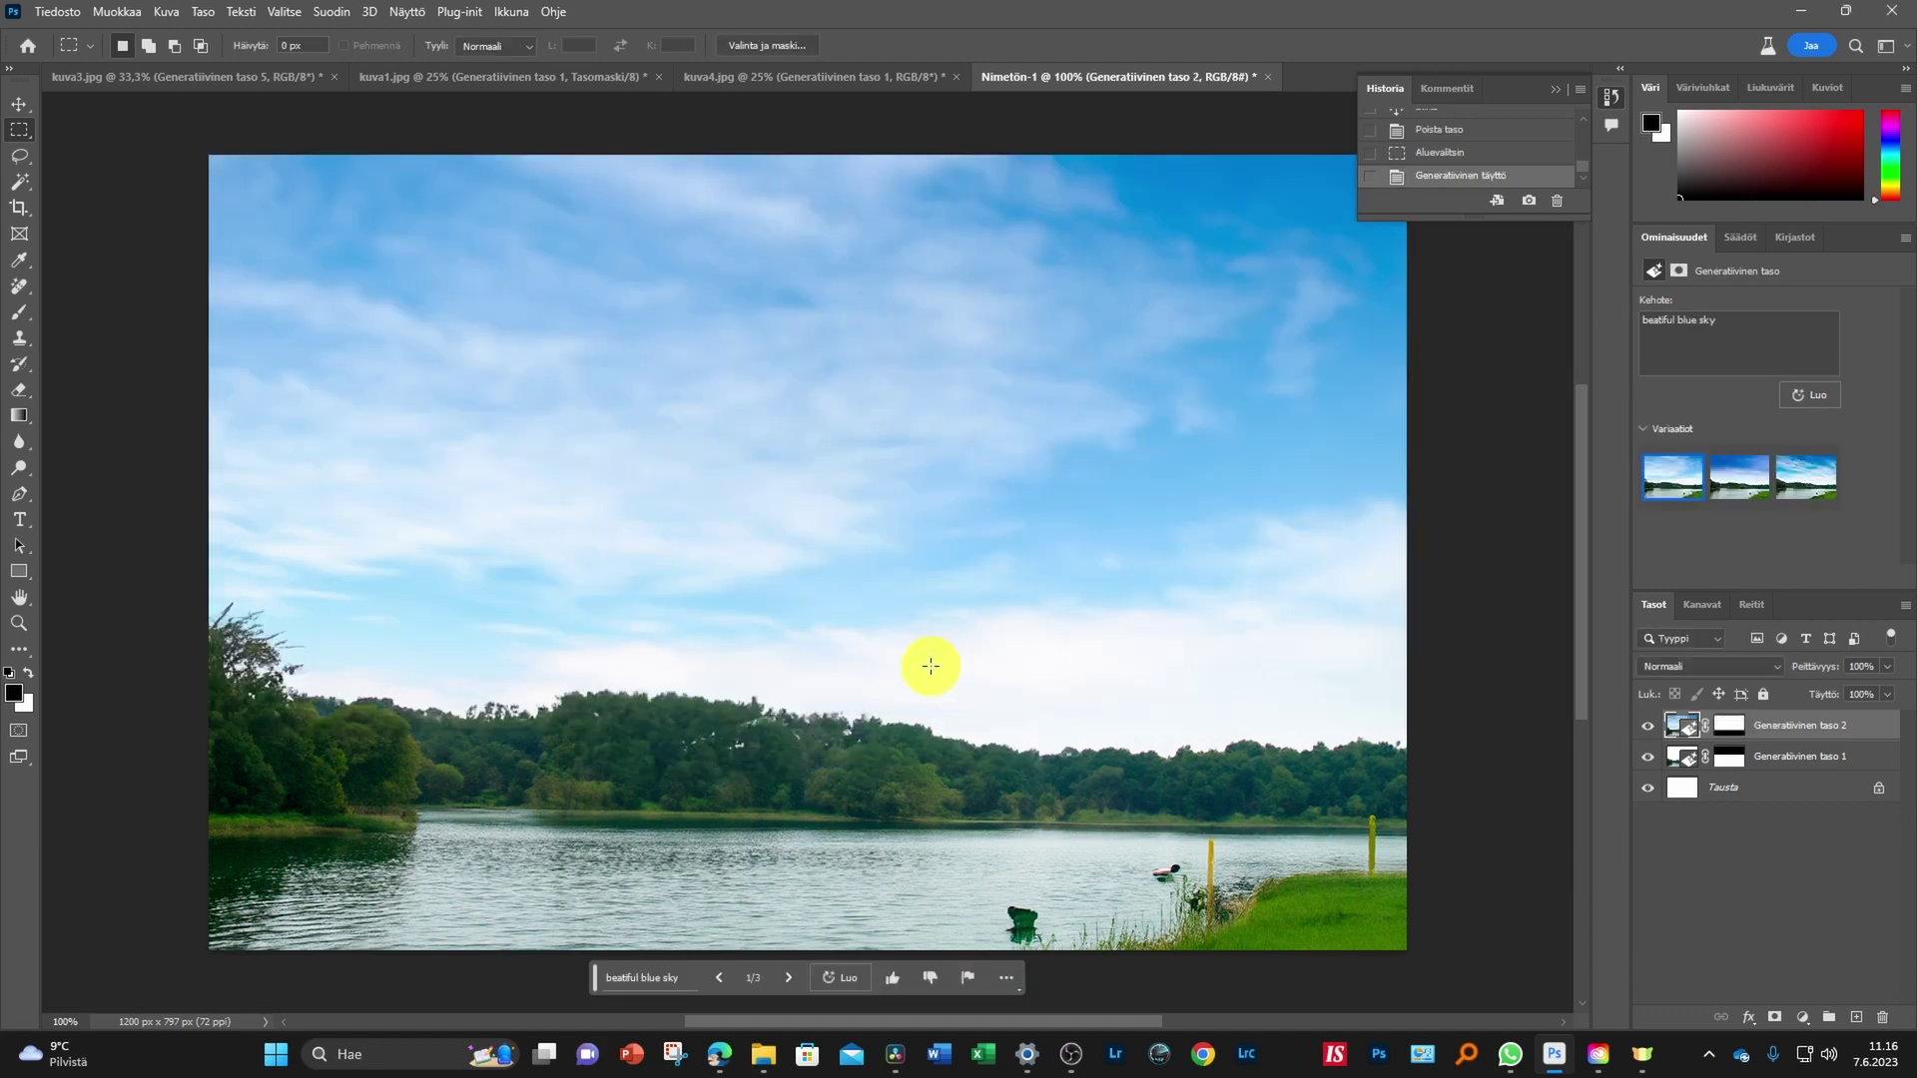
Switch the sky to the streaky third variation and reselect the lakeside layer Generatiivinen taso 1
{"action": "scroll", "coordinate": [931, 664], "scroll_direction": "down", "scroll_amount": 2}
{"action": "scroll", "coordinate": [930, 663], "scroll_direction": "down", "scroll_amount": 1}
{"action": "scroll", "coordinate": [931, 666], "scroll_direction": "down", "scroll_amount": 1}
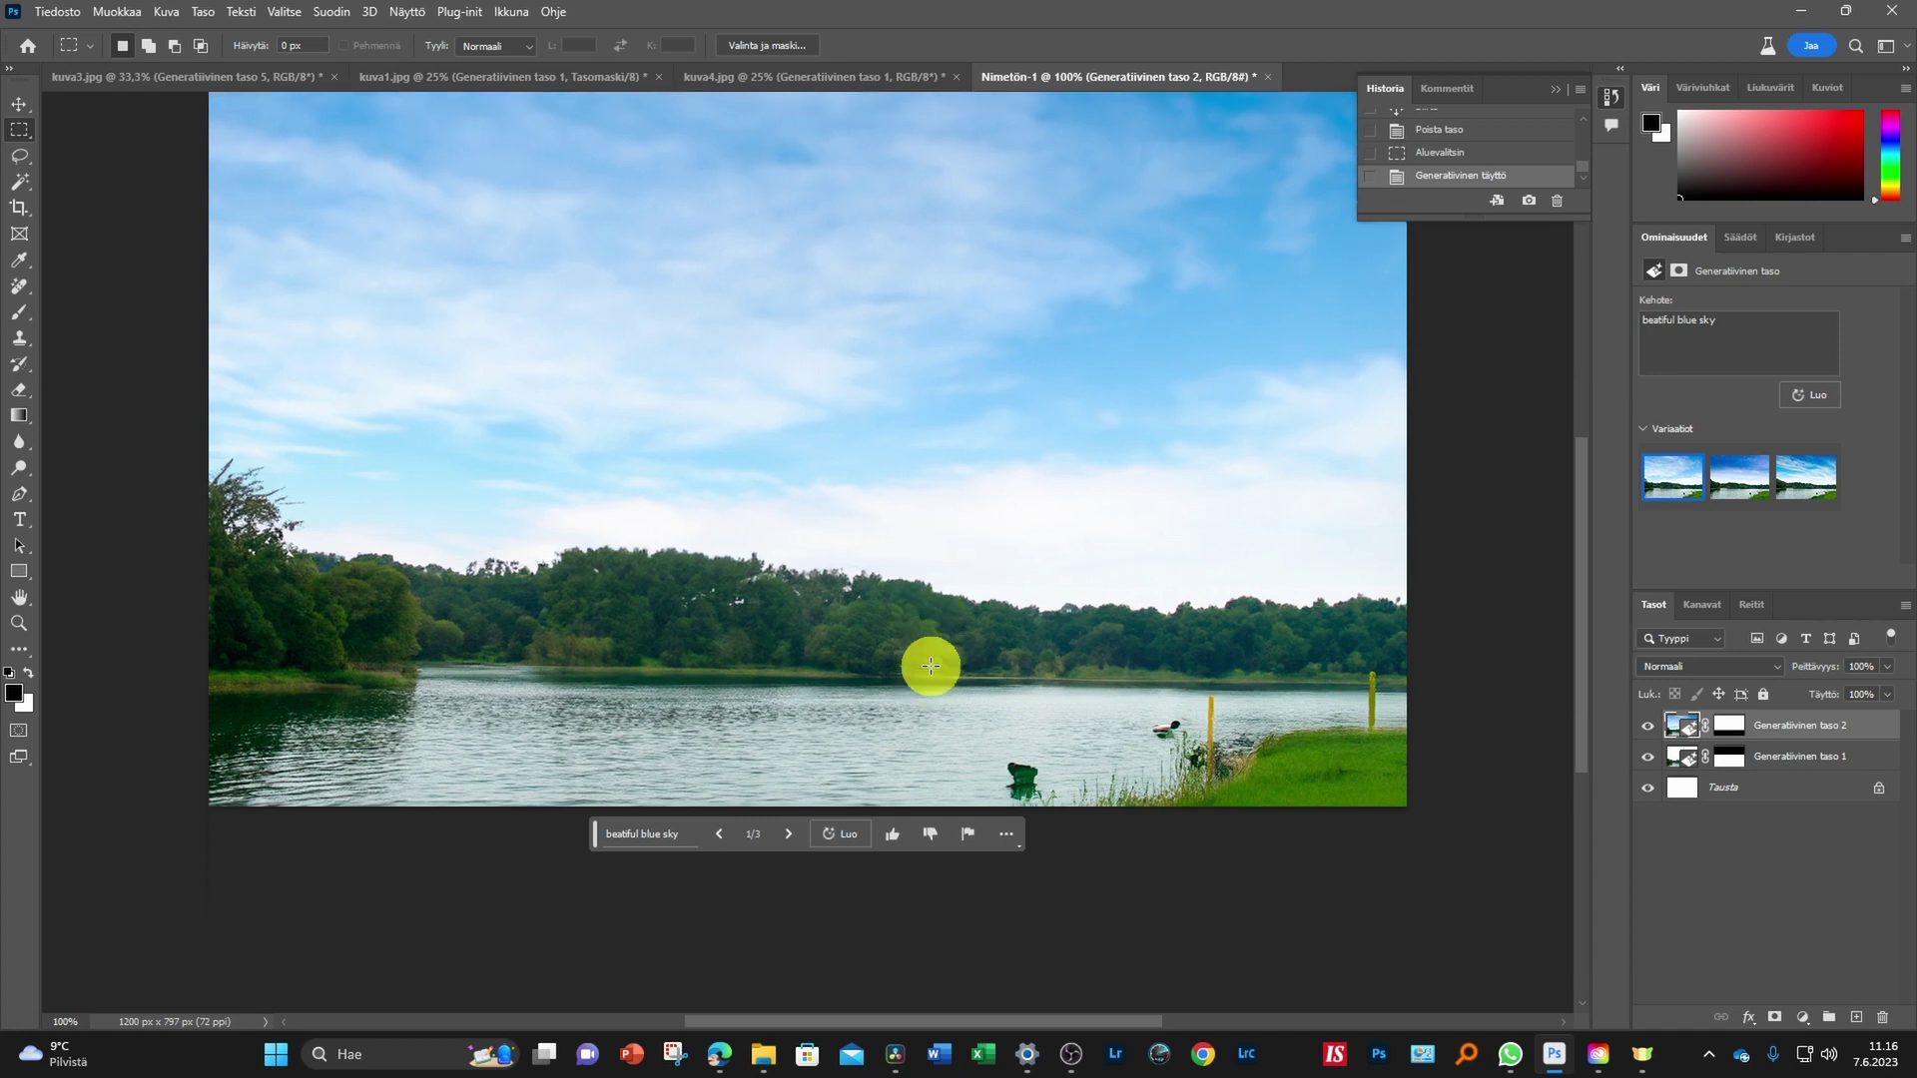
{"action": "scroll", "coordinate": [930, 666], "scroll_direction": "up", "scroll_amount": 2}
{"action": "scroll", "coordinate": [928, 666], "scroll_direction": "up", "scroll_amount": 1}
{"action": "scroll", "coordinate": [928, 666], "scroll_direction": "up", "scroll_amount": 1}
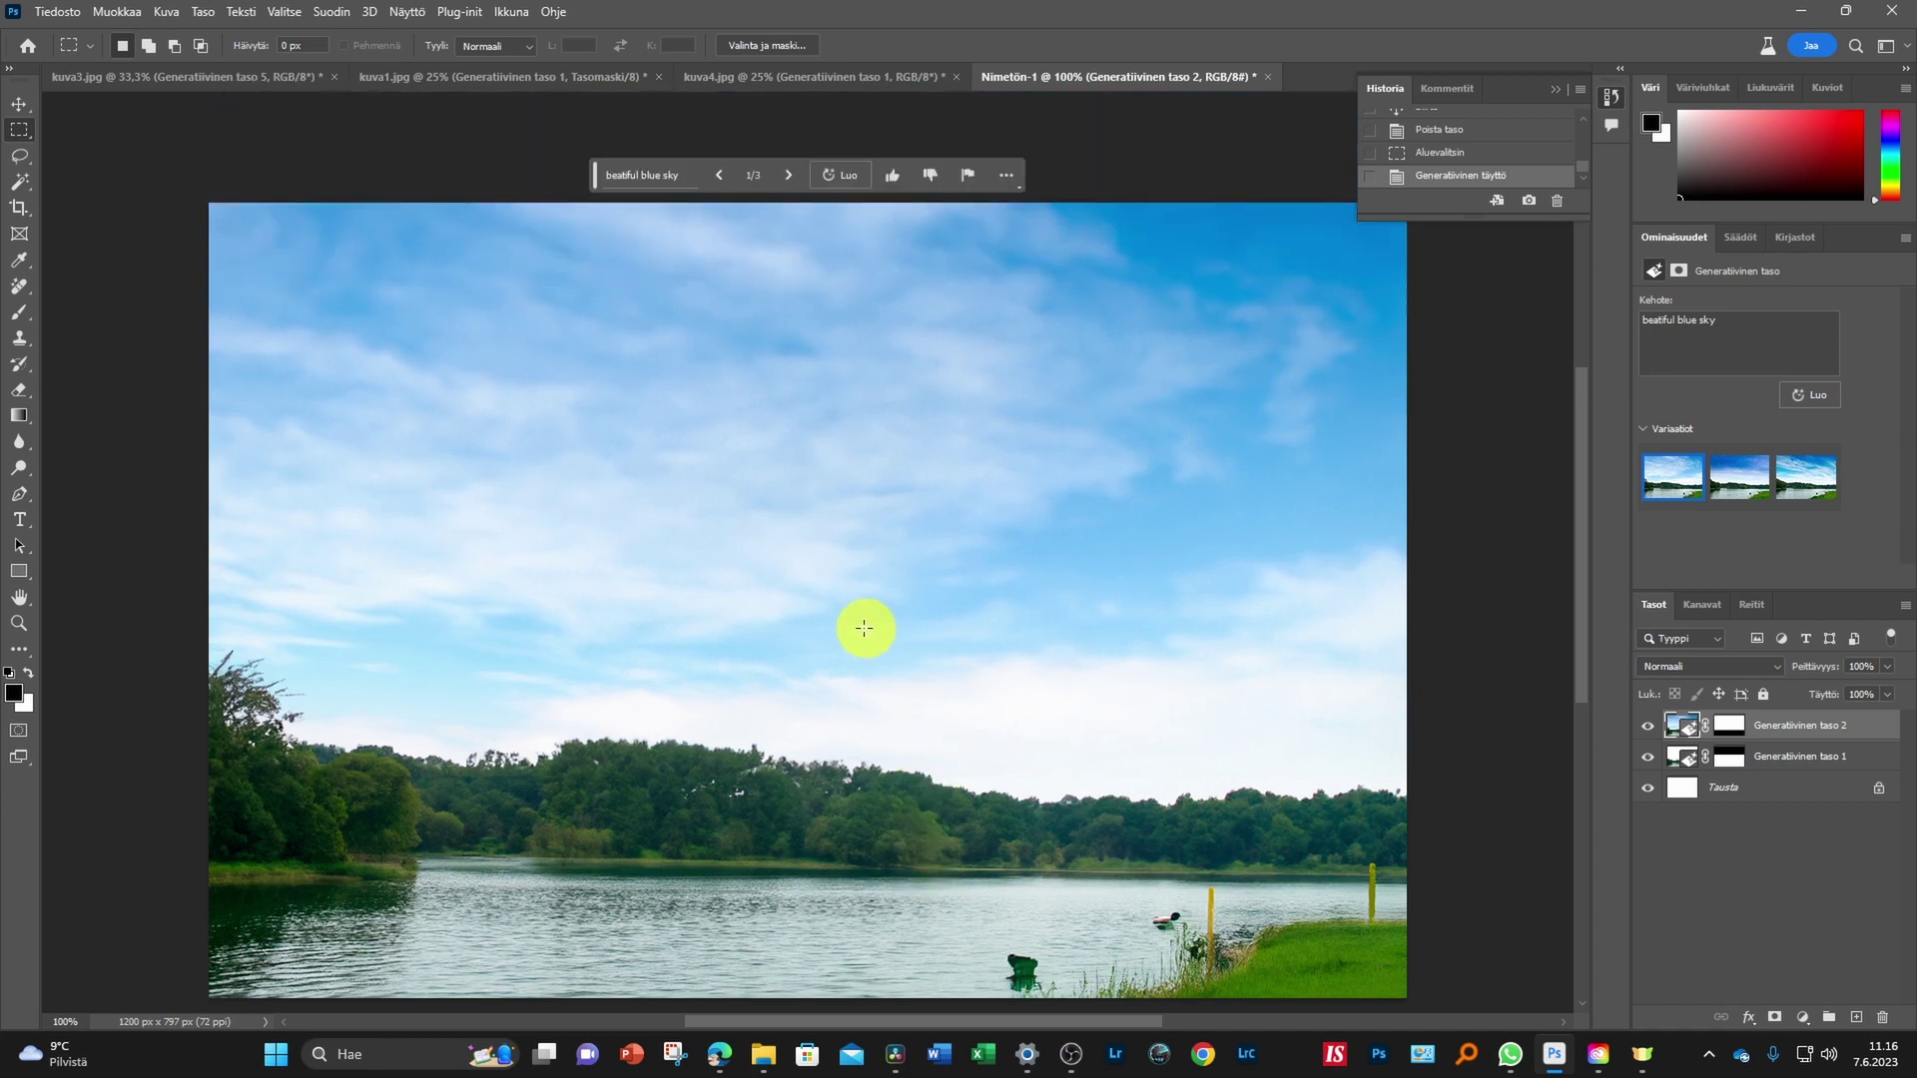
{"action": "left_click", "coordinate": [1752, 499]}
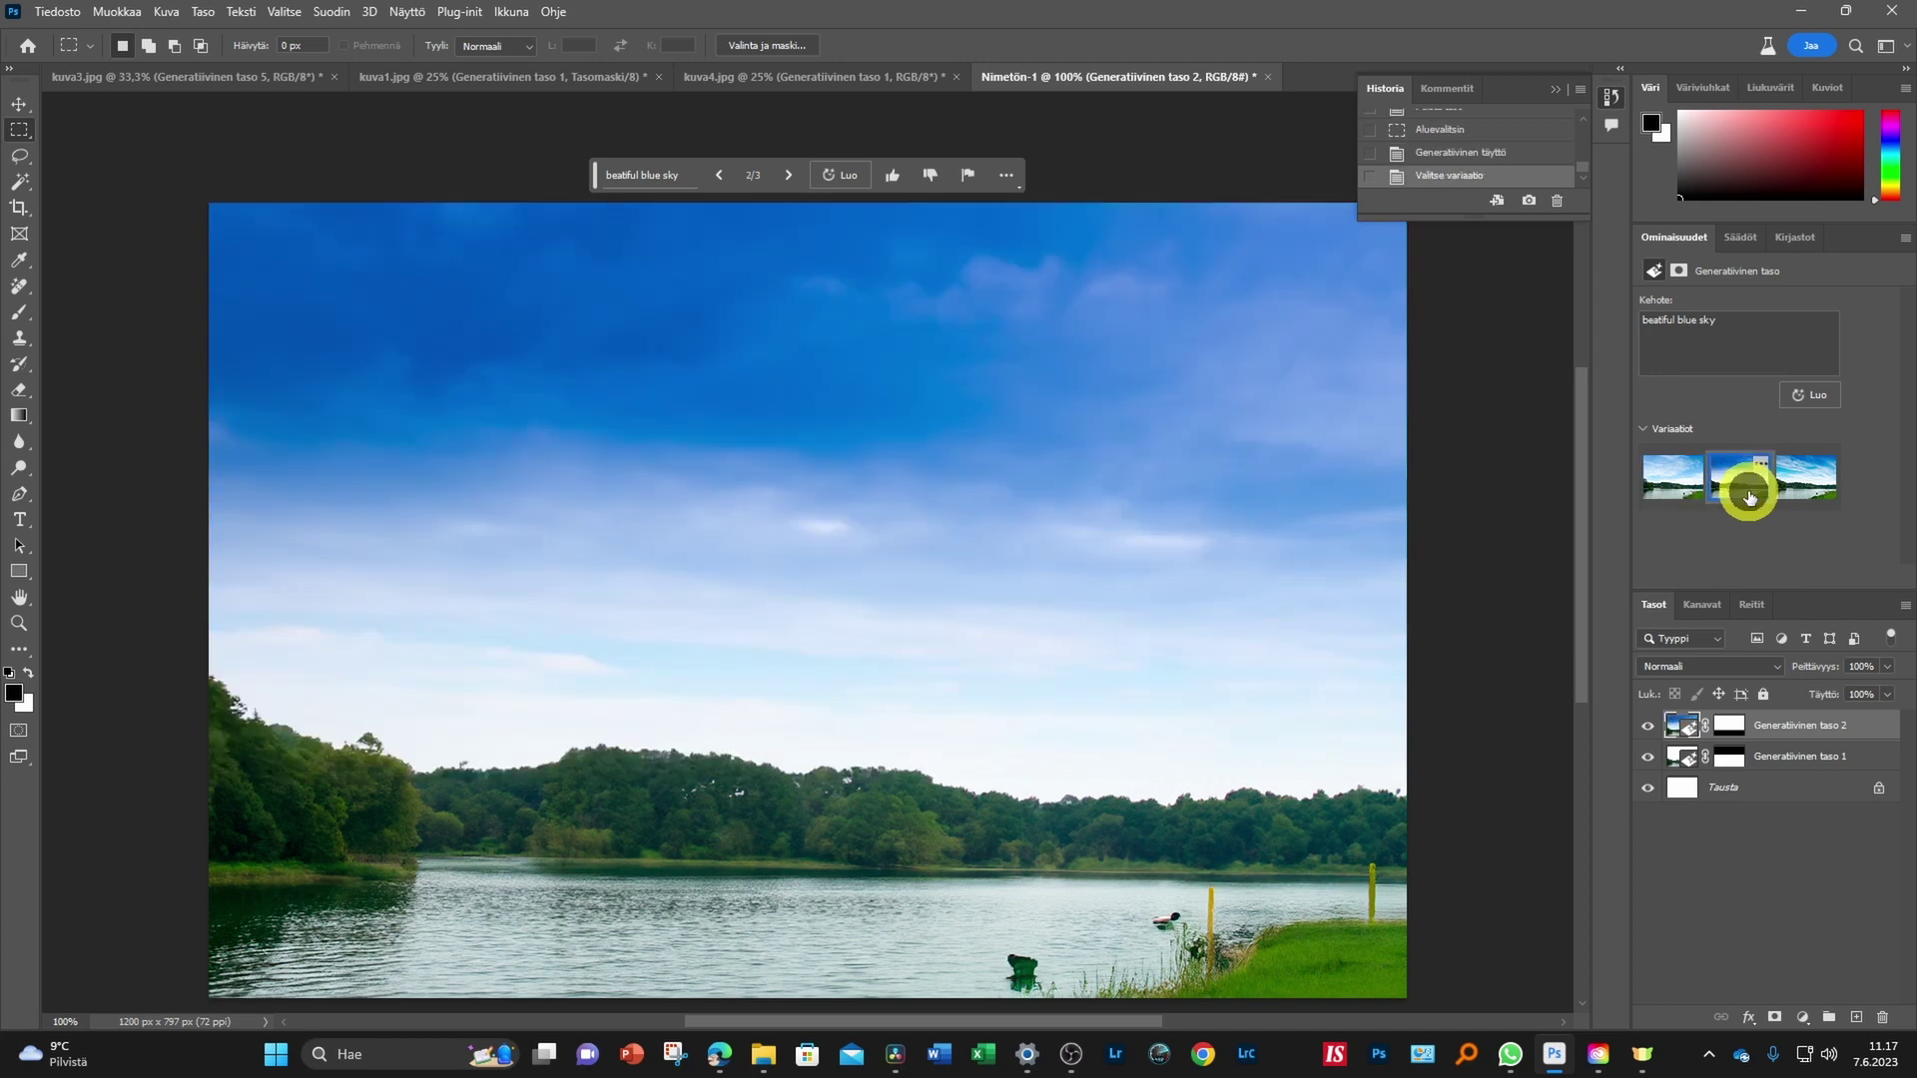
{"action": "left_click", "coordinate": [1812, 478]}
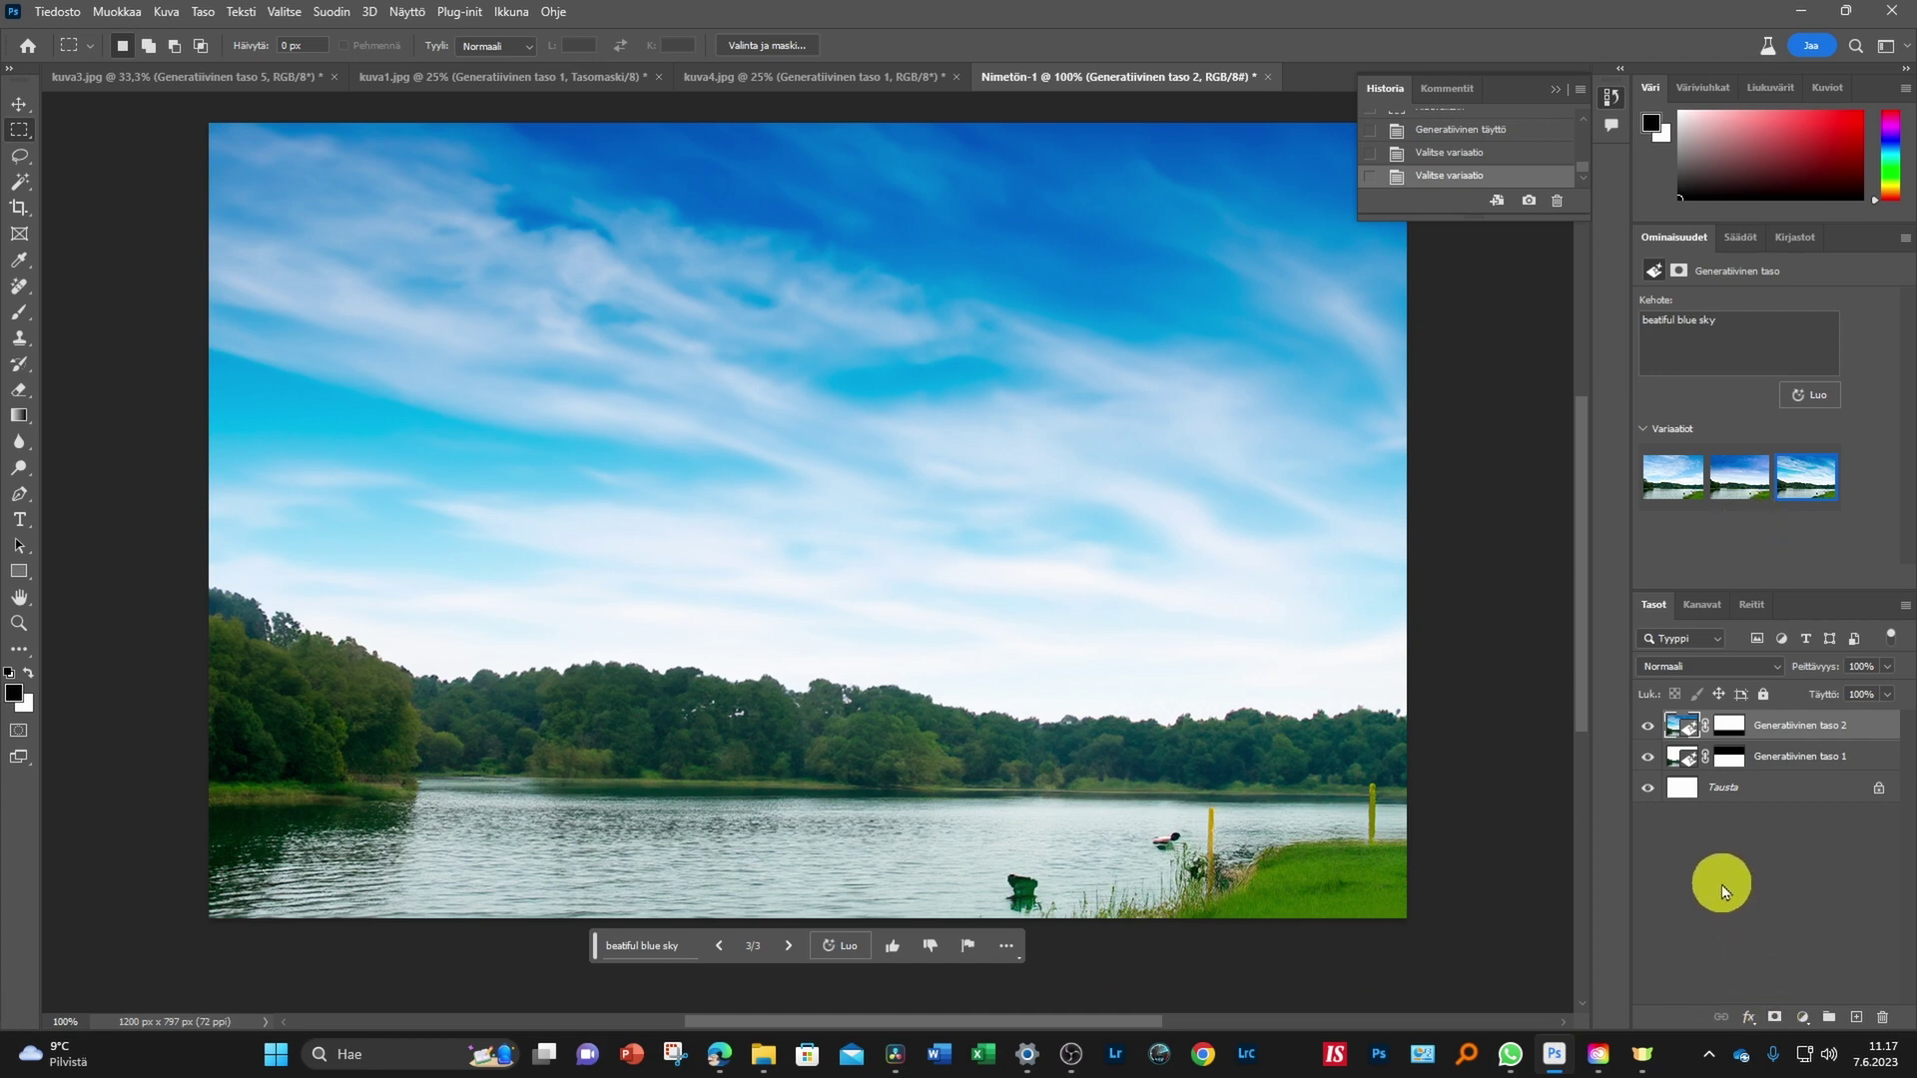
{"action": "left_click", "coordinate": [1685, 761]}
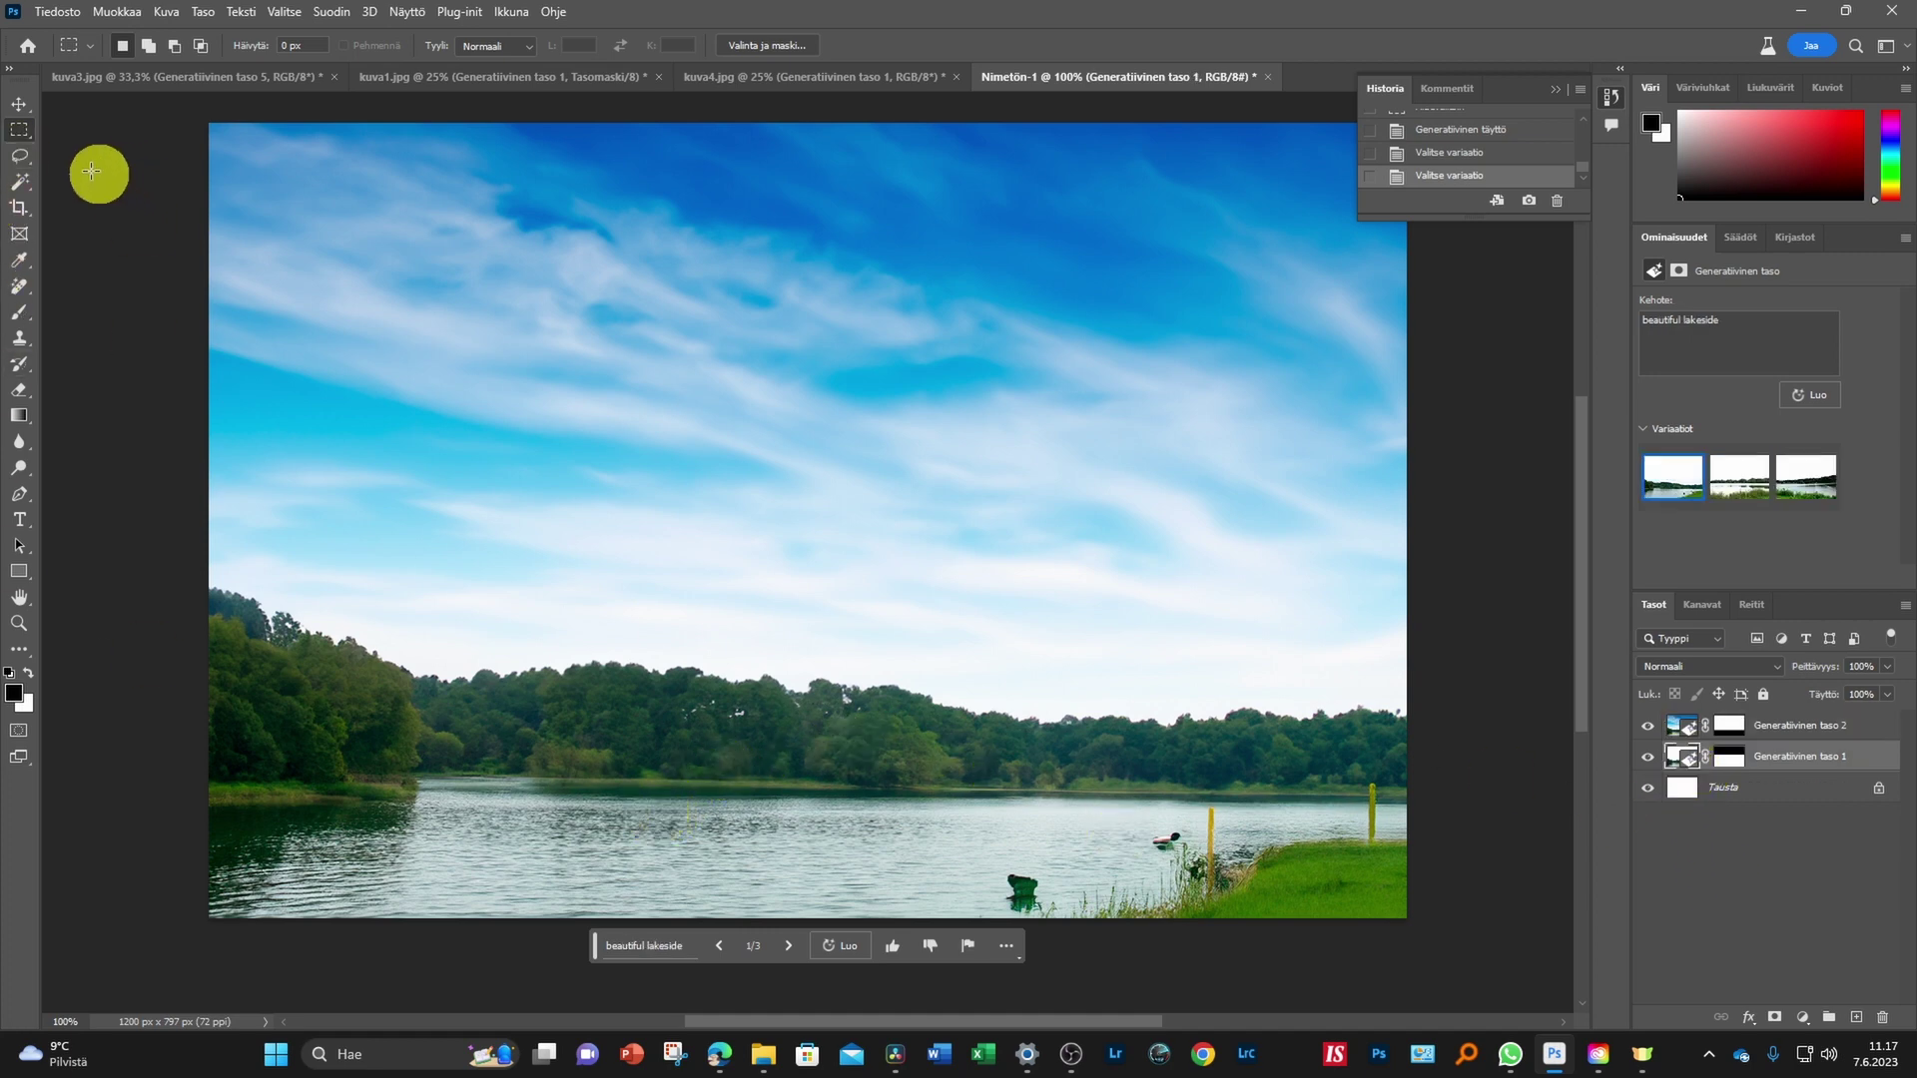
Lasso a patch of lake water and generative-fill it with the prompt 'boat'
{"action": "left_click", "coordinate": [19, 156]}
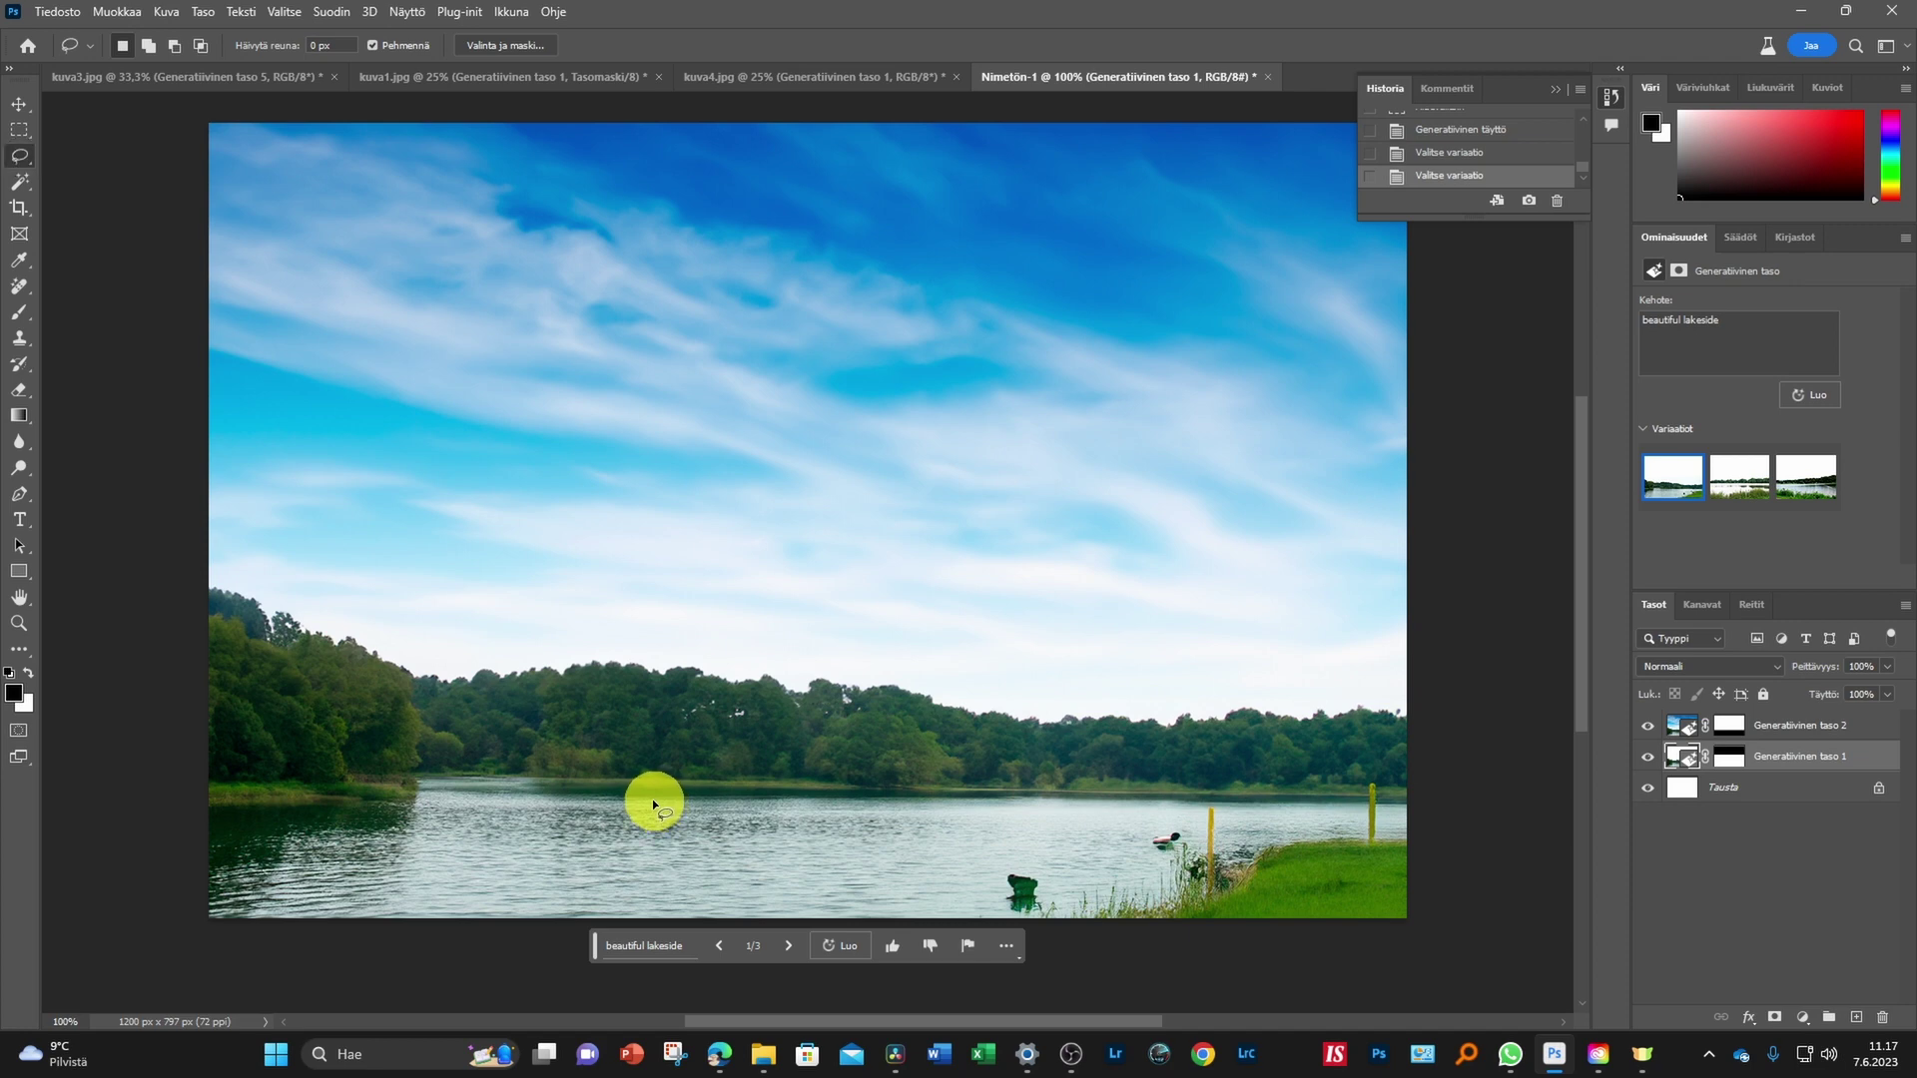
{"action": "left_click_drag", "start_coordinate": [651, 798], "coordinate": [608, 793]}
{"action": "left_click_drag", "start_coordinate": [555, 883], "coordinate": [840, 890]}
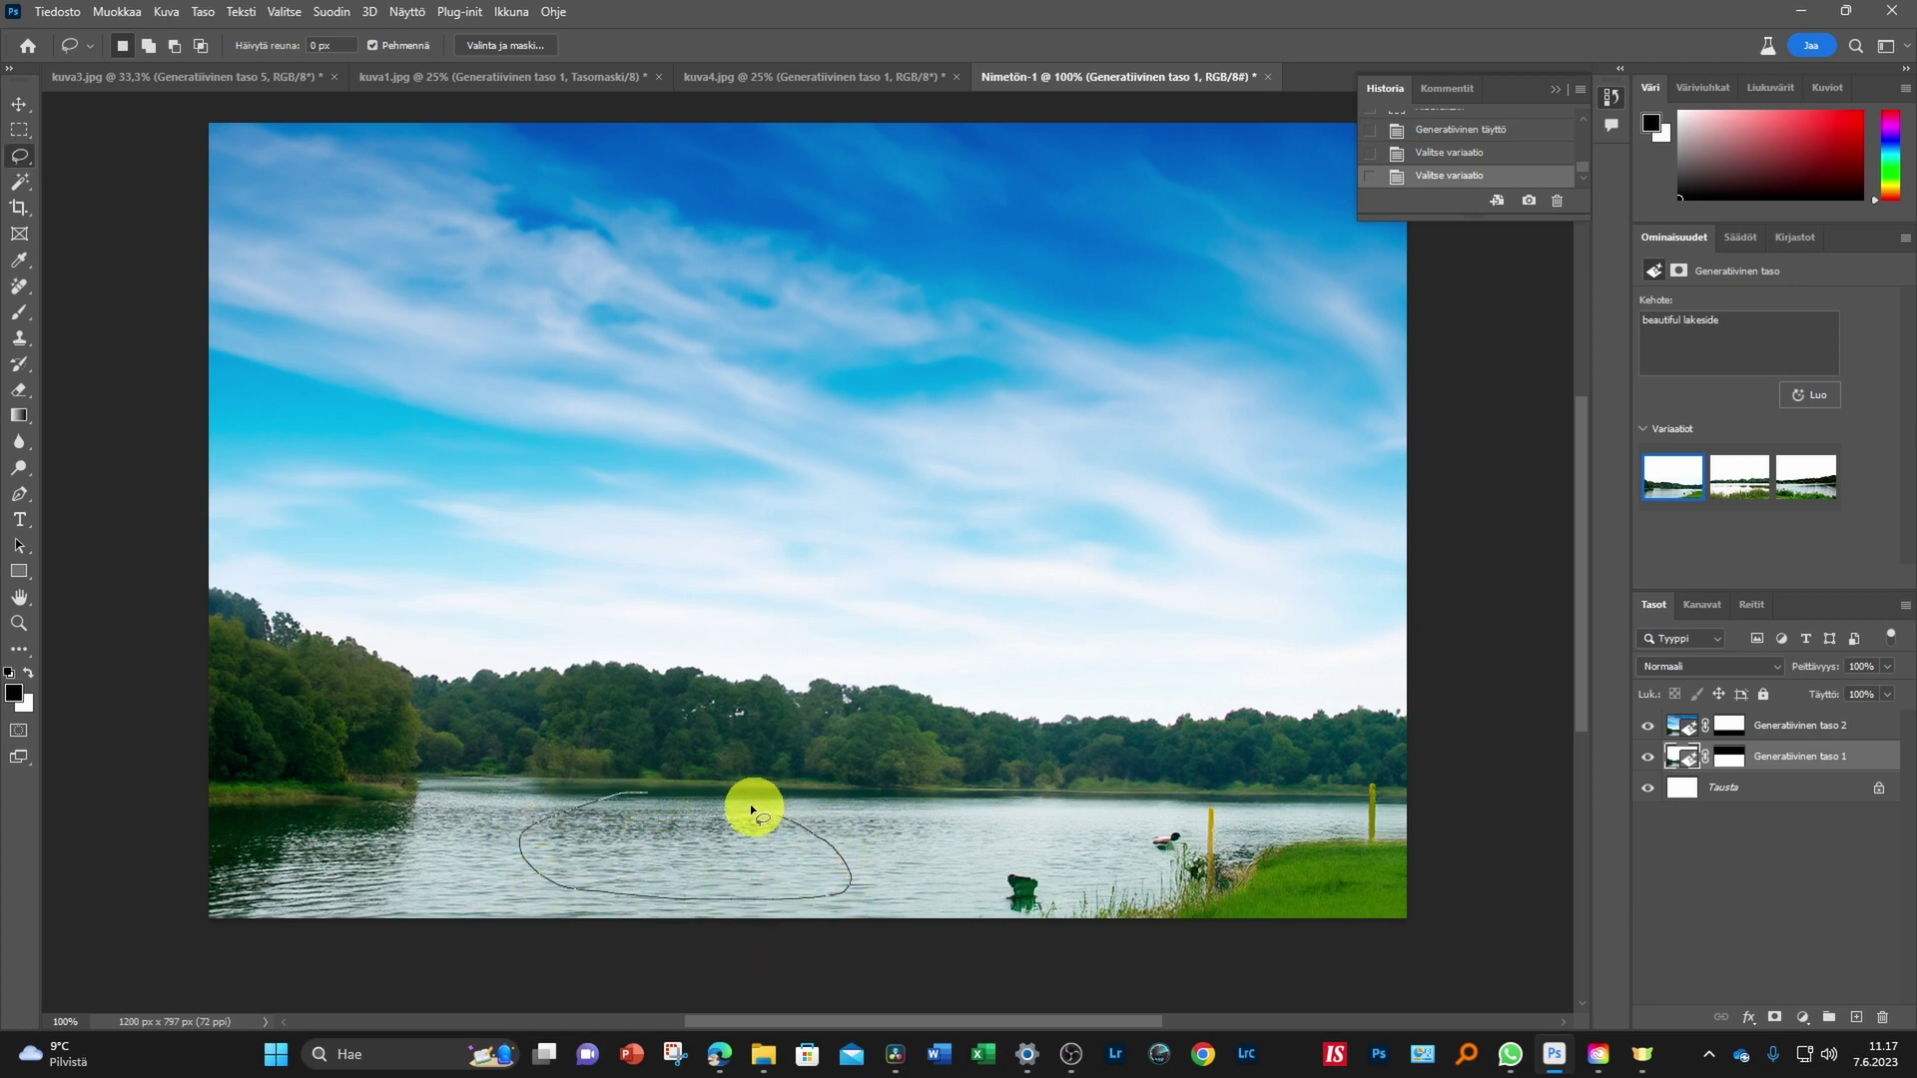
{"action": "left_click_drag", "start_coordinate": [750, 805], "coordinate": [620, 792]}
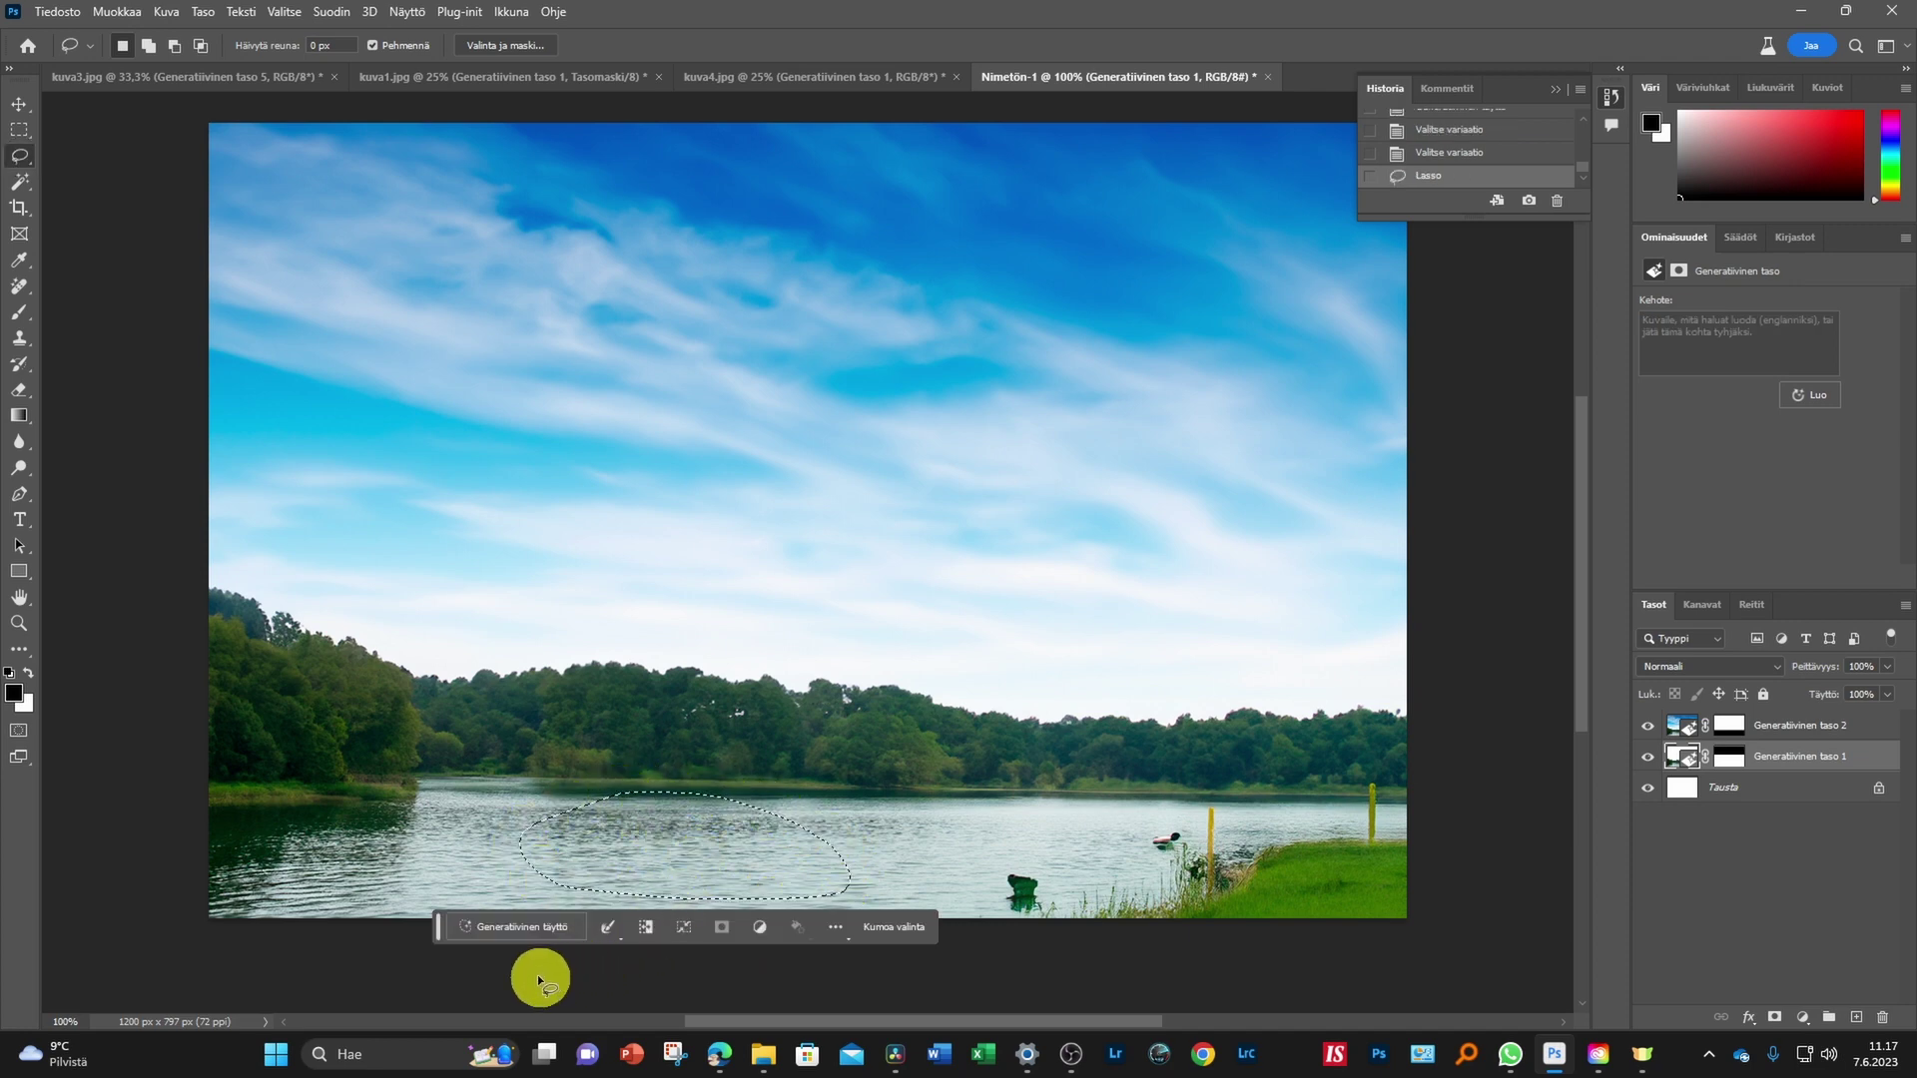
{"action": "left_click", "coordinate": [502, 928]}
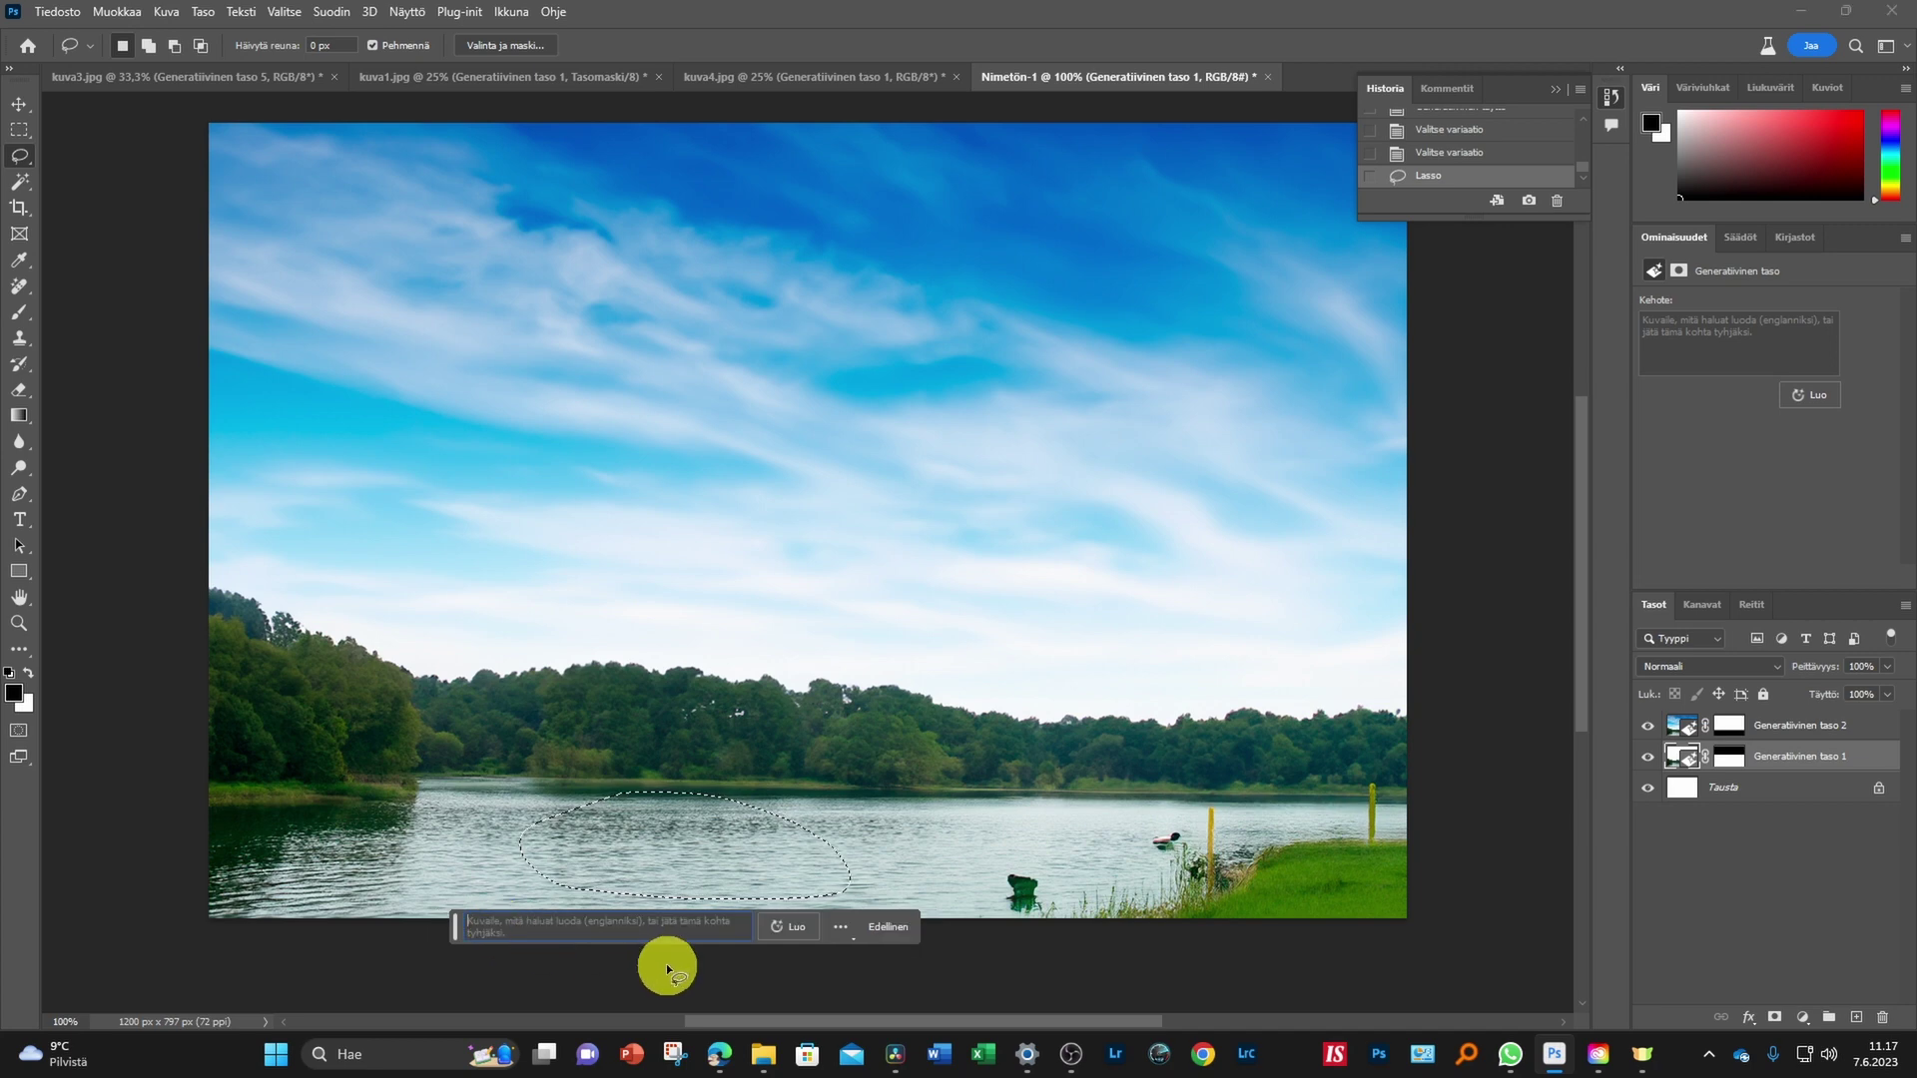
{"action": "type", "text": "boat"}
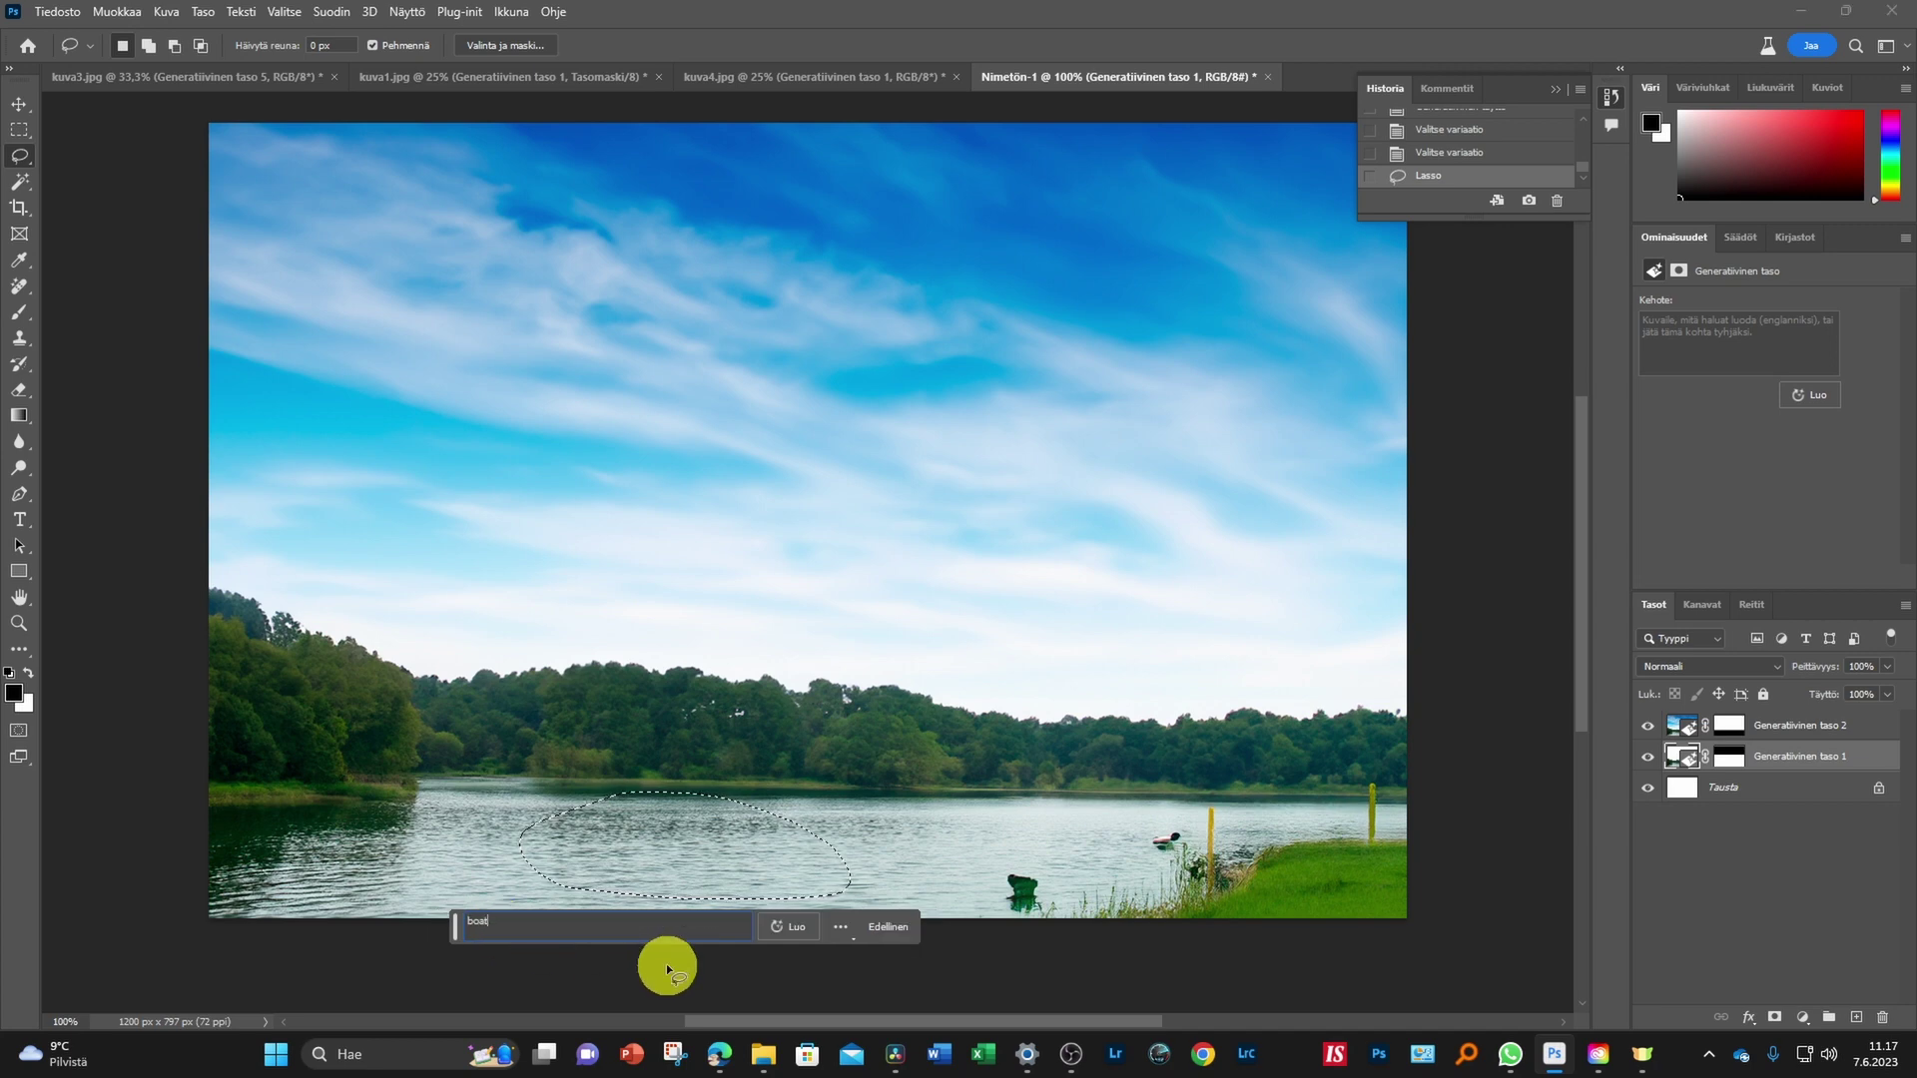
{"action": "left_click", "coordinate": [807, 938]}
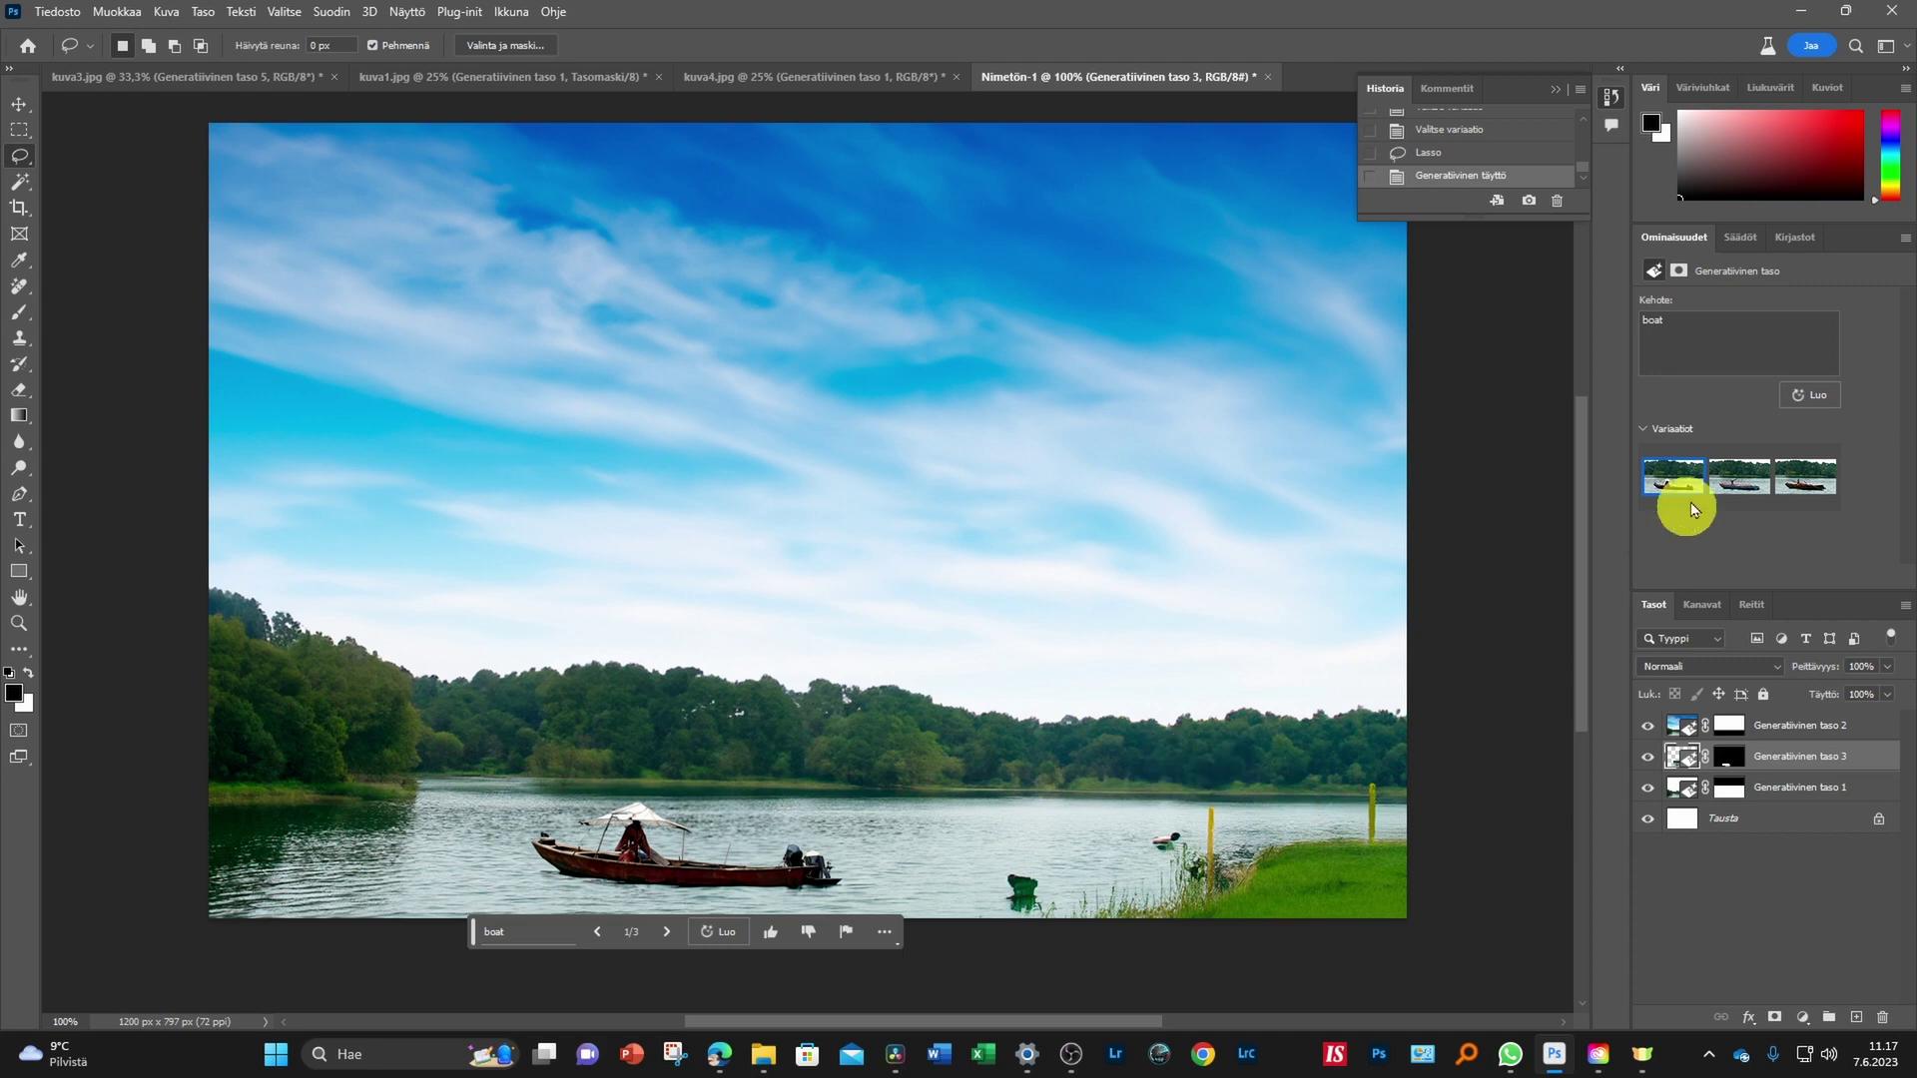
{"action": "left_click", "coordinate": [1755, 494]}
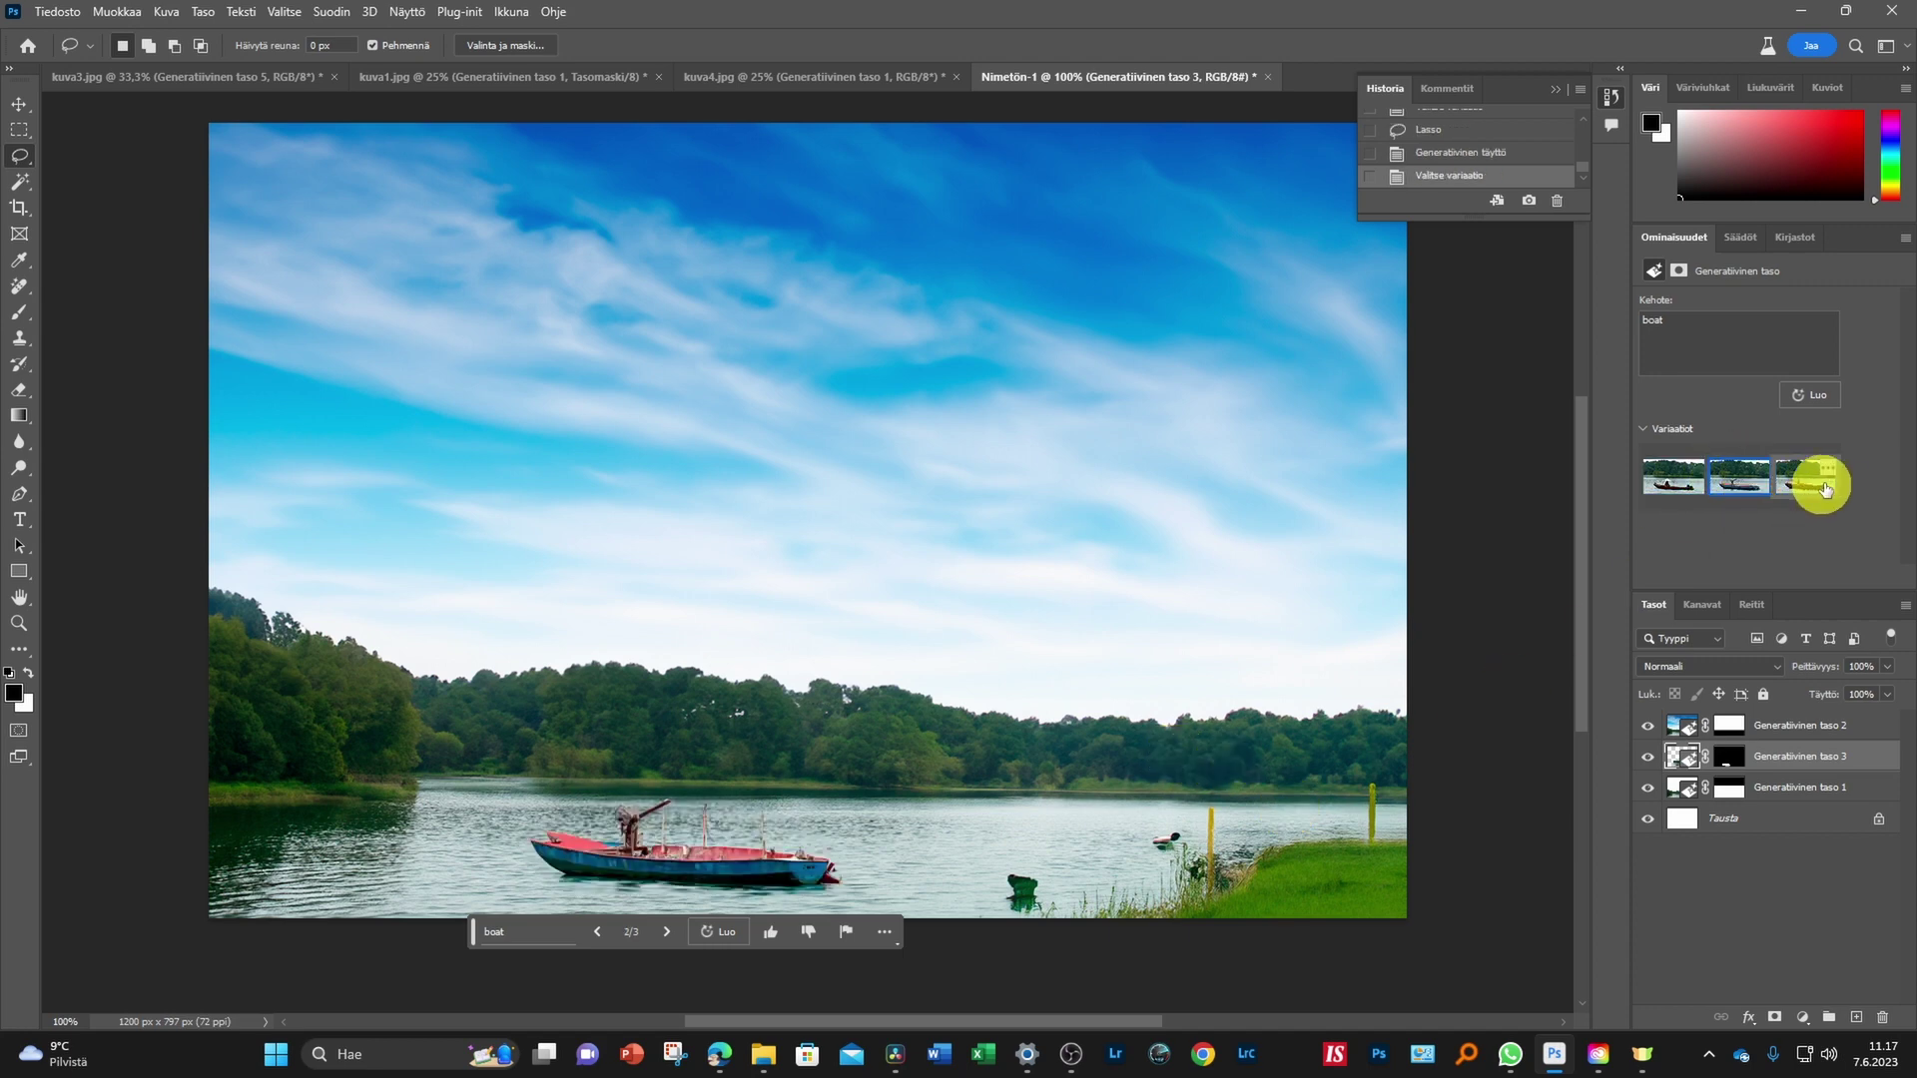
{"action": "left_click", "coordinate": [1823, 486]}
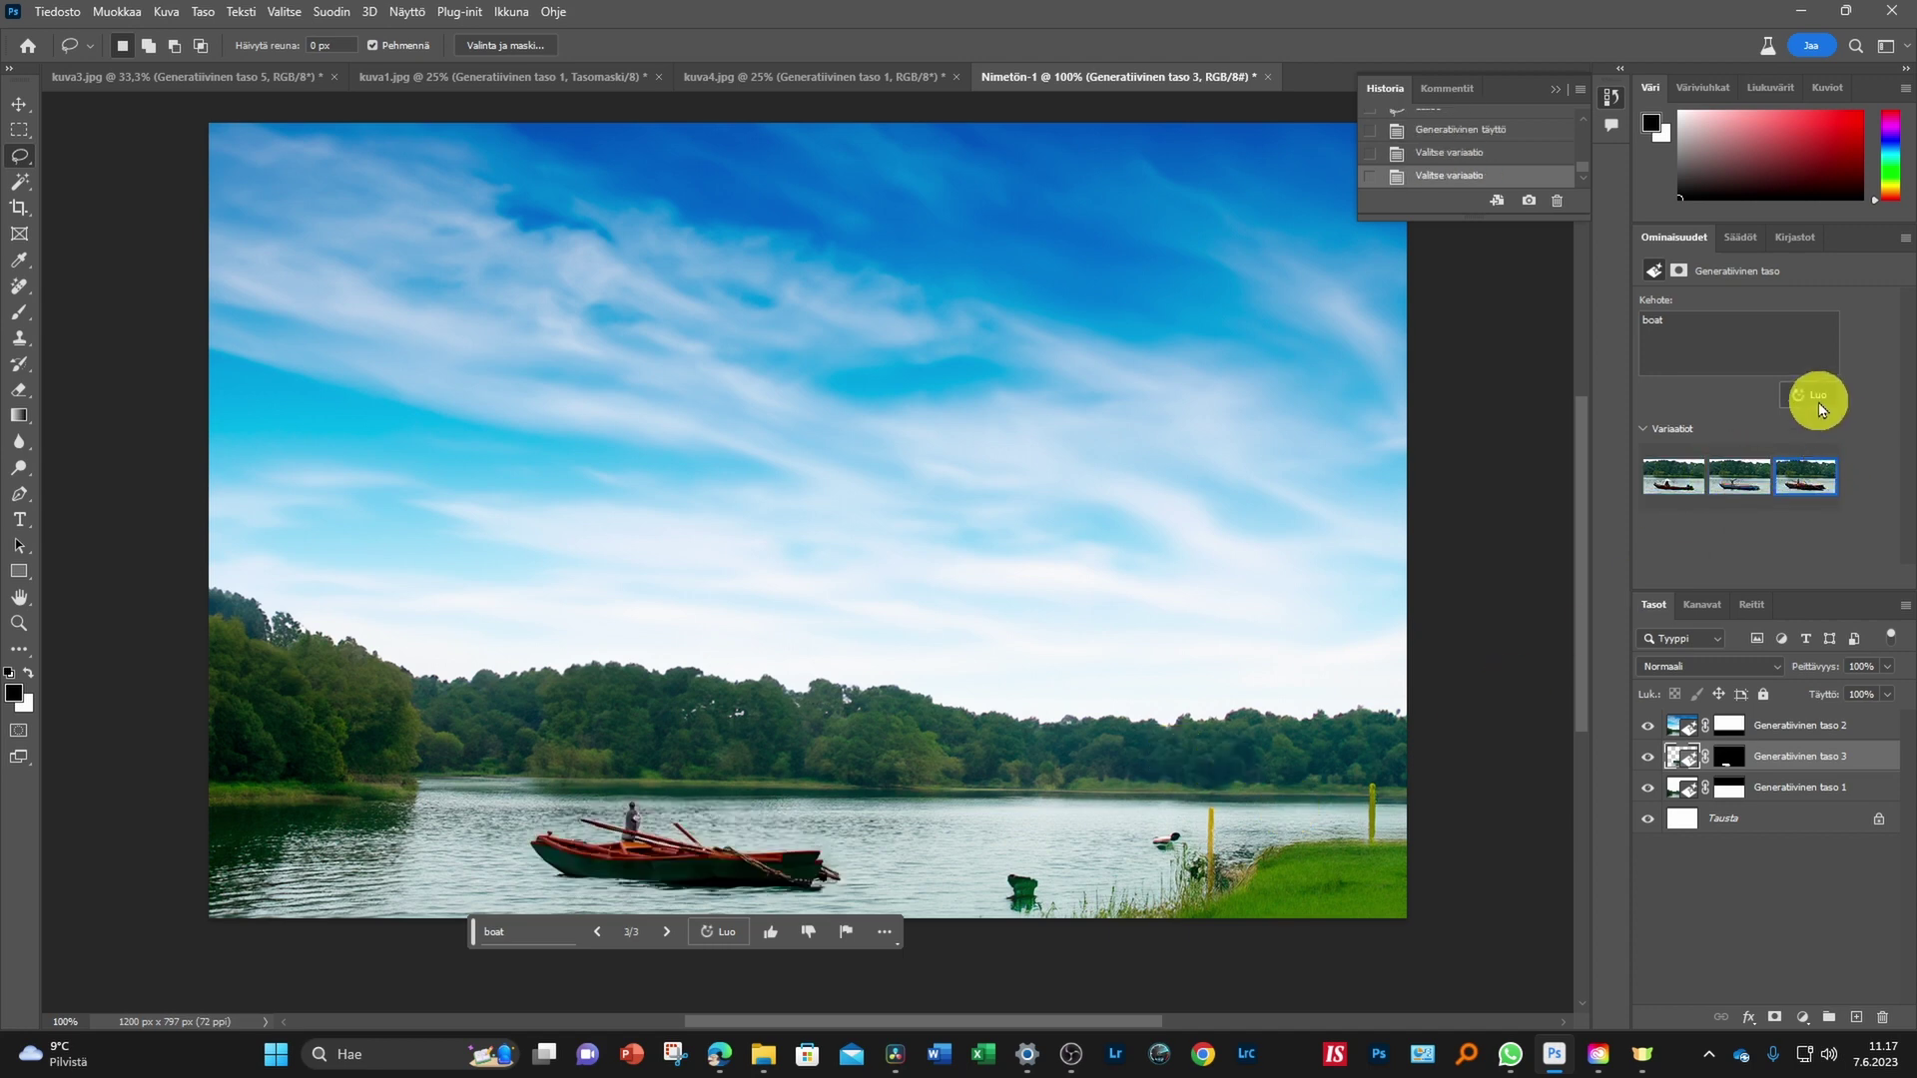
{"action": "left_click", "coordinate": [1673, 478]}
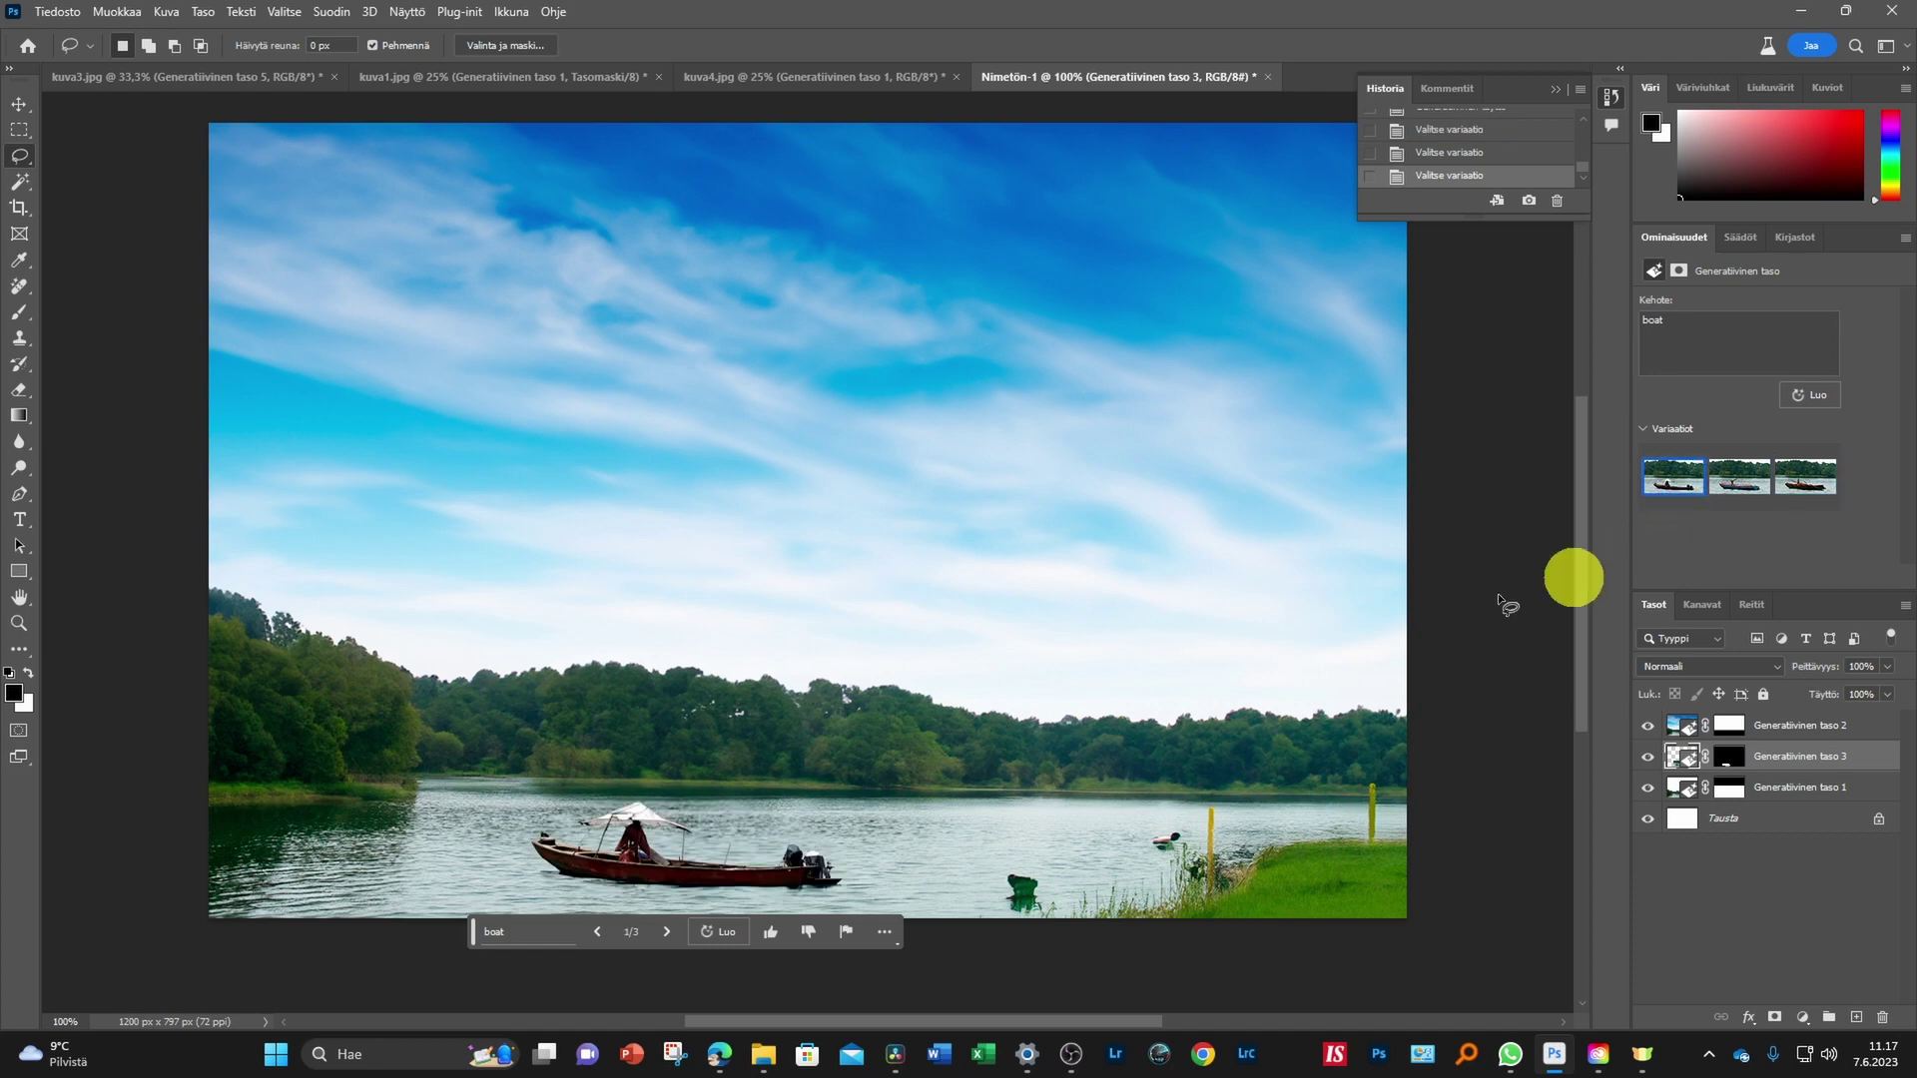
{"action": "scroll", "coordinate": [1169, 623], "scroll_direction": "down", "scroll_amount": 1}
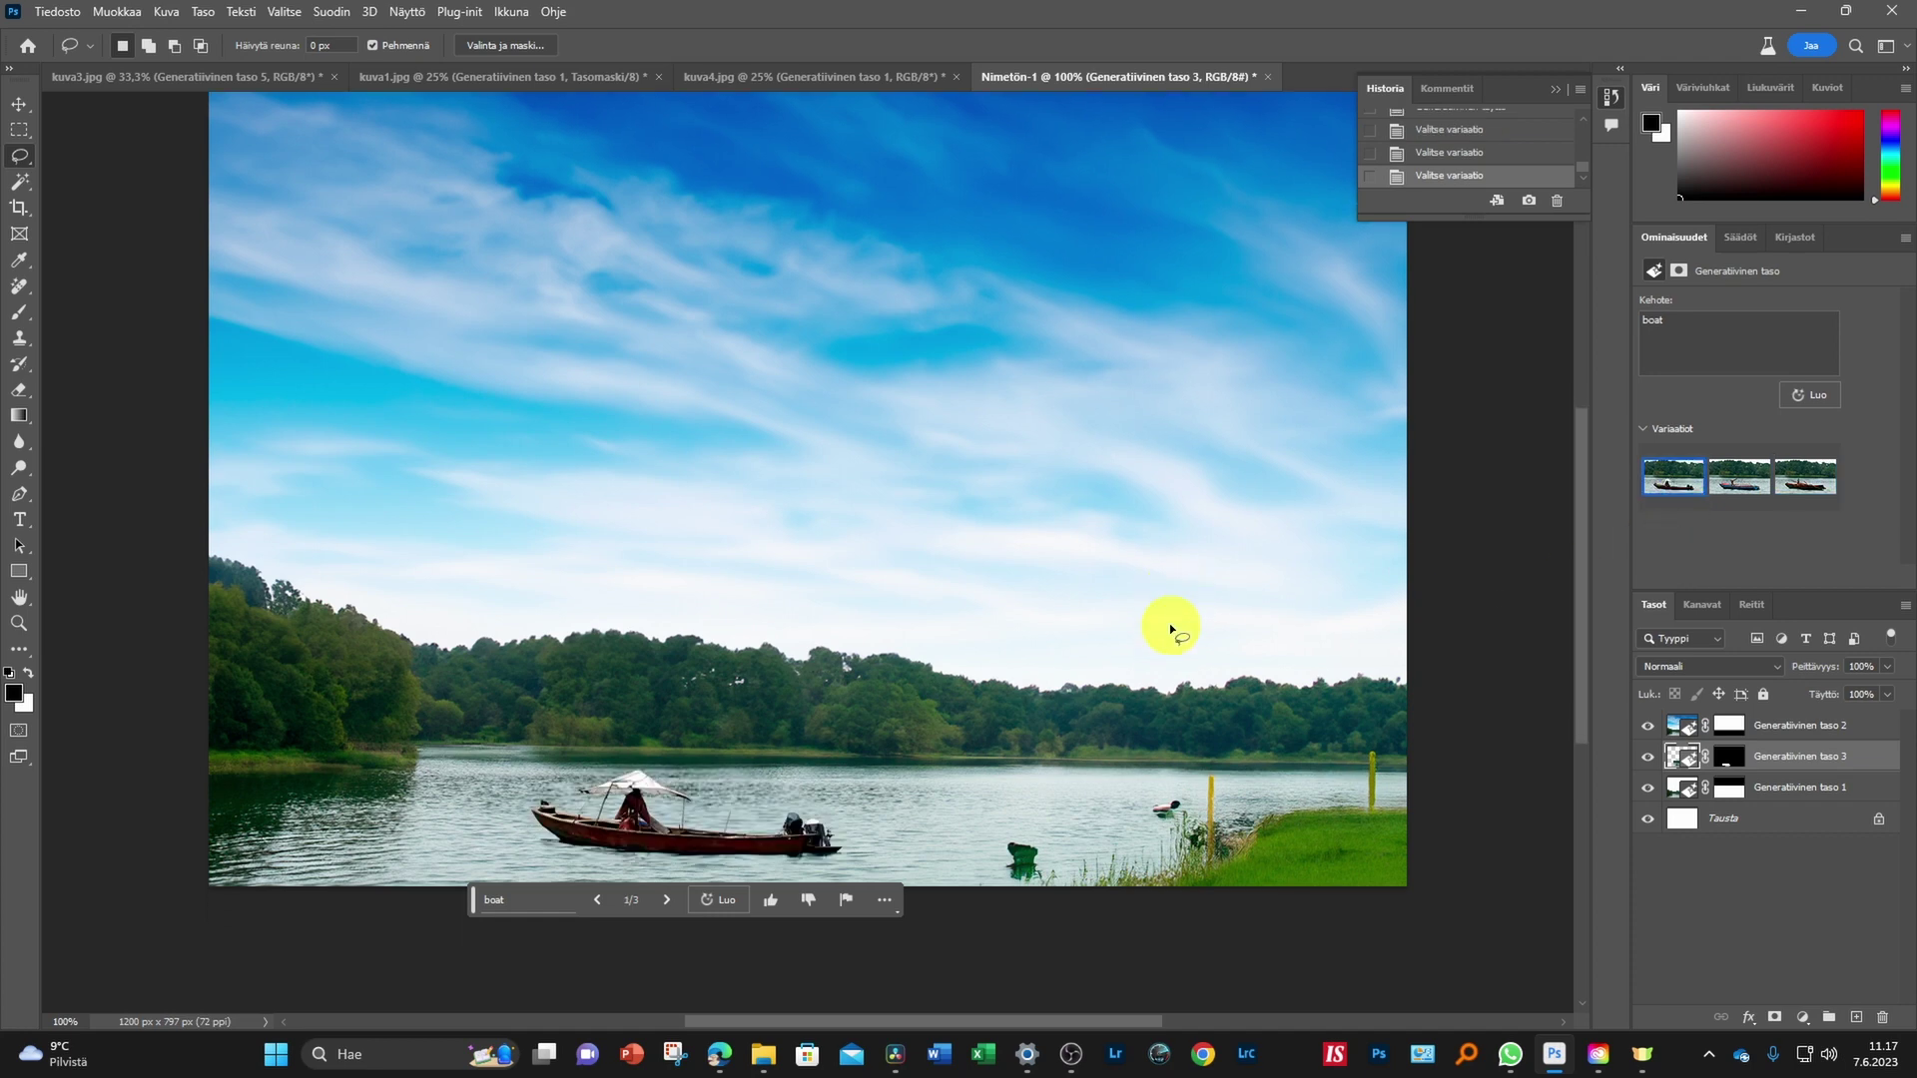
{"action": "scroll", "coordinate": [1169, 623], "scroll_direction": "up", "scroll_amount": 1}
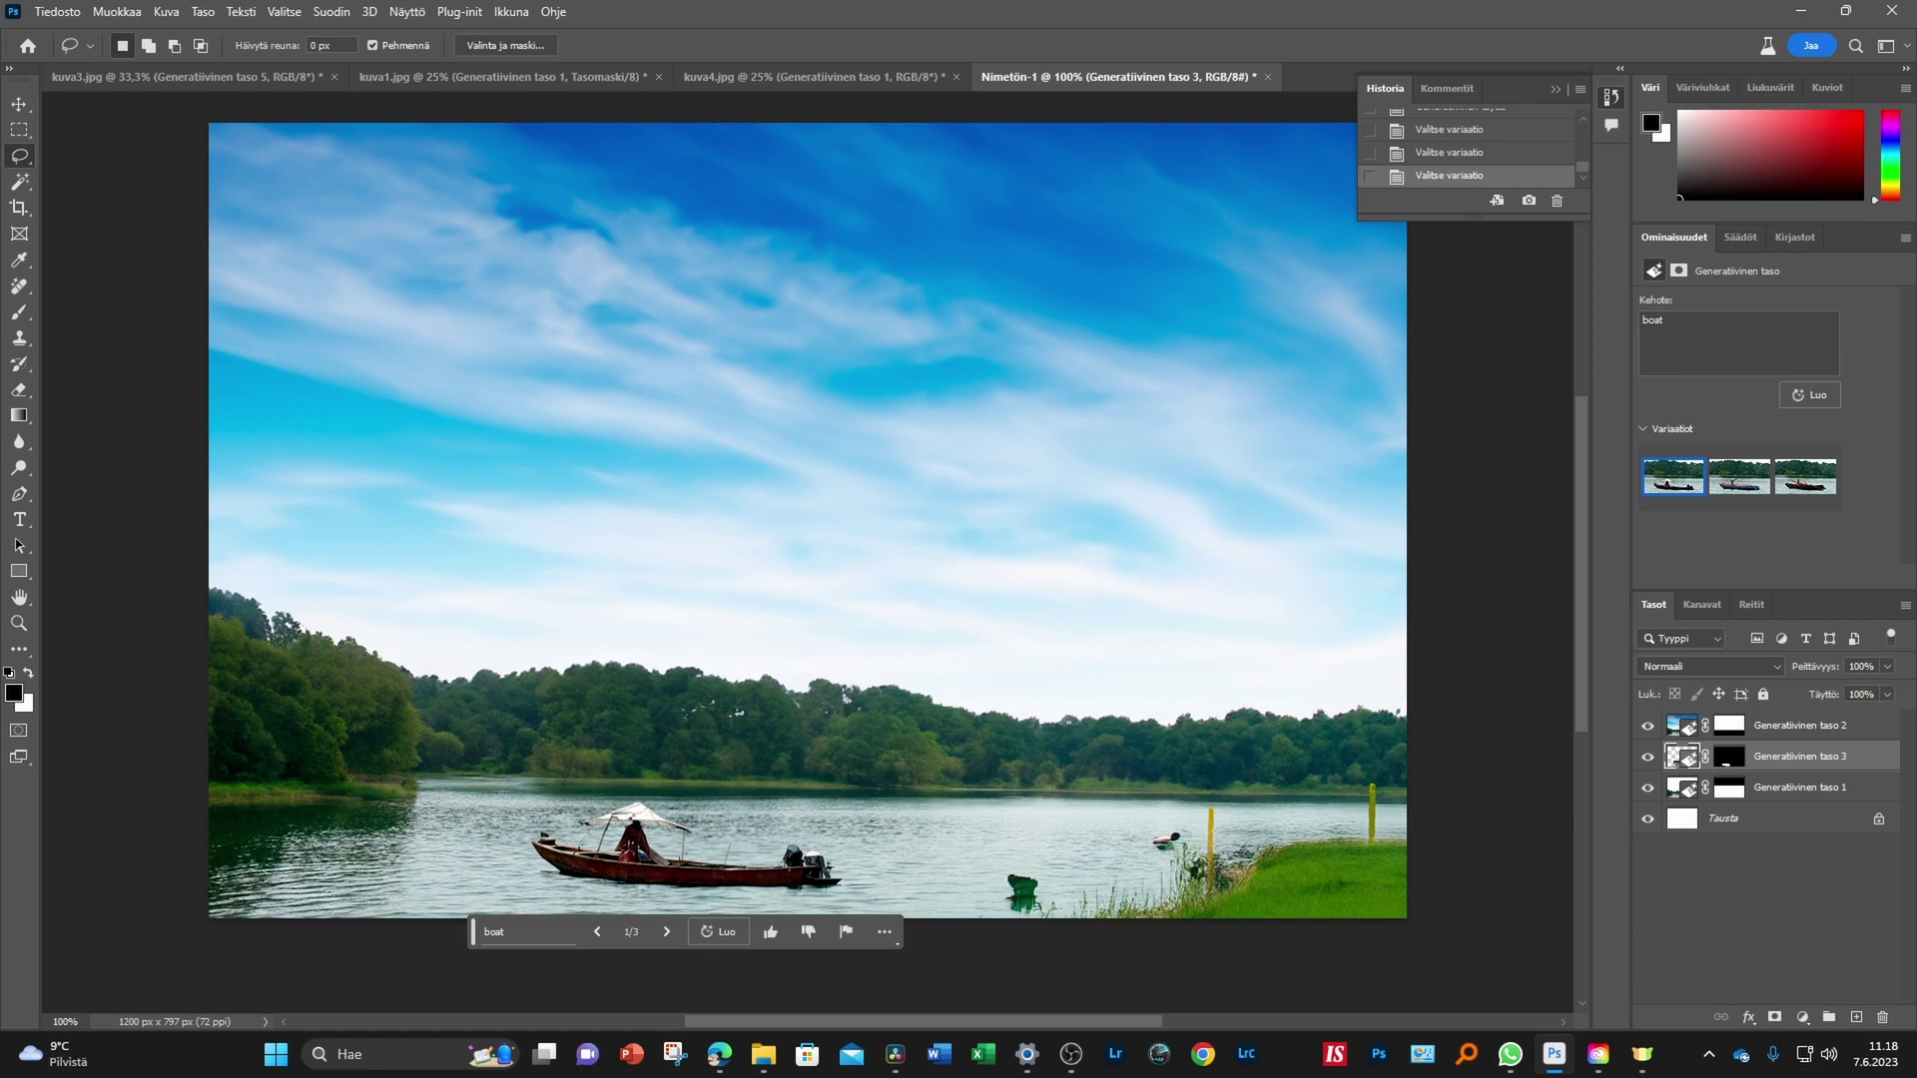
{"action": "scroll", "coordinate": [1016, 793], "scroll_direction": "down", "scroll_amount": 1}
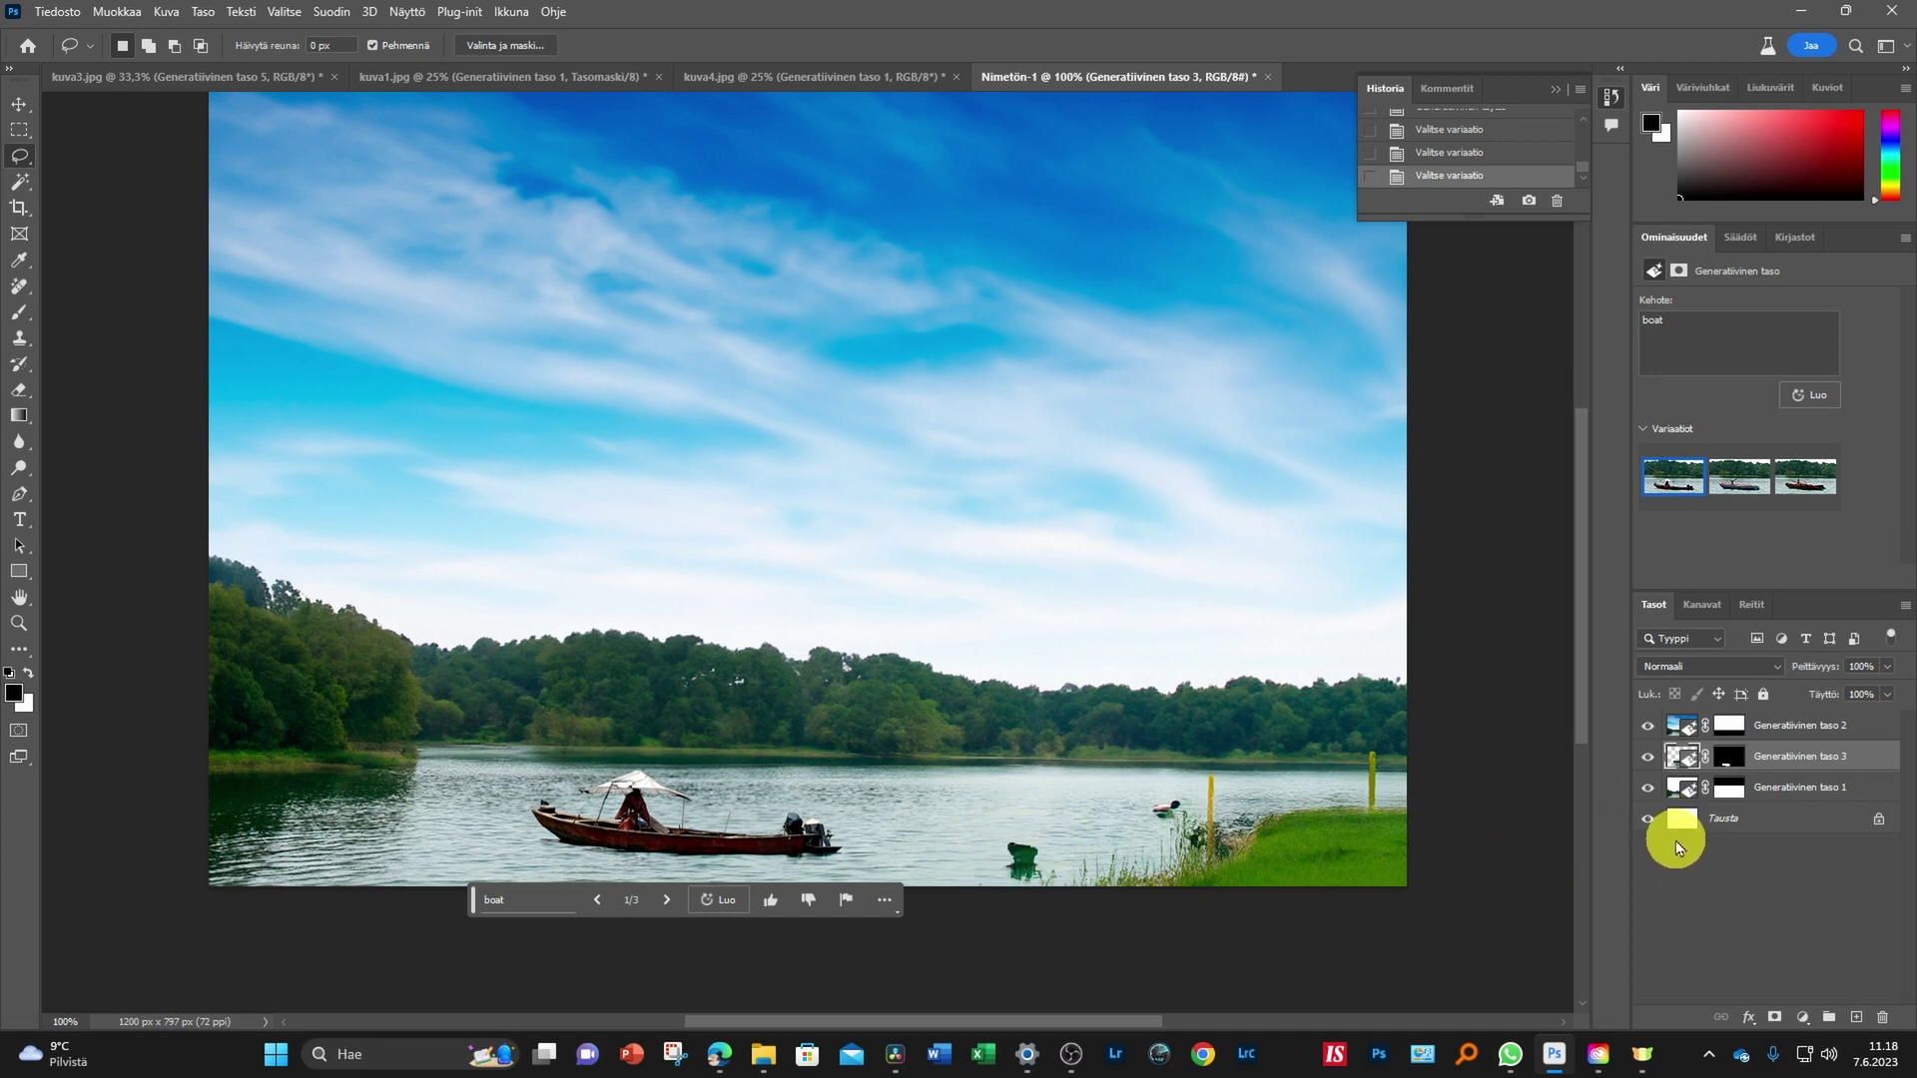
On Generative Layer 1, erase the green object, then the duck, with empty-prompt Generative Fills
{"action": "left_click", "coordinate": [1686, 791]}
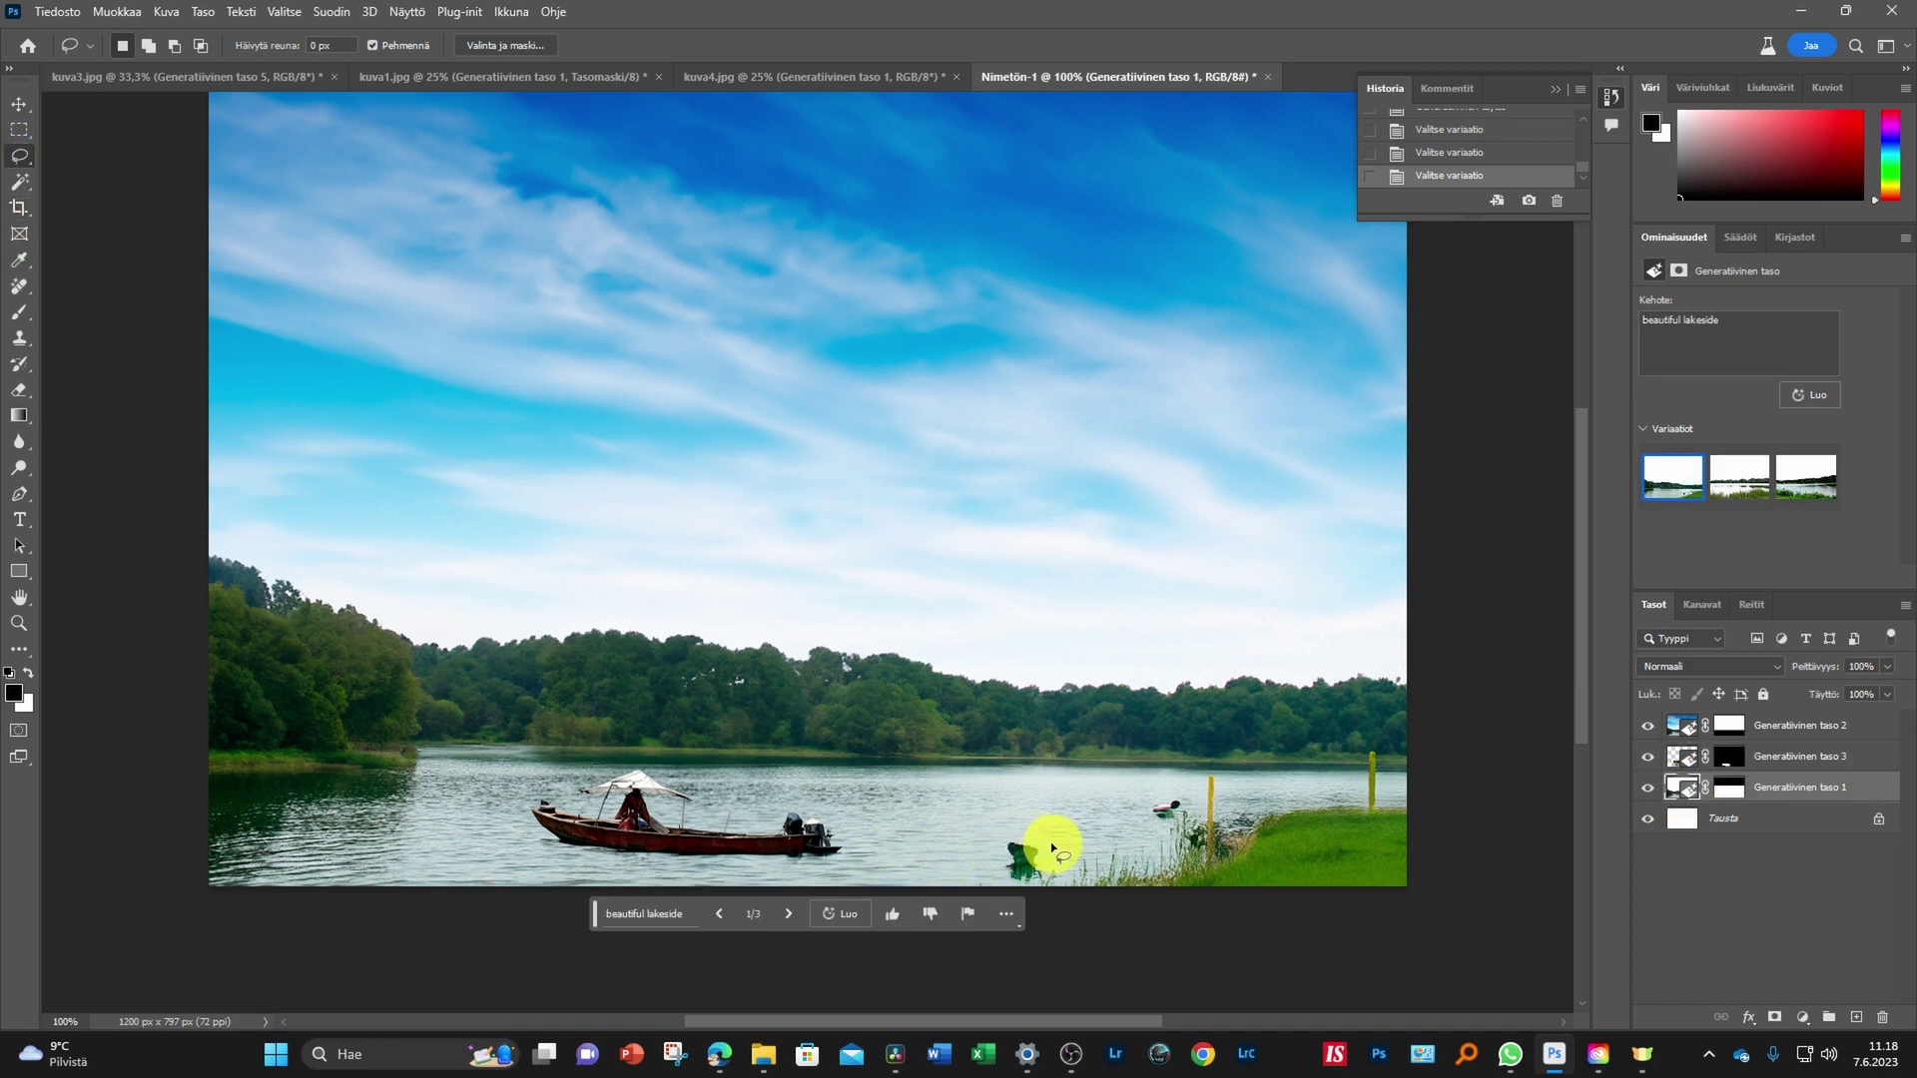
{"action": "left_click_drag", "start_coordinate": [1050, 841], "coordinate": [1022, 843]}
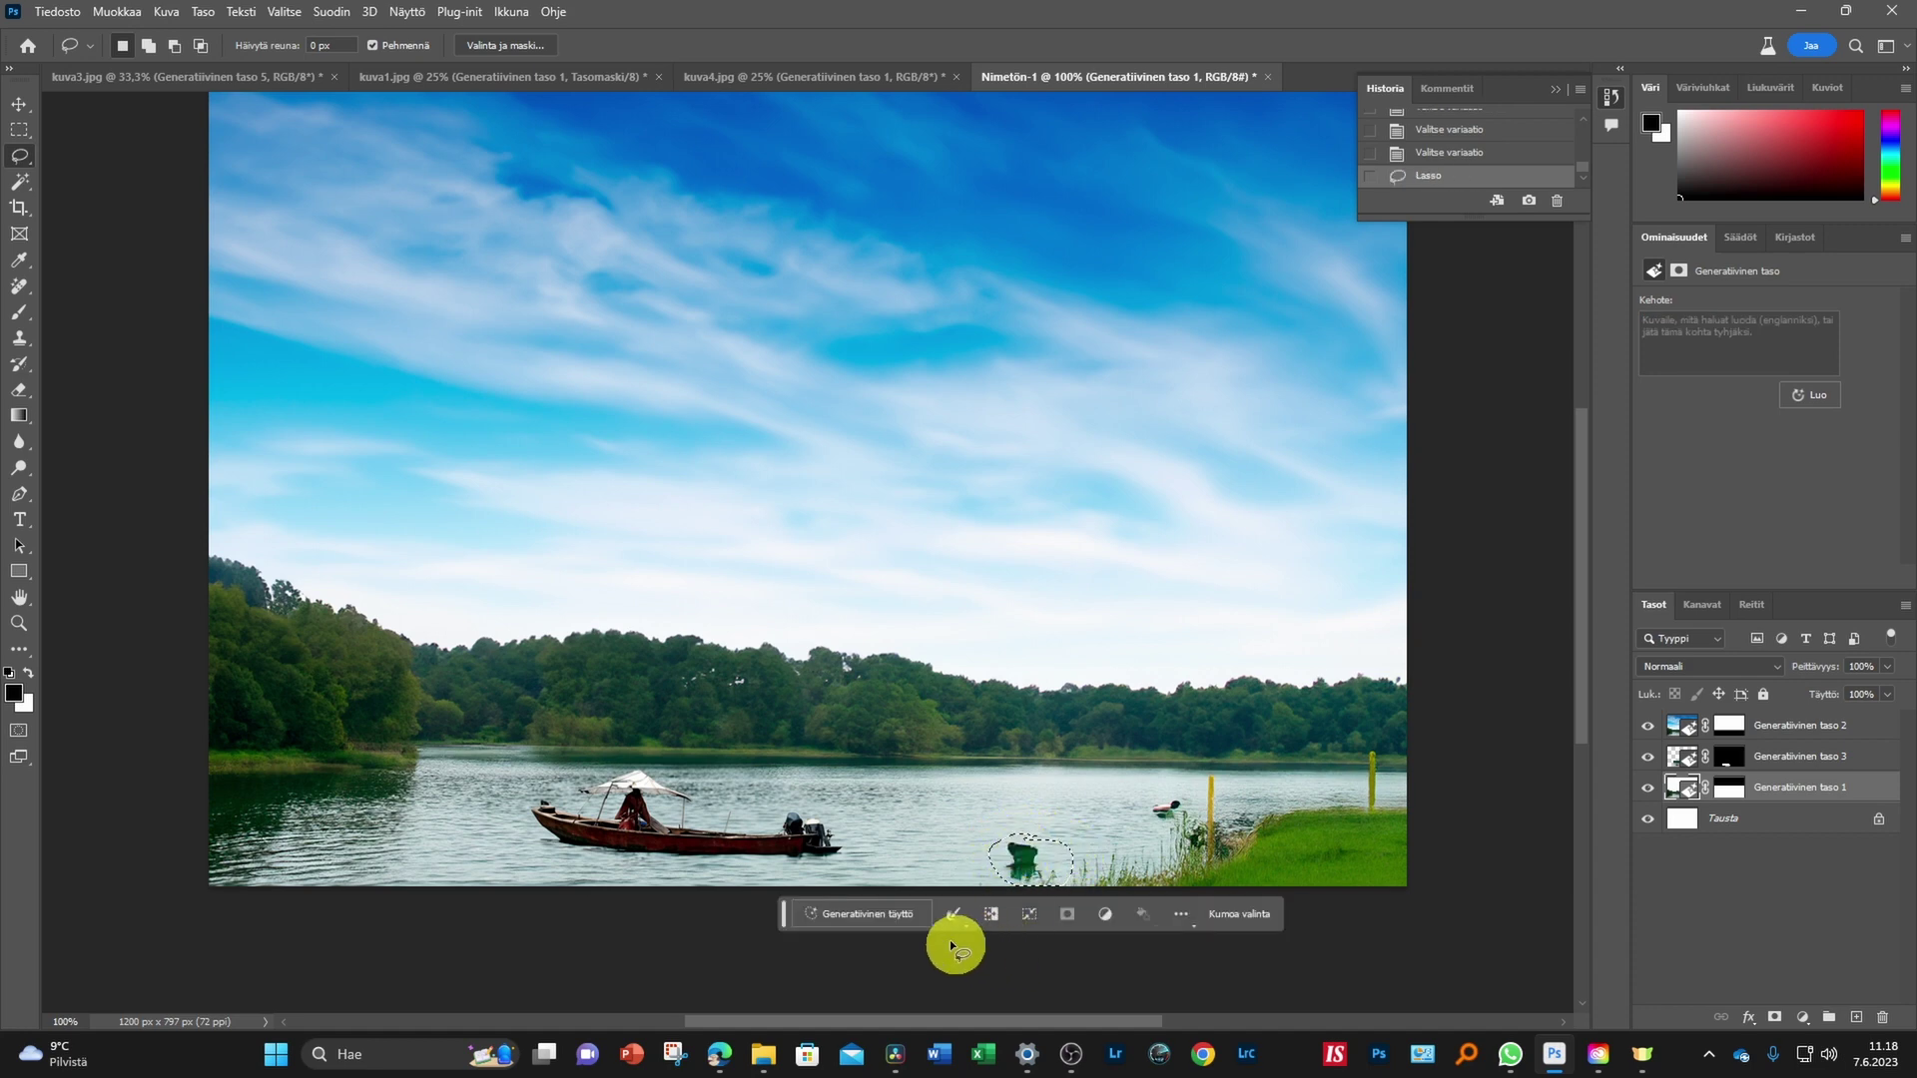
{"action": "left_click", "coordinate": [885, 916]}
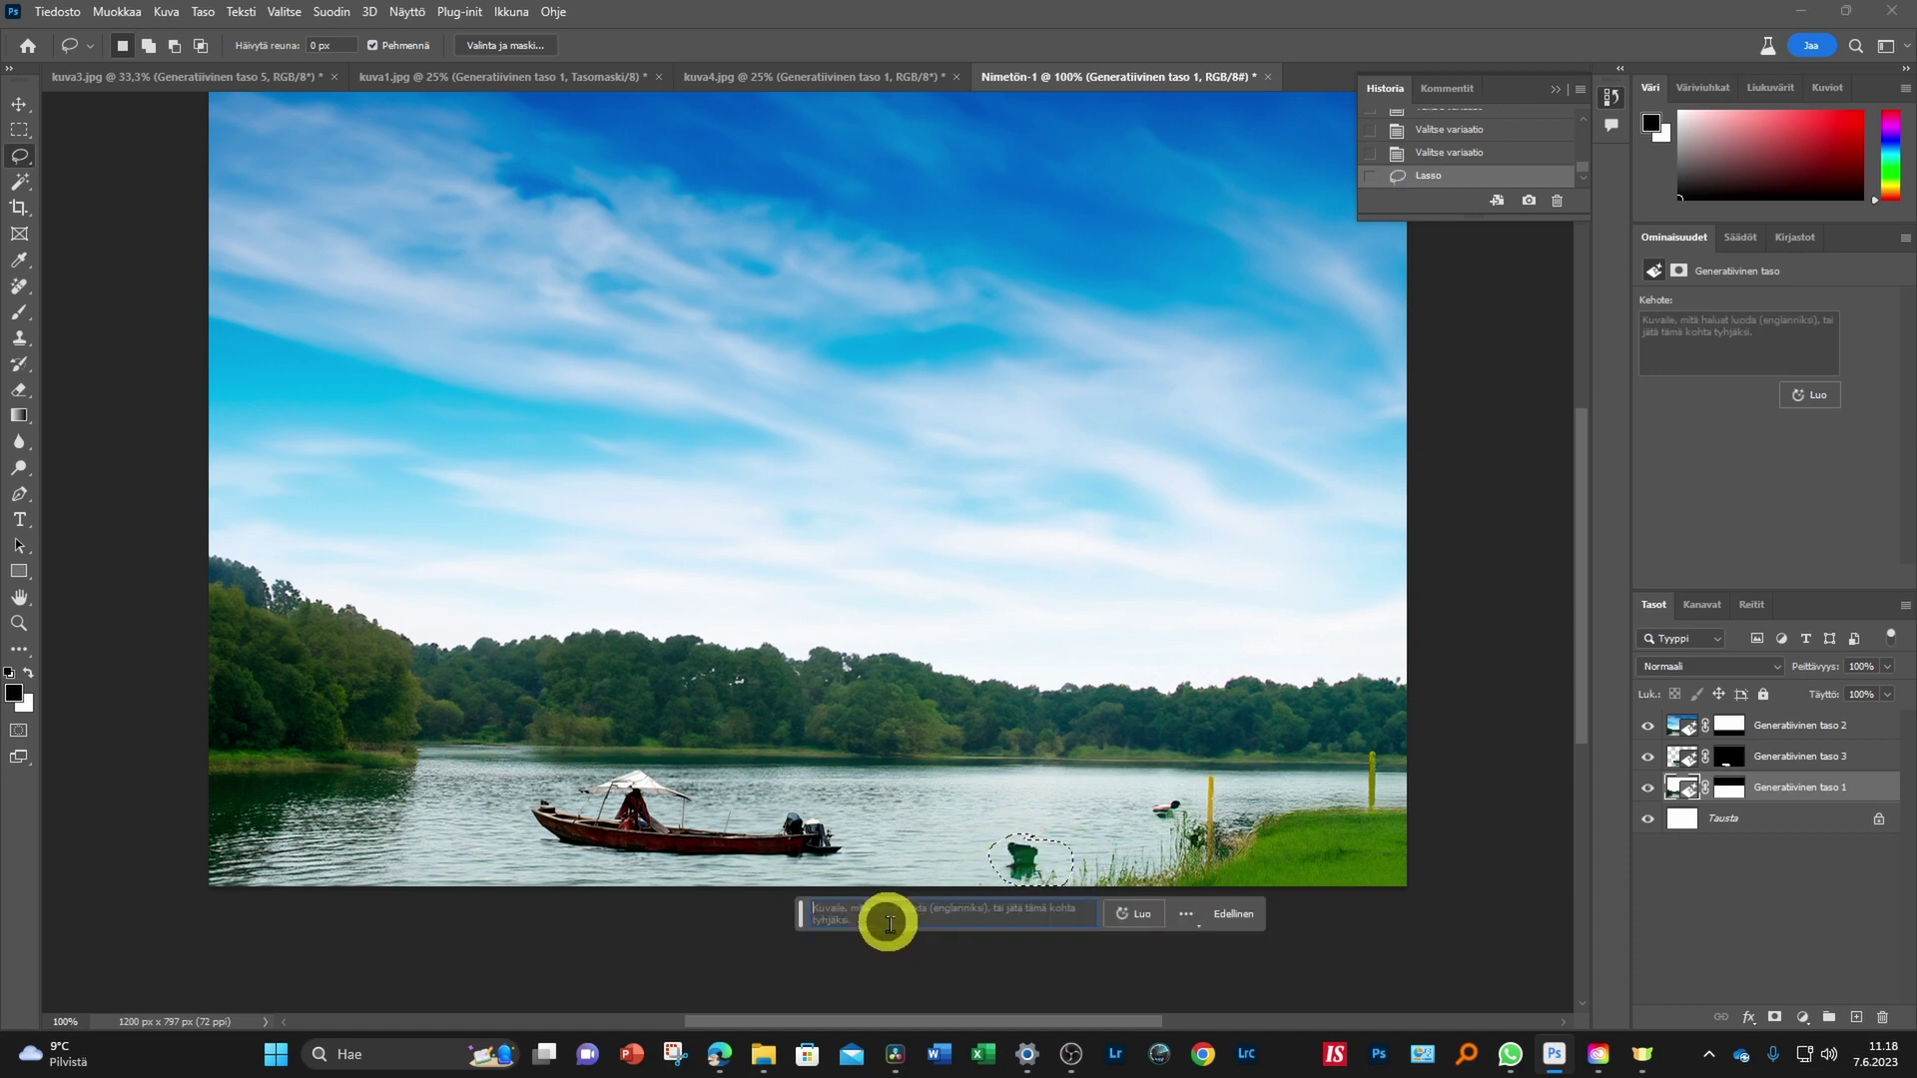
{"action": "left_click", "coordinate": [1140, 920]}
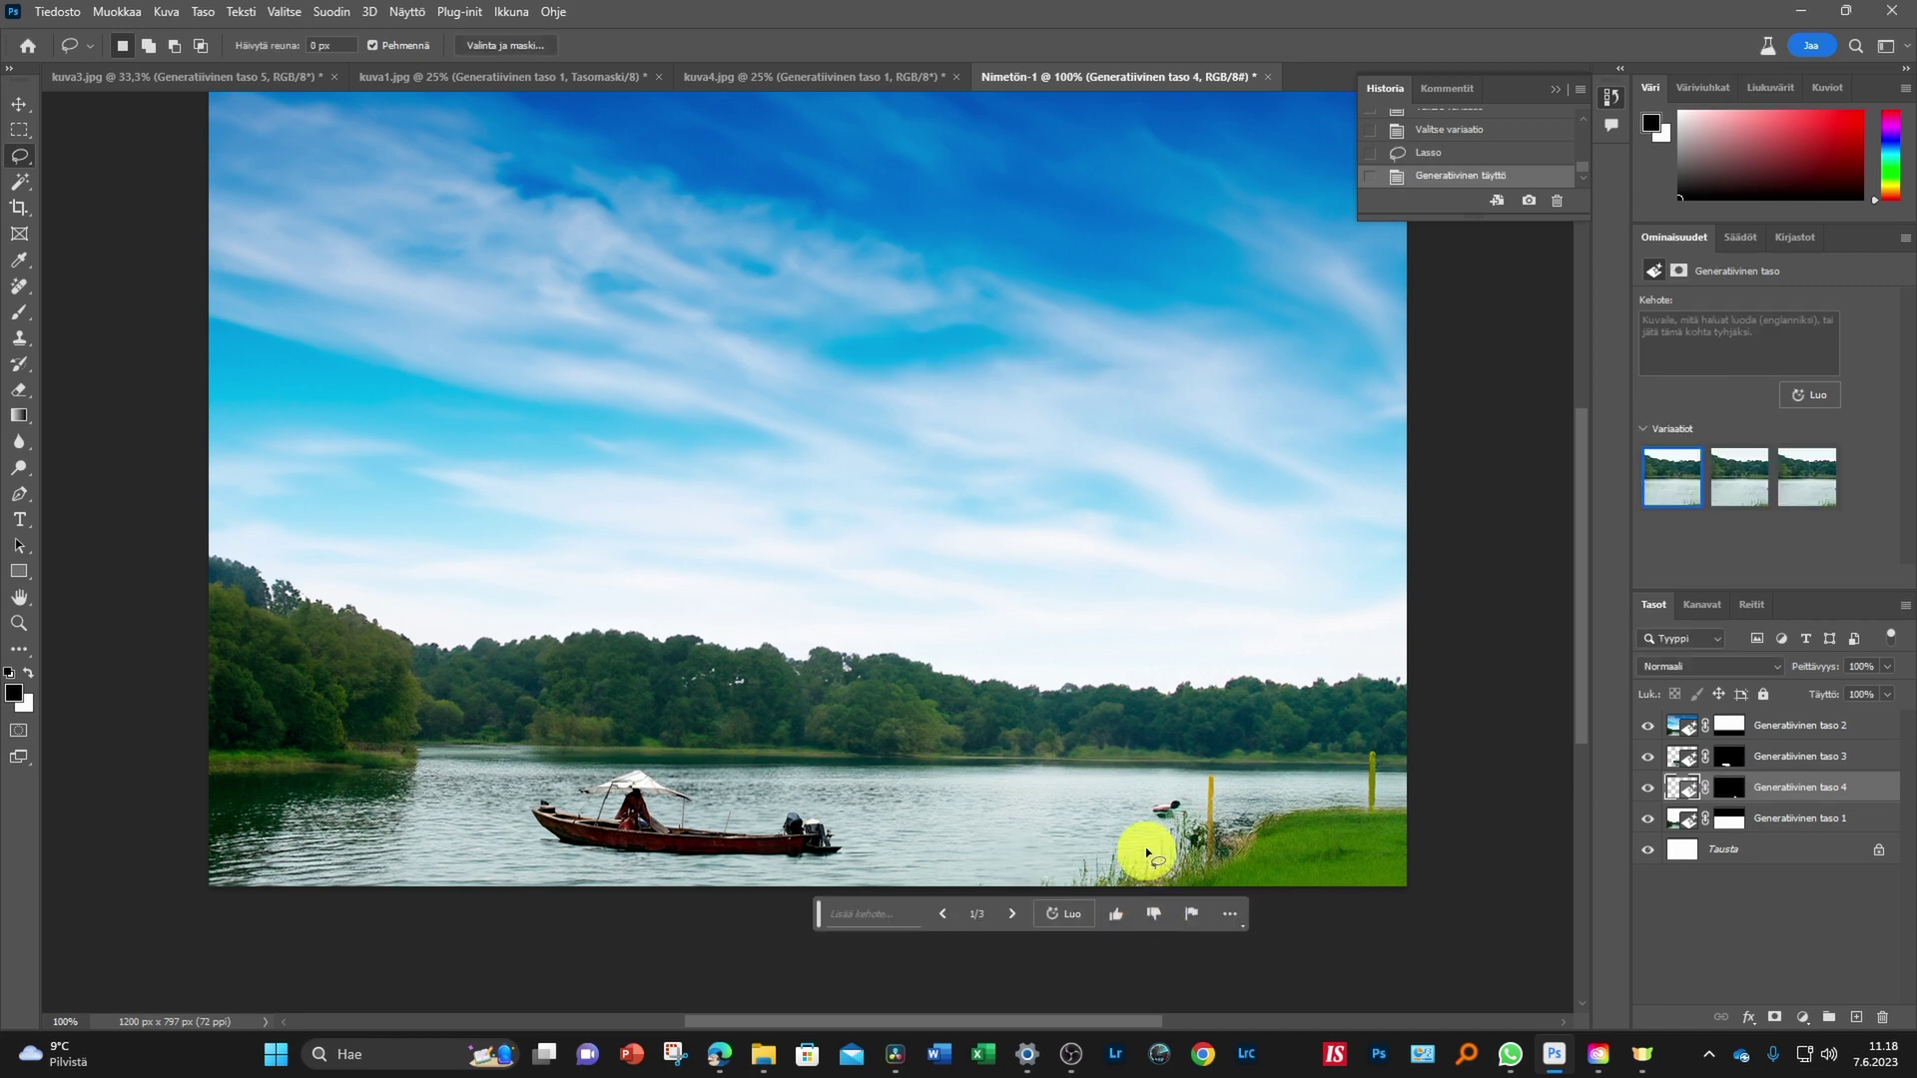
{"action": "mouse_move", "coordinate": [1174, 790]}
{"action": "left_mouse_down"}
{"action": "mouse_move", "coordinate": [1133, 825]}
{"action": "mouse_move", "coordinate": [1166, 784]}
{"action": "left_mouse_up"}
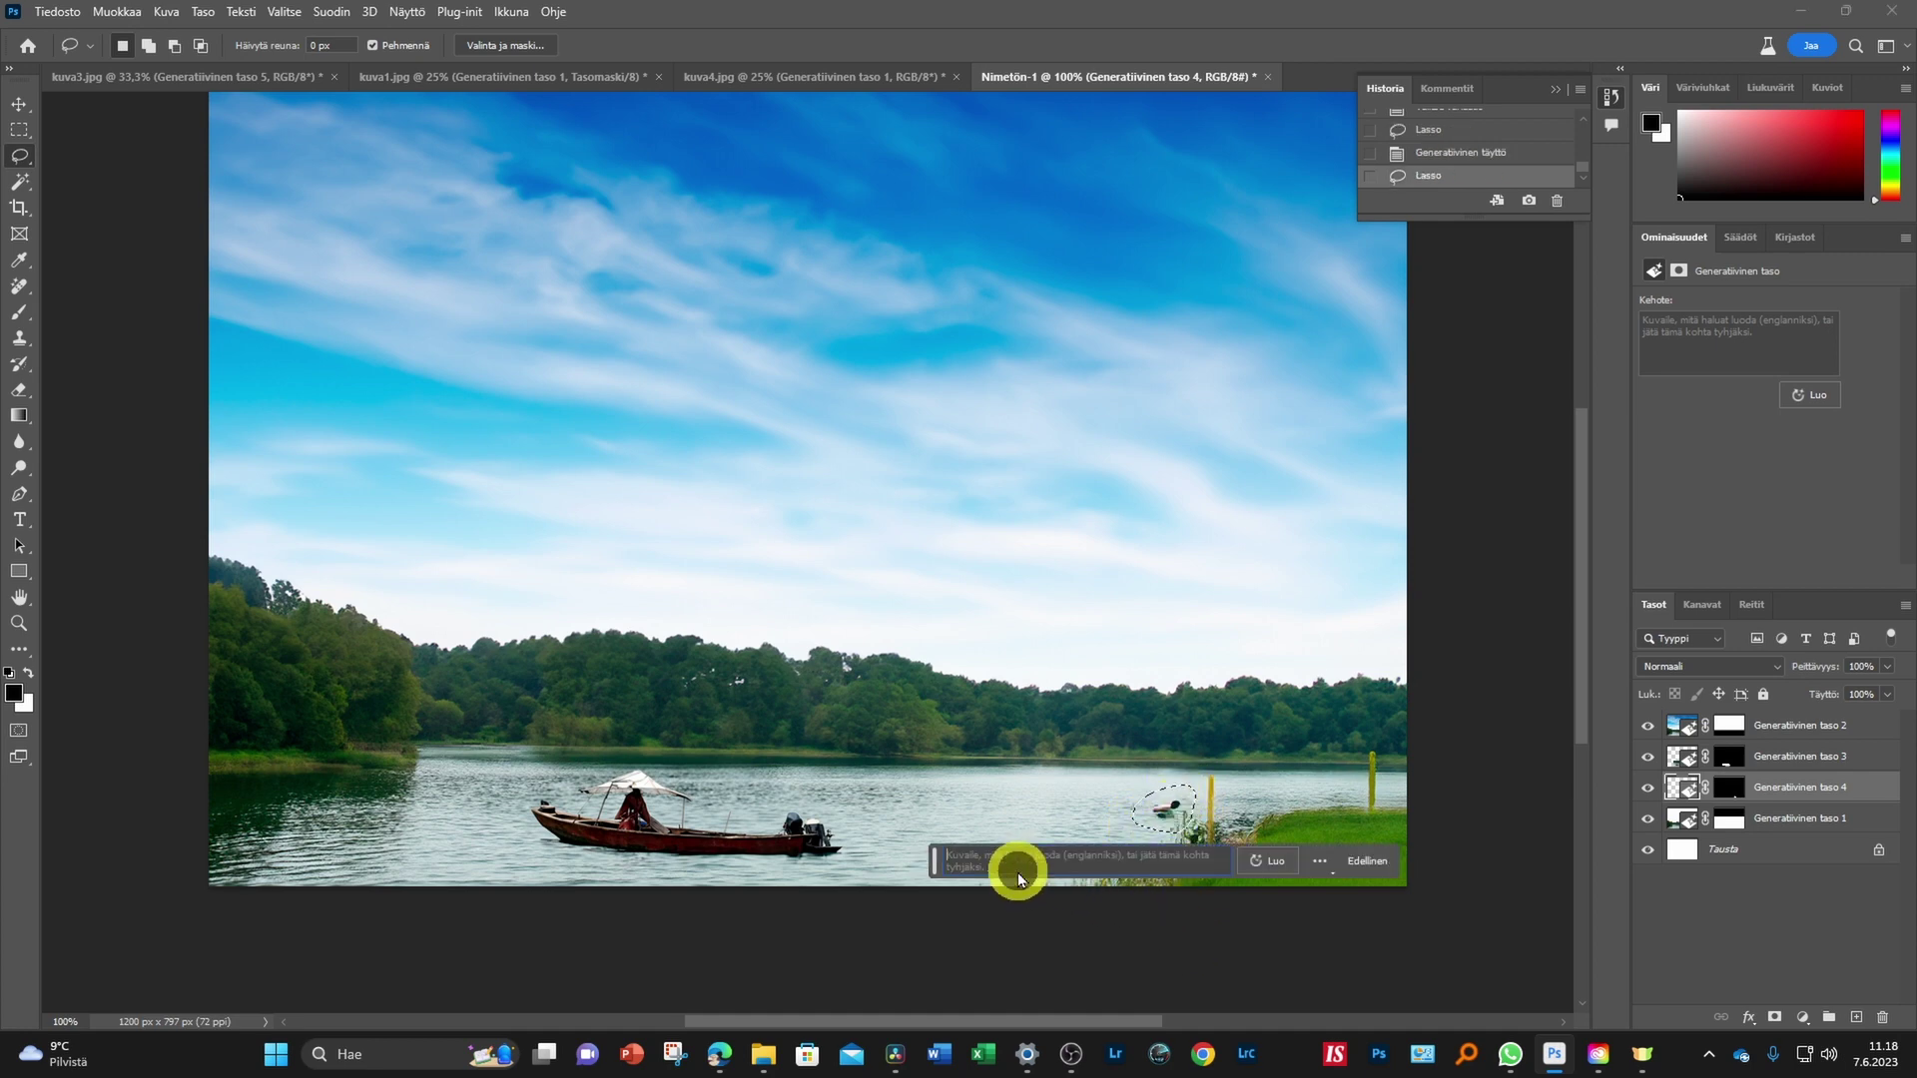
{"action": "left_click", "coordinate": [1275, 863]}
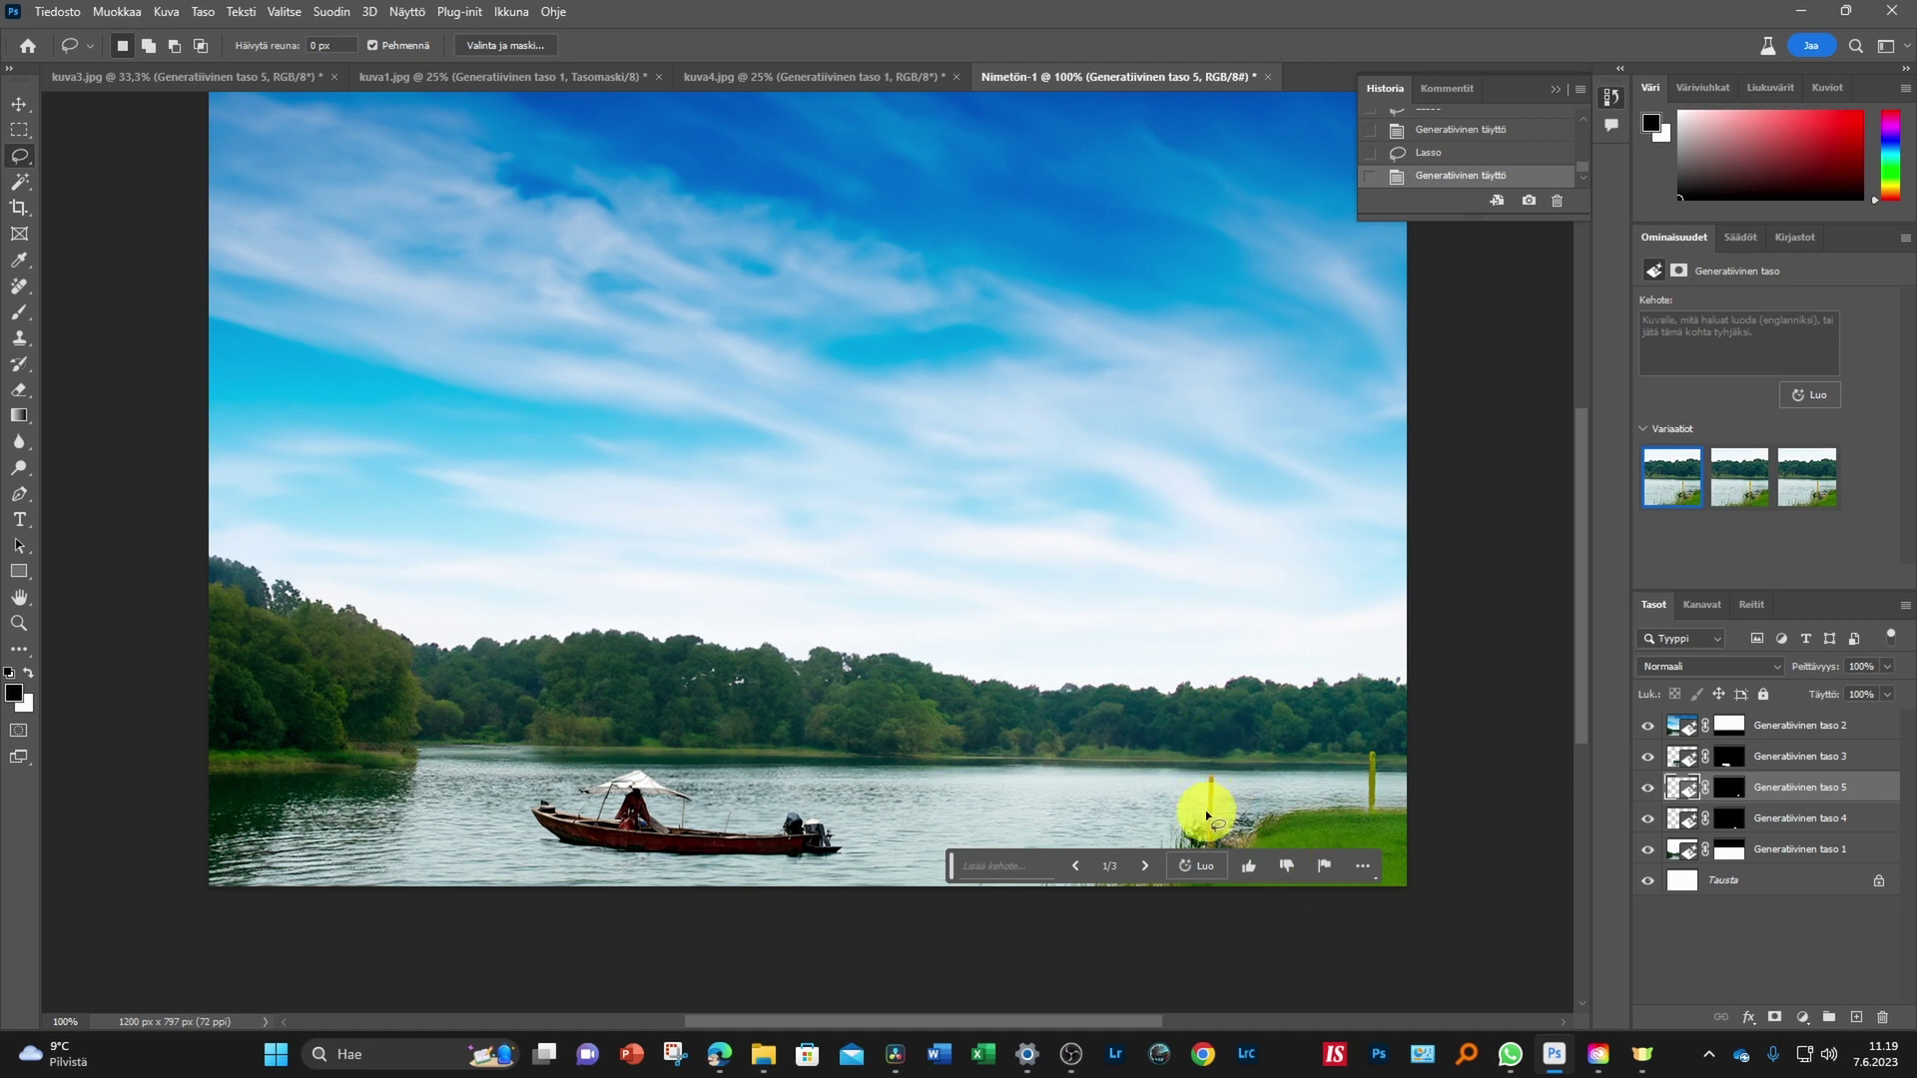
Lasso both yellow shoreline posts together and remove them with an empty-prompt Generative Fill
{"action": "left_click_drag", "start_coordinate": [951, 867], "coordinate": [566, 869]}
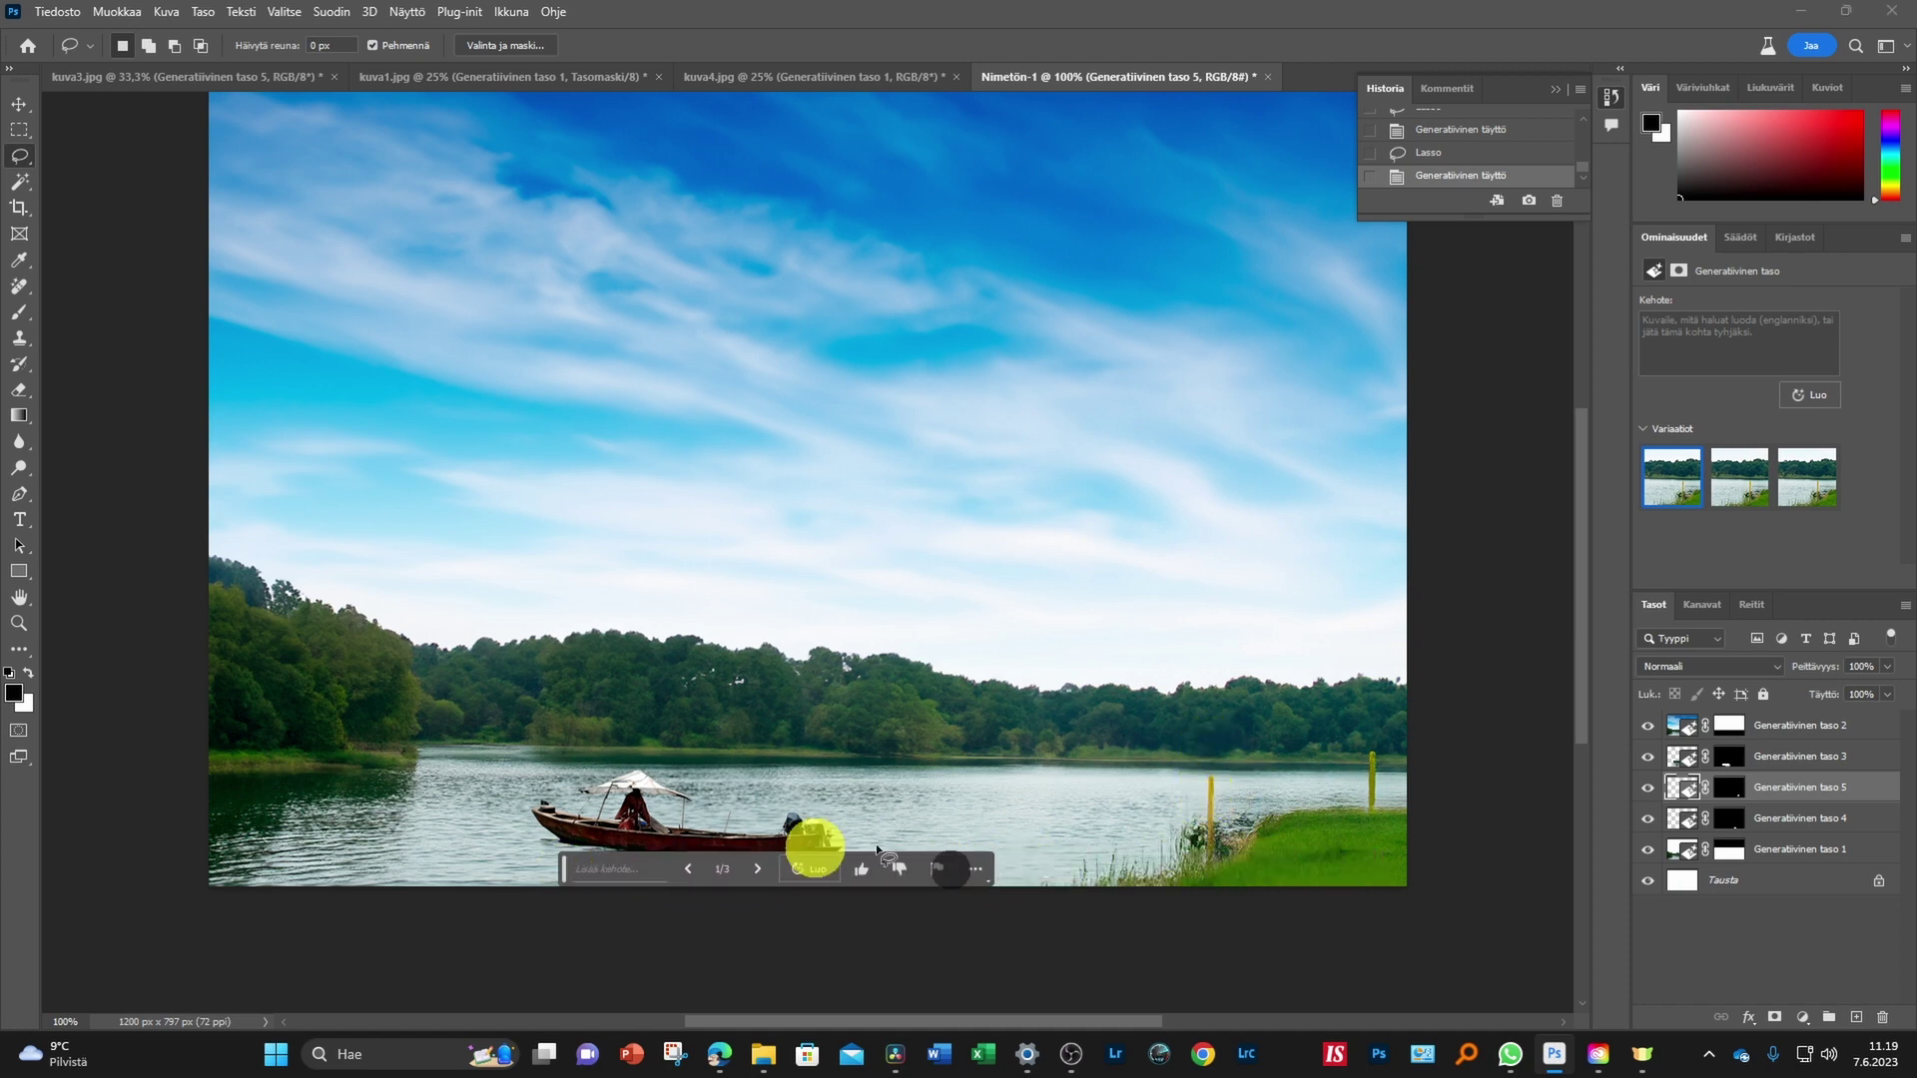
{"action": "left_click_drag", "start_coordinate": [1195, 769], "coordinate": [1240, 837]}
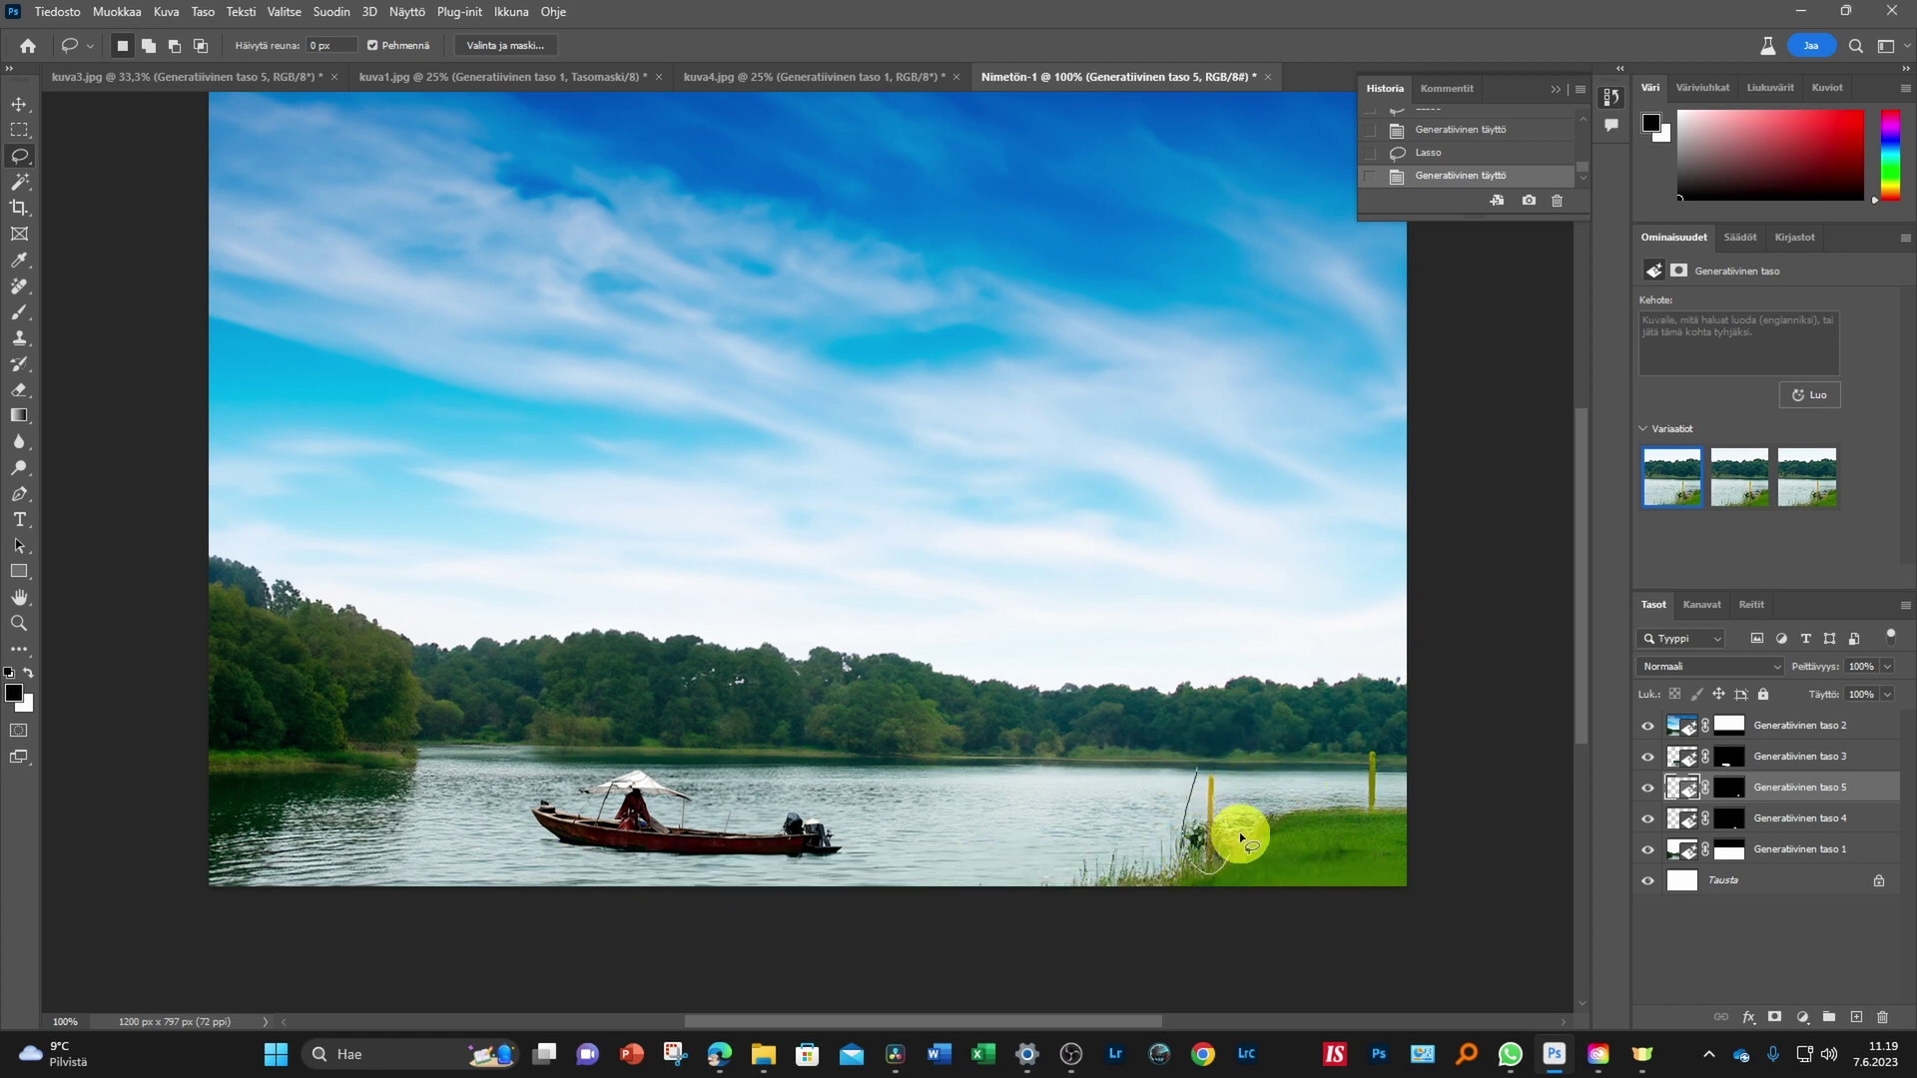
{"action": "left_click_drag", "start_coordinate": [1202, 771], "coordinate": [1198, 768]}
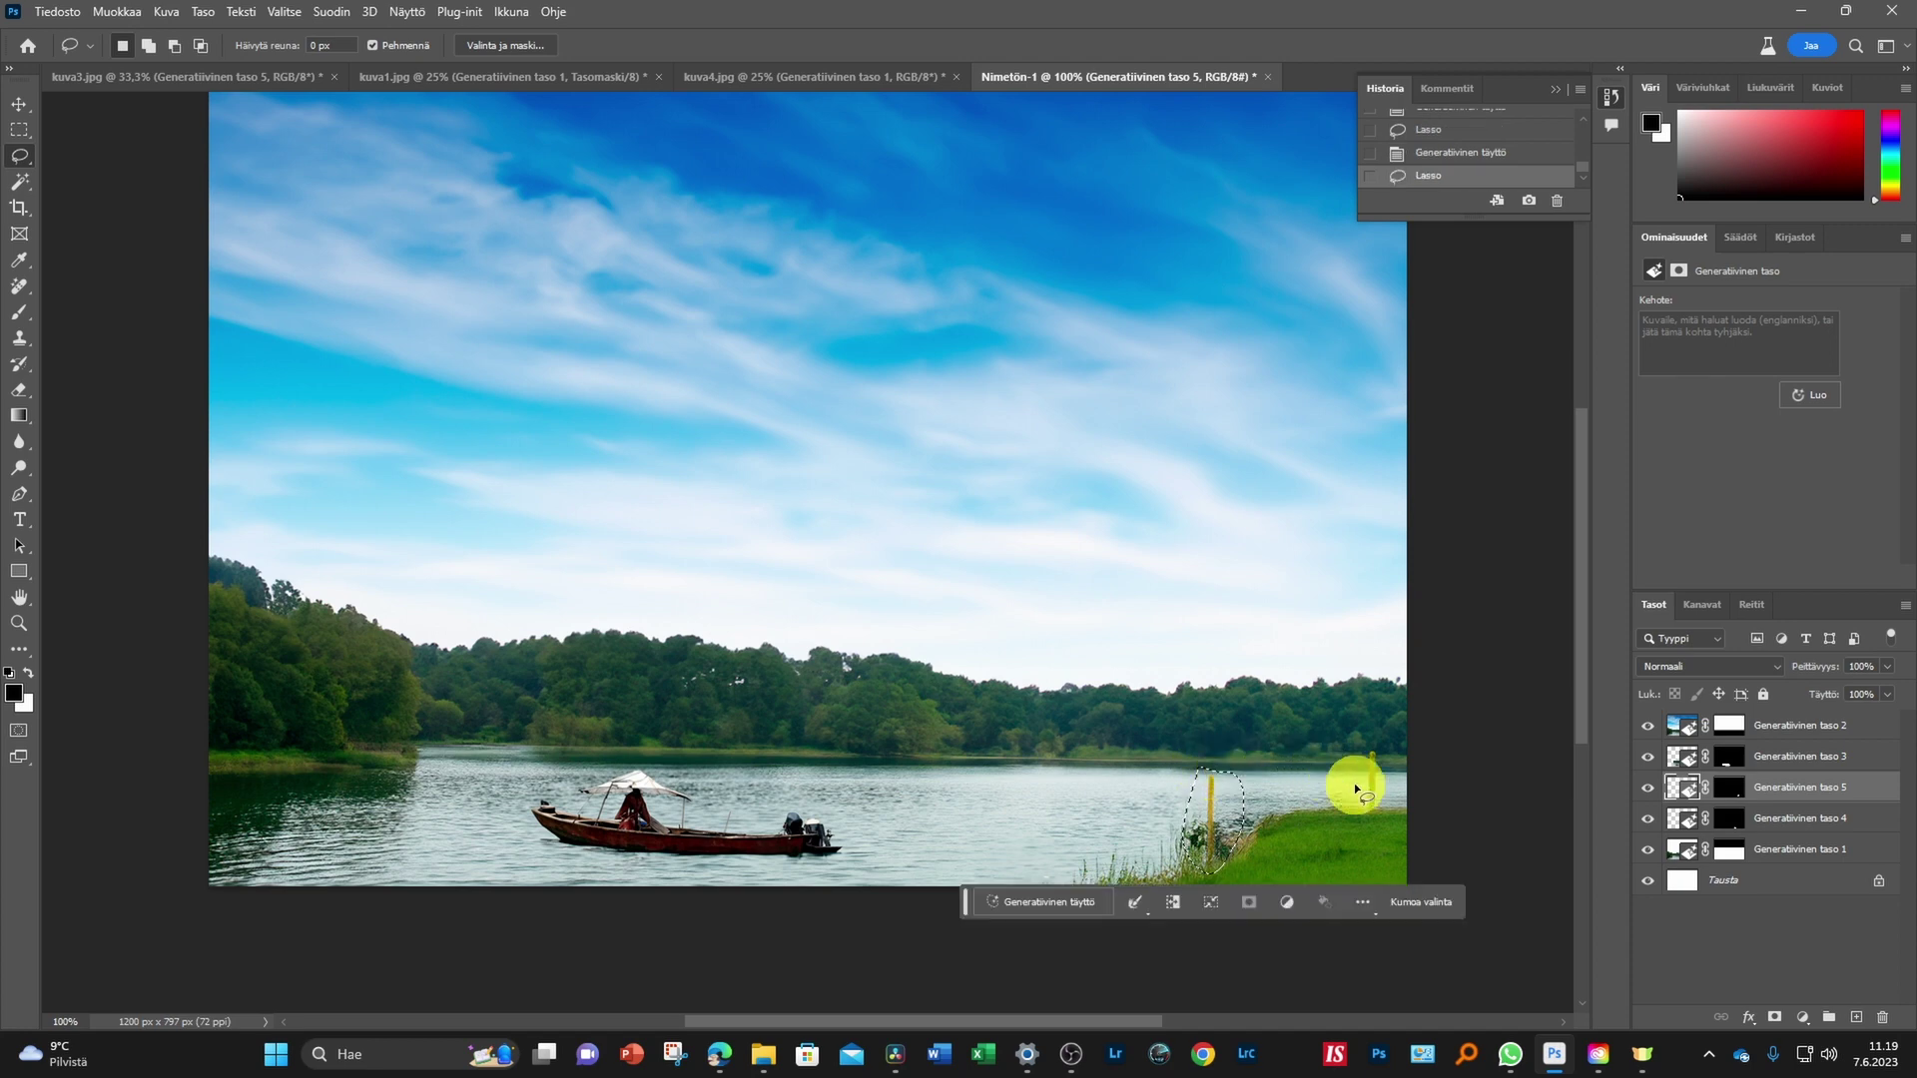
{"action": "key", "text": "shift"}
{"action": "left_click_drag", "start_coordinate": [1357, 745], "coordinate": [1345, 821]}
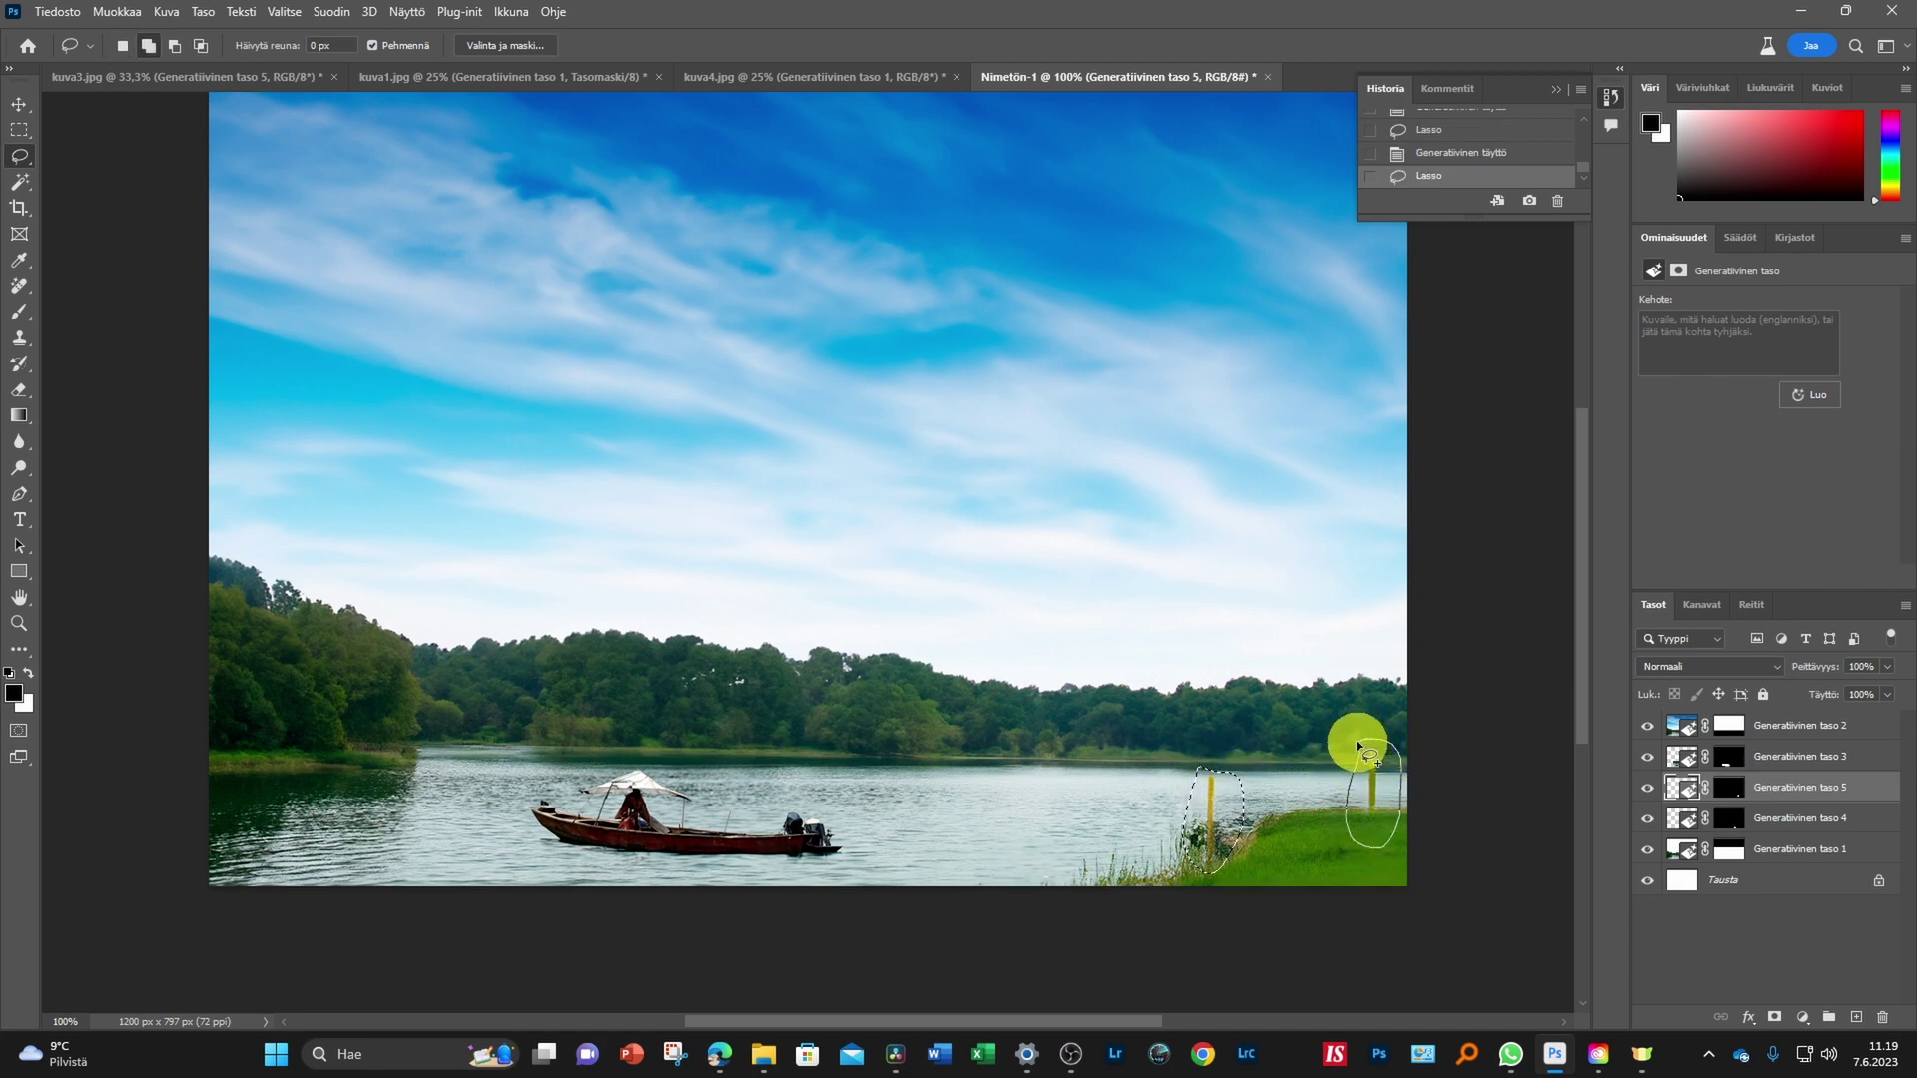
{"action": "left_click_drag", "start_coordinate": [1356, 740], "coordinate": [1356, 740]}
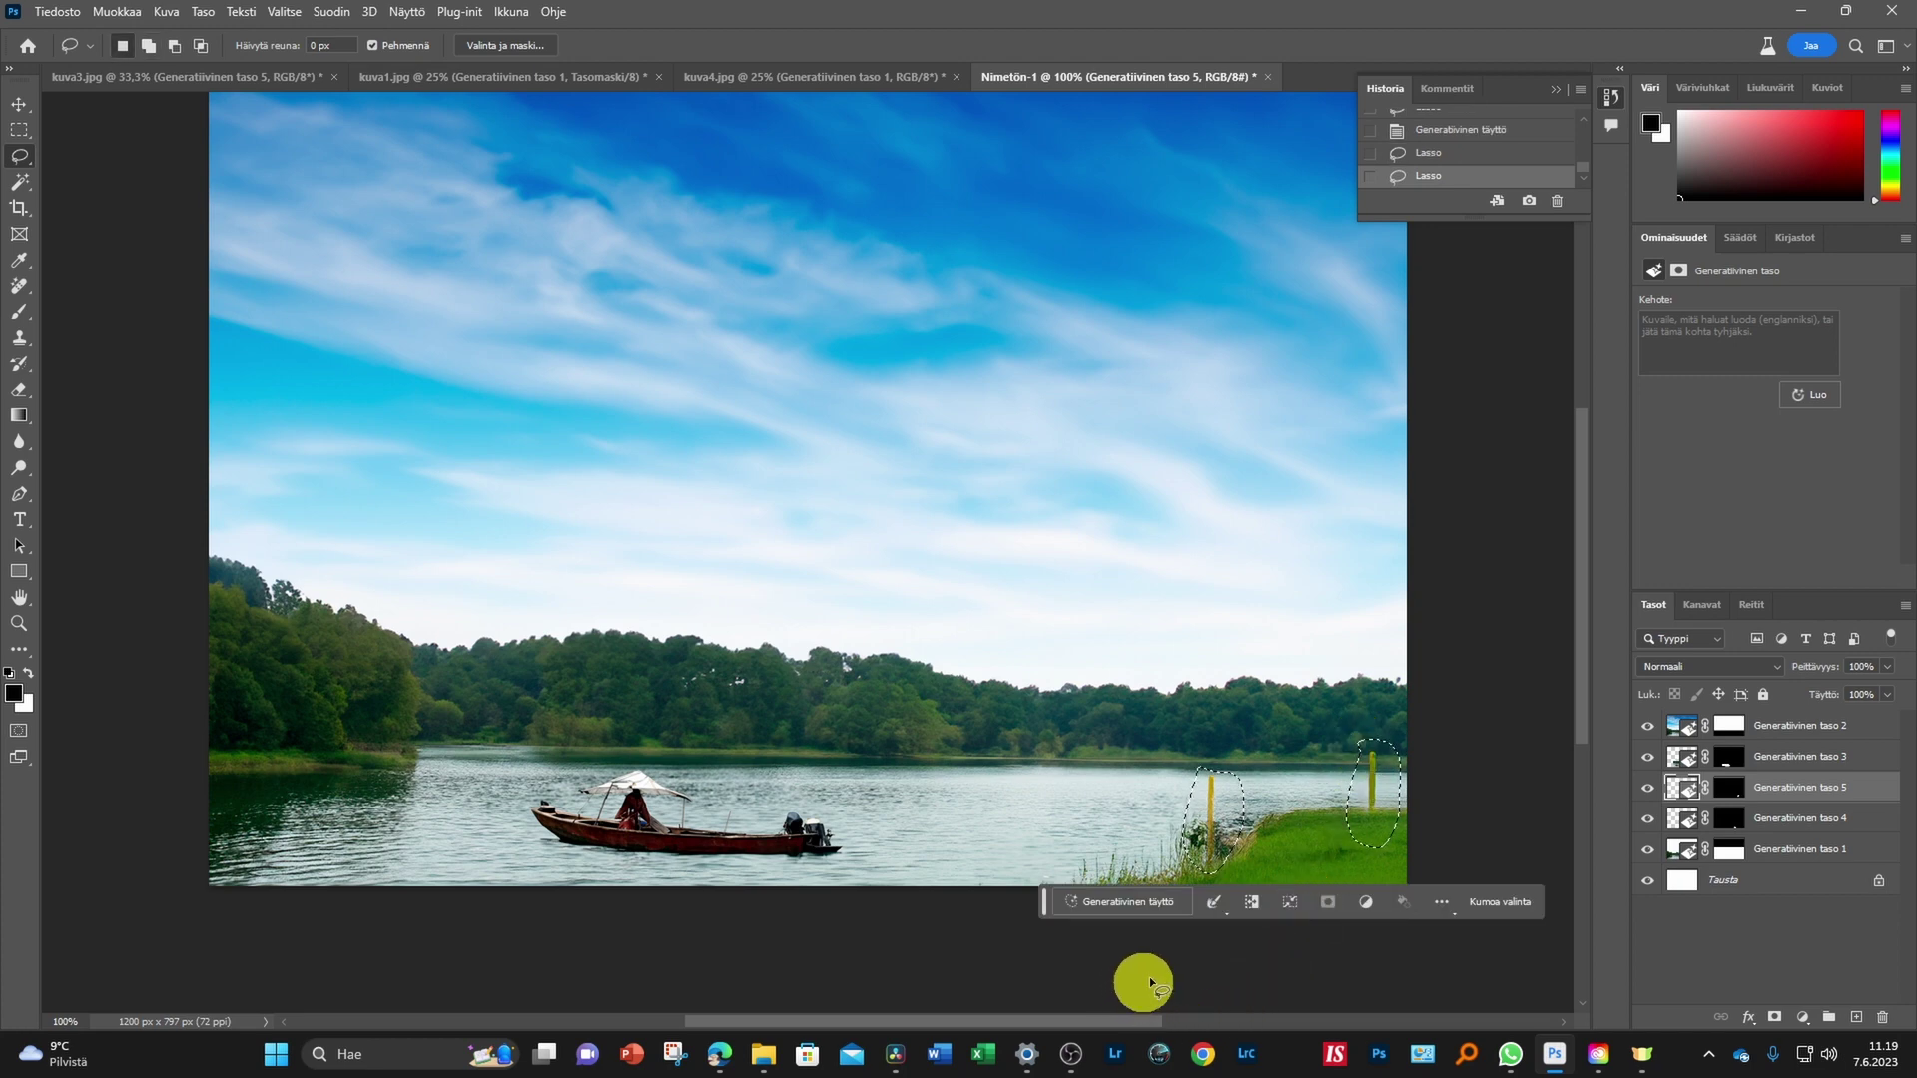
{"action": "left_click_drag", "start_coordinate": [1206, 784], "coordinate": [1241, 826]}
{"action": "left_click", "coordinate": [1163, 903]}
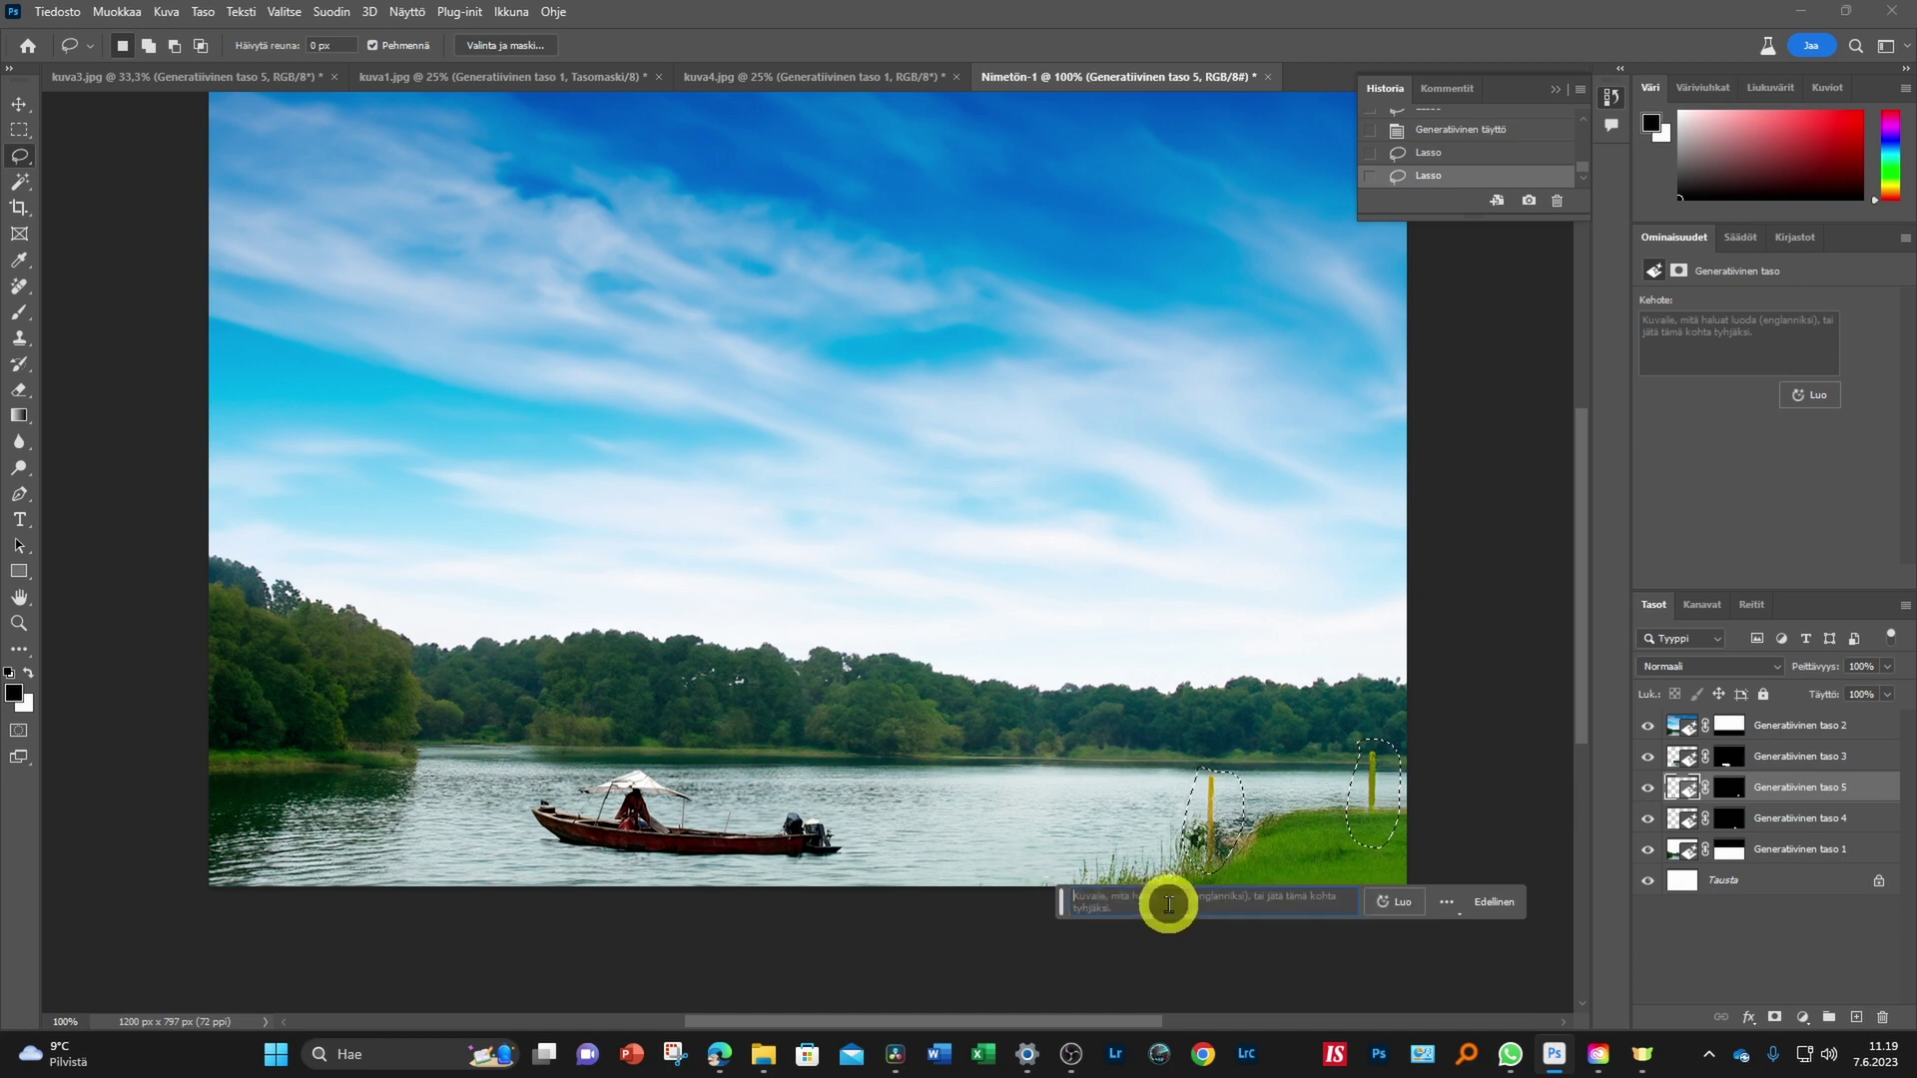
{"action": "left_click", "coordinate": [1406, 909]}
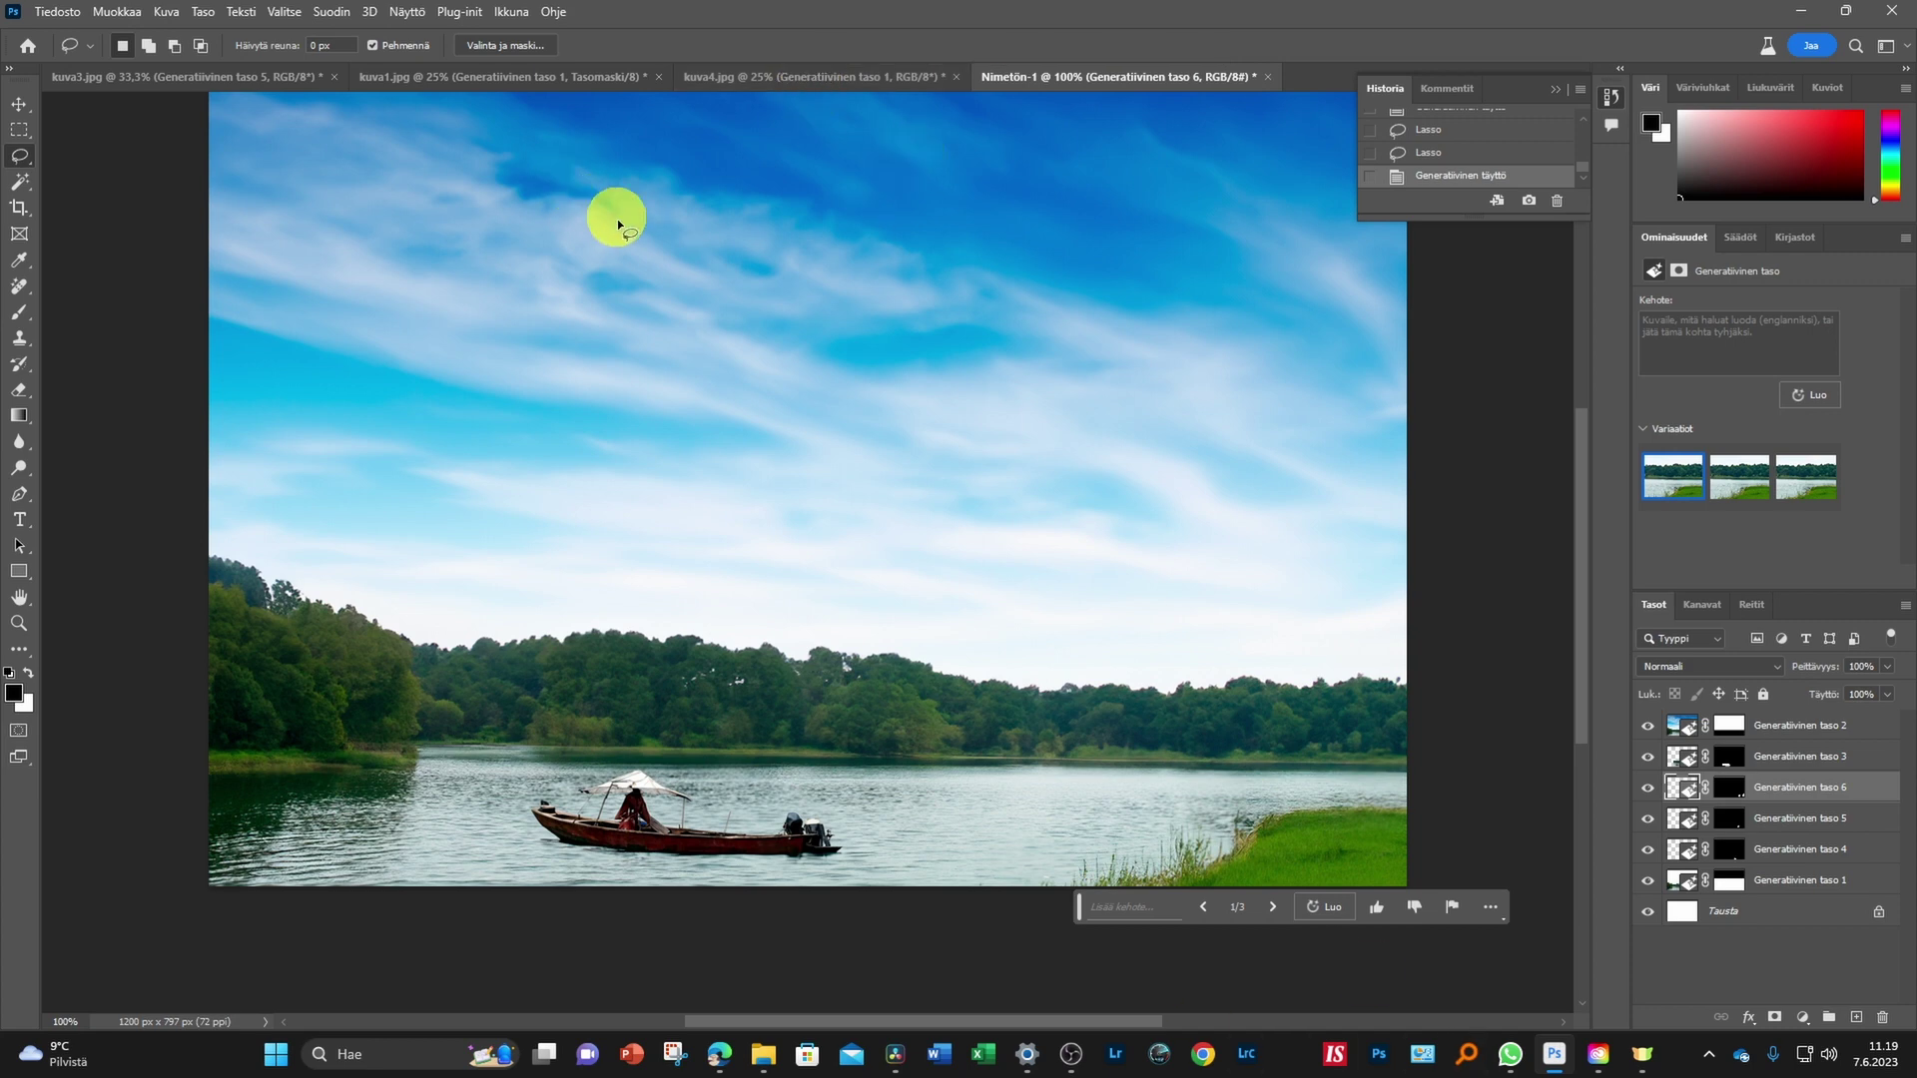
Switch to the kuva1.jpg document showing the man before the mountain lake
{"action": "left_click", "coordinate": [542, 80]}
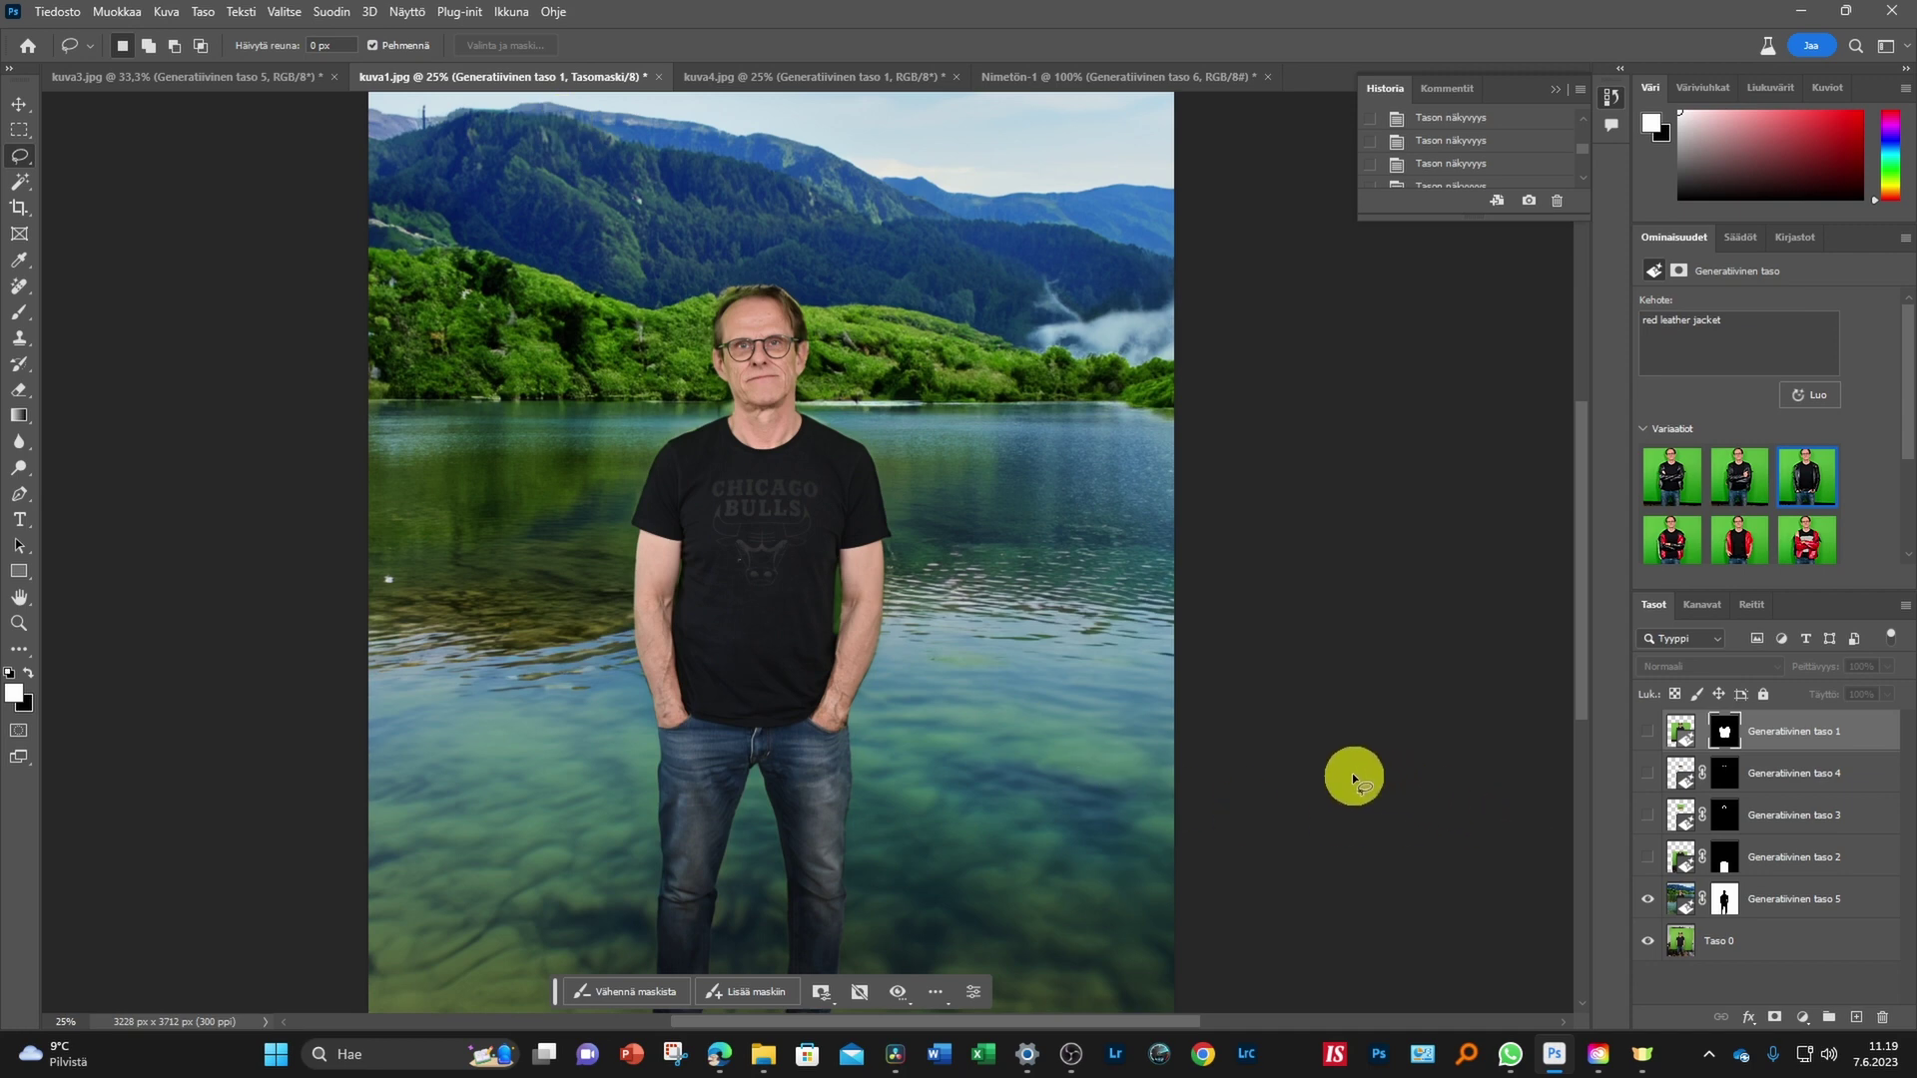
{"action": "scroll", "coordinate": [1076, 644], "scroll_direction": "down", "scroll_amount": 1}
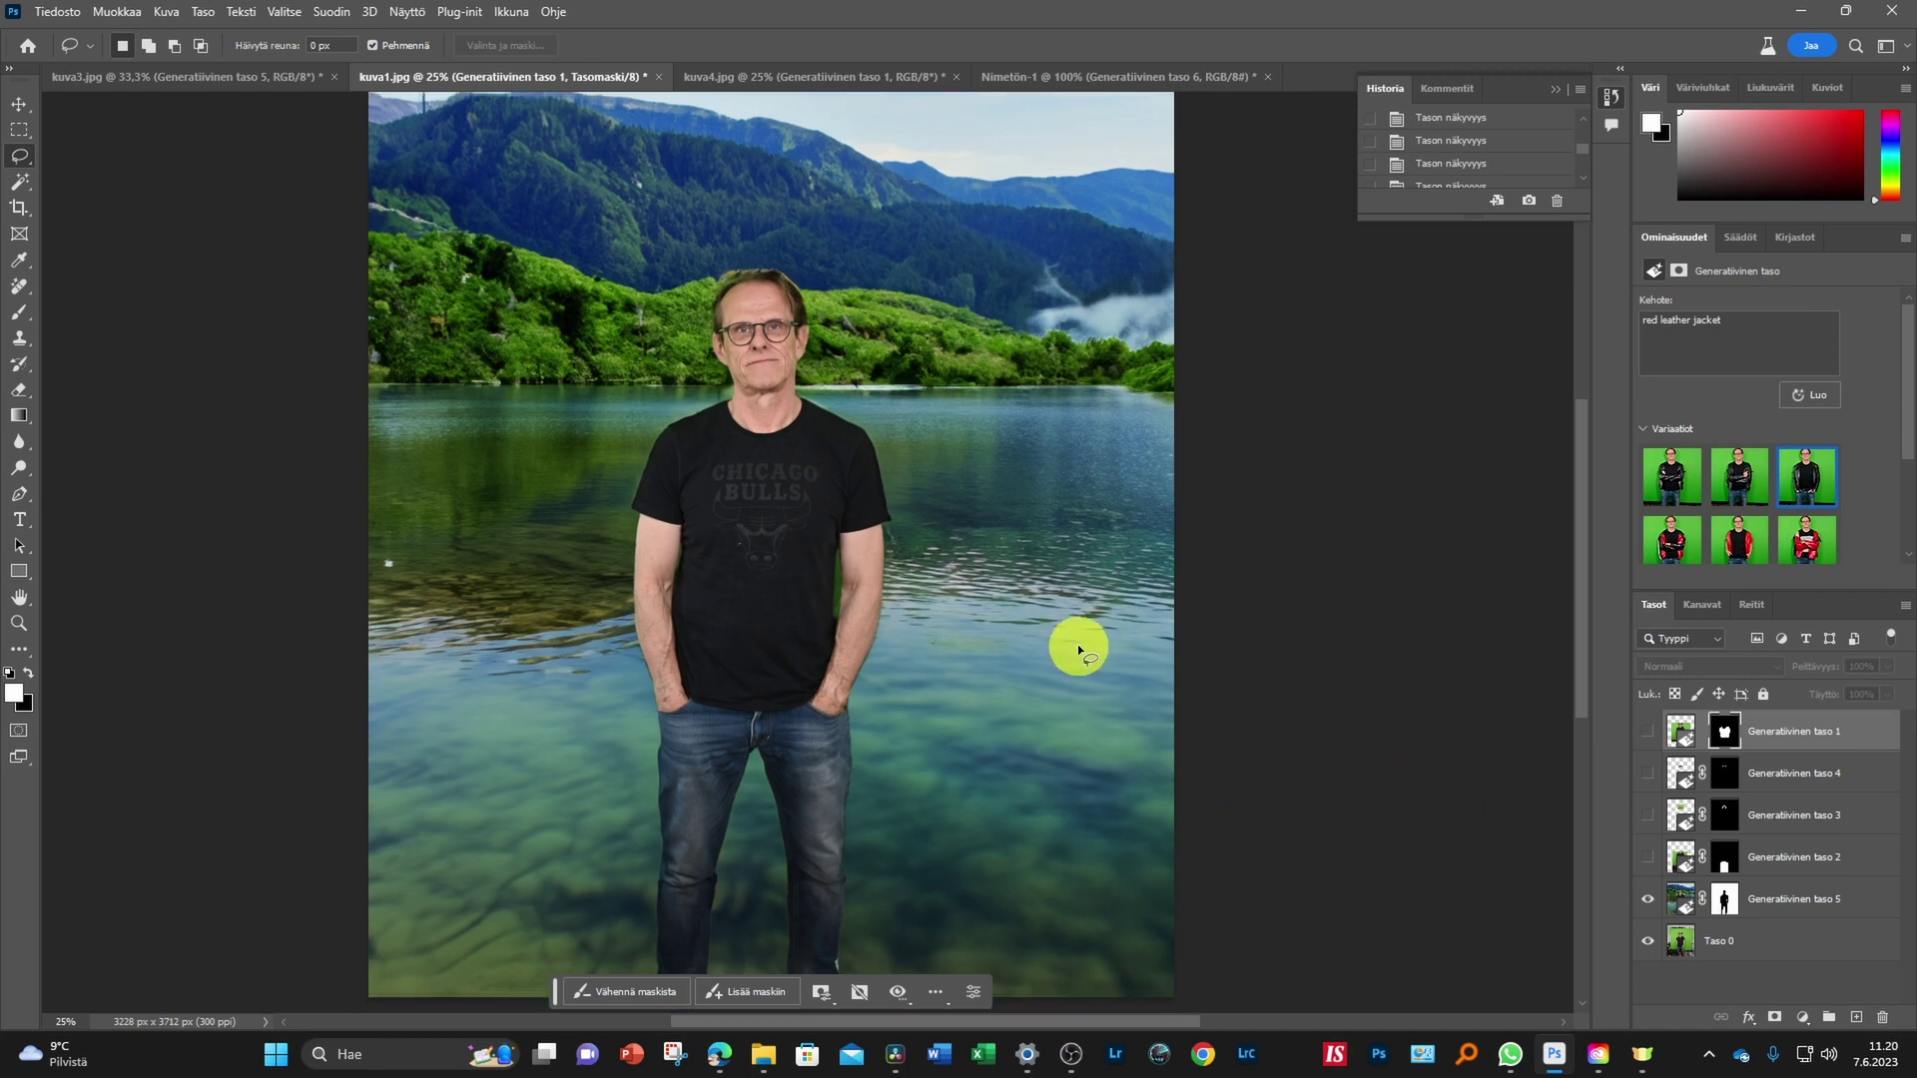